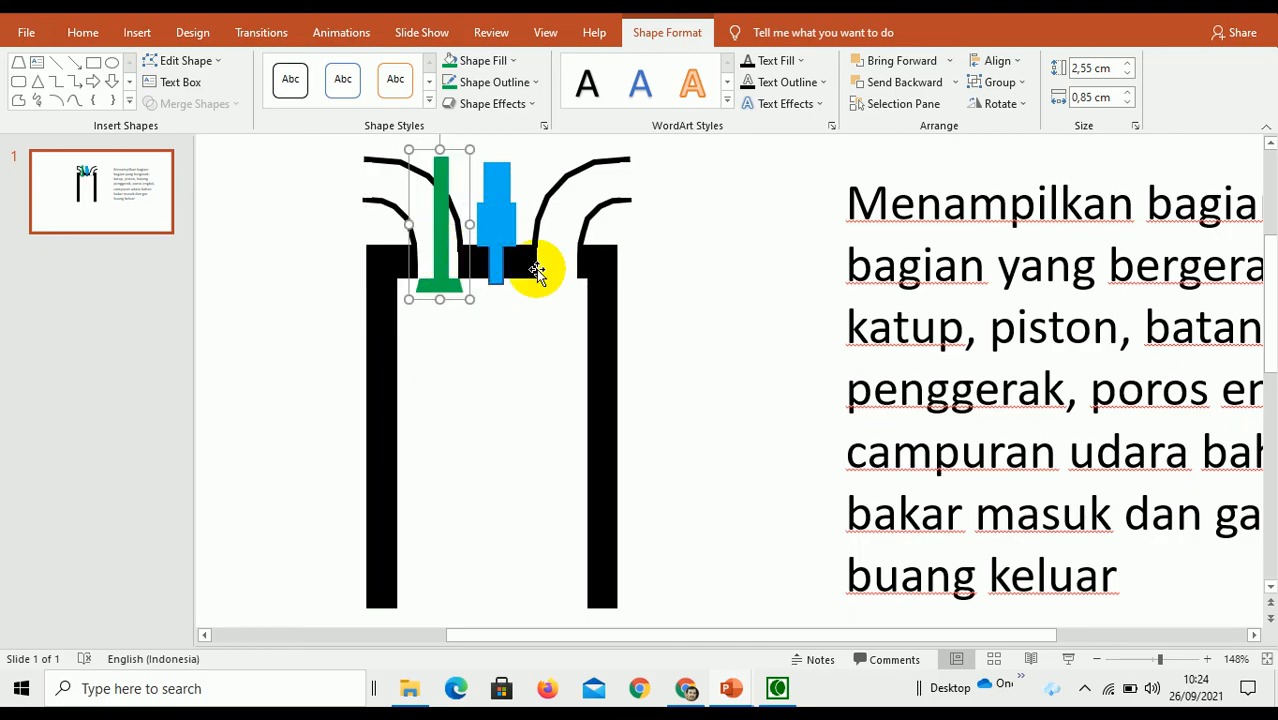
- Nudge the green valve into line in the left port and place an aligned copy of it in the right port
key(ctrl+Left)
key(ctrl+Left)
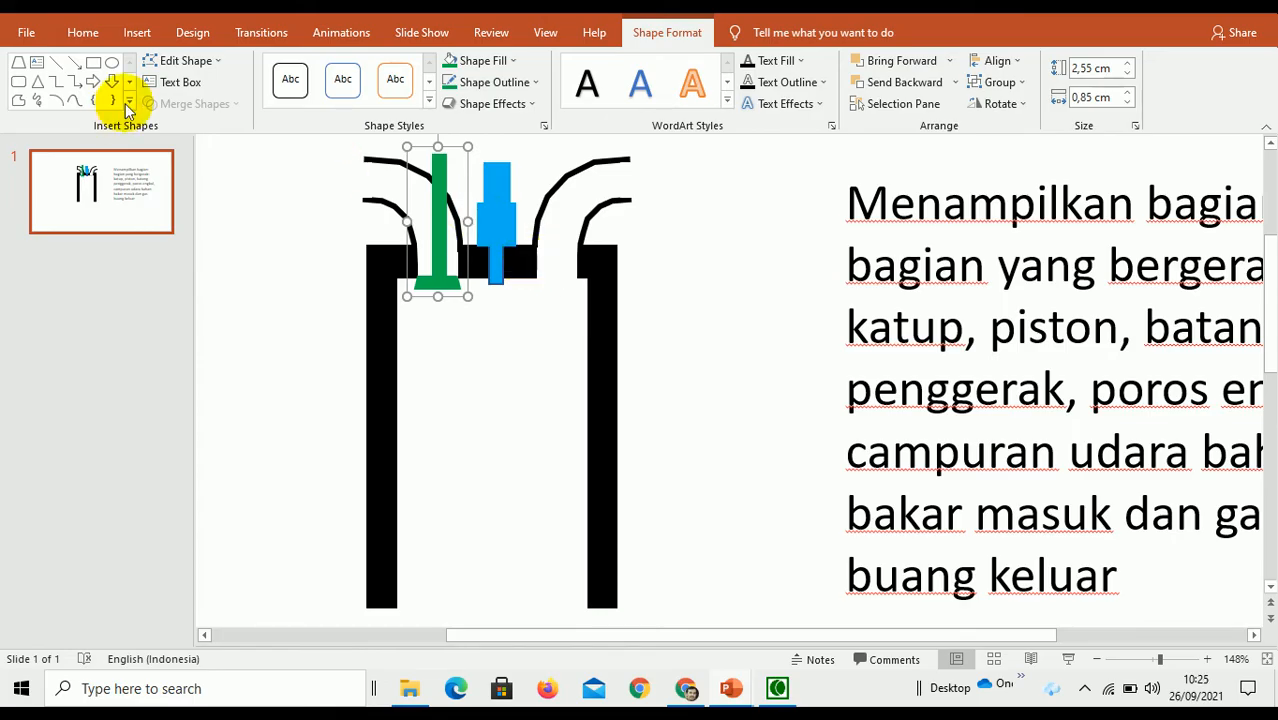
click(84, 34)
click(57, 85)
key(ctrl+v)
drag(450, 265, 559, 276)
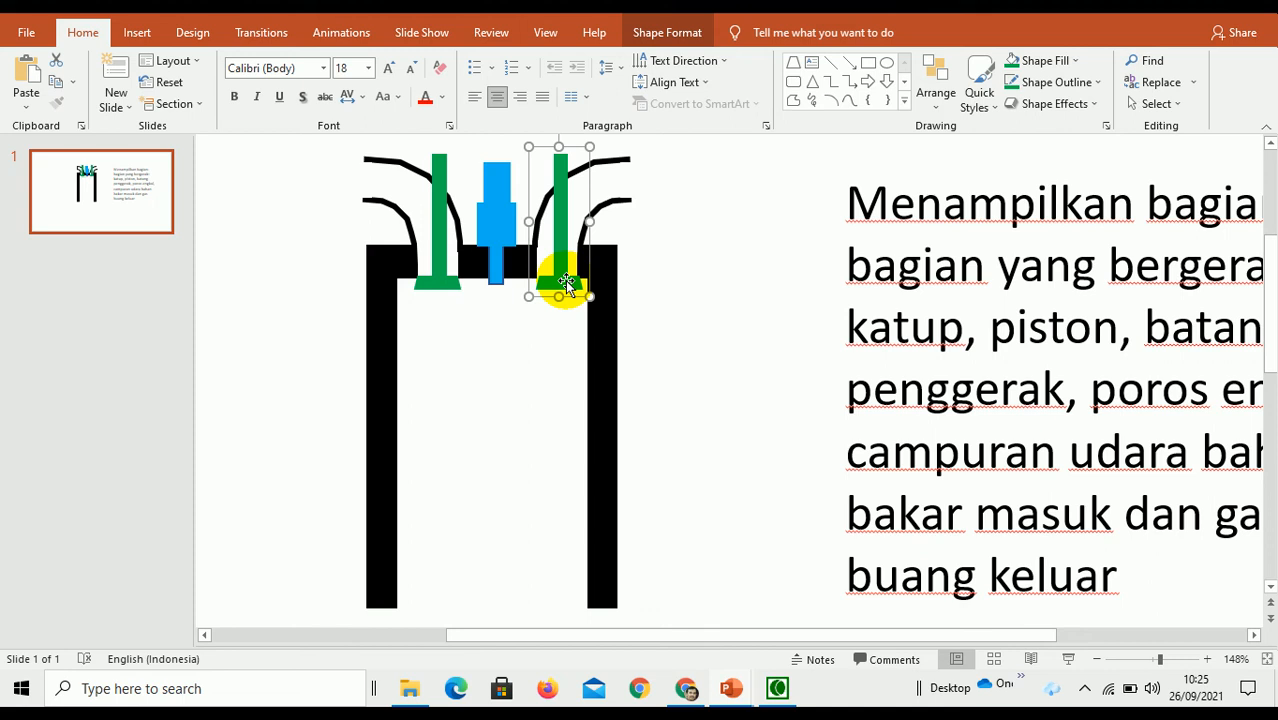
key(Left)
key(Left)
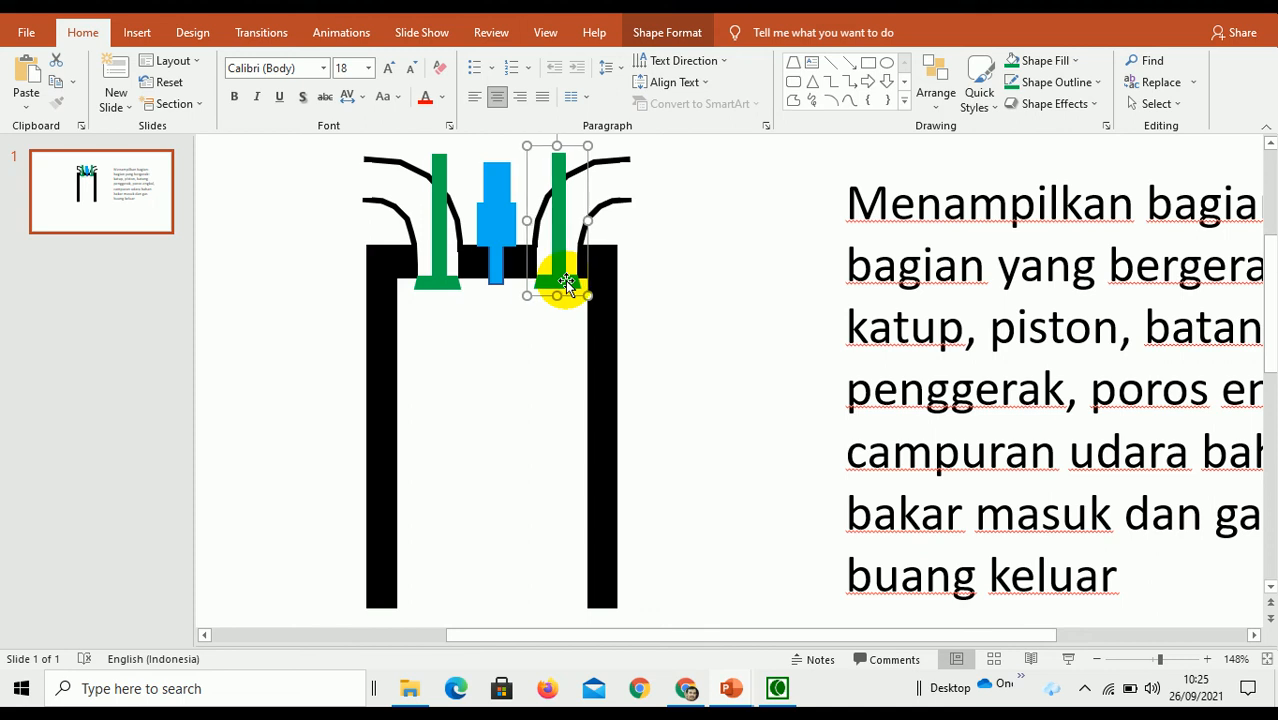
click(667, 281)
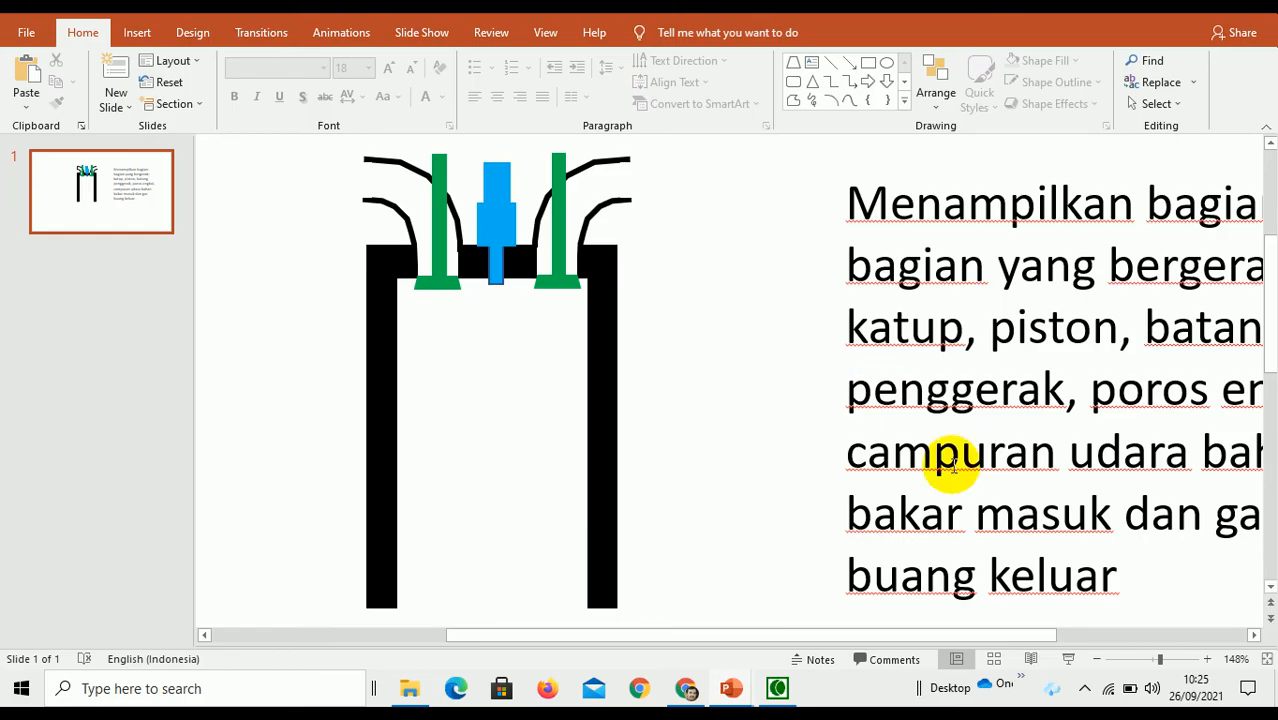
- Draw a rectangle about 2.36 cm high and 3.47 cm wide between the cylinder walls as the piston
click(1138, 660)
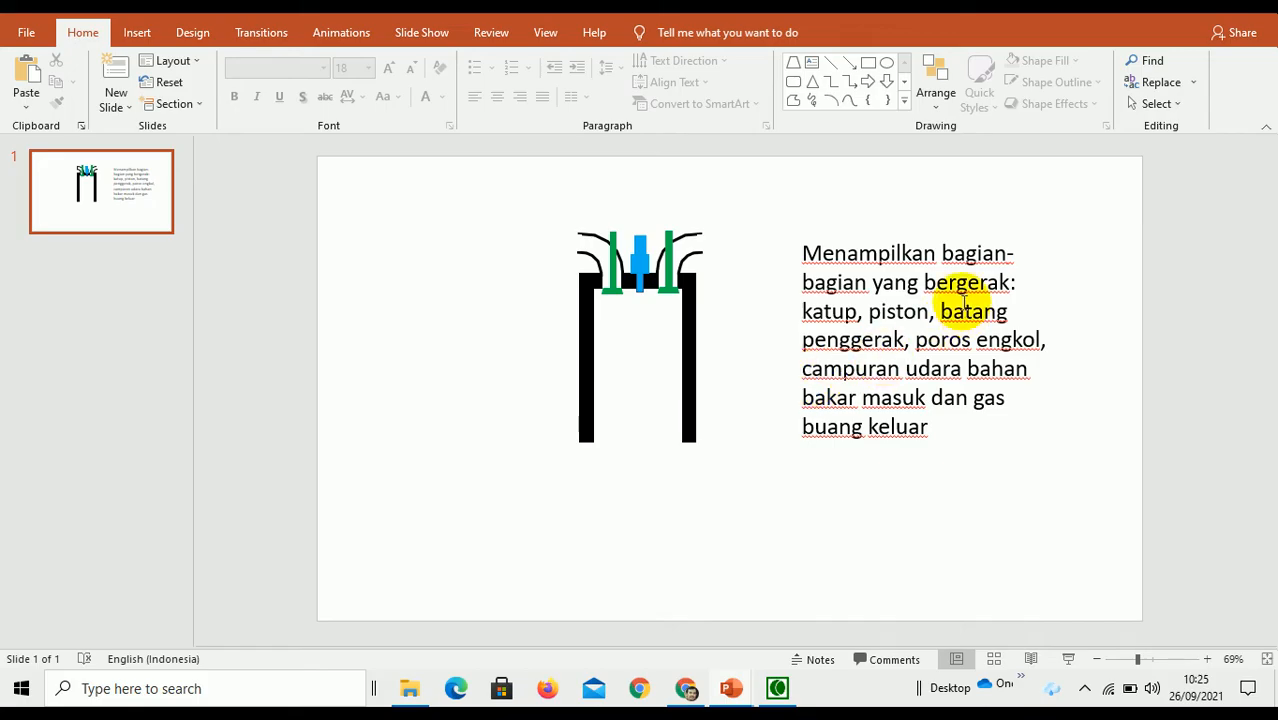
double_click(827, 311)
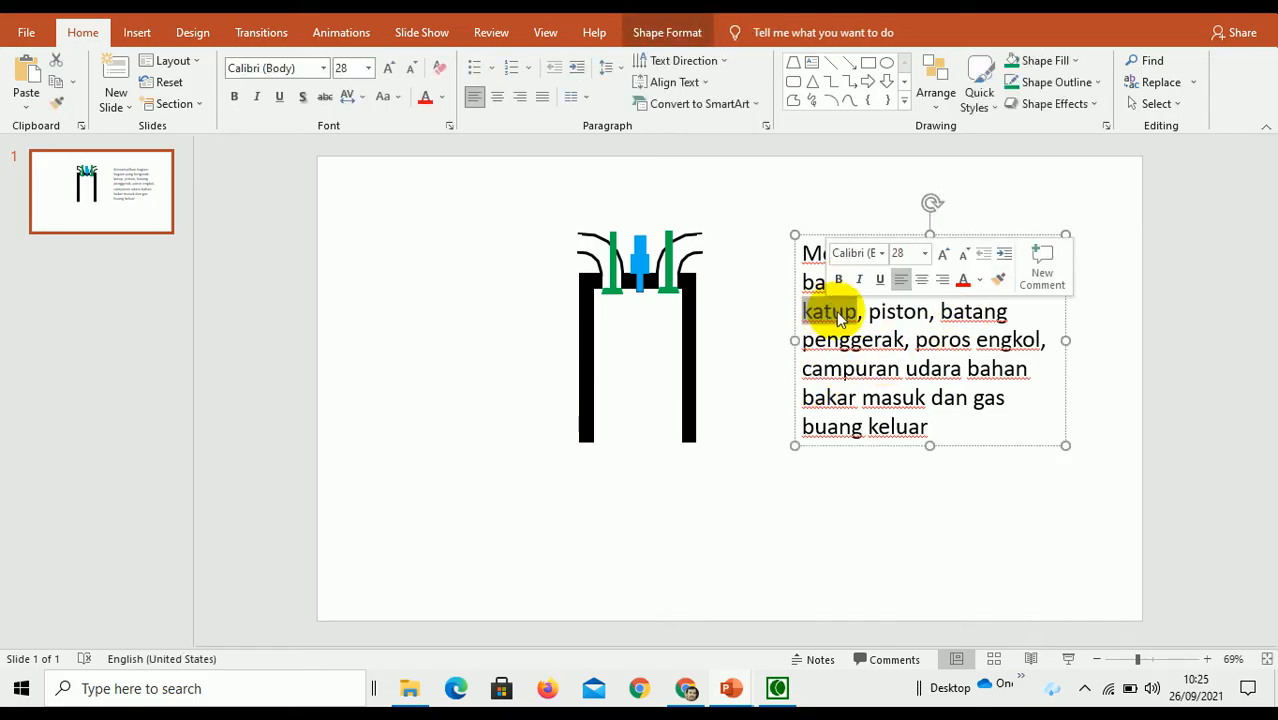
double_click(897, 311)
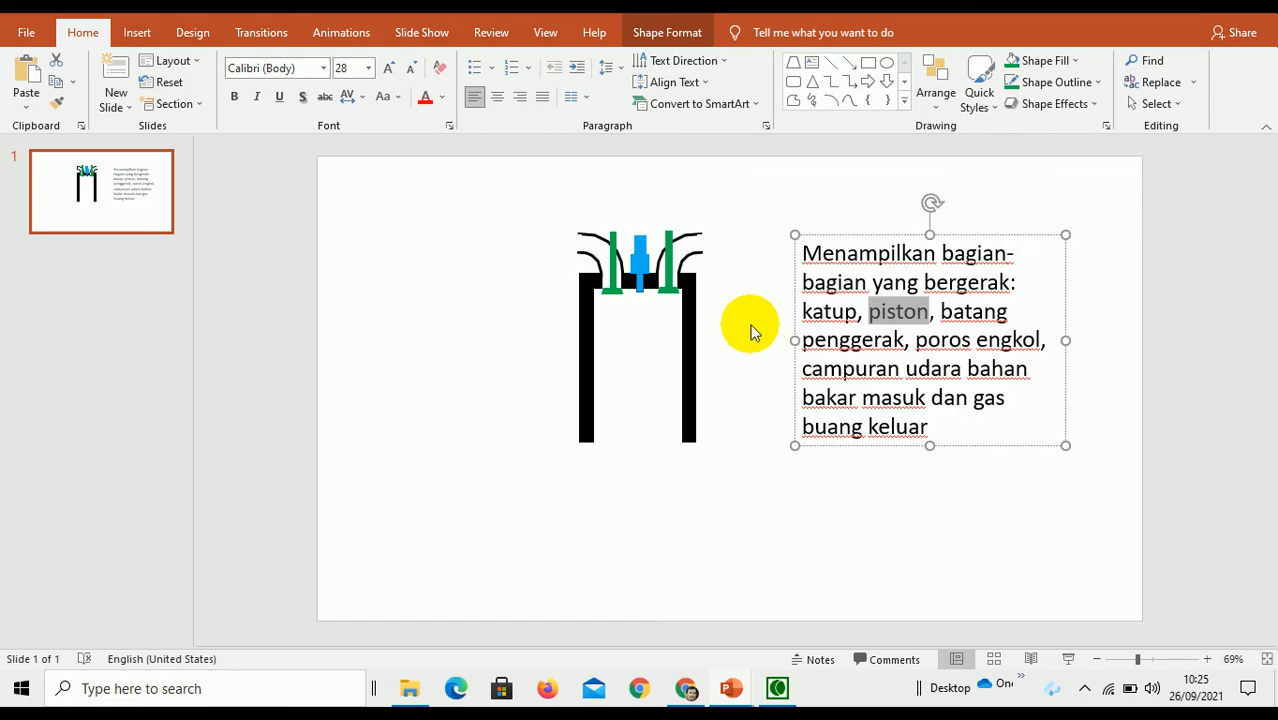
drag(1138, 660, 1153, 660)
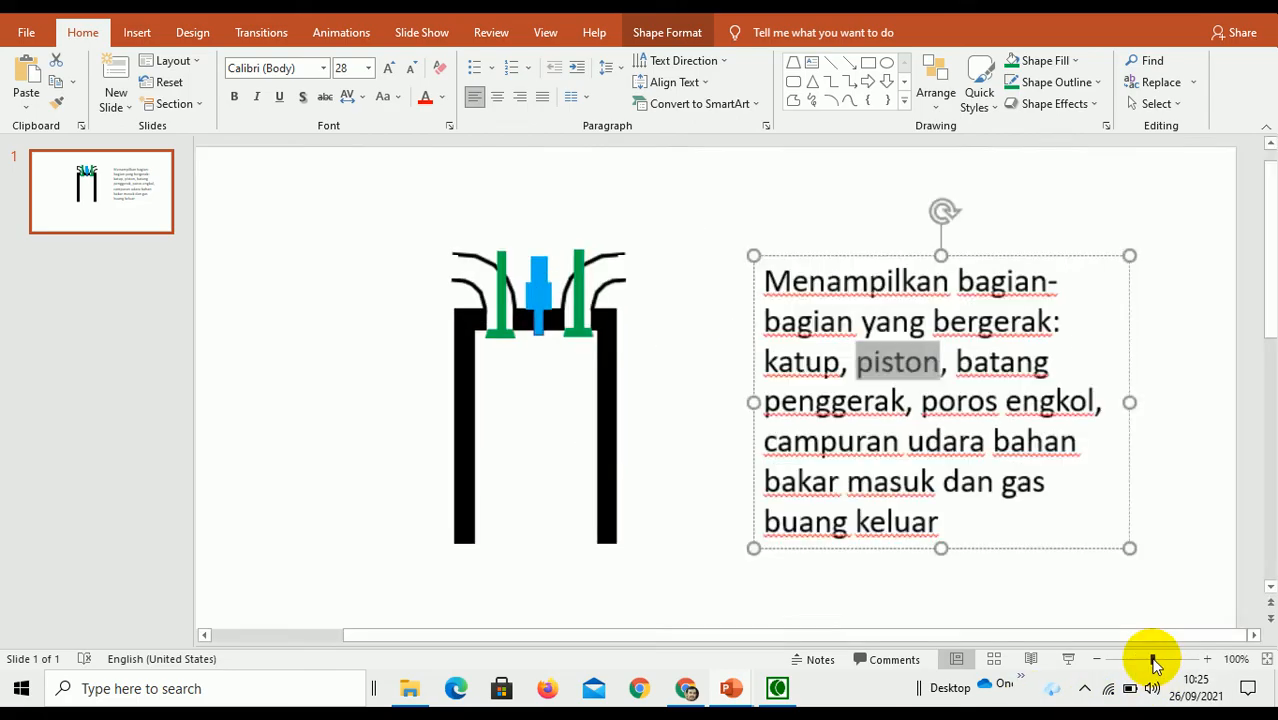
click(868, 64)
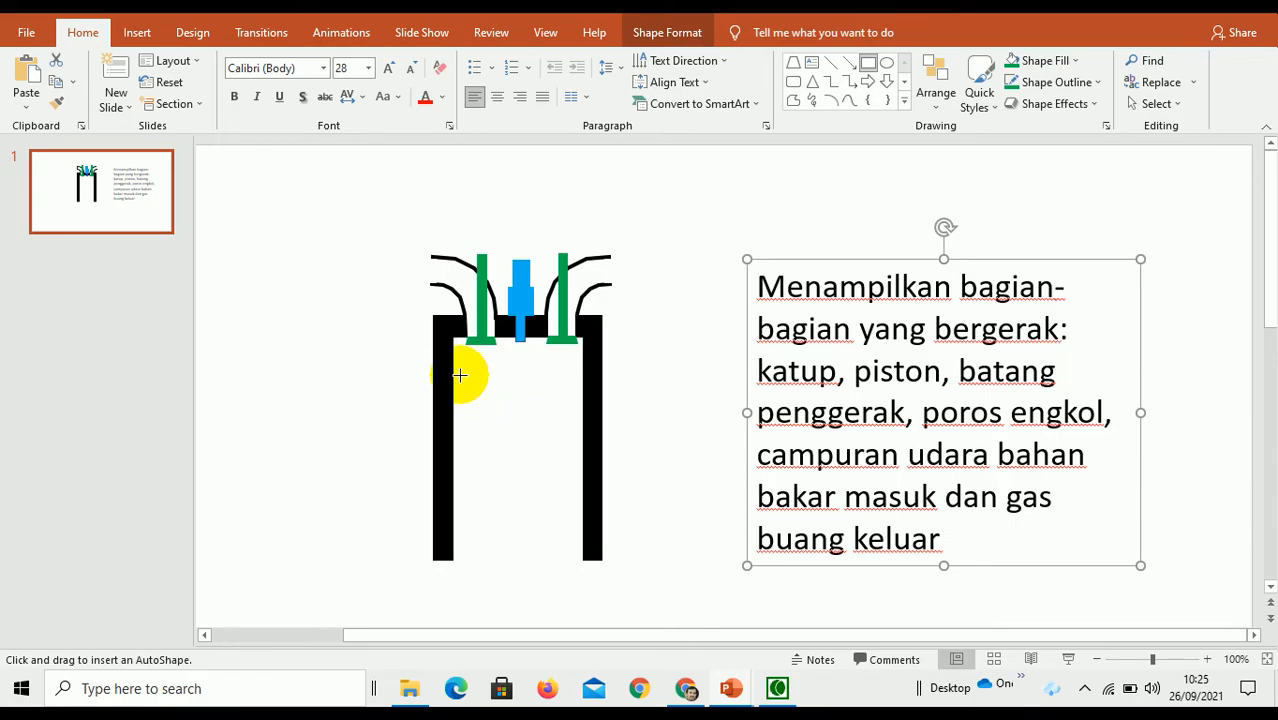
drag(456, 360, 579, 427)
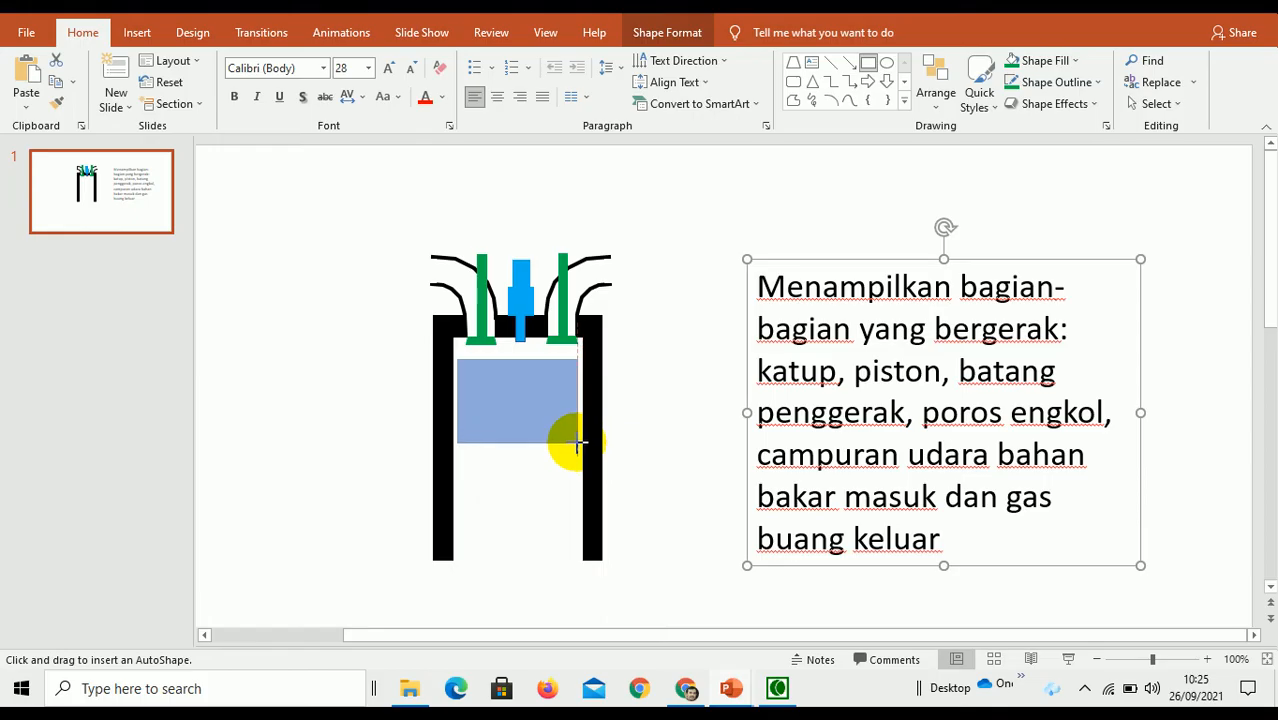
drag(578, 442, 578, 442)
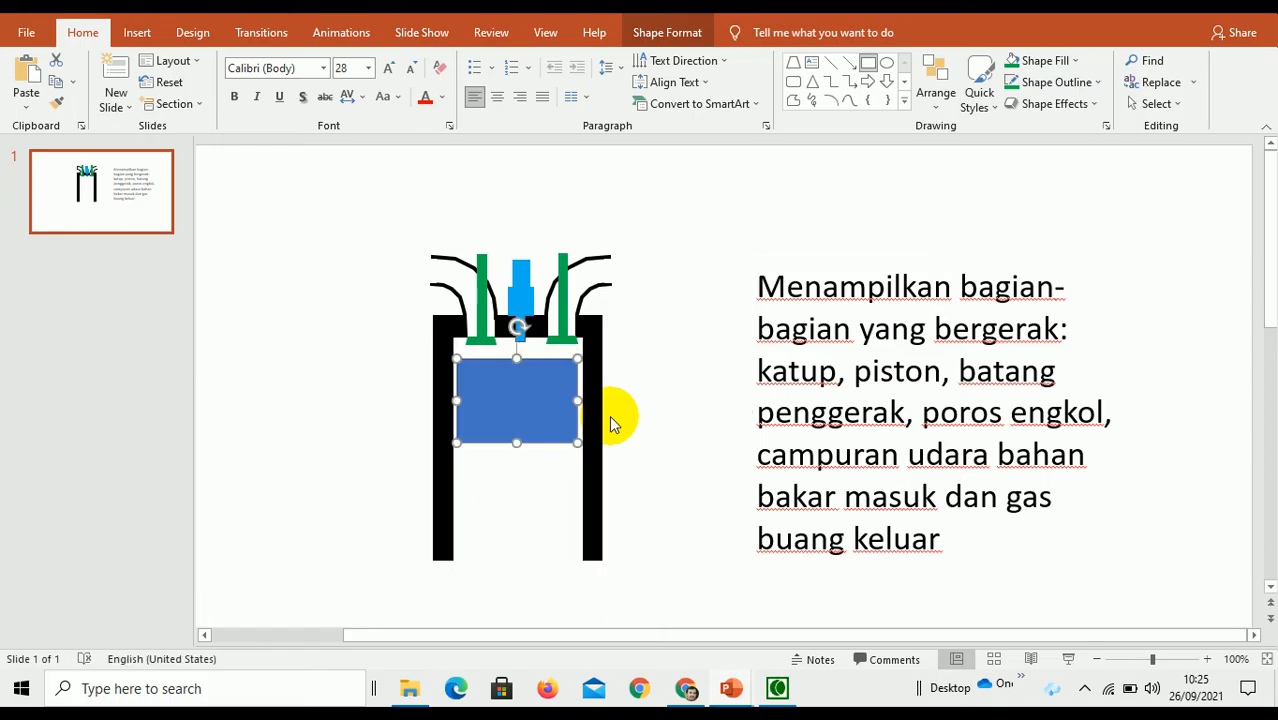
drag(579, 401, 582, 402)
- Fill the piston rectangle with a dark blue from the standard colours
click(558, 399)
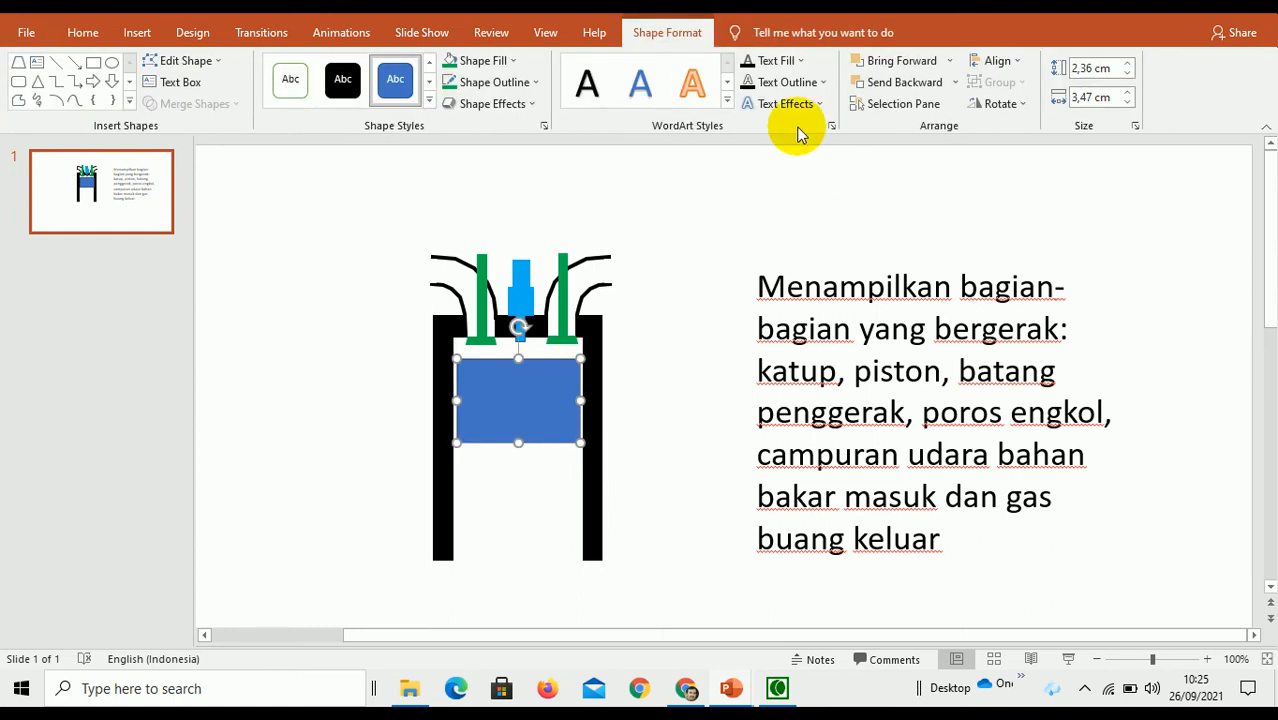
click(514, 60)
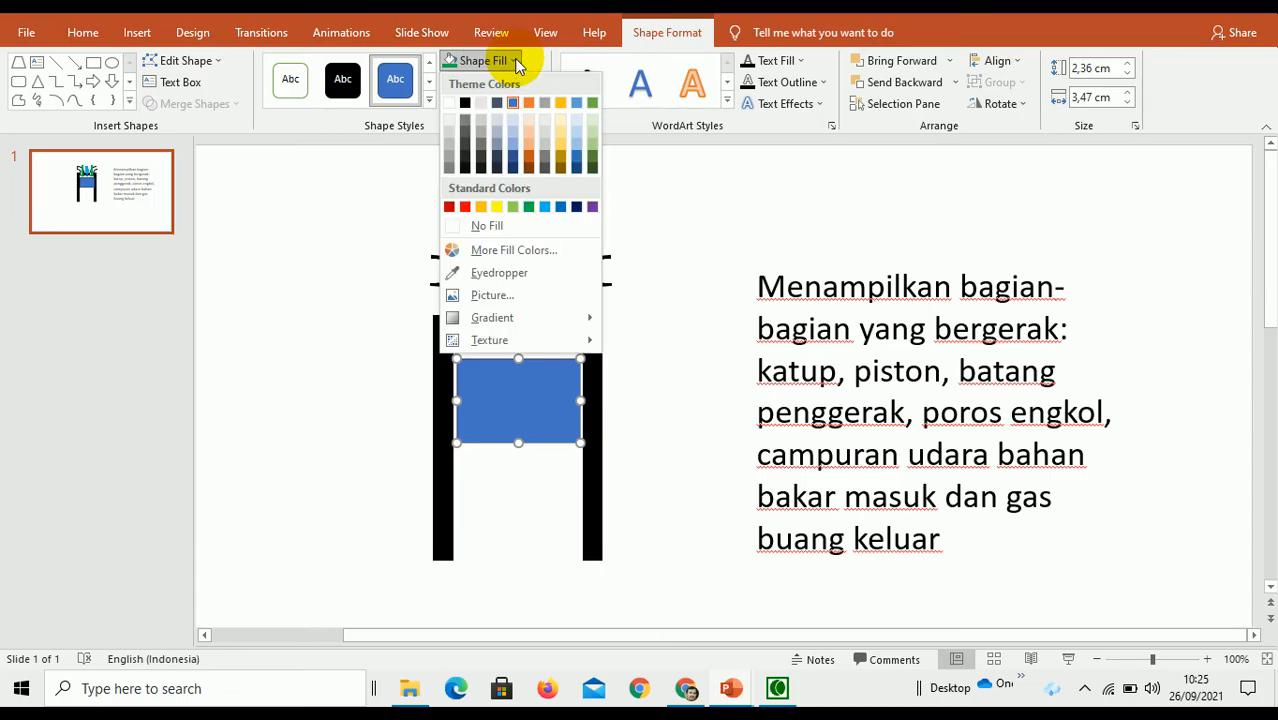
click(487, 252)
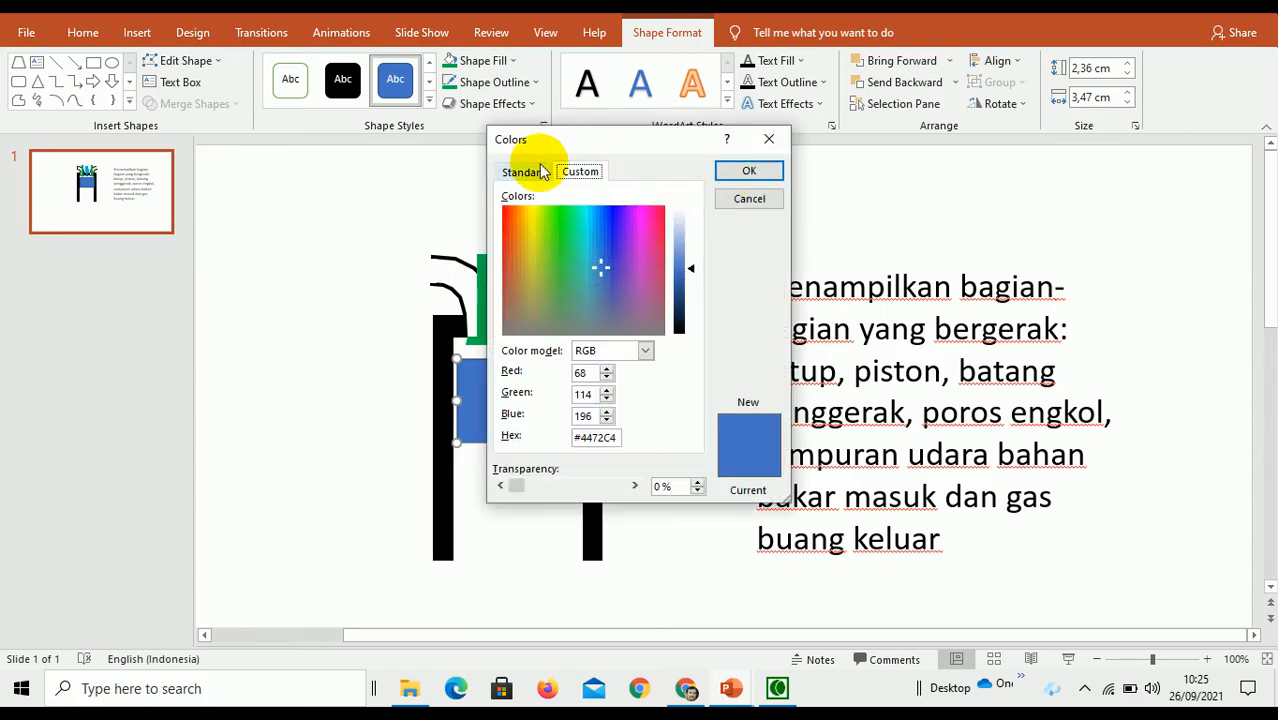
click(541, 172)
click(614, 214)
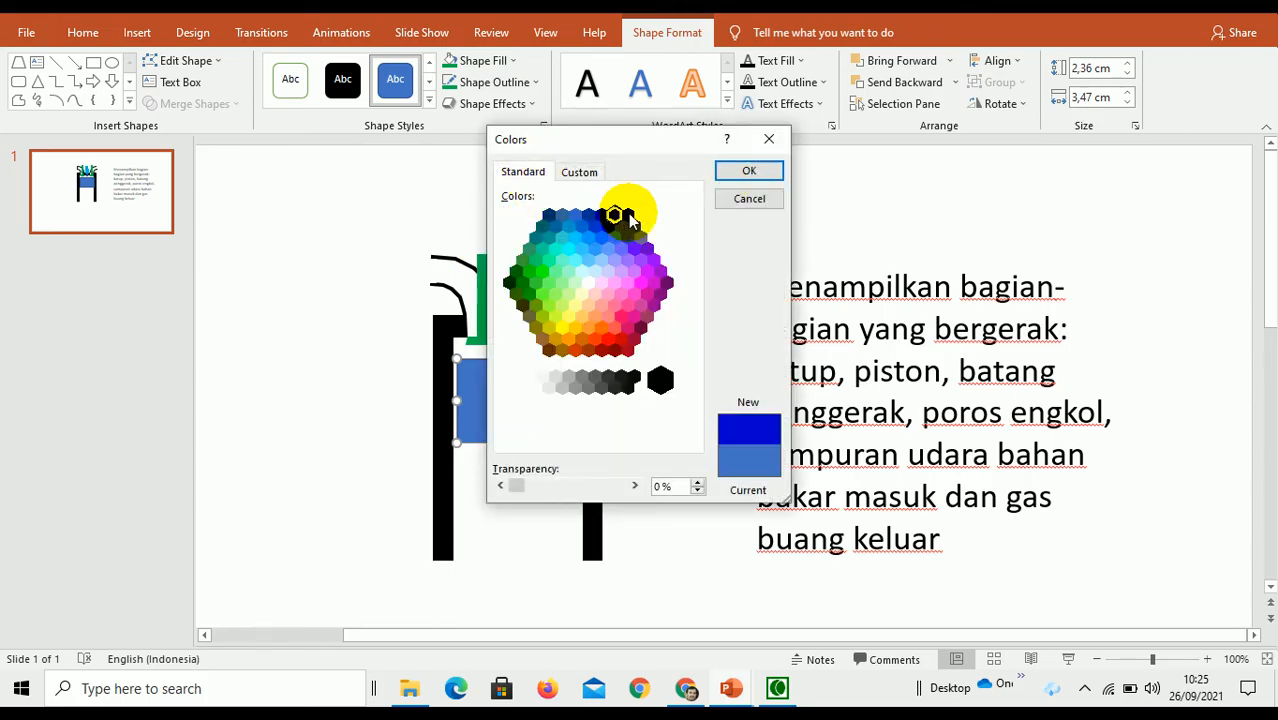
click(750, 171)
click(690, 295)
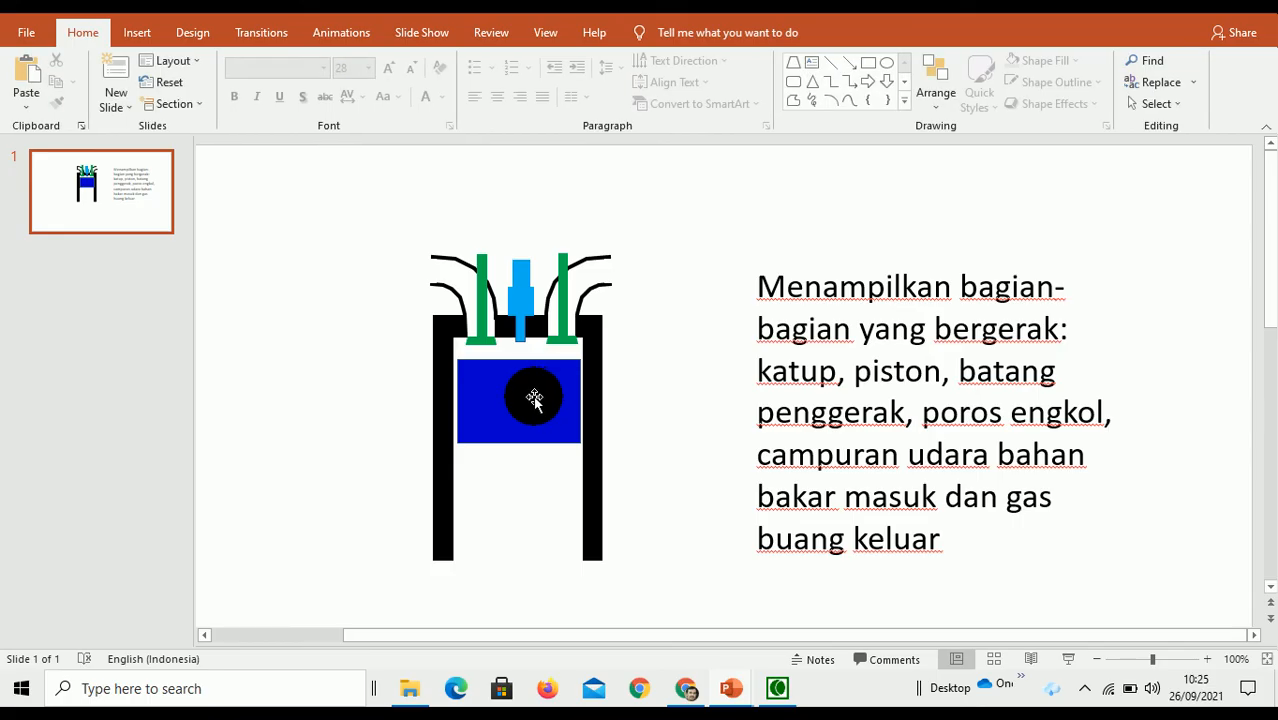
- Widen the piston to about 3.56 cm so it spans the cylinder bore, and move it slightly down
click(535, 400)
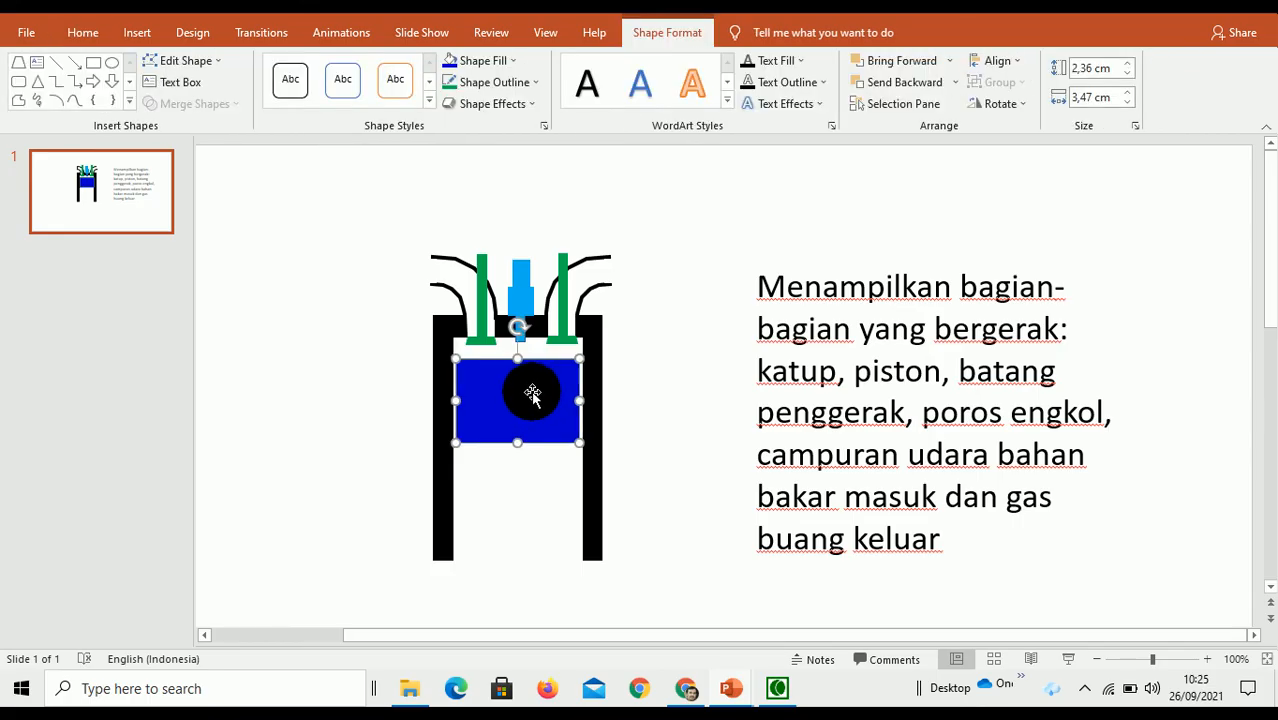
click(638, 384)
click(565, 413)
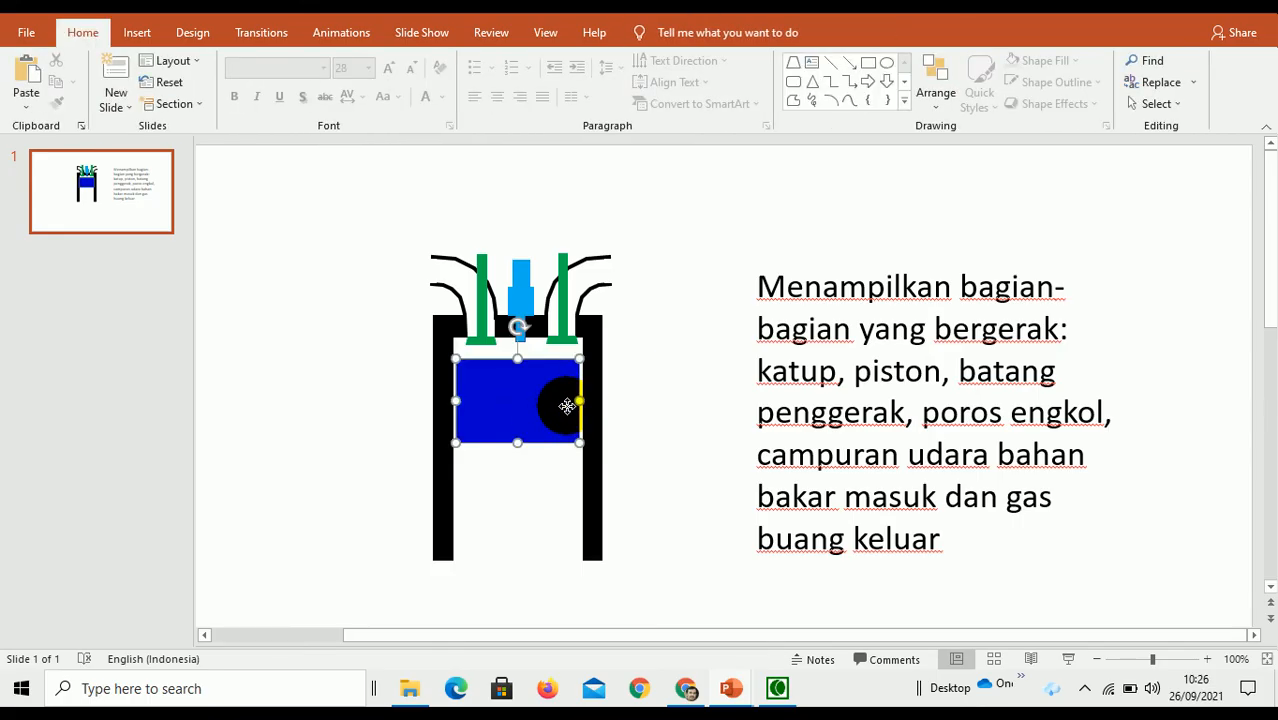
drag(579, 399, 581, 399)
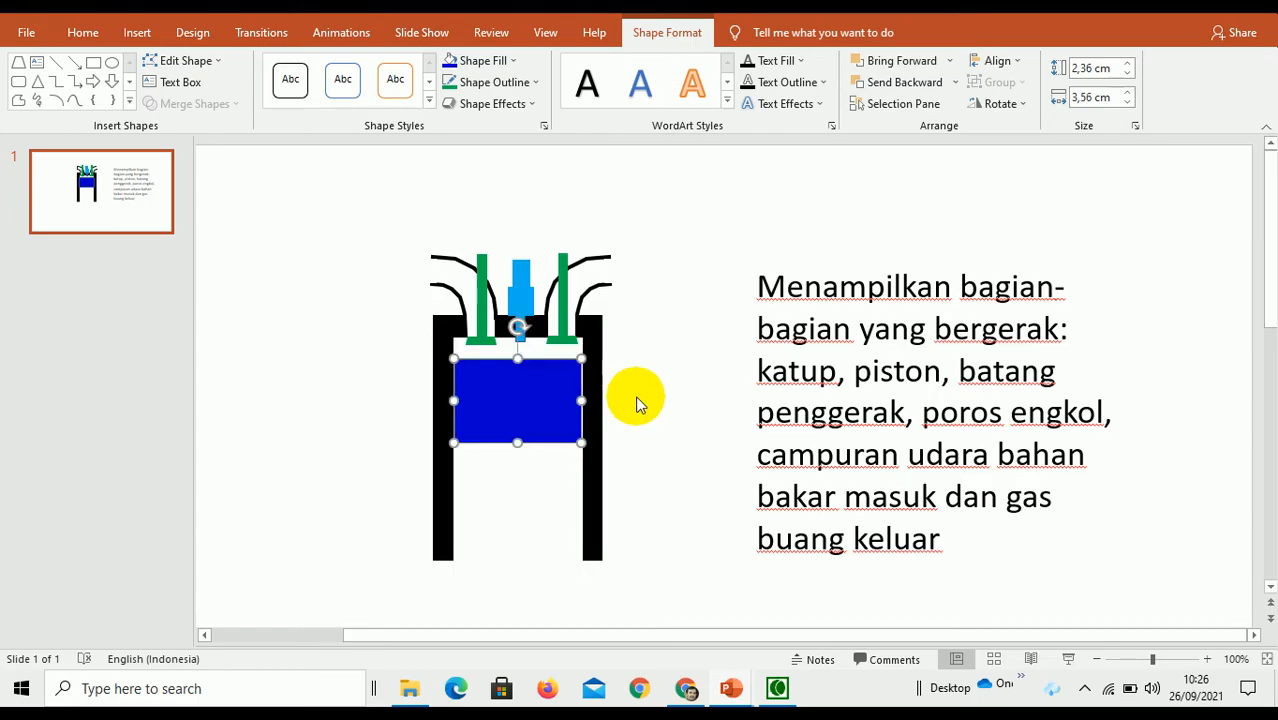
click(652, 387)
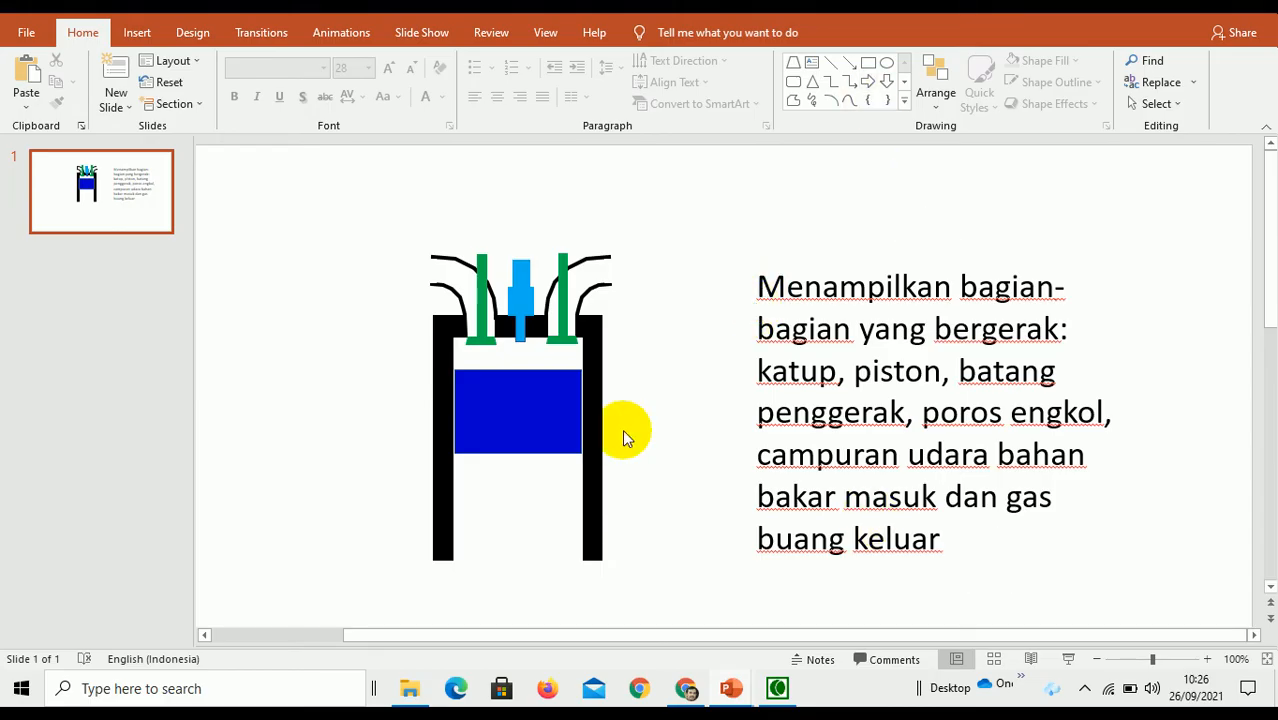
- Draw a horizontal line about 3.61 cm long across the piston just below its upper edge
click(563, 410)
click(1167, 659)
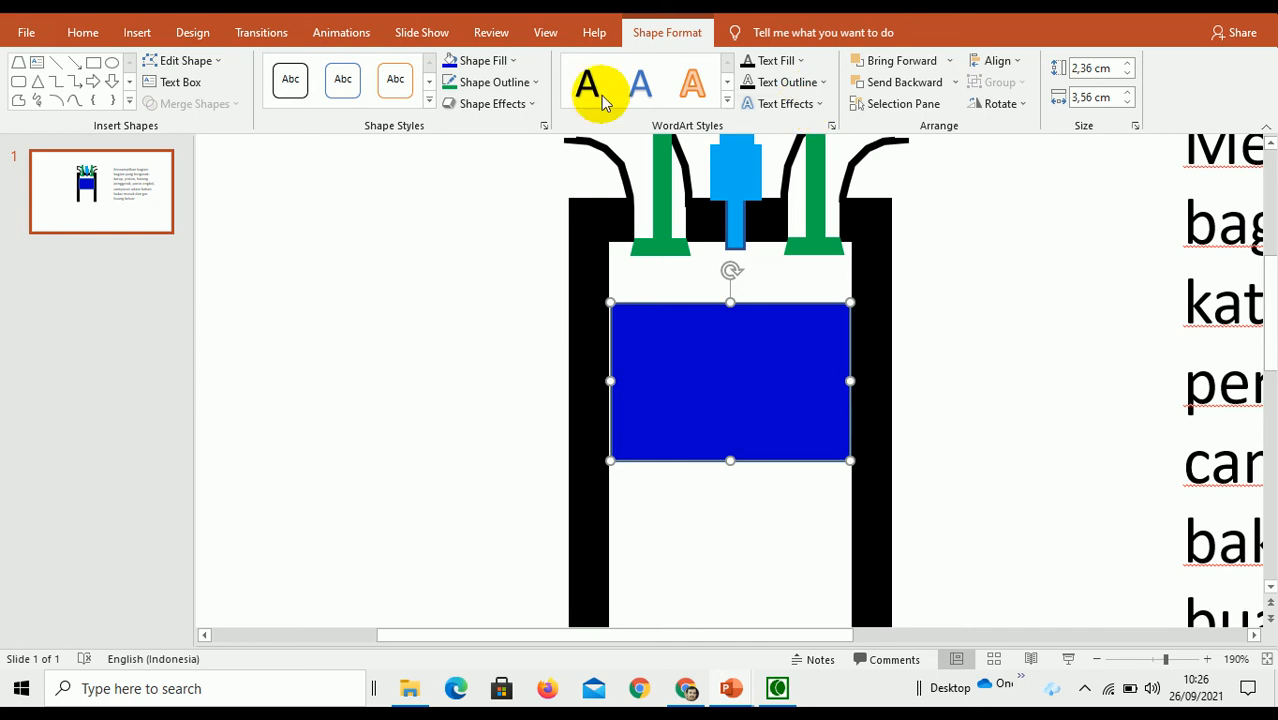
click(58, 63)
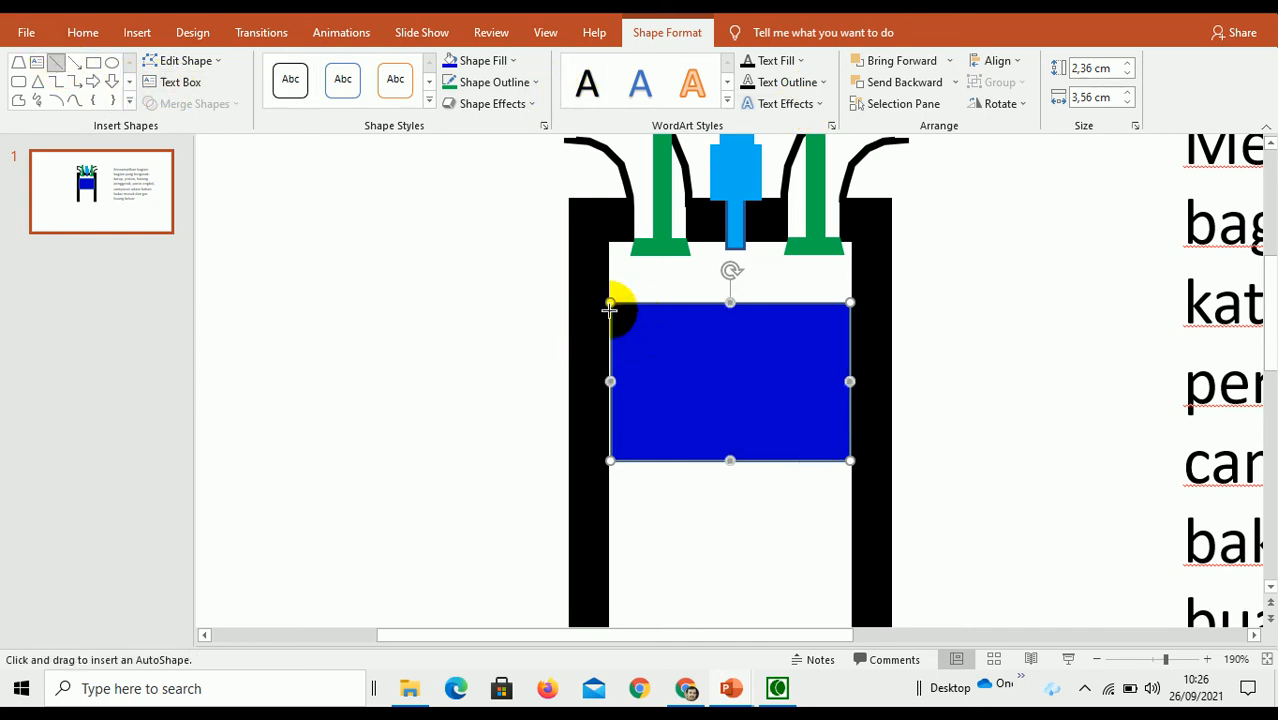
drag(610, 311, 852, 309)
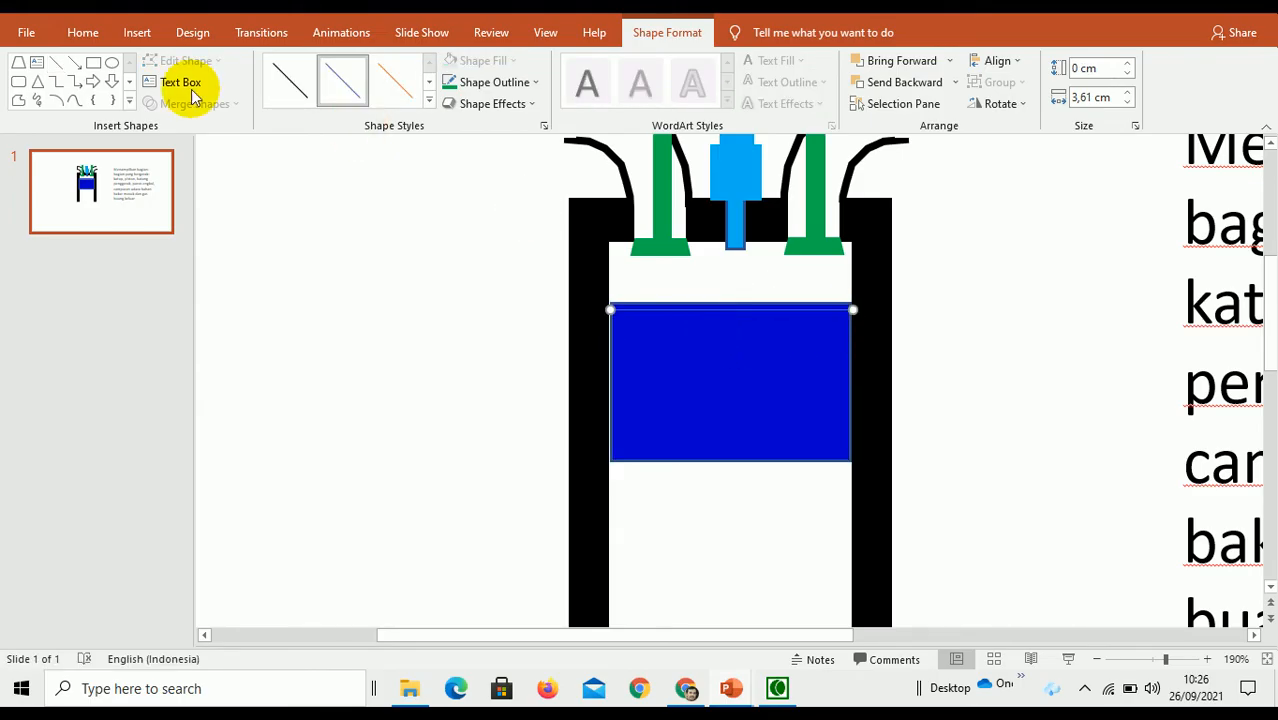
- Give the piston ring line a yellow outline and a thicker line weight
click(530, 85)
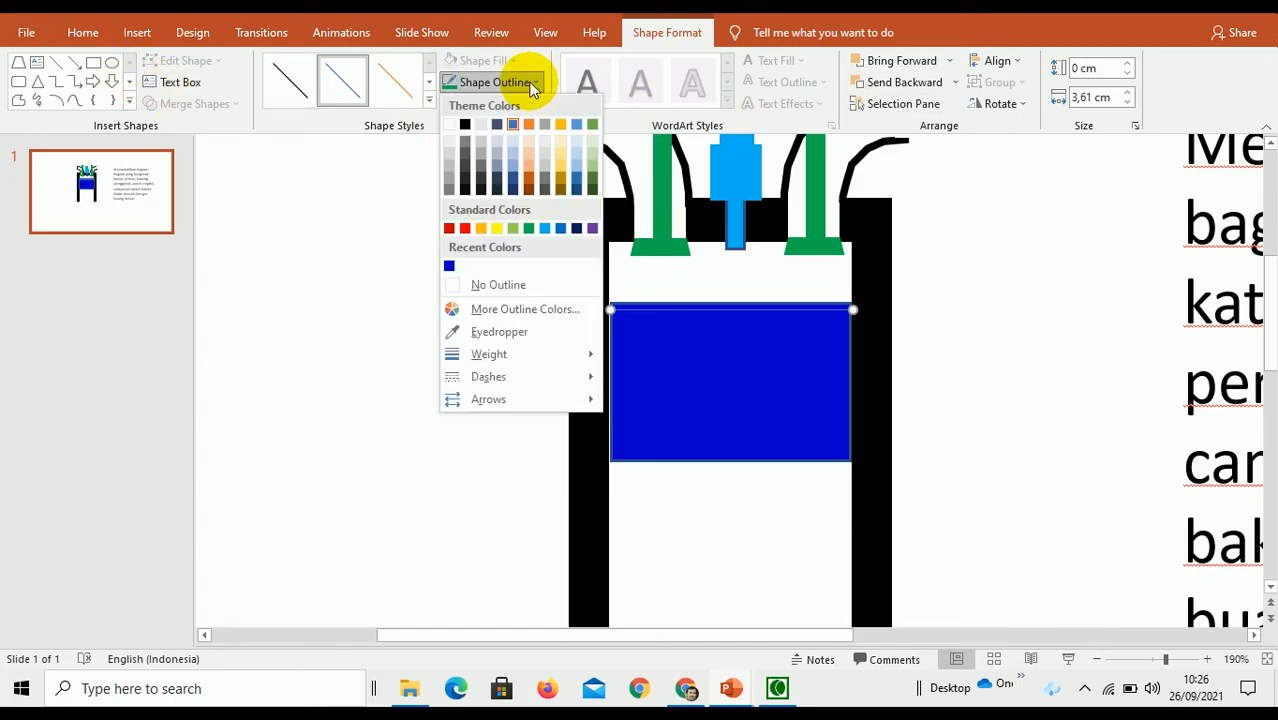
click(496, 228)
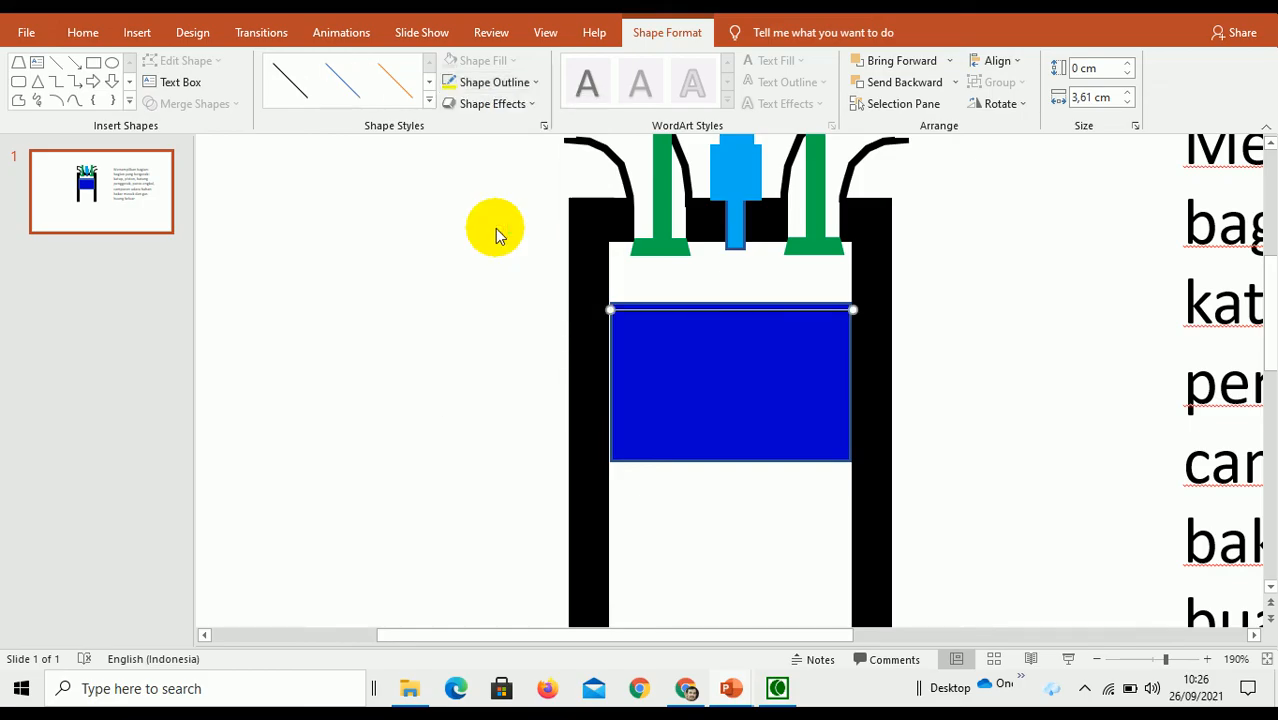
click(492, 82)
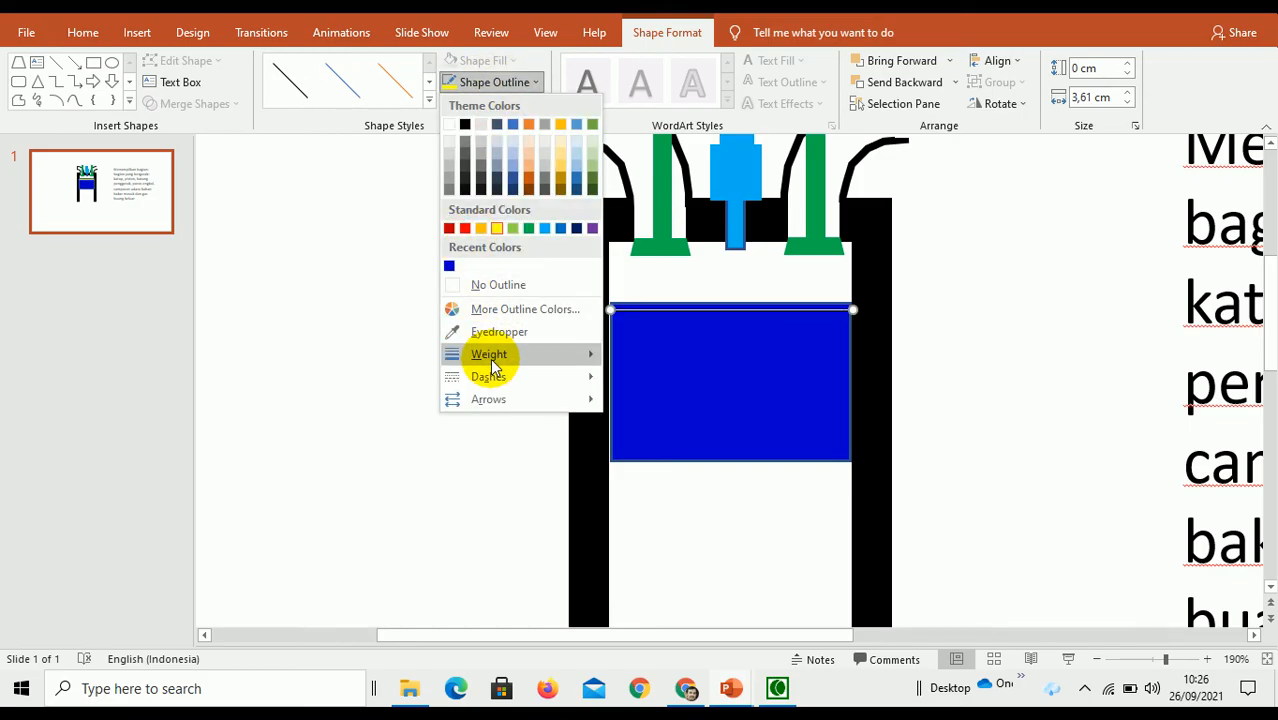
mouse_move(488, 354)
click(679, 463)
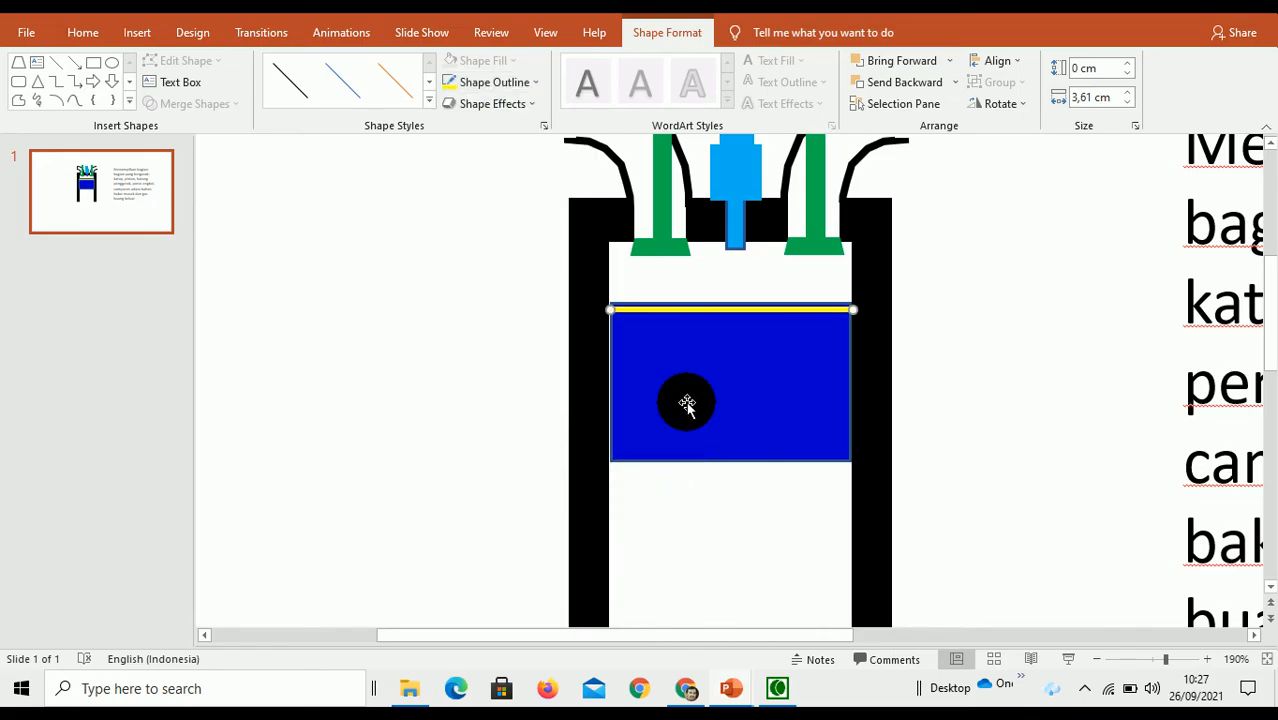
click(685, 337)
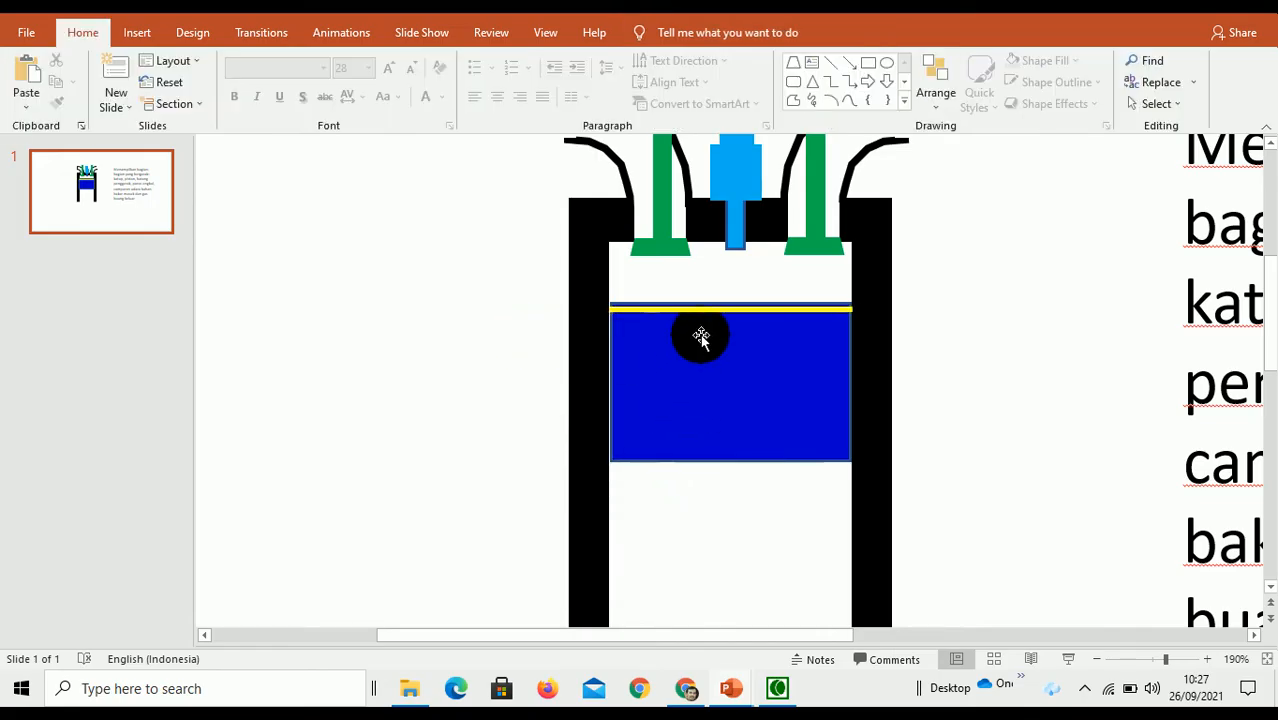
- Nudge the yellow ring line slightly down and place a copy of it just below as a second piston ring
click(689, 311)
key(Down)
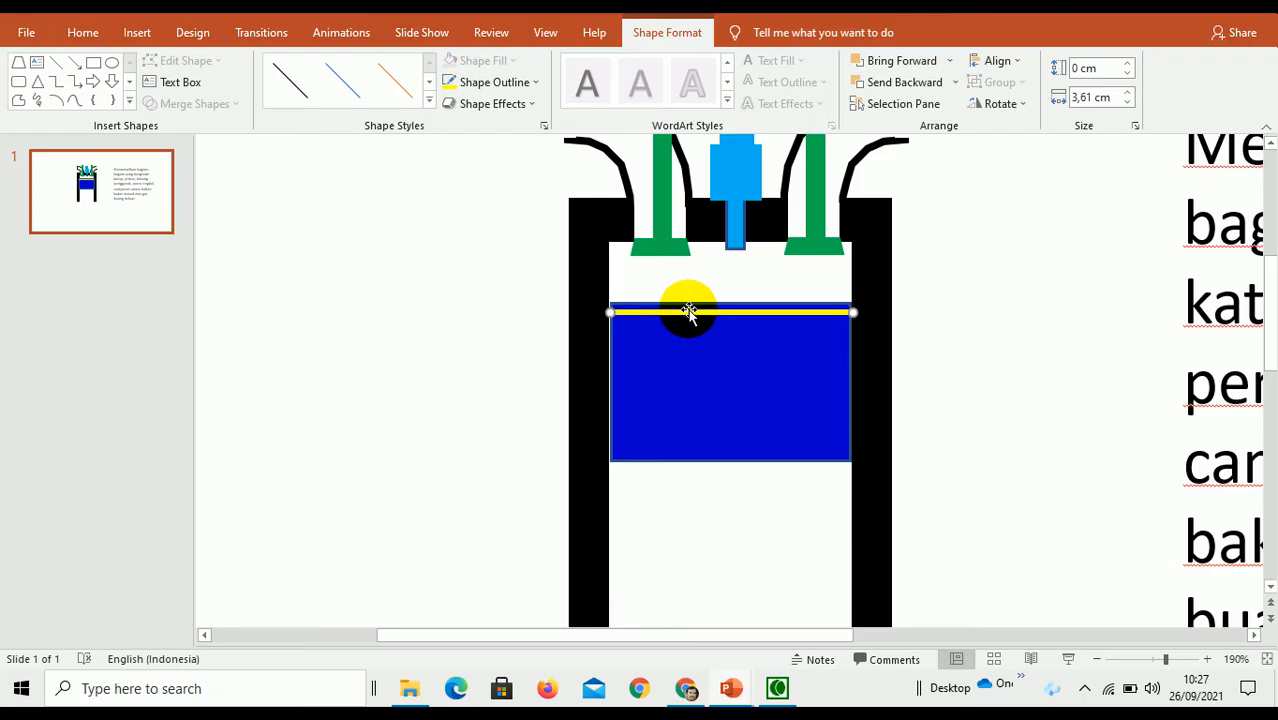
click(80, 35)
click(57, 80)
click(26, 75)
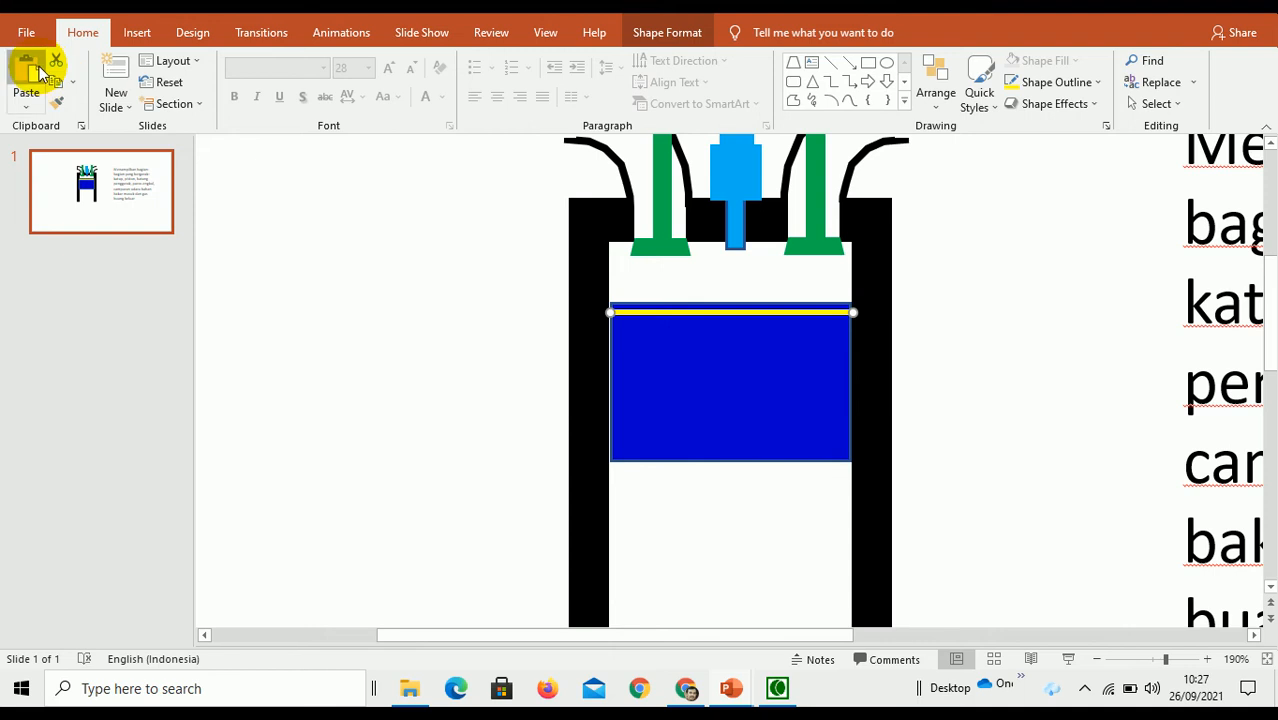
drag(688, 340, 663, 326)
click(979, 308)
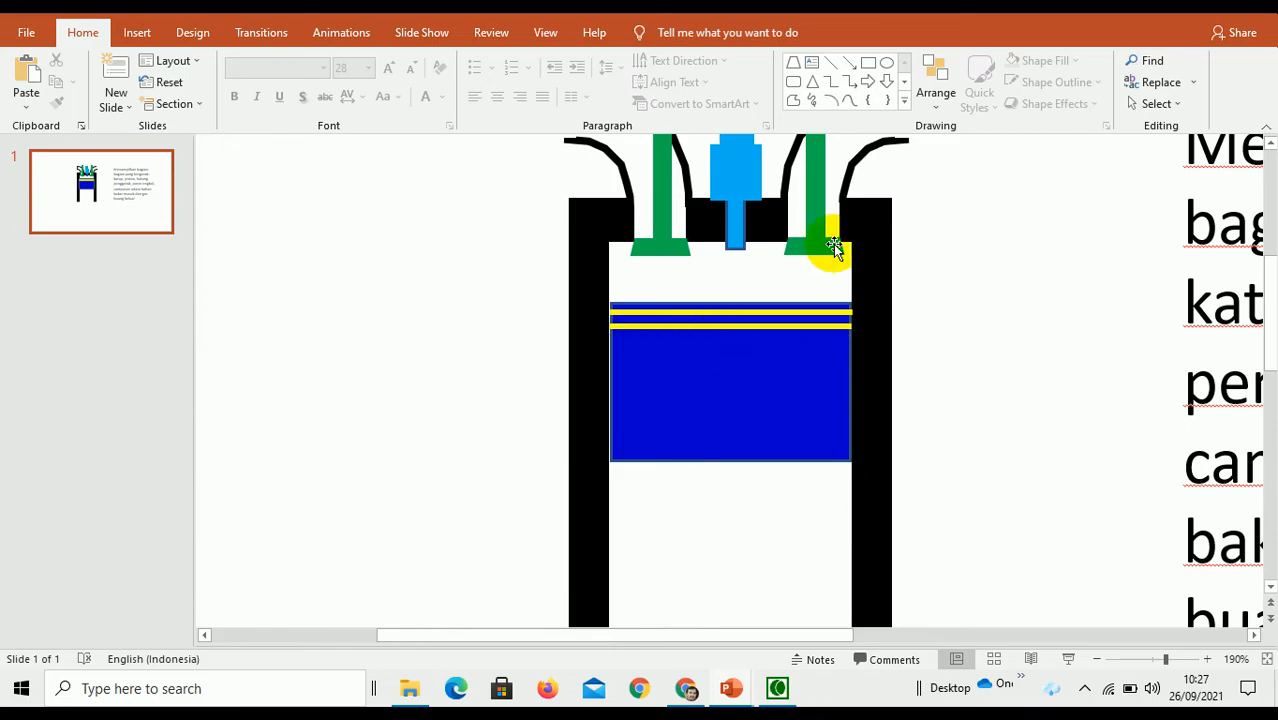
- Draw a circle about 0.7 cm across in the middle of the piston and make its fill and outline white
click(887, 64)
mouse_move(716, 378)
mouse_down()
mouse_move(745, 388)
mouse_move(760, 421)
mouse_up()
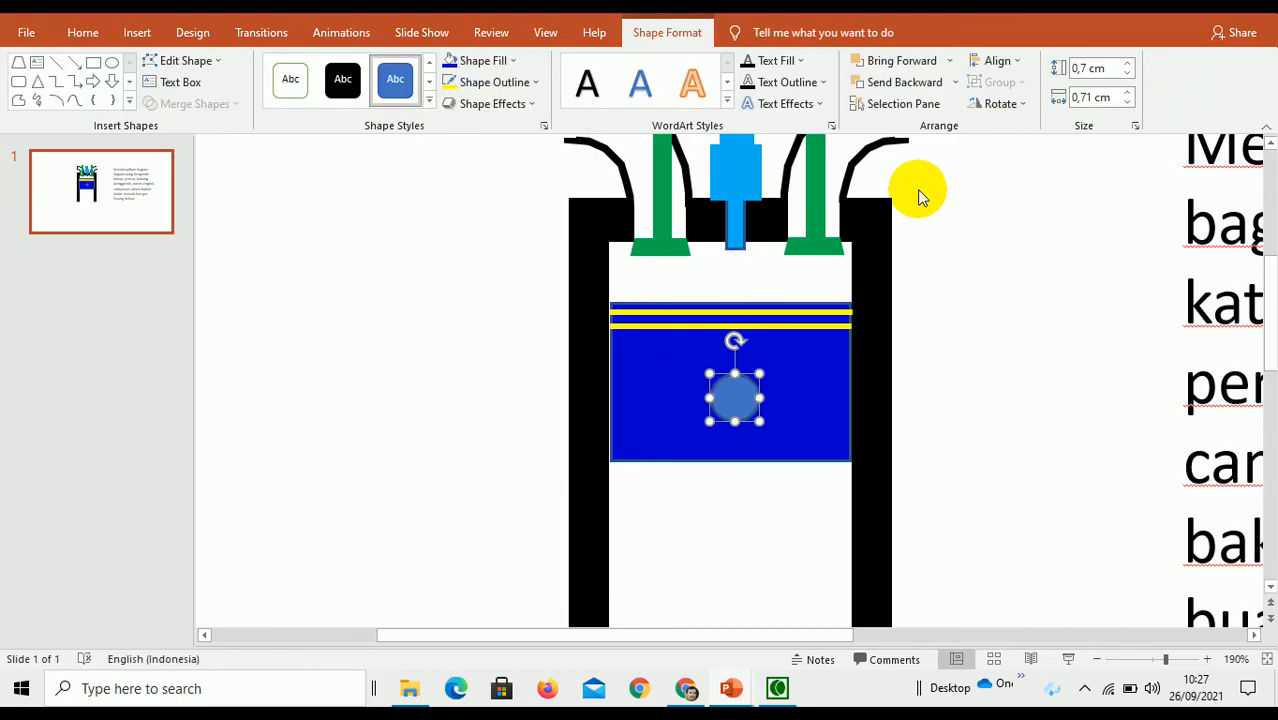
click(510, 61)
click(451, 102)
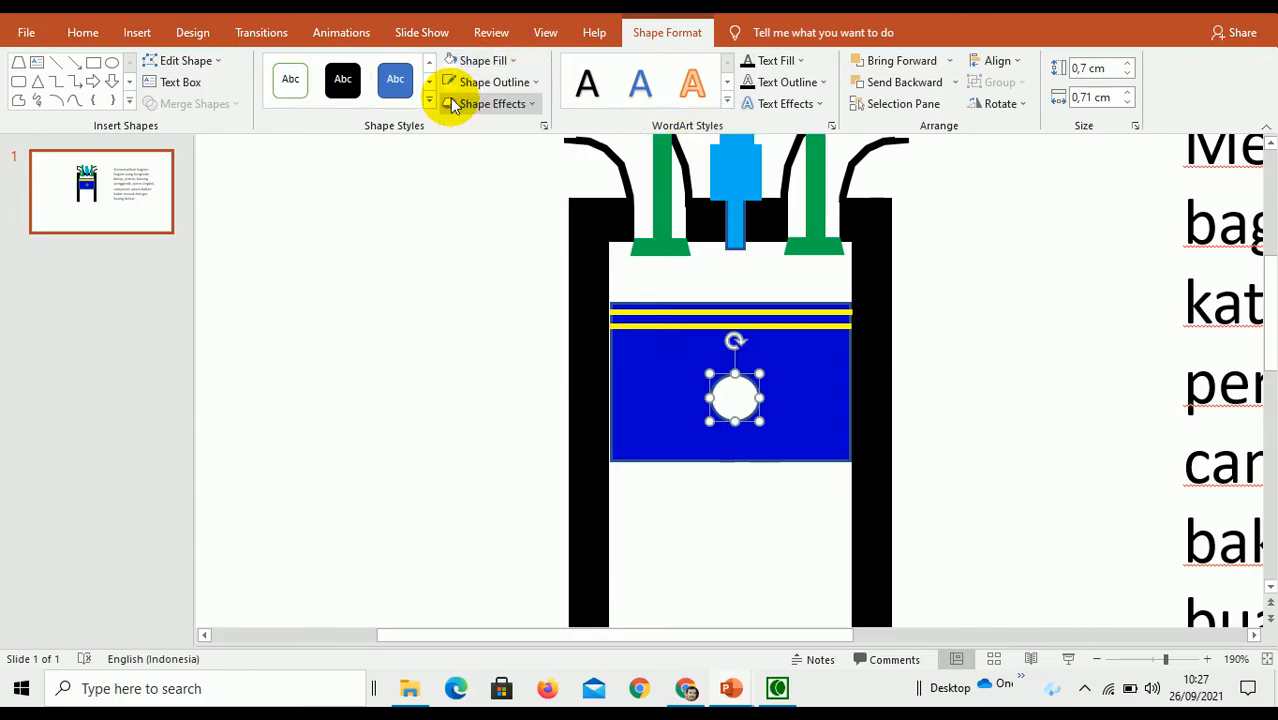
click(495, 83)
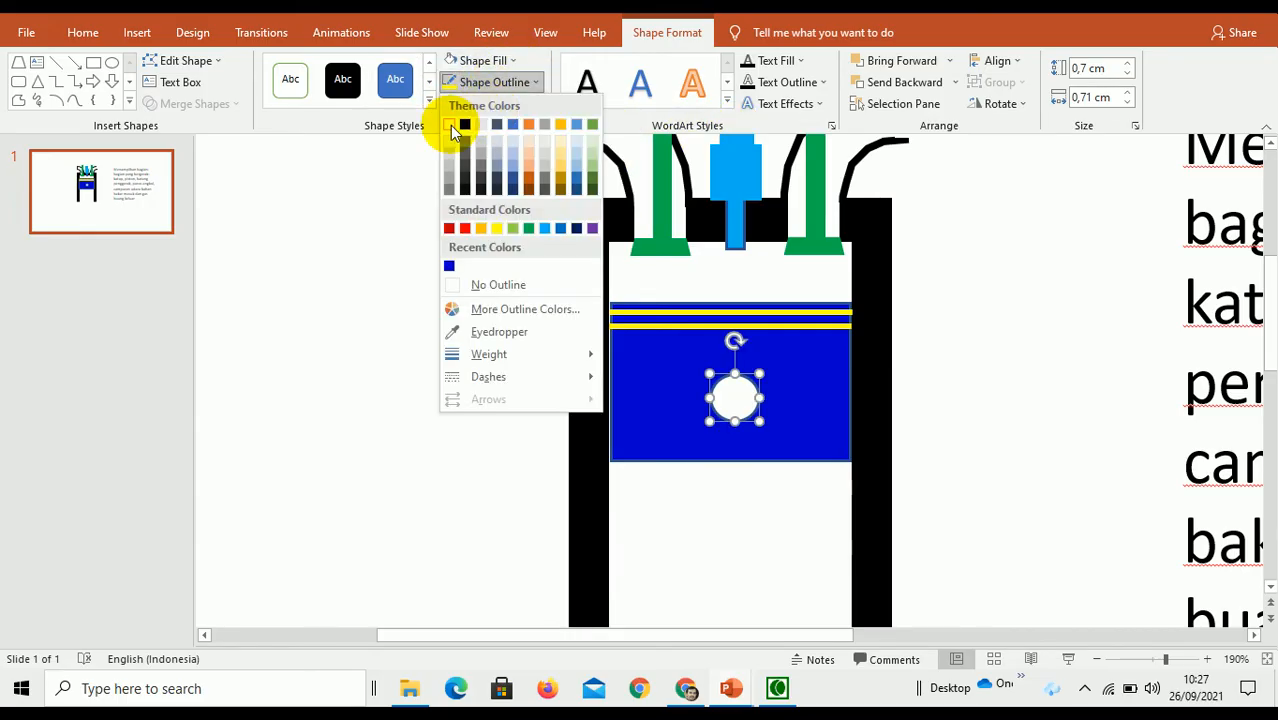
click(449, 133)
click(1020, 425)
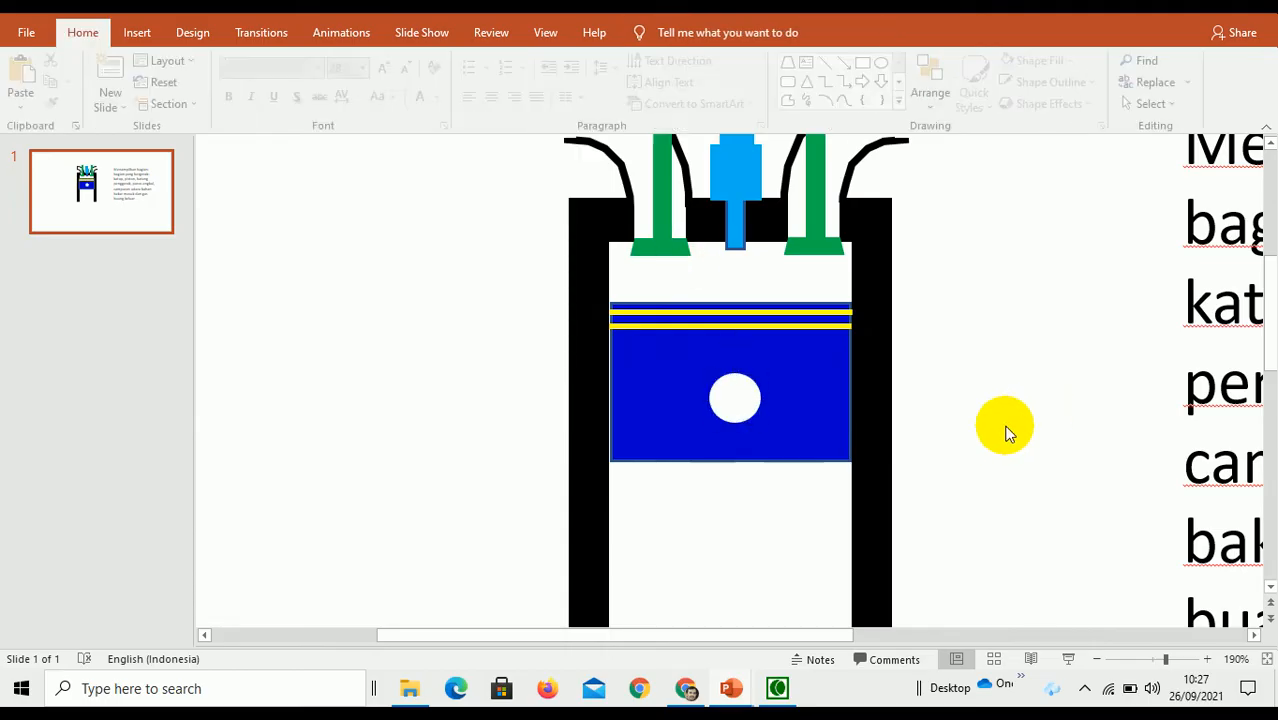
- Review the moving parts listed in the slide text, going through katup, piston and batang penggerak
click(736, 406)
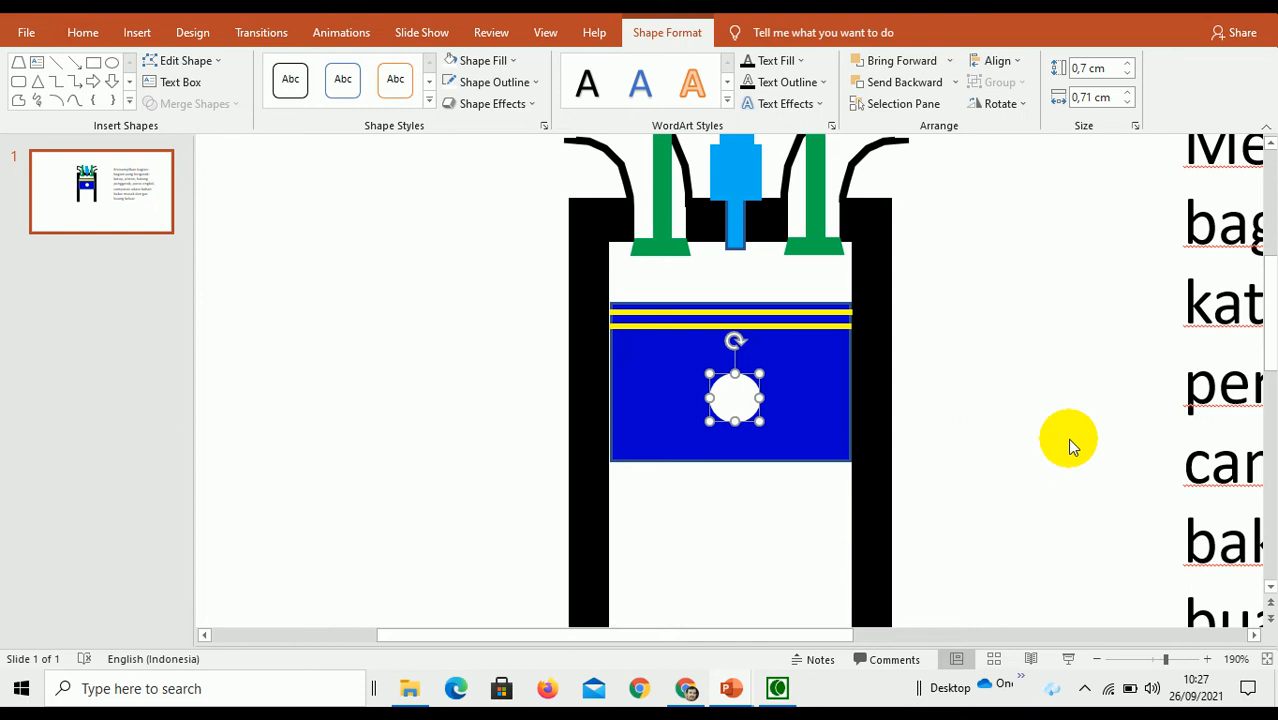
click(1148, 659)
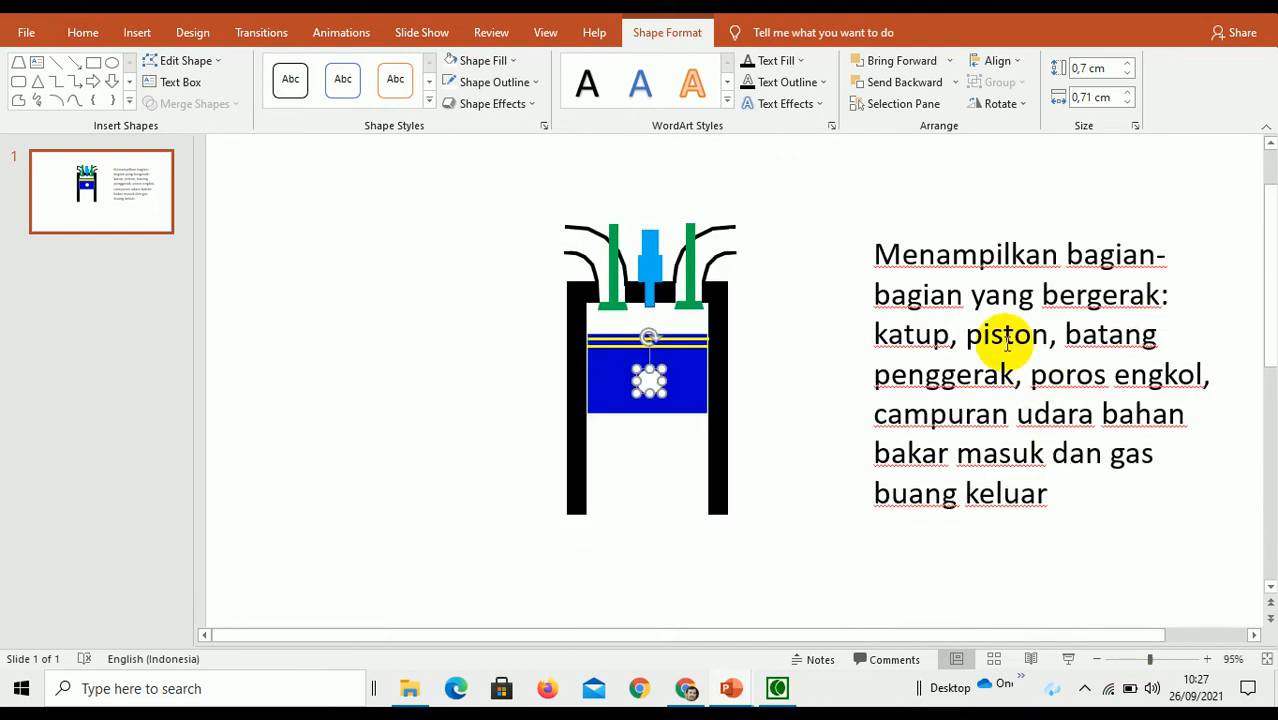
click(903, 335)
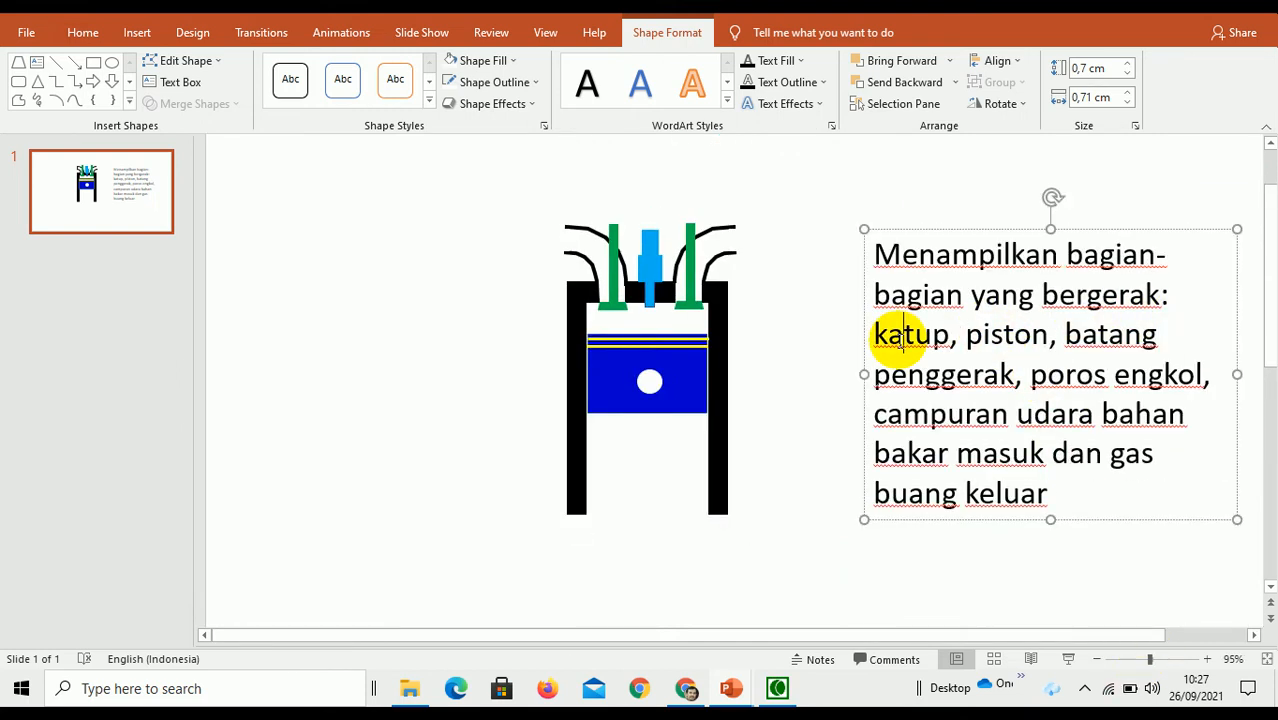
double_click(903, 335)
double_click(996, 335)
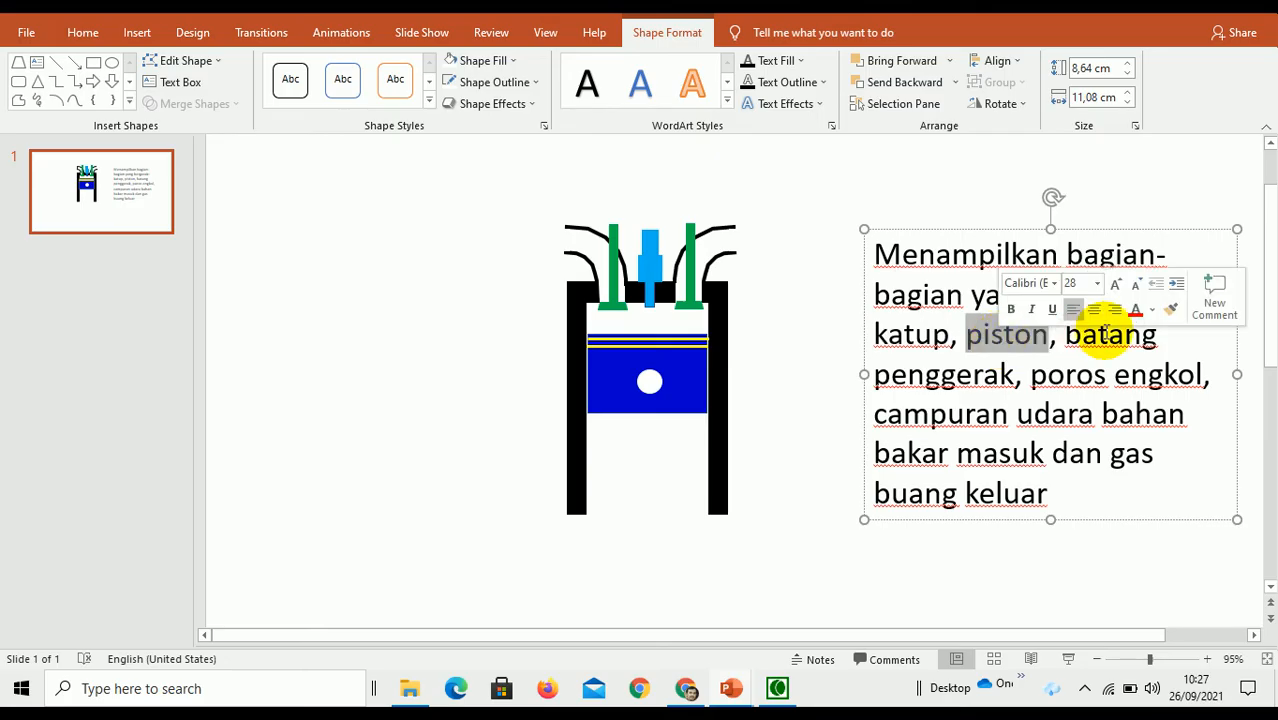
double_click(1106, 335)
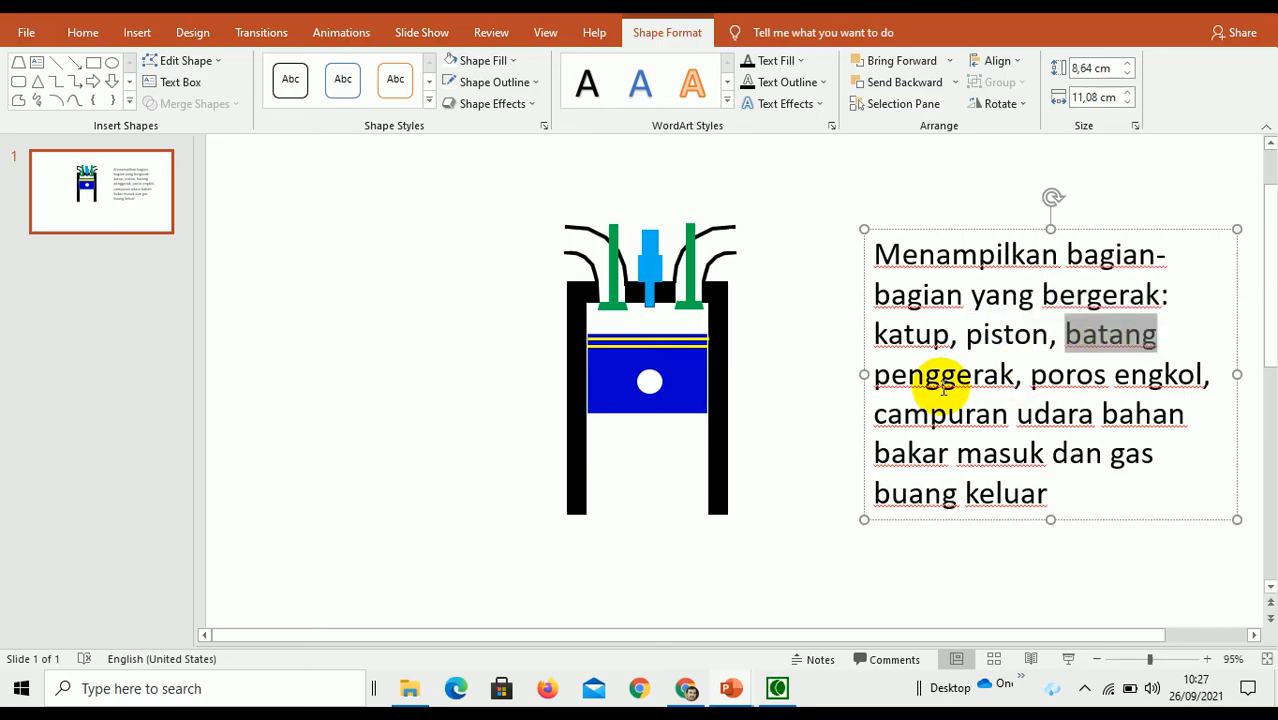
double_click(942, 377)
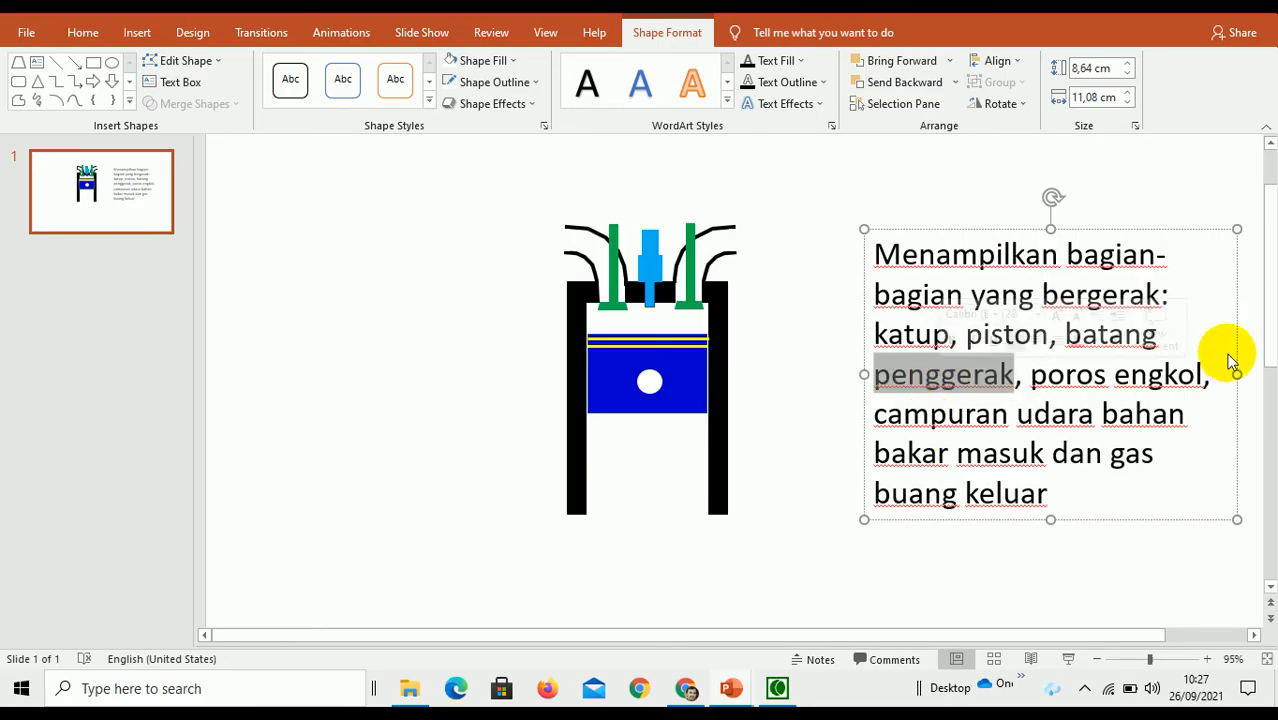
- Draw a narrow vertical rectangle about 3.75 cm high and 0.62 cm wide below the middle of the piston as the connecting rod
drag(1272, 340, 1272, 395)
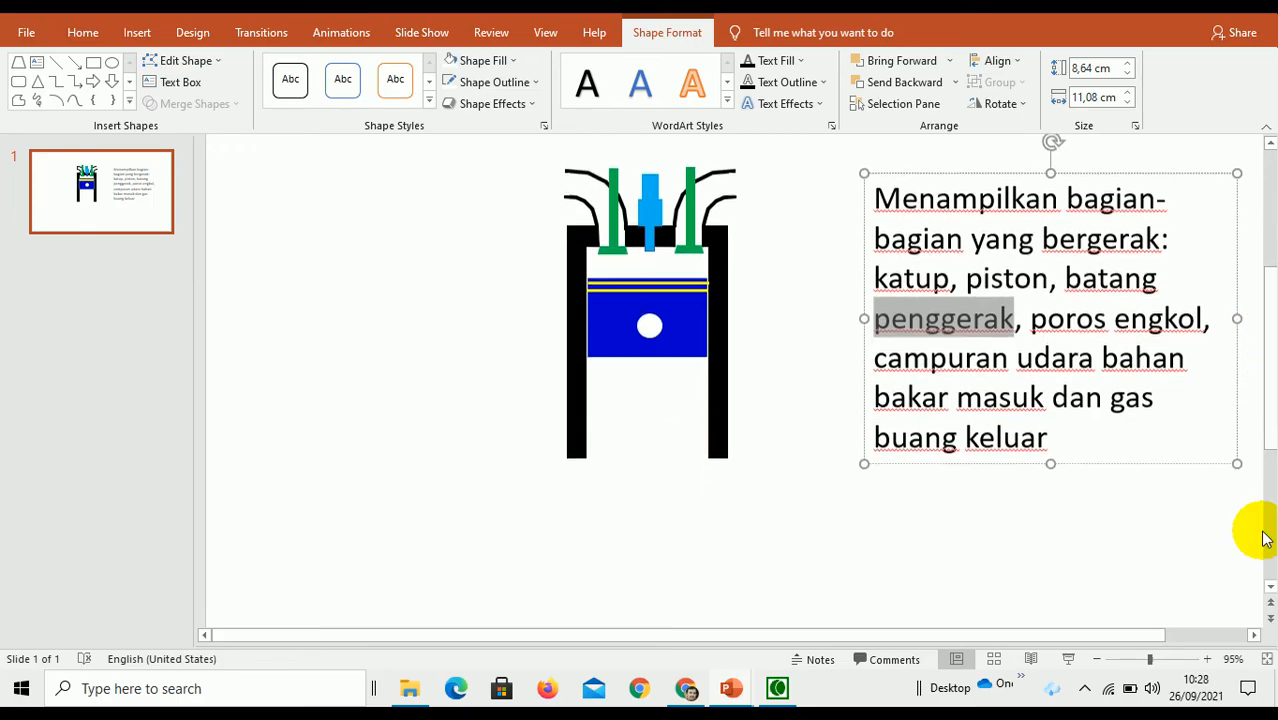
click(1270, 588)
click(1270, 588)
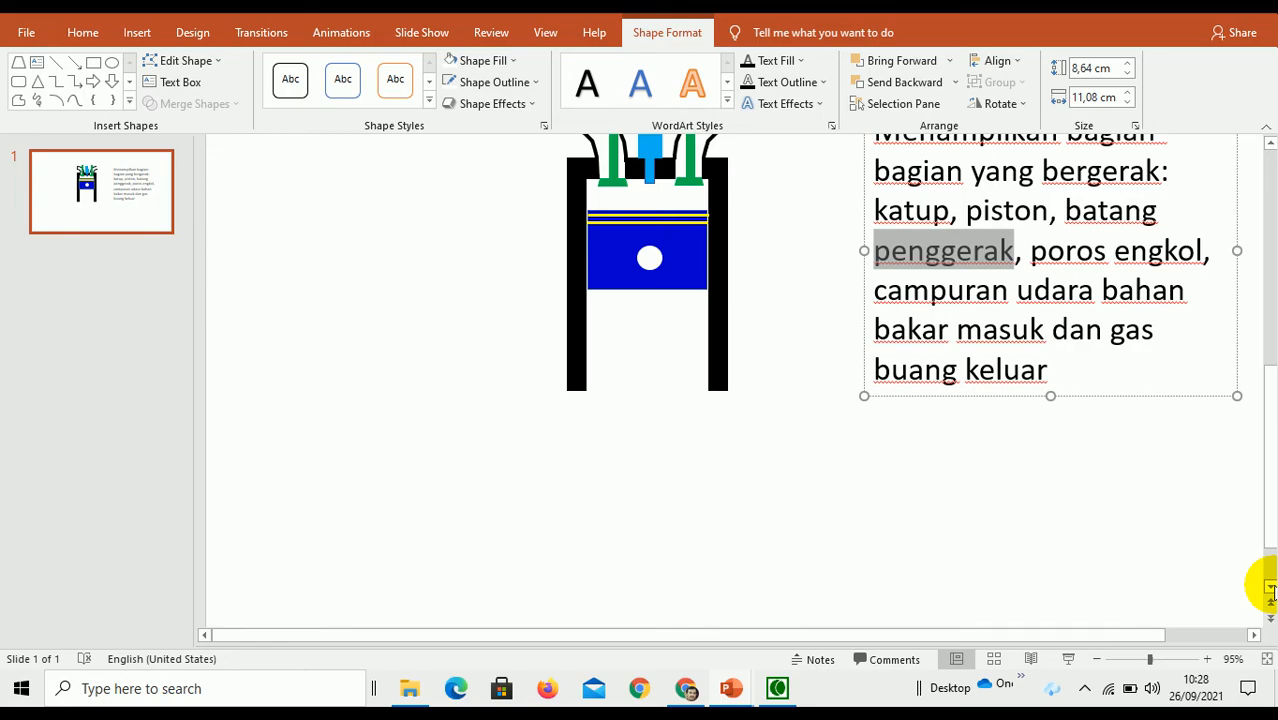
click(1136, 658)
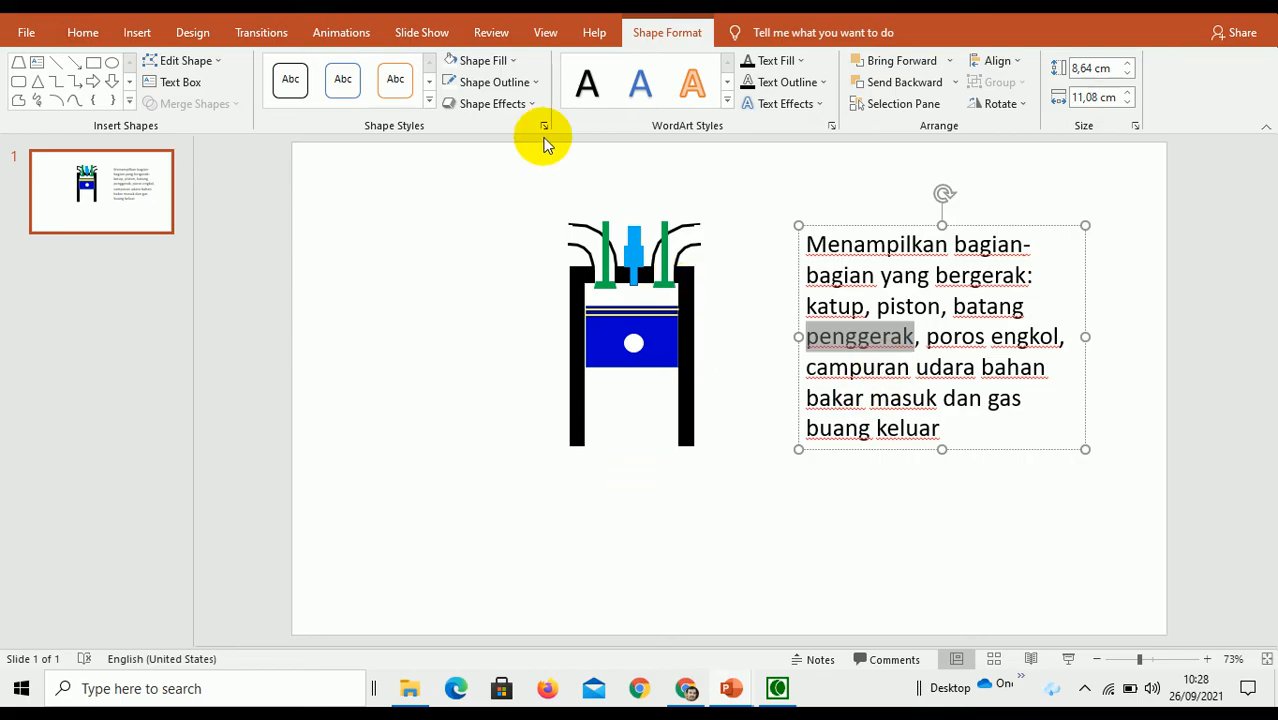
click(94, 64)
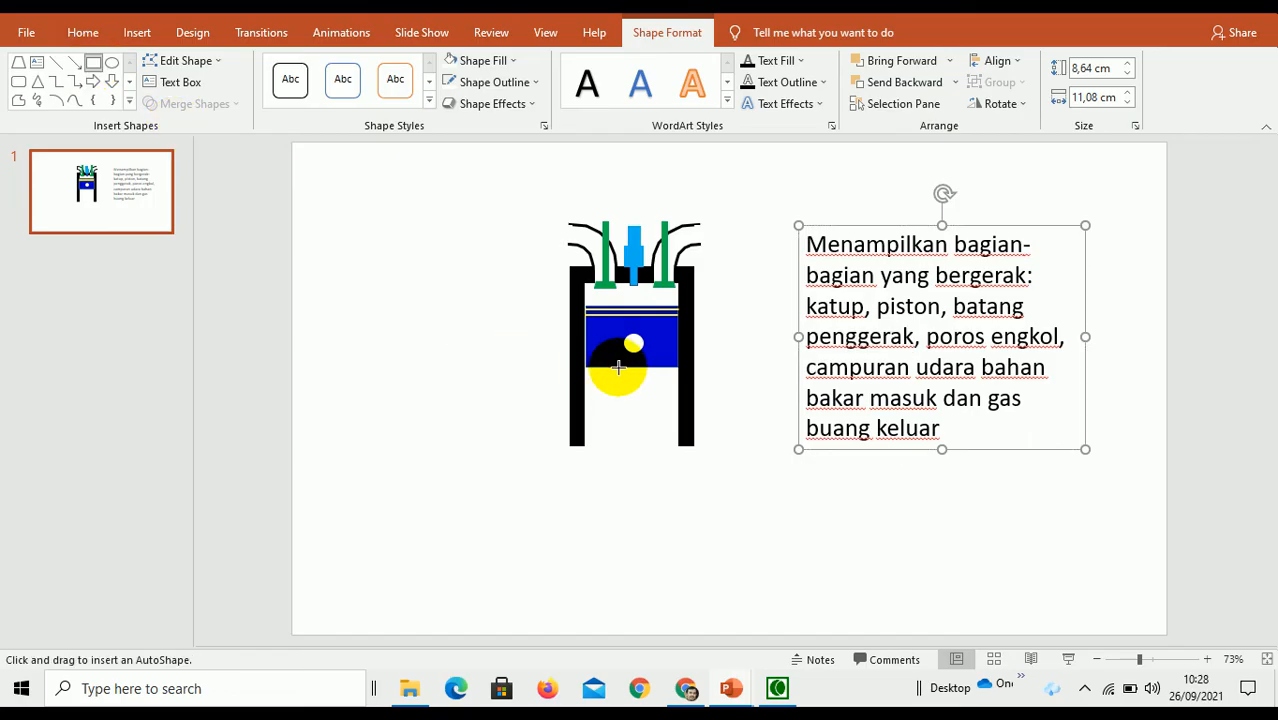
drag(623, 361, 638, 447)
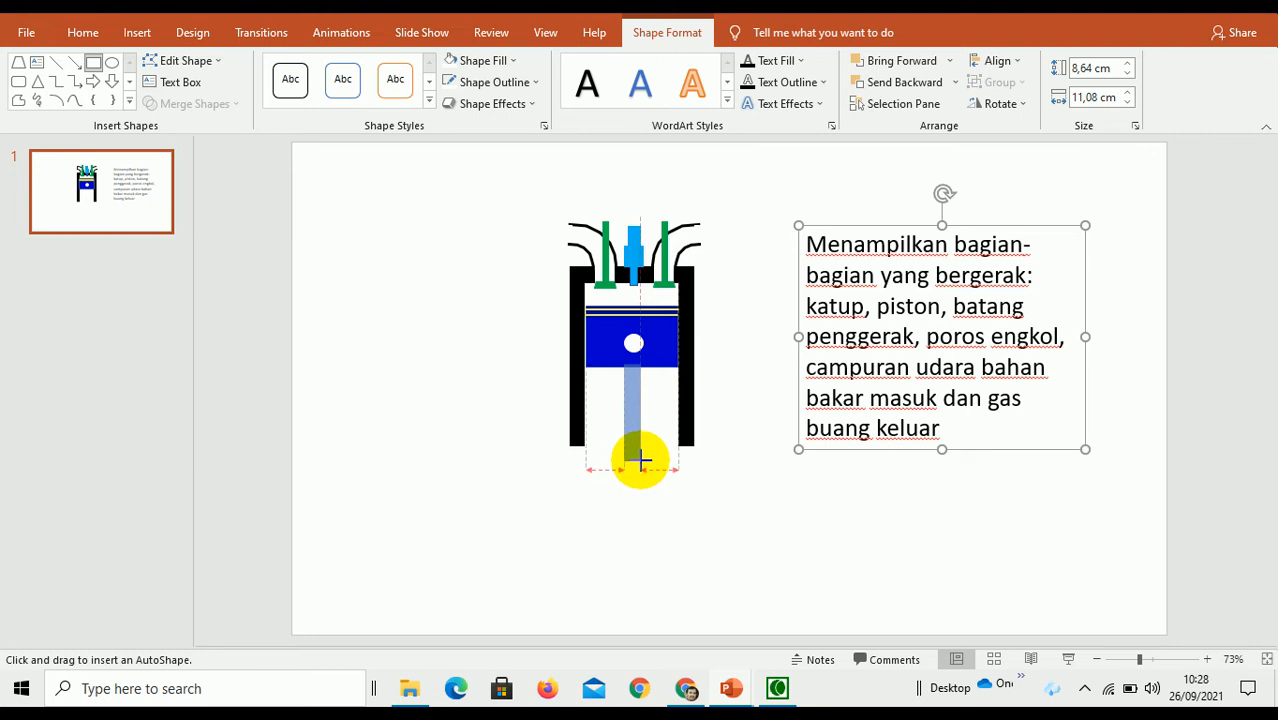
drag(641, 459, 640, 460)
click(730, 345)
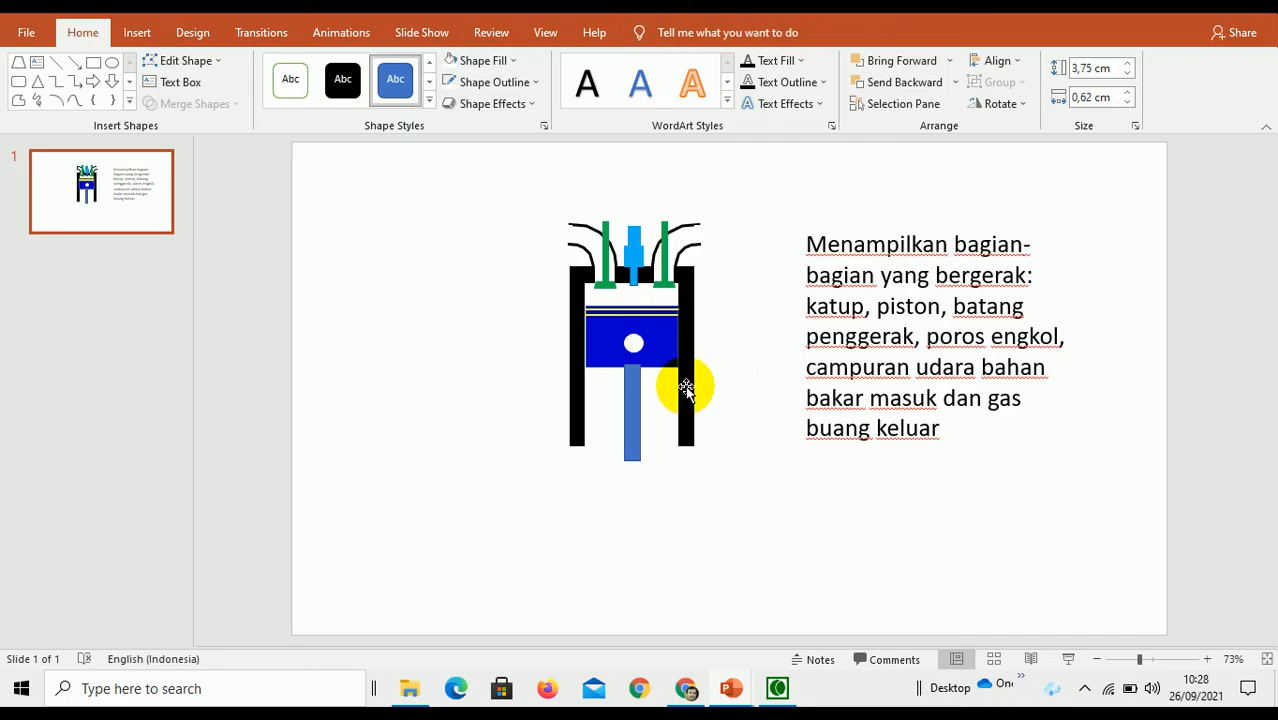
- Make the connecting rod rectangle's fill and outline black
click(633, 400)
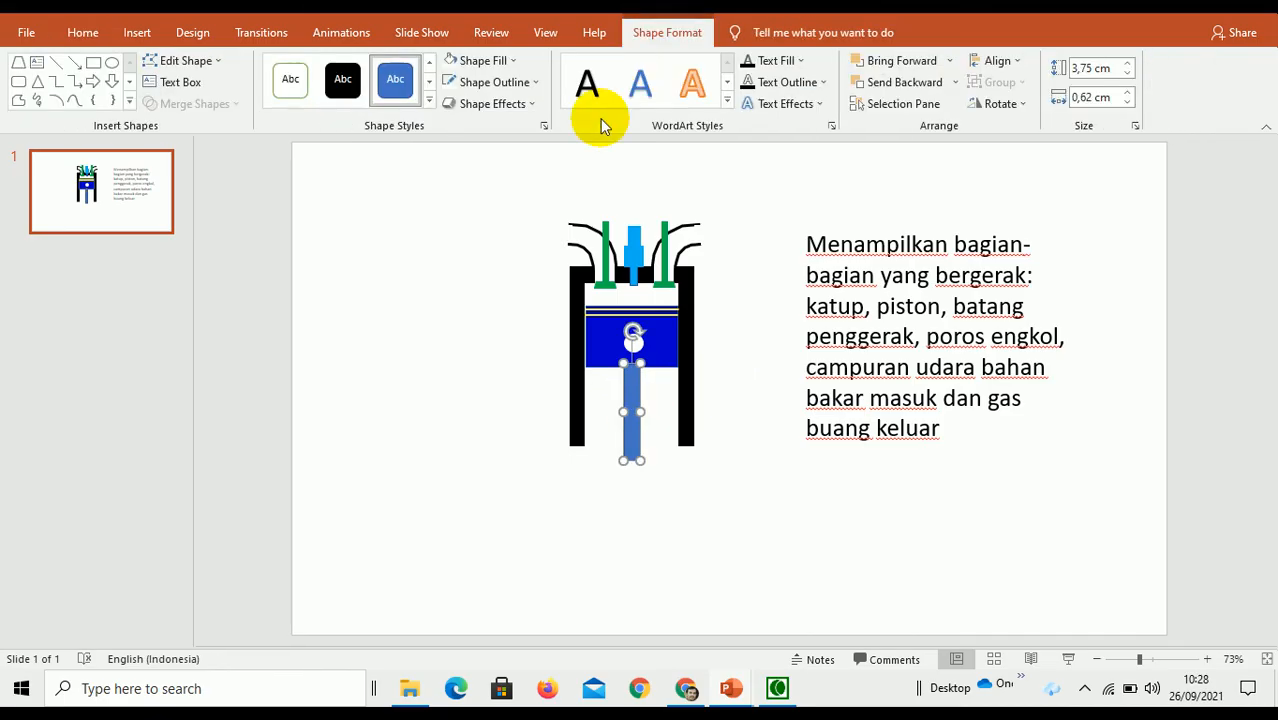
click(486, 60)
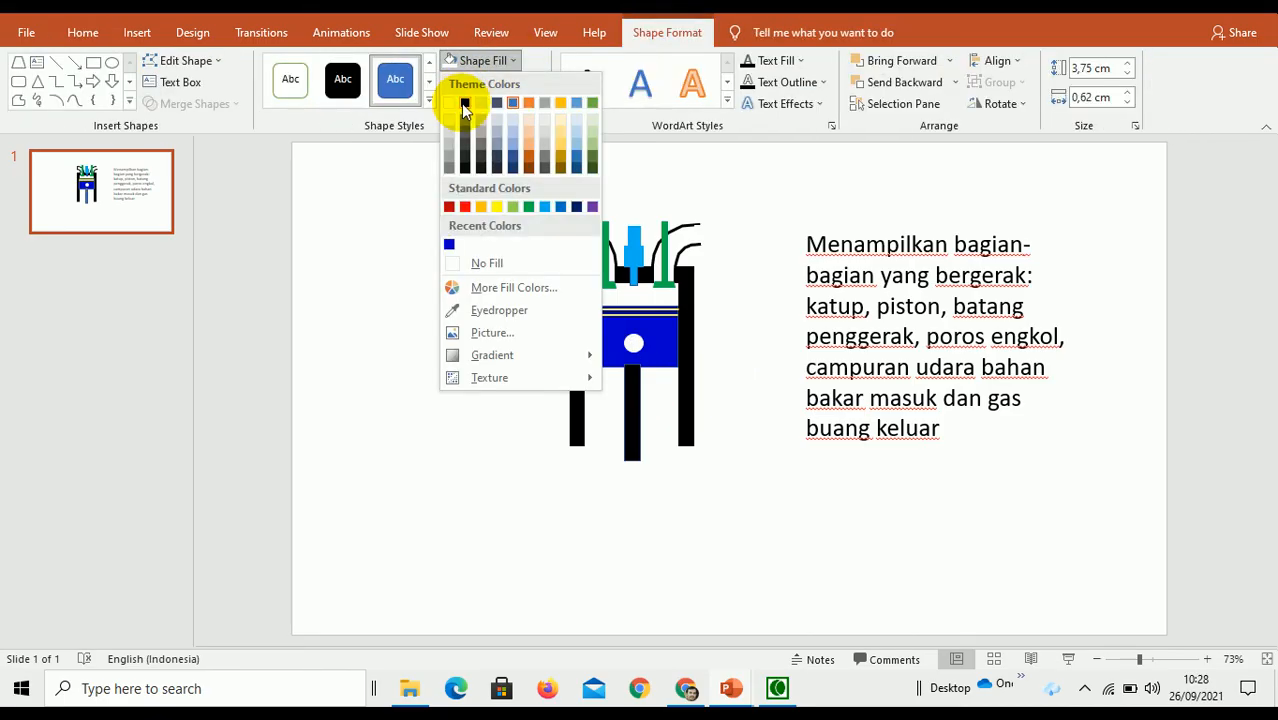
click(465, 103)
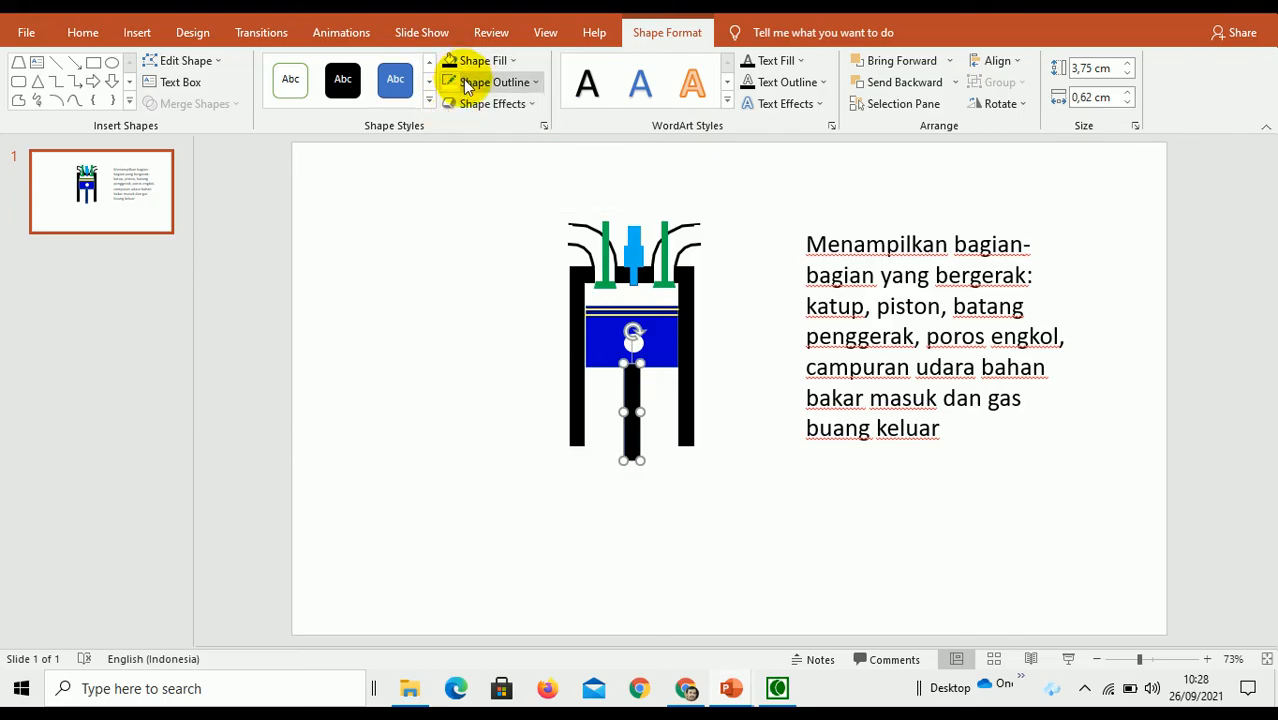
click(466, 82)
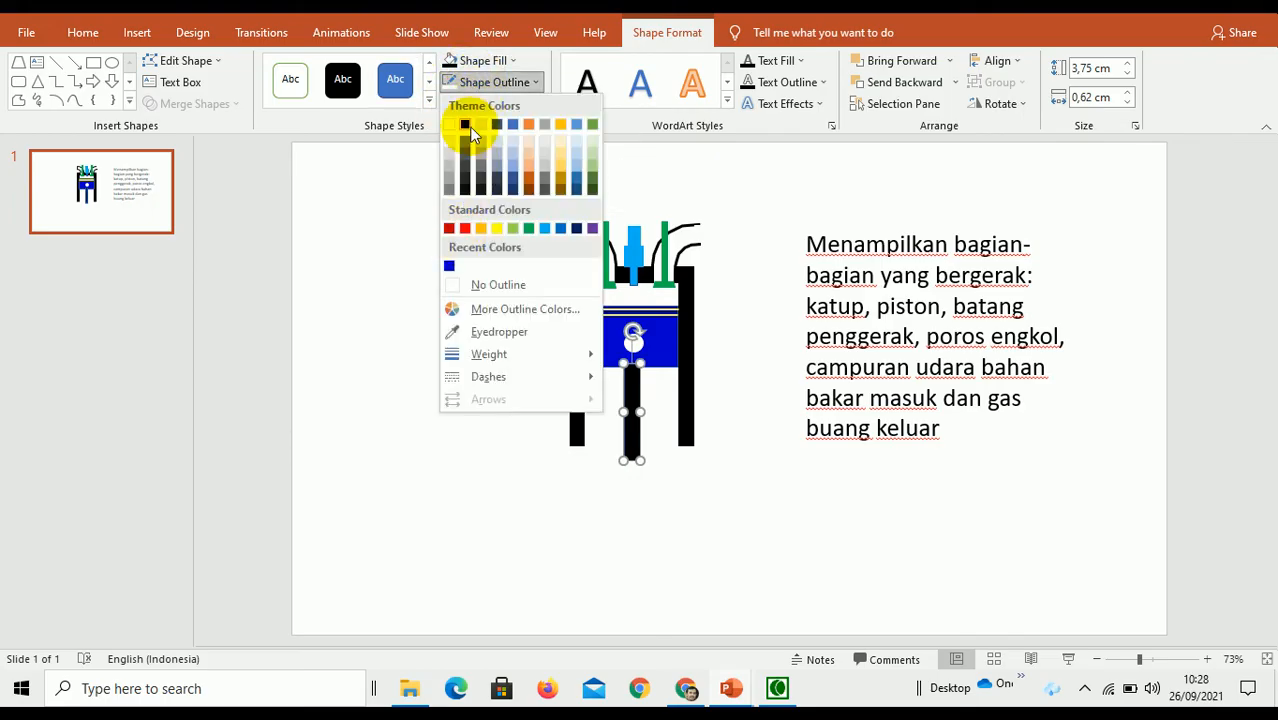
click(465, 124)
click(728, 318)
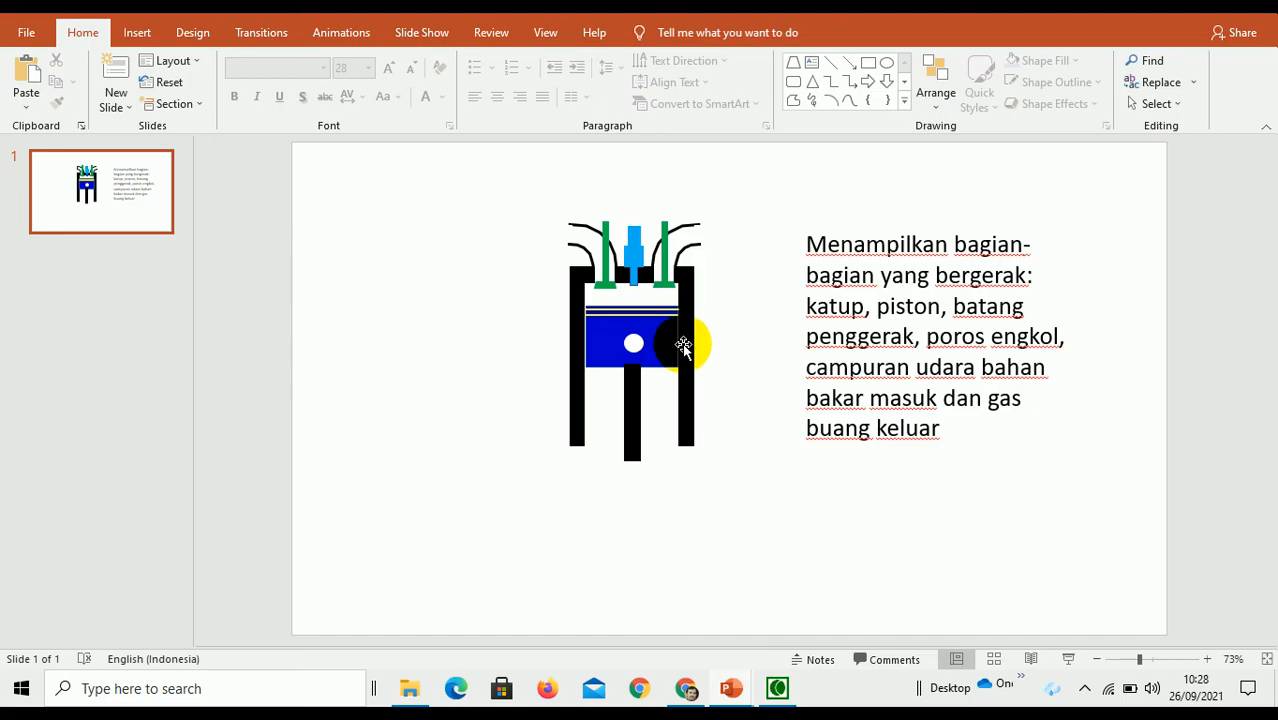
- Send the black connecting rod rectangle to the back of the engine drawing
click(636, 391)
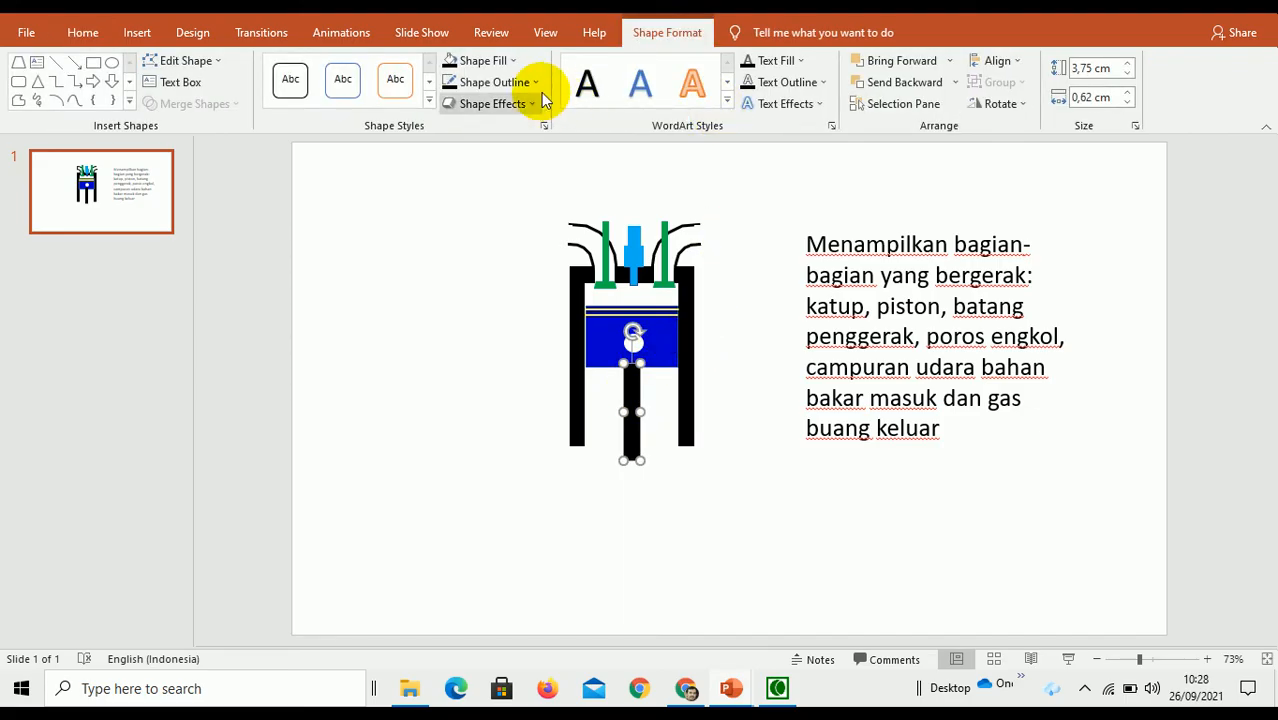
click(952, 61)
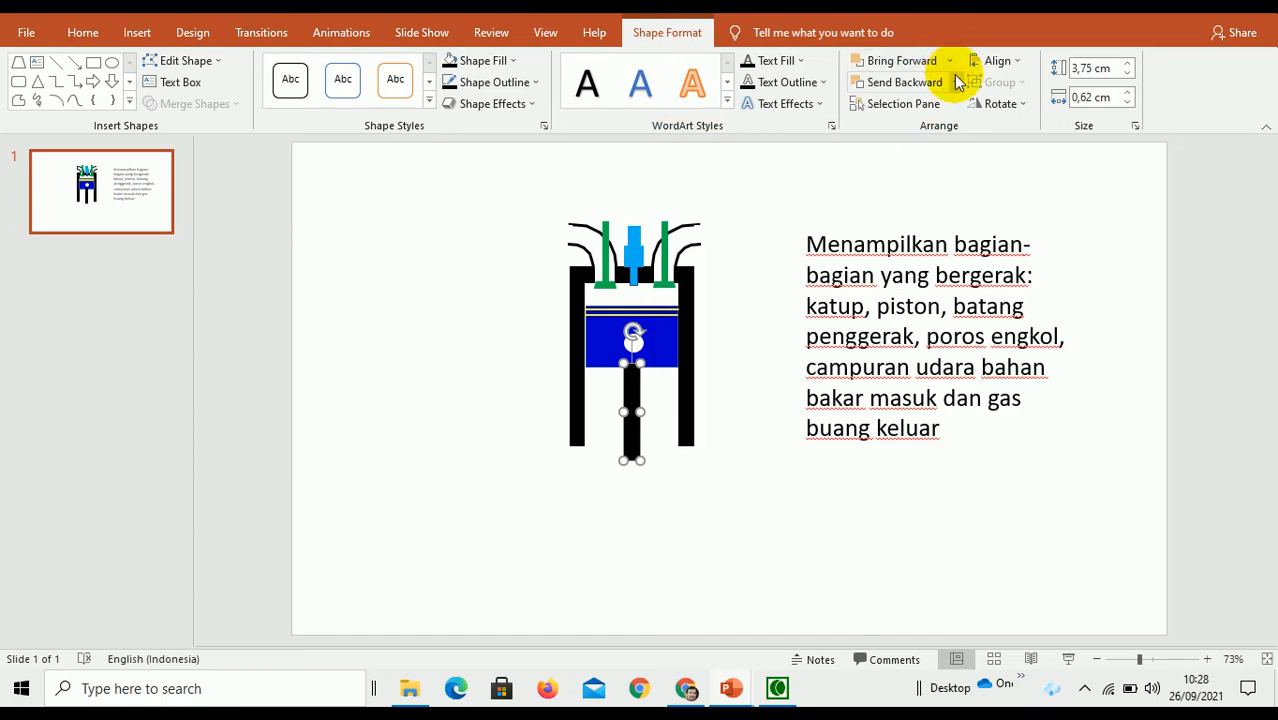
click(955, 82)
click(930, 127)
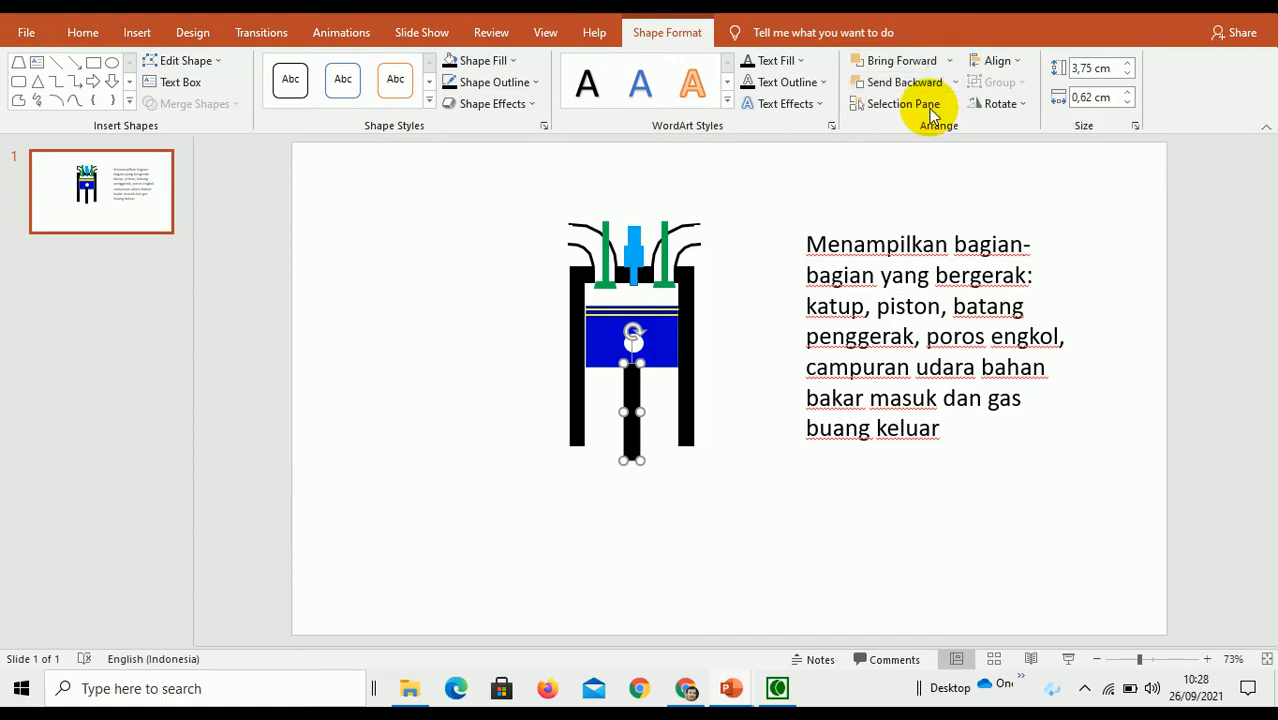
click(730, 374)
click(626, 398)
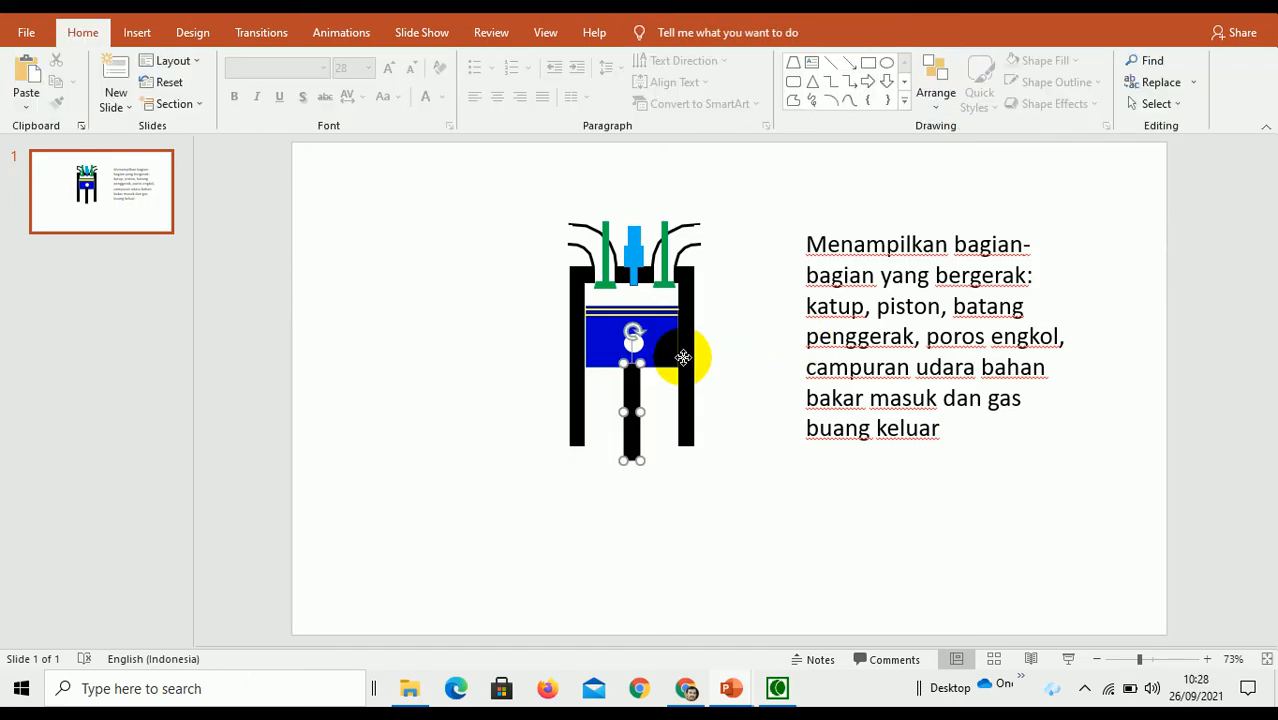
click(955, 84)
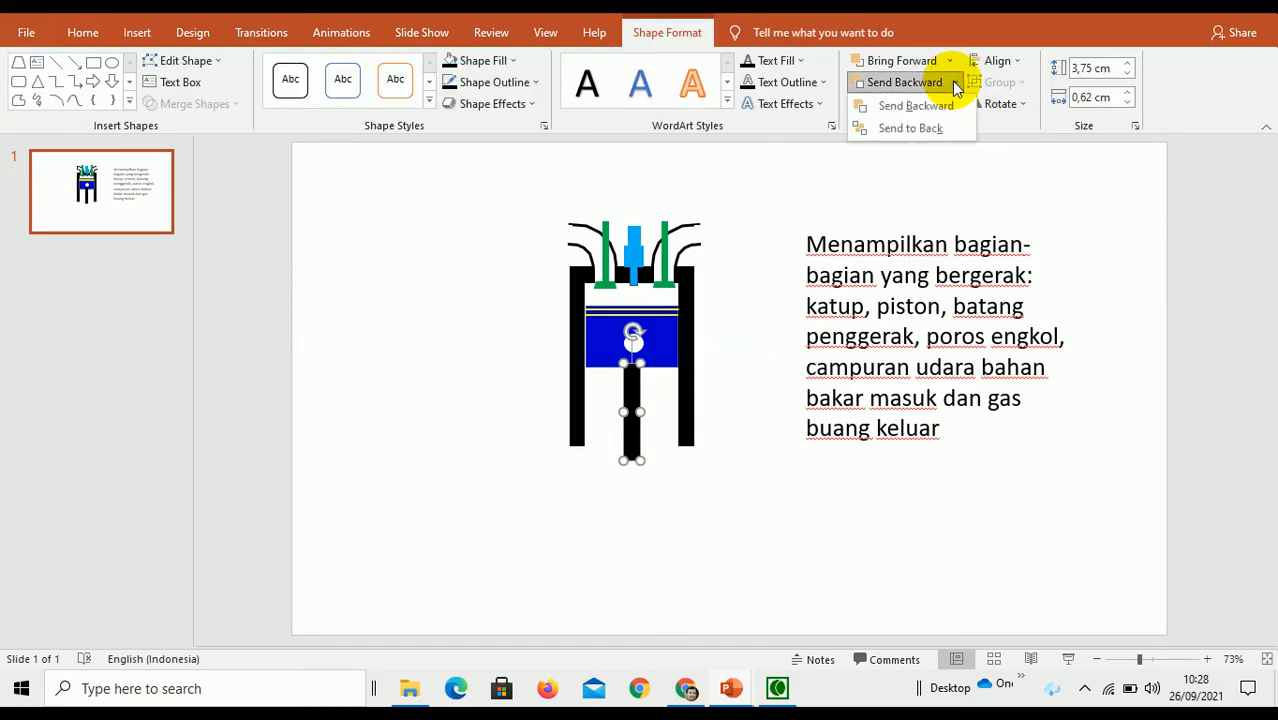
click(936, 126)
click(1087, 258)
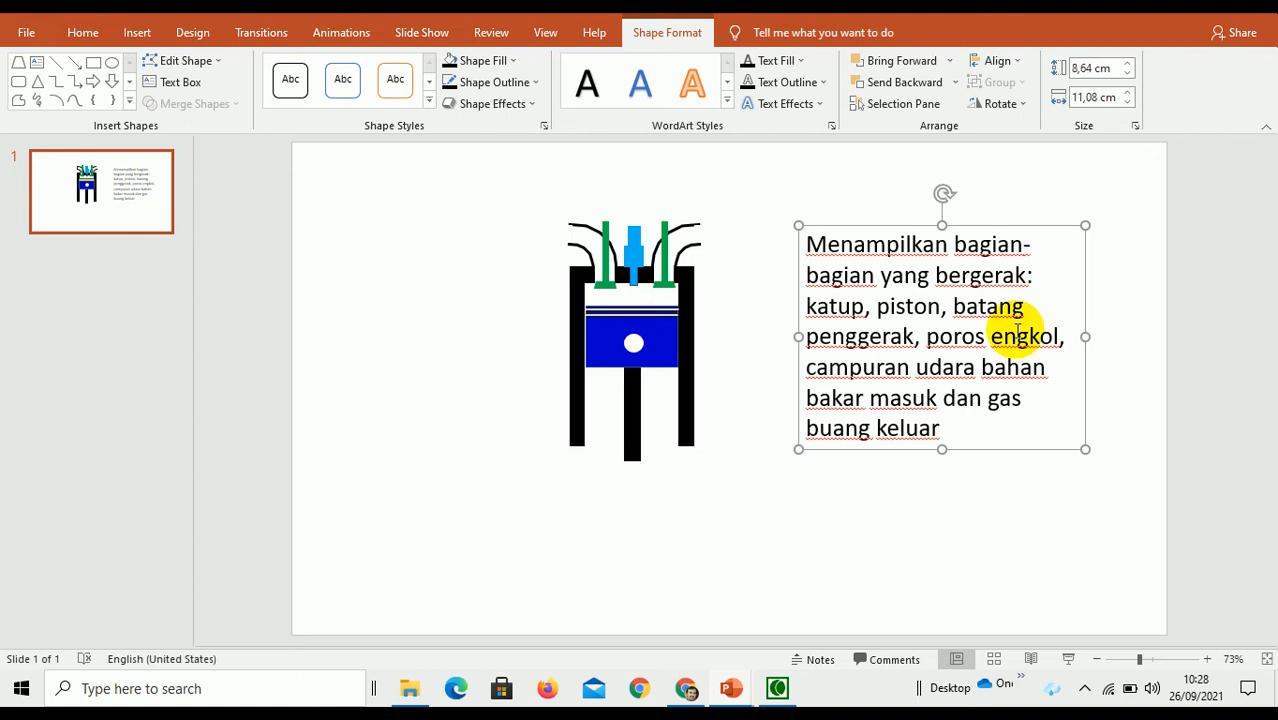
click(1135, 434)
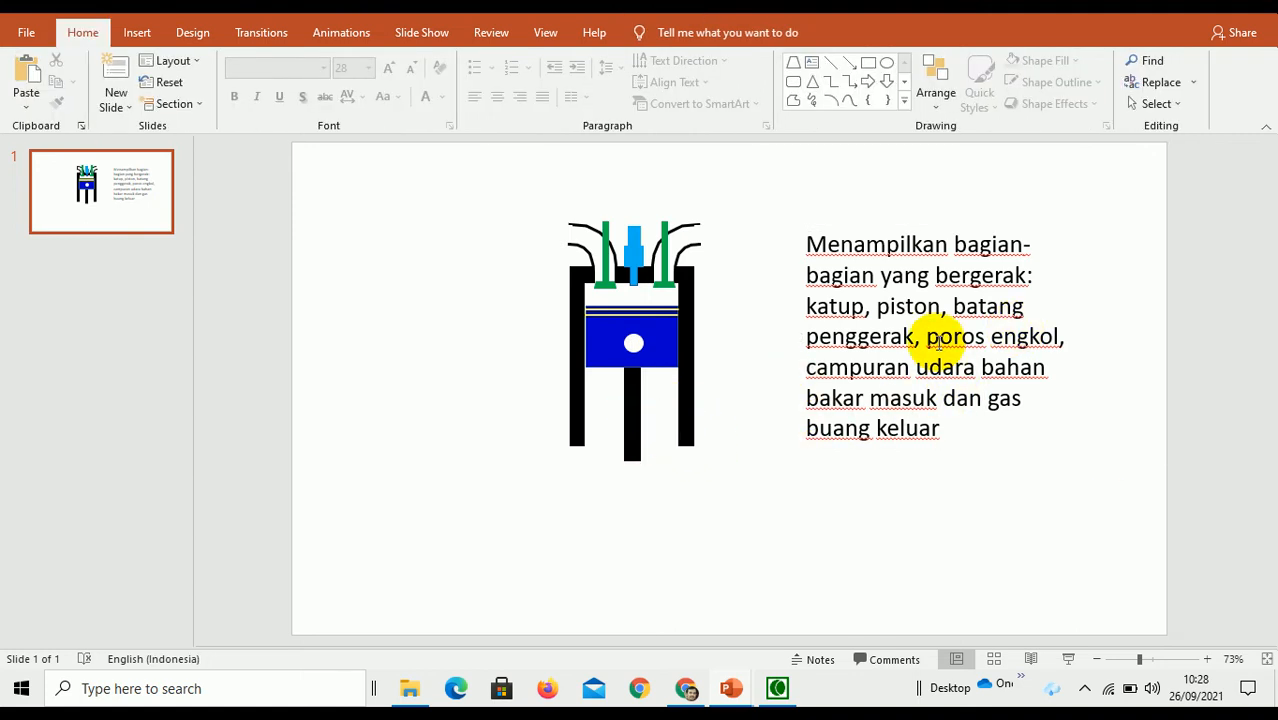
drag(965, 306, 913, 336)
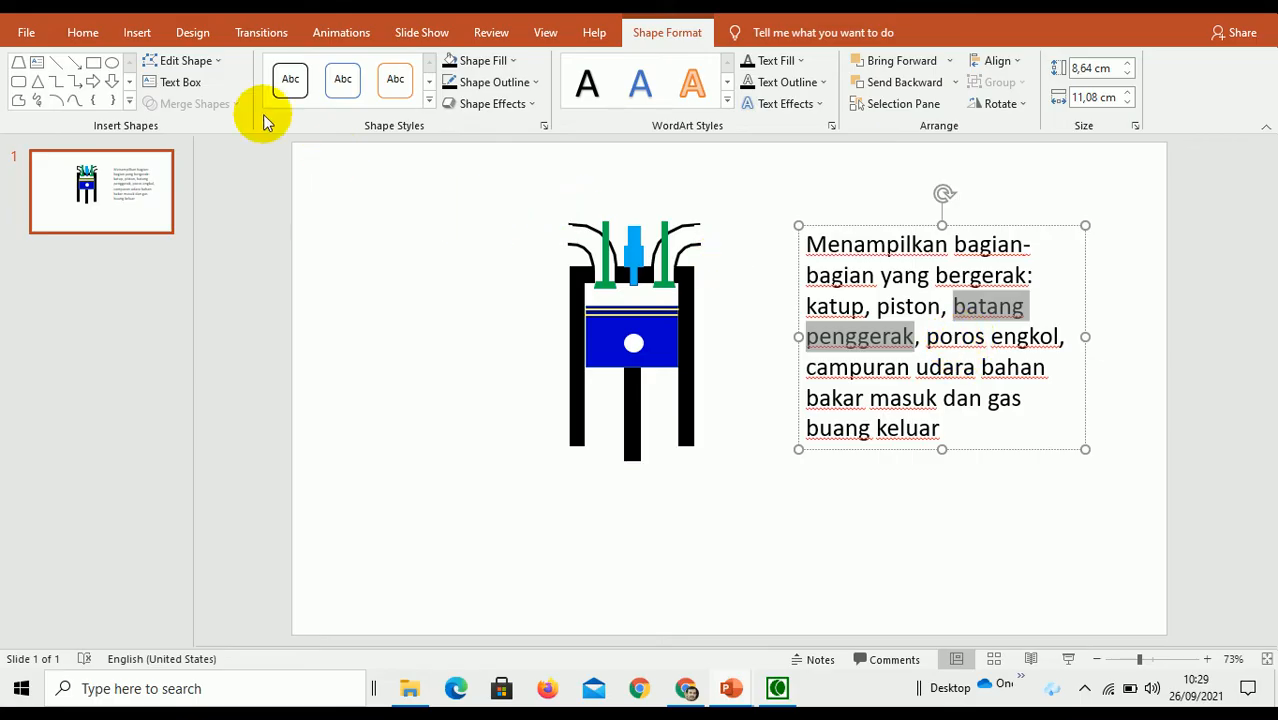
- Draw a circle about 3.99 by 4.16 cm, centre it under the connecting rod's lower end and remove its fill
click(113, 68)
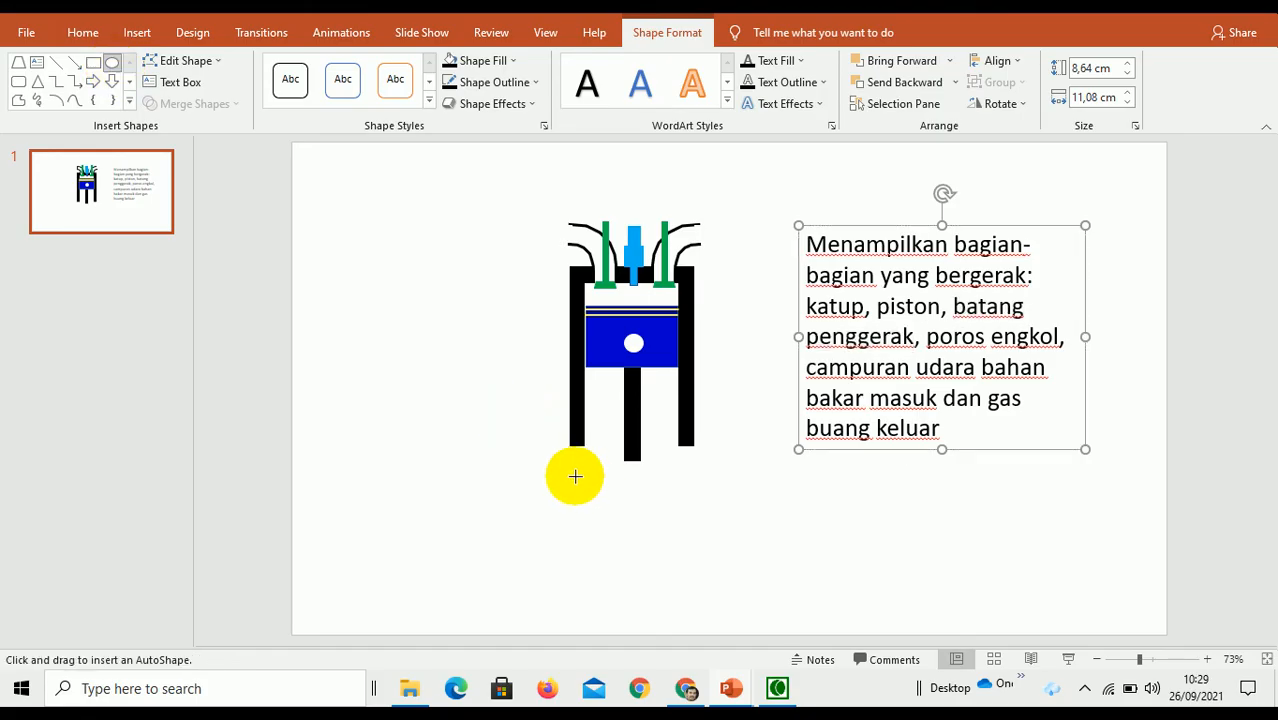
mouse_move(590, 459)
mouse_down()
mouse_move(665, 511)
mouse_move(694, 566)
mouse_up()
drag(642, 510, 634, 518)
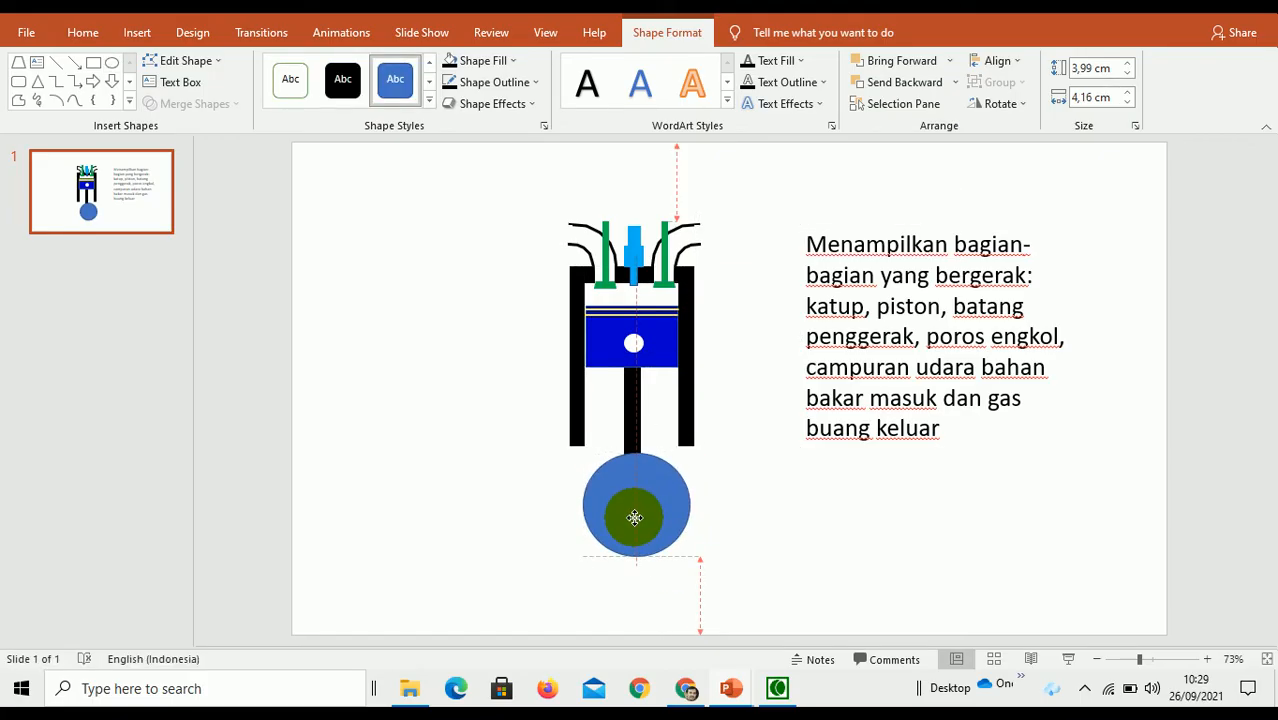
drag(634, 518, 630, 517)
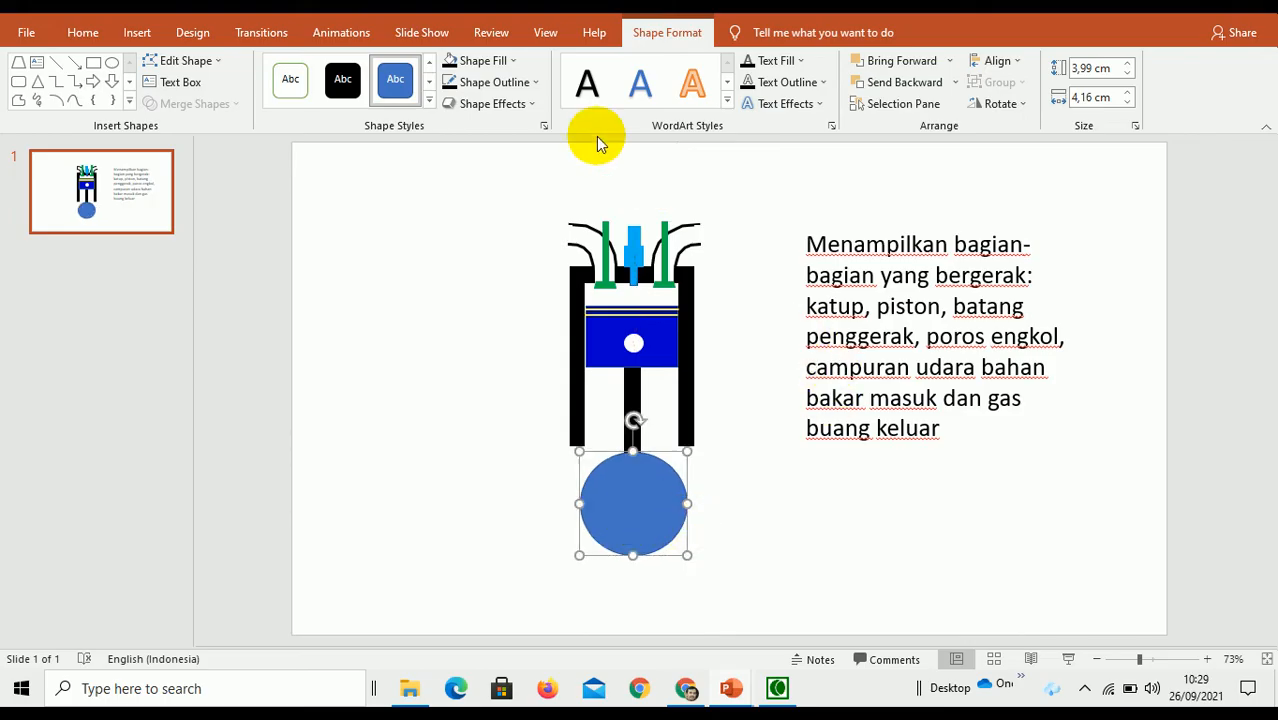
click(515, 64)
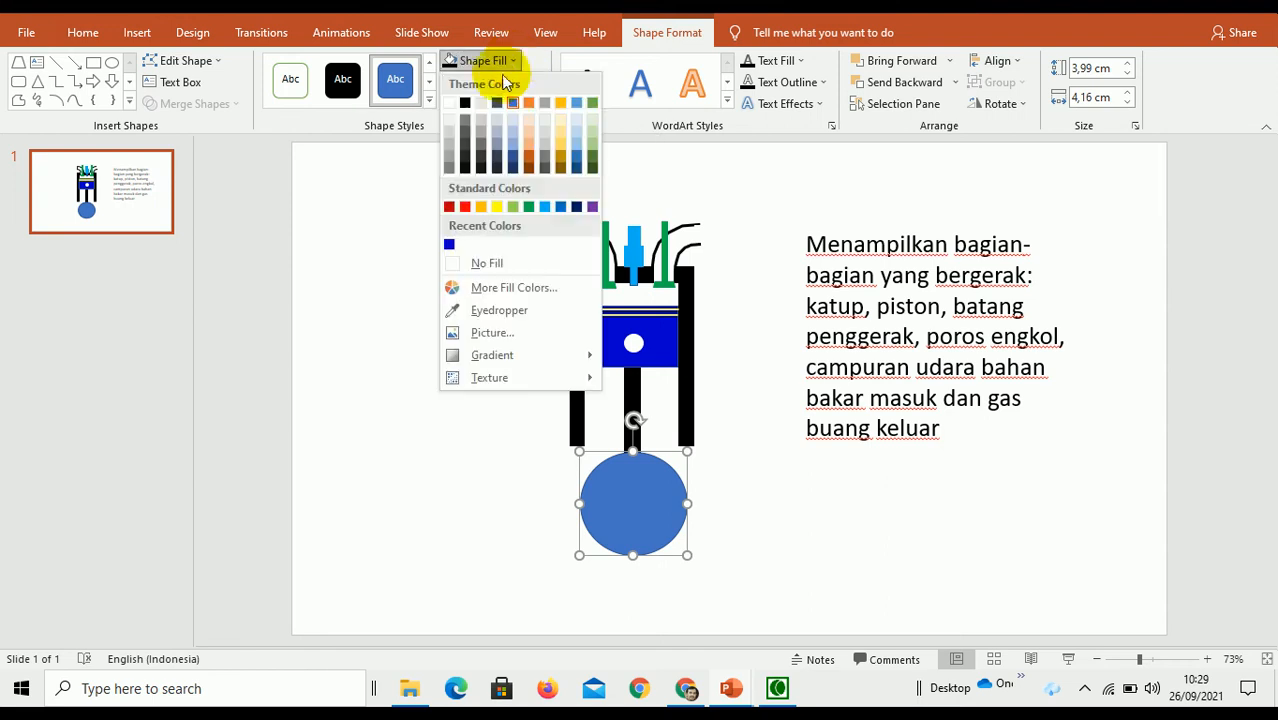
click(487, 260)
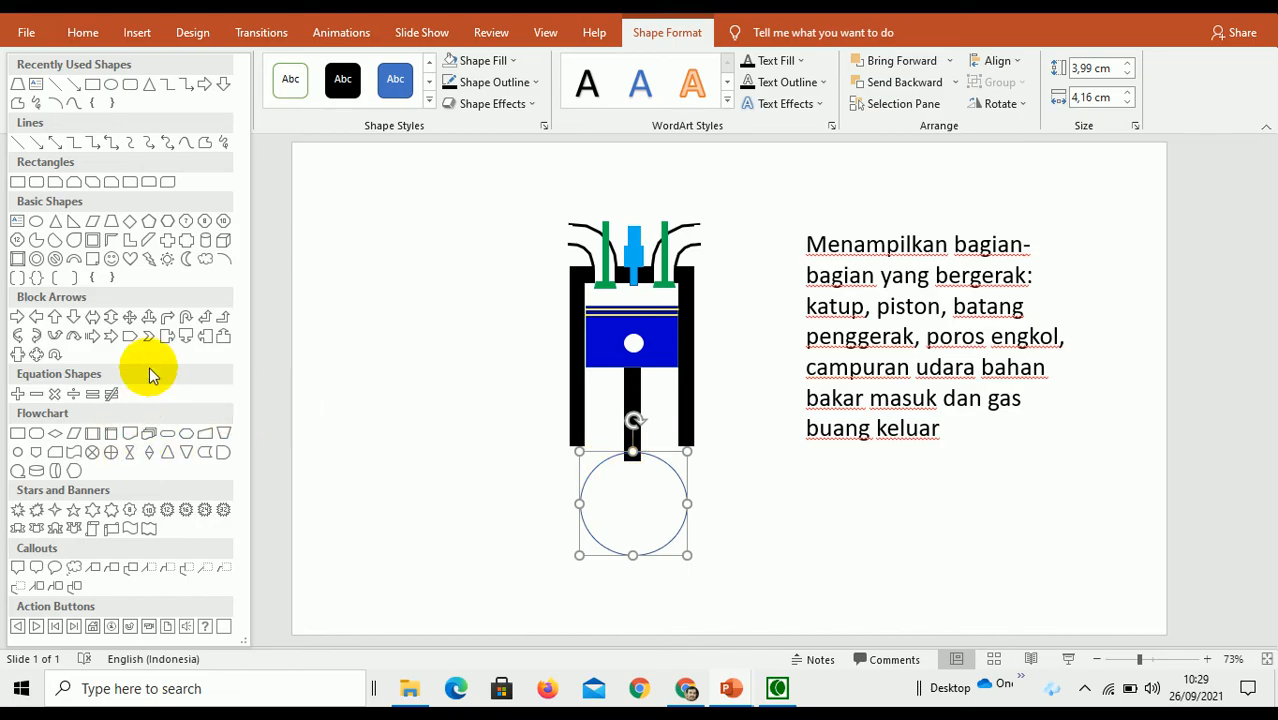
- Draw a hollow circle about 1.32 by 1.43 cm at the connecting rod's lower end and fill it black
click(37, 259)
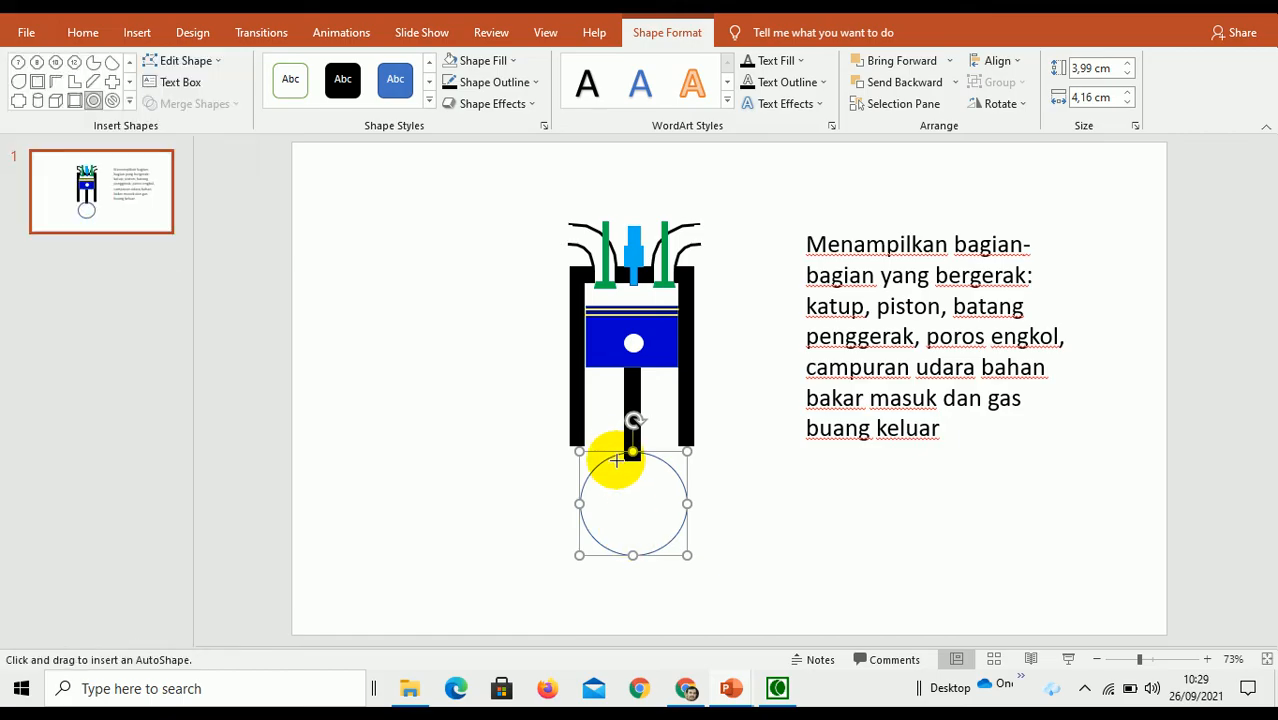
drag(616, 447, 649, 479)
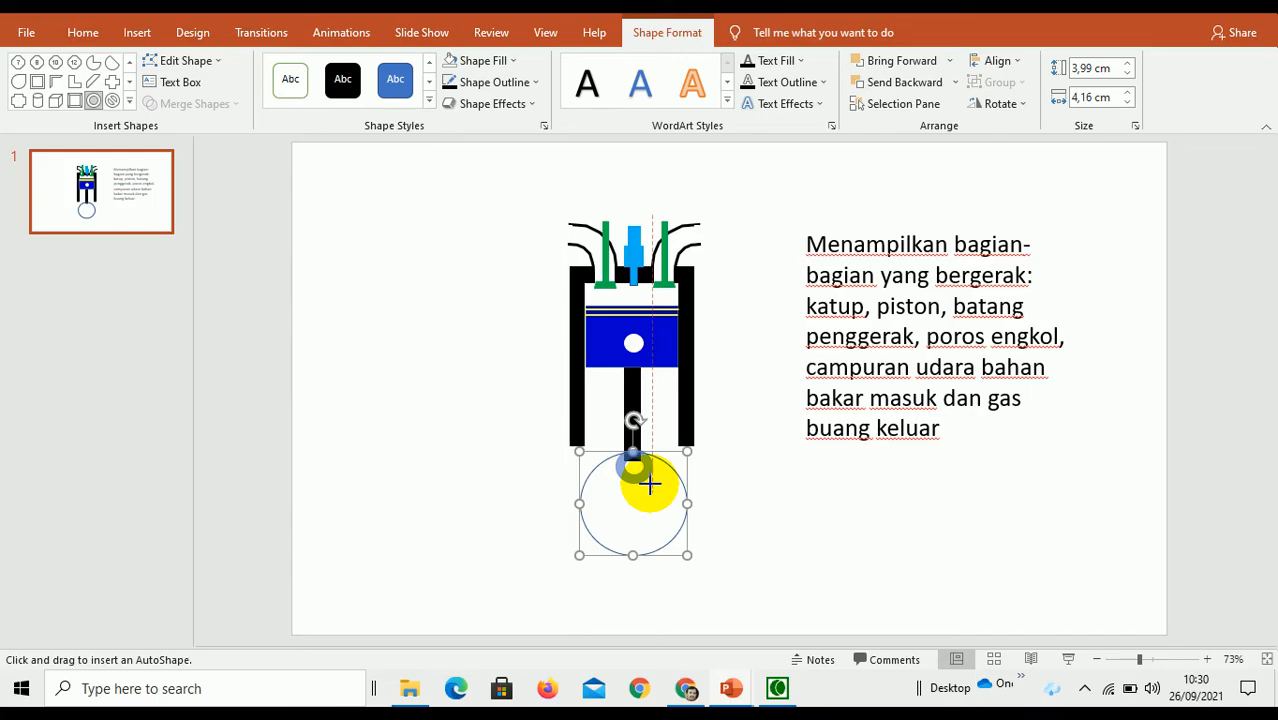
drag(649, 485, 655, 483)
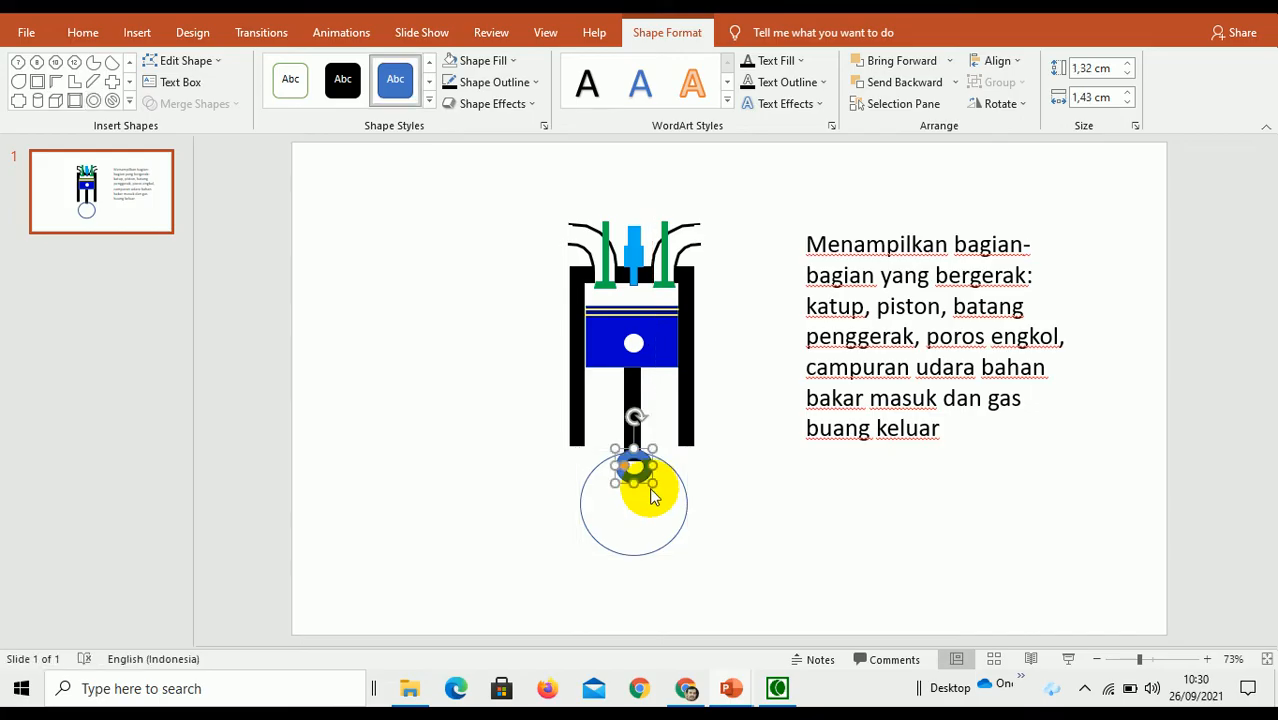
click(478, 61)
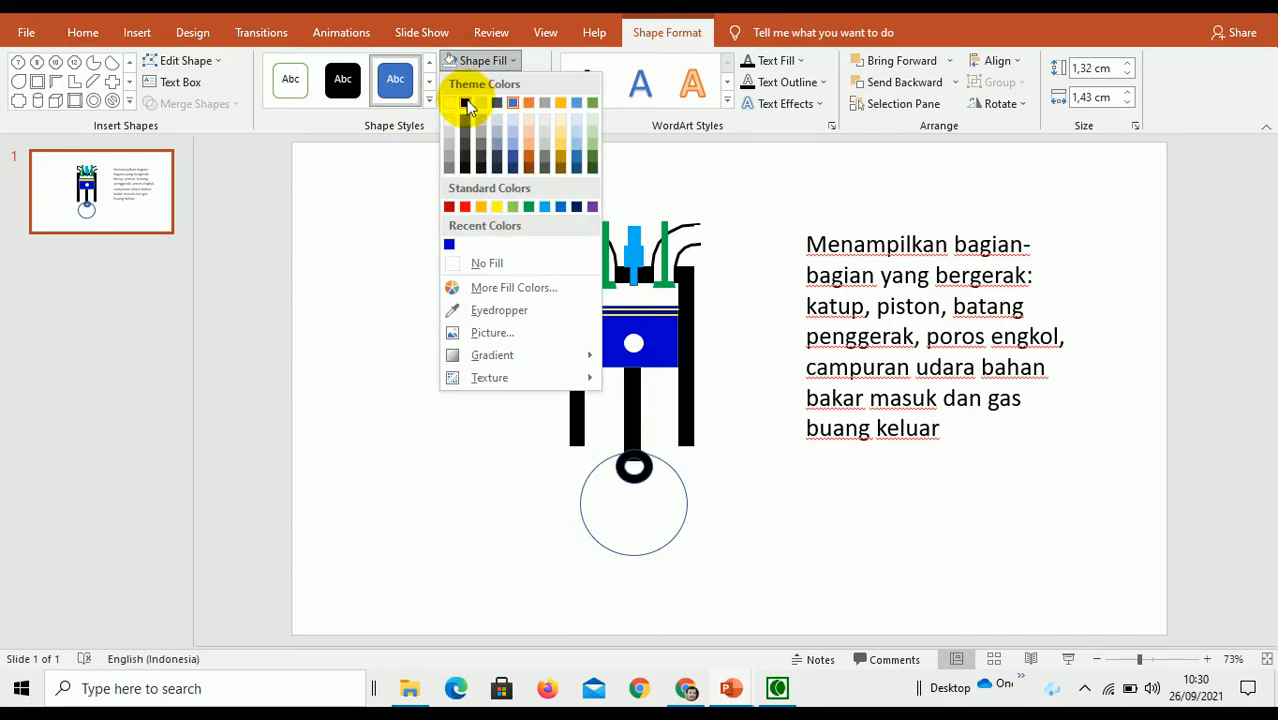
click(466, 104)
click(803, 524)
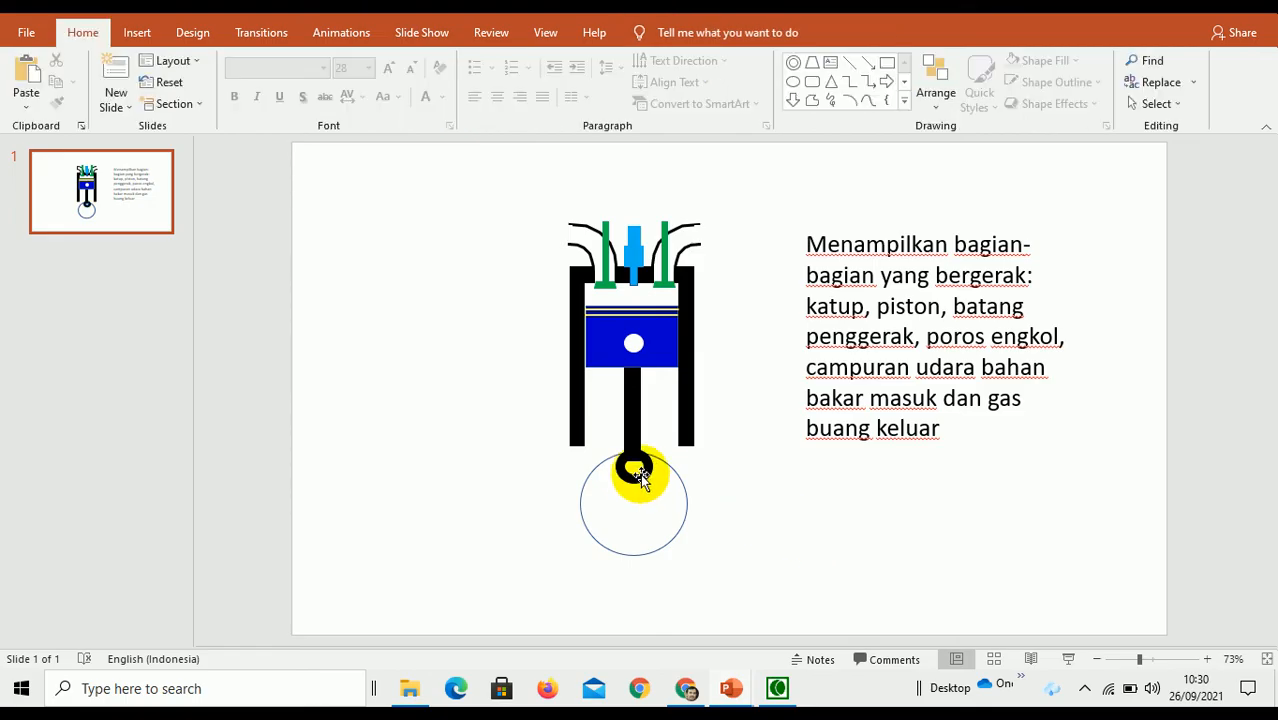
- Move the black ring slightly so that it is centred on the connecting rod's lower end
drag(634, 469, 640, 474)
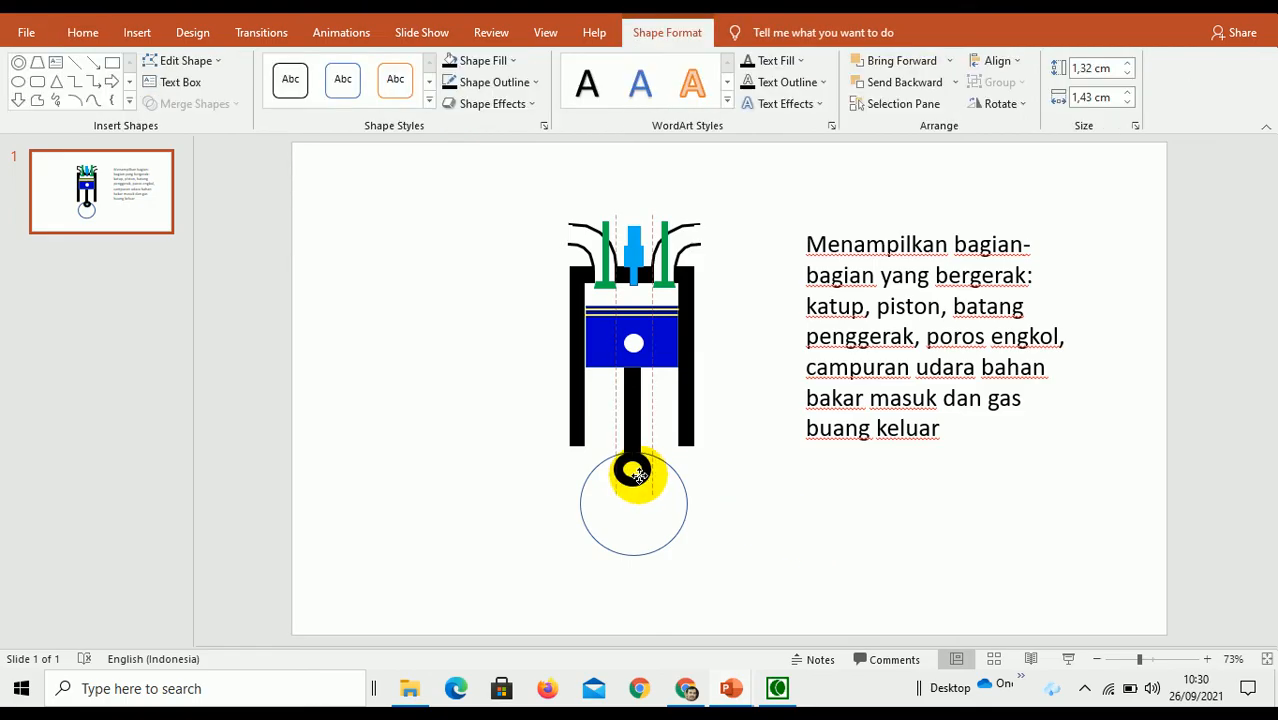
click(760, 474)
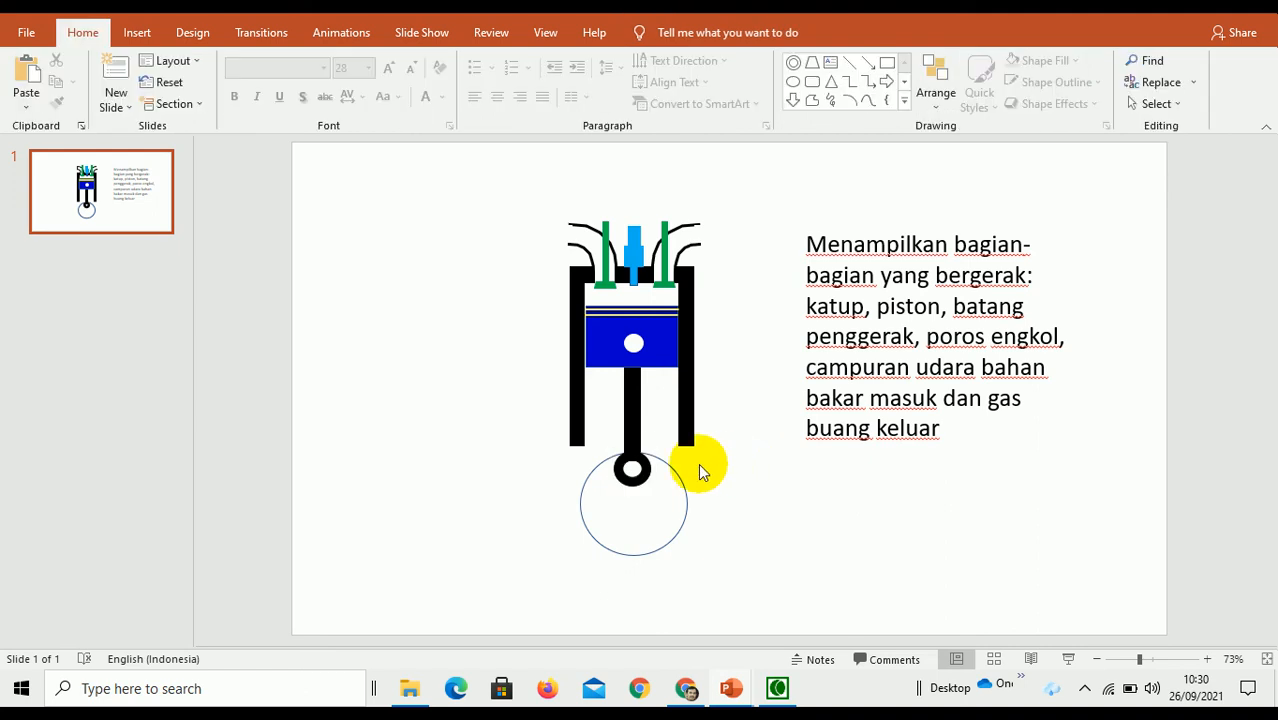
click(636, 410)
click(754, 458)
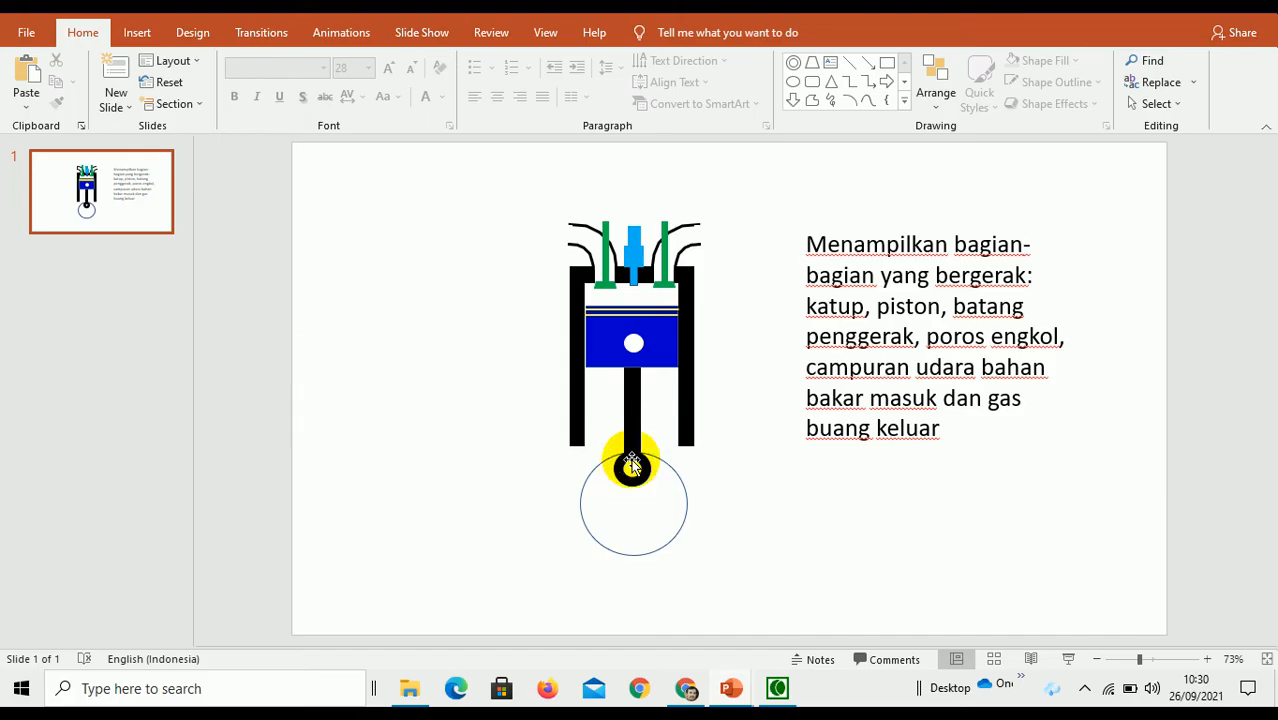
- Group the connecting rod rectangle with the black ring at its lower end
click(634, 420)
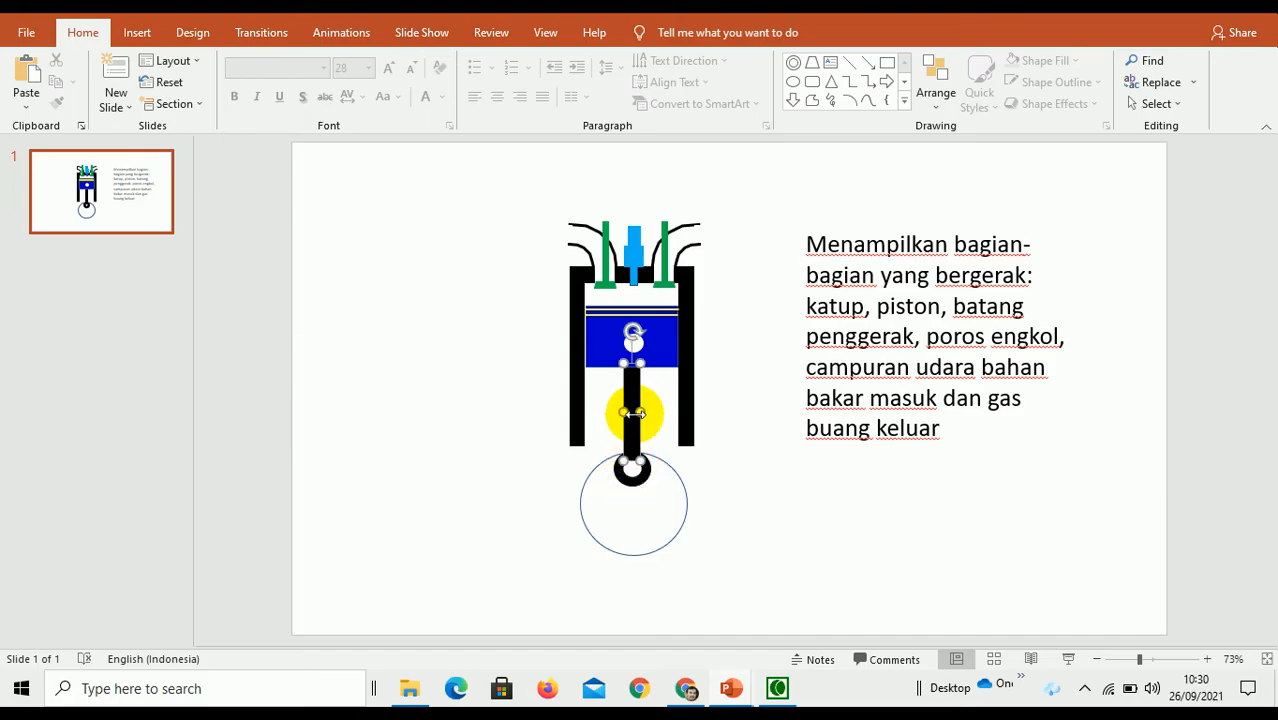
shift+click(640, 478)
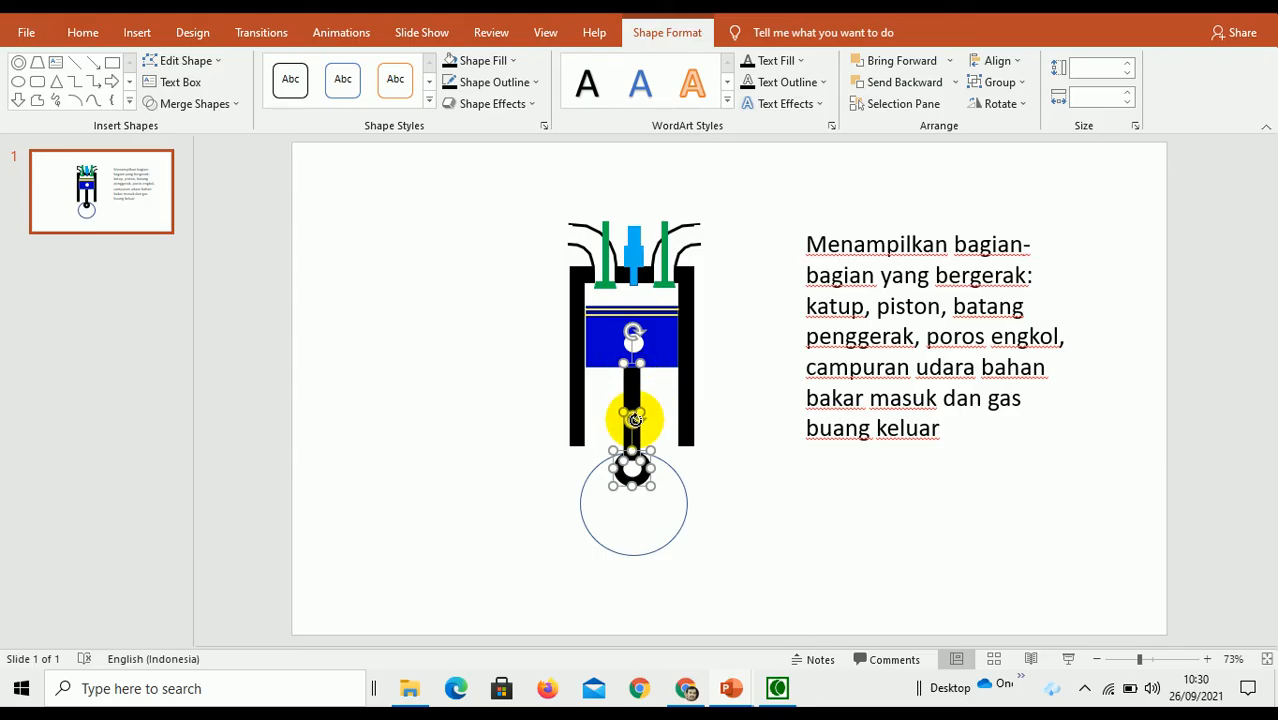
click(1003, 82)
click(1018, 108)
click(1138, 313)
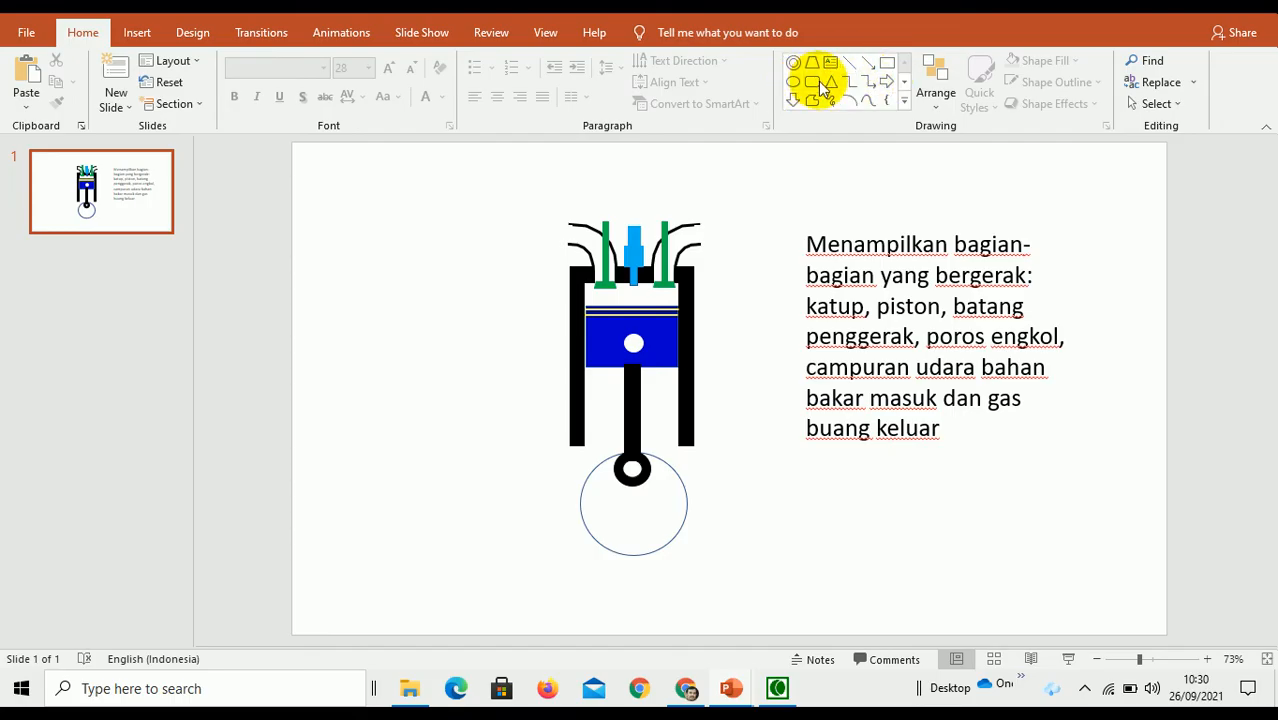
- Draw a rectangle about 2.7 by 1.36 cm from the black ring down past the large circle's centre and fill it dark blue
click(887, 62)
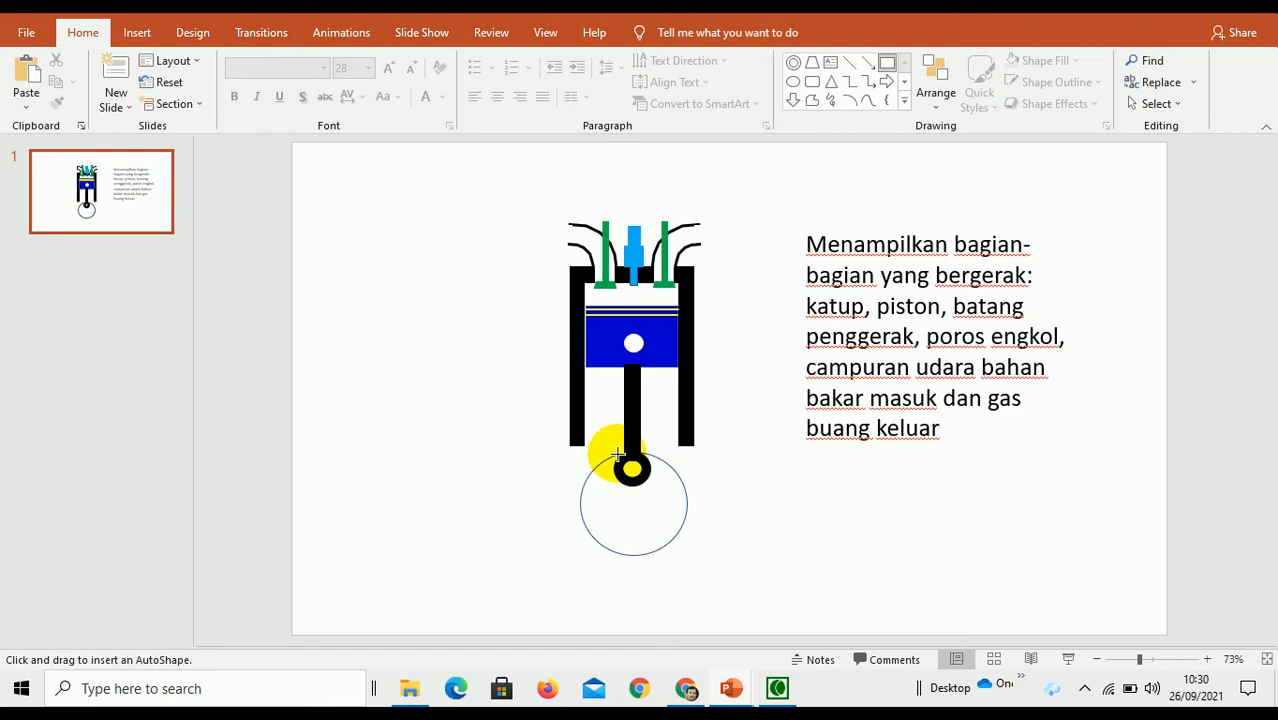
drag(616, 452, 651, 522)
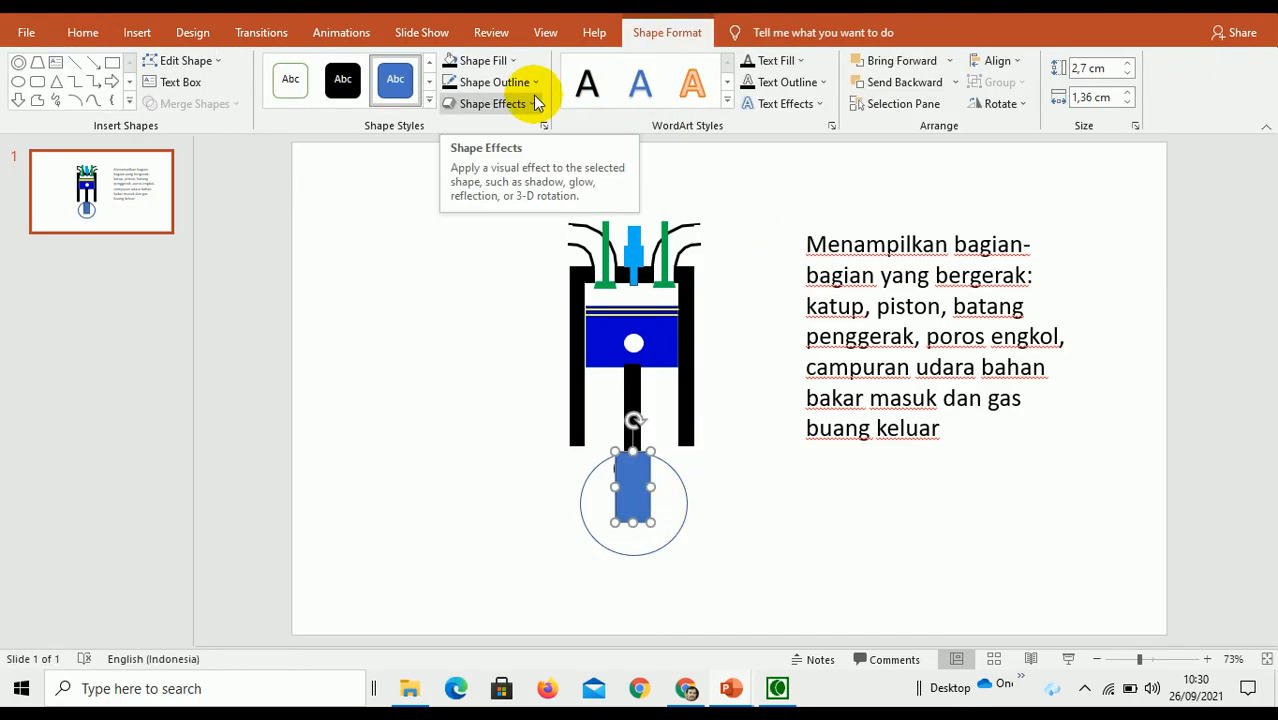
click(515, 62)
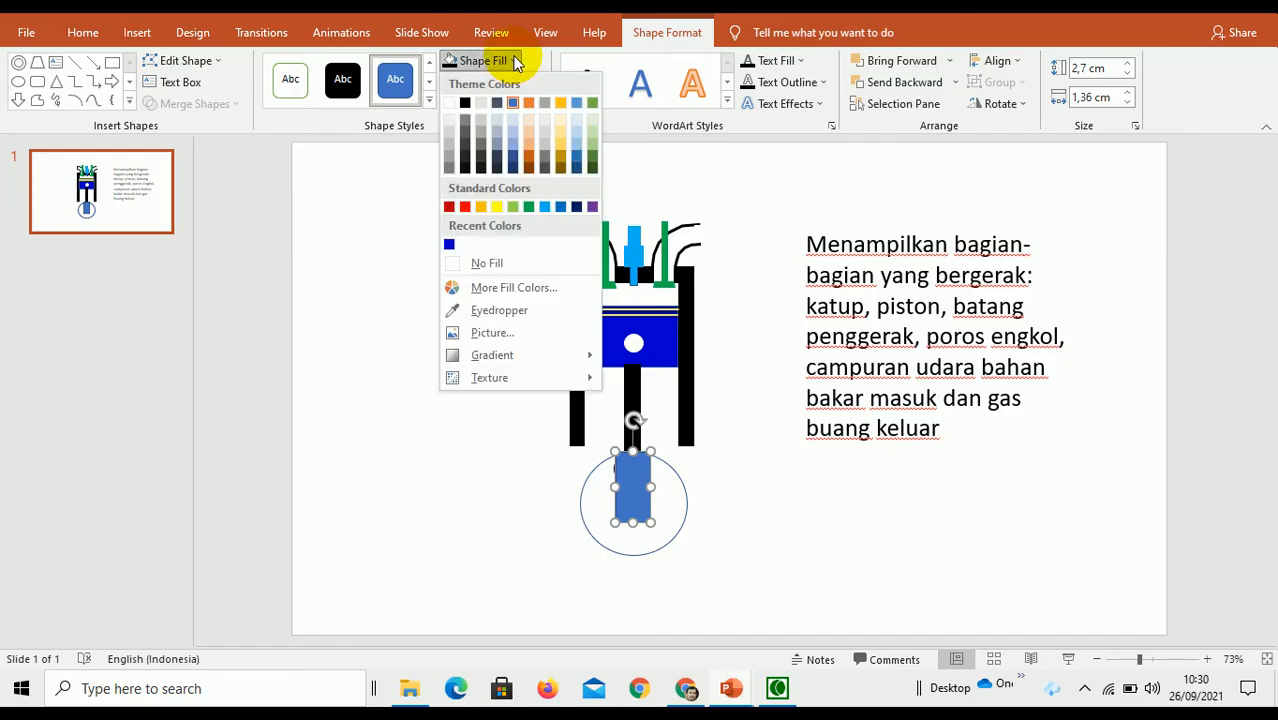
click(447, 244)
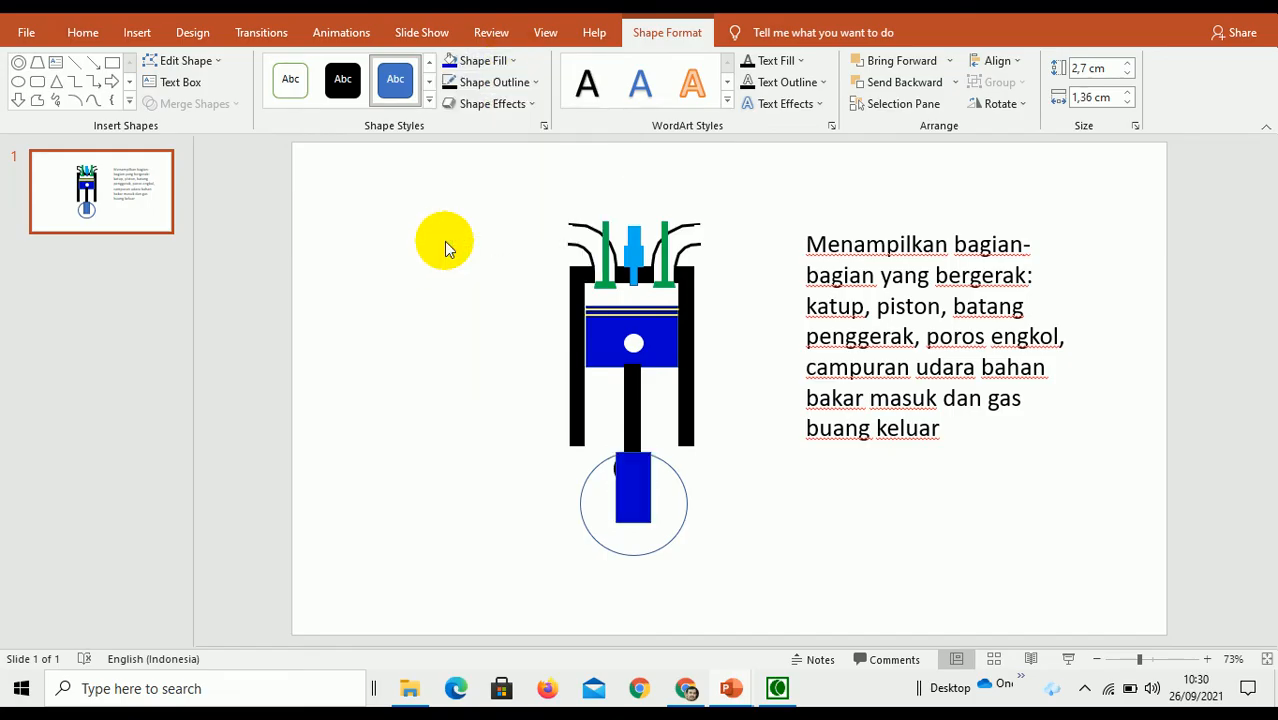
- Send the dark blue crank rectangle to the back, behind the connecting rod's ring
click(953, 63)
click(953, 63)
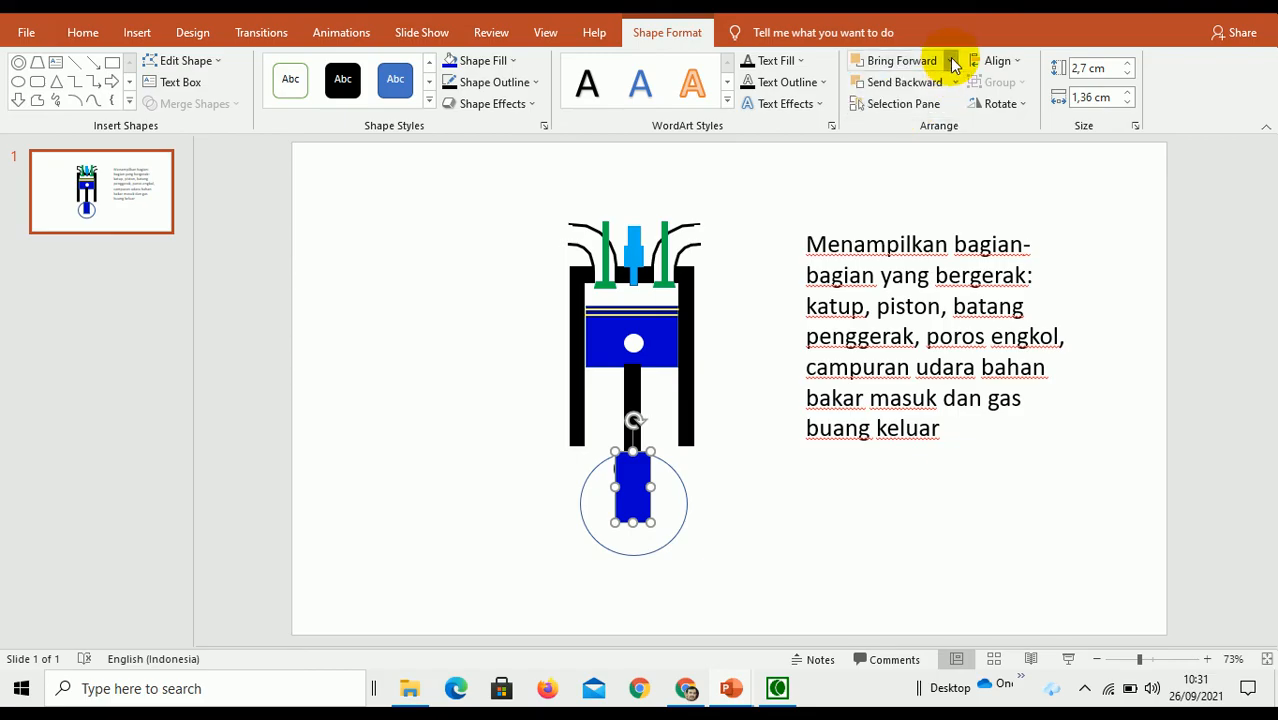
click(955, 82)
click(930, 127)
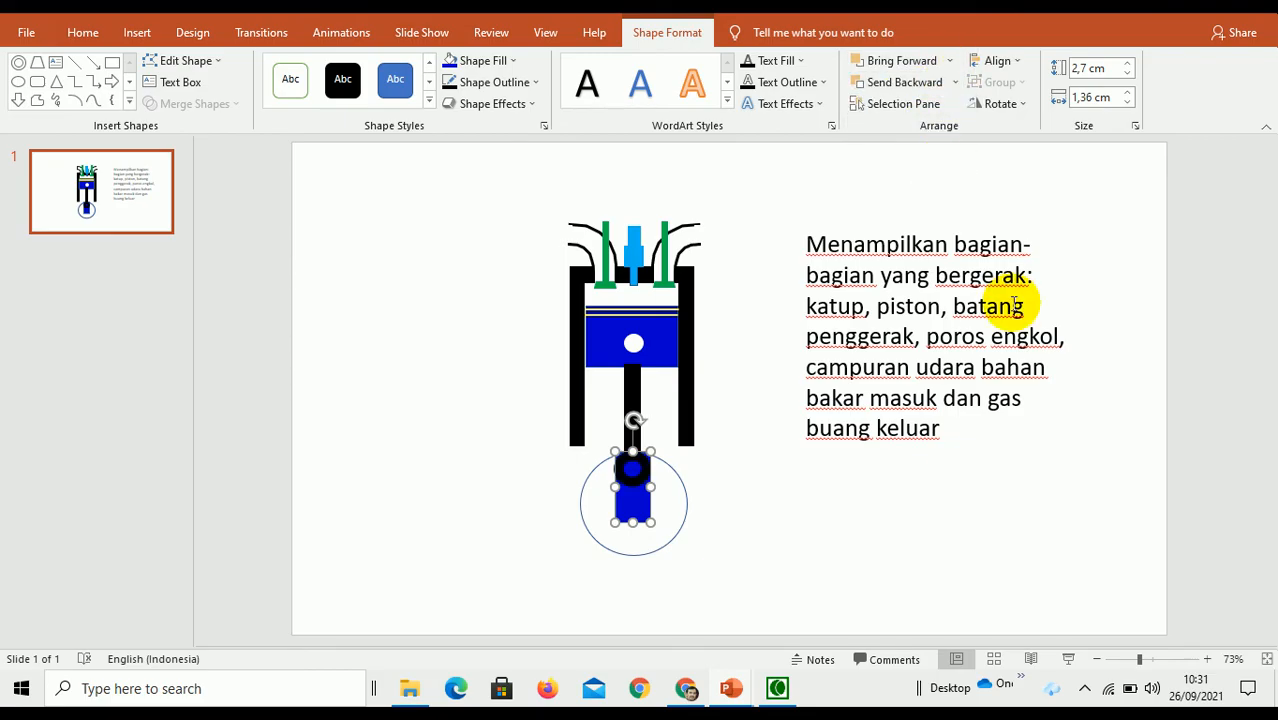
click(1110, 320)
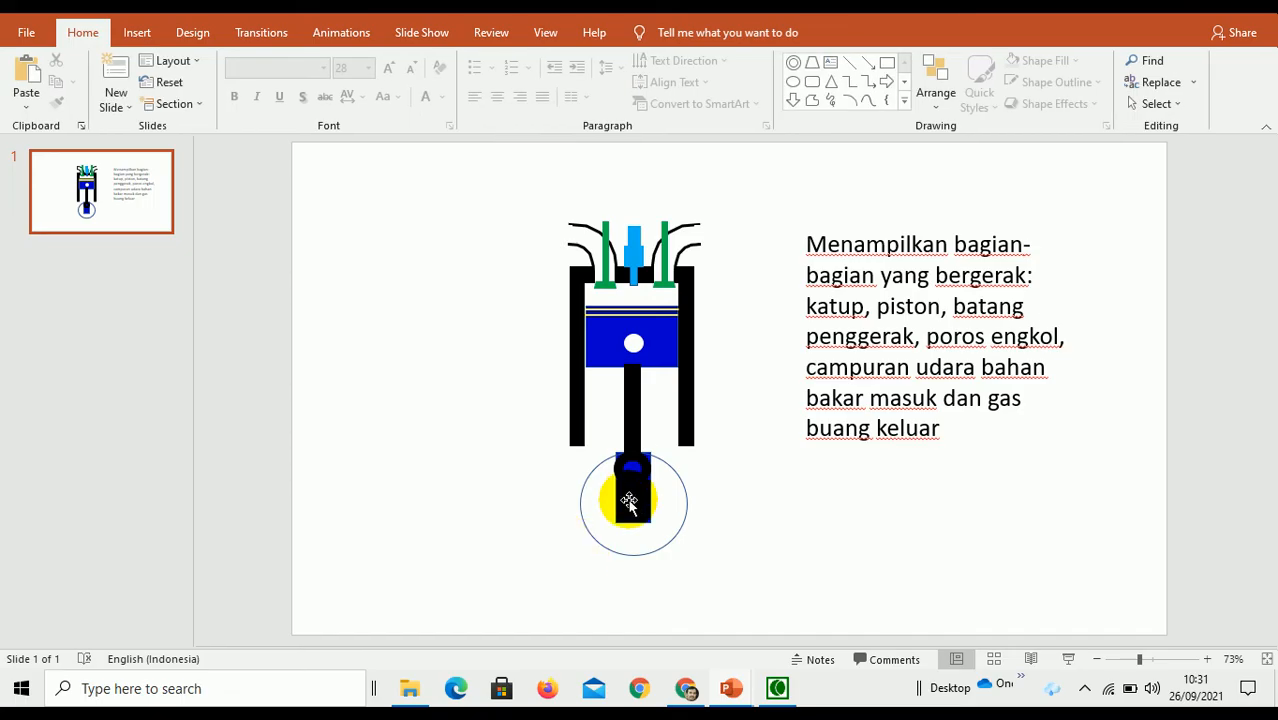
- Change the crank rectangle's fill to light green and remove its outline
click(631, 493)
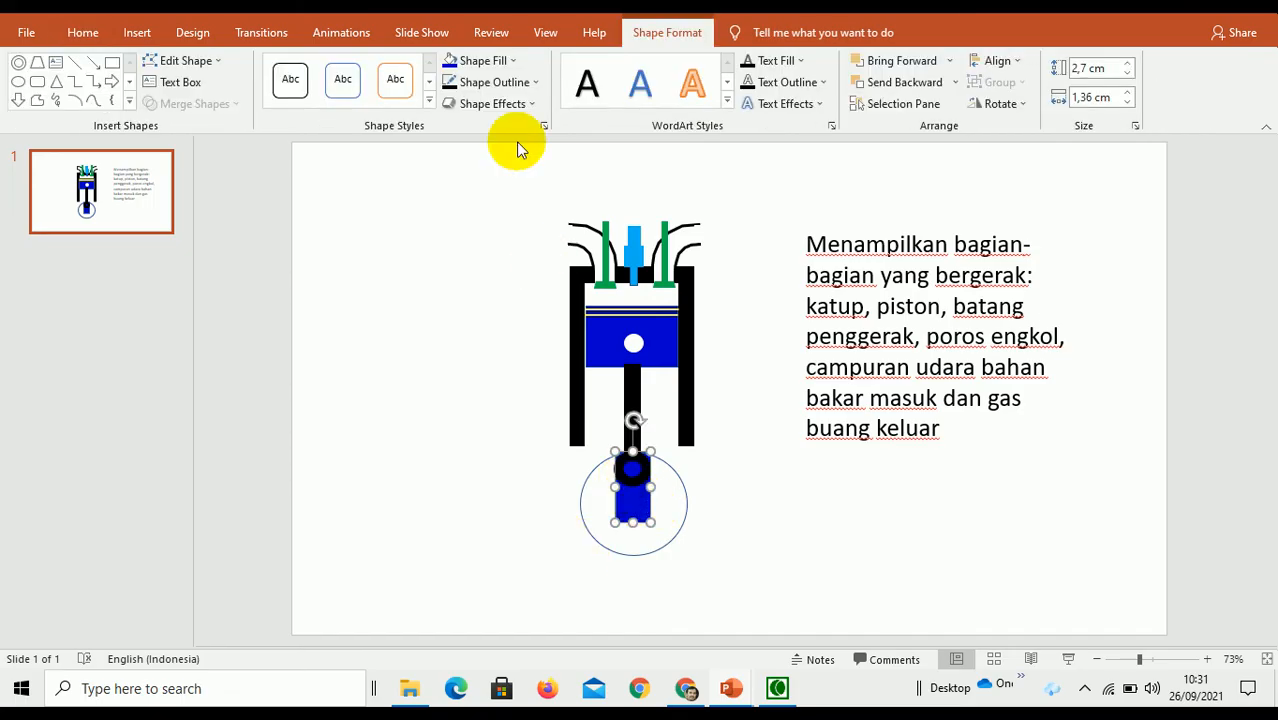
click(514, 61)
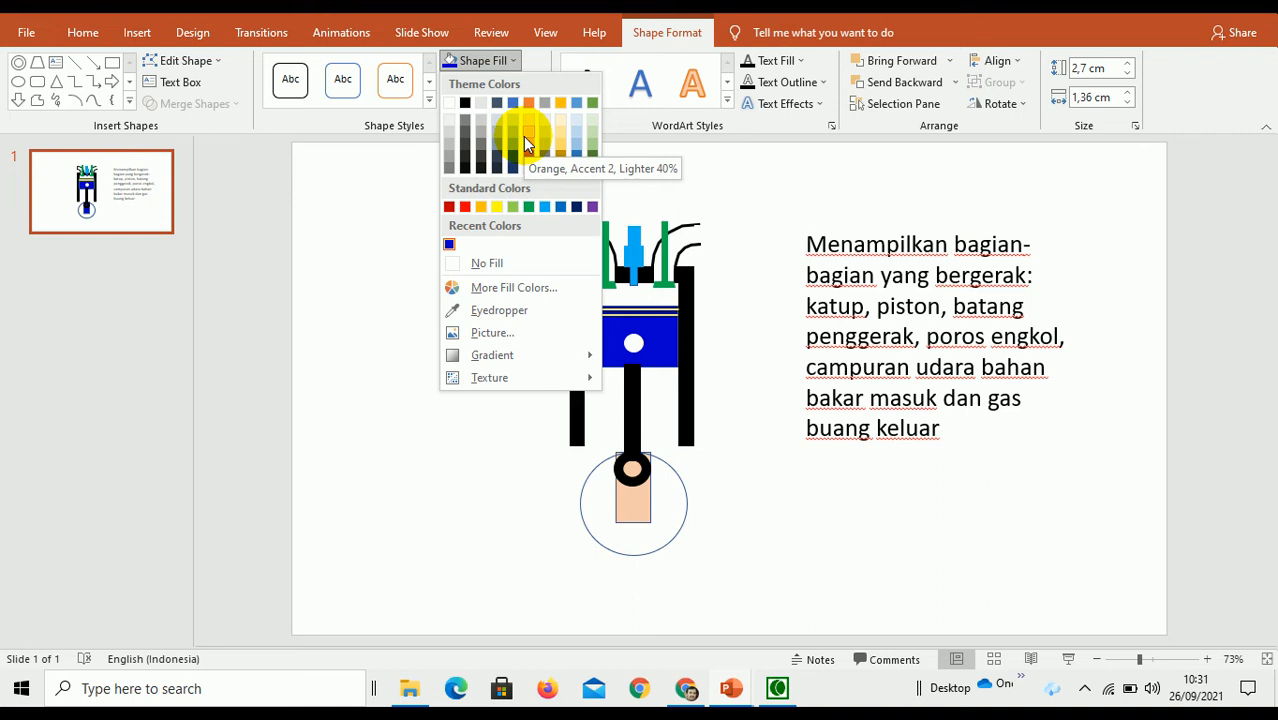
click(512, 208)
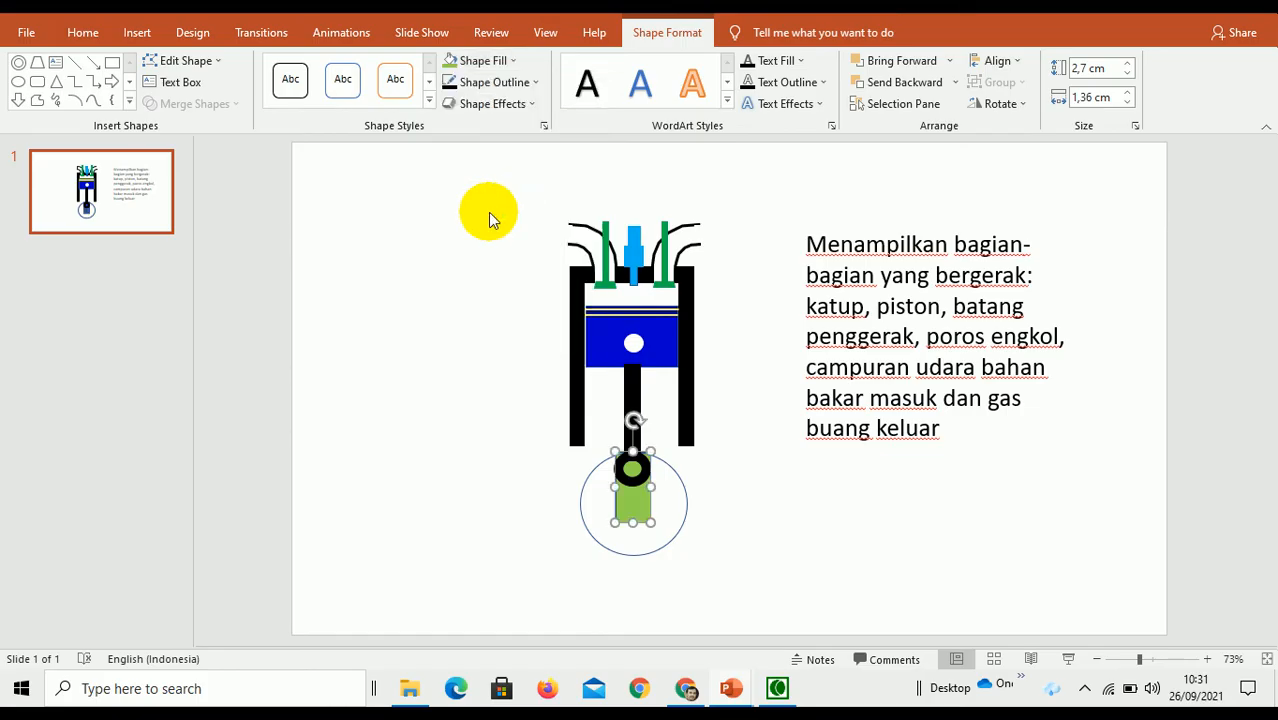
click(500, 82)
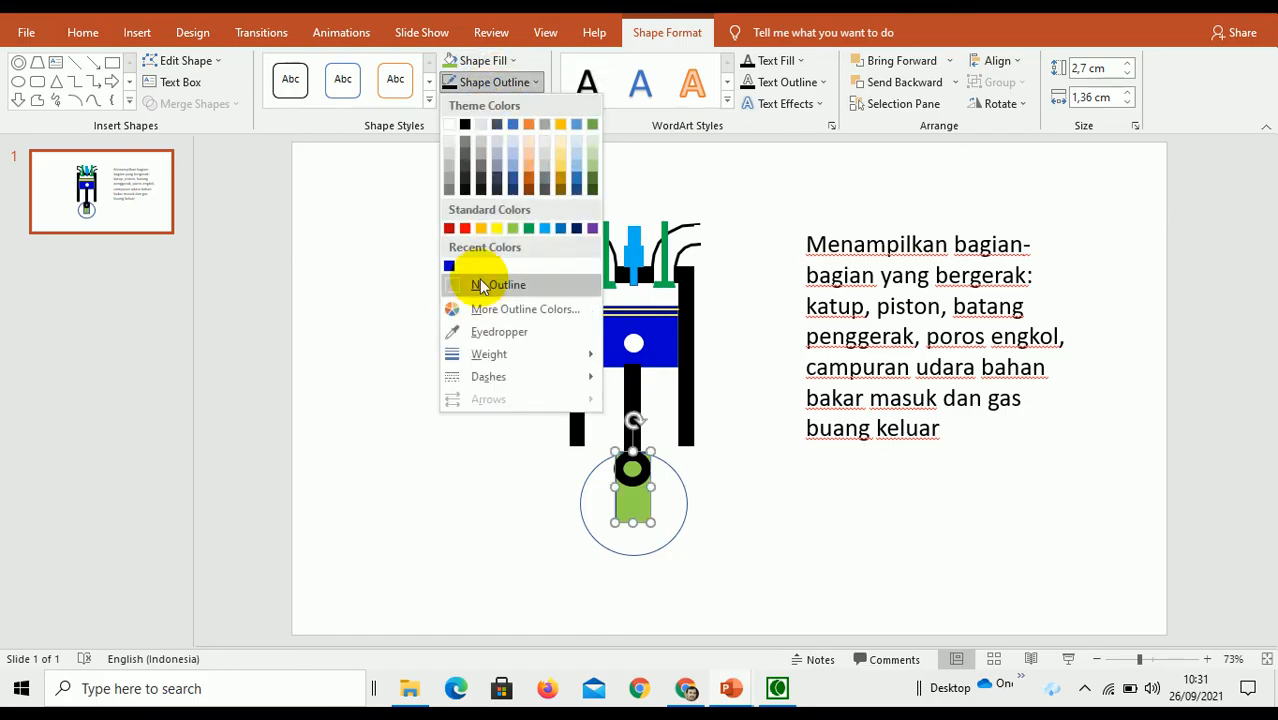
click(483, 282)
click(1101, 473)
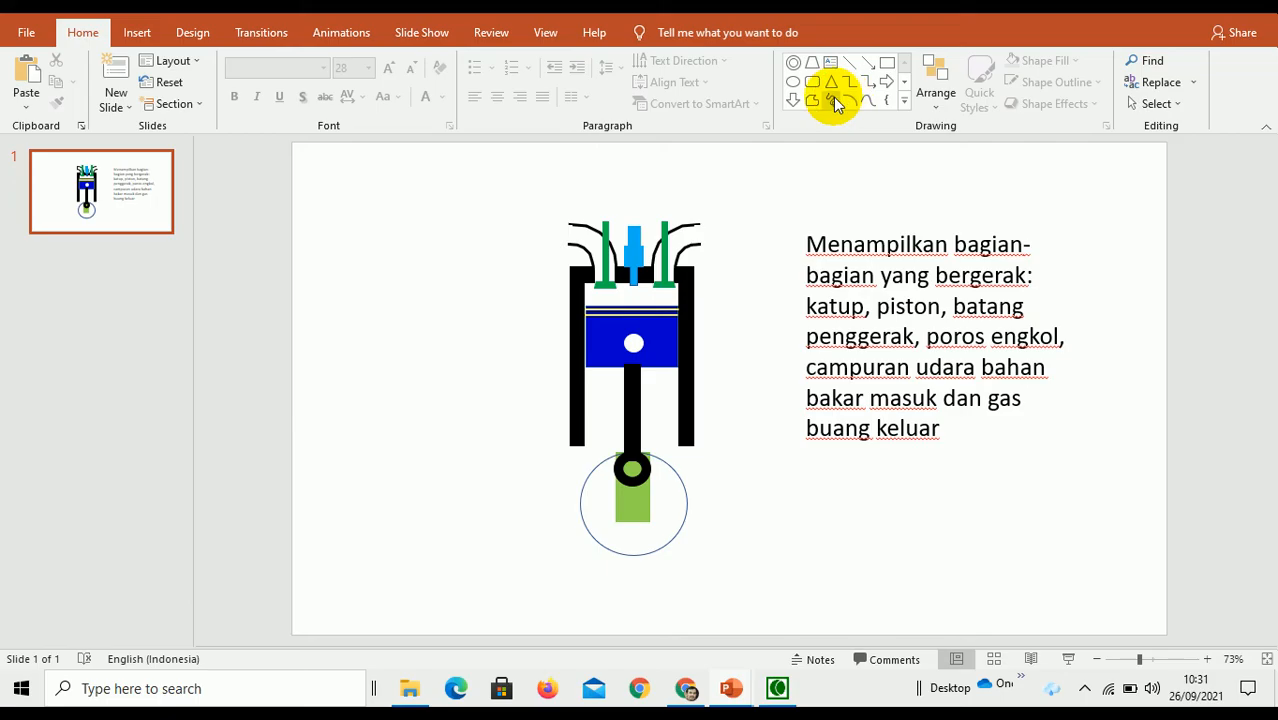
- Start an oval shape on the light green crank rectangle, below the connecting rod's ring
click(793, 82)
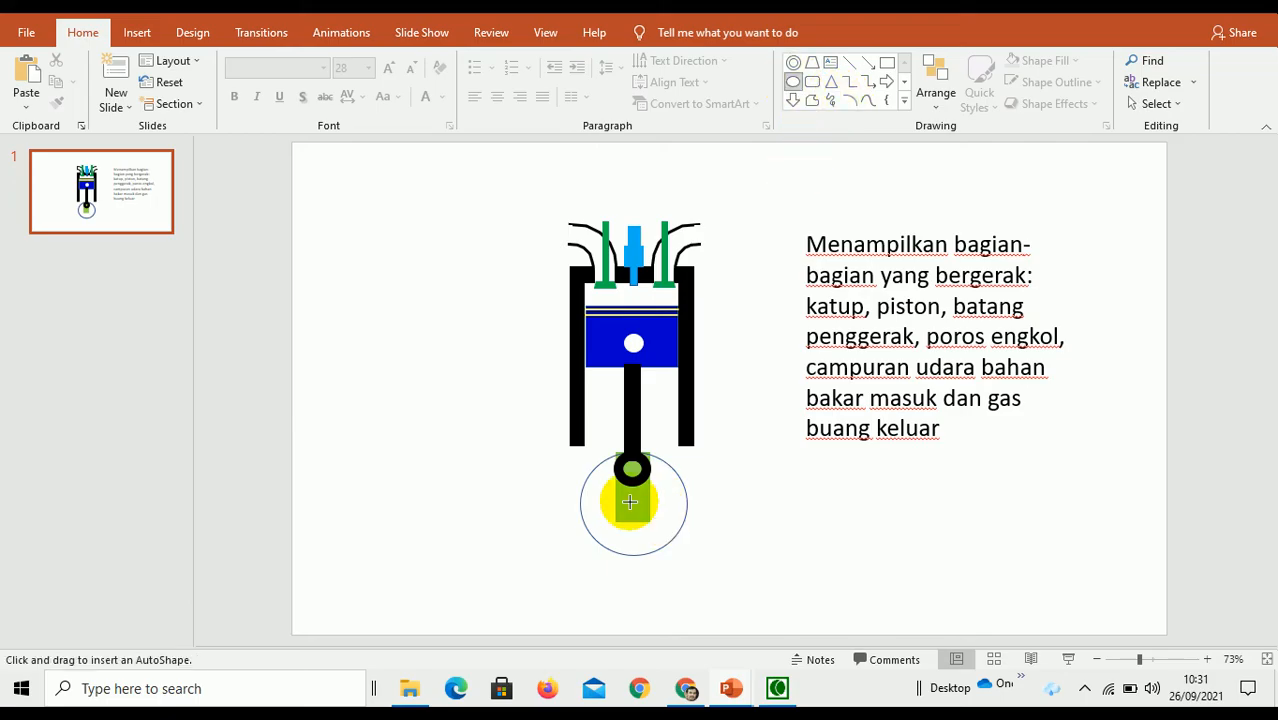
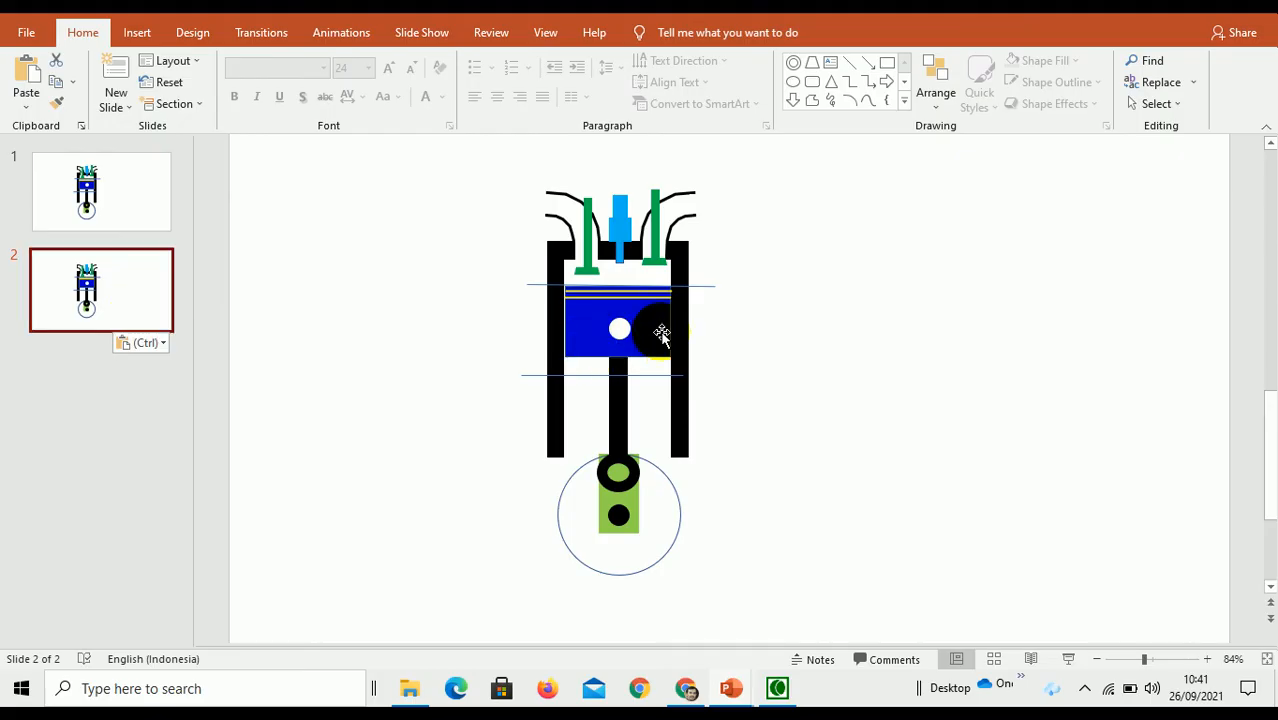
- On slide 2, draw a short horizontal line outside the left cylinder wall, midway between the two long guide lines
click(662, 334)
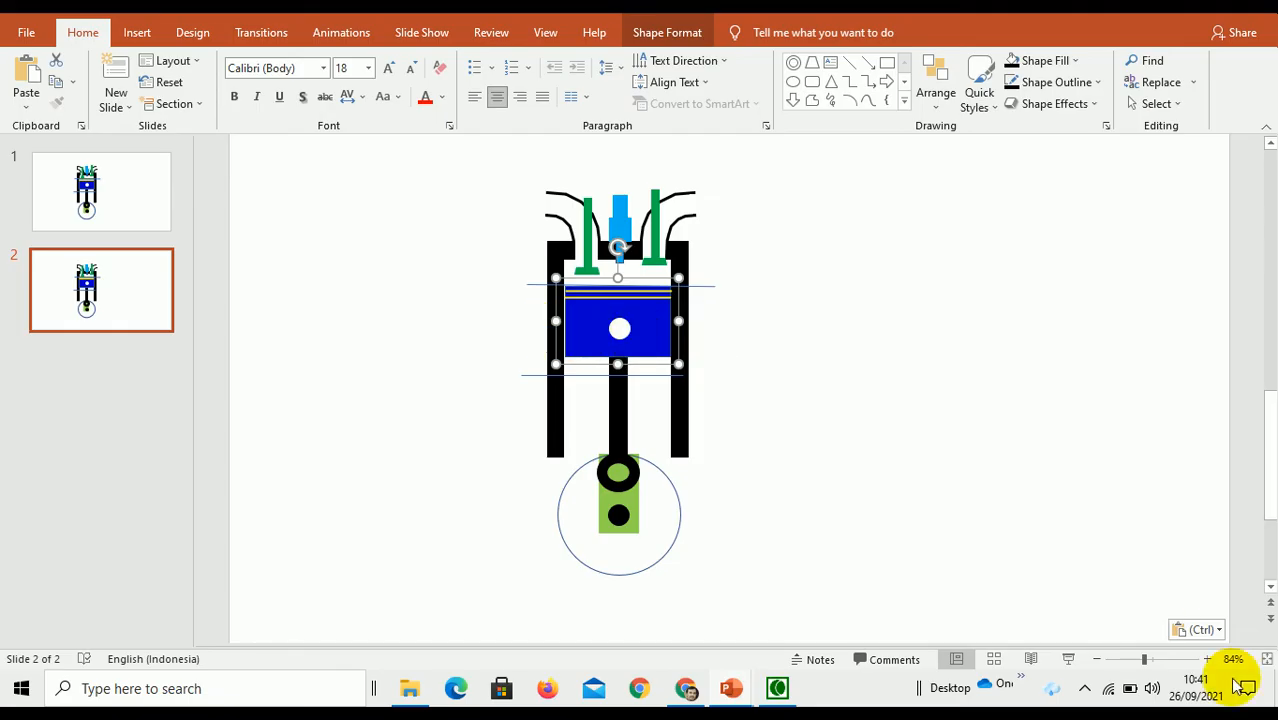
drag(1146, 660, 1160, 662)
key(ctrl+v)
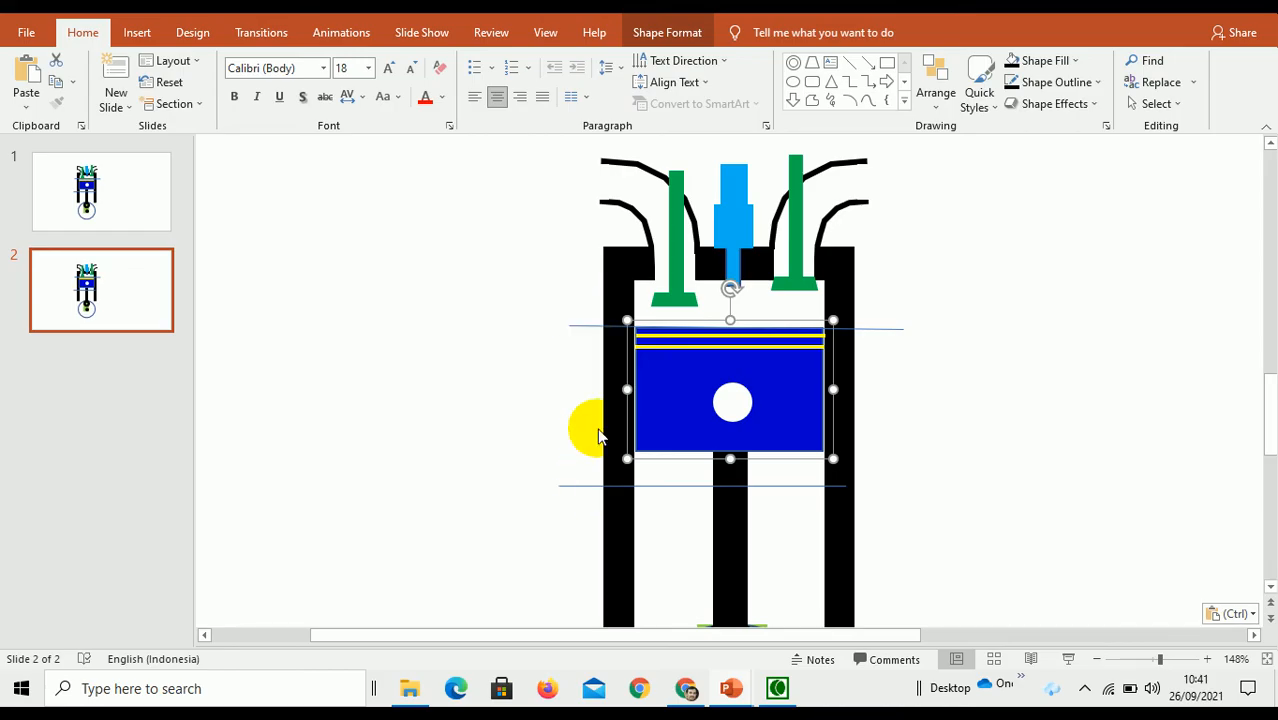
click(849, 63)
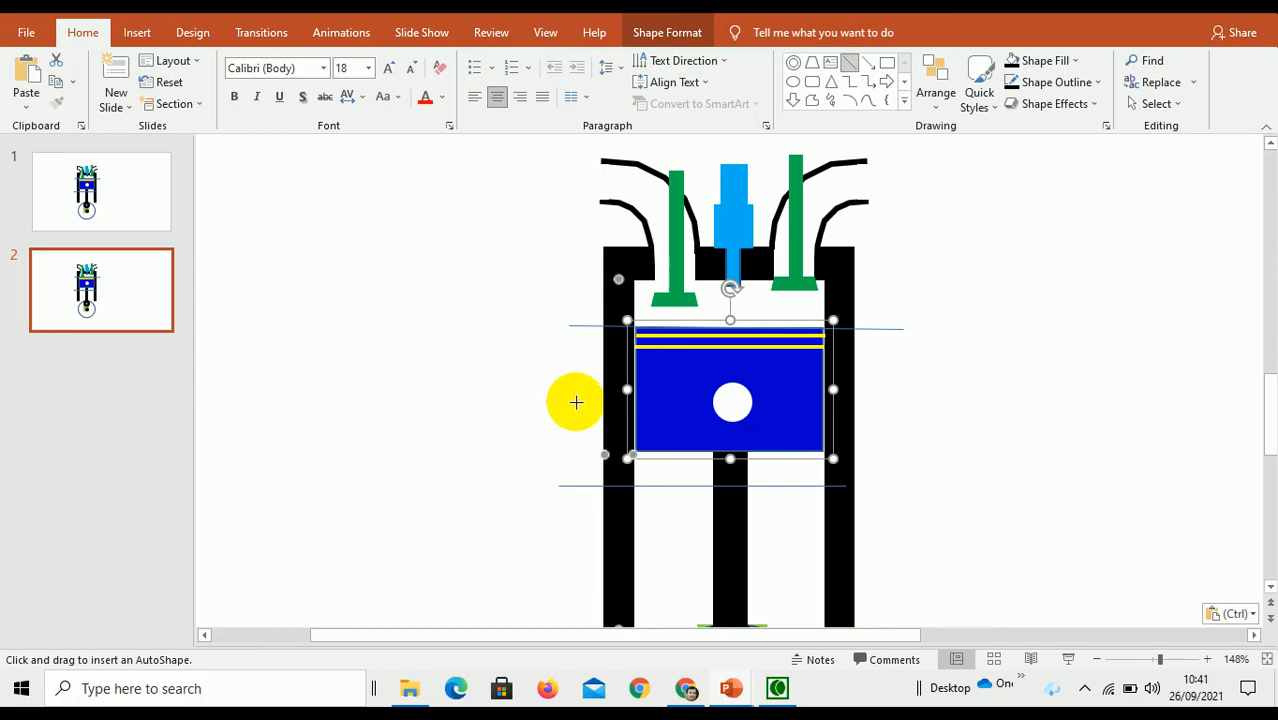
drag(602, 402, 569, 402)
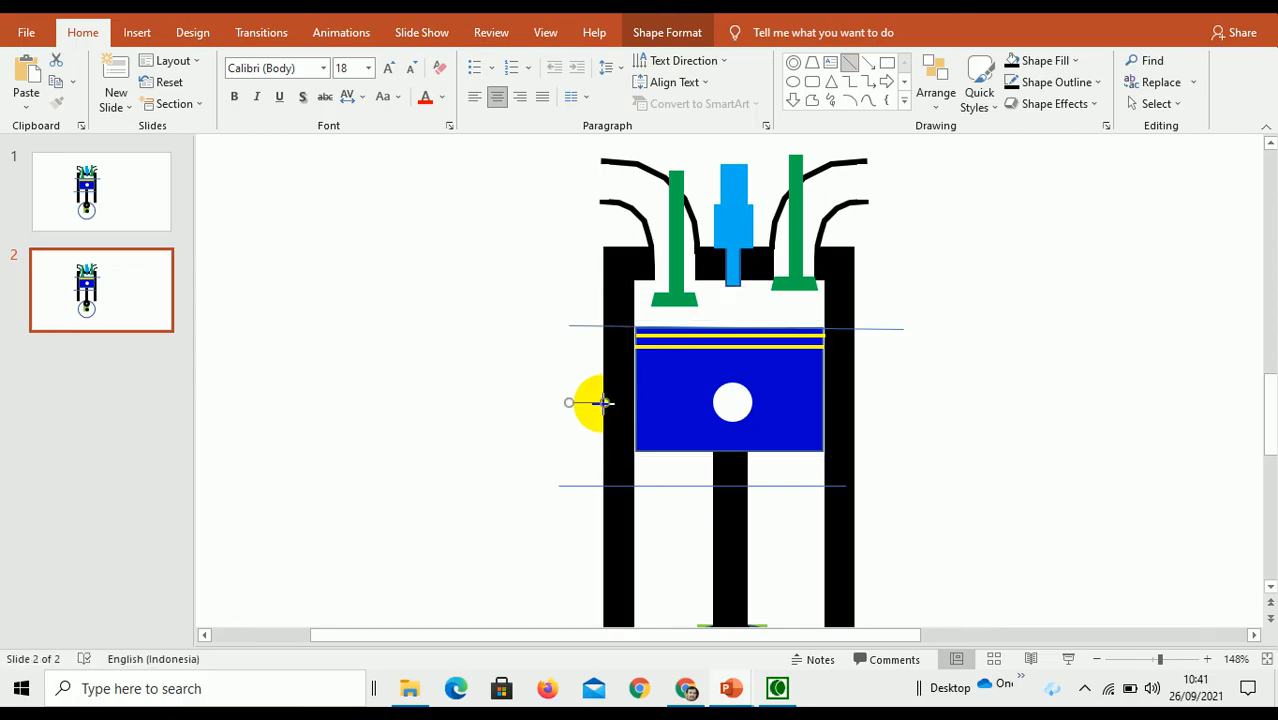
click(948, 386)
- Move the piston group on slide 2 straight down until its top edge is level with the short middle guide line
click(781, 400)
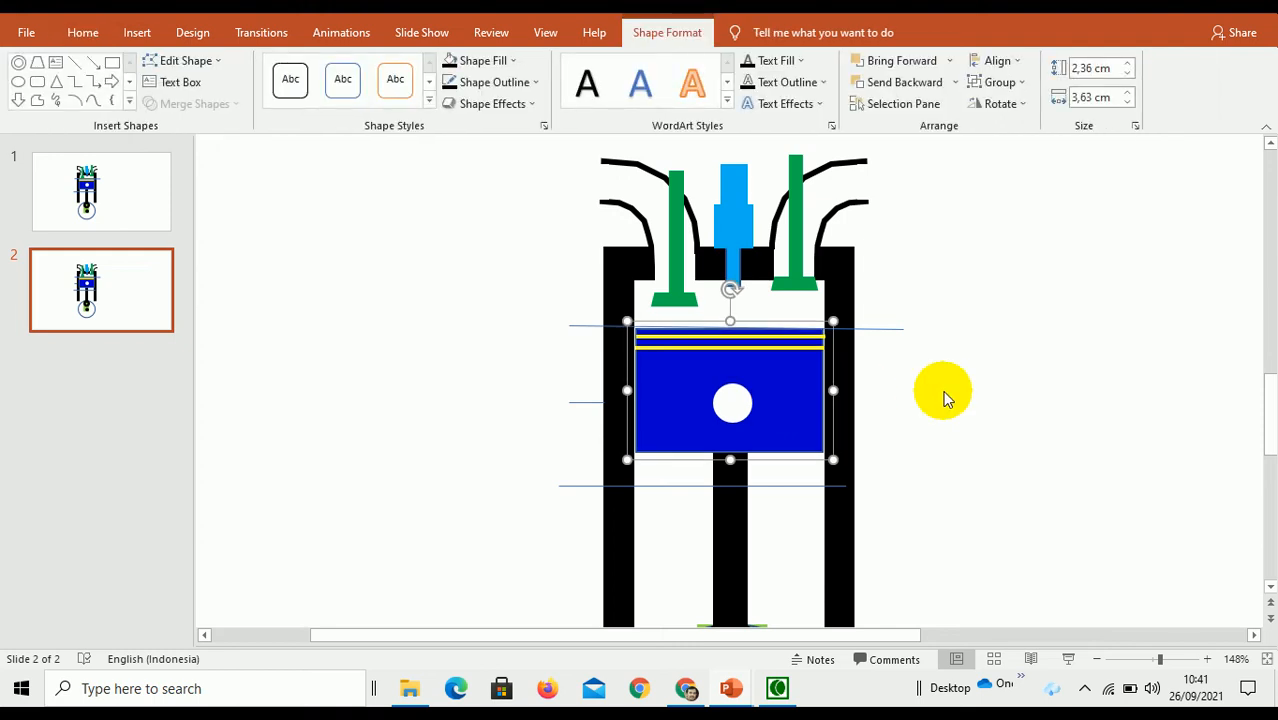
key(Down)
key(Down)
key(Down)
key(Down)
key(Down)
key(Down)
key(Down)
key(Down)
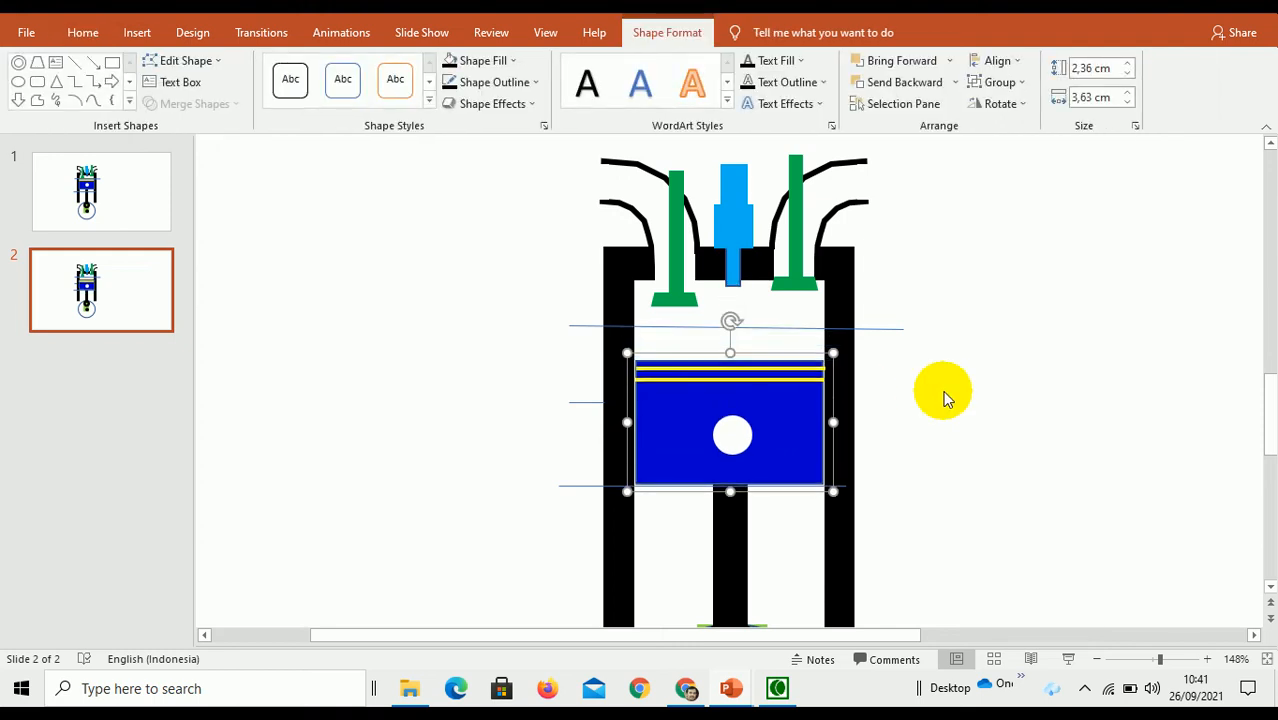
key(Down)
key(Down)
key(Down)
key(Down)
key(Down)
key(Down)
key(Down)
key(Down)
key(Down)
key(Down)
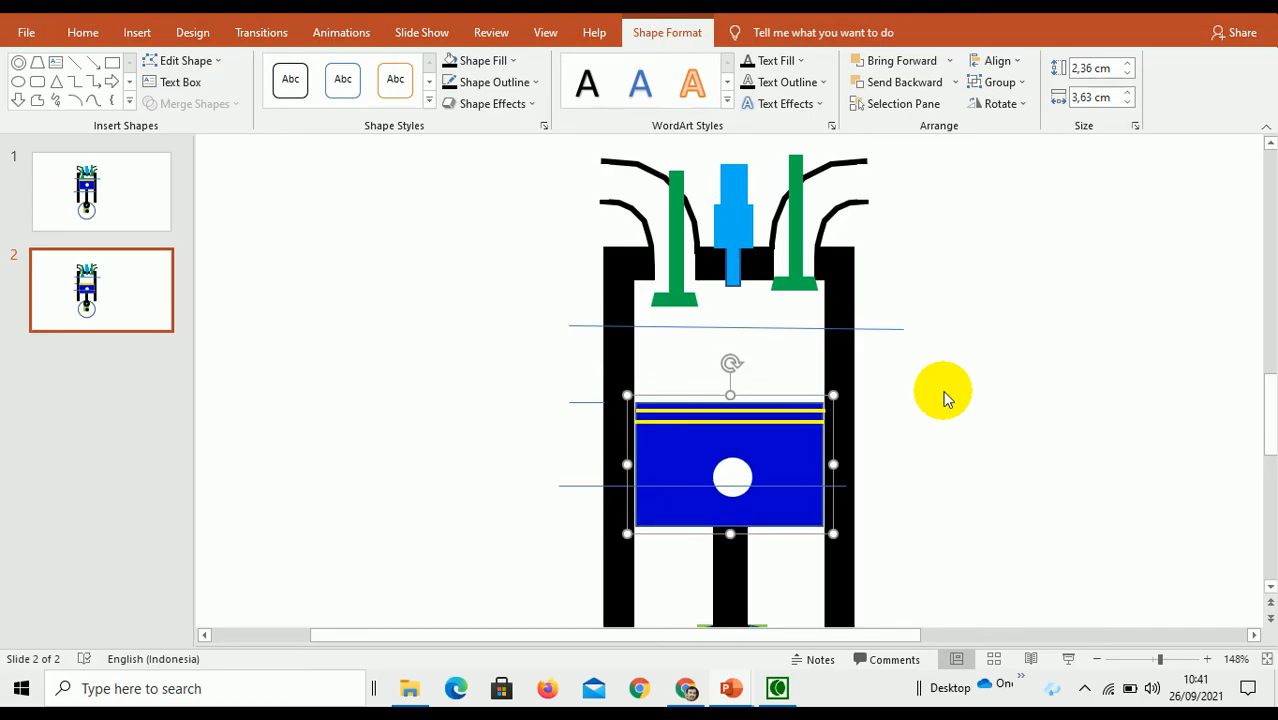
key(Up)
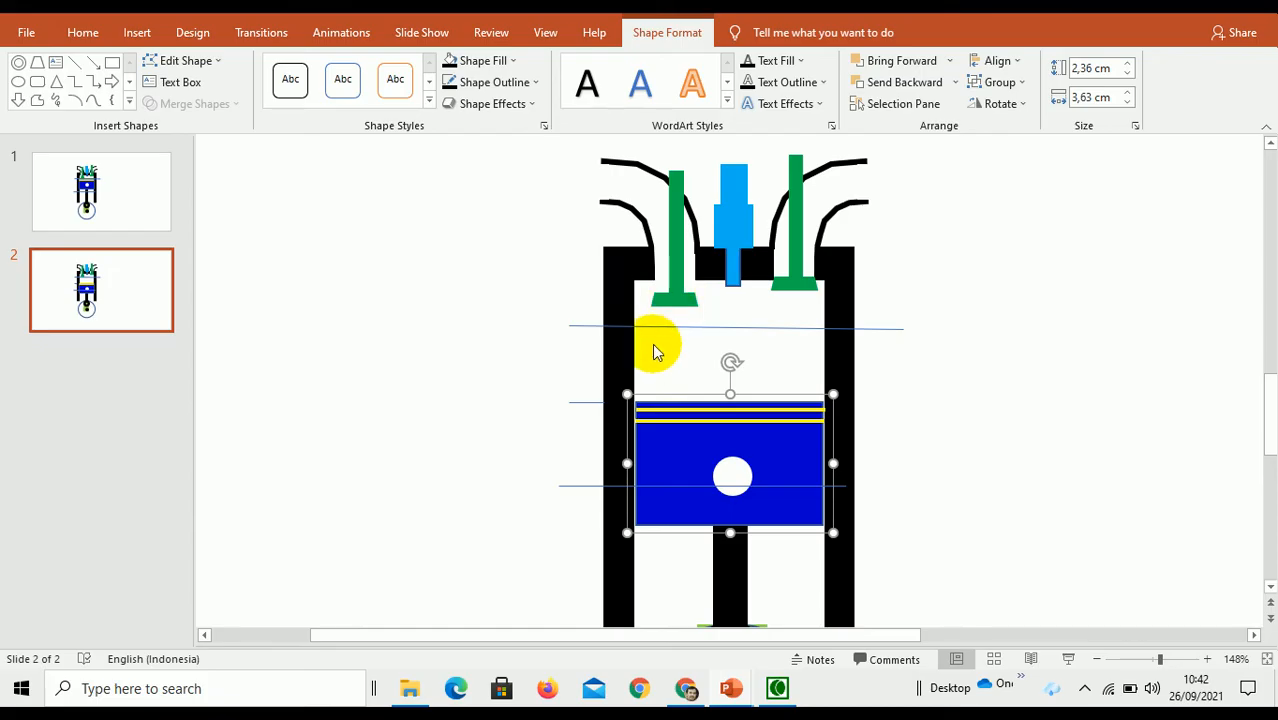
- Compare the piston positions on both slides and copy the short middle guide line from slide 2 to slide 1
click(125, 308)
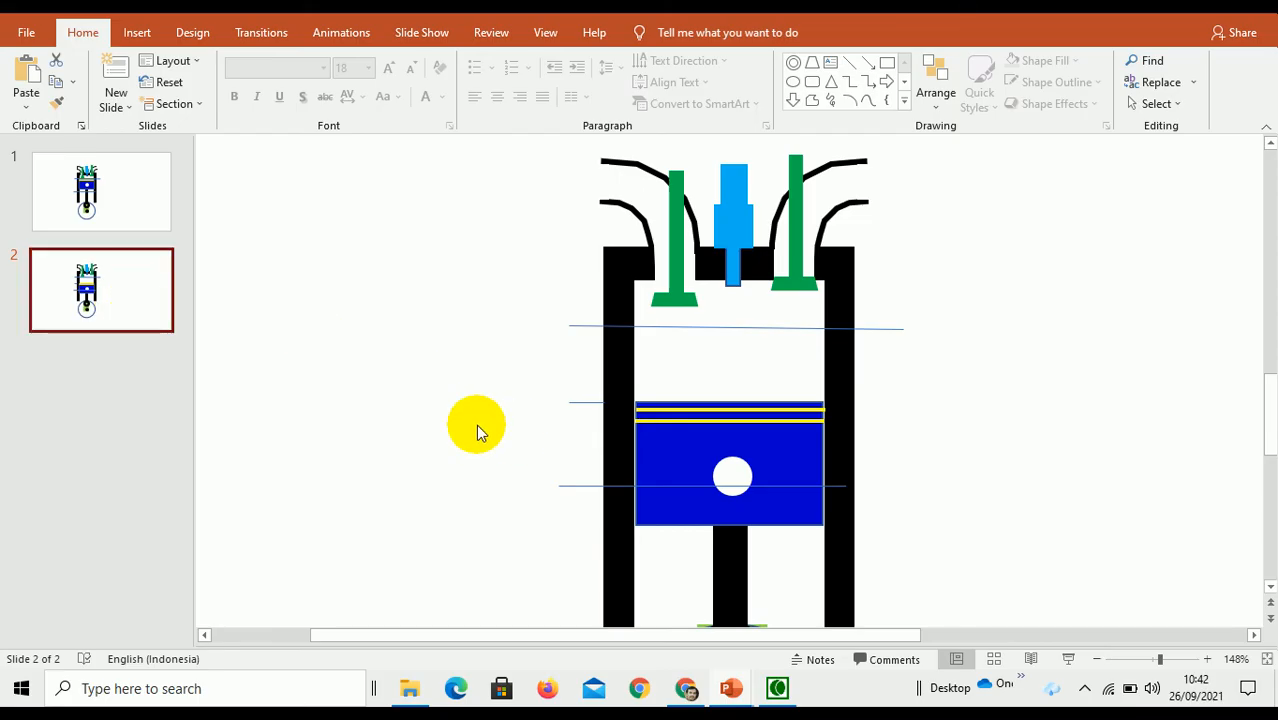
click(104, 191)
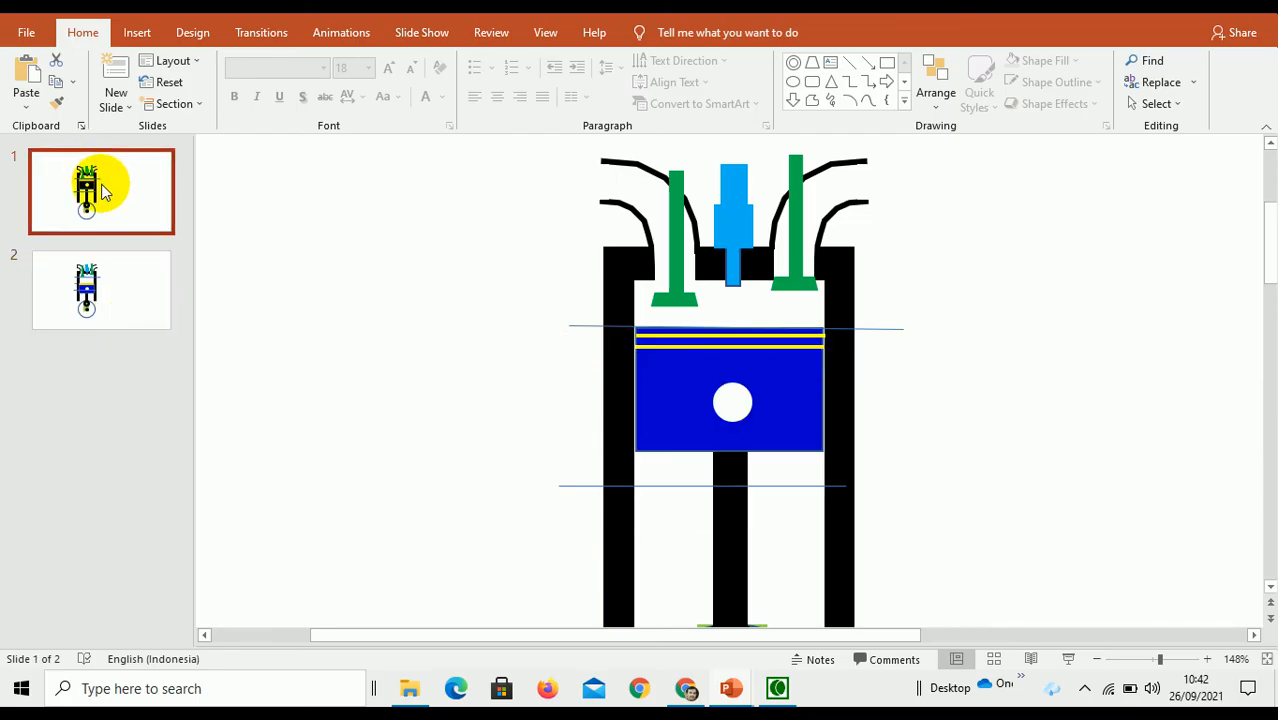
click(87, 280)
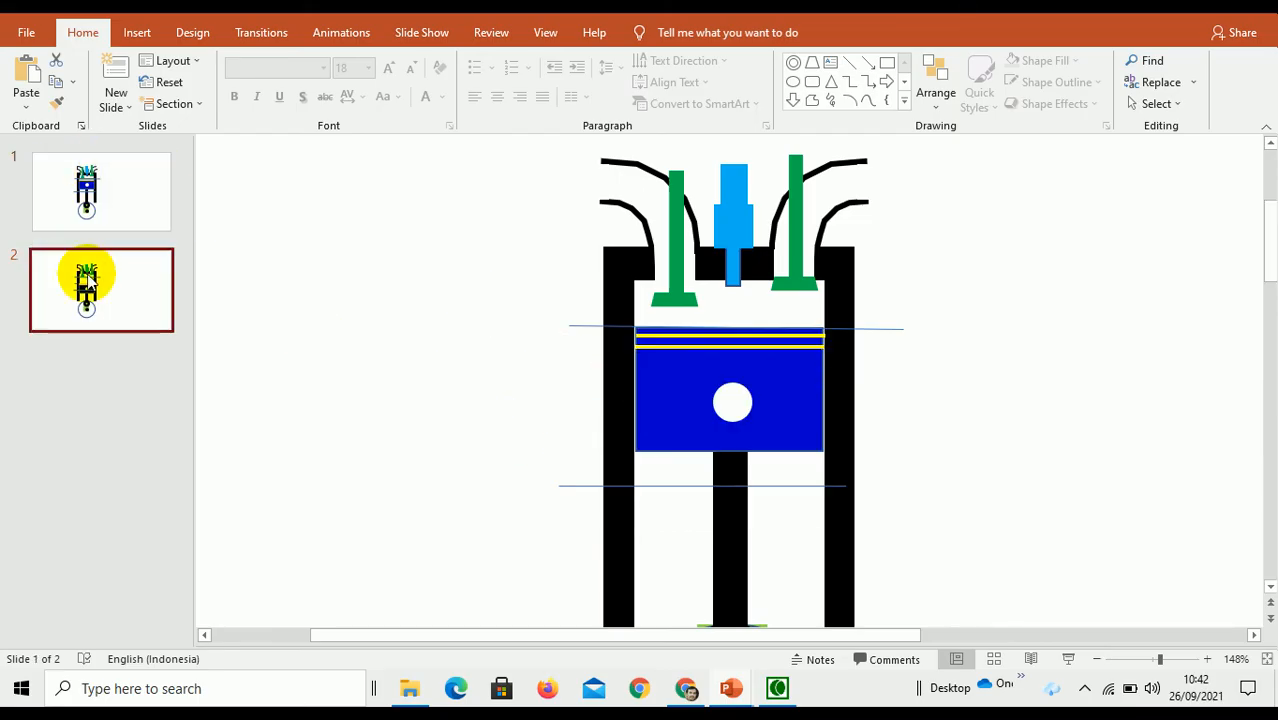
click(573, 404)
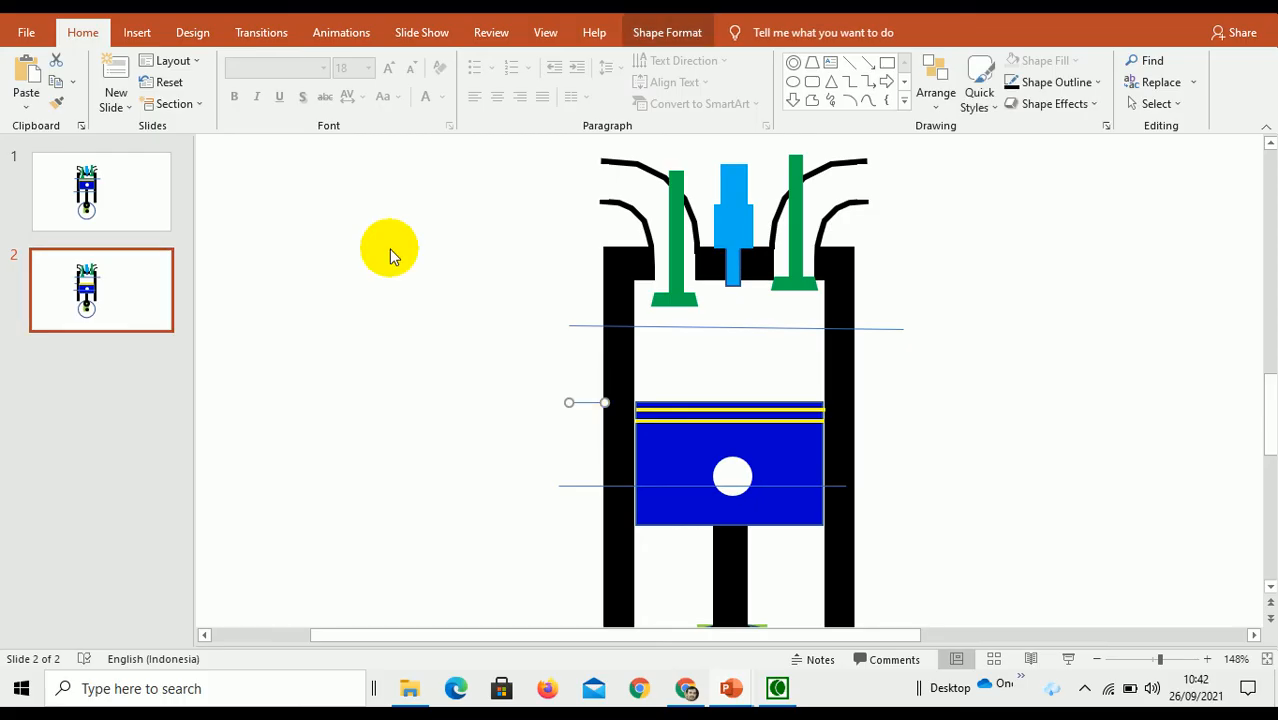
click(63, 182)
click(27, 70)
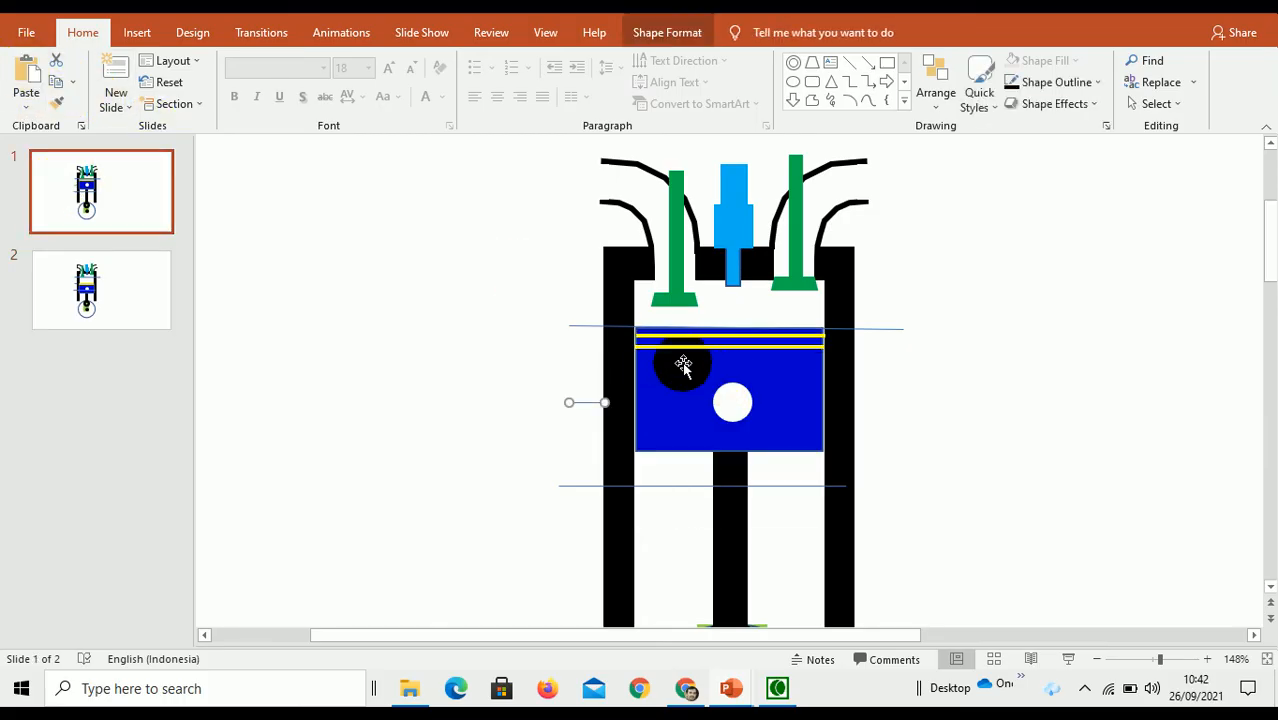
- Copy slide 2 and paste it as slide 3
click(131, 283)
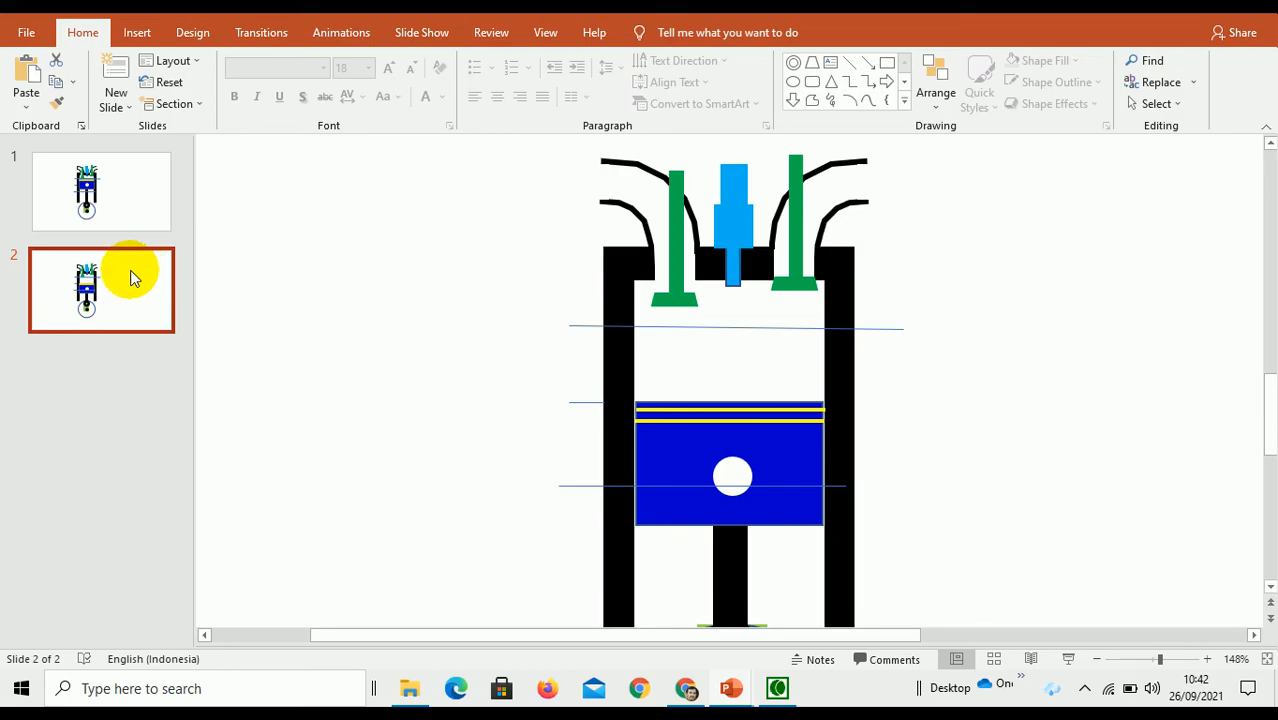
click(58, 85)
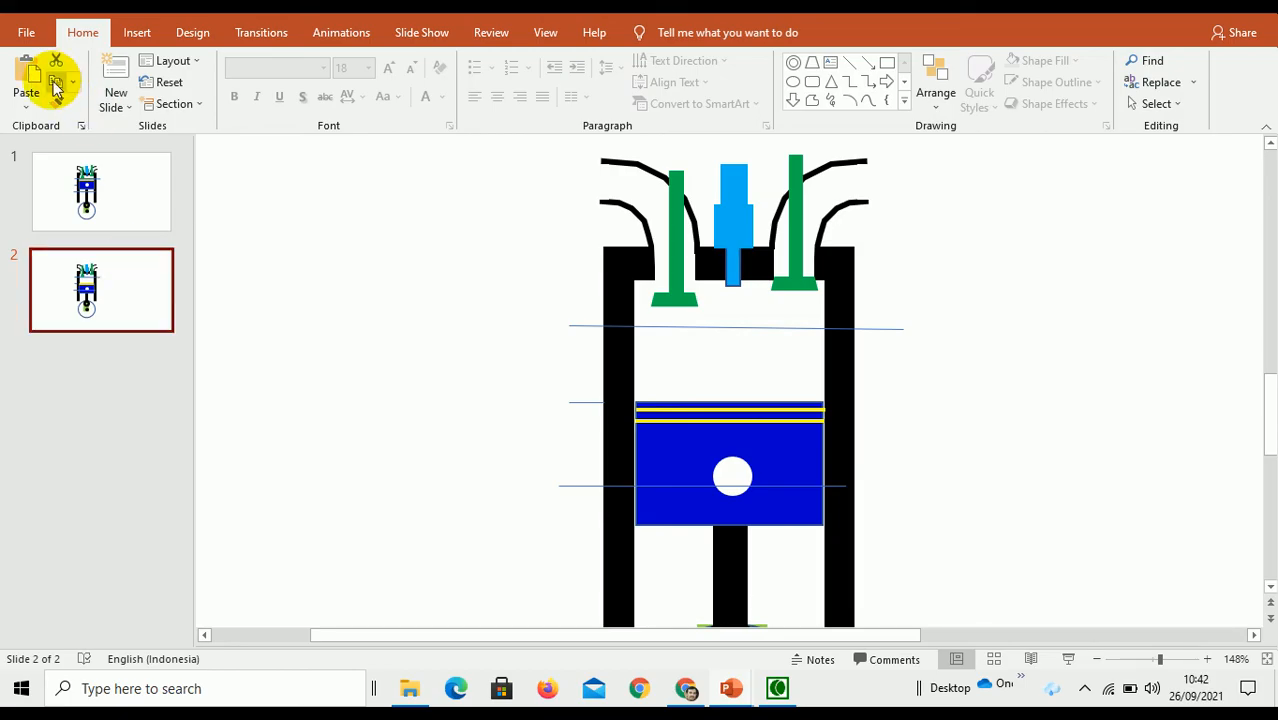
click(27, 78)
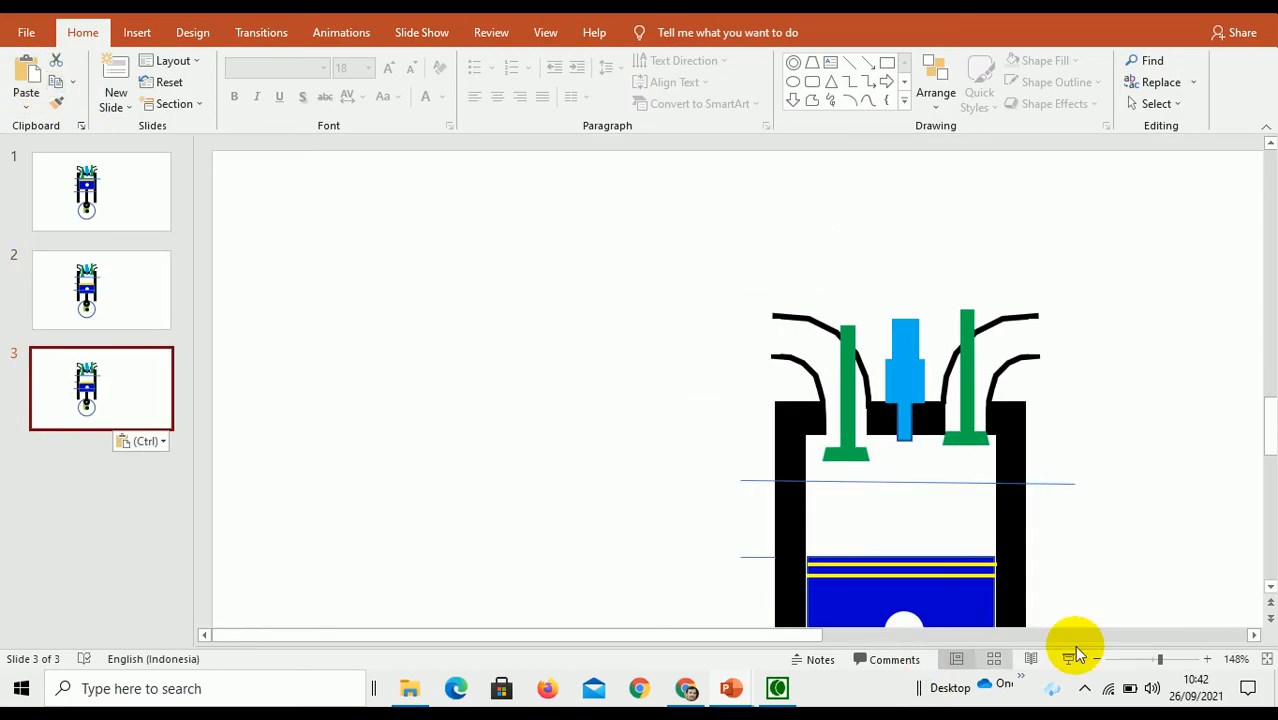
- Move the piston group on slide 3 straight down until its top edge is level with the lower long guide line
click(1270, 588)
drag(1270, 588, 1270, 588)
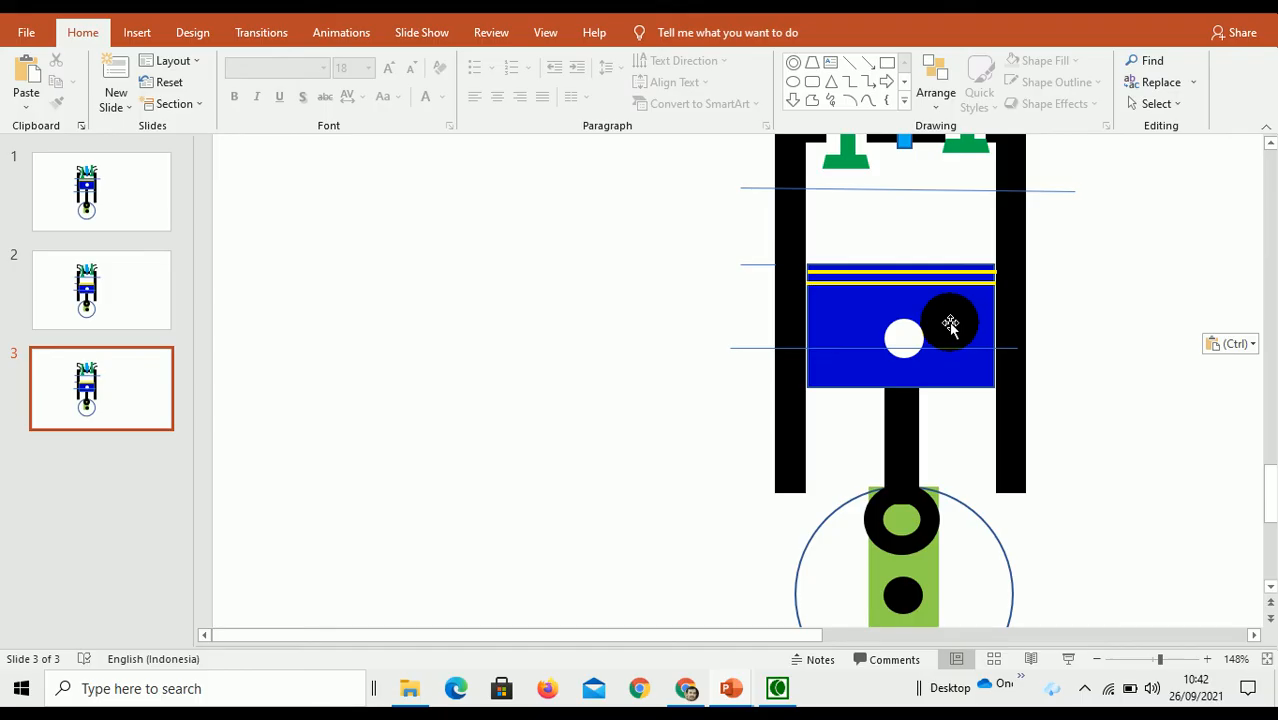
click(950, 323)
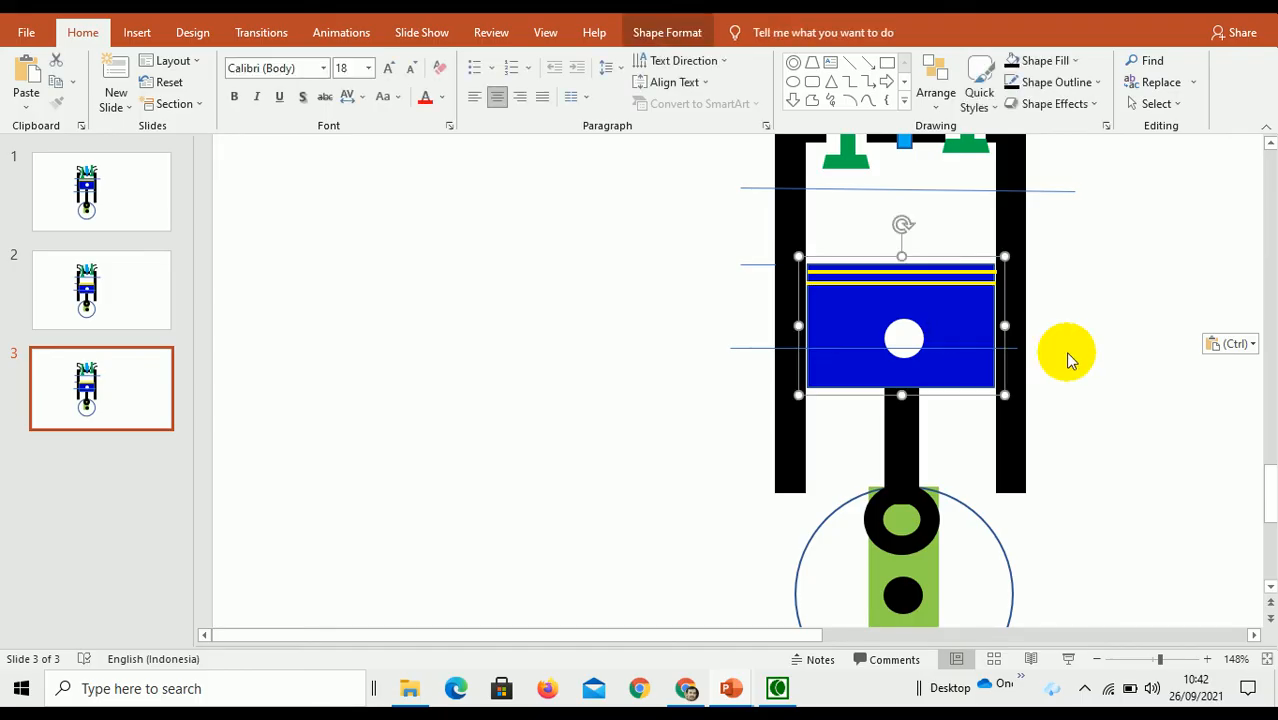
key(ctrl+Down)
key(ctrl+Down)
key(ctrl+Down)
key(ctrl+Down)
key(ctrl+Down)
key(ctrl+Down)
key(ctrl+Down)
key(ctrl+Down)
key(ctrl+Down)
key(ctrl+Down)
key(ctrl+Down)
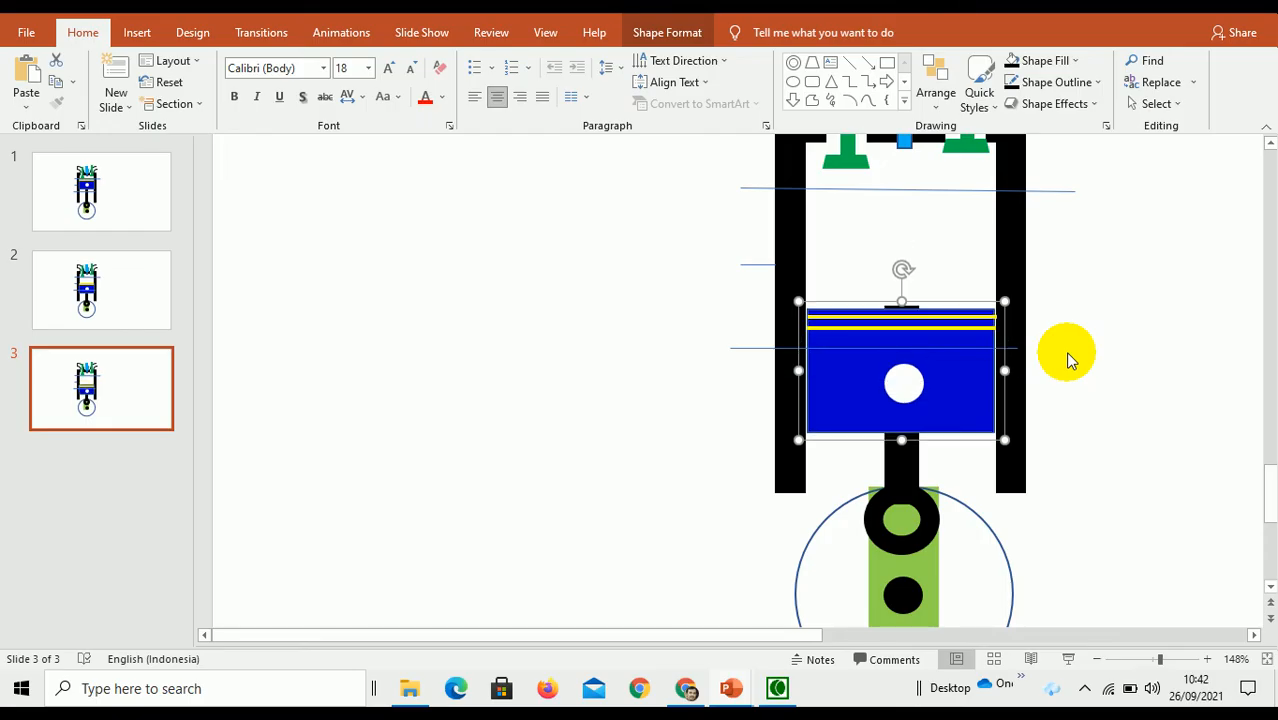
key(ctrl+Down)
key(ctrl+Down)
key(ctrl+Down)
key(ctrl+Down)
key(ctrl+Down)
key(ctrl+Down)
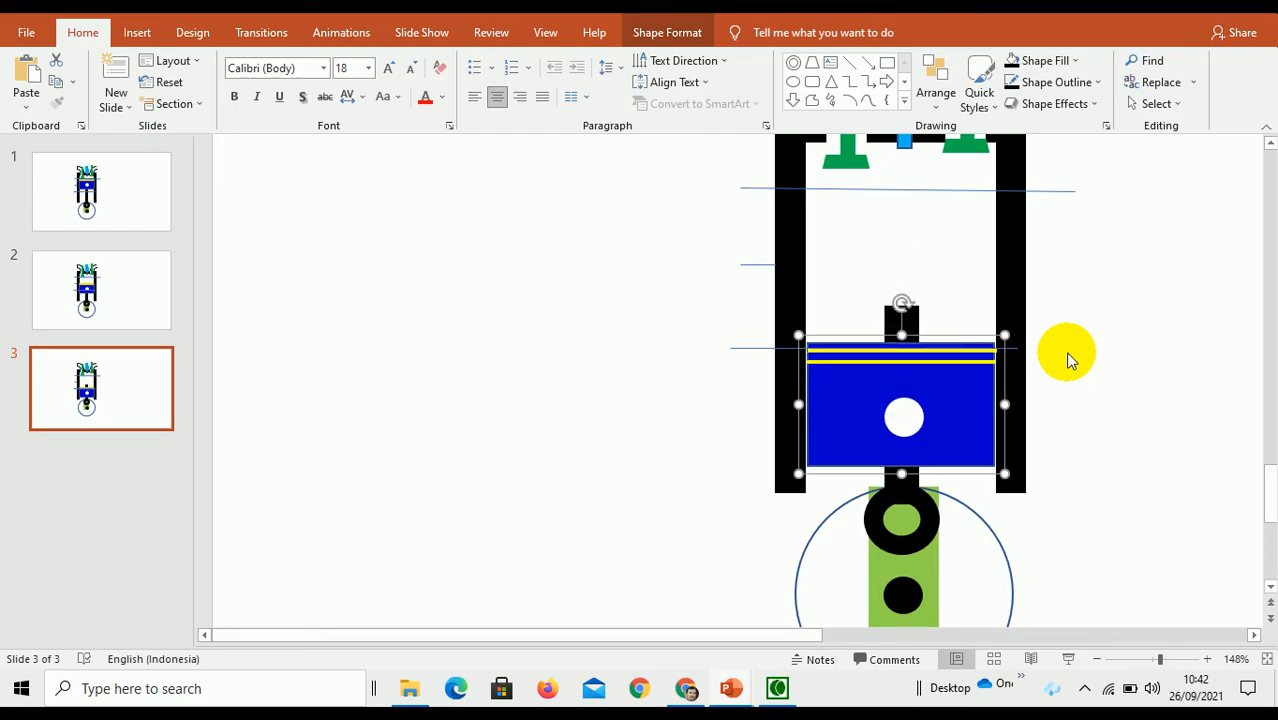
key(ctrl+Down)
key(ctrl+Down)
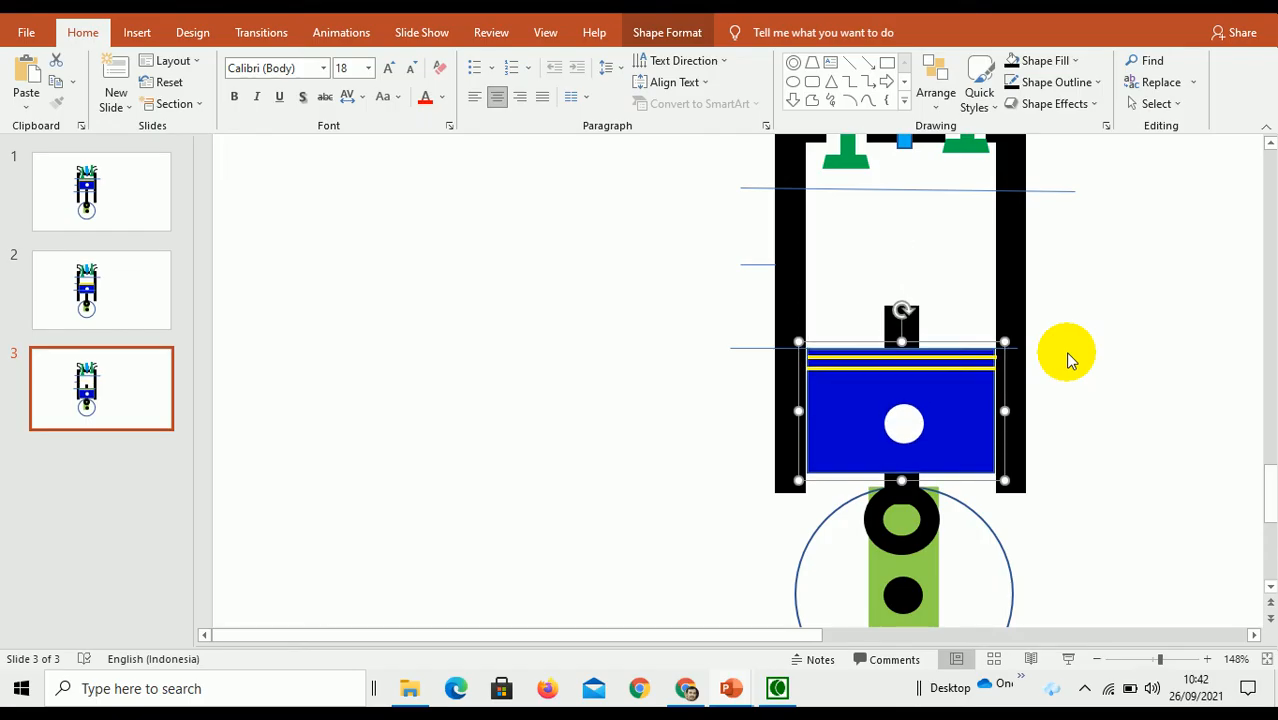
- On slide 2, rotate the green crank rectangle 90° clockwise and position it horizontally from the black centre pin to the circle's right edge
click(134, 271)
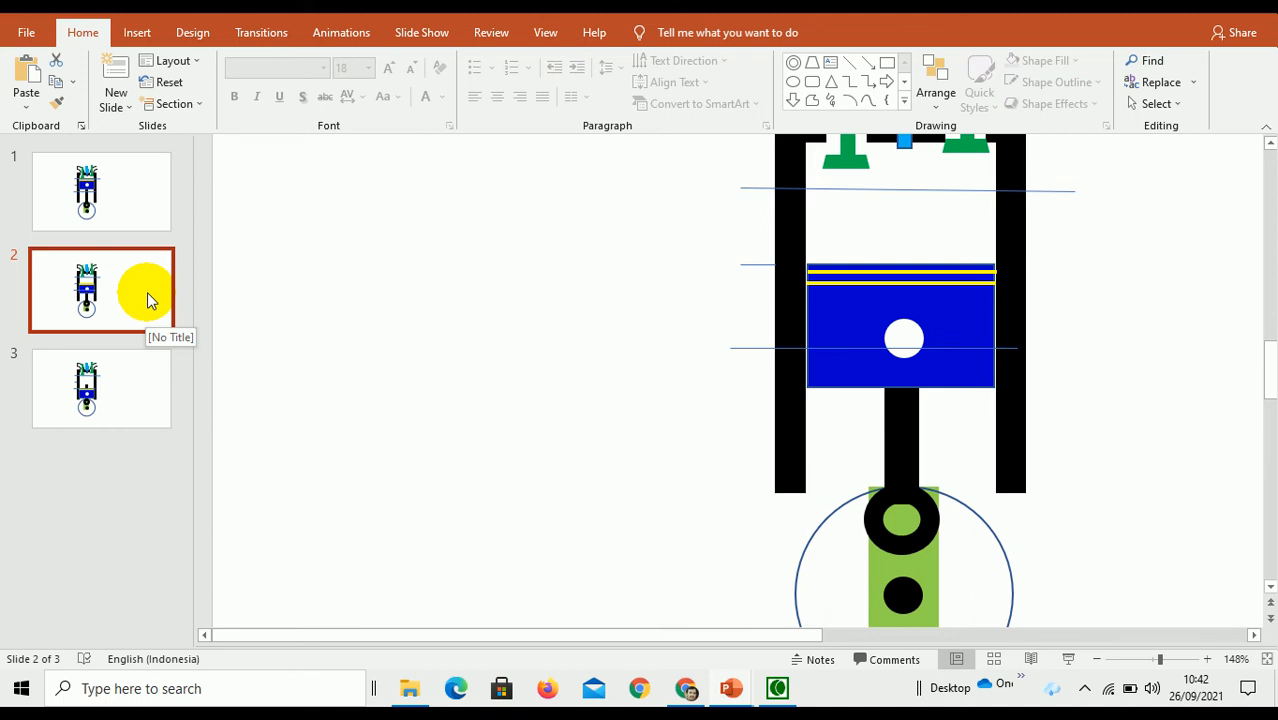
click(1270, 590)
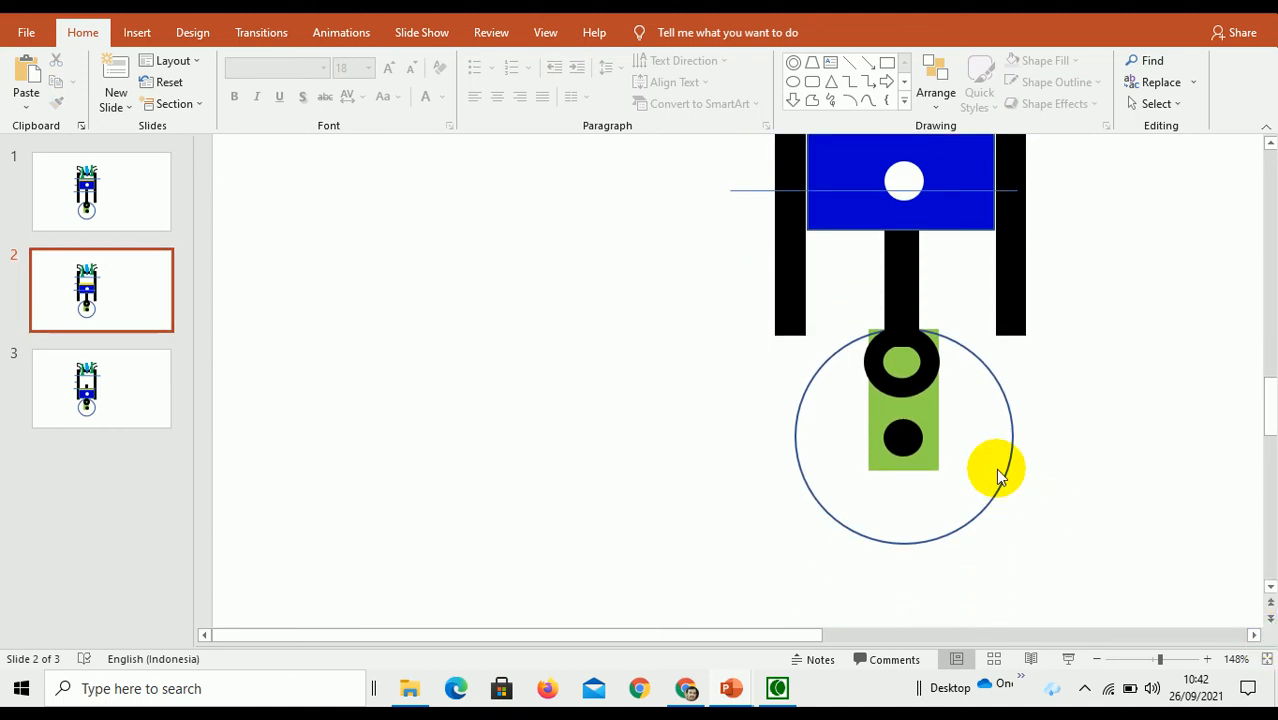
click(1270, 143)
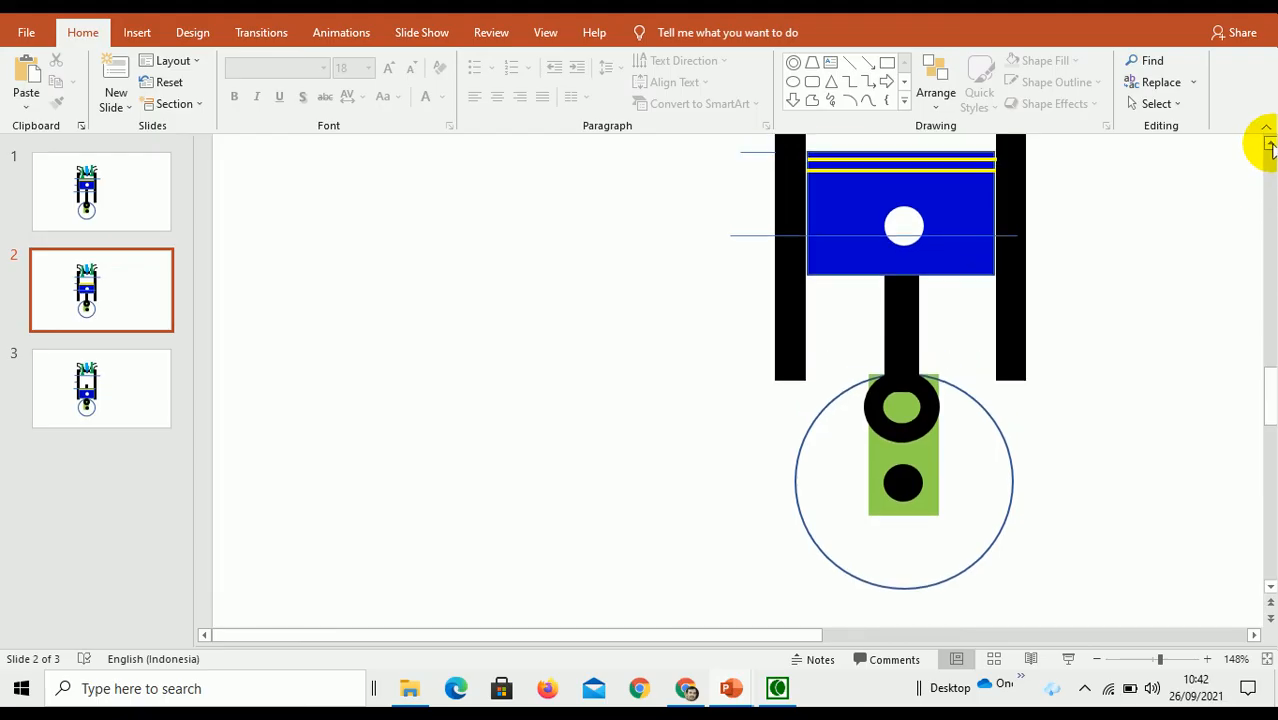
click(1270, 143)
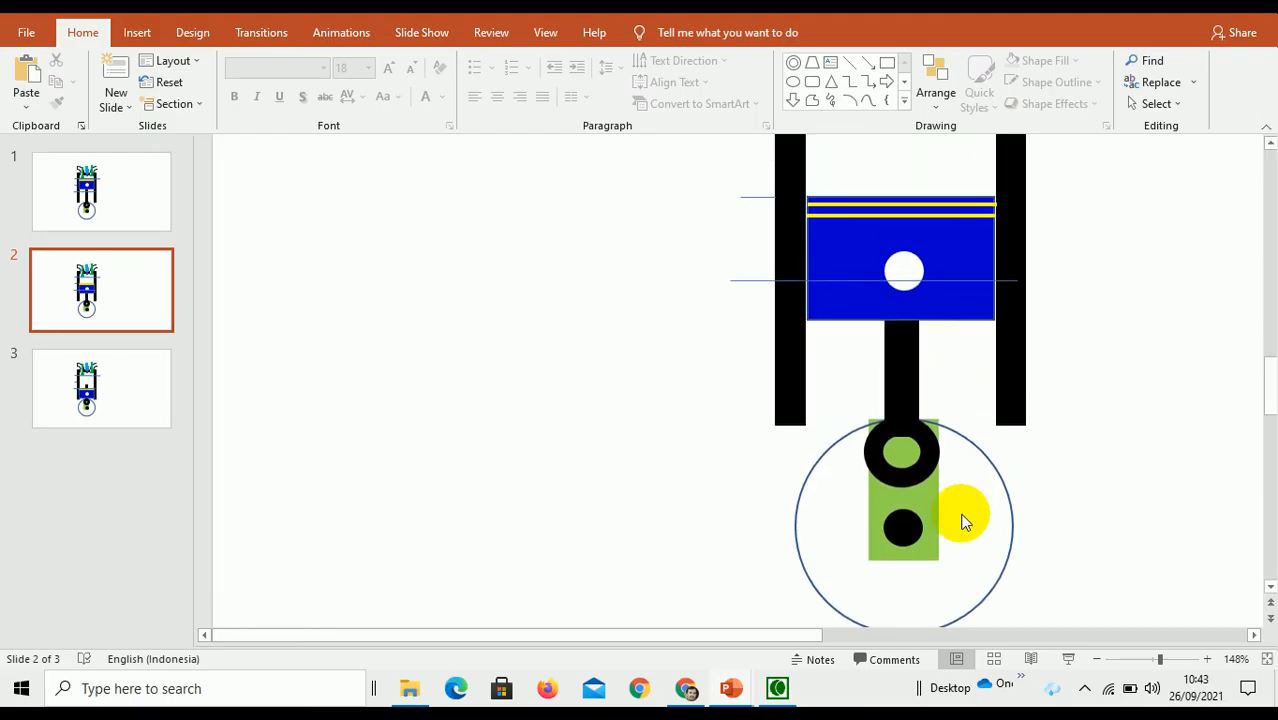
click(931, 492)
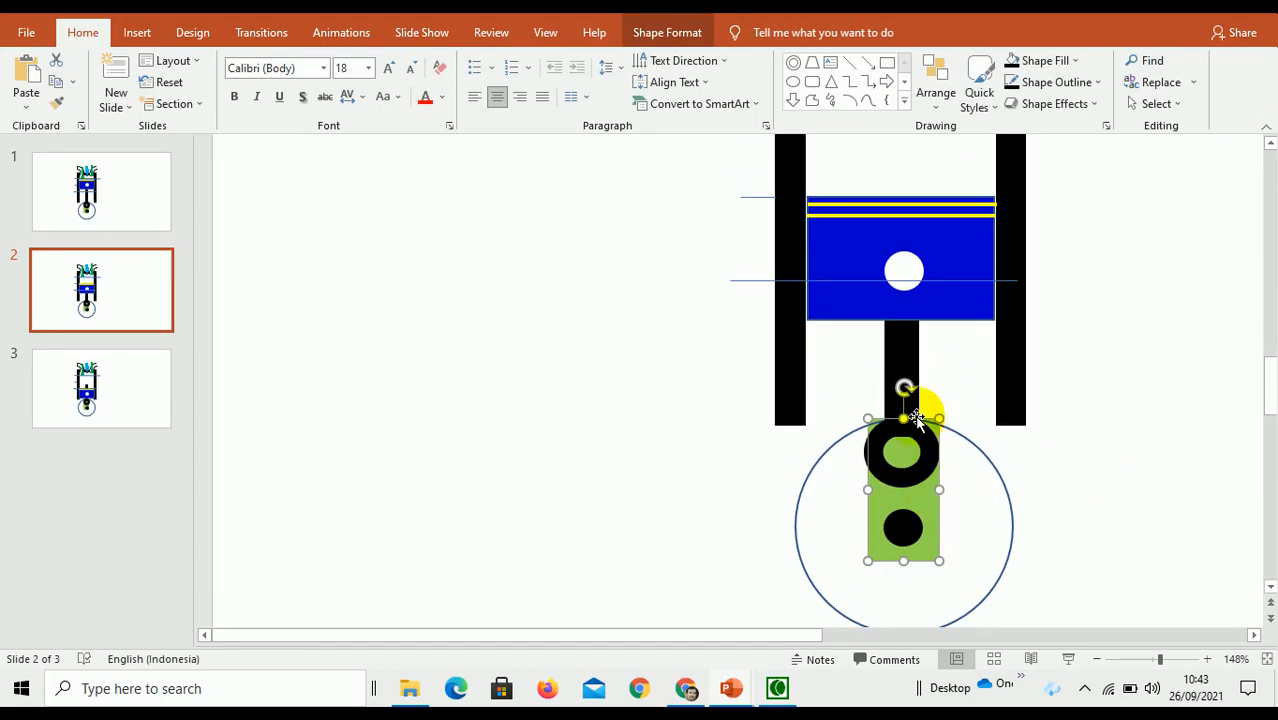
drag(904, 388, 1030, 494)
drag(941, 505, 972, 534)
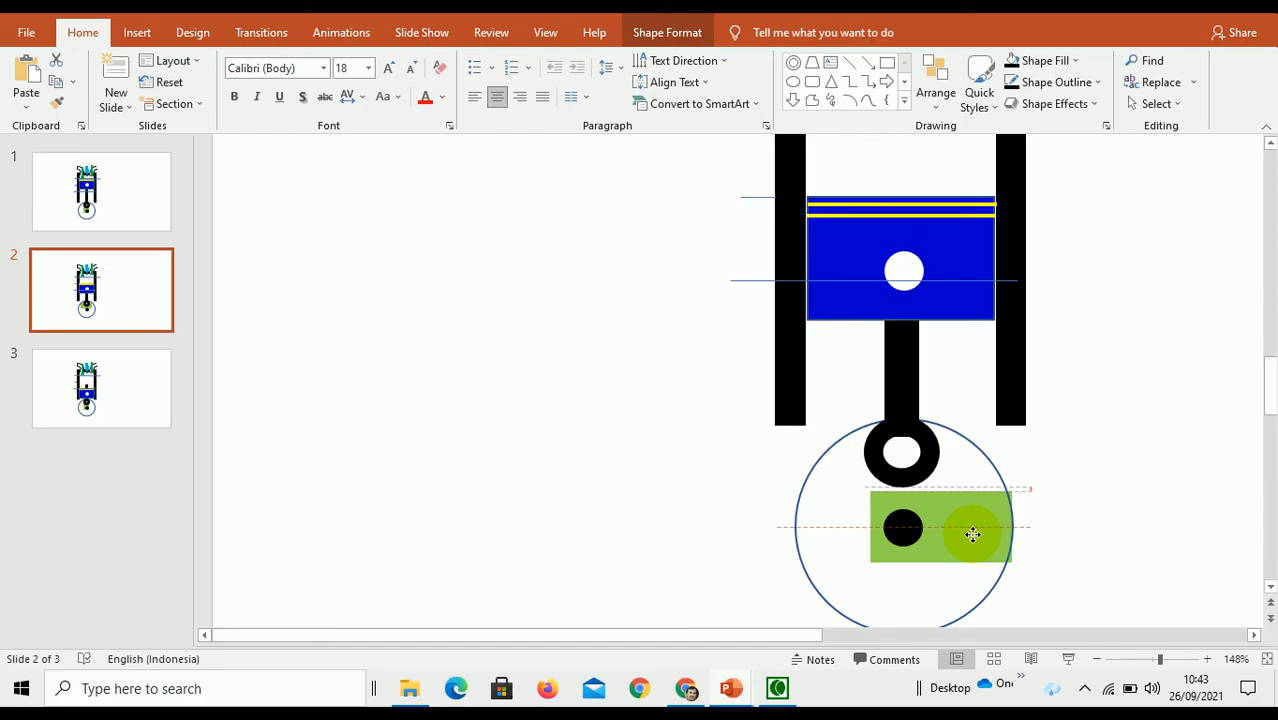
drag(972, 534, 972, 534)
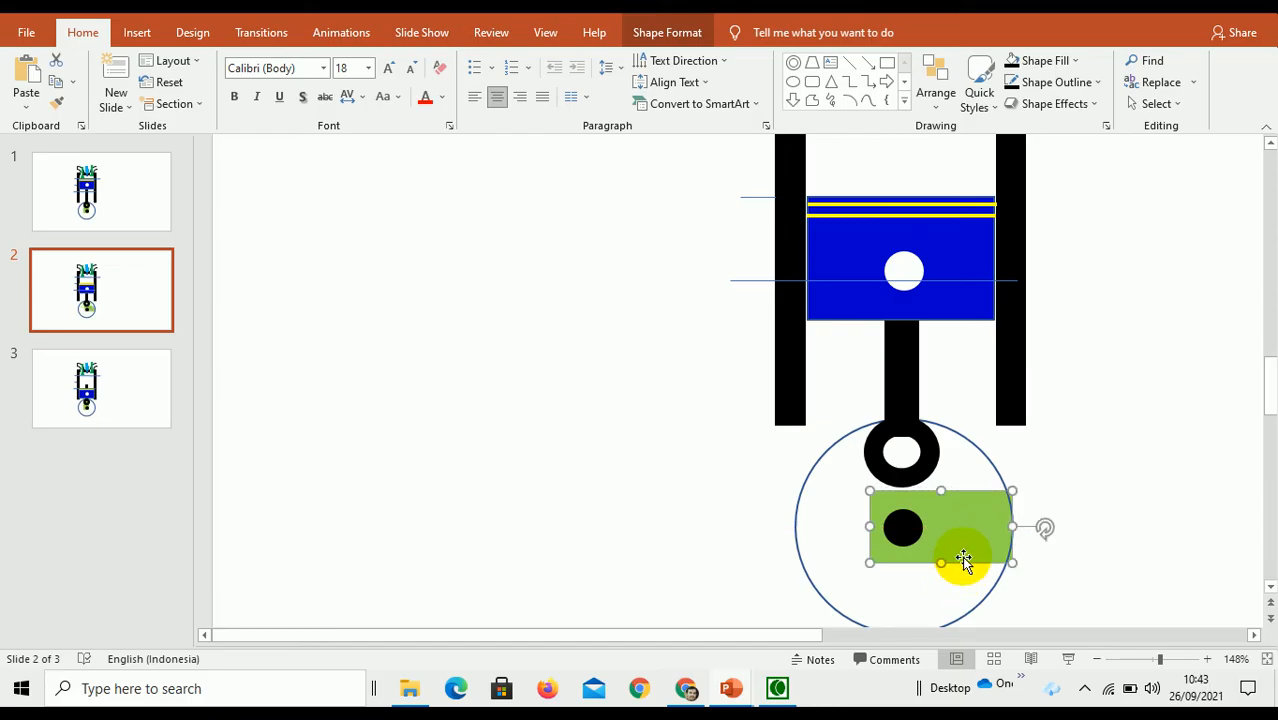
- Move the connecting rod on slide 2 so its ring sits over the outer end of the horizontal crank, using slide 1 for comparison
click(912, 400)
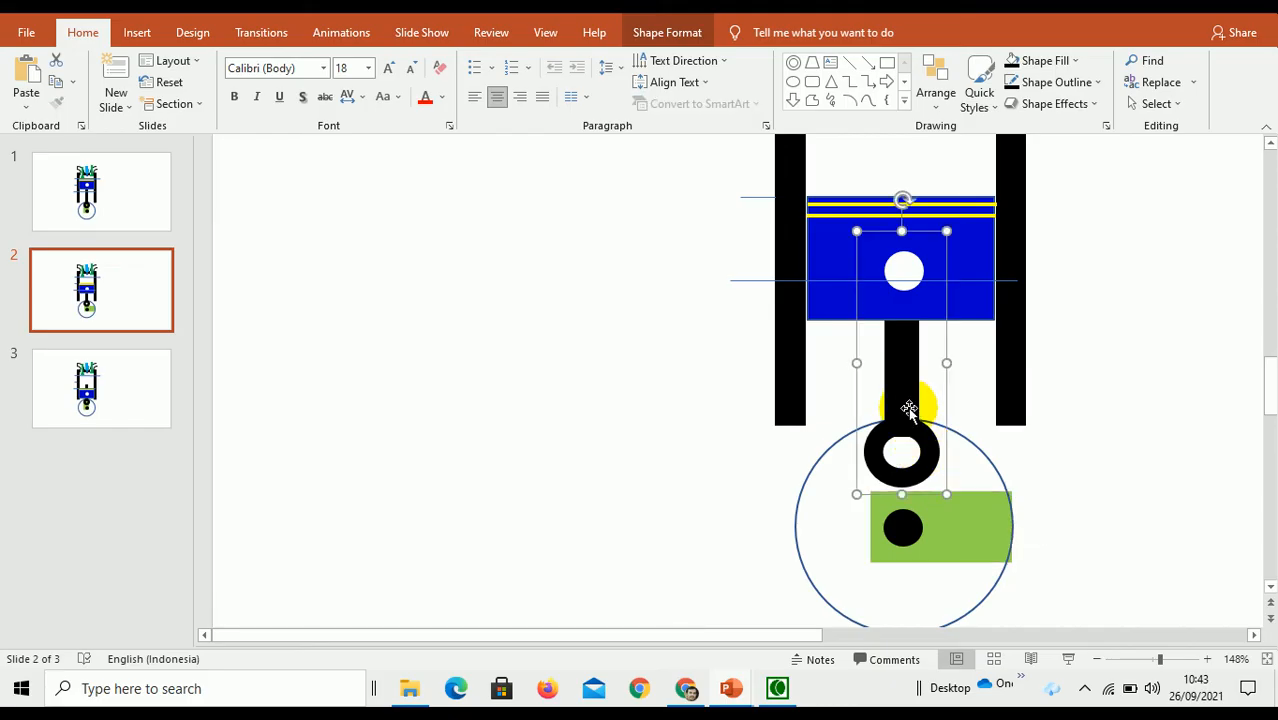
drag(924, 474, 1004, 540)
click(105, 210)
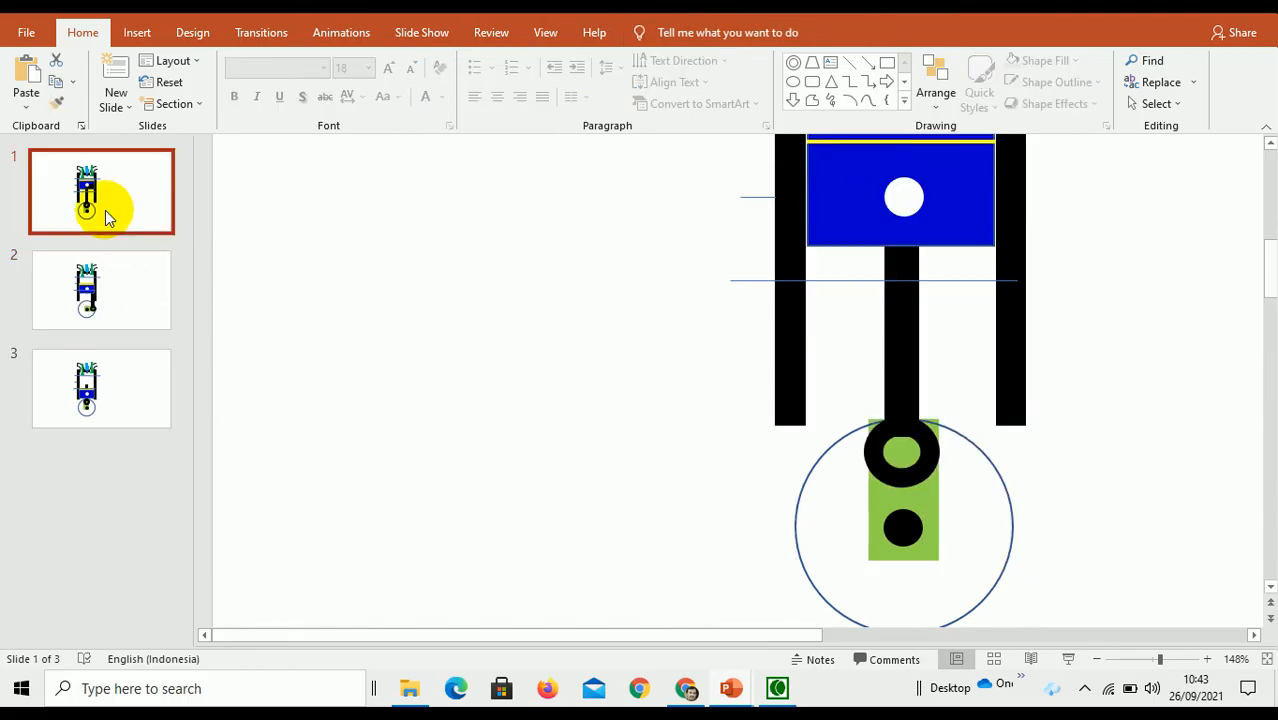
click(108, 295)
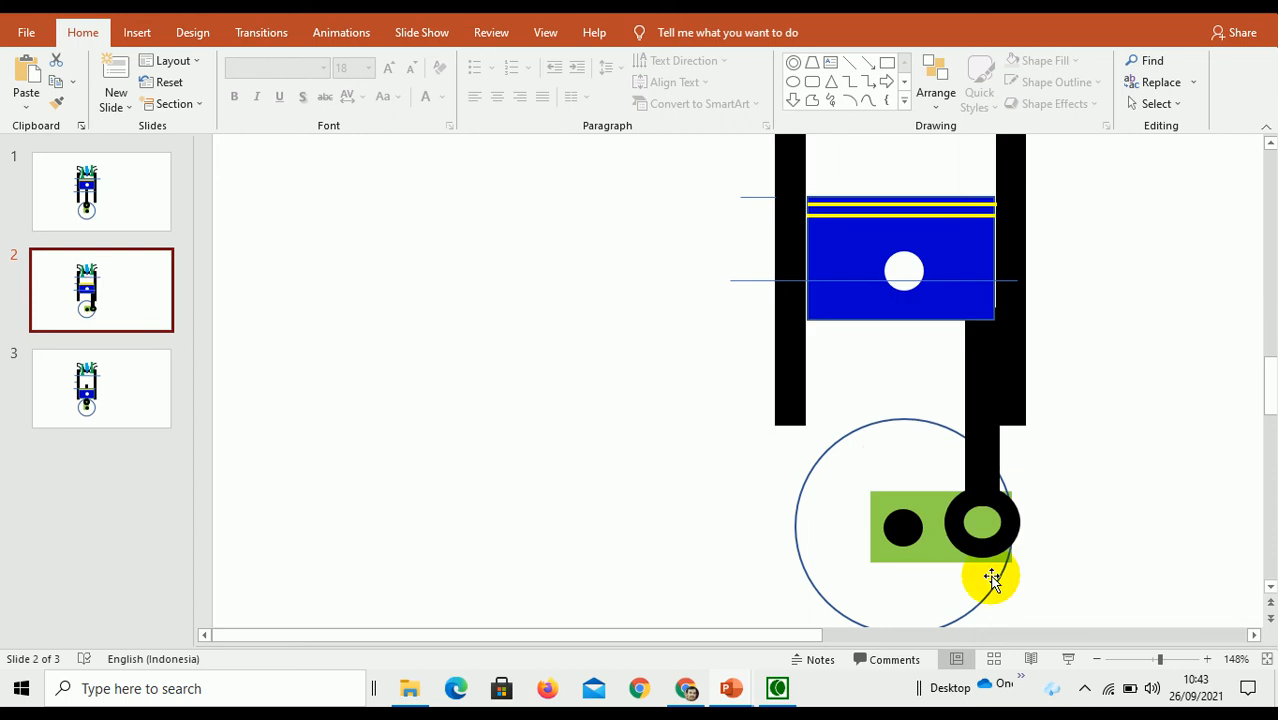
click(1013, 533)
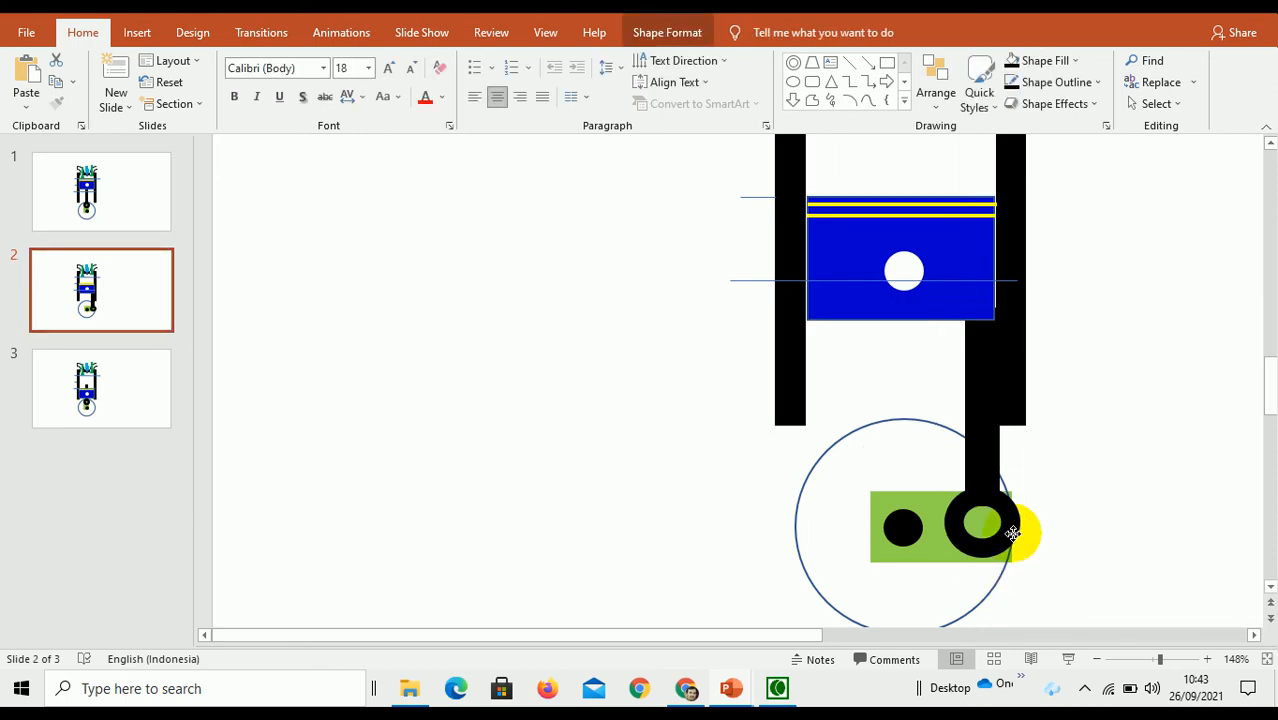
drag(1013, 533, 1012, 535)
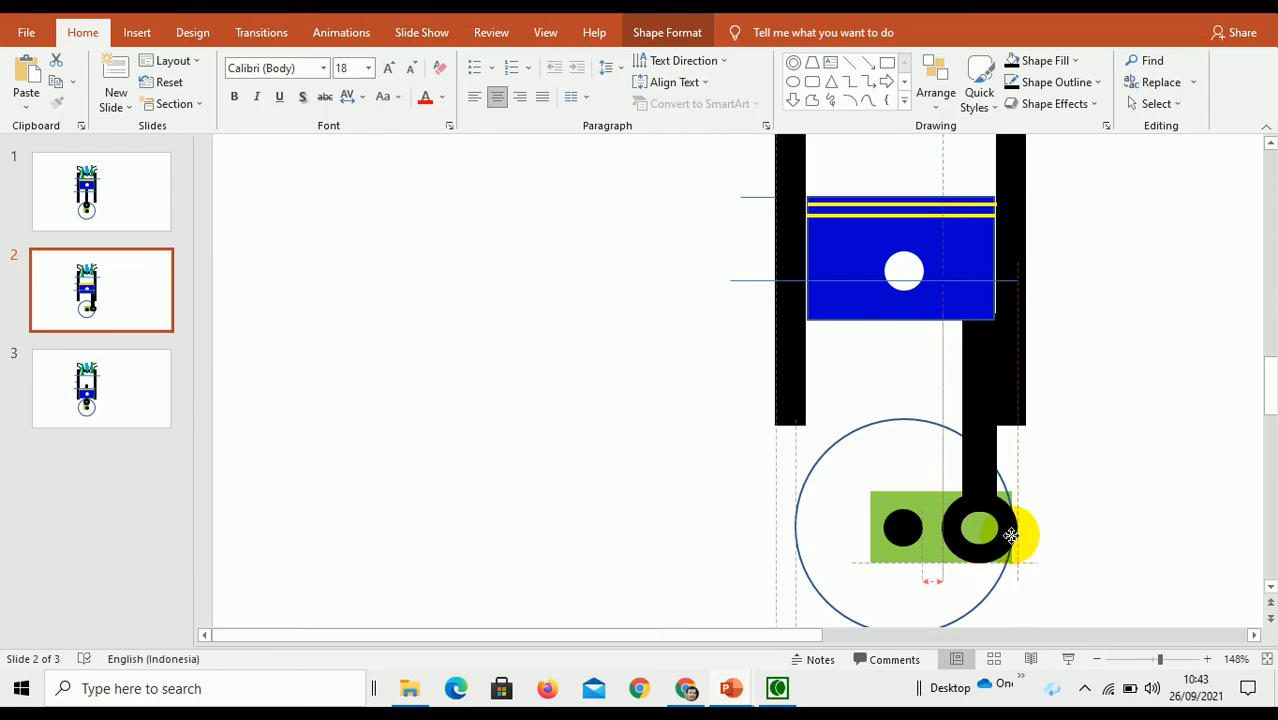
drag(1011, 535, 1011, 535)
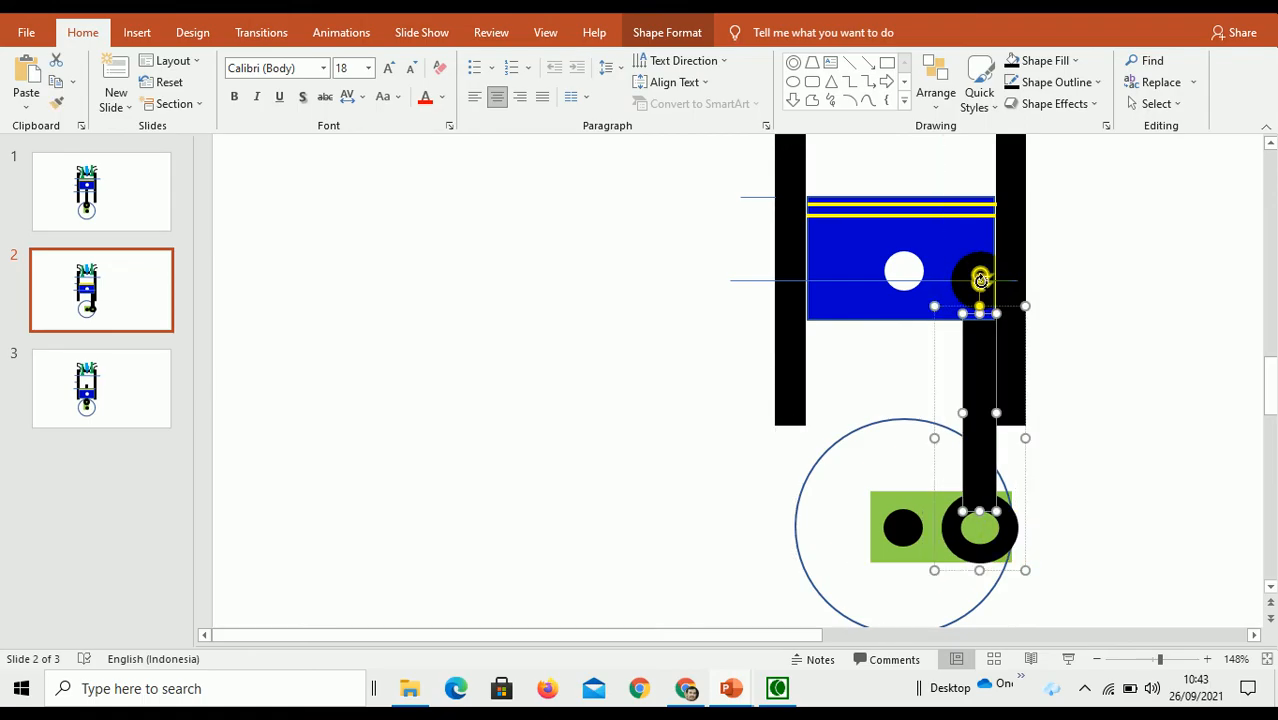
- Tilt the connecting rod on slide 2 toward the piston's white pin and reposition it with its ring over the crank's outer end
click(1043, 297)
click(976, 308)
drag(980, 276, 935, 273)
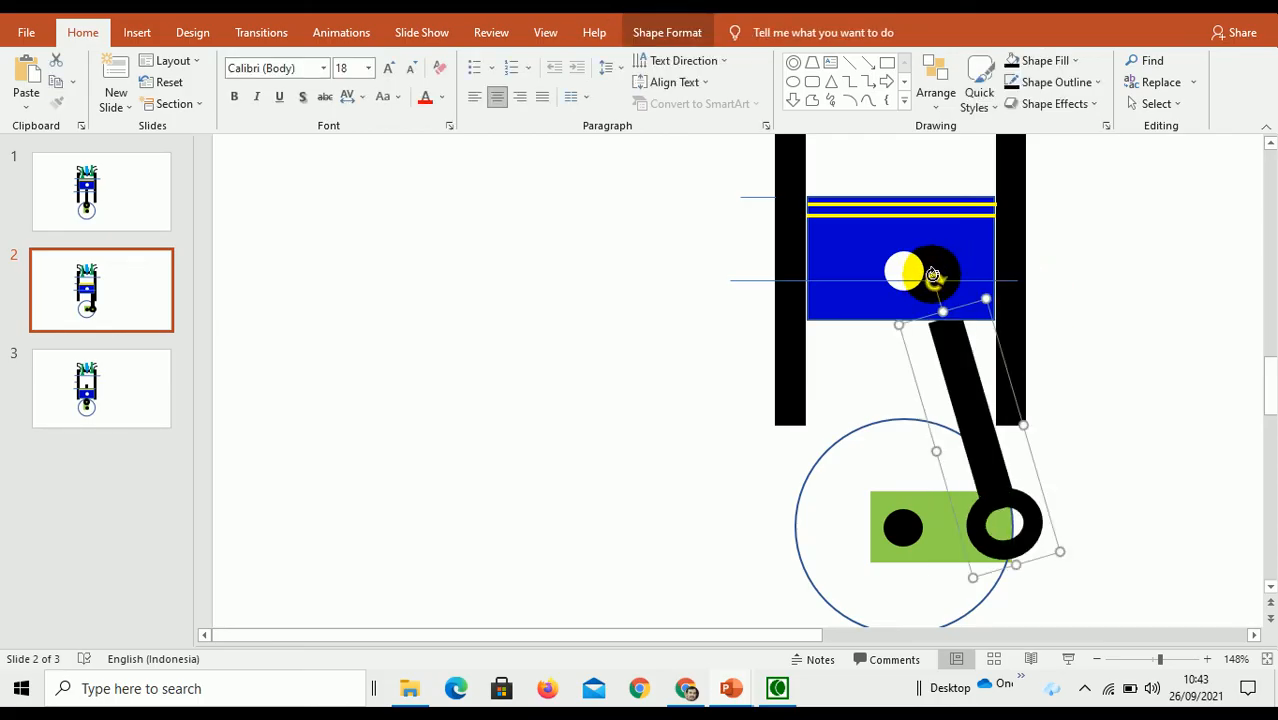
drag(987, 460, 956, 365)
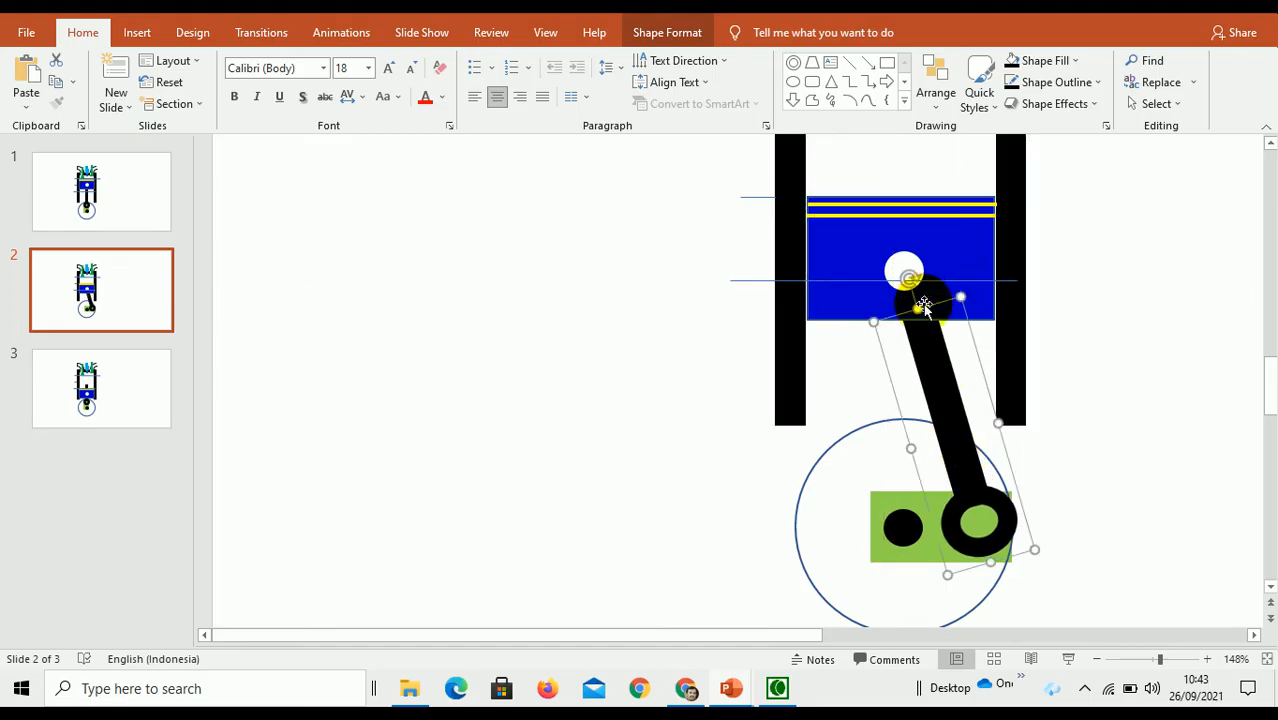
key(Delete)
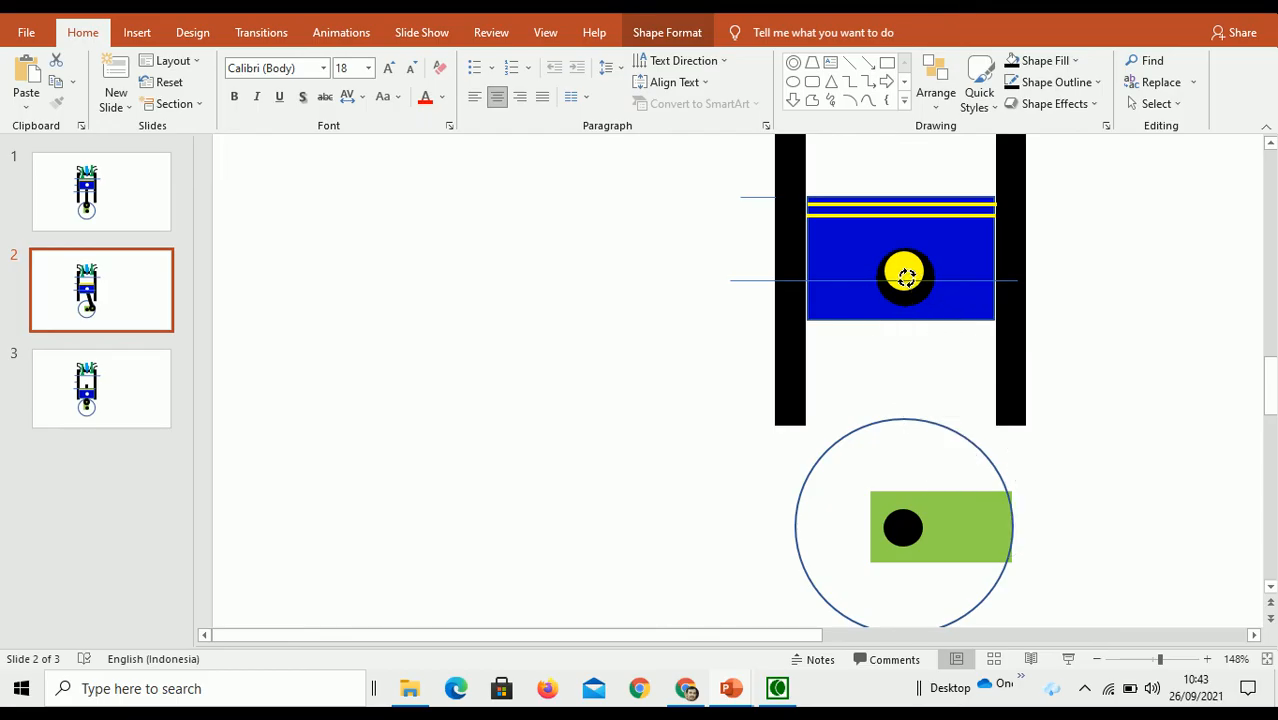
key(ctrl+z)
drag(905, 276, 905, 276)
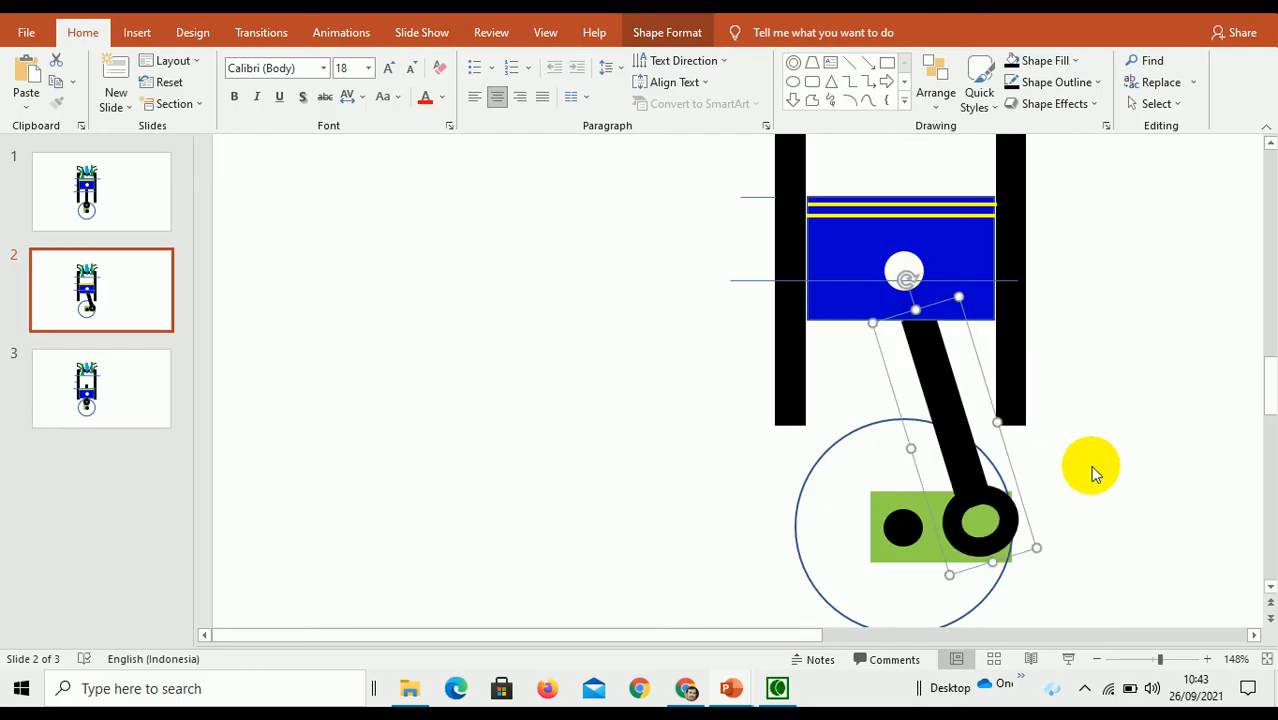
- Fine-tune the tilted connecting rod's vertical position so its ring stays over the outer end of the crank on slide 2
click(1067, 500)
click(1003, 535)
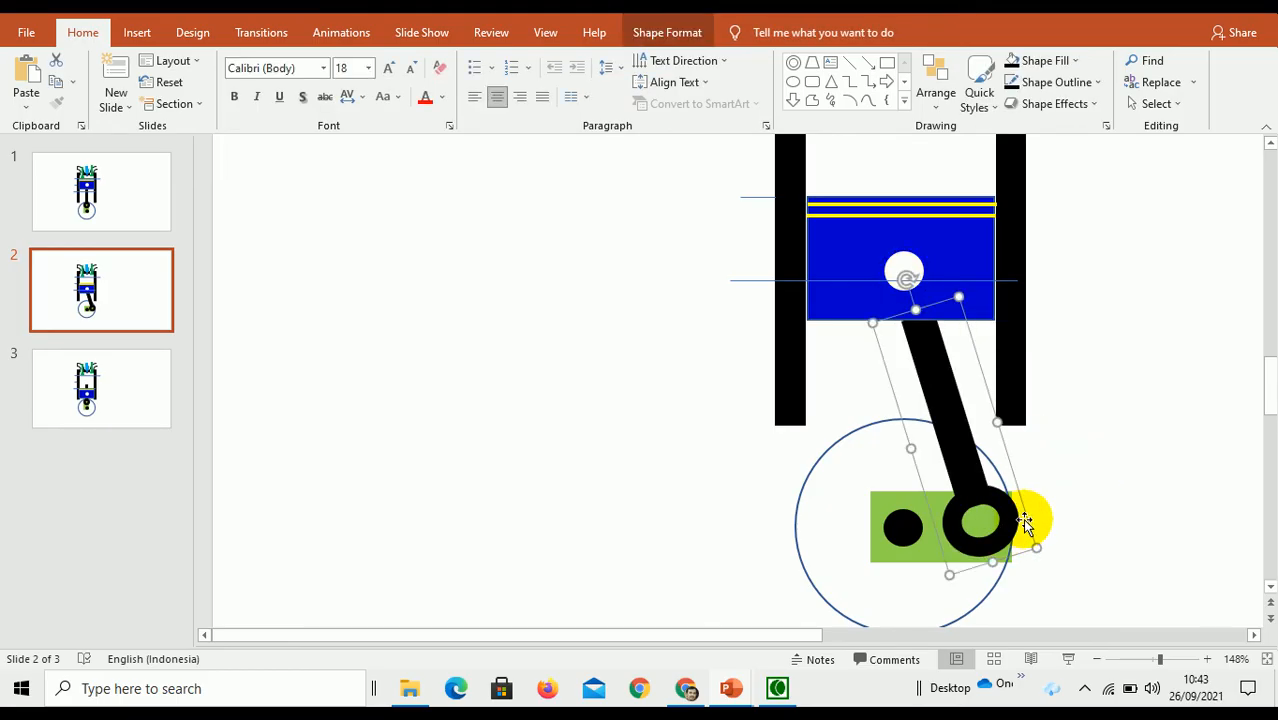
key(Down)
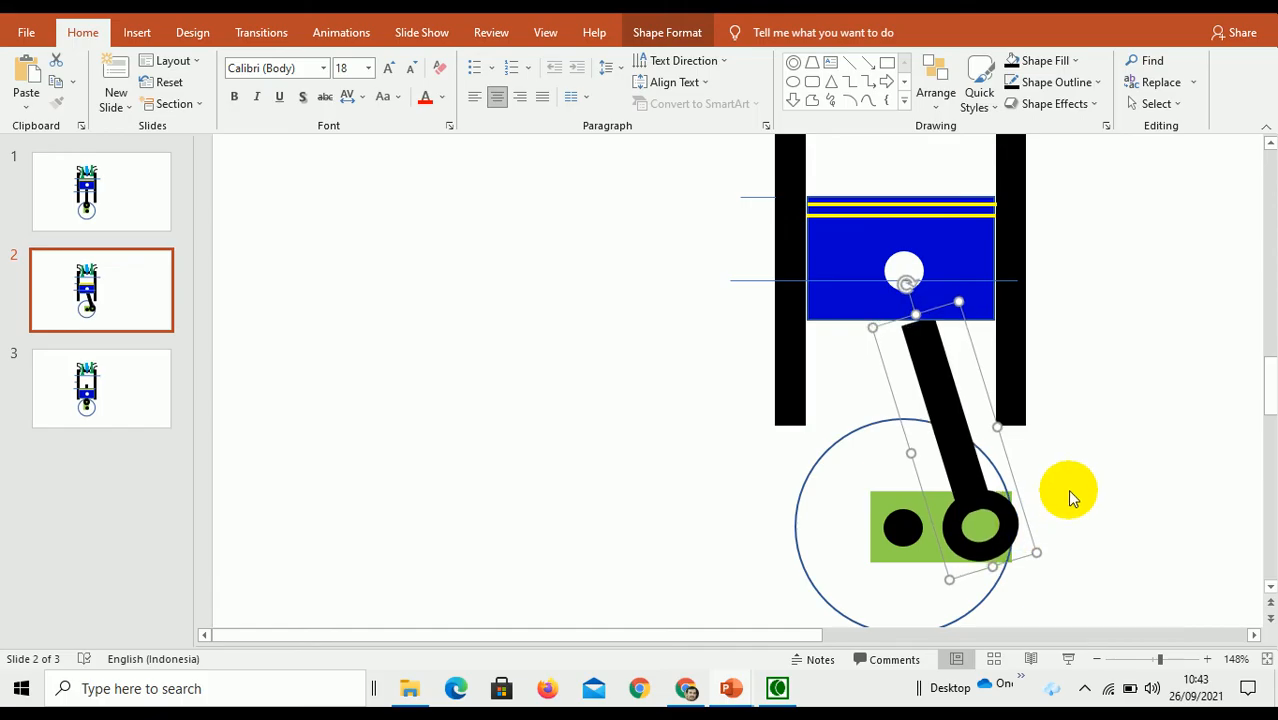
drag(970, 533, 970, 525)
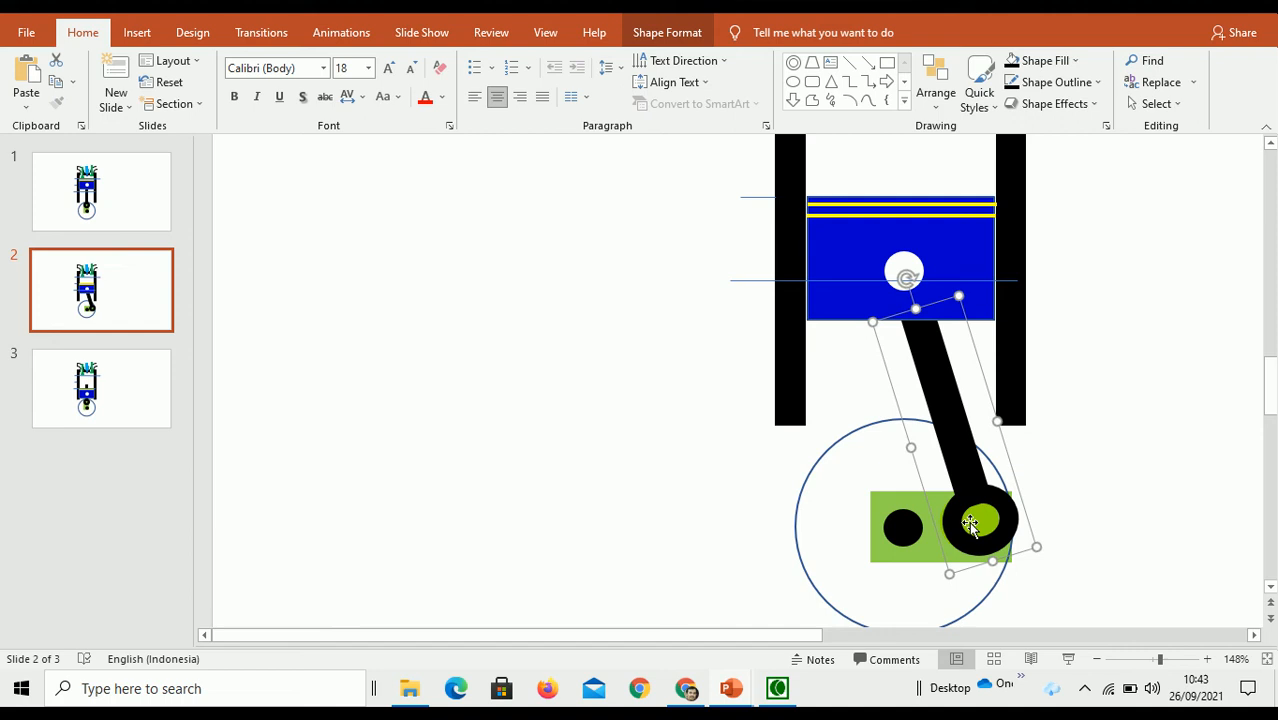
click(1113, 510)
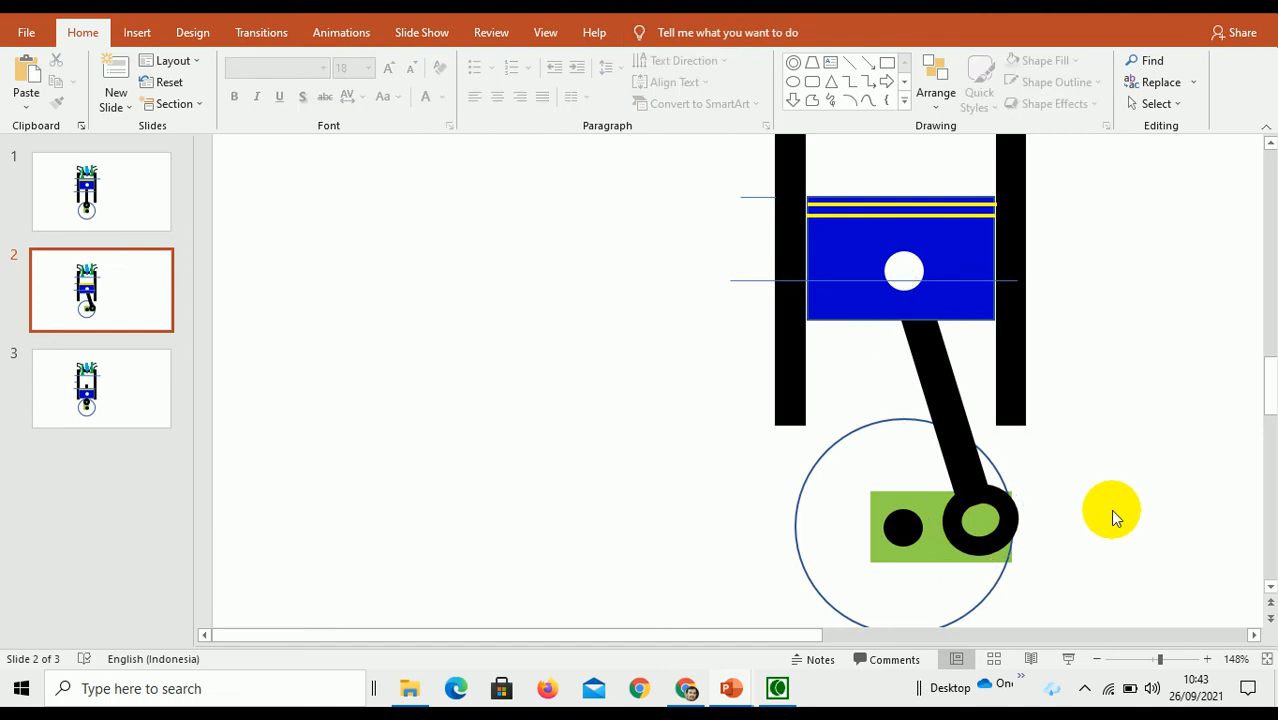
click(944, 557)
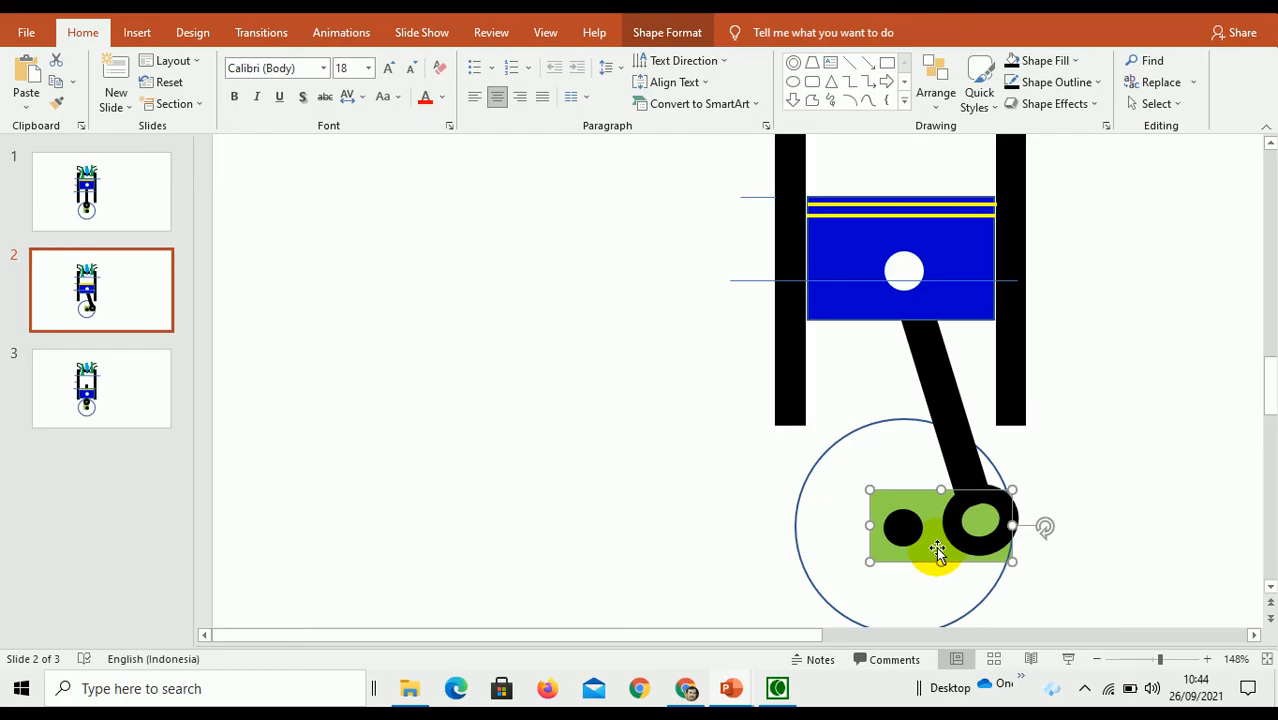
click(1135, 516)
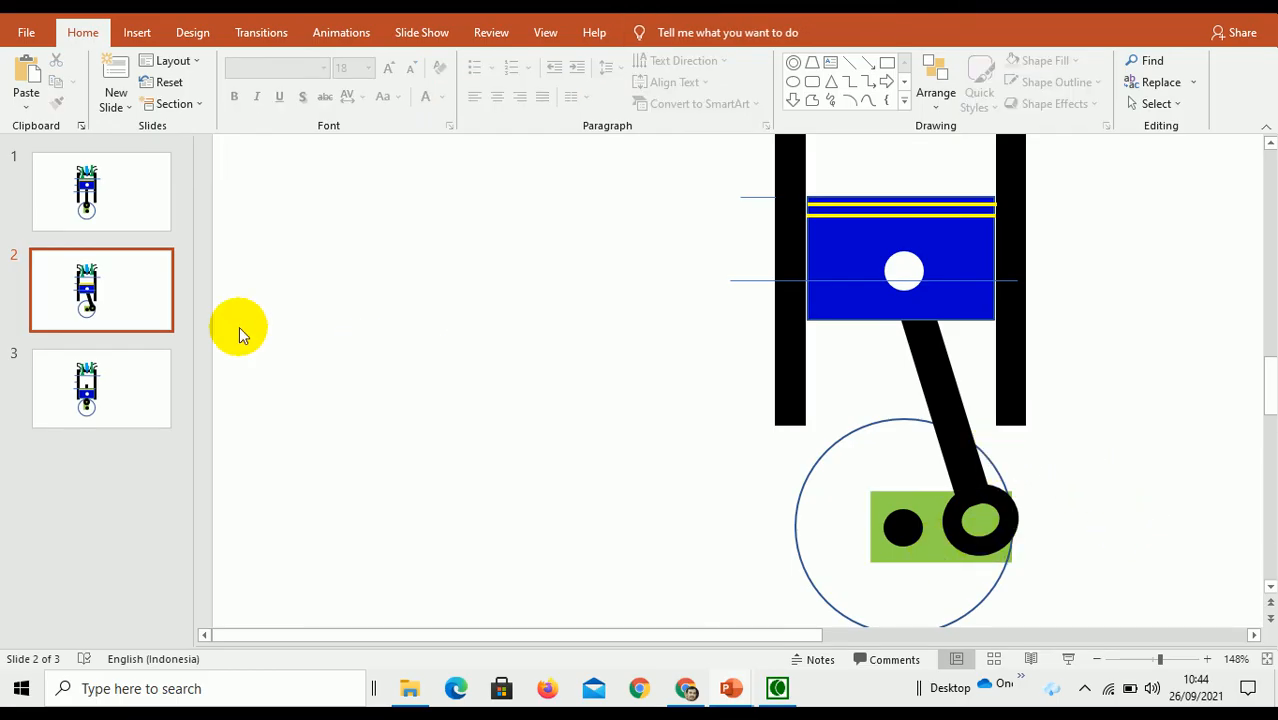
- On slide 3, move the green crank rectangle straight down until its lower edge meets the bottom of the circle
click(134, 371)
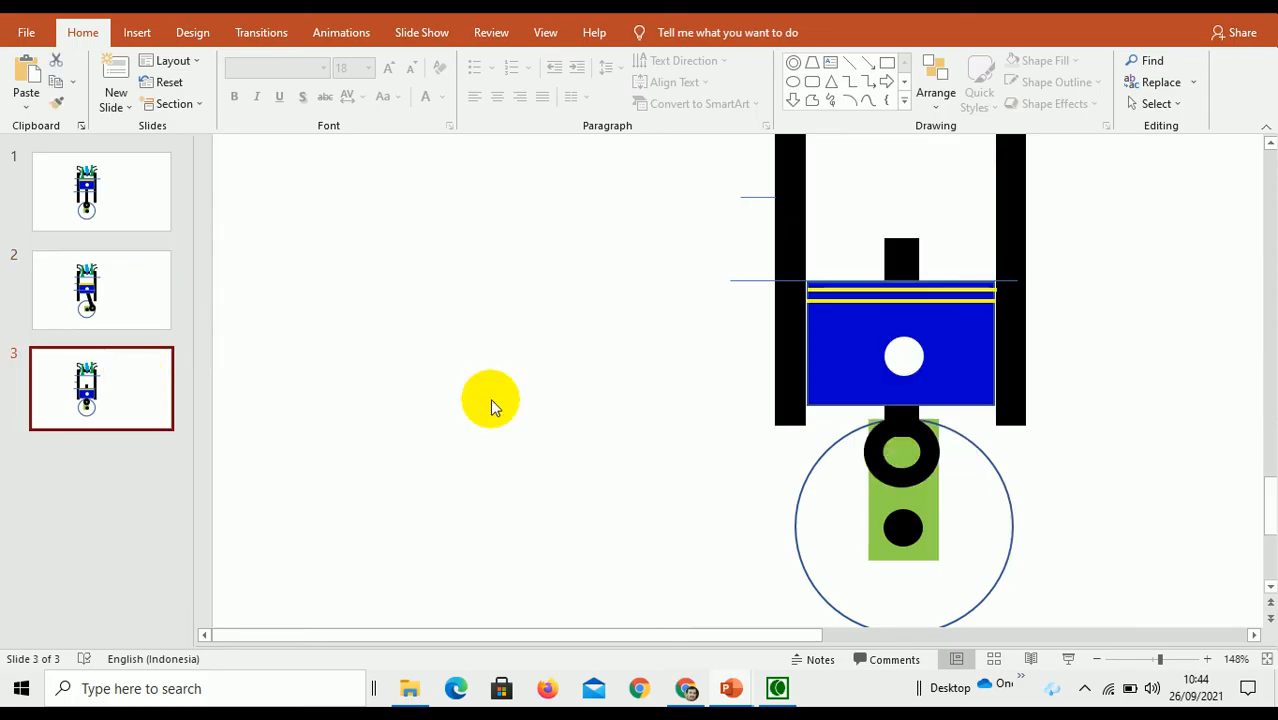
click(1270, 590)
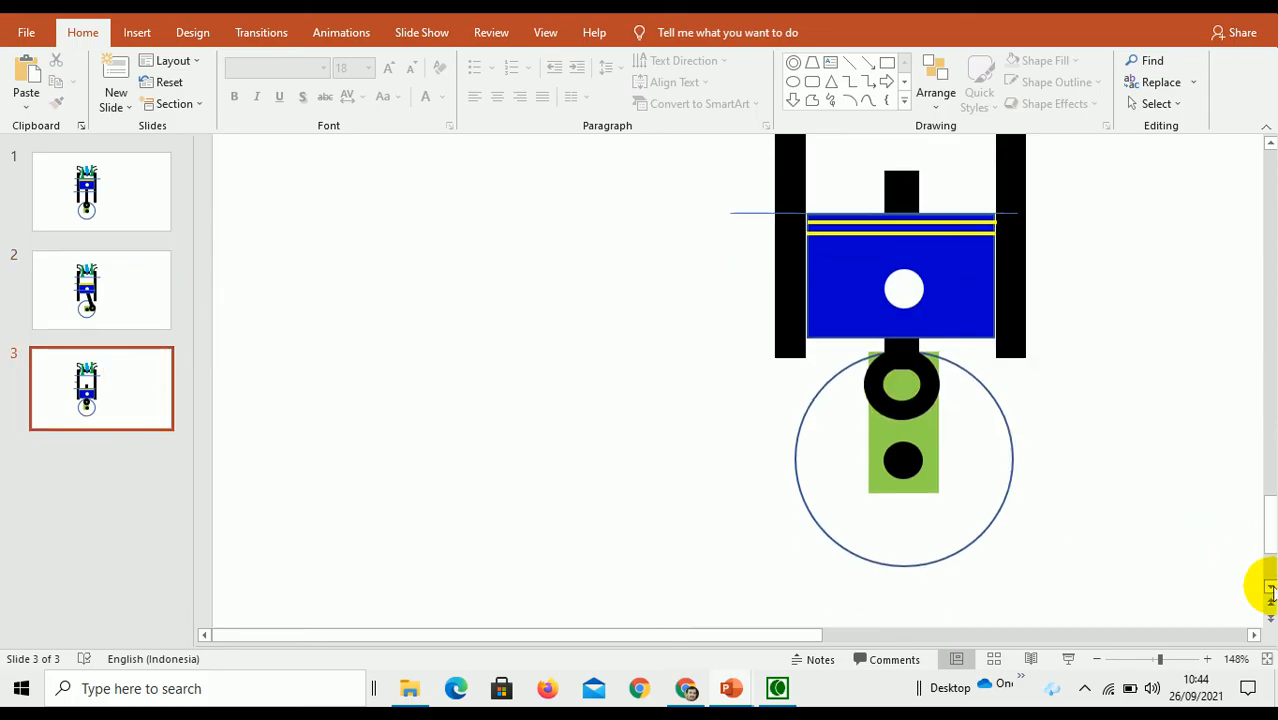
click(899, 491)
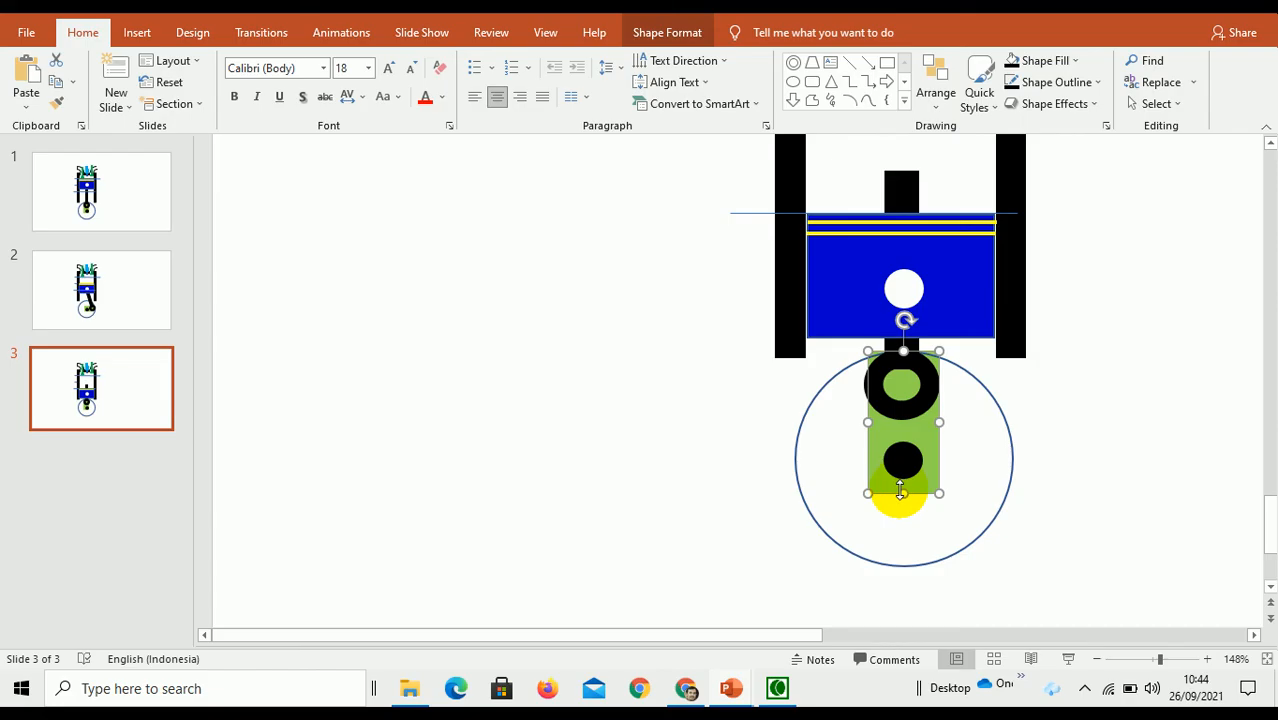
key(Down)
key(Down)
key(Down)
key(Down)
key(Down)
key(Down)
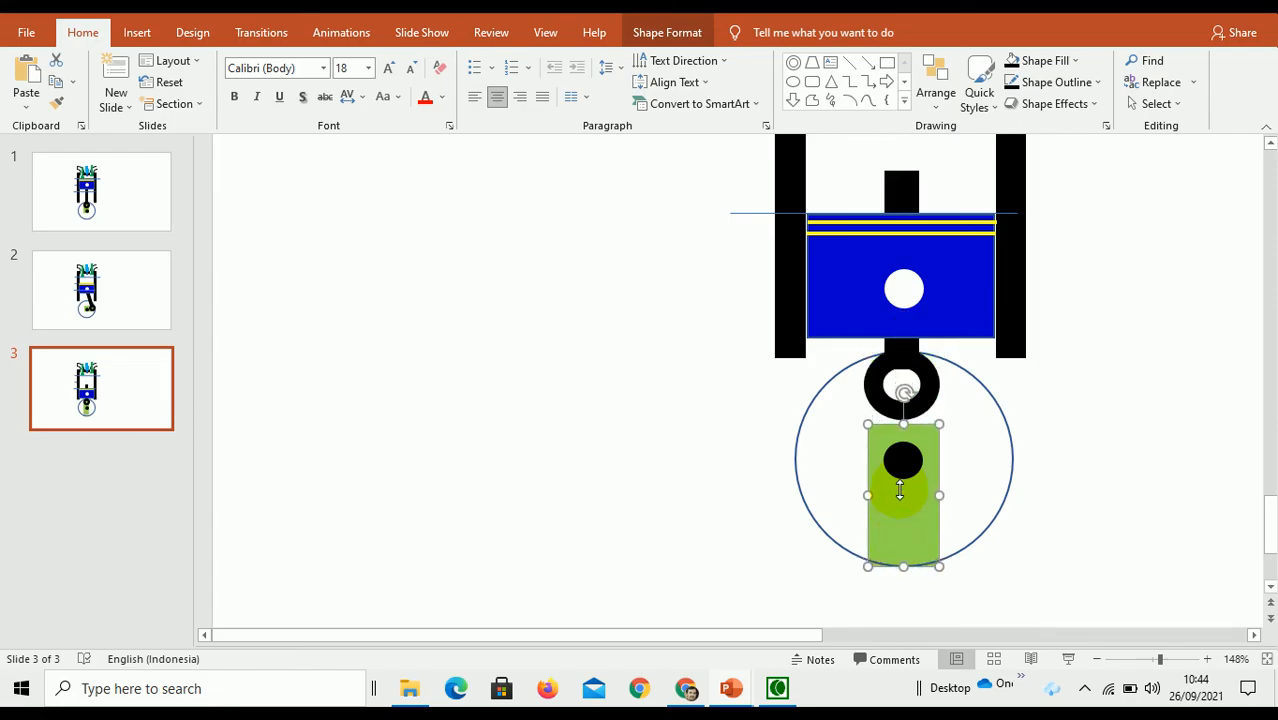
- Move the connecting rod on slide 3 straight down until its ring sits over the lower end of the green crank
click(904, 349)
key(Down)
key(Down)
key(Down)
key(Down)
key(Down)
key(Down)
key(Down)
key(Down)
key(Down)
key(Down)
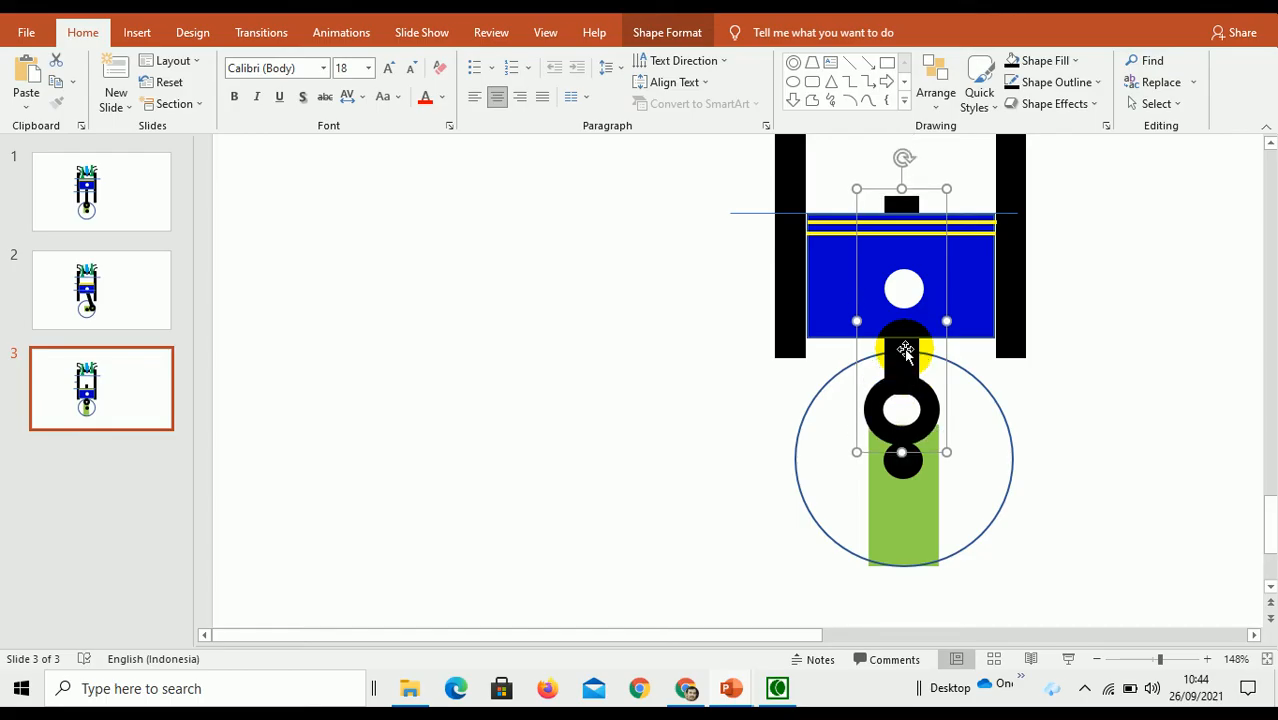
key(Down)
key(Down)
key(Down)
key(Down)
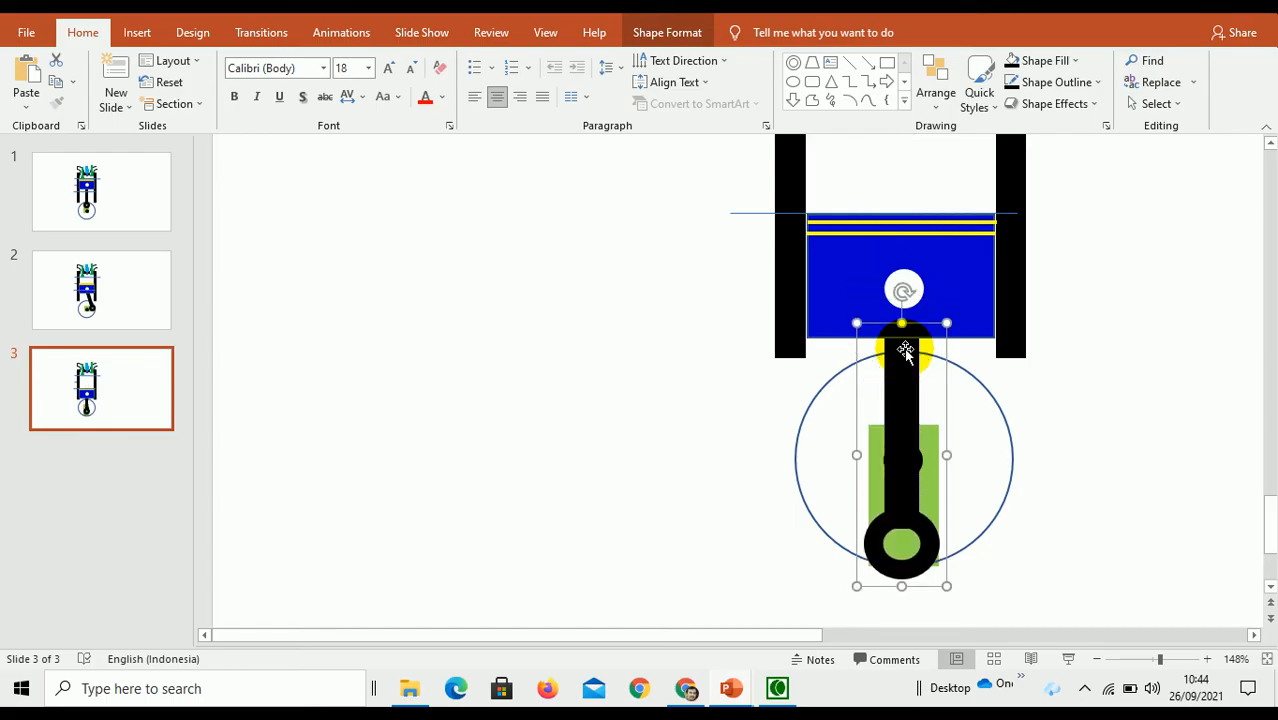
- Fine-tune the connecting rod on slide 3 slightly upward so its ring fits inside the lower edge of the crank circle
key(ctrl+Up)
key(ctrl+Up)
key(ctrl+Up)
key(ctrl+Up)
key(ctrl+Up)
key(ctrl+Up)
key(ctrl+Up)
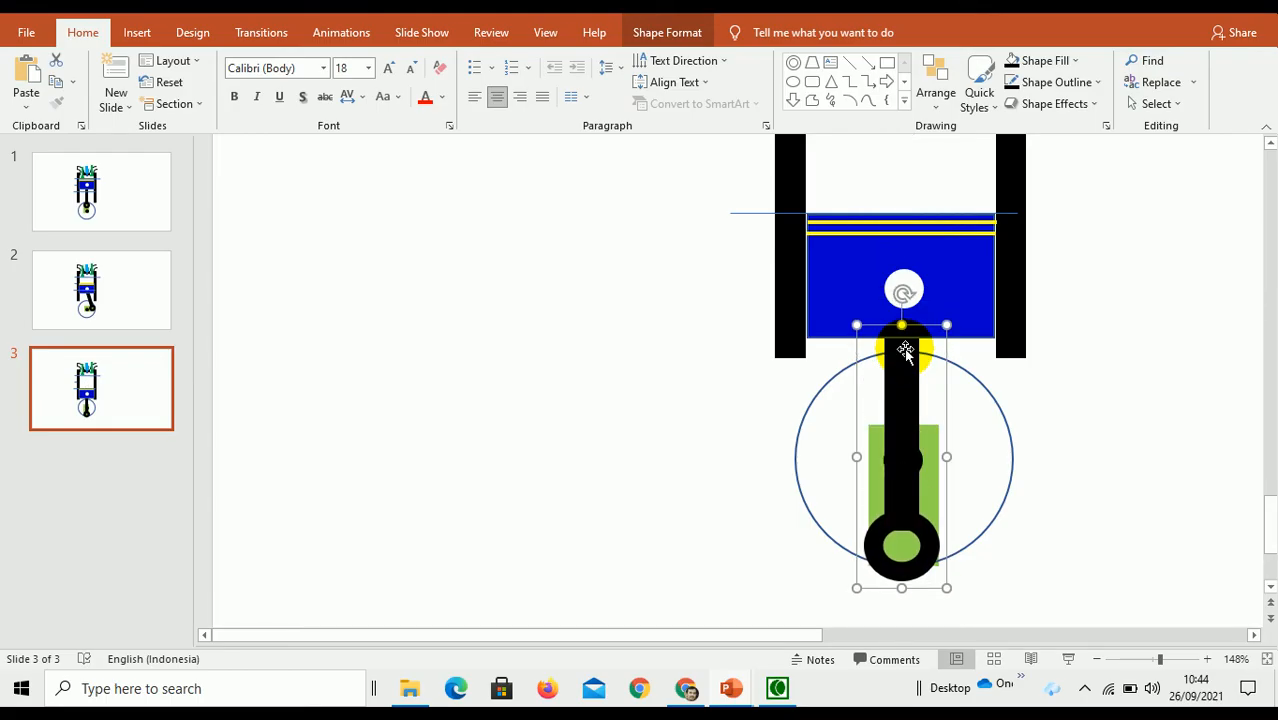
key(ctrl+Up)
key(ctrl+Up)
key(ctrl+Up)
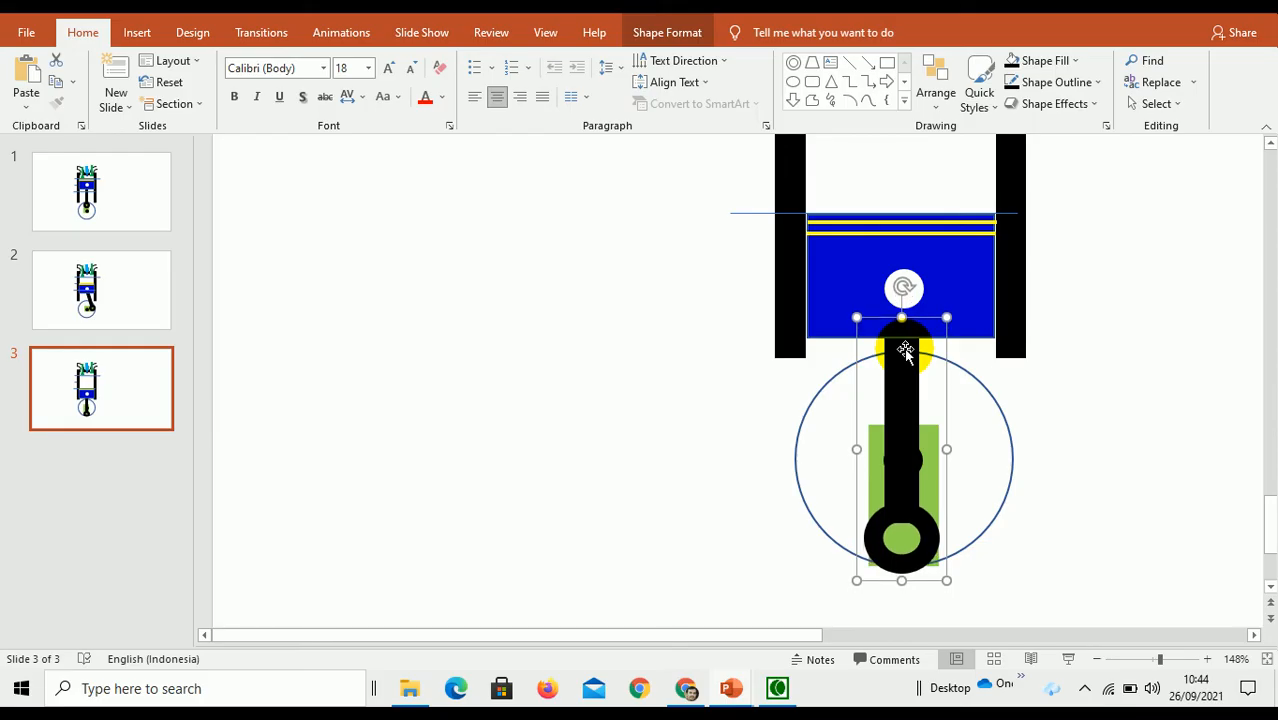
key(ctrl+Up)
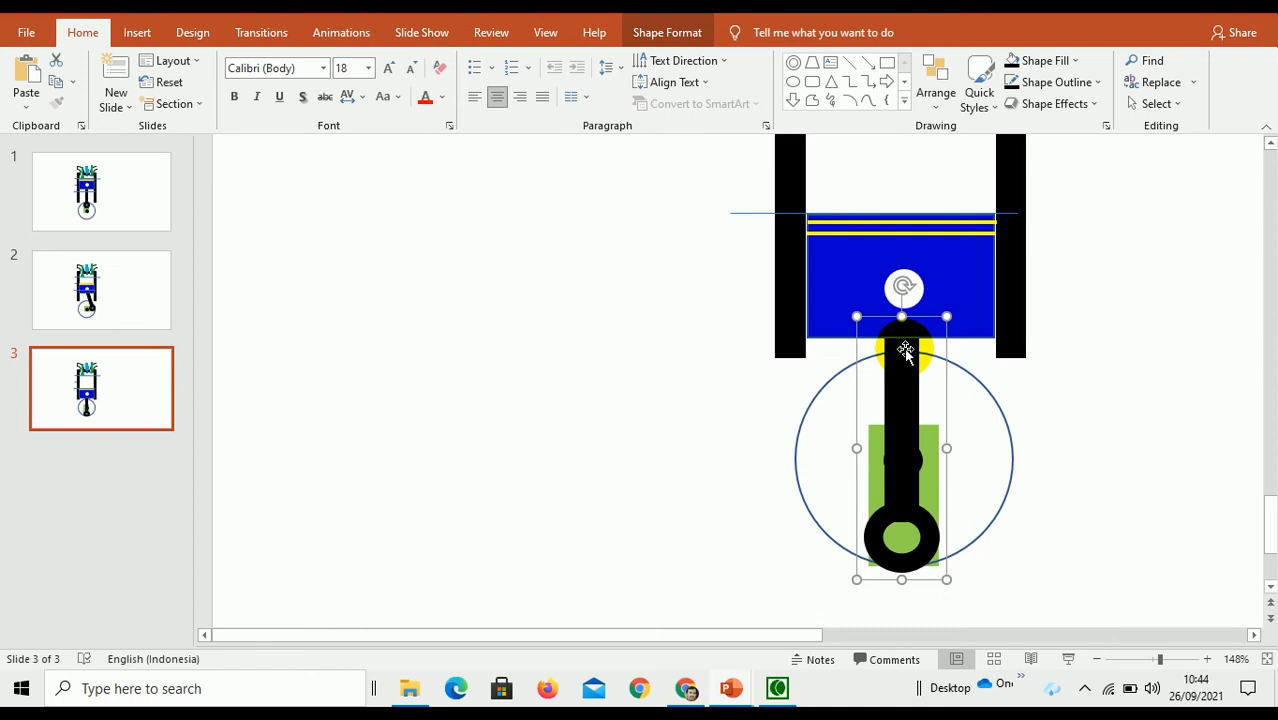
key(ctrl+Up)
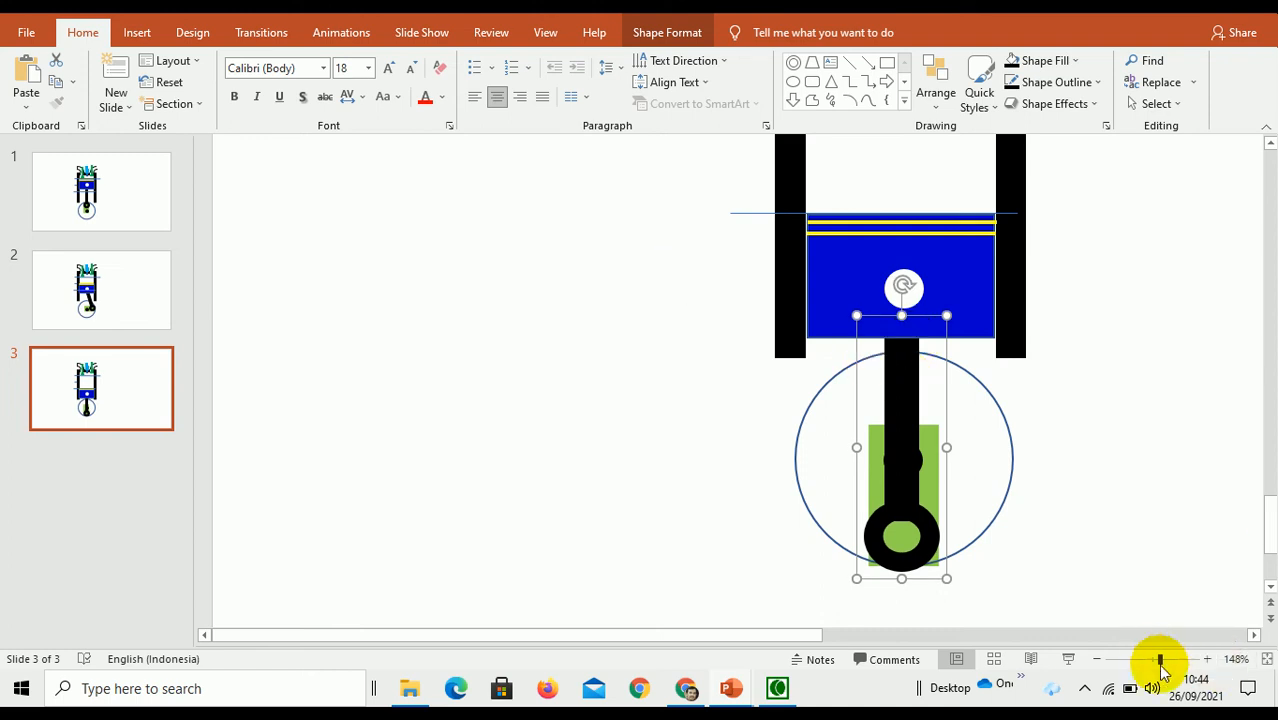
- Review slides 1 to 3, copy slide 2 and paste the copy after slide 3 as slide 4
drag(1161, 659, 1148, 659)
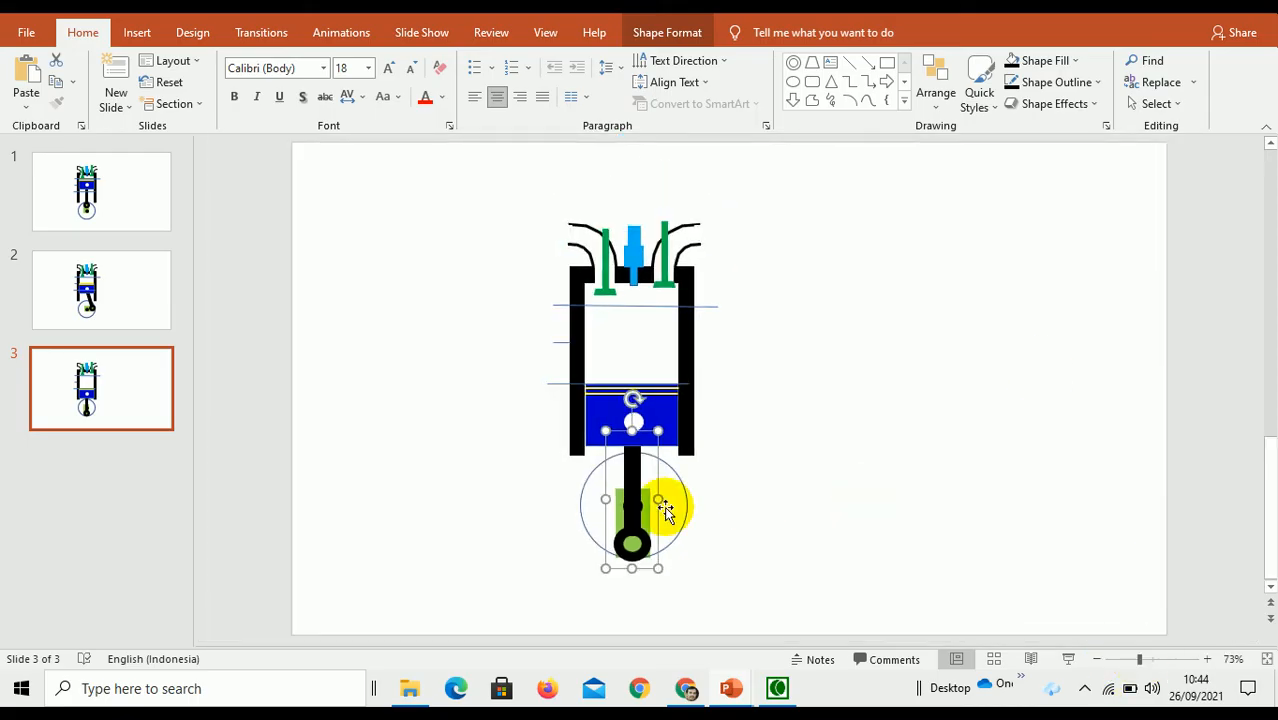
click(140, 198)
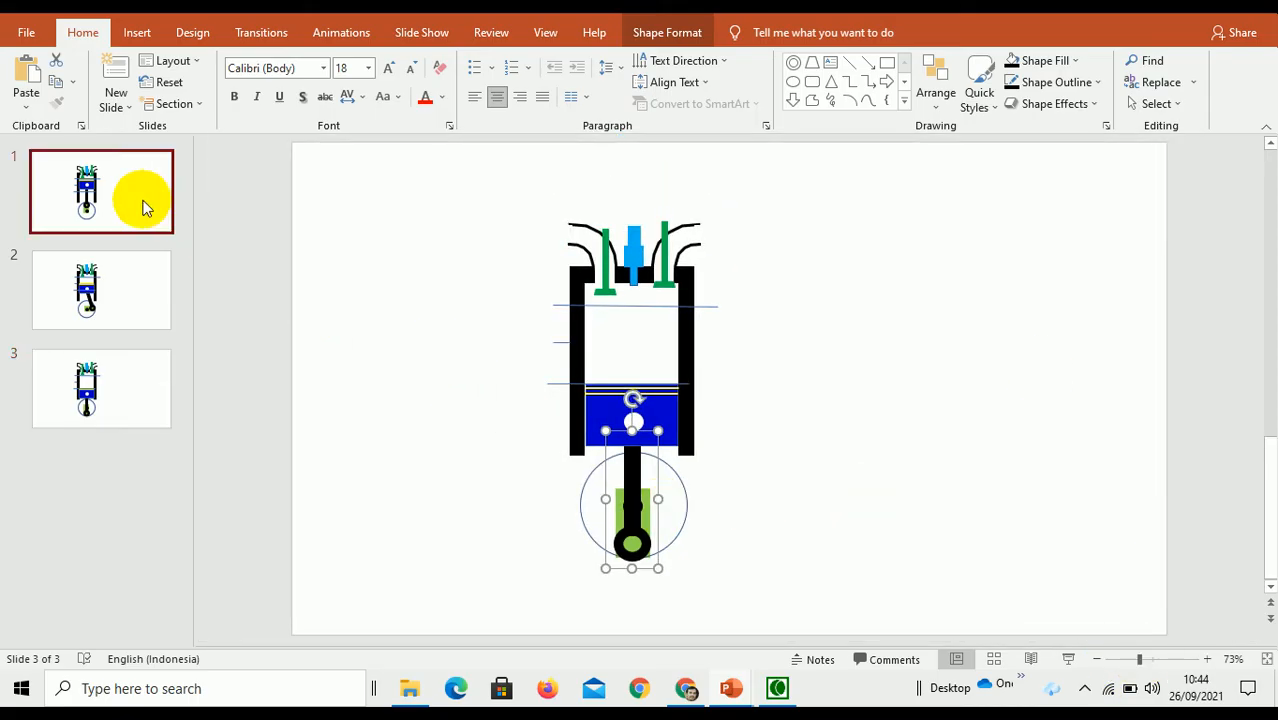
click(131, 284)
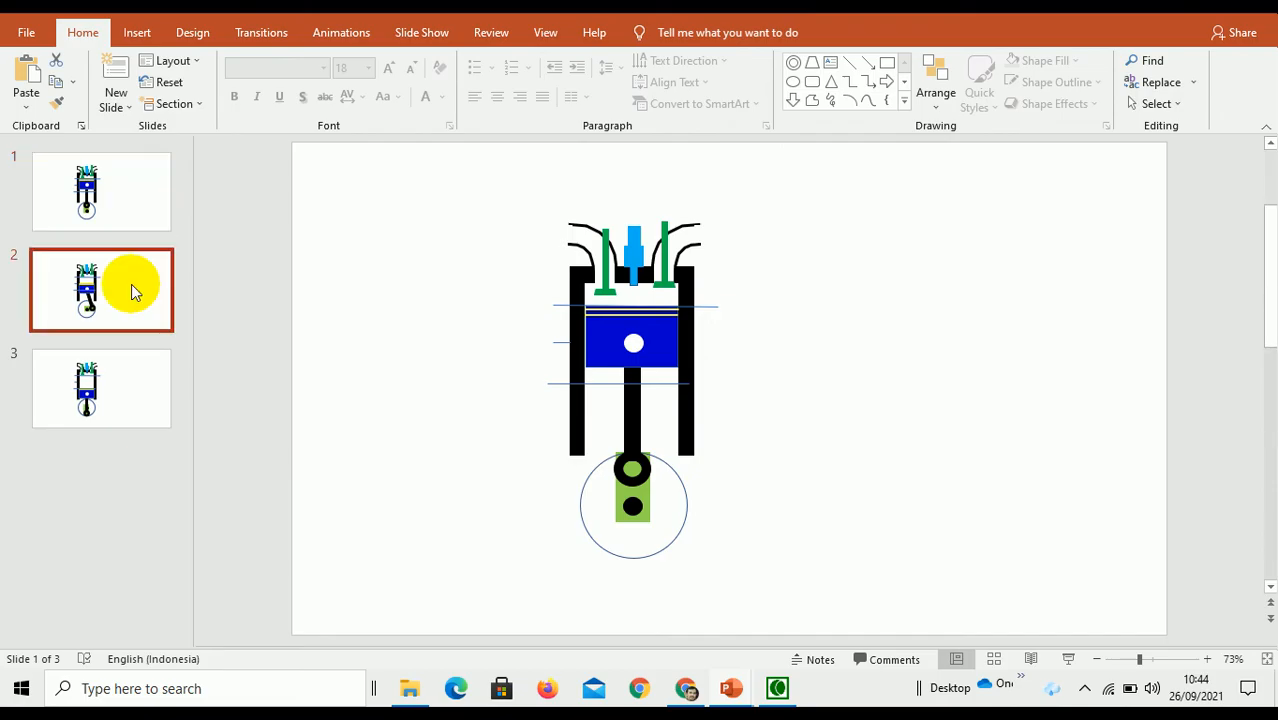
click(135, 368)
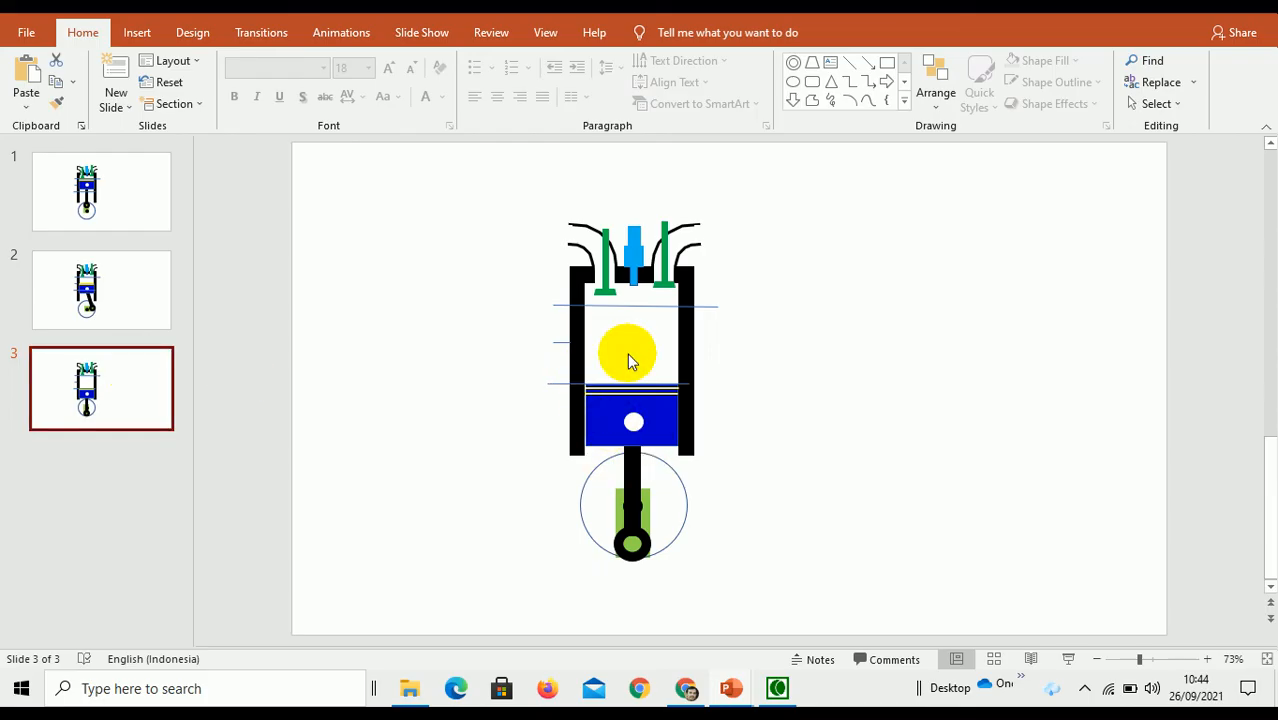
click(113, 305)
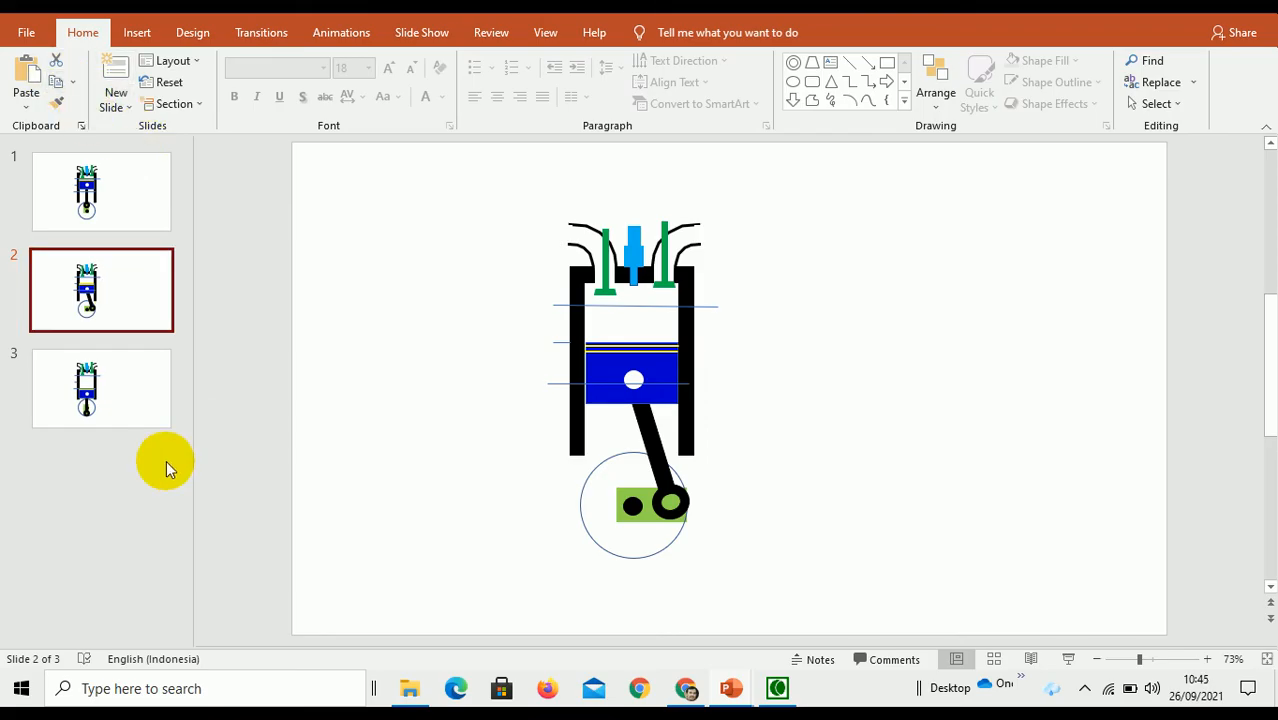
click(131, 456)
click(26, 92)
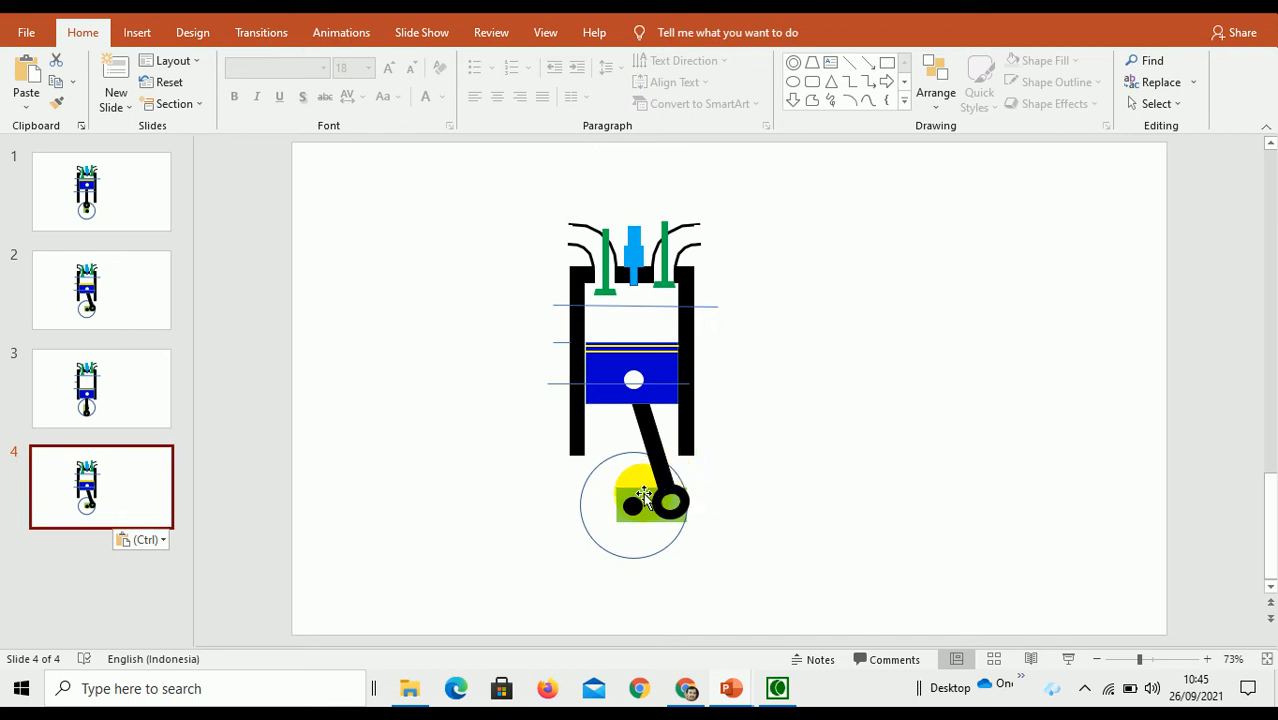
- On slide 4, move the green crank rectangle horizontally to the left until its outer edge meets the circle's left side
click(643, 497)
click(1161, 658)
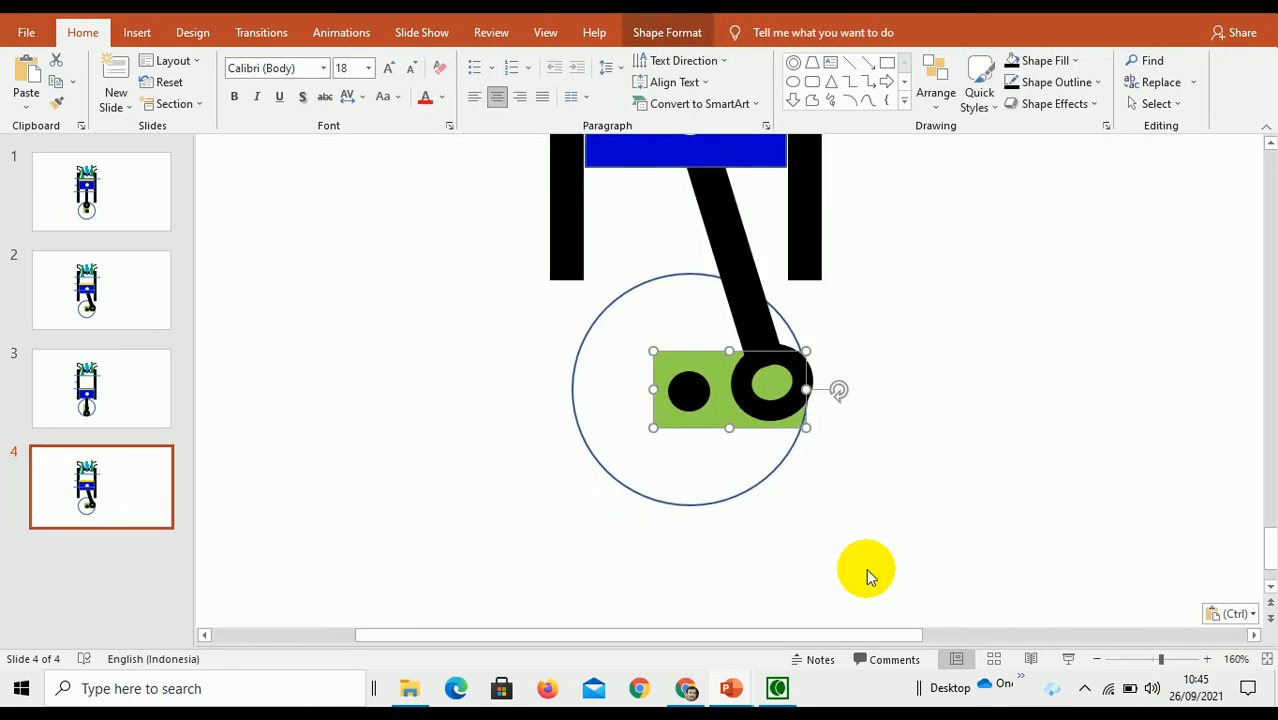
key(Left)
key(Left)
key(Left)
key(Left)
key(Left)
key(Left)
key(Left)
key(Left)
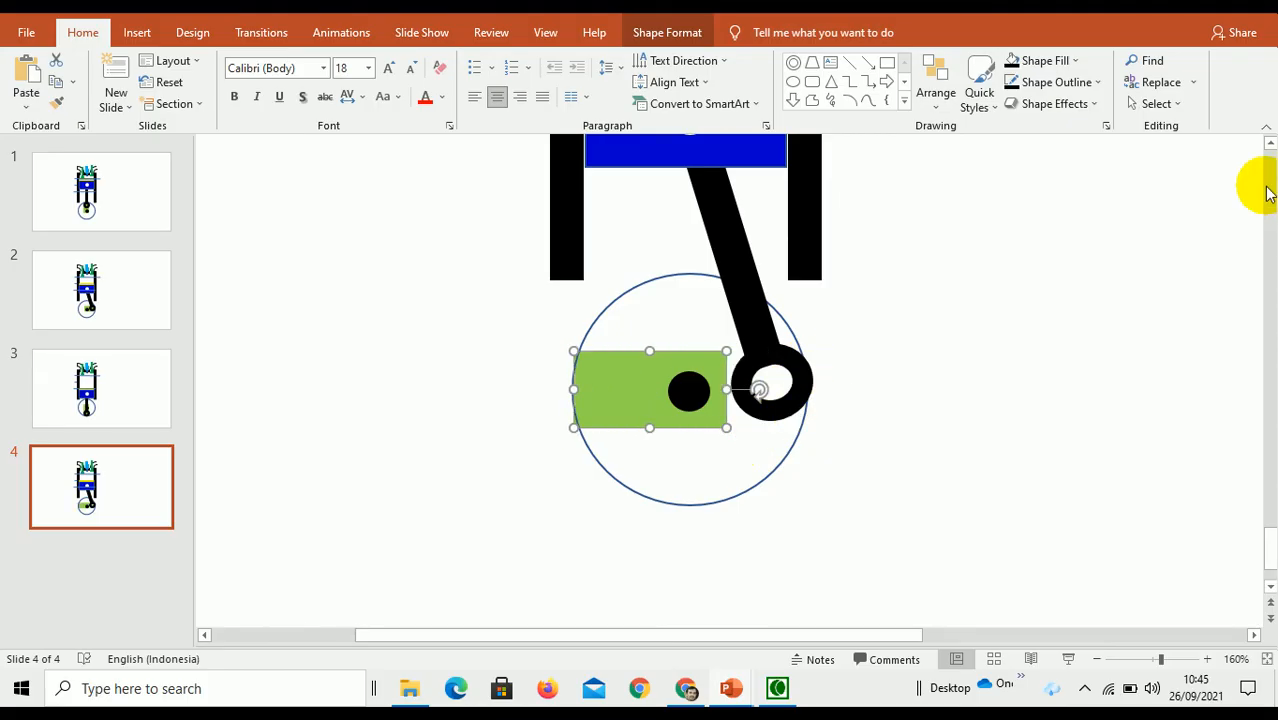
- Tilt the connecting rod on slide 4 the opposite way and place its ring over the crank's left end
click(1268, 144)
click(1268, 144)
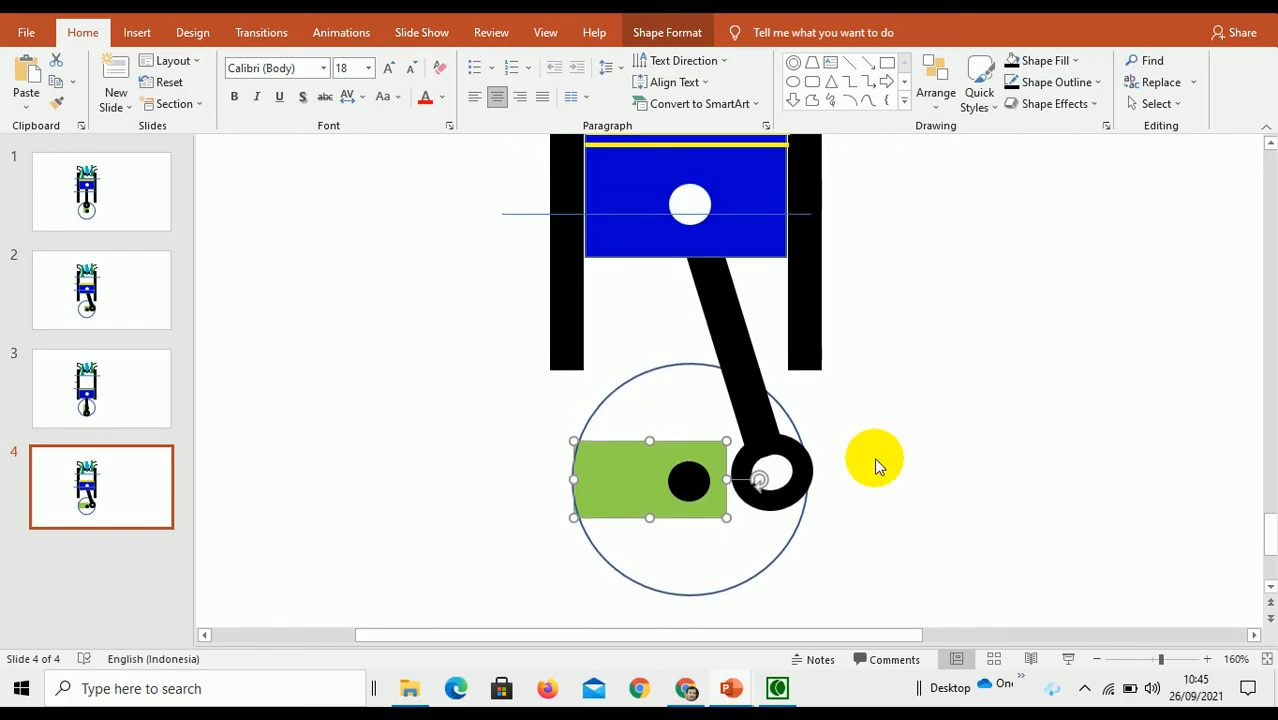
click(799, 458)
drag(800, 474, 780, 254)
drag(767, 345, 658, 339)
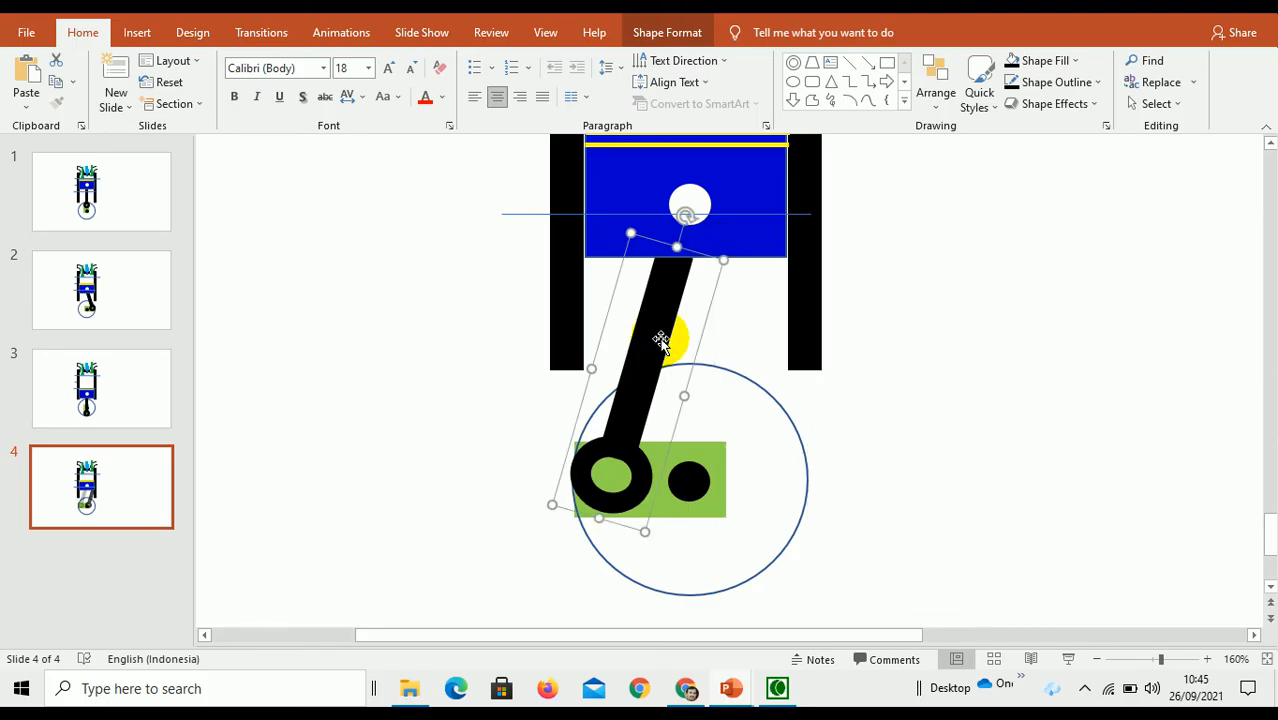
- Step through slides 1 to 4 to check the sequence of piston, connecting rod and crank positions
click(1148, 660)
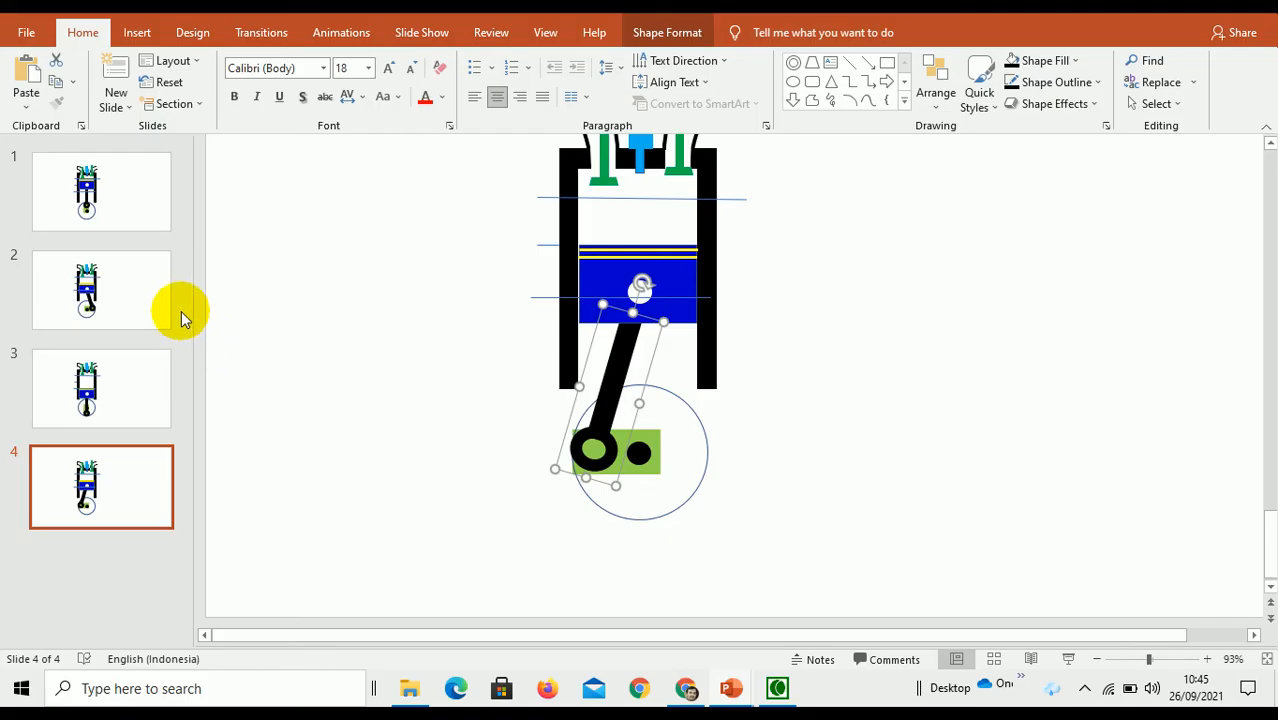
click(133, 193)
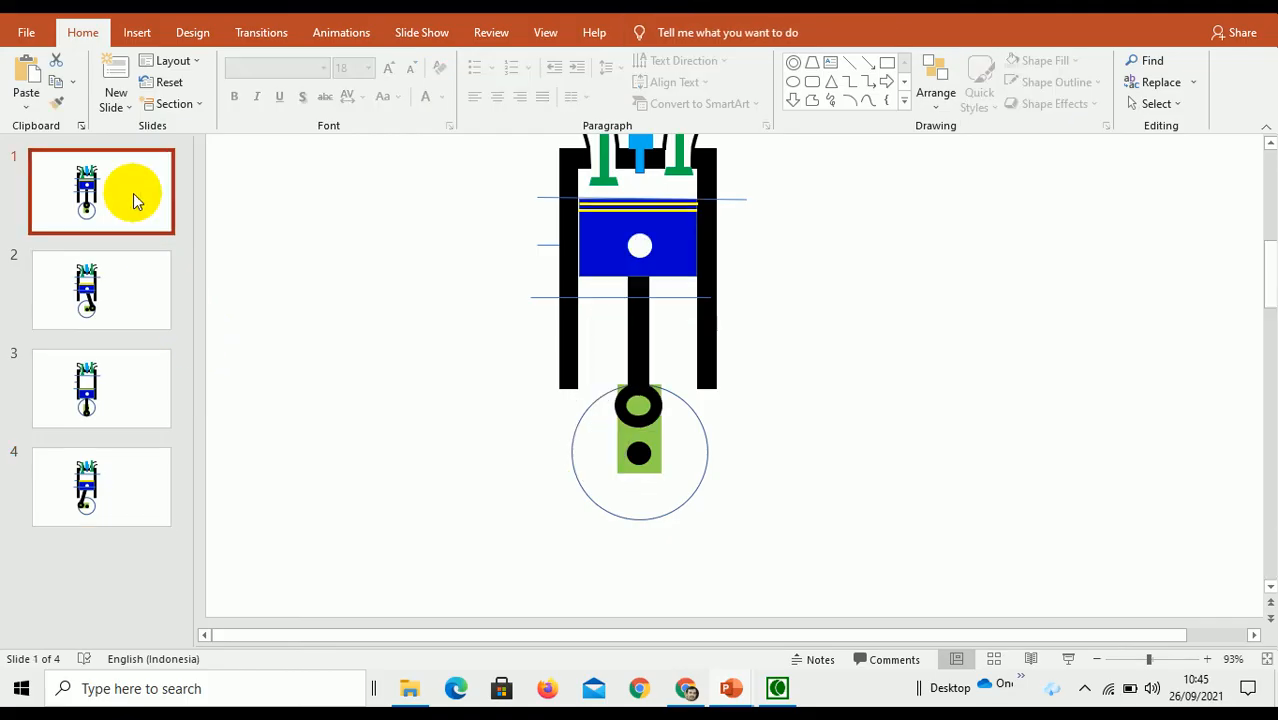
click(137, 274)
click(137, 385)
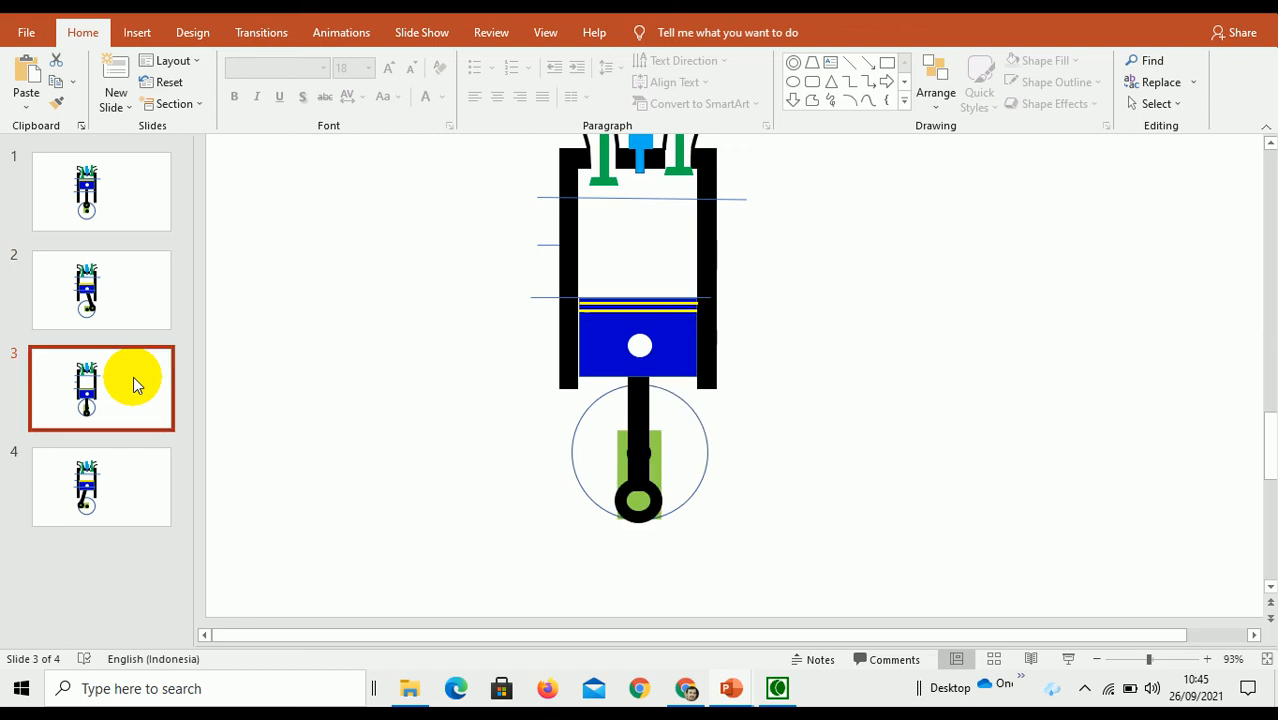
click(111, 470)
click(103, 405)
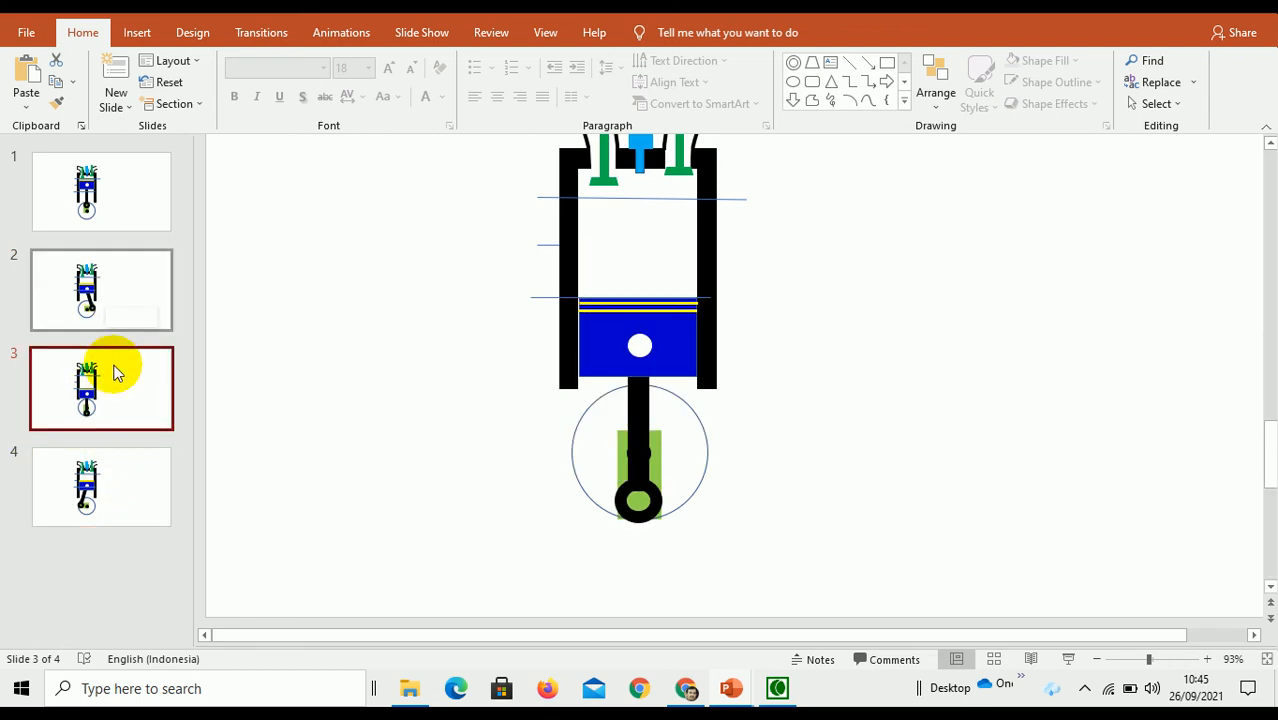
click(114, 200)
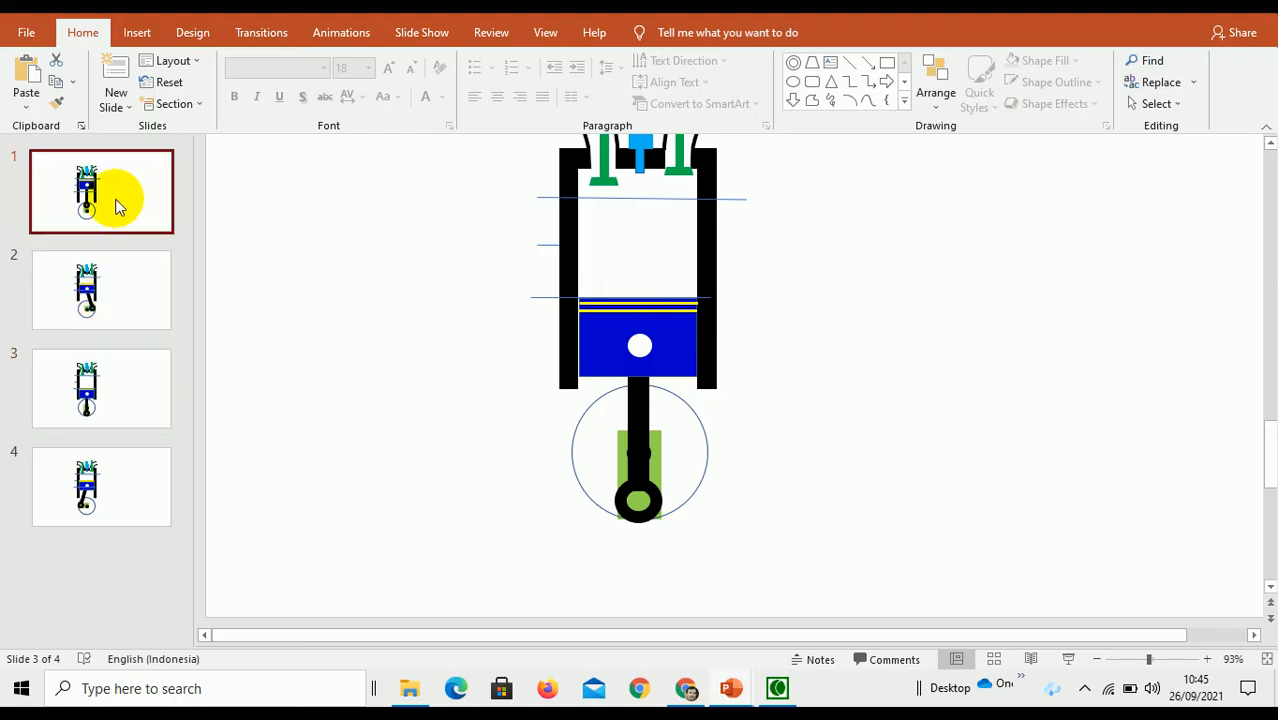
click(124, 275)
click(128, 380)
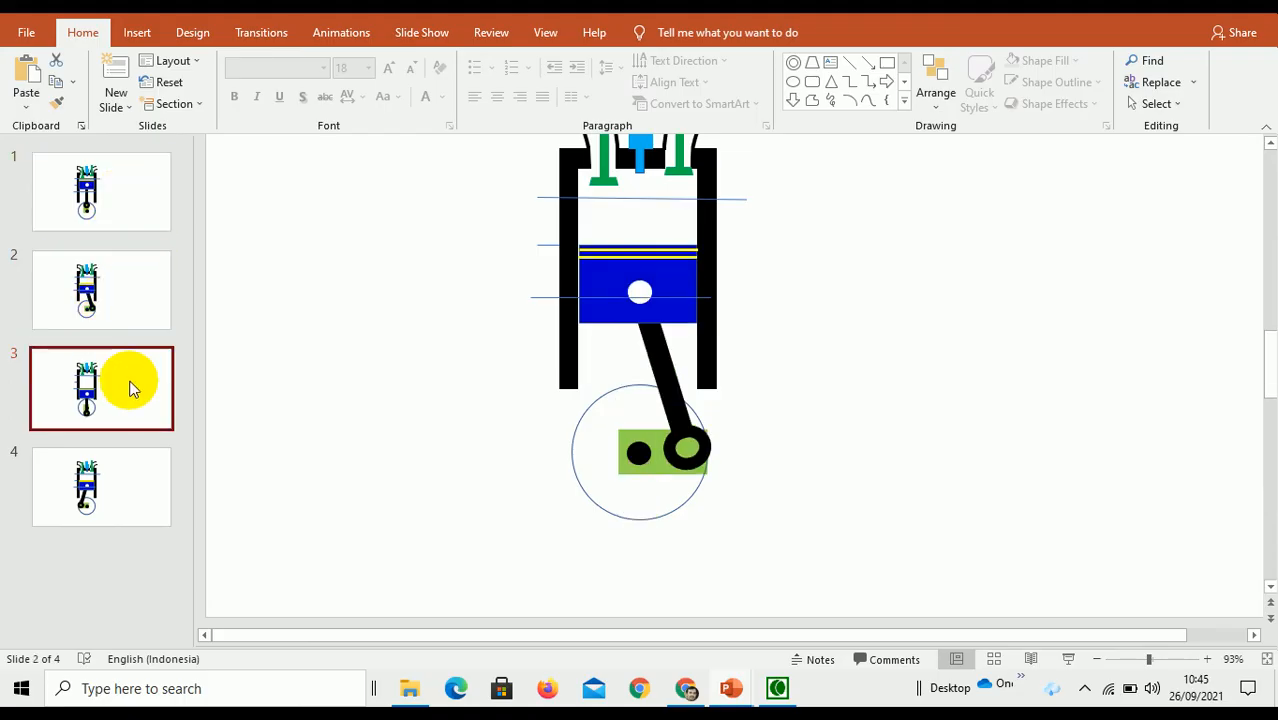
click(120, 482)
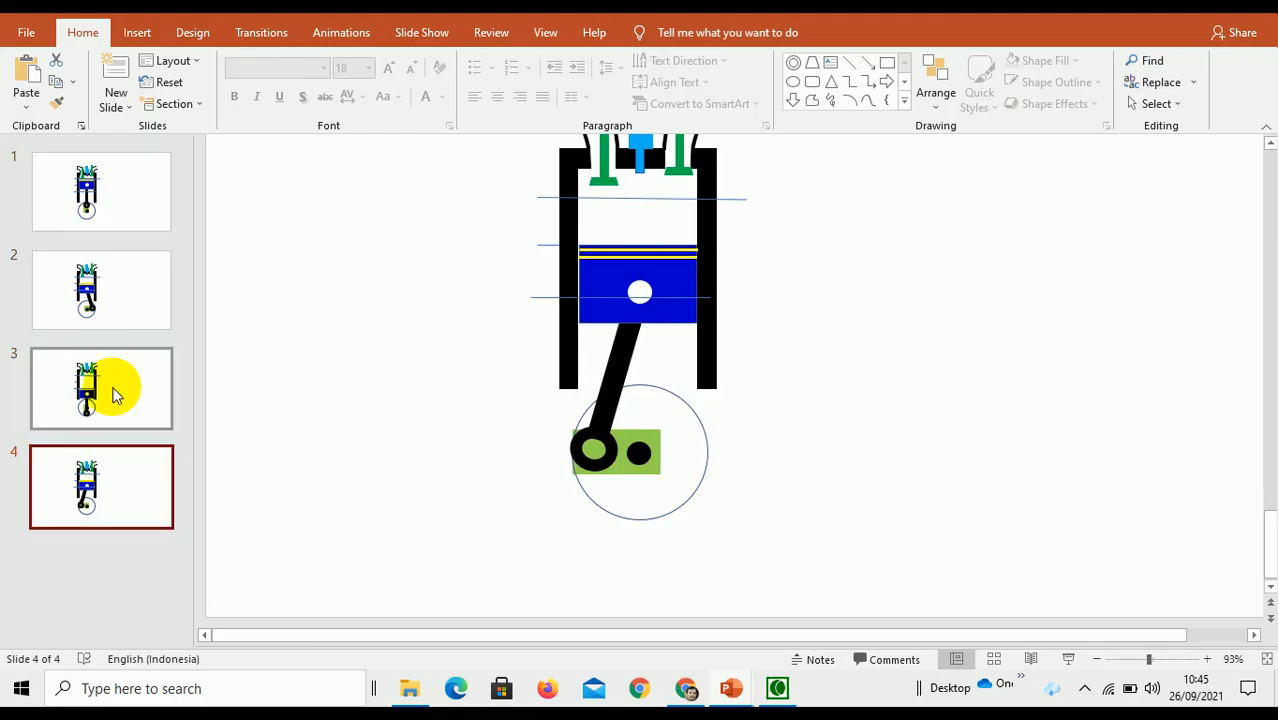
click(119, 195)
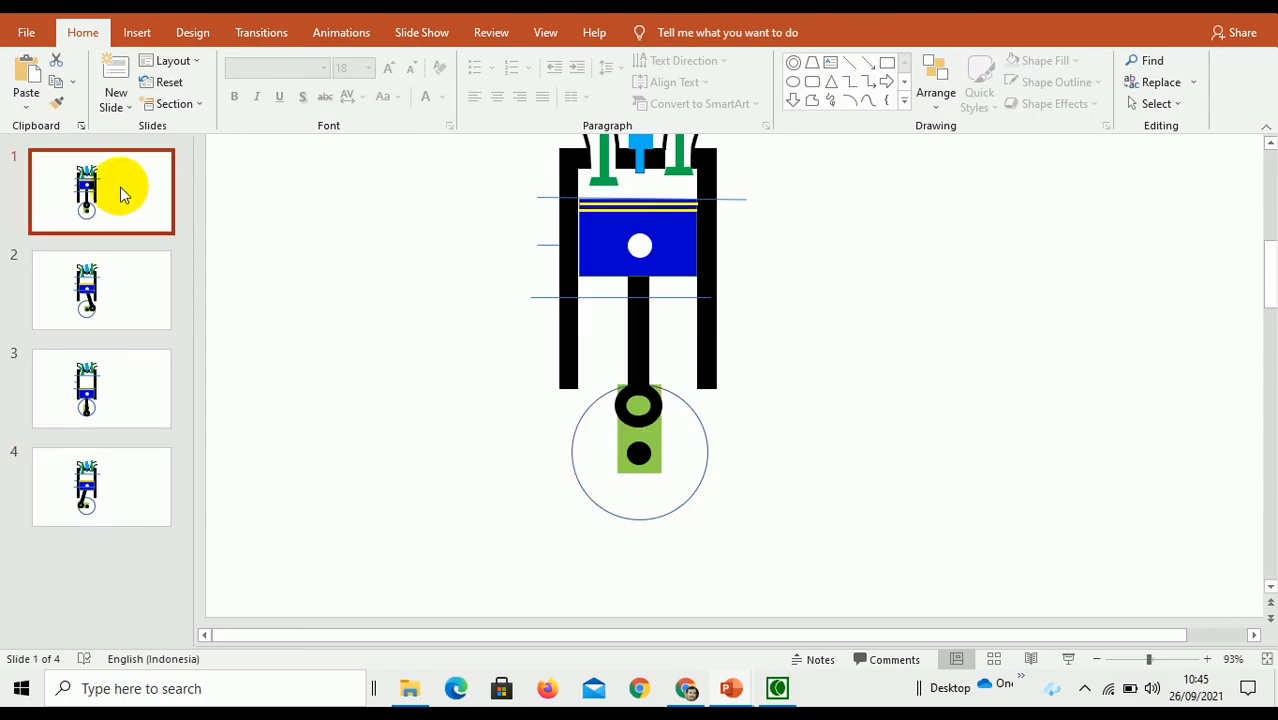
click(1270, 143)
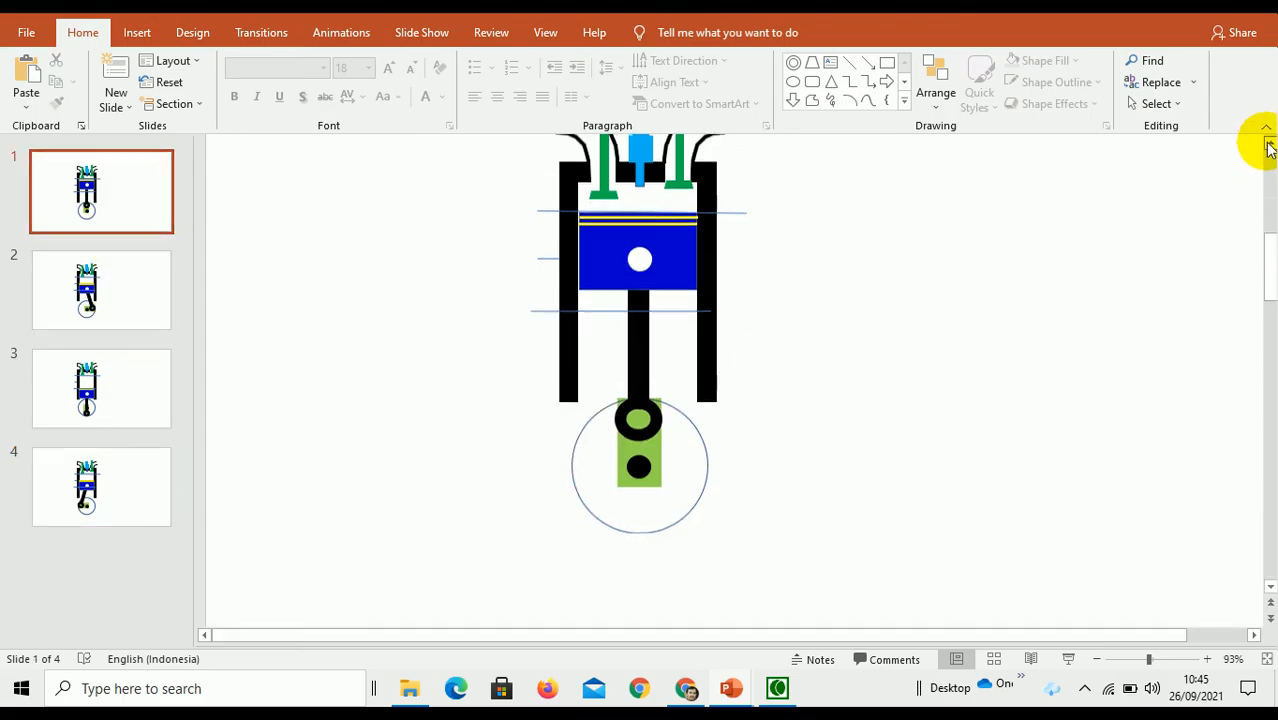
click(1270, 146)
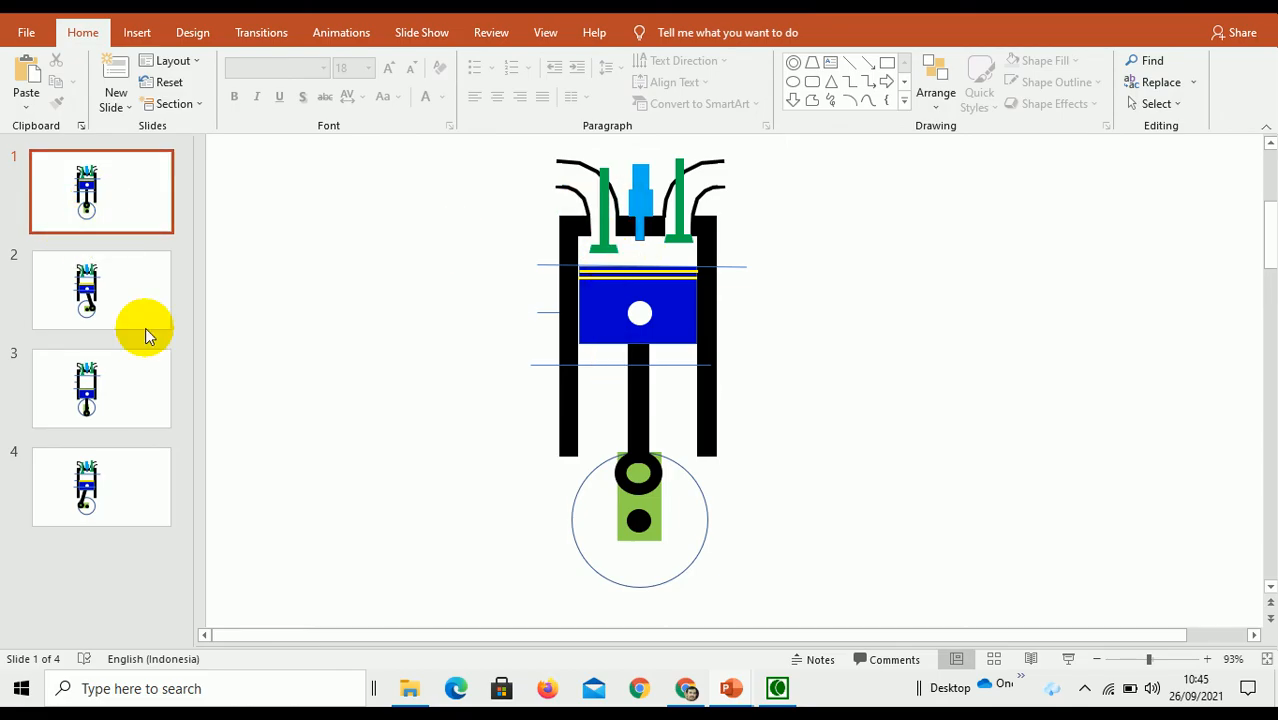
- On slide 3, raise the left green valve to the closed position, level with the right valve
click(100, 288)
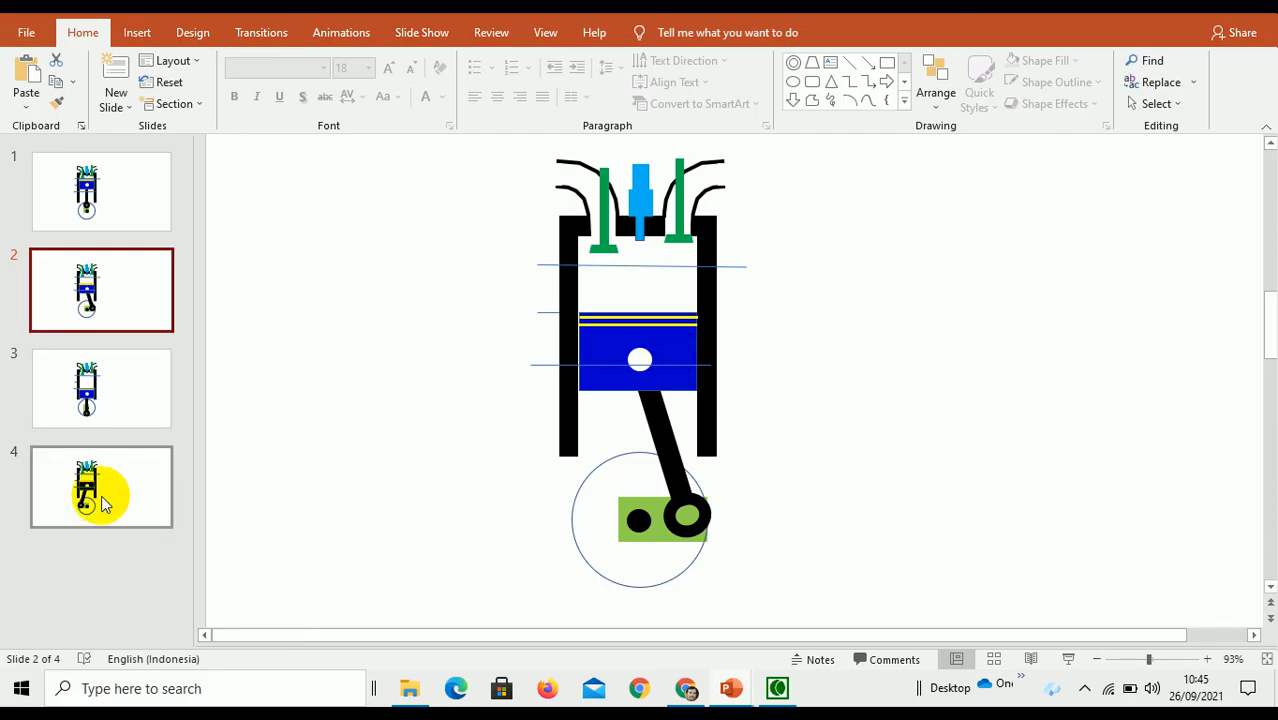
click(132, 381)
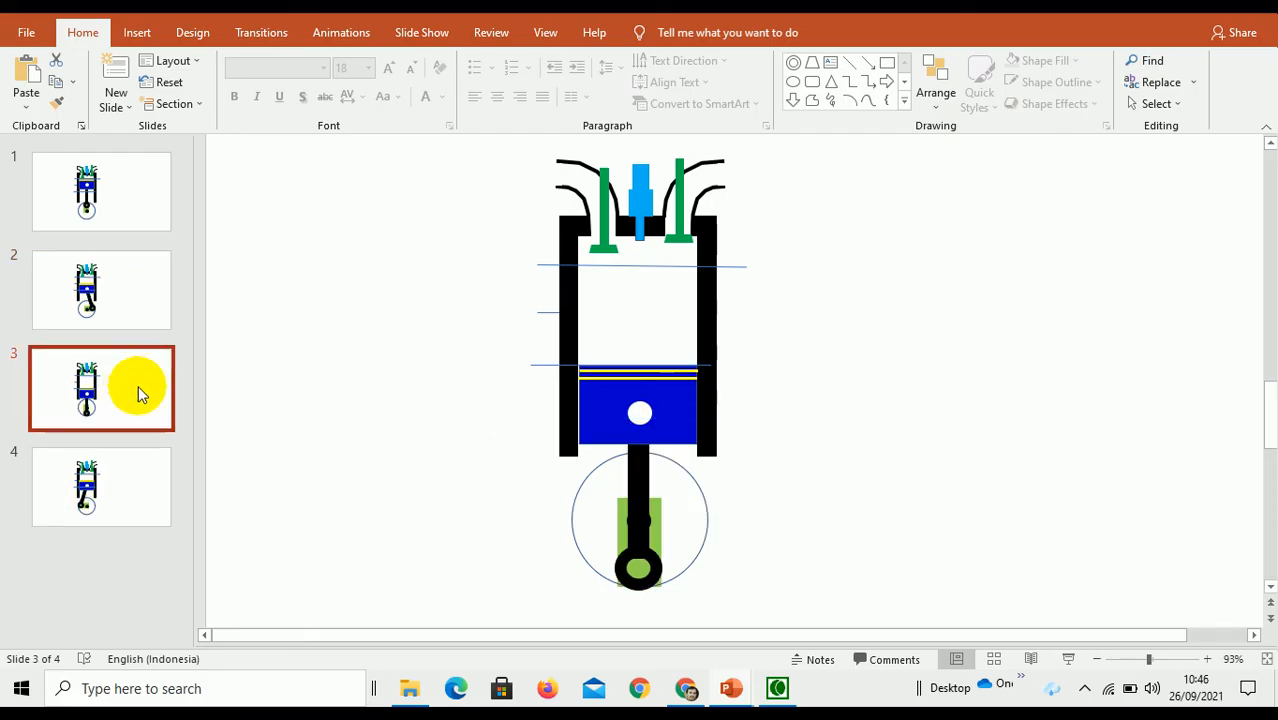
click(608, 252)
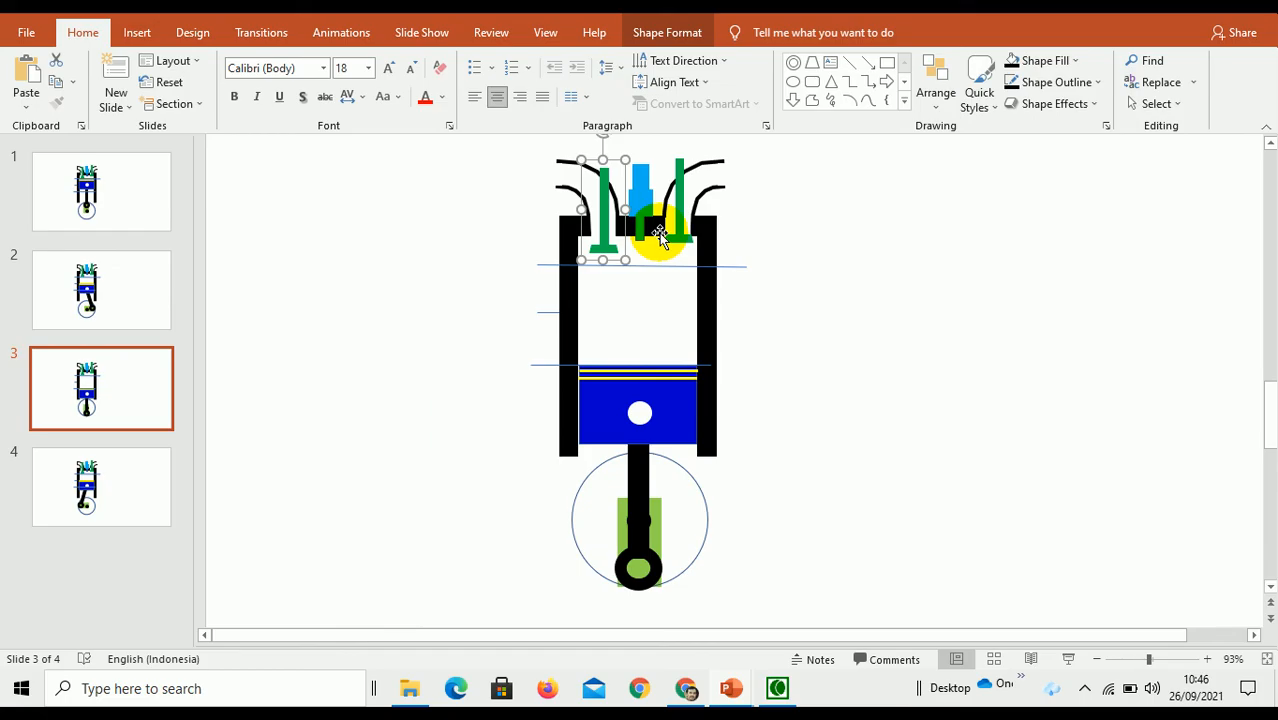
key(Up)
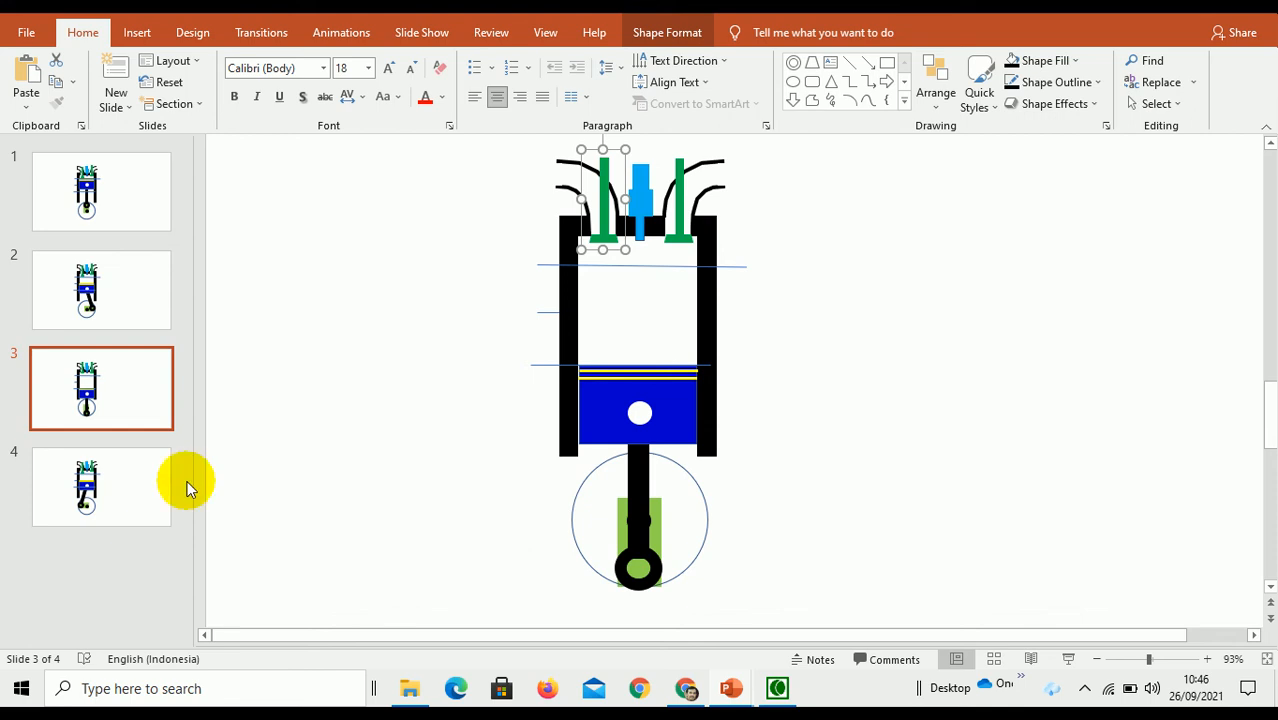
- Replace the lowered left green valve on slide 4 with a copy of the closed left valve from slide 3
click(116, 487)
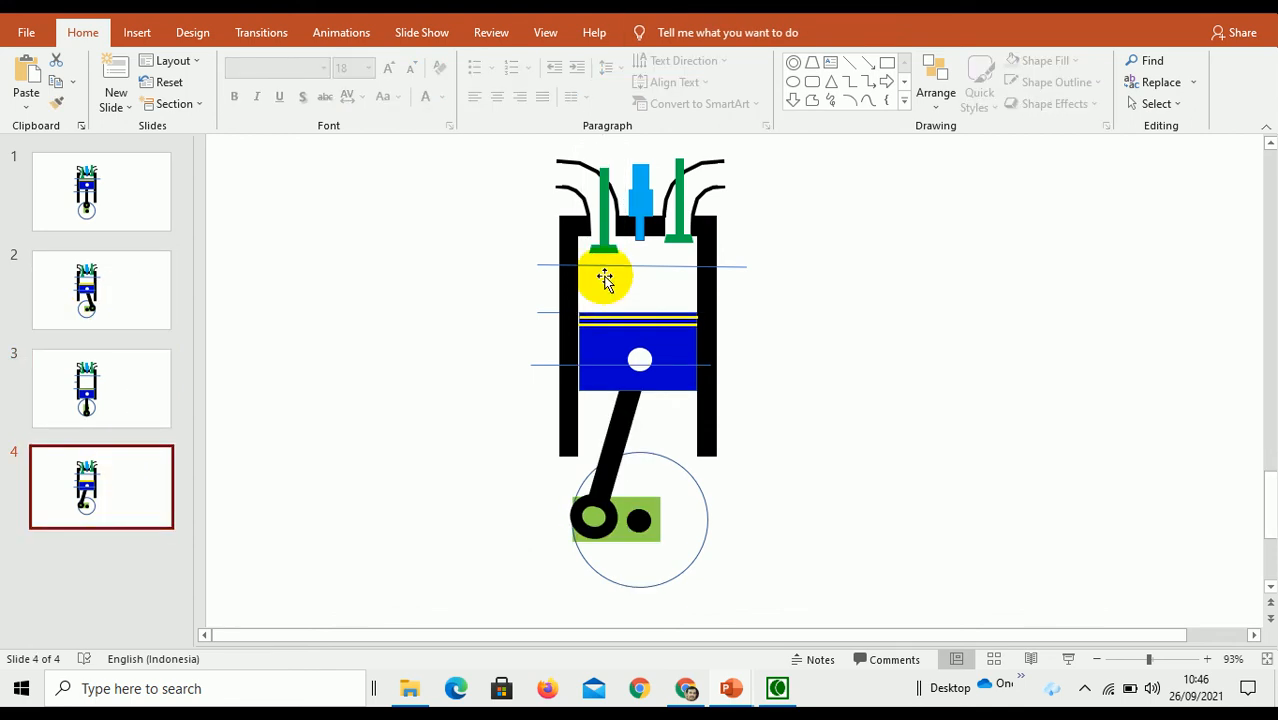
click(606, 250)
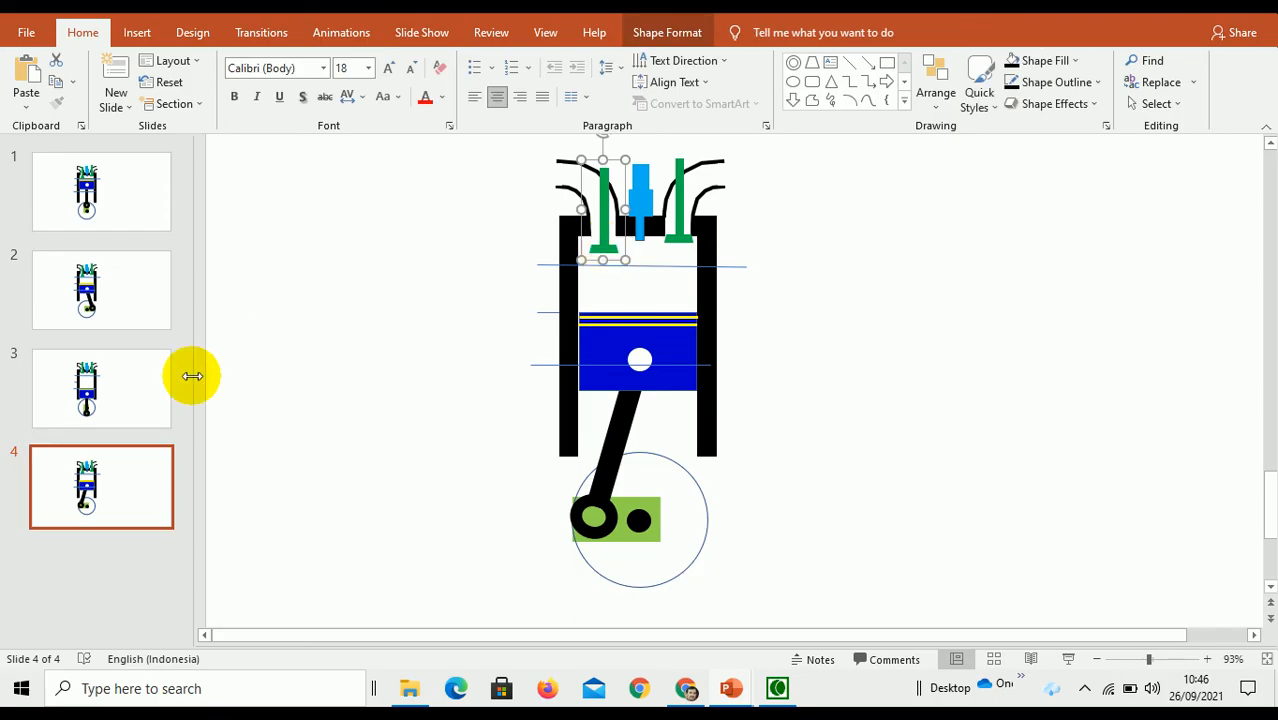
click(150, 385)
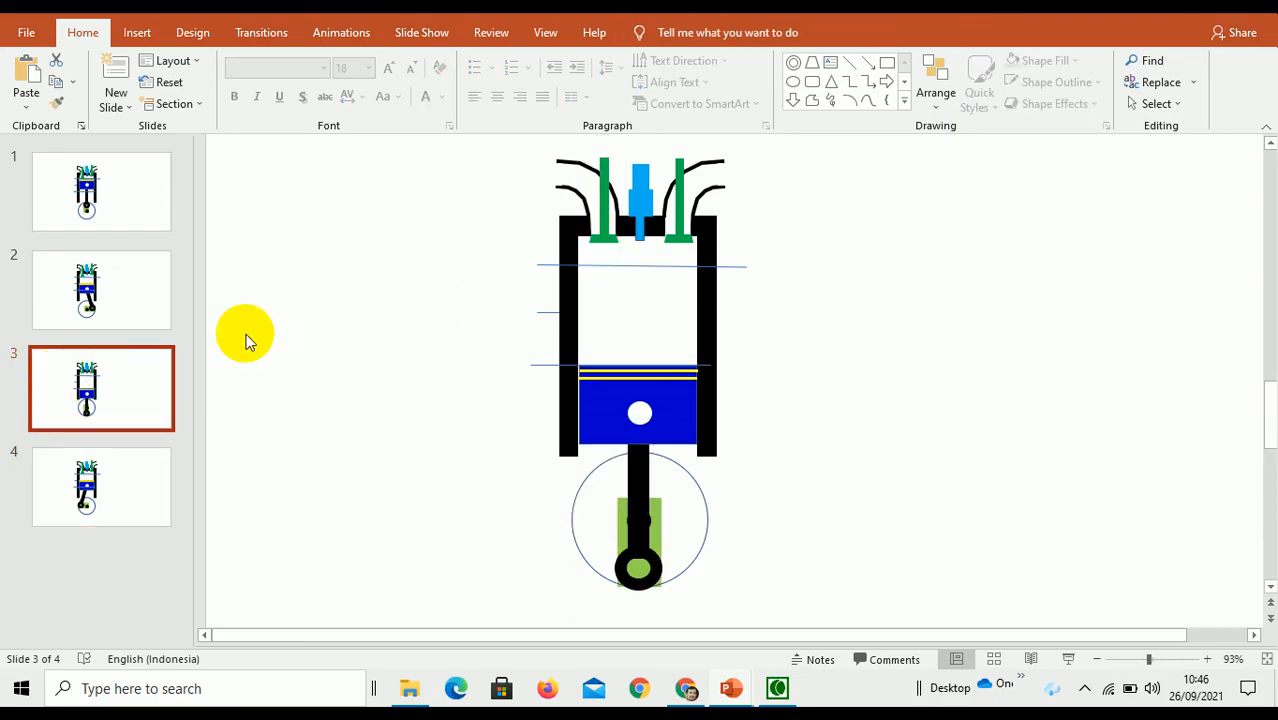
click(600, 243)
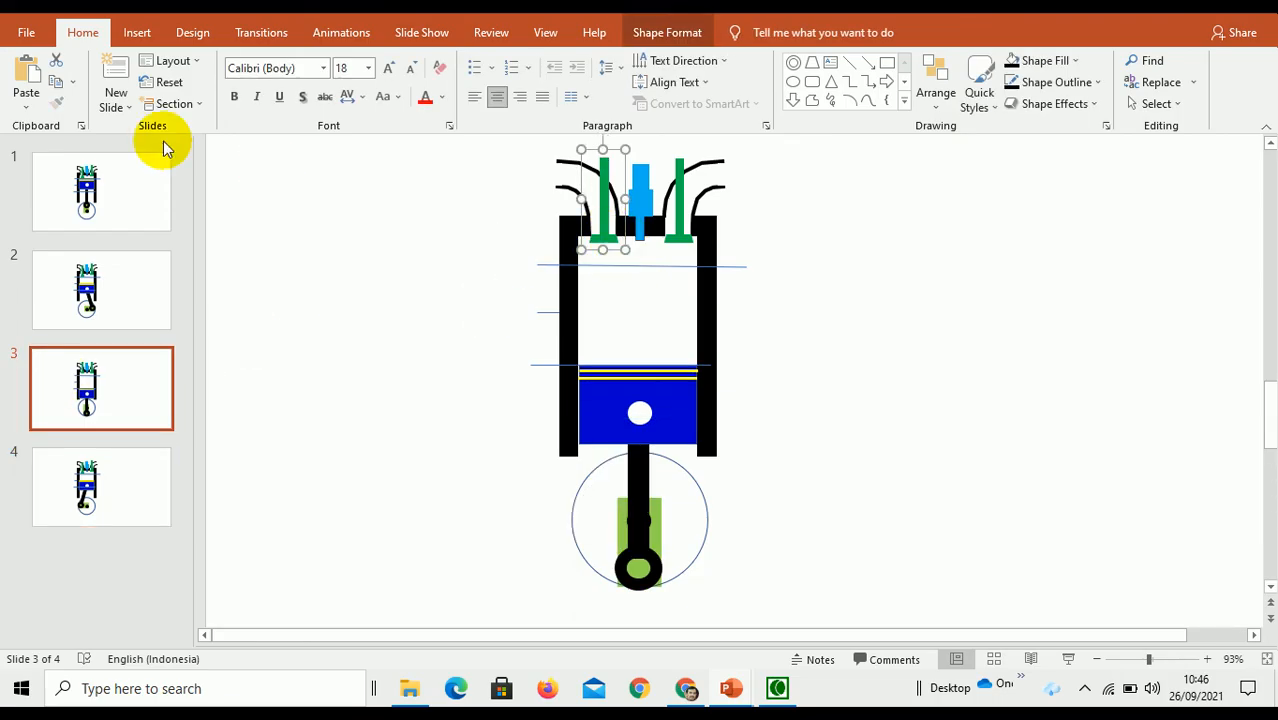
click(122, 455)
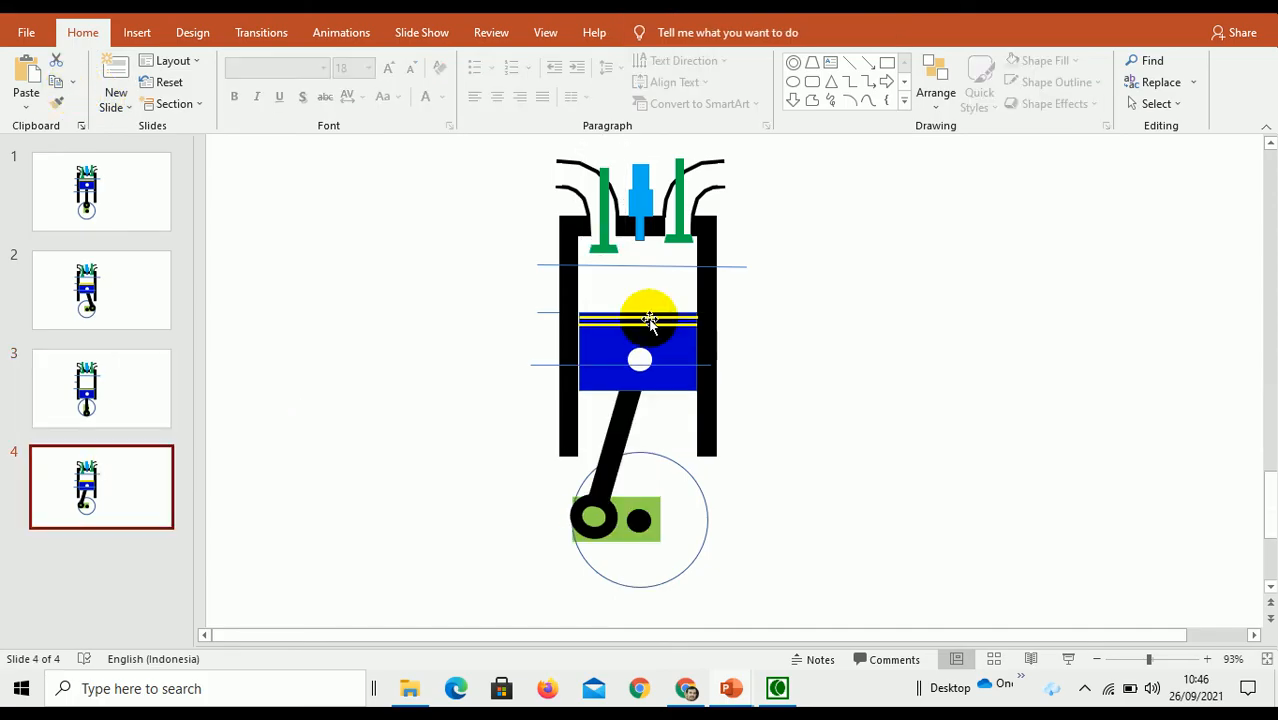
click(605, 250)
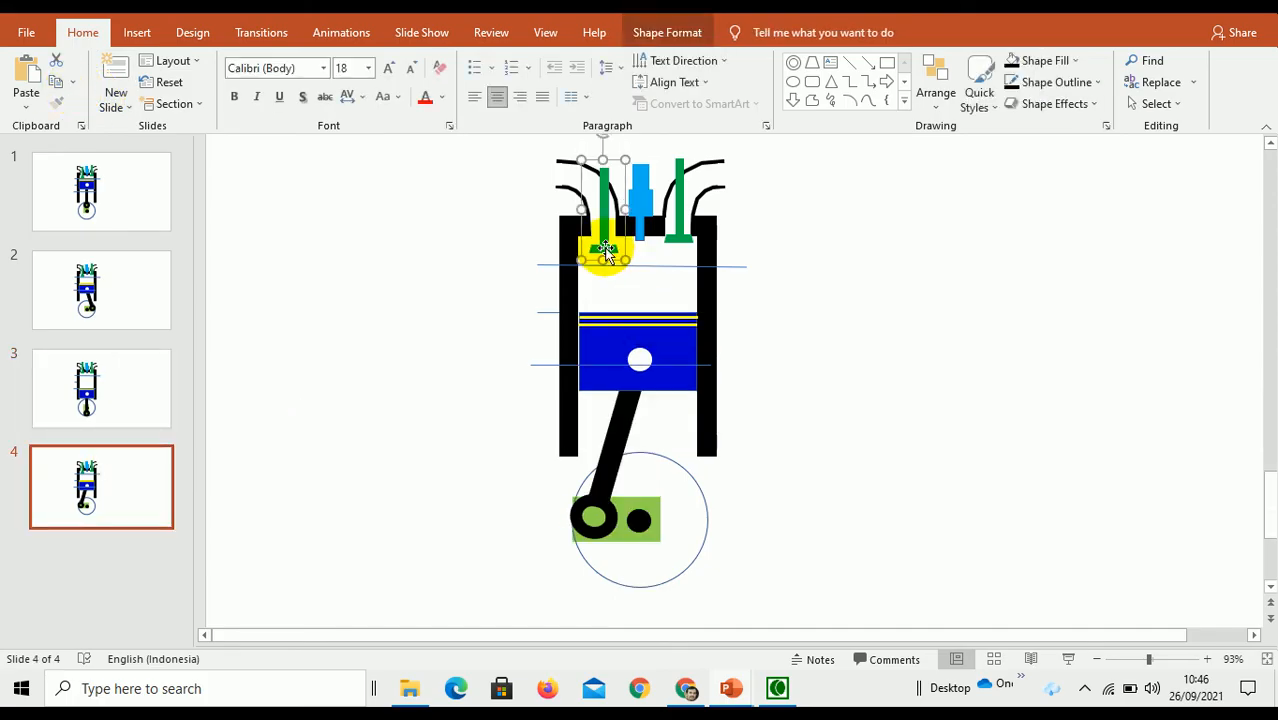
click(28, 70)
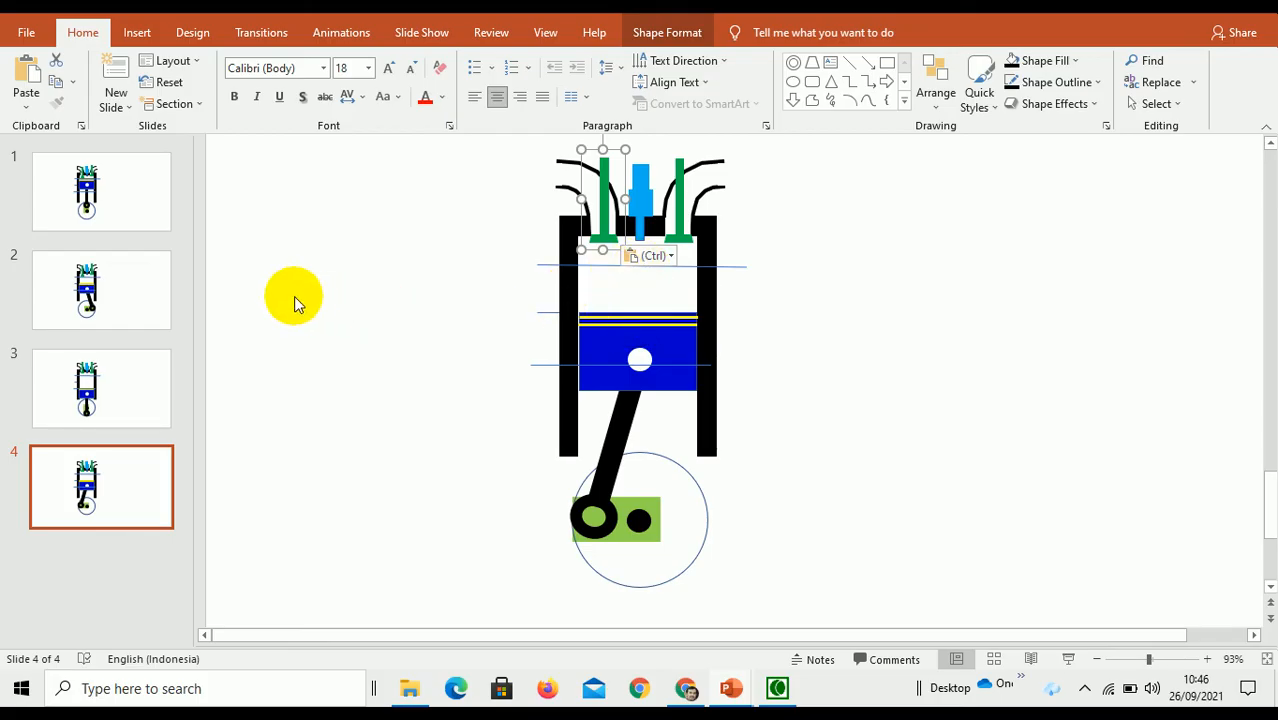
- Copy slide 1 and paste it after slide 4 as slide 5
click(139, 211)
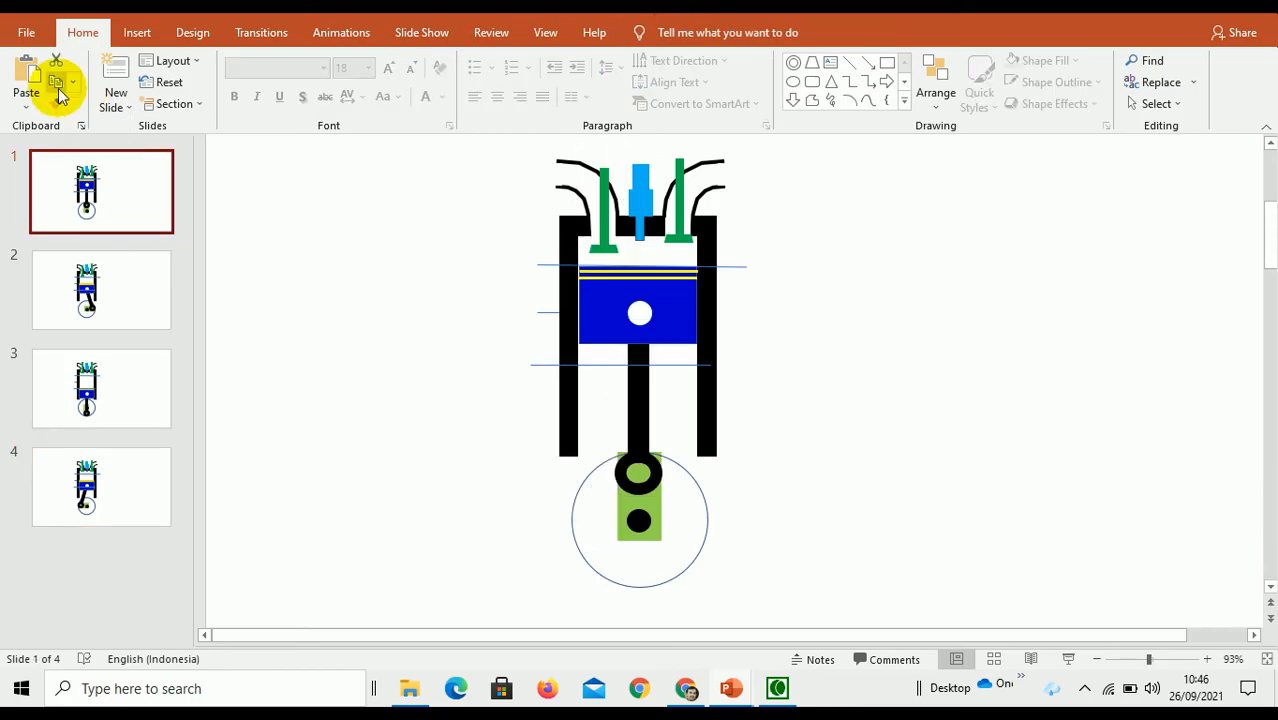
click(103, 569)
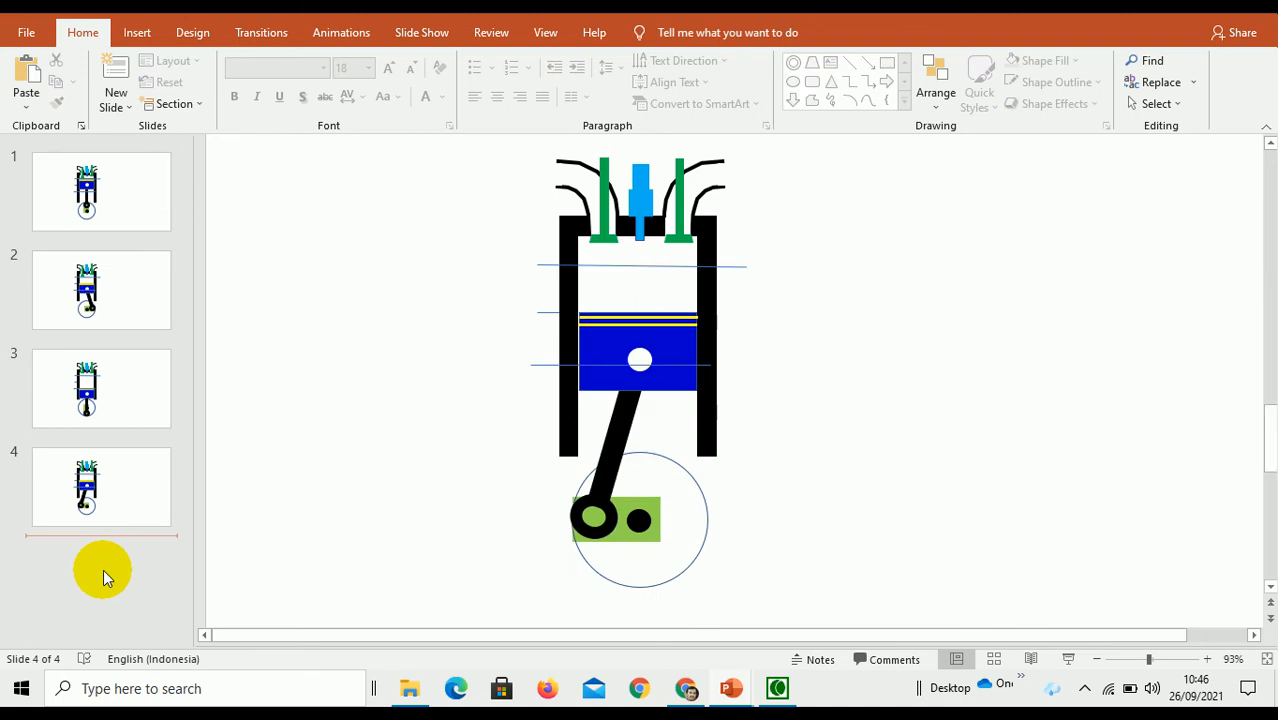
click(30, 78)
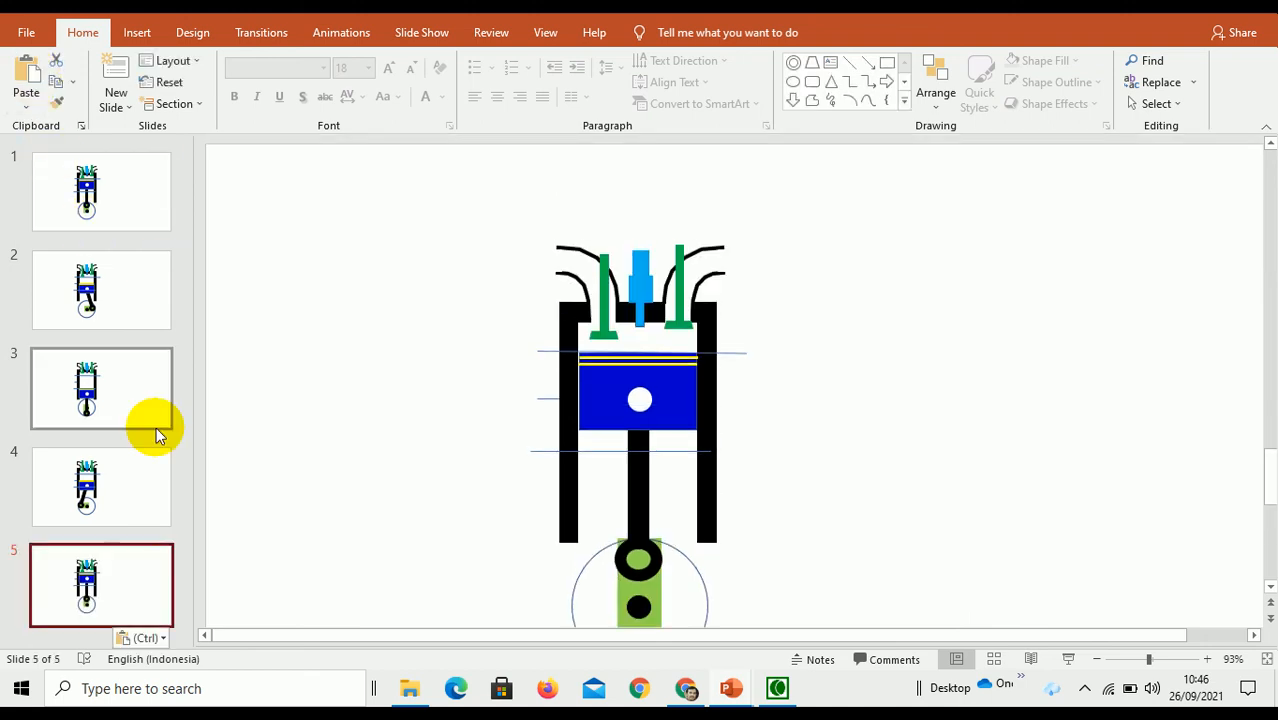
- Compare slides 4 and 5, and replace slide 5's lowered left valve with a copy of slide 4's closed left valve
click(119, 484)
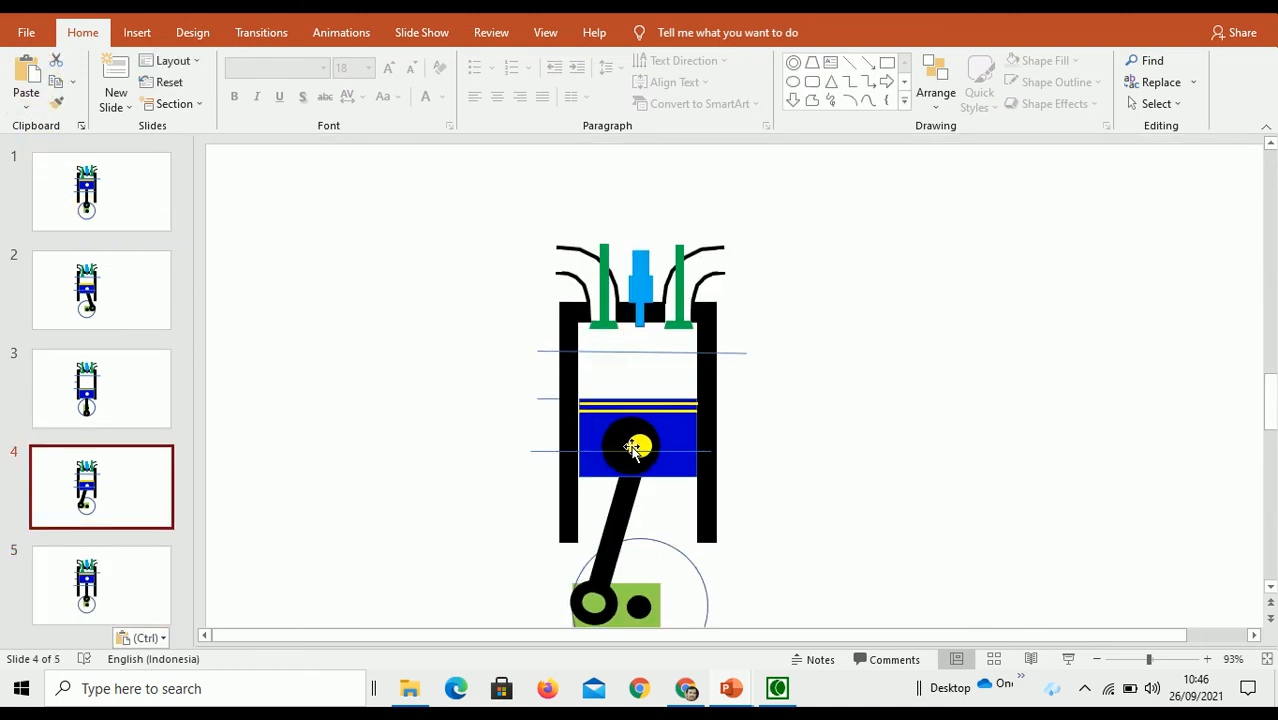
drag(628, 450, 618, 465)
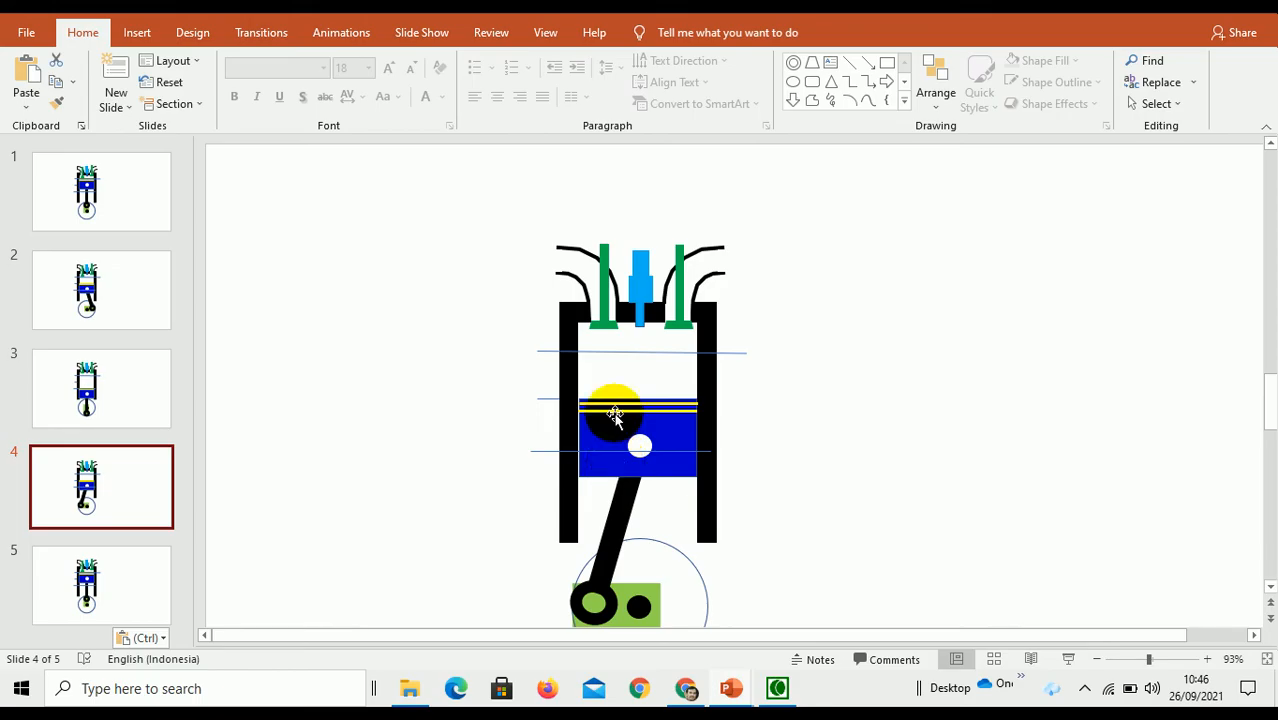
click(127, 589)
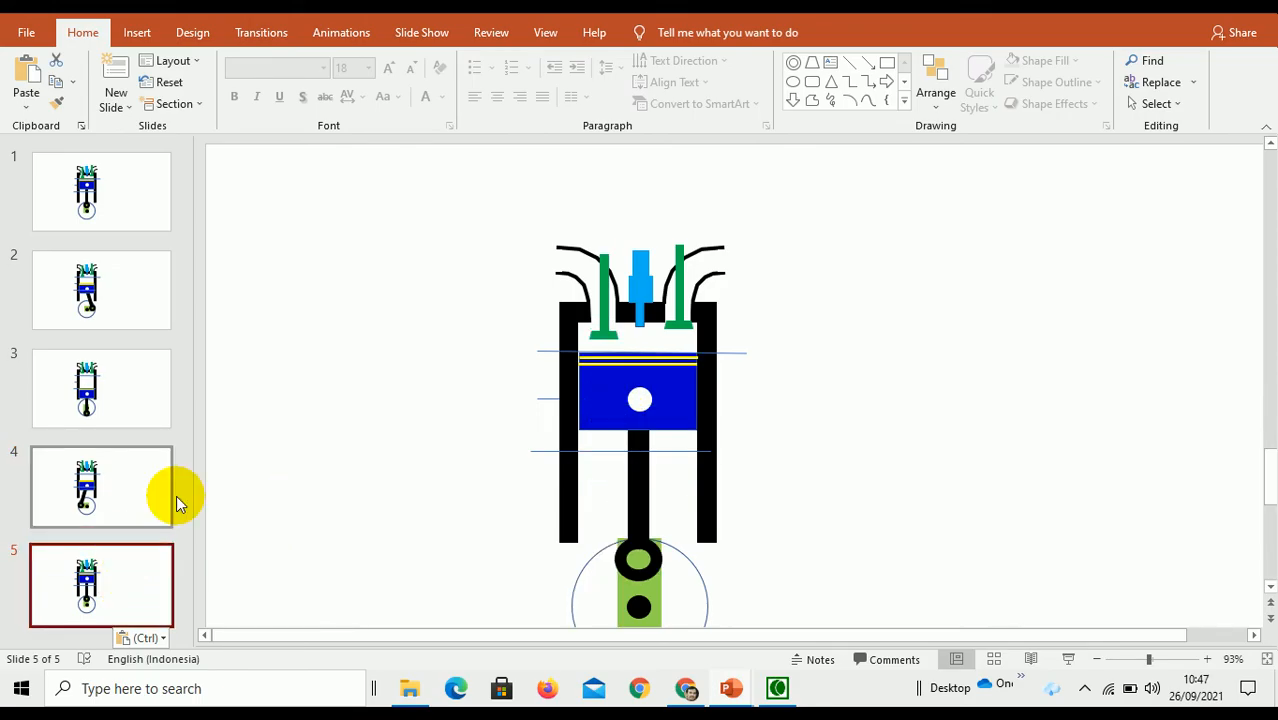
click(118, 471)
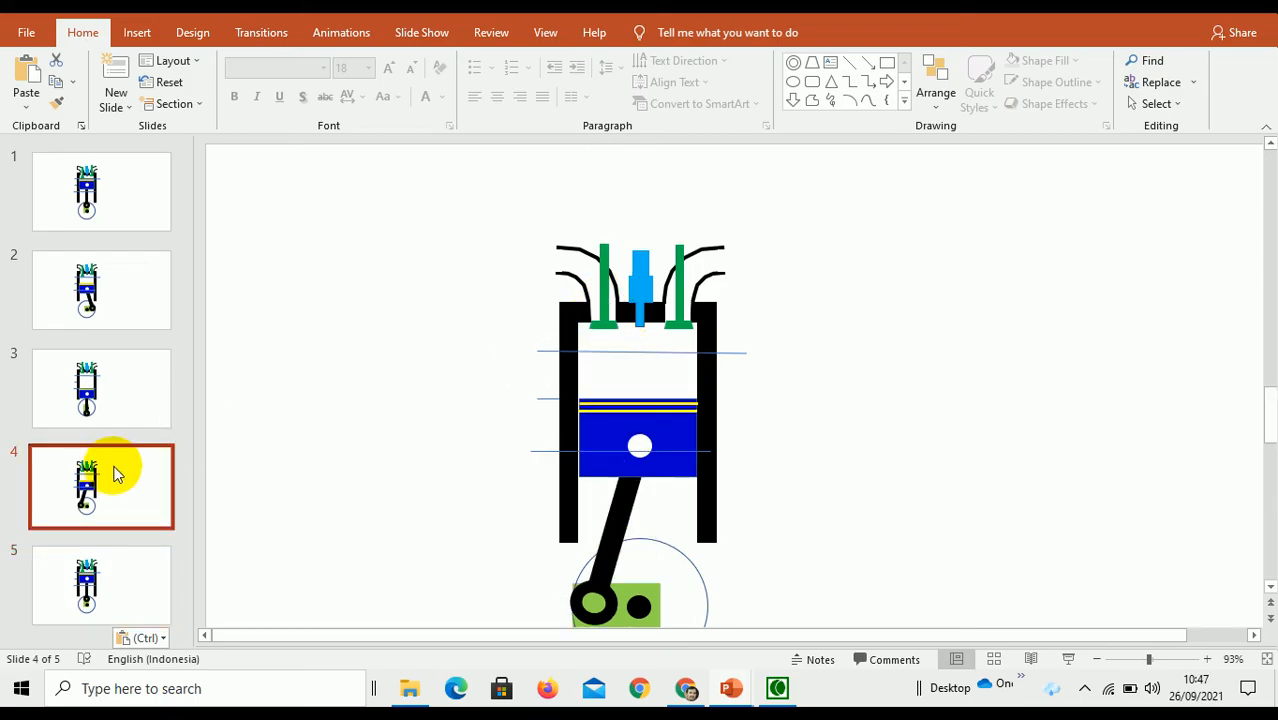
click(606, 324)
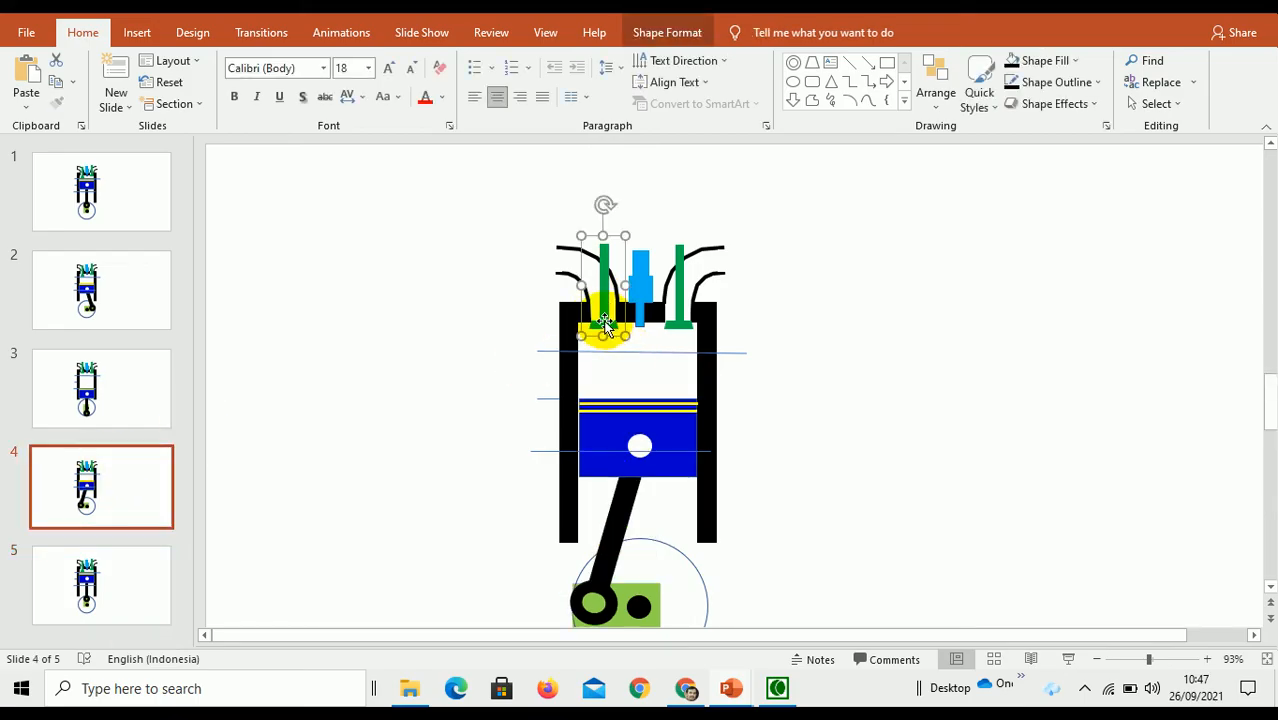
click(125, 560)
click(601, 298)
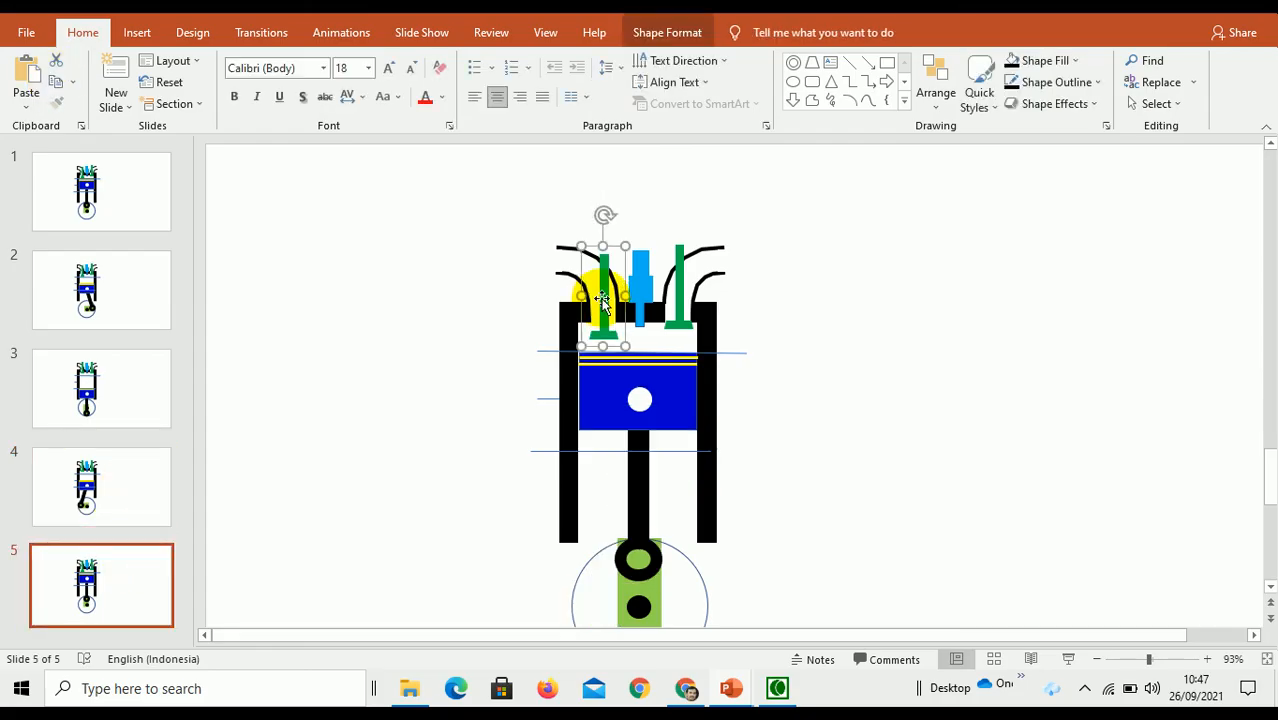
key(ctrl+x)
click(428, 193)
click(17, 68)
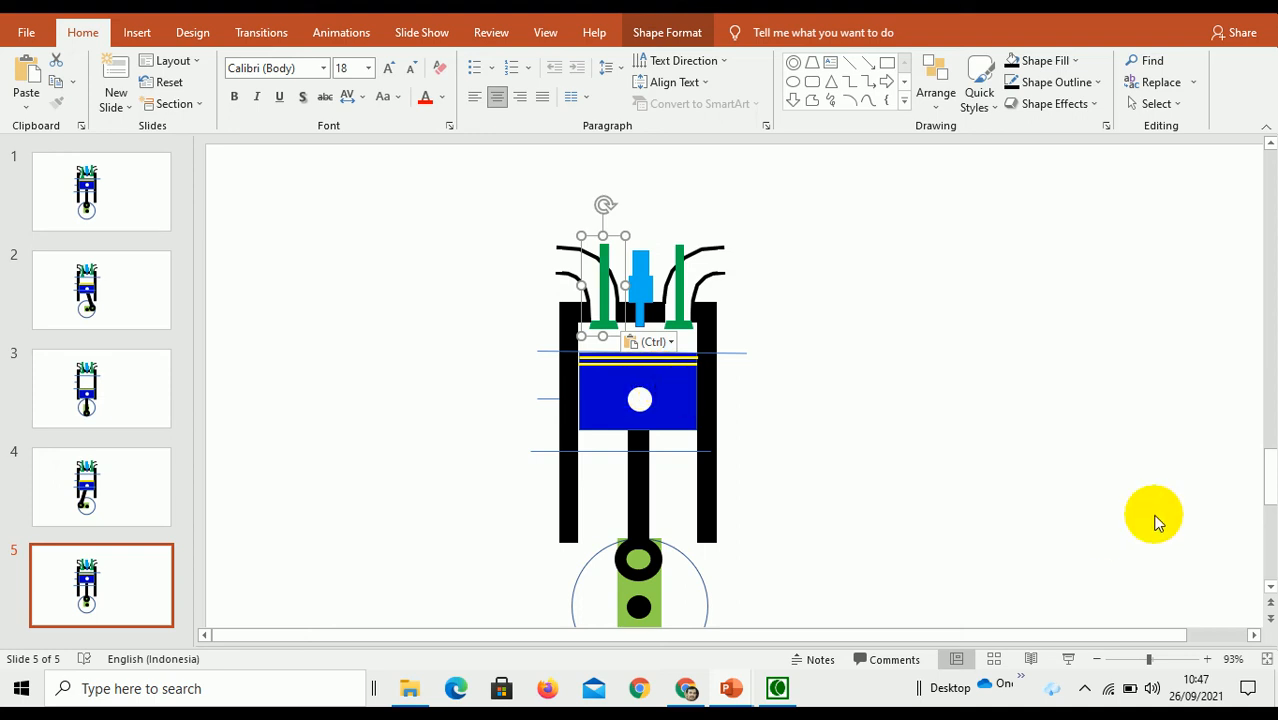
- Copy slide 2 and paste it after slide 5 as slide 6
click(1270, 590)
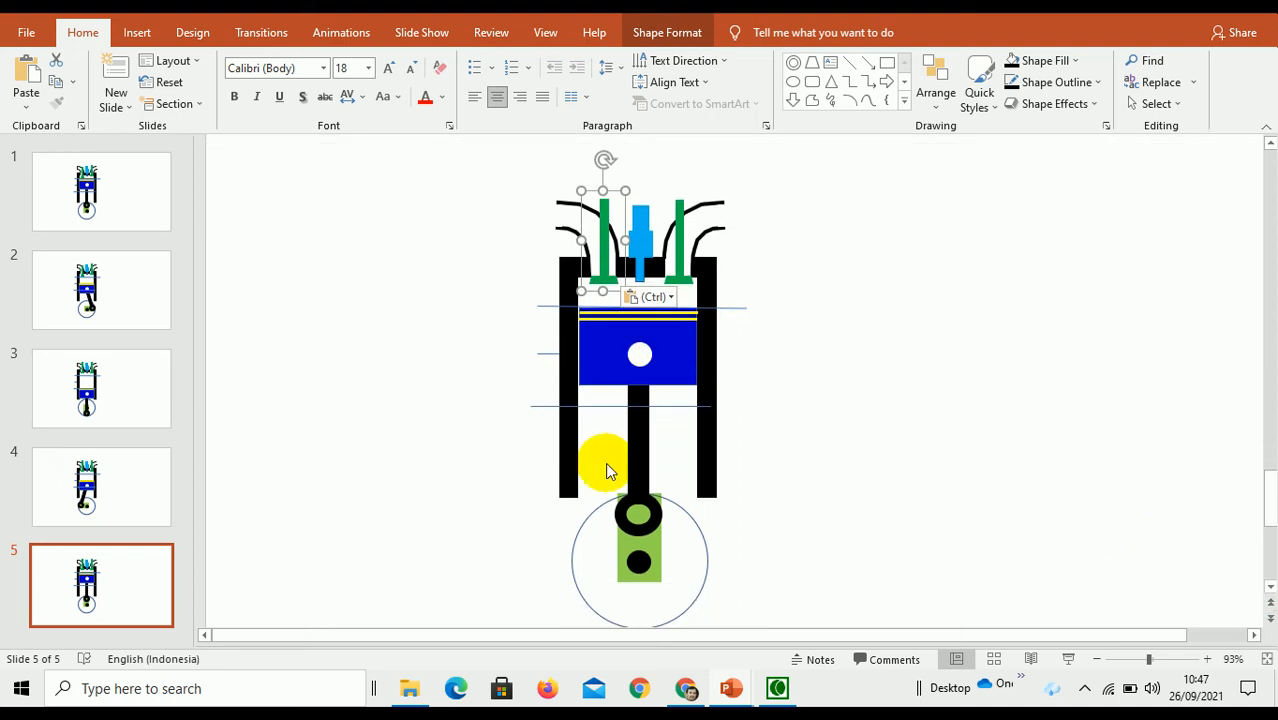
click(114, 298)
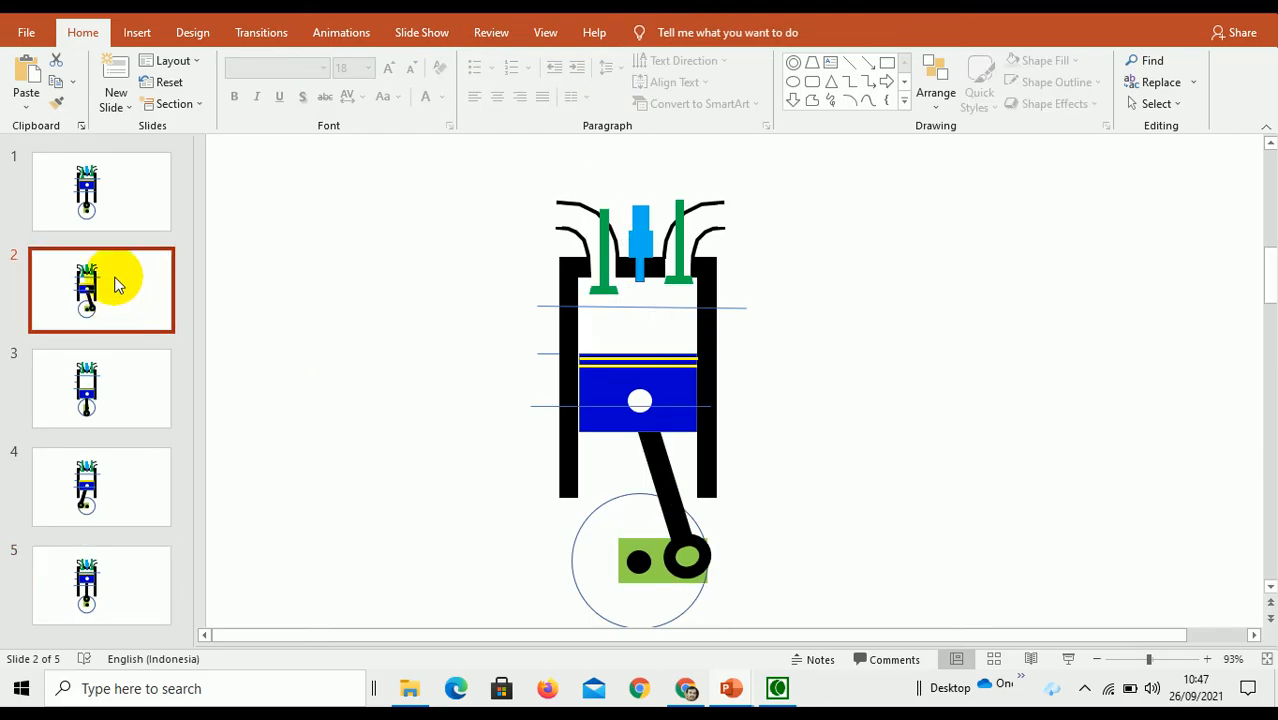
click(122, 632)
click(33, 86)
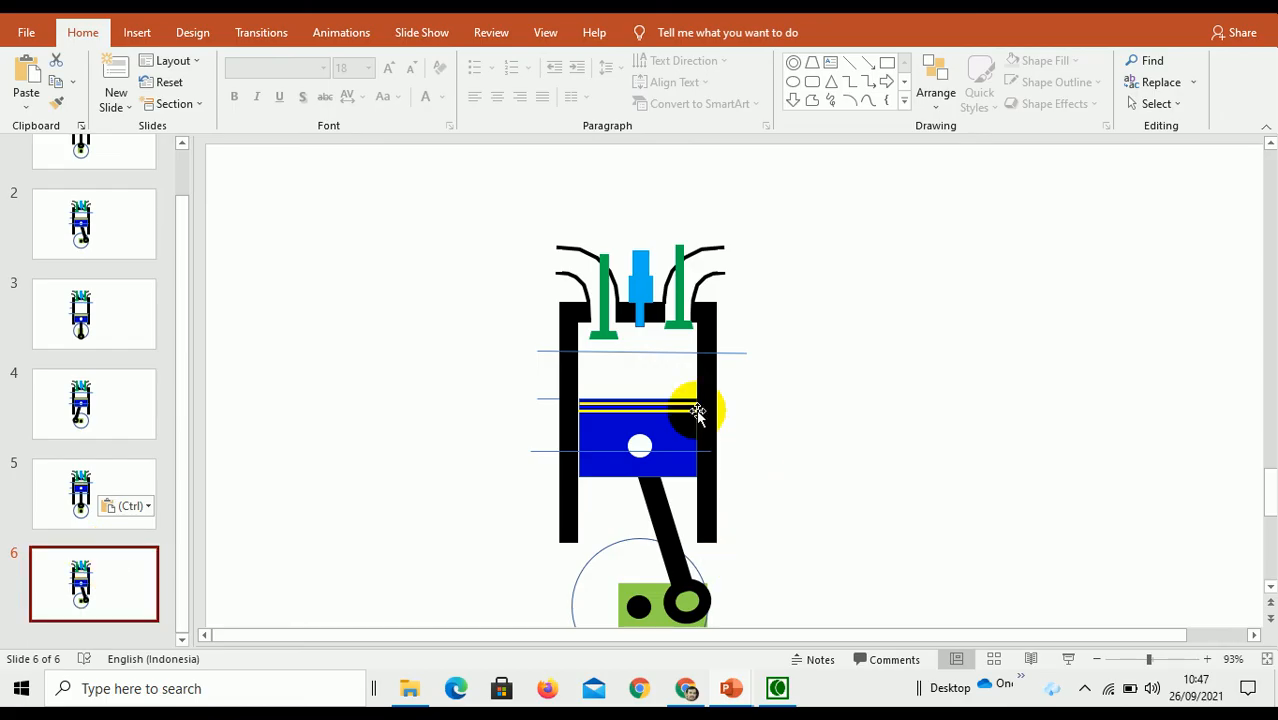
- Delete the lowered left valve on slide 6 and replace it with a copy of the closed left valve from slide 5
click(604, 335)
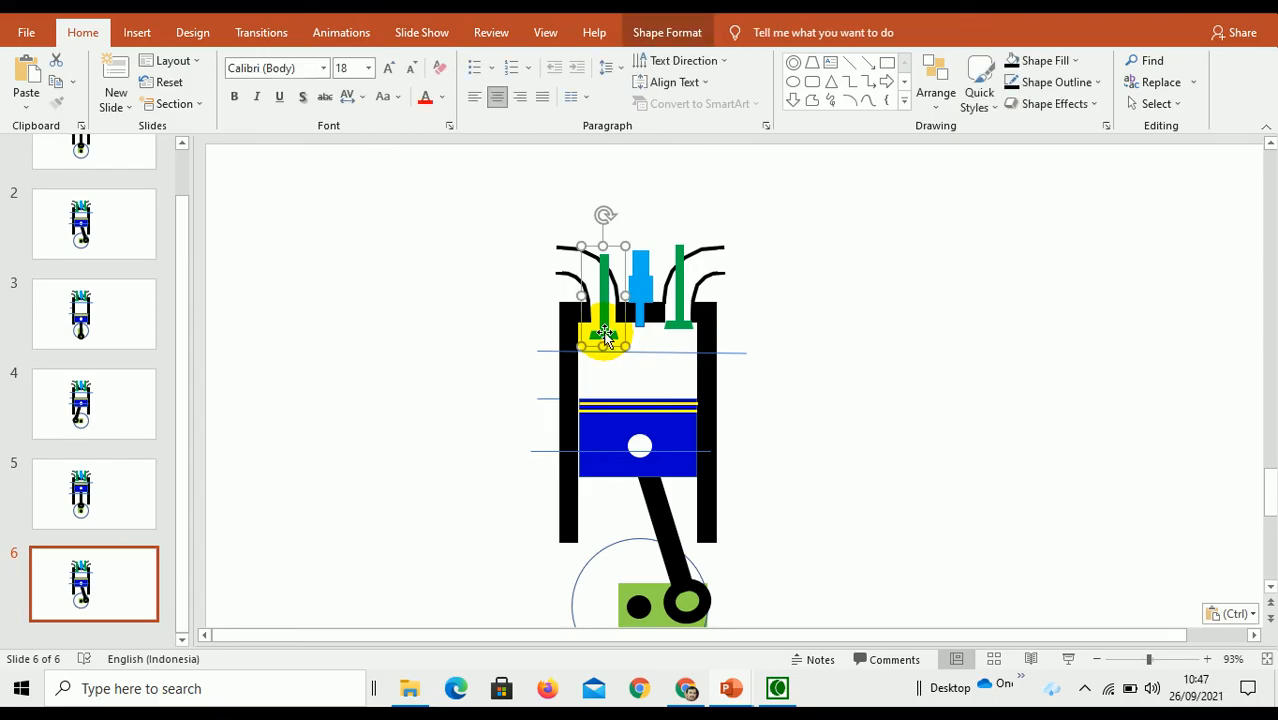
key(Delete)
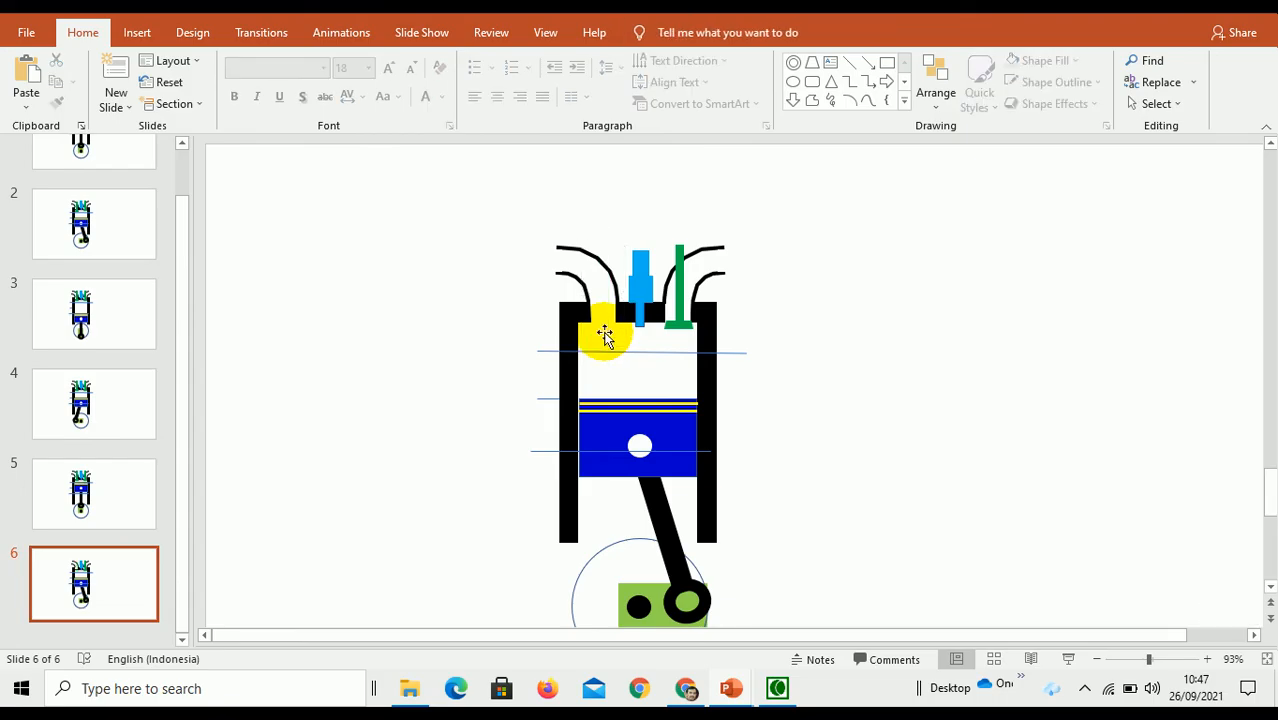
click(118, 489)
click(615, 328)
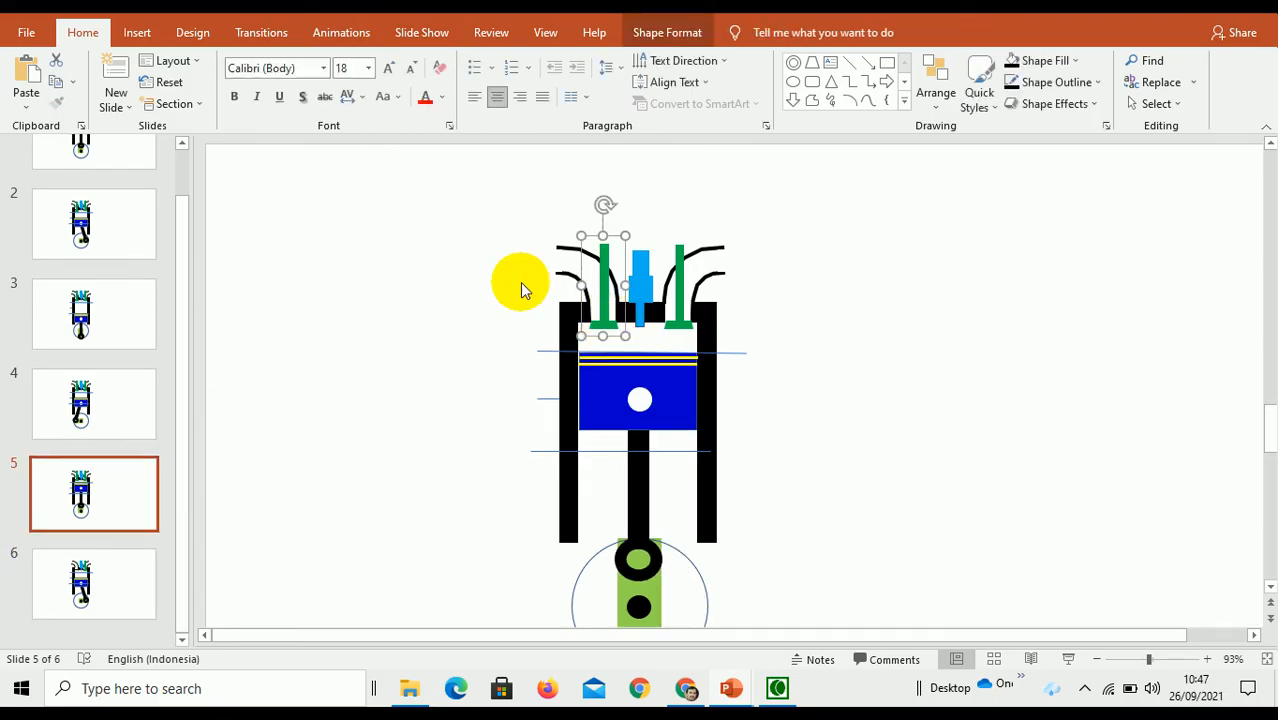
click(55, 88)
click(94, 580)
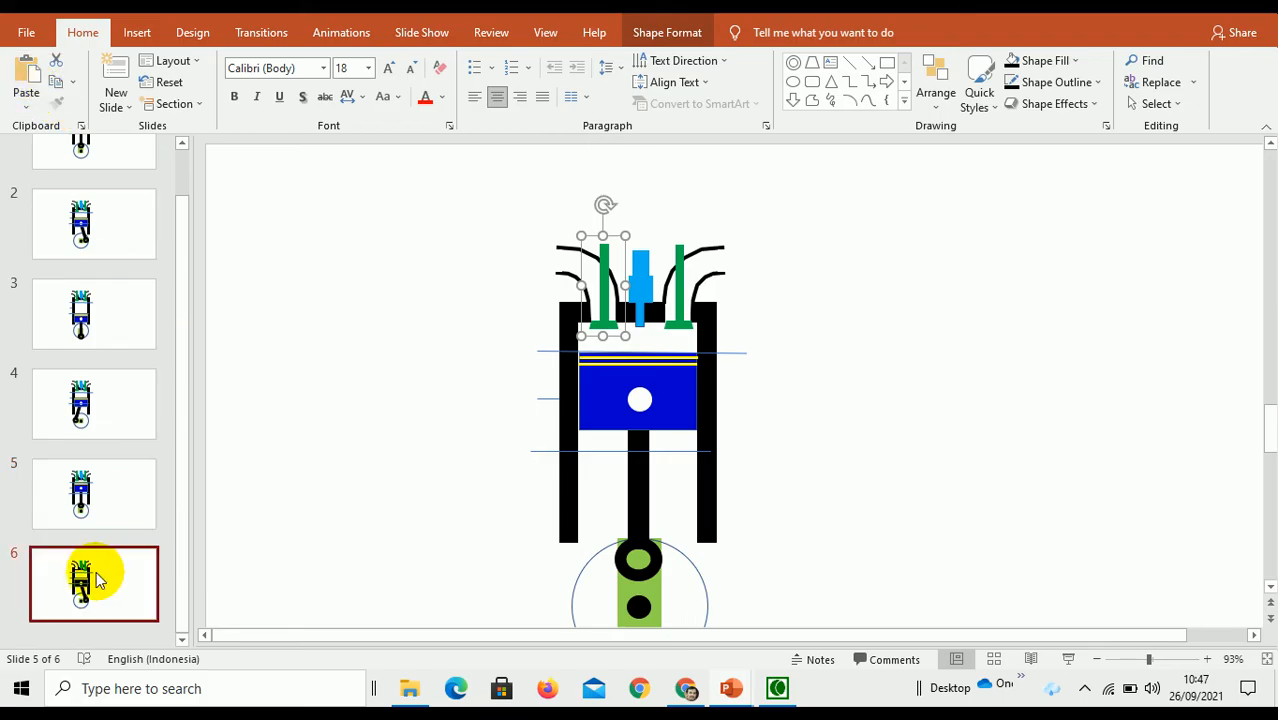
click(26, 72)
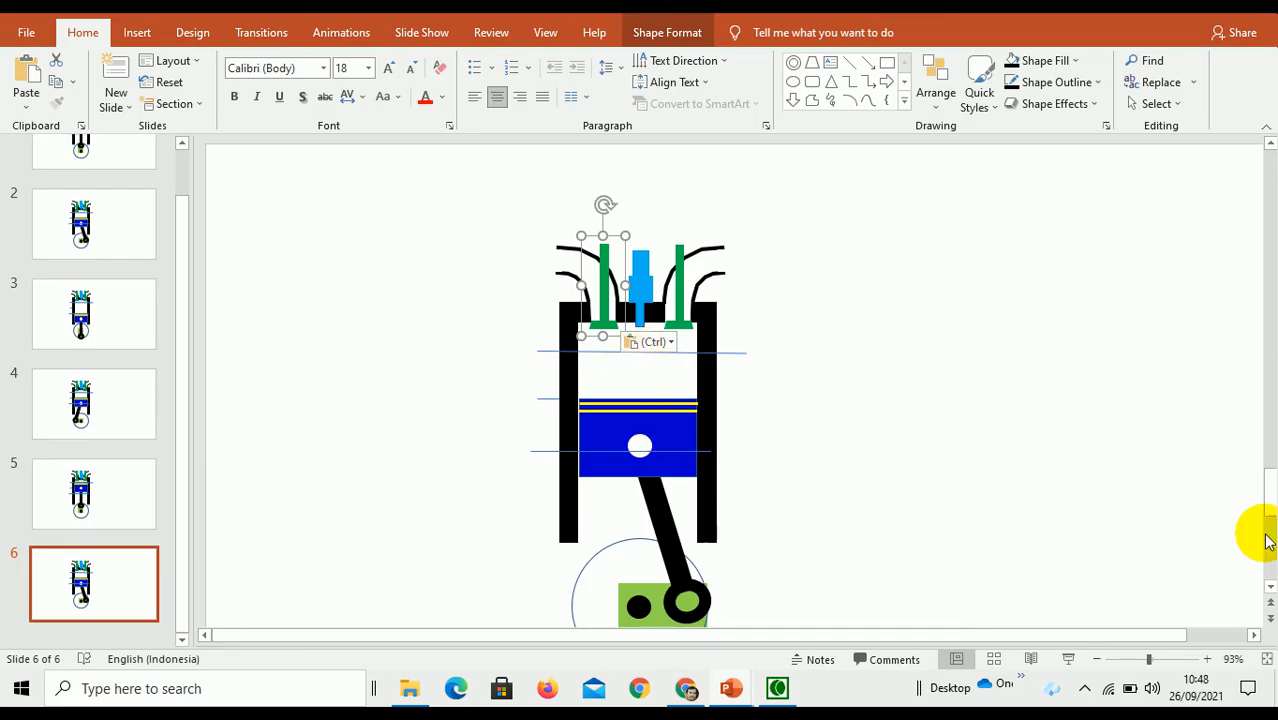
- Copy slide 3 and paste it after slide 6 as slide 7
click(1270, 588)
click(1270, 590)
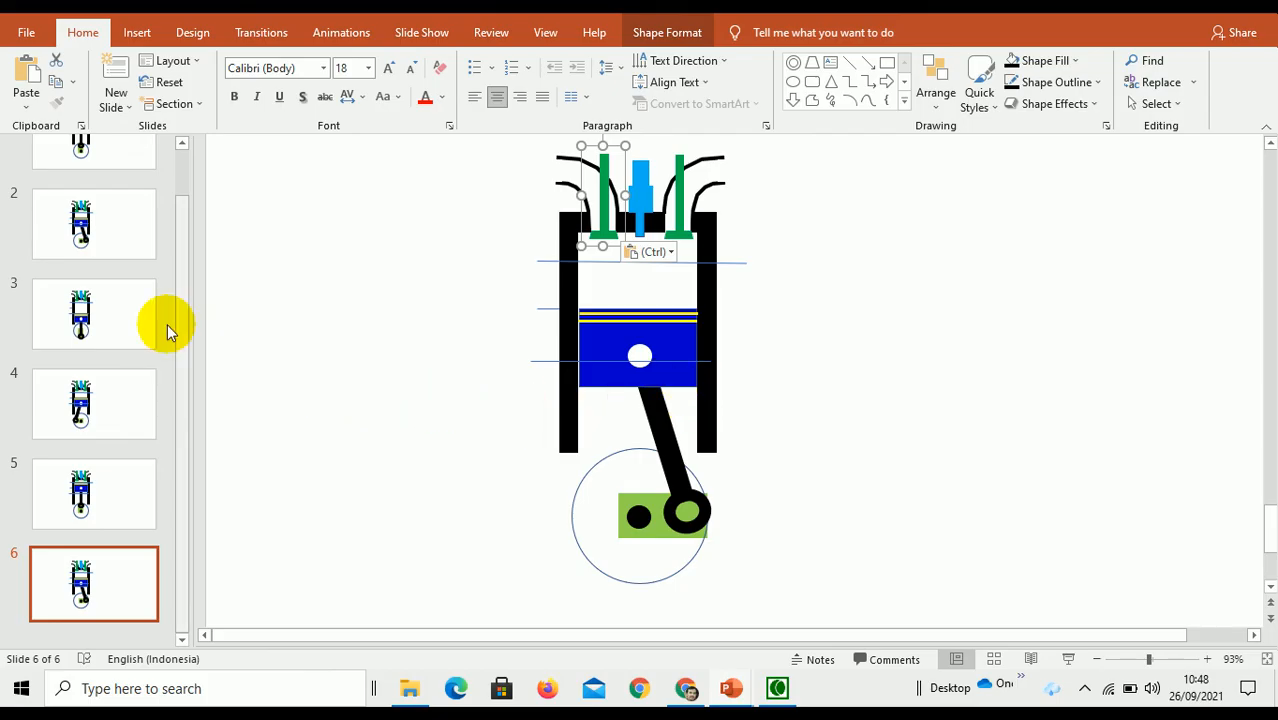
click(118, 320)
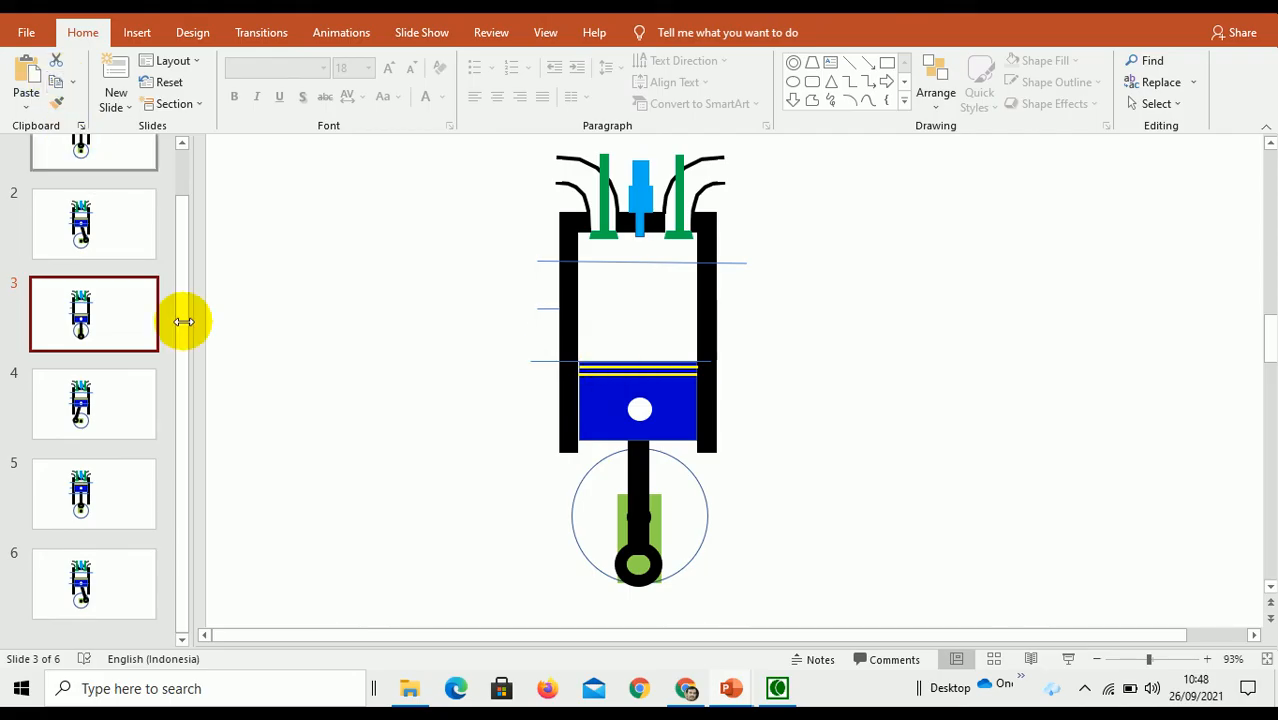
click(116, 627)
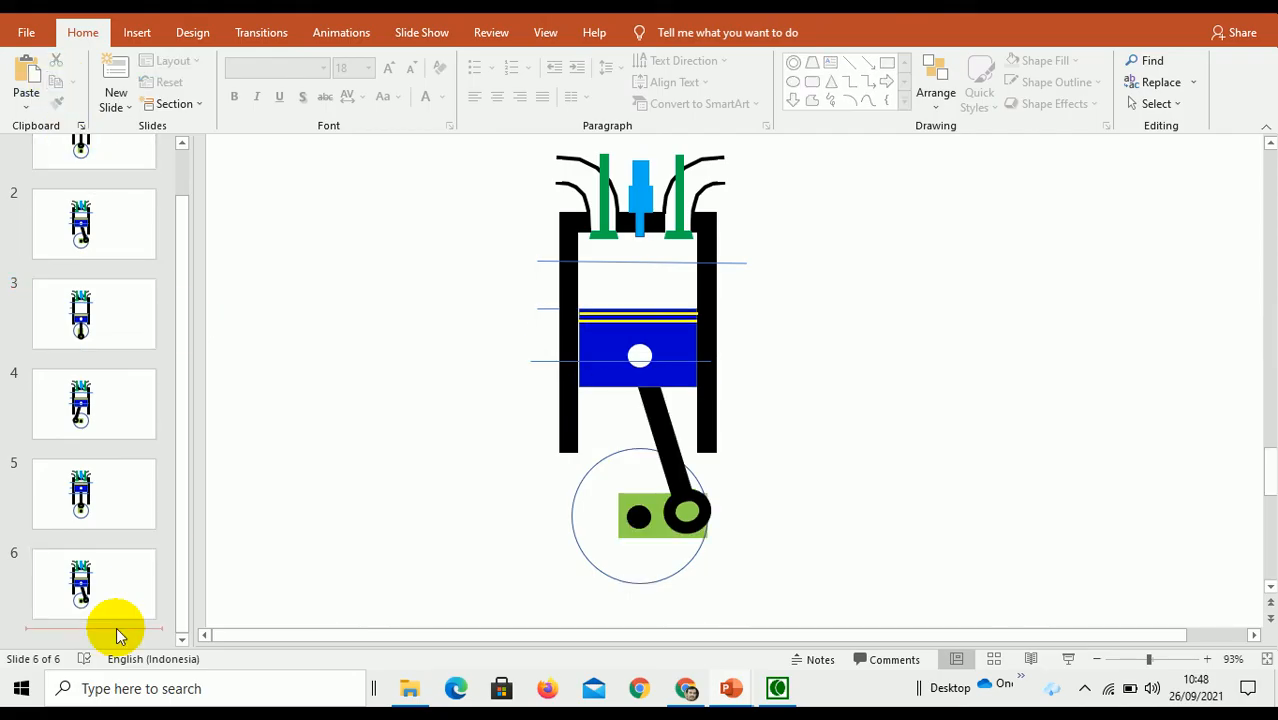
click(40, 92)
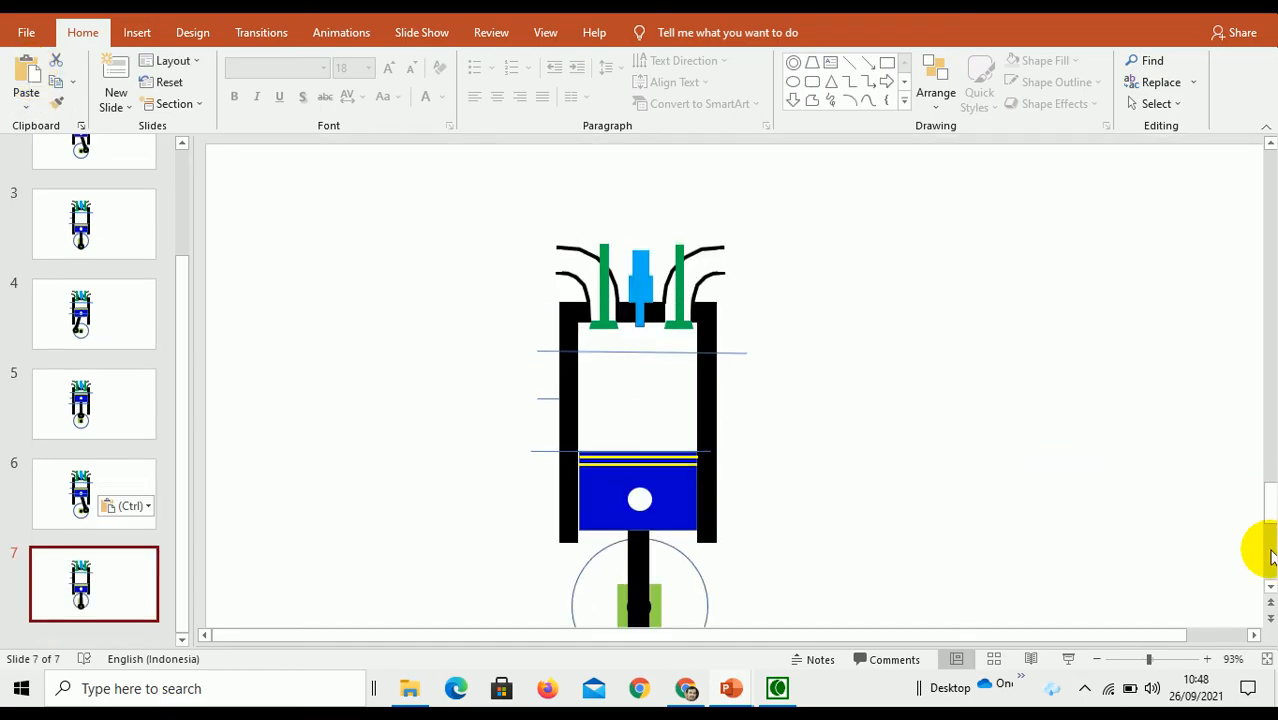
- Compare slide 7 with slide 6, and nudge slide 7's right green valve down slightly into the open position
click(1271, 588)
click(1271, 588)
click(1271, 588)
click(1271, 588)
click(1271, 588)
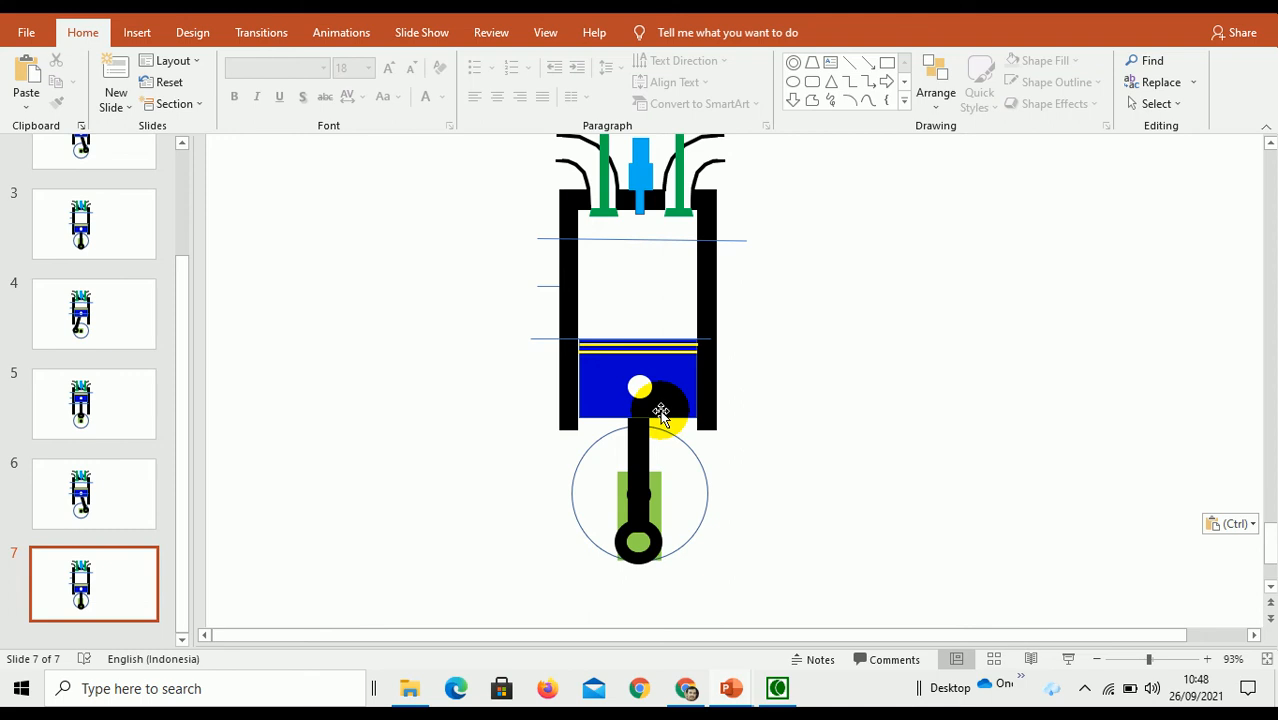
click(117, 478)
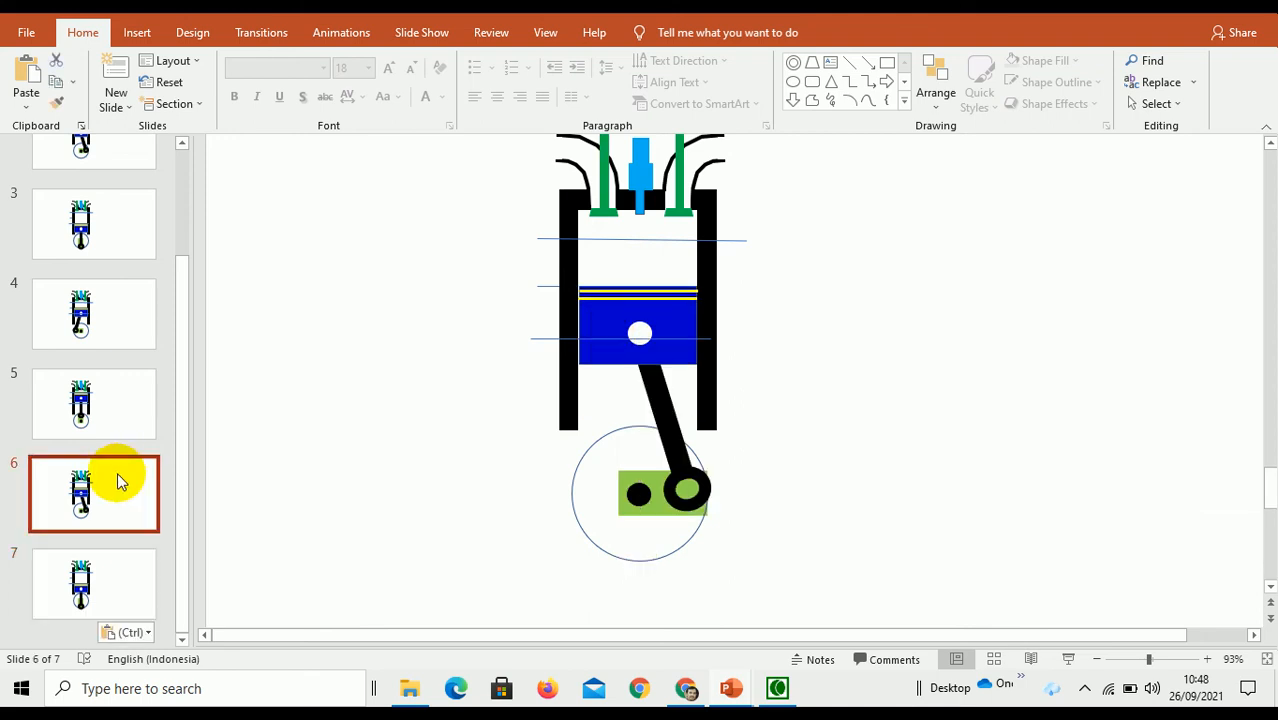
click(112, 571)
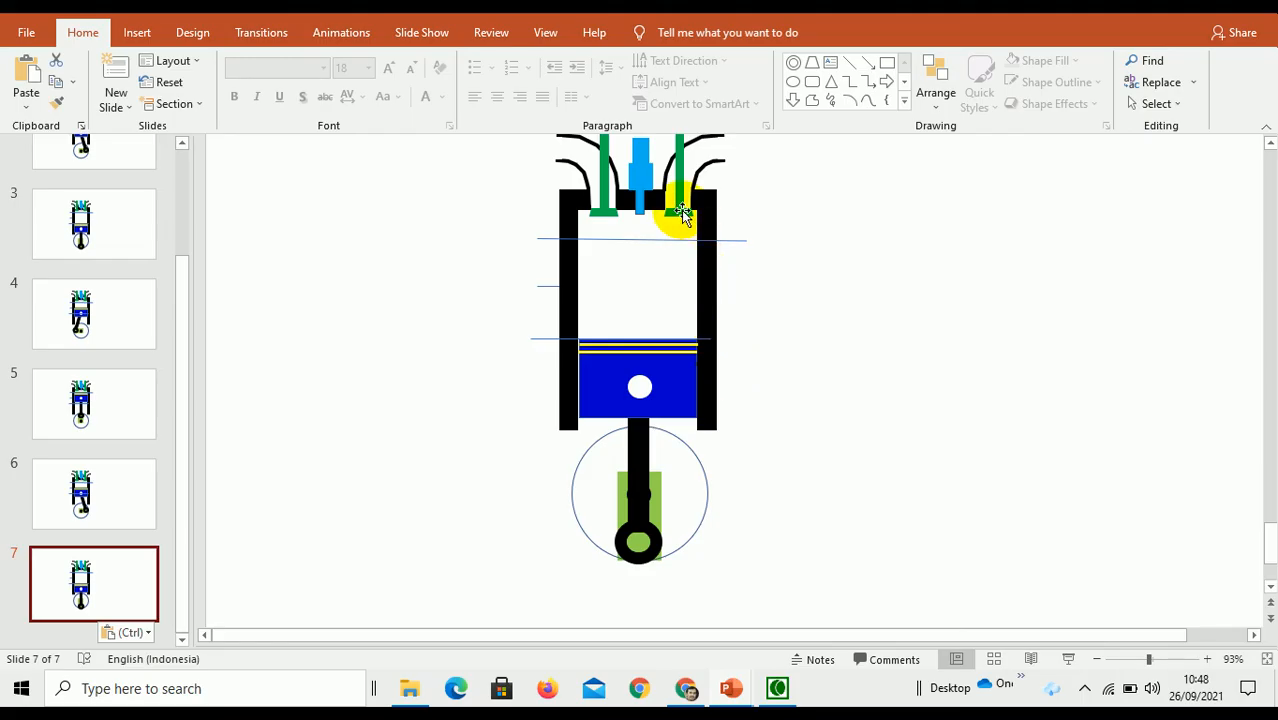
click(681, 210)
key(ctrl+Down)
key(ctrl+Down)
key(ctrl+Down)
key(ctrl+Down)
key(ctrl+Down)
key(ctrl+Down)
key(ctrl+Down)
key(ctrl+Down)
key(ctrl+Down)
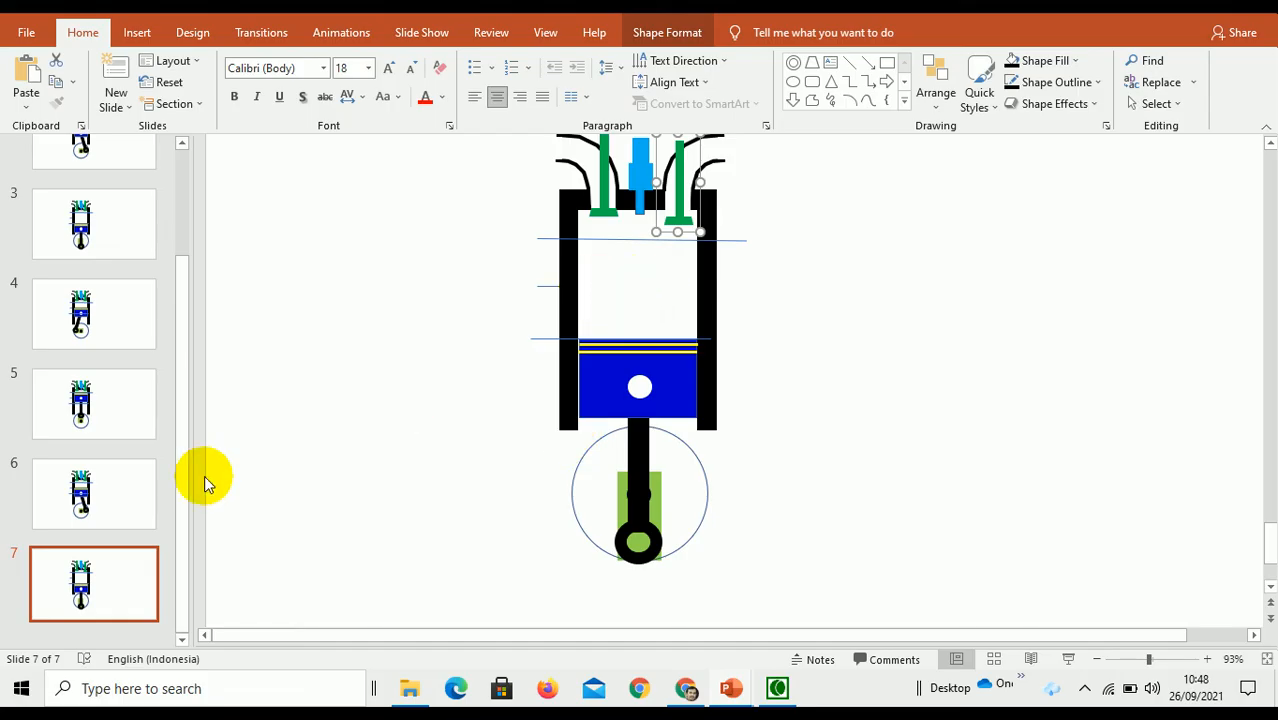
- Copy slide 4 and paste it after slide 7 as slide 8
click(114, 316)
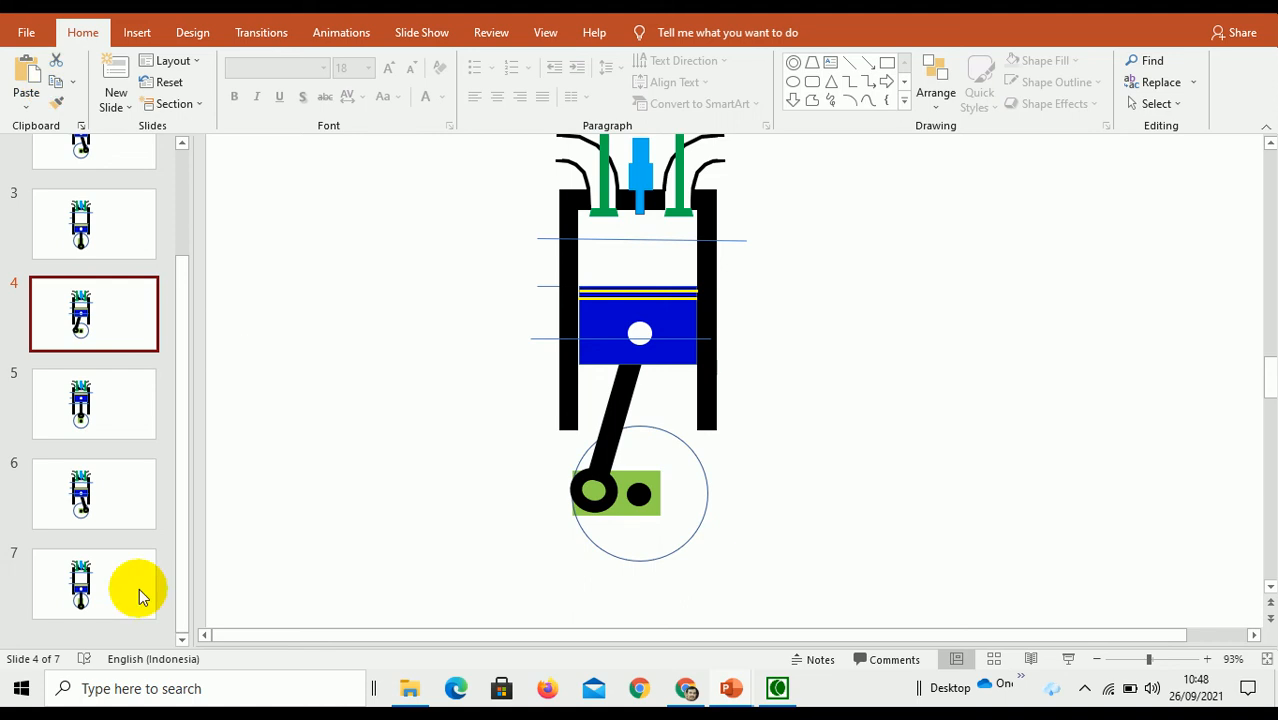
click(92, 631)
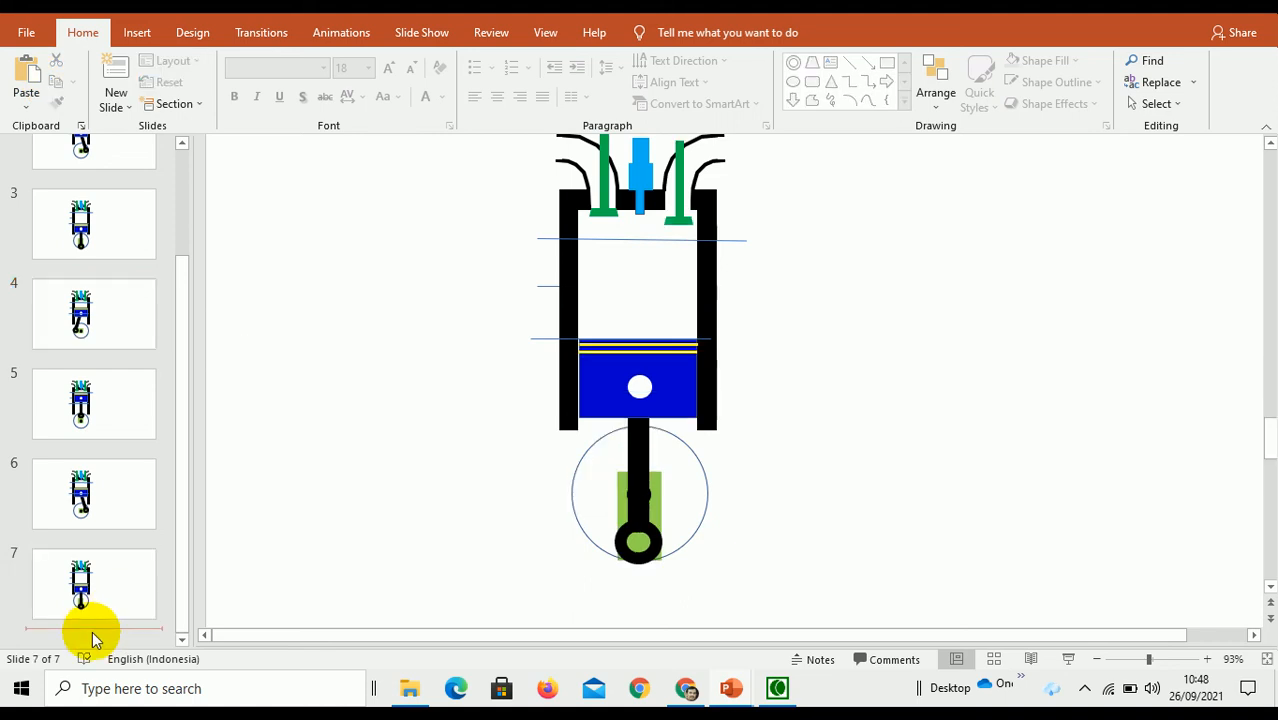
click(27, 78)
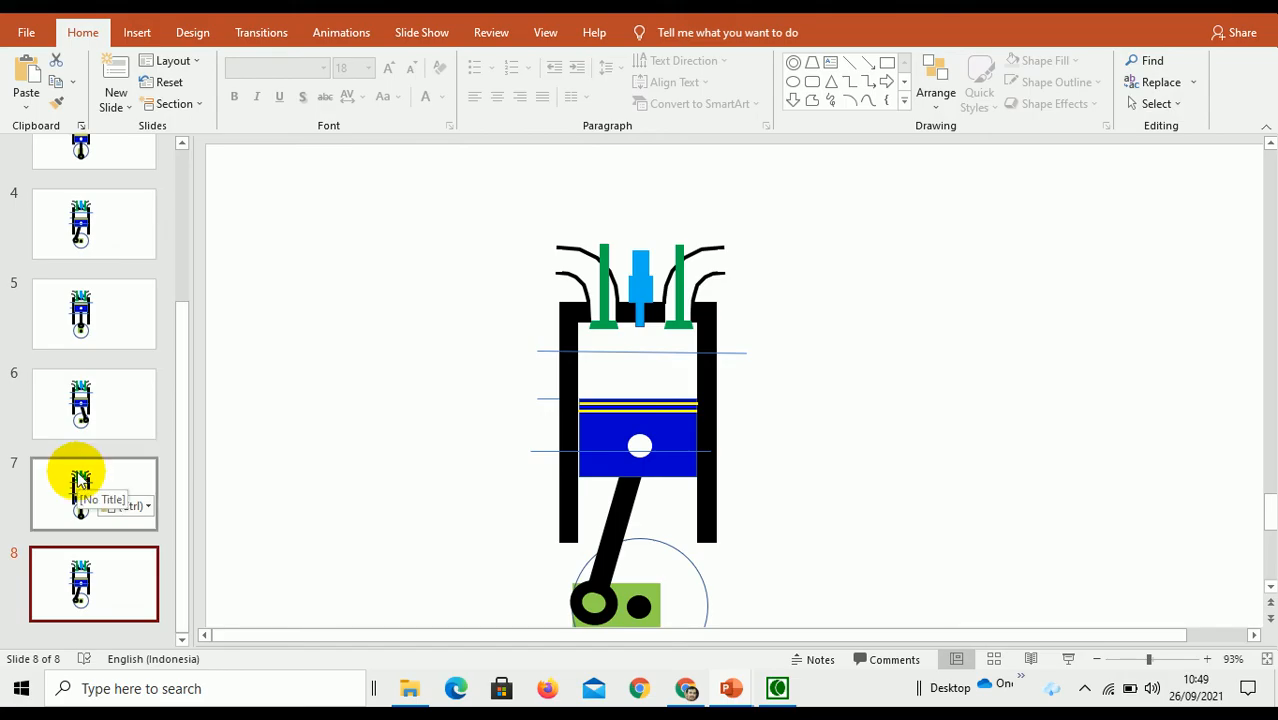
- Delete the closed right valve on slide 8 and replace it with a copy of the lowered right valve from slide 7
click(685, 325)
key(Delete)
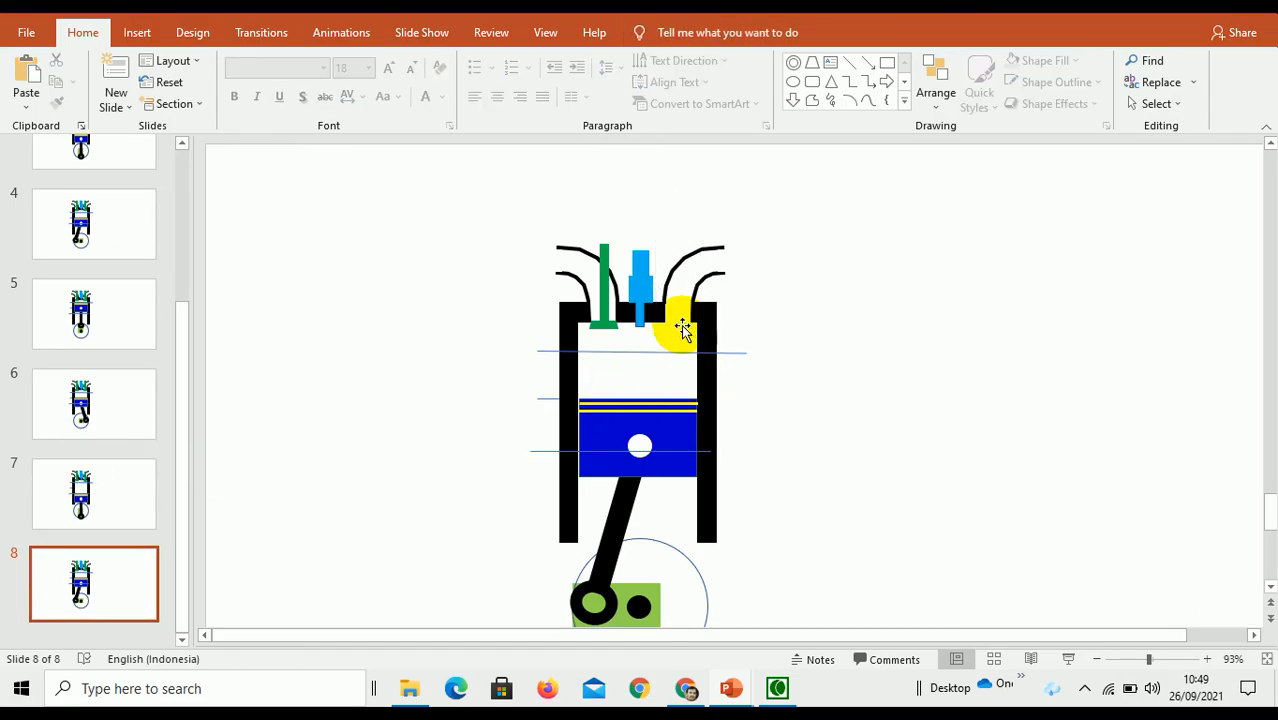
click(114, 498)
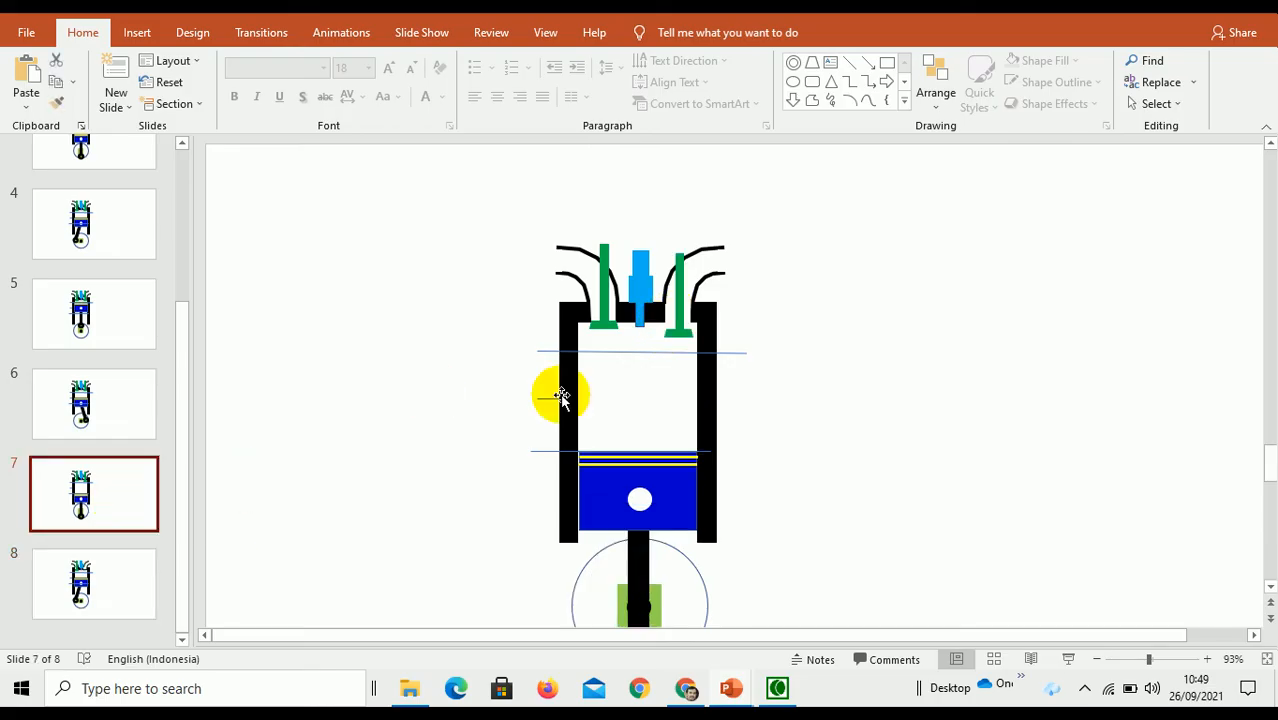
click(680, 332)
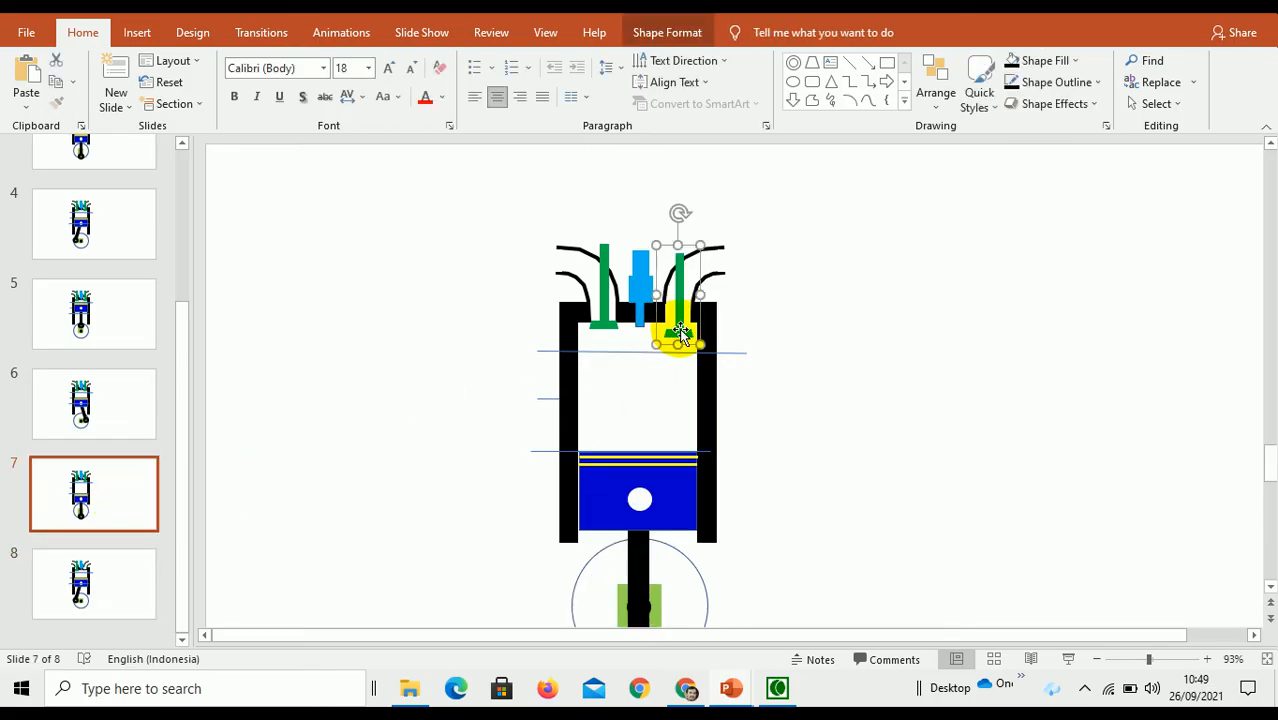
click(60, 83)
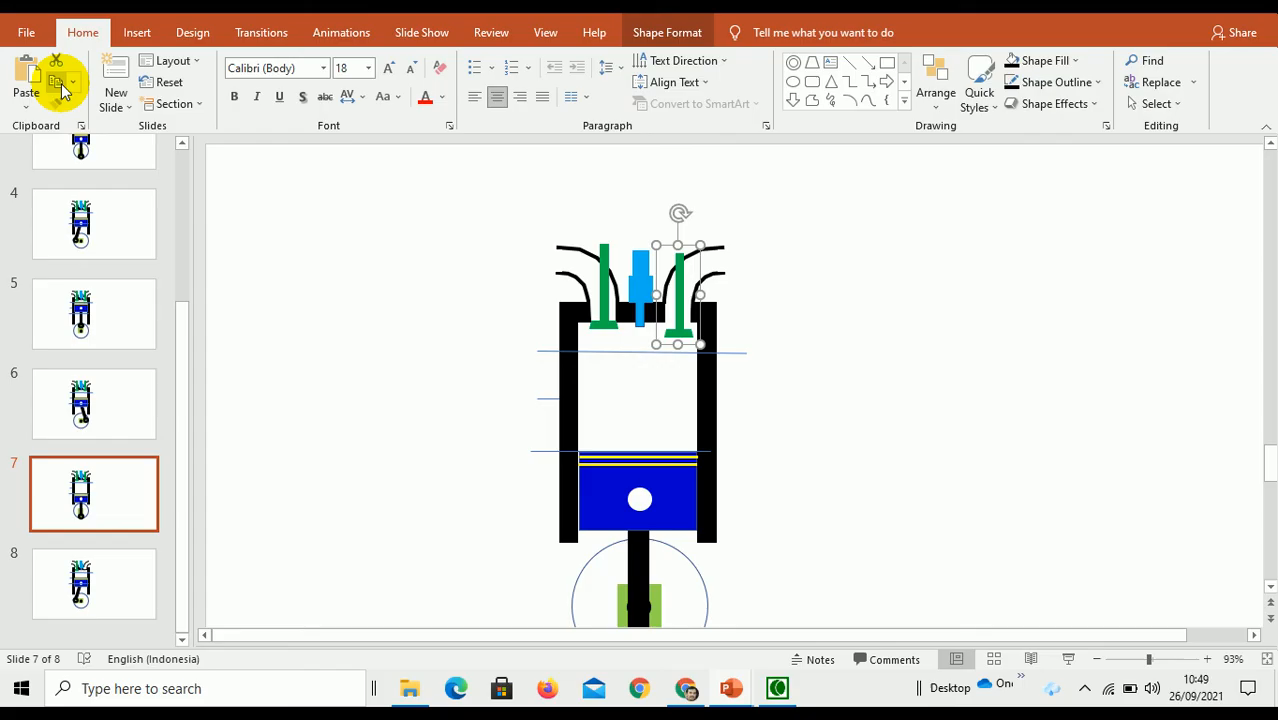
click(149, 605)
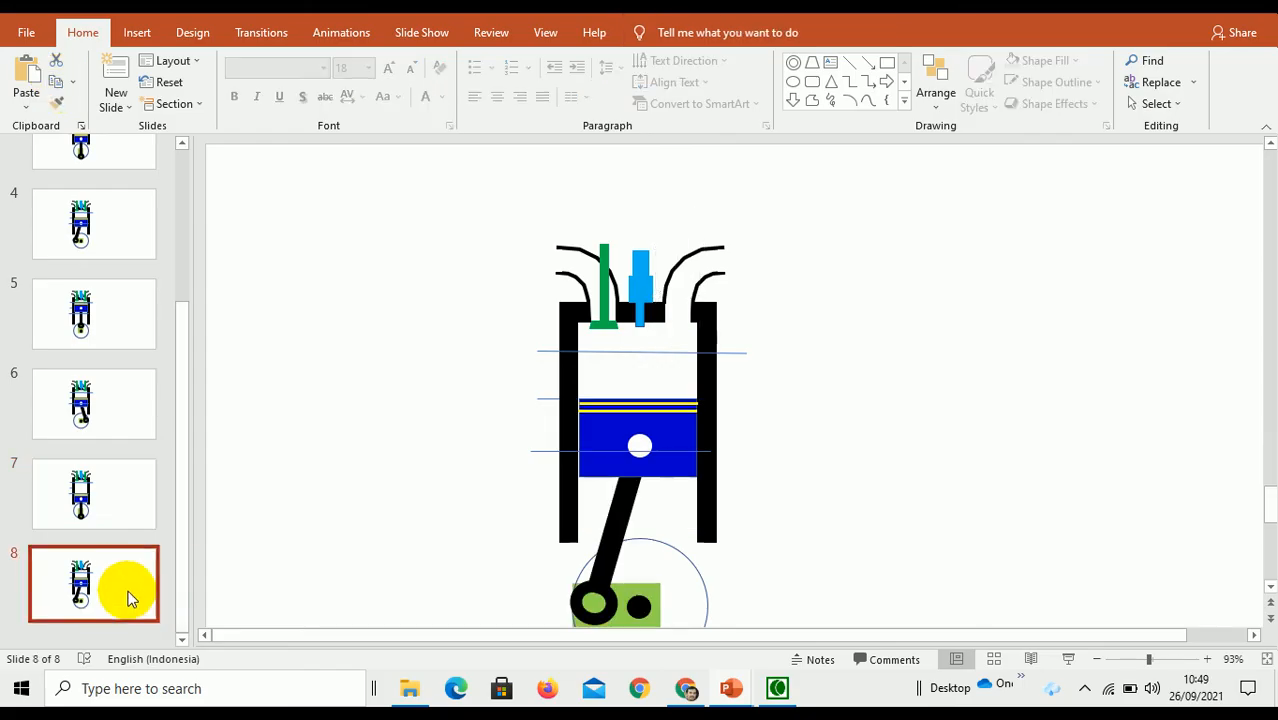
click(28, 74)
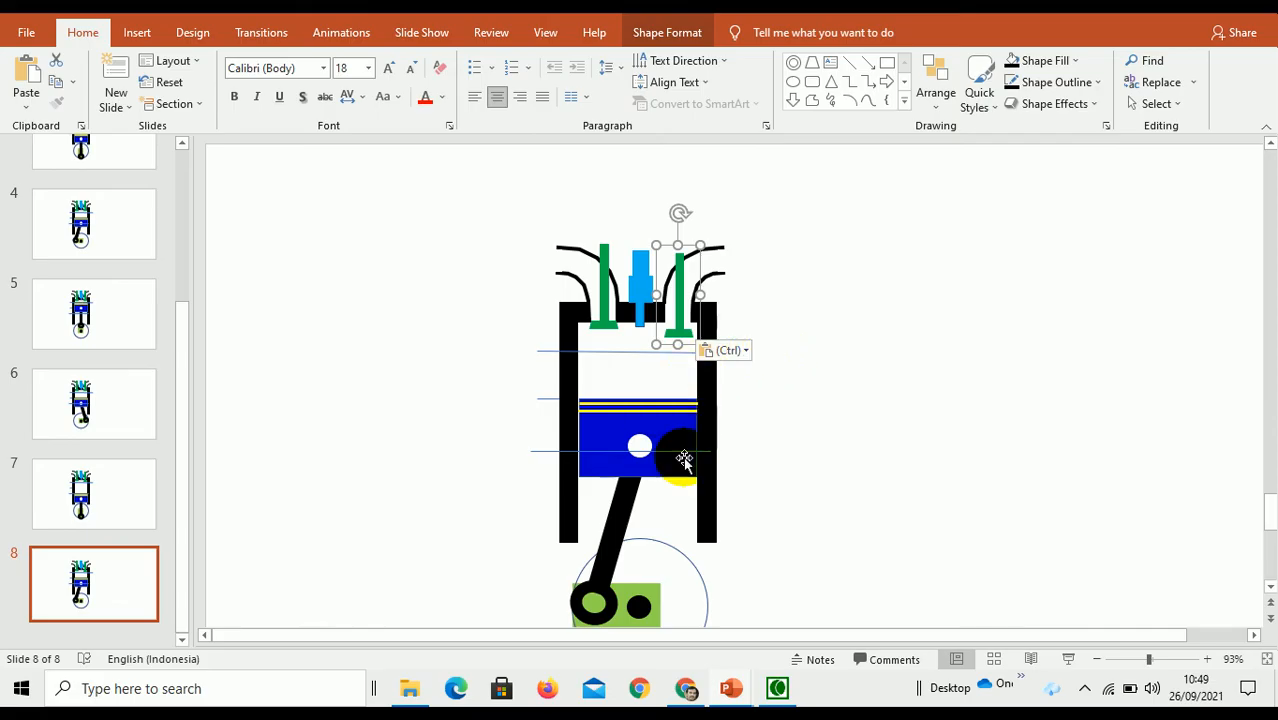
- Review slides 1 to 5 in order, checking the valve, piston and crank positions on each
drag(181, 358, 200, 194)
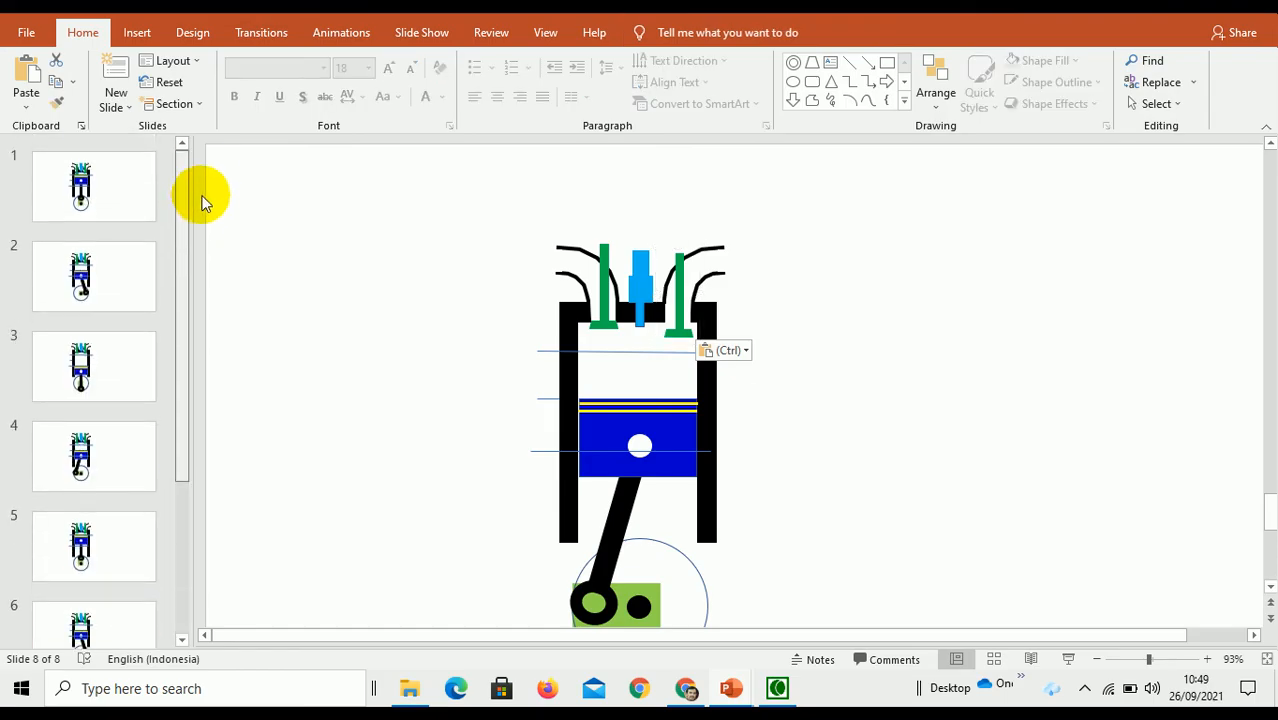
click(91, 188)
click(91, 190)
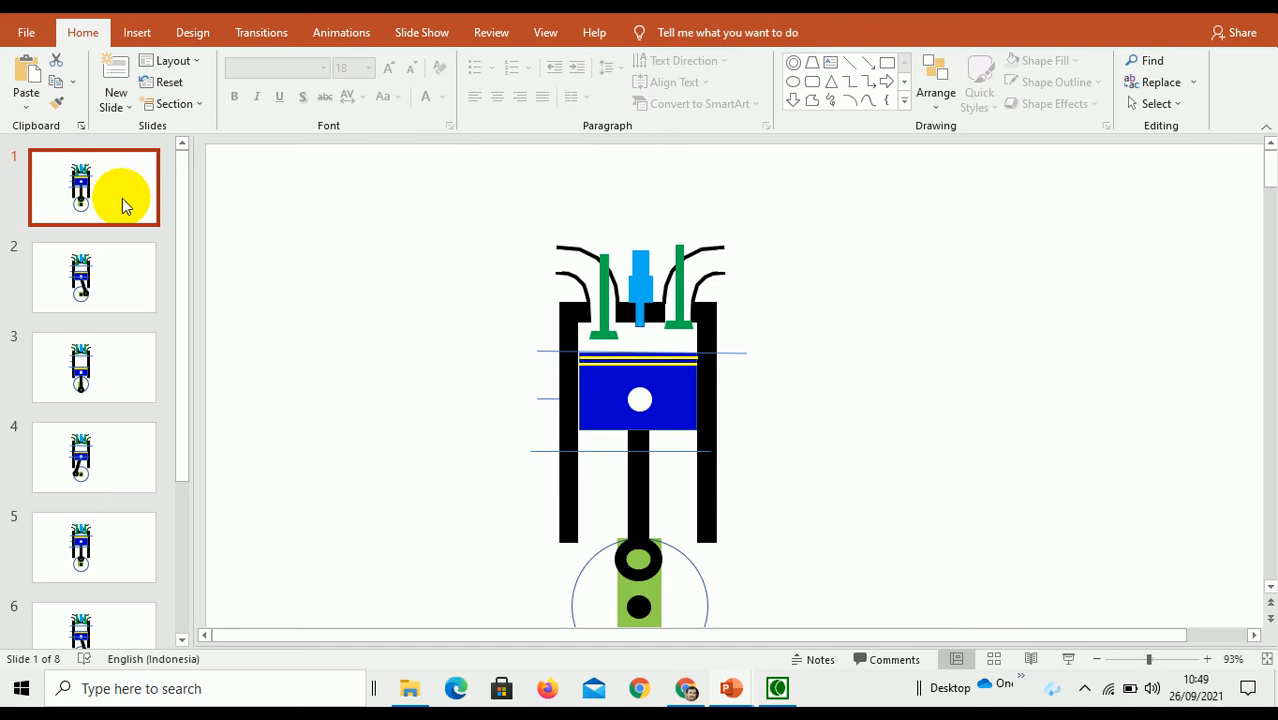
drag(183, 194, 217, 468)
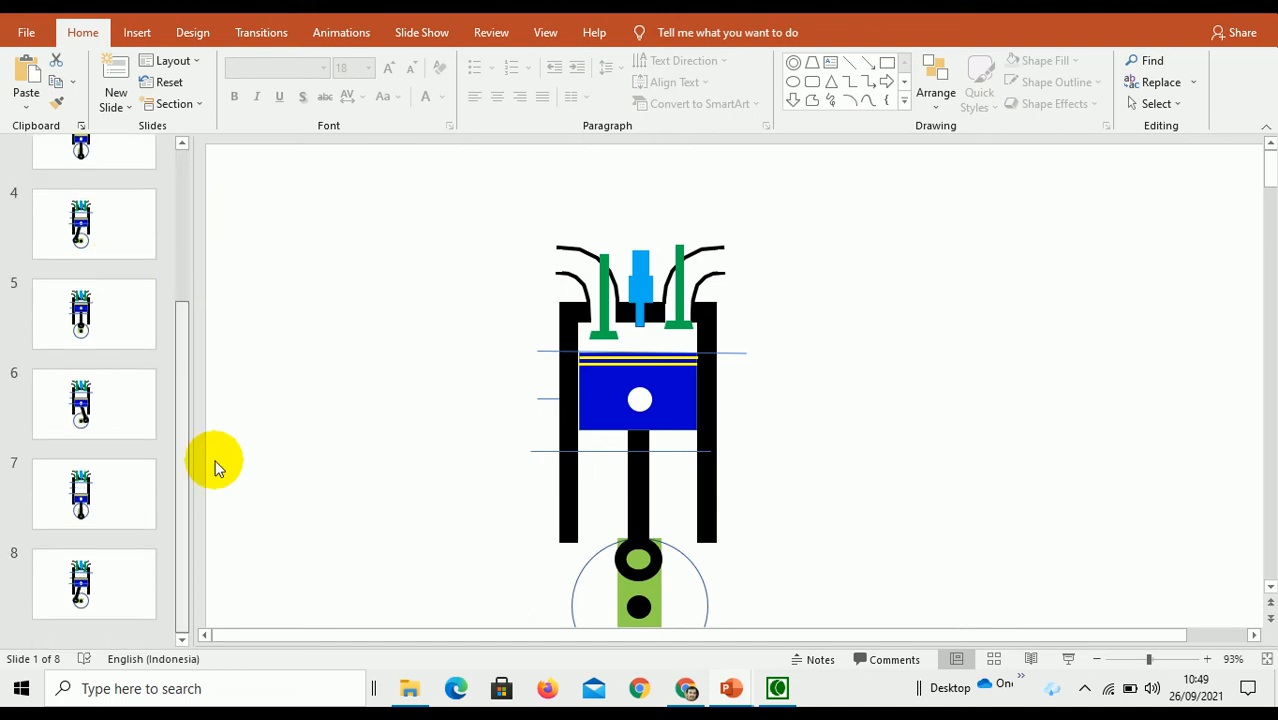
drag(217, 436, 183, 193)
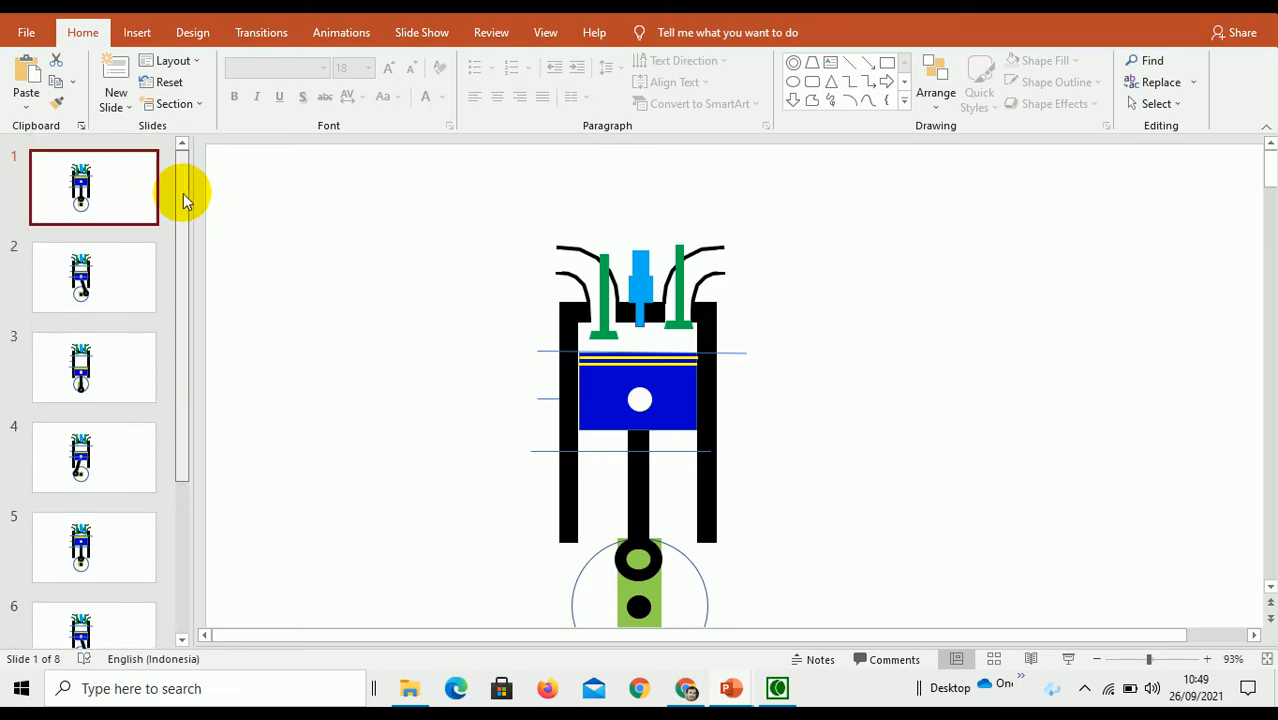
click(122, 212)
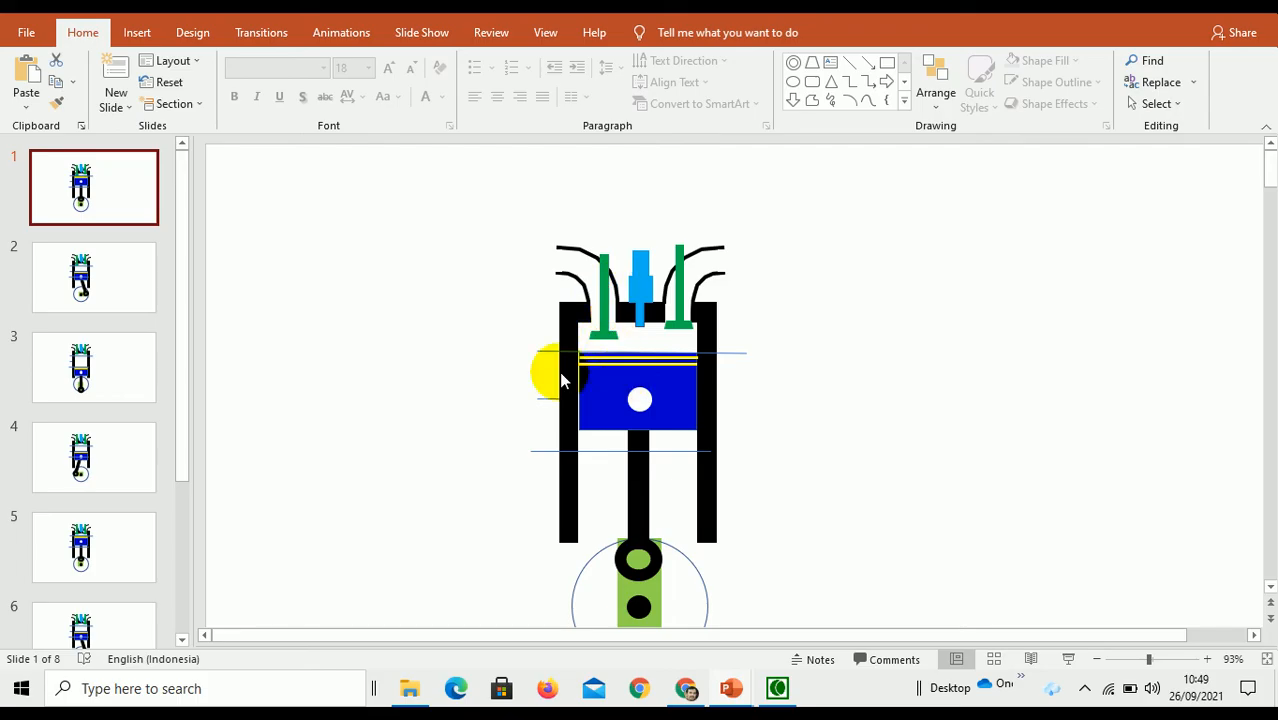
click(103, 257)
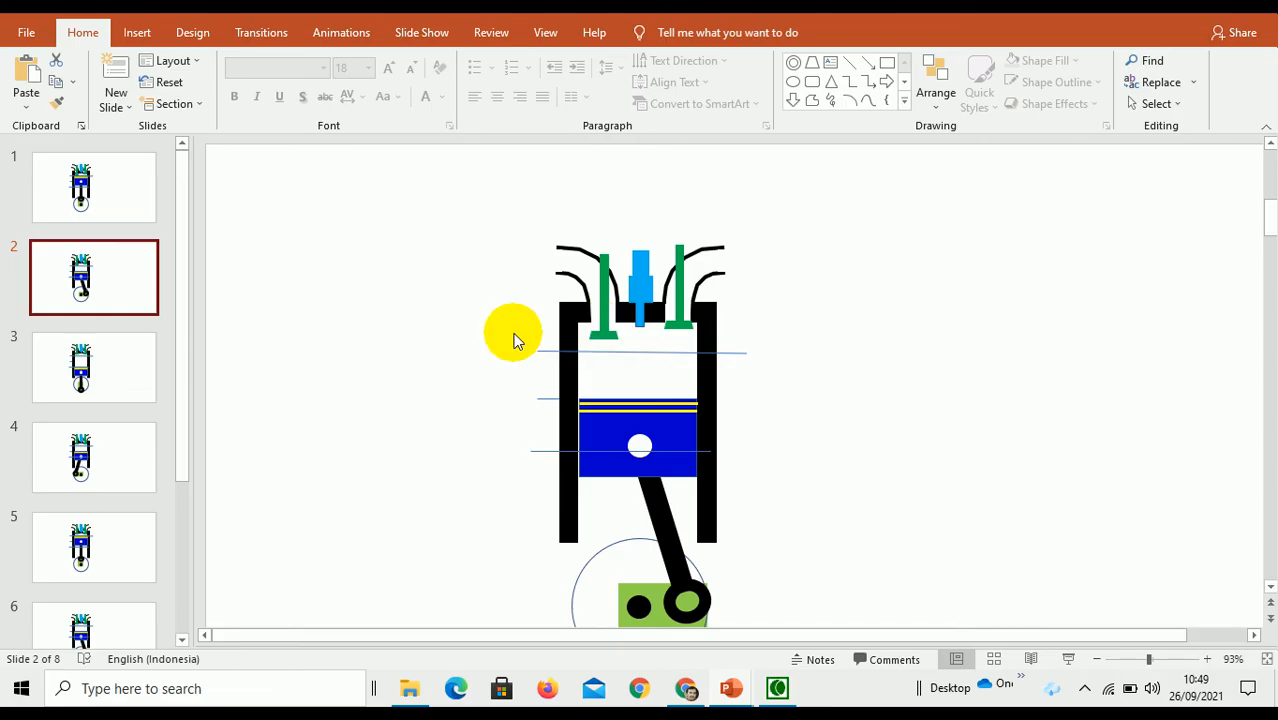
click(95, 376)
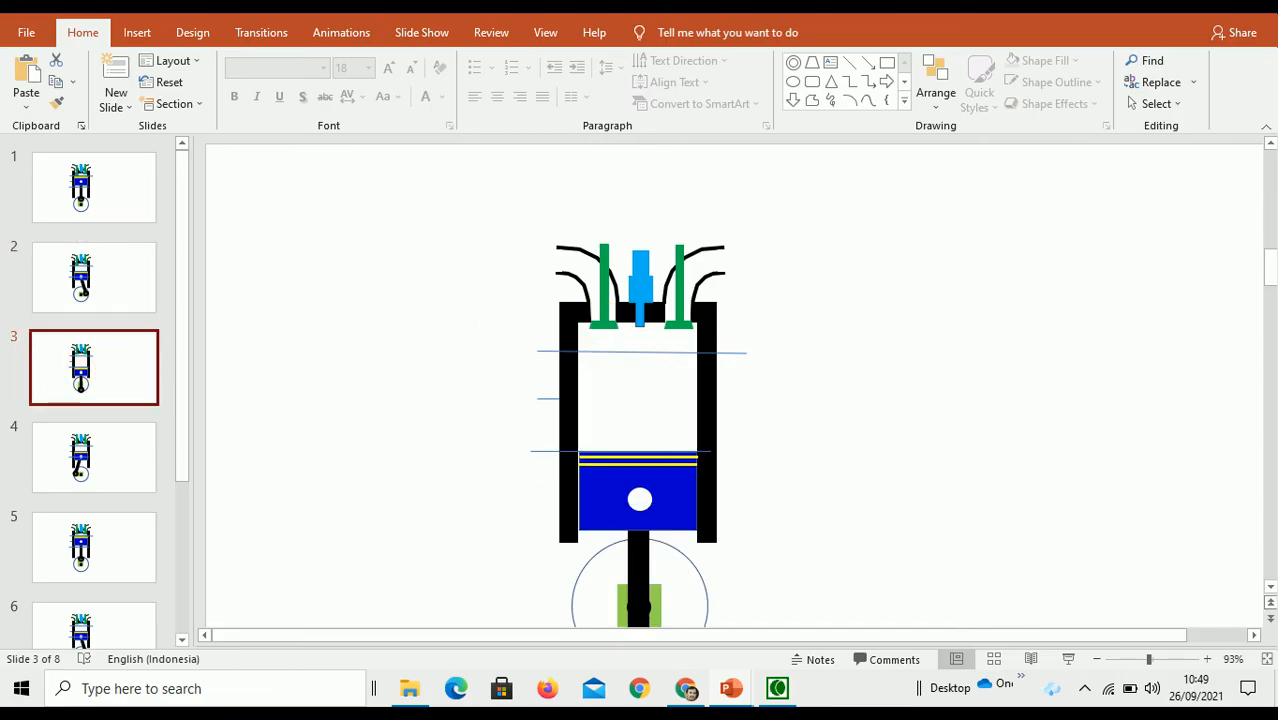
click(1271, 591)
click(1271, 591)
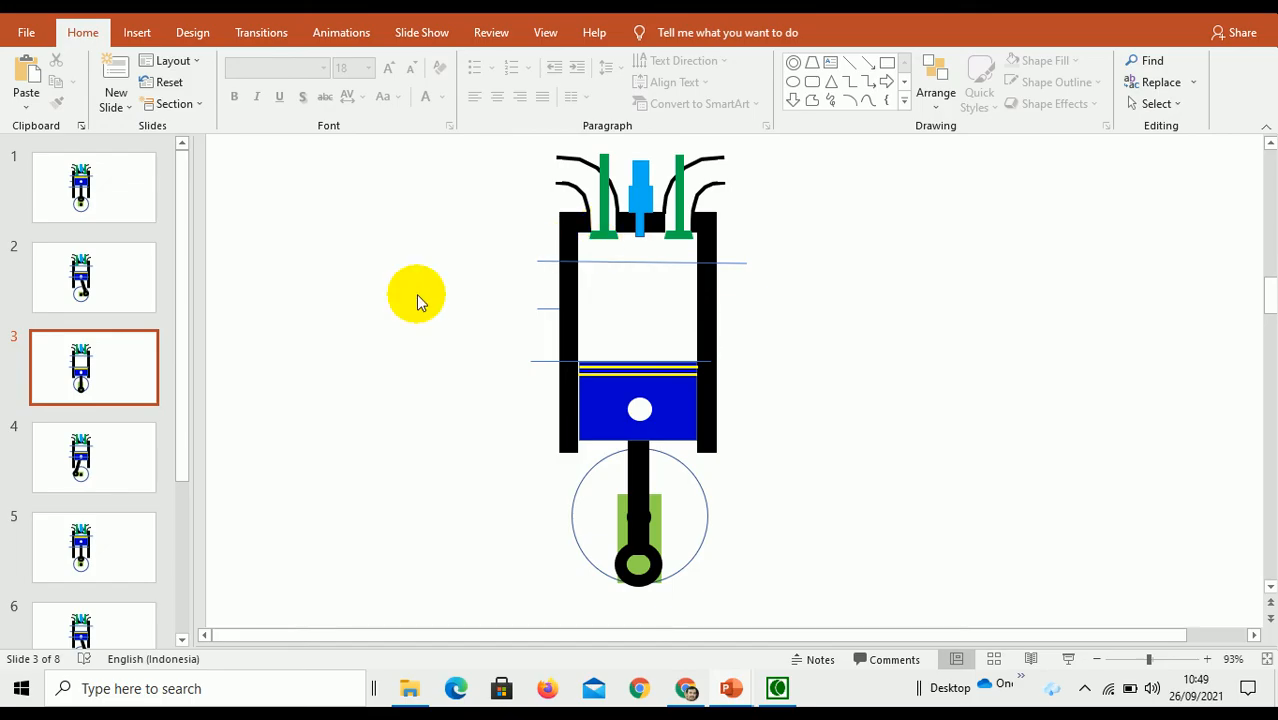
click(106, 466)
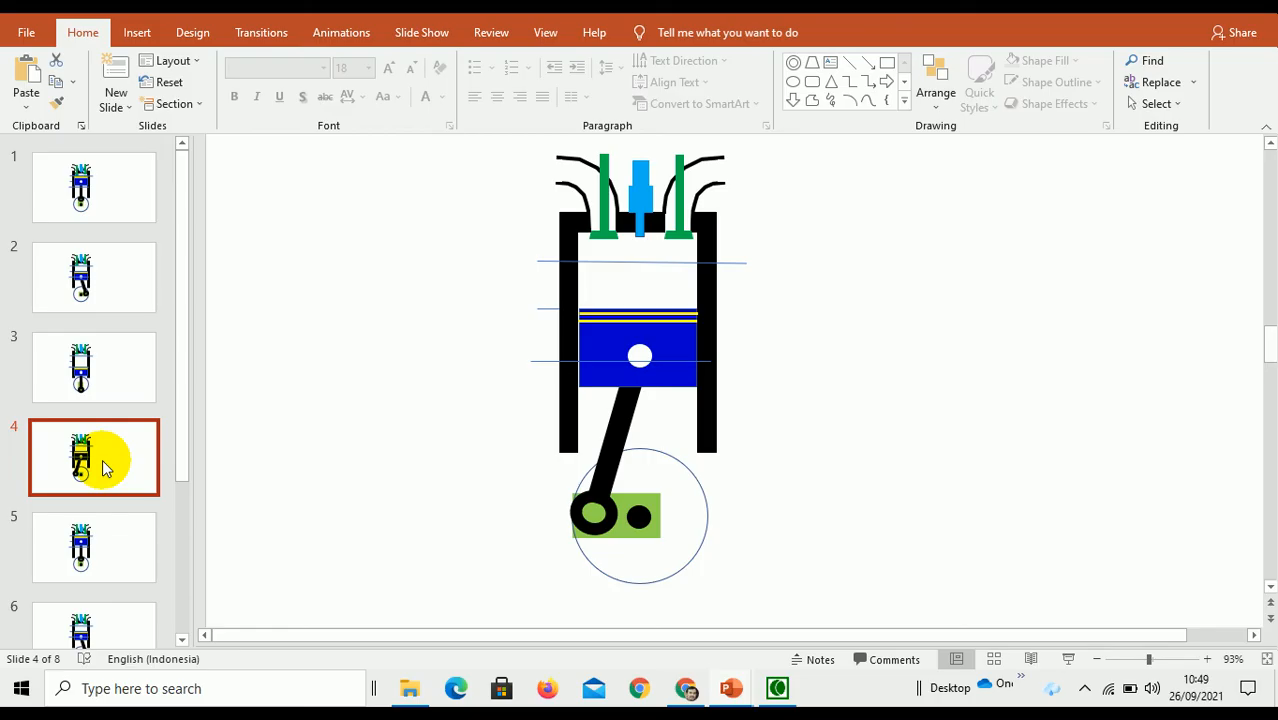
click(107, 540)
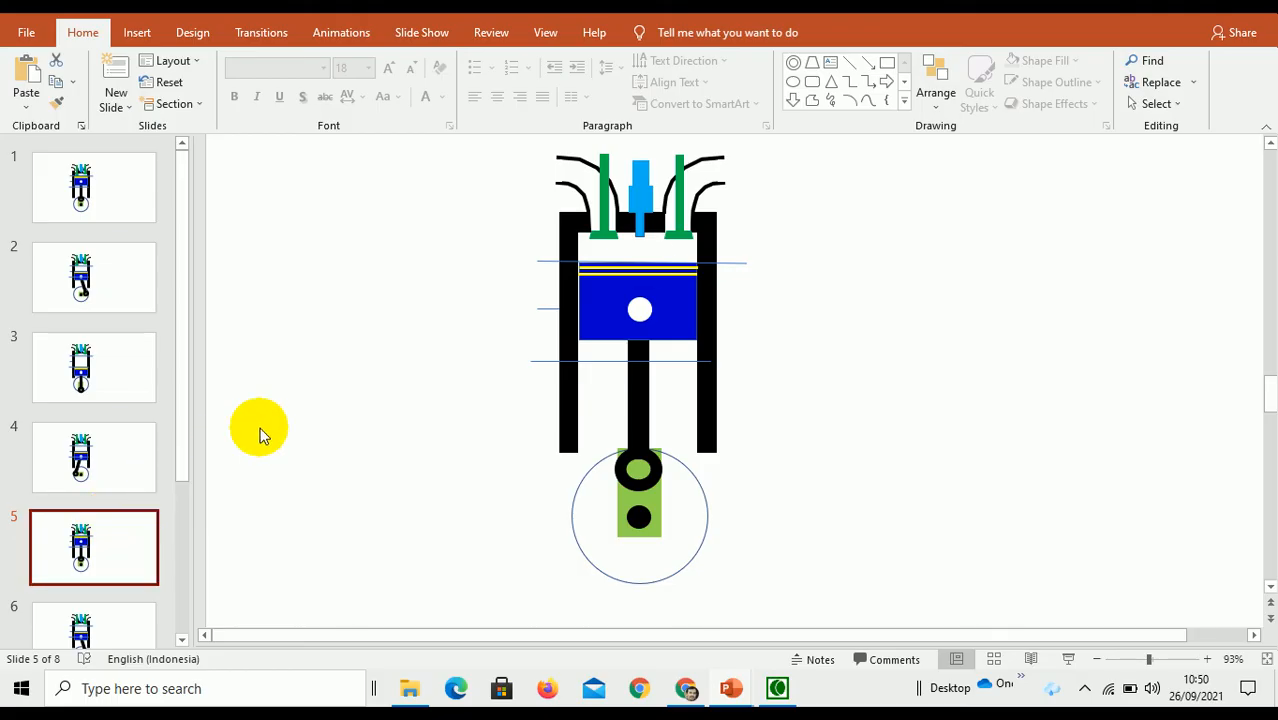
- On slide 5, draw a slanted line about 1.21 cm wide and 0.29 cm high from the spark plug tip down toward the left valve
drag(641, 204, 642, 224)
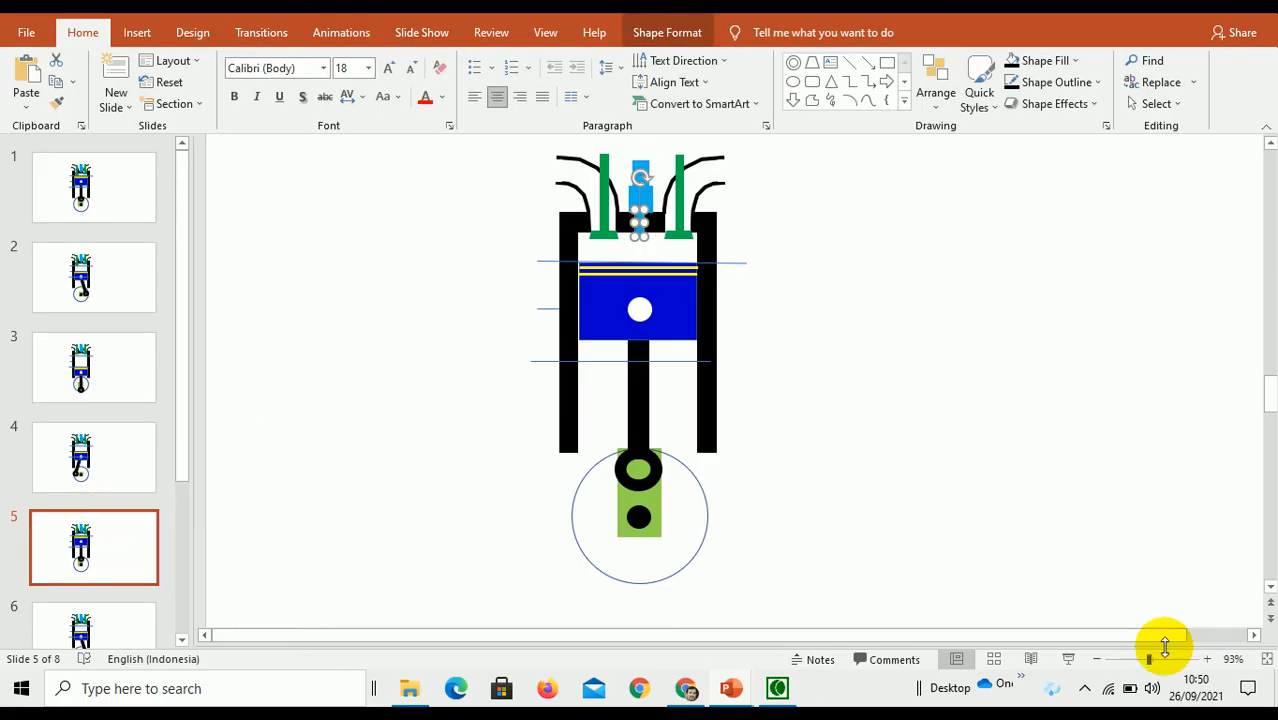
click(1170, 662)
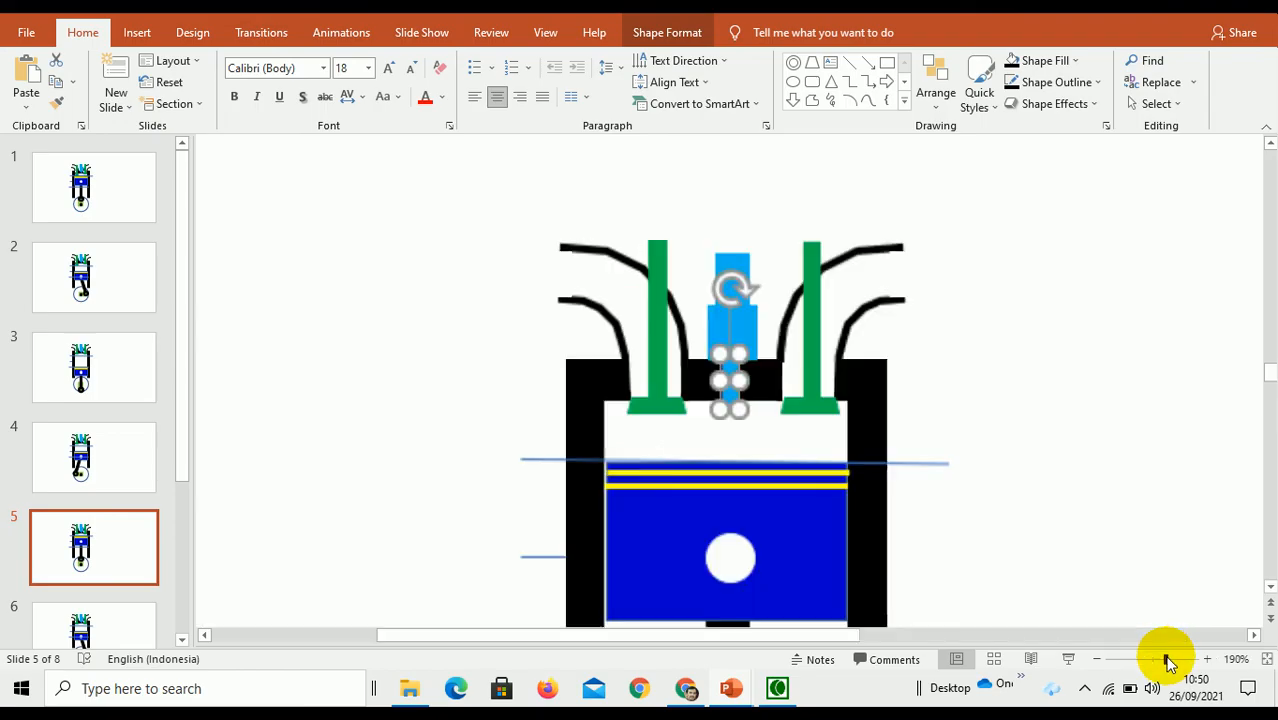
click(1005, 425)
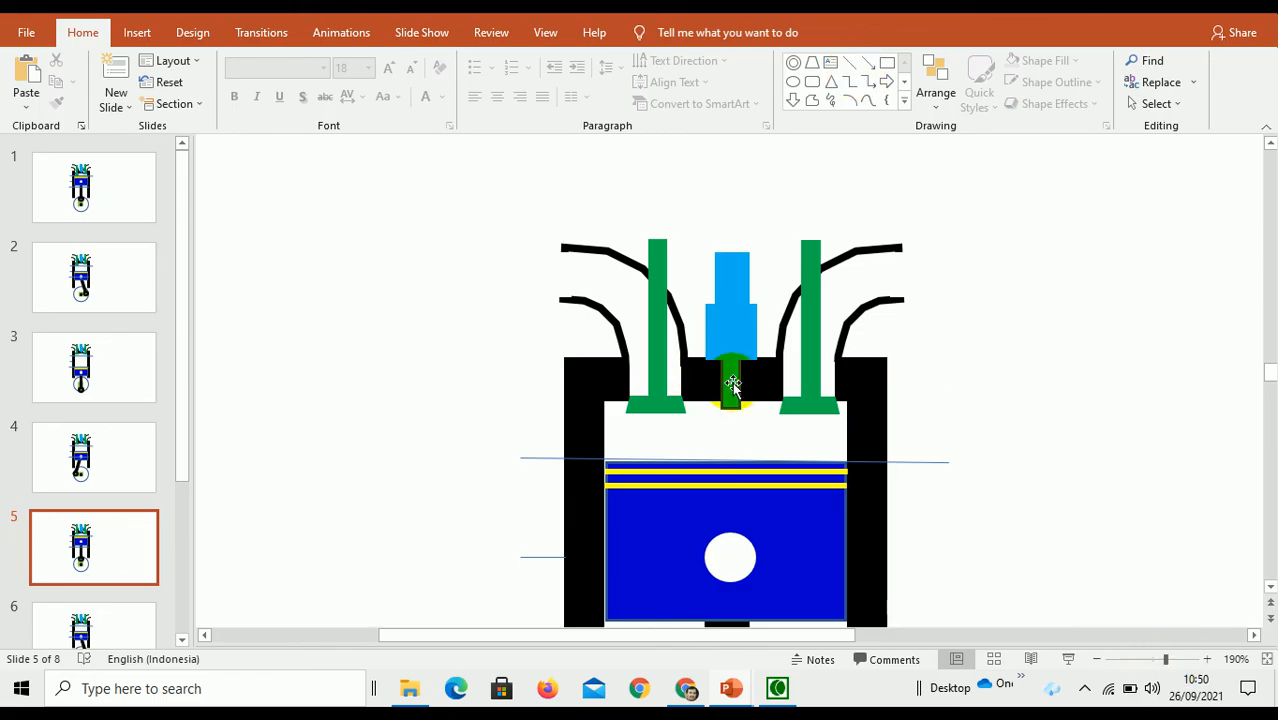
click(732, 384)
drag(1165, 660, 1176, 660)
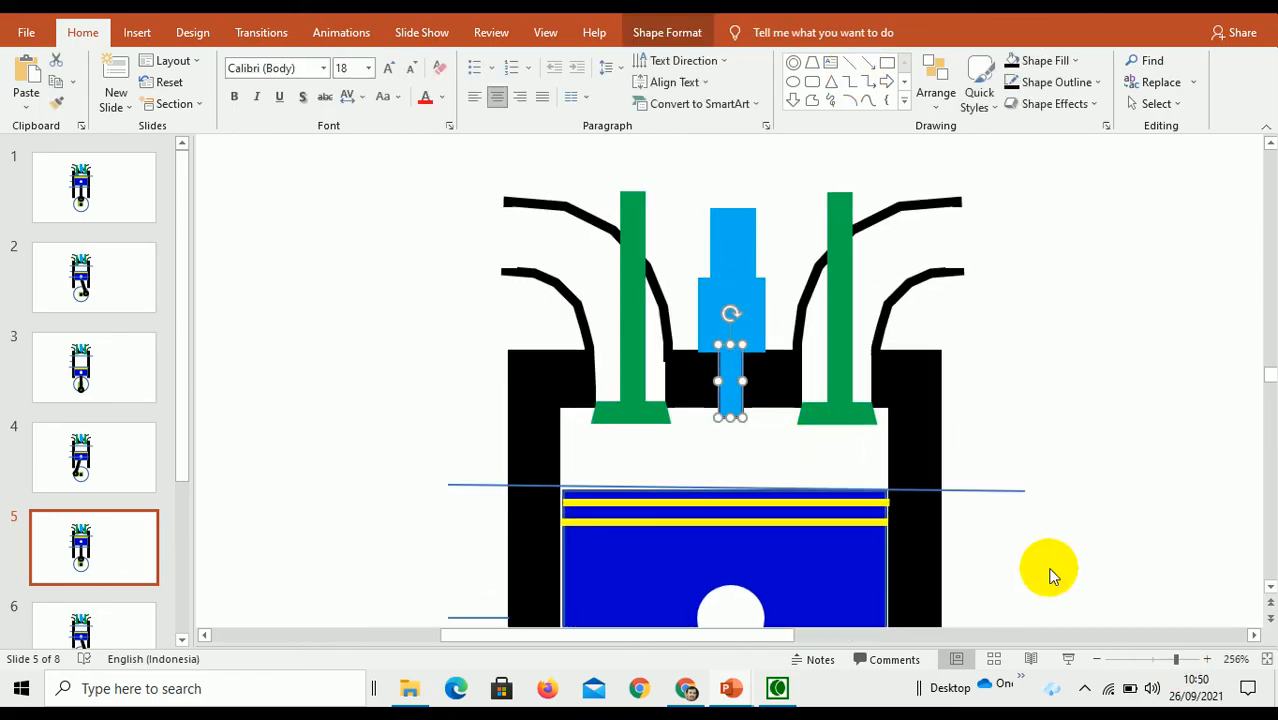
click(849, 62)
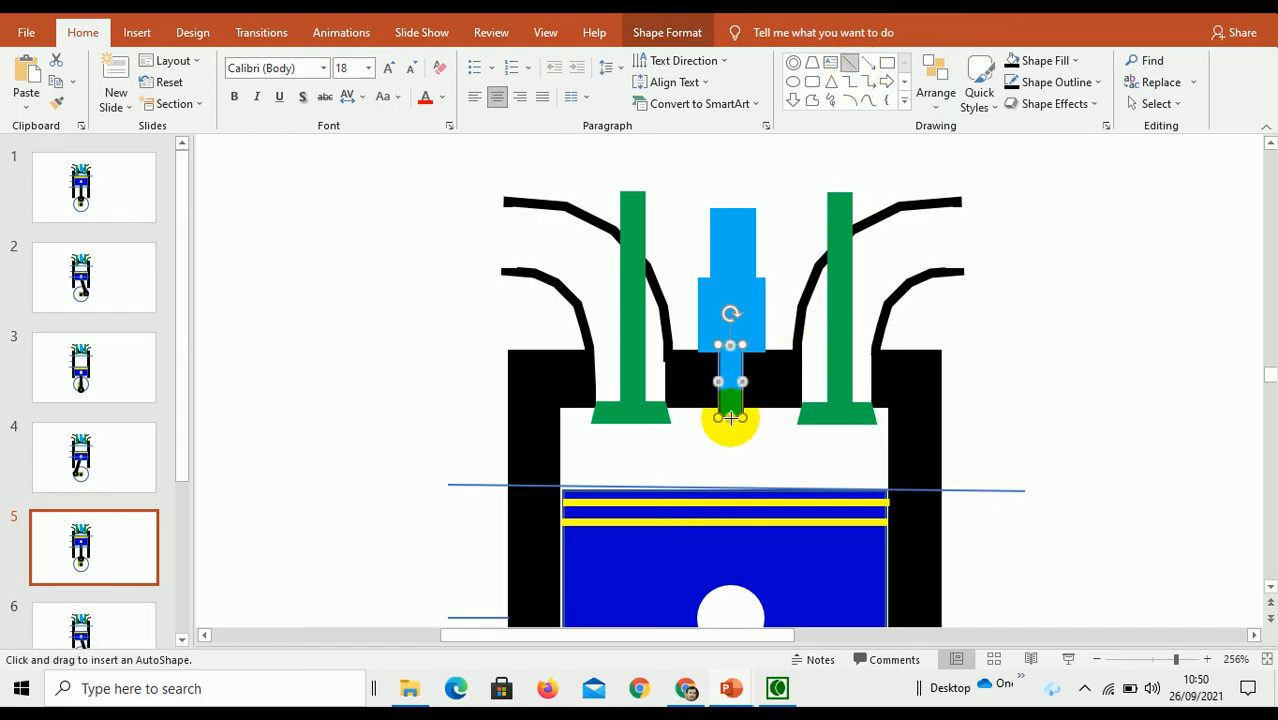
drag(729, 418, 622, 443)
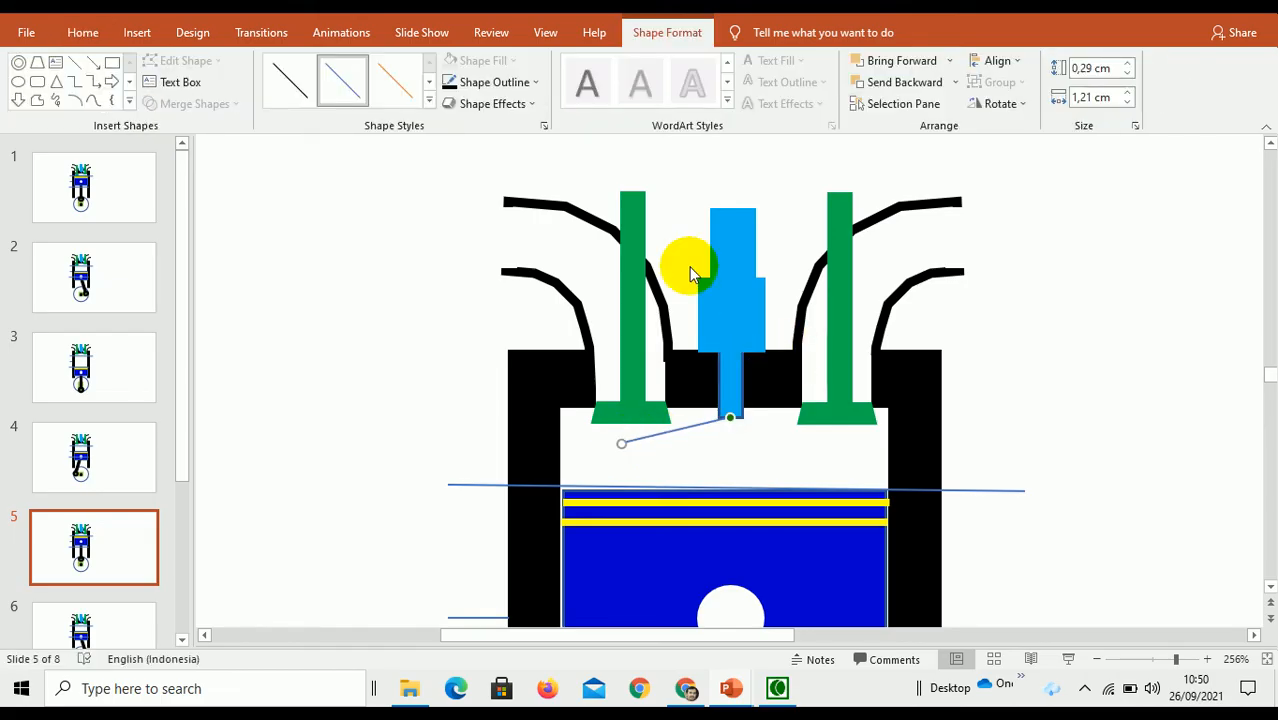
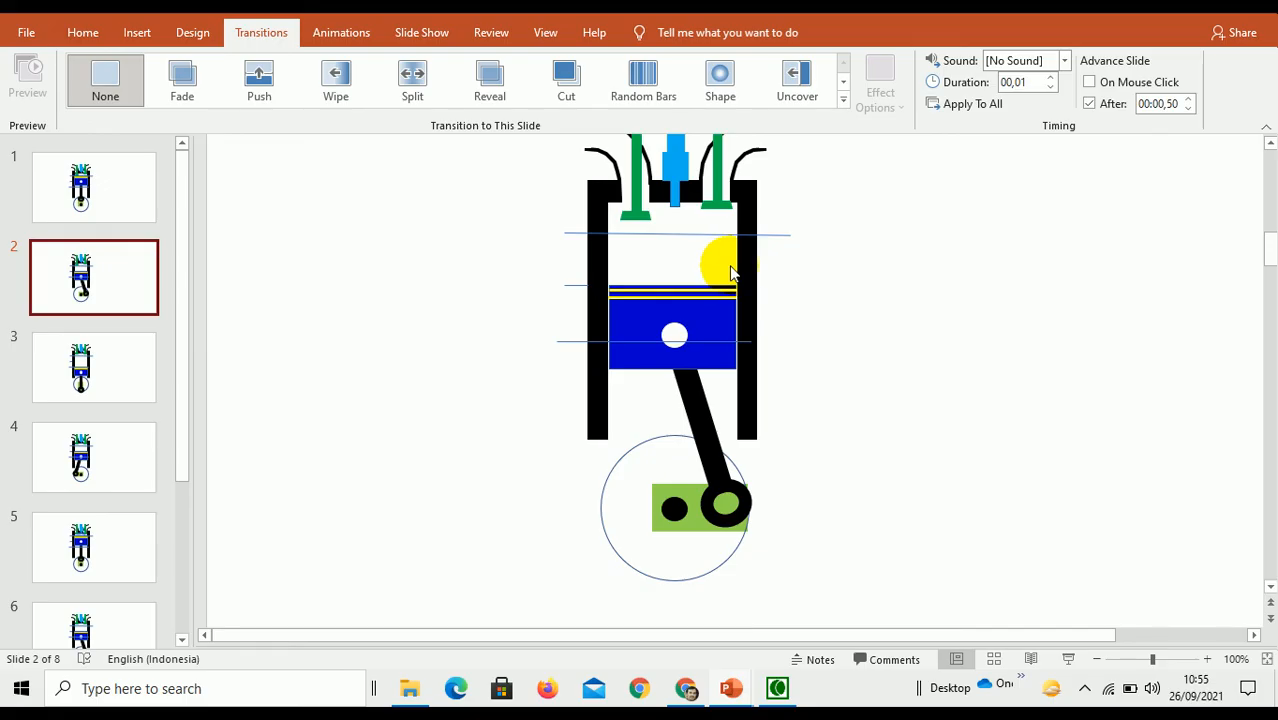
- Copy slide 1 and paste it directly after itself as the new slide 2
click(132, 206)
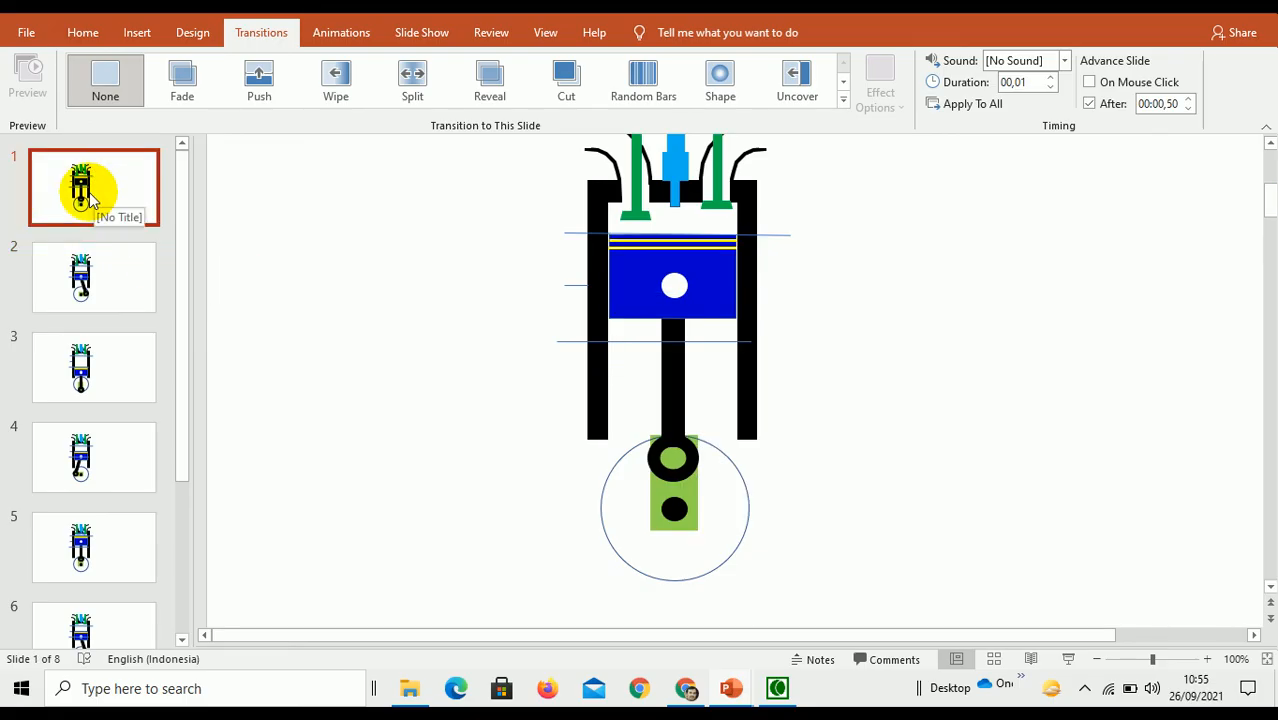
click(84, 33)
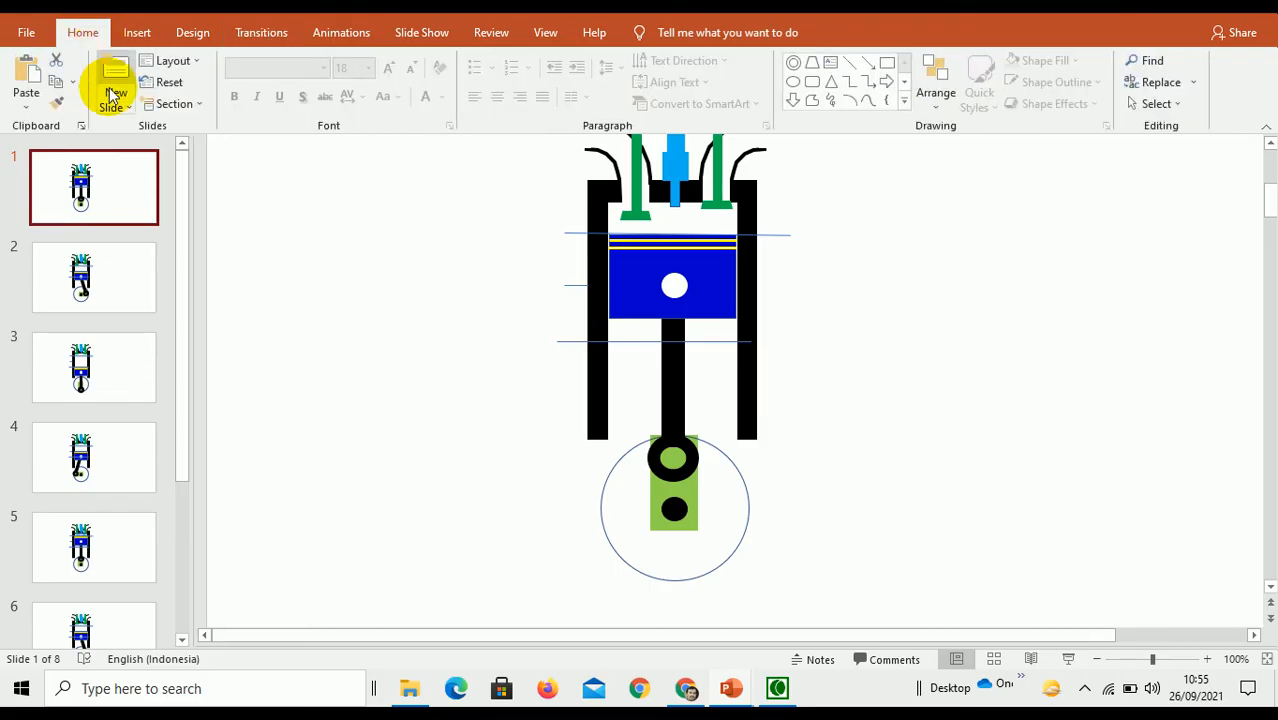
click(57, 88)
click(30, 70)
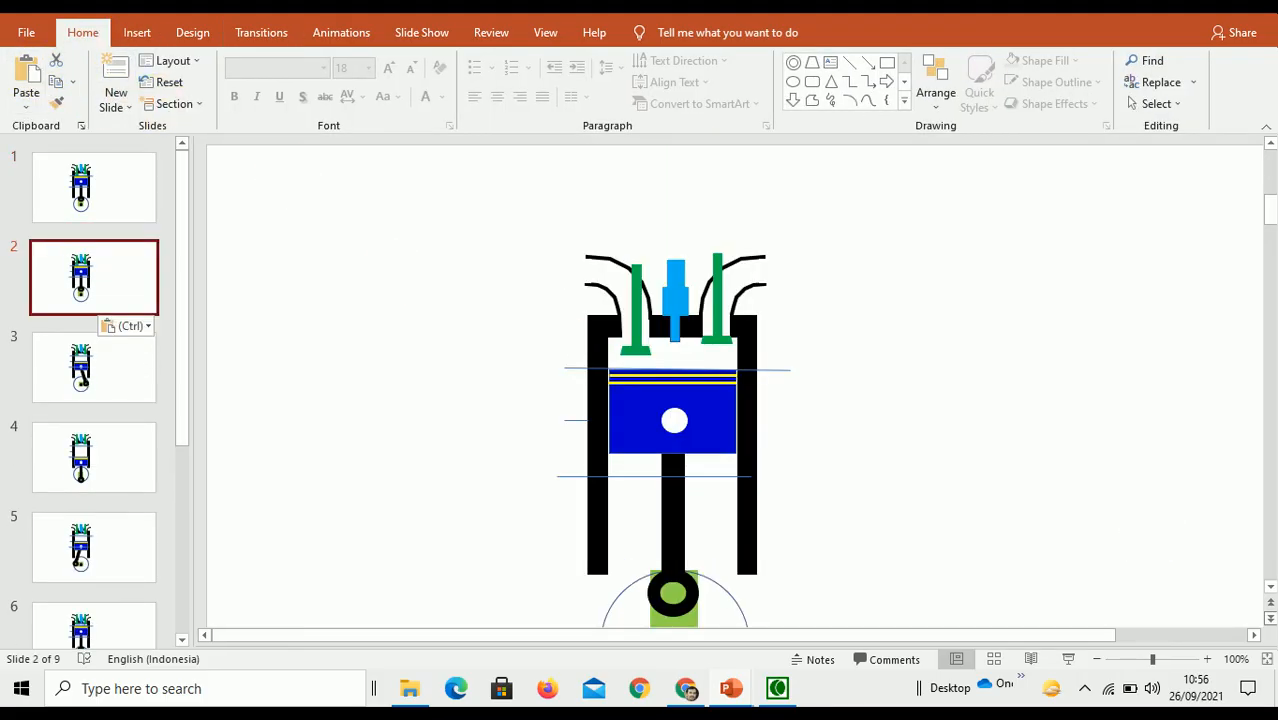
- Move the piston on the new slide 2 down to about halfway between the upper and middle guide lines
click(1270, 588)
click(1270, 588)
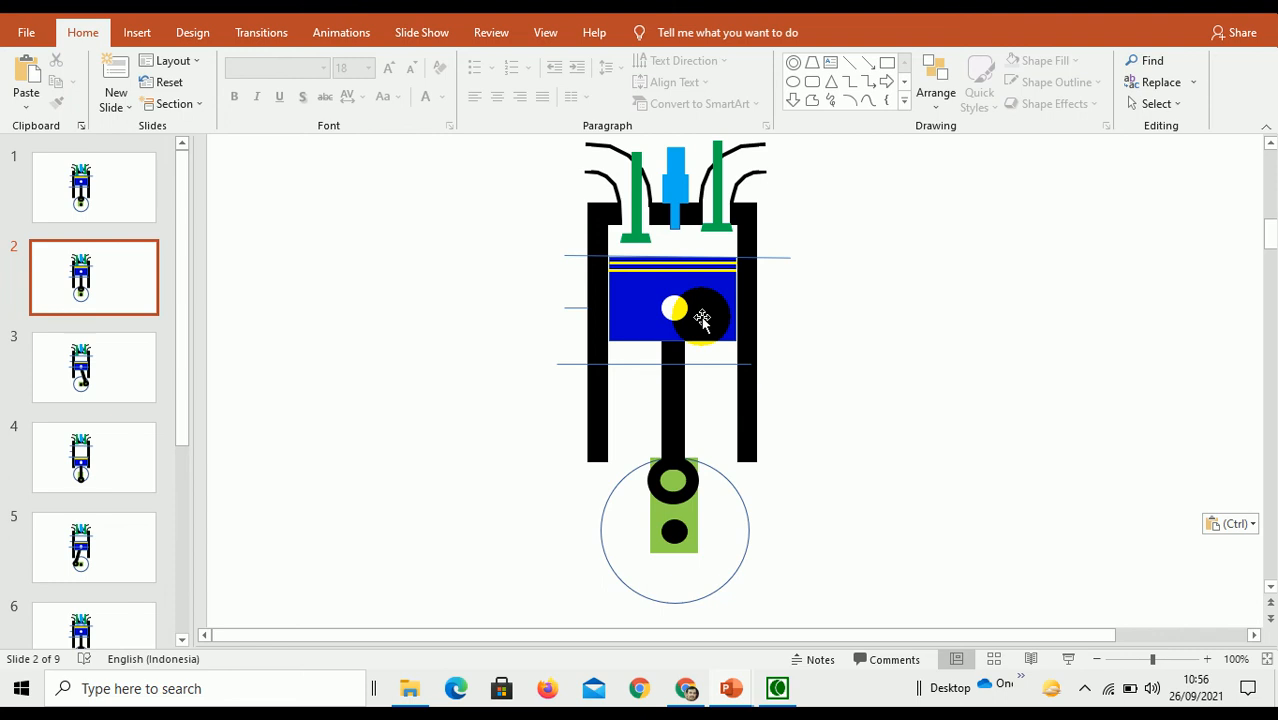
click(702, 318)
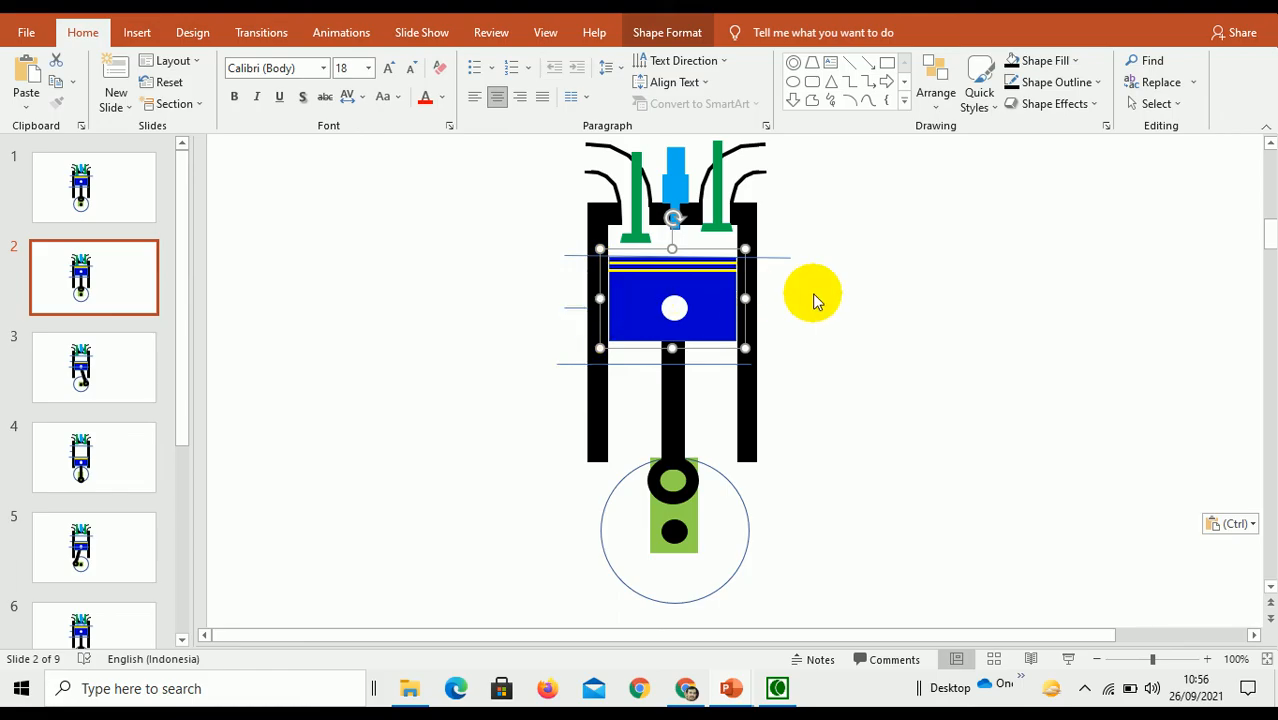
key(Down)
key(Down)
key(Down)
key(Down)
key(Down)
key(Down)
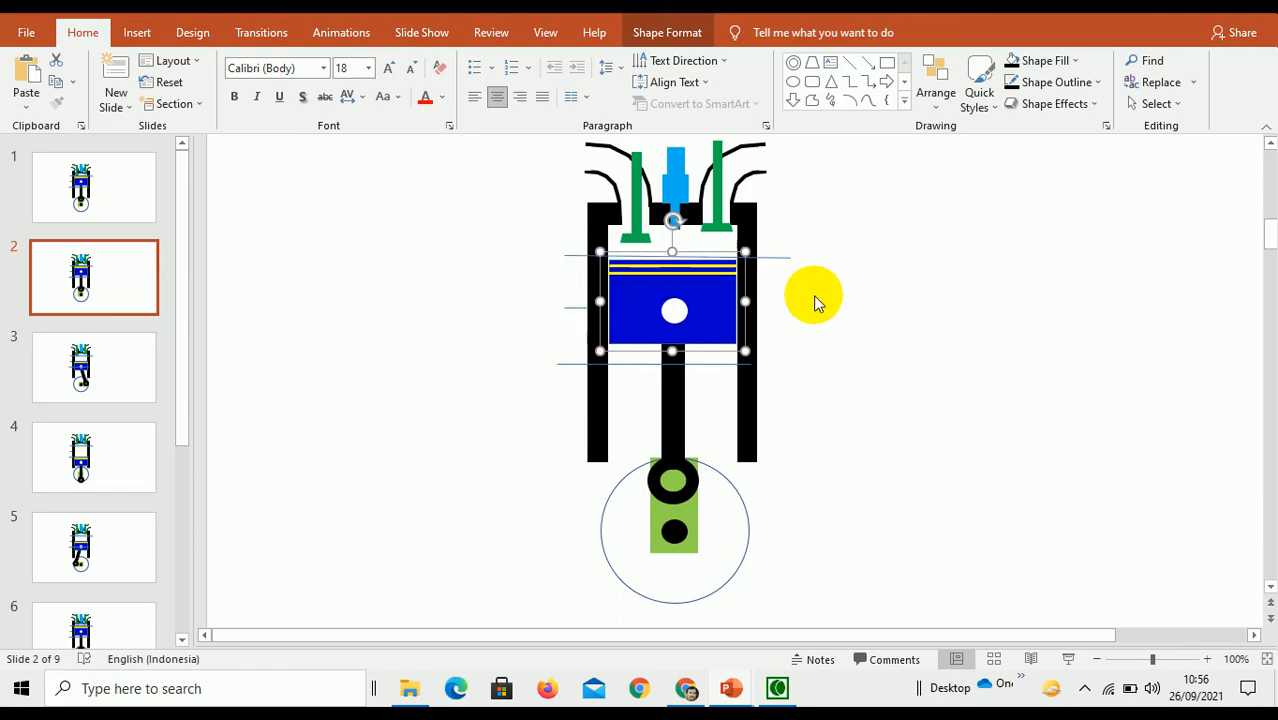
key(Down)
key(Down)
key(Down)
key(Down)
key(Down)
key(Down)
key(Down)
key(Down)
key(Down)
key(Down)
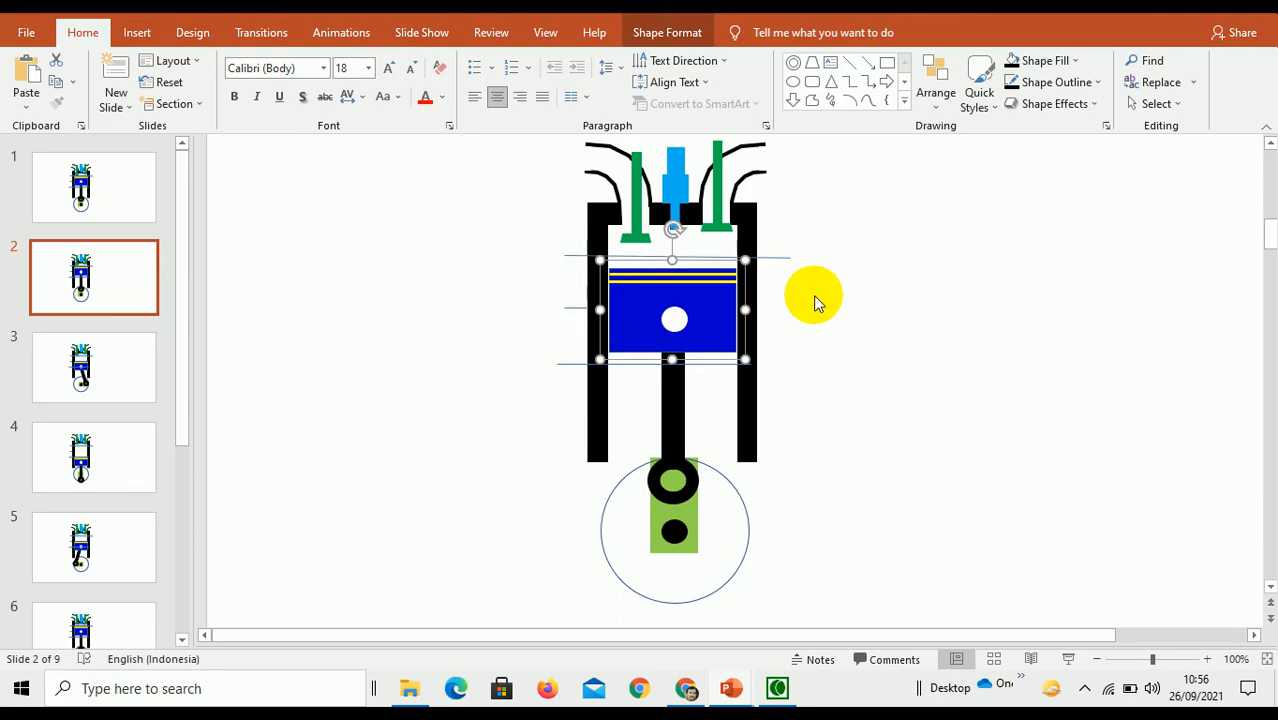
key(Up)
key(Up)
key(Up)
key(Up)
key(Up)
key(Up)
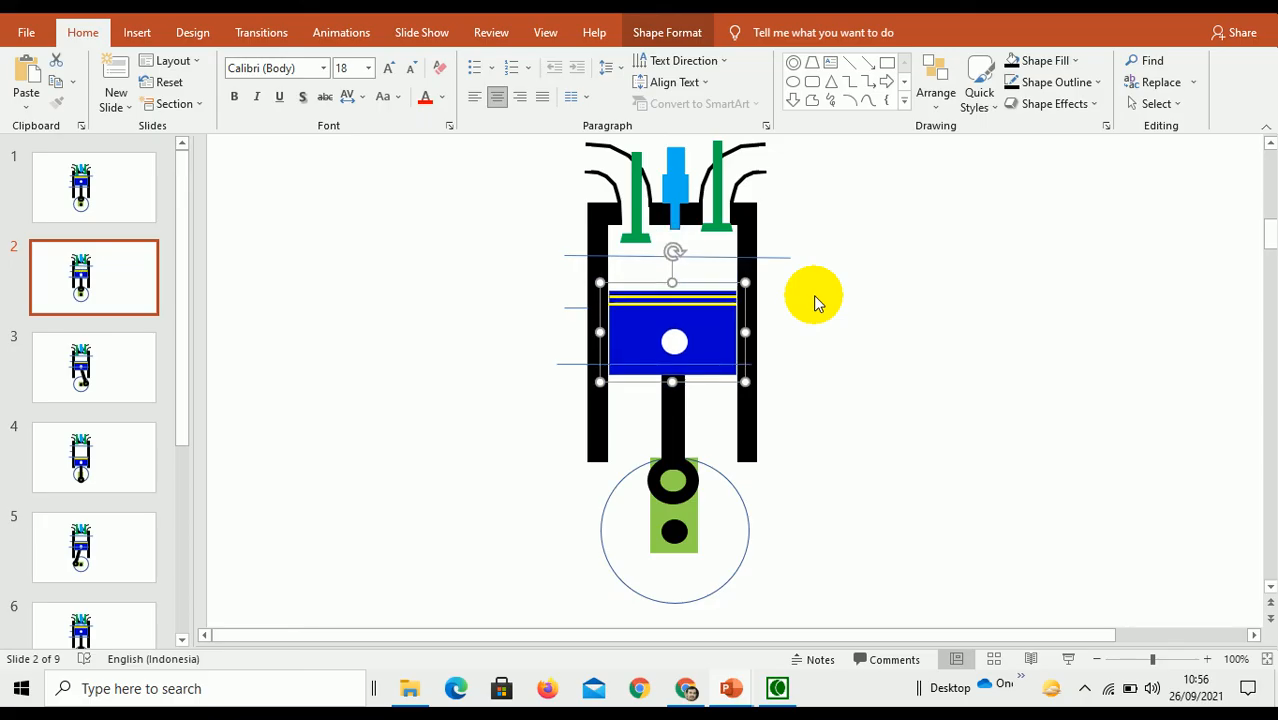
key(Up)
key(Up)
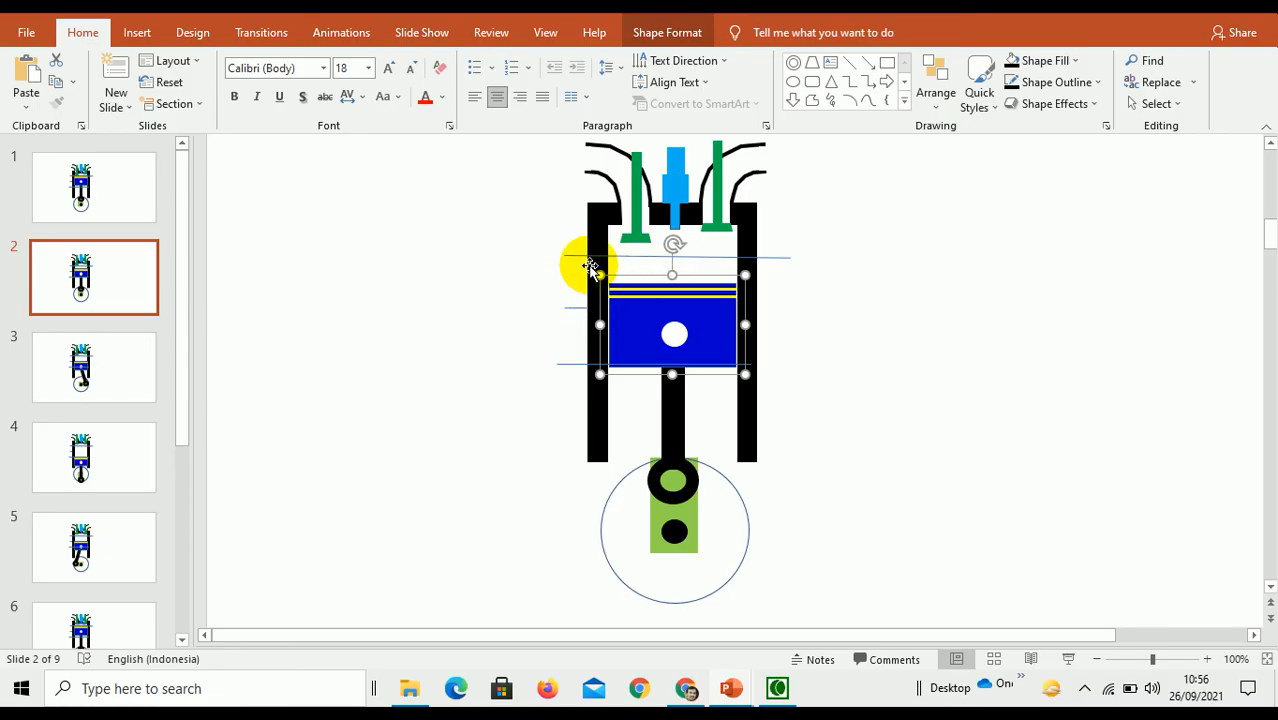
- Rotate the green crank arm on slide 2 to point diagonally up to the right and align it over the central crankshaft dot
click(683, 515)
drag(676, 428, 713, 513)
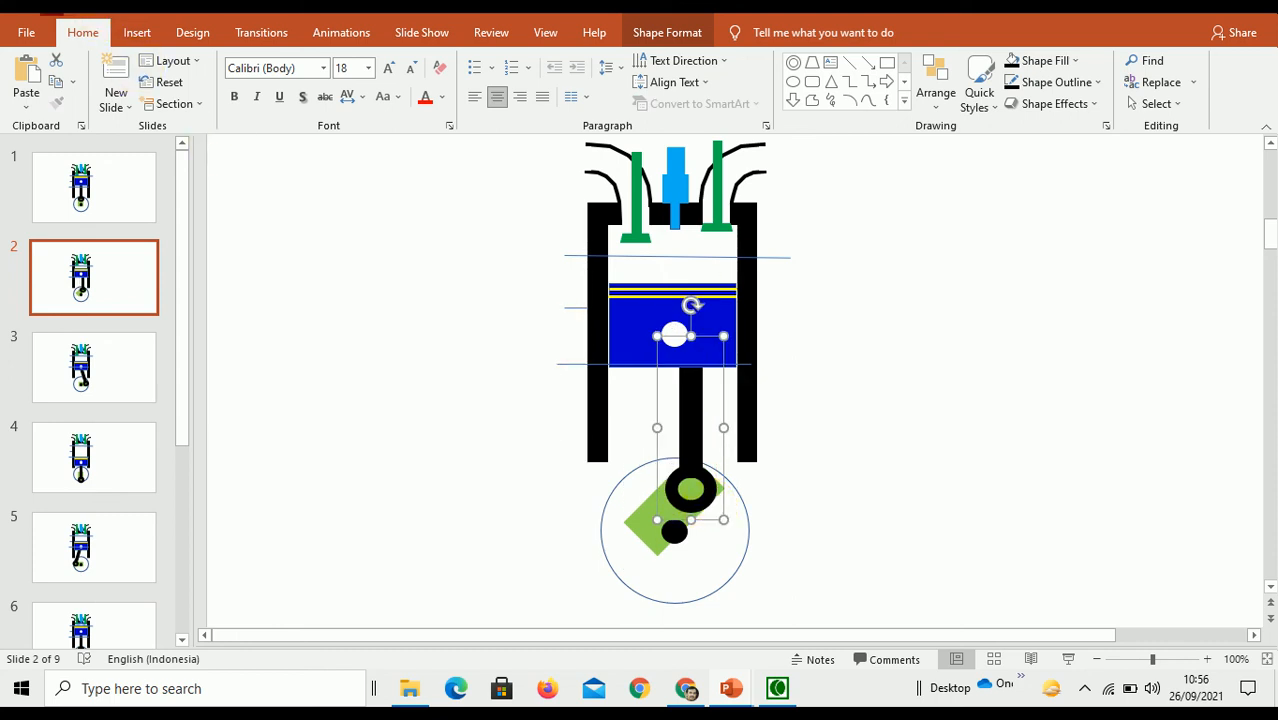
click(52, 9)
click(716, 485)
drag(716, 485, 735, 493)
click(877, 465)
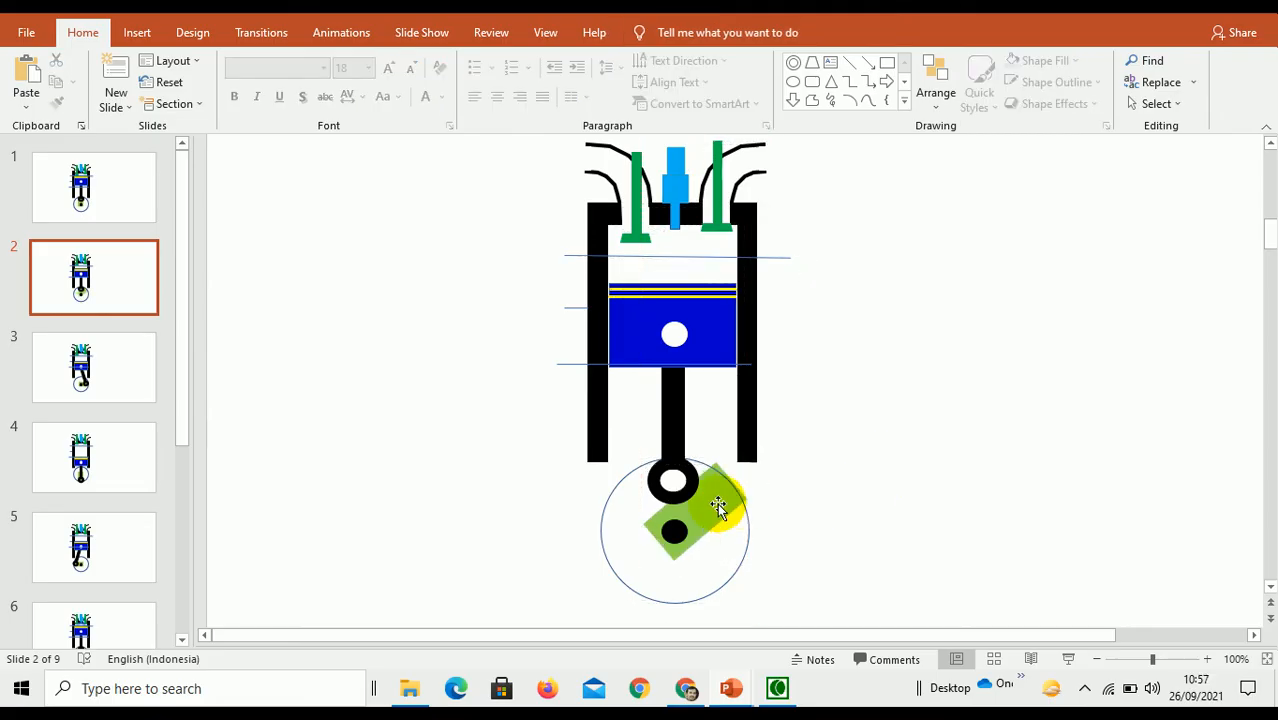
click(718, 507)
key(Down)
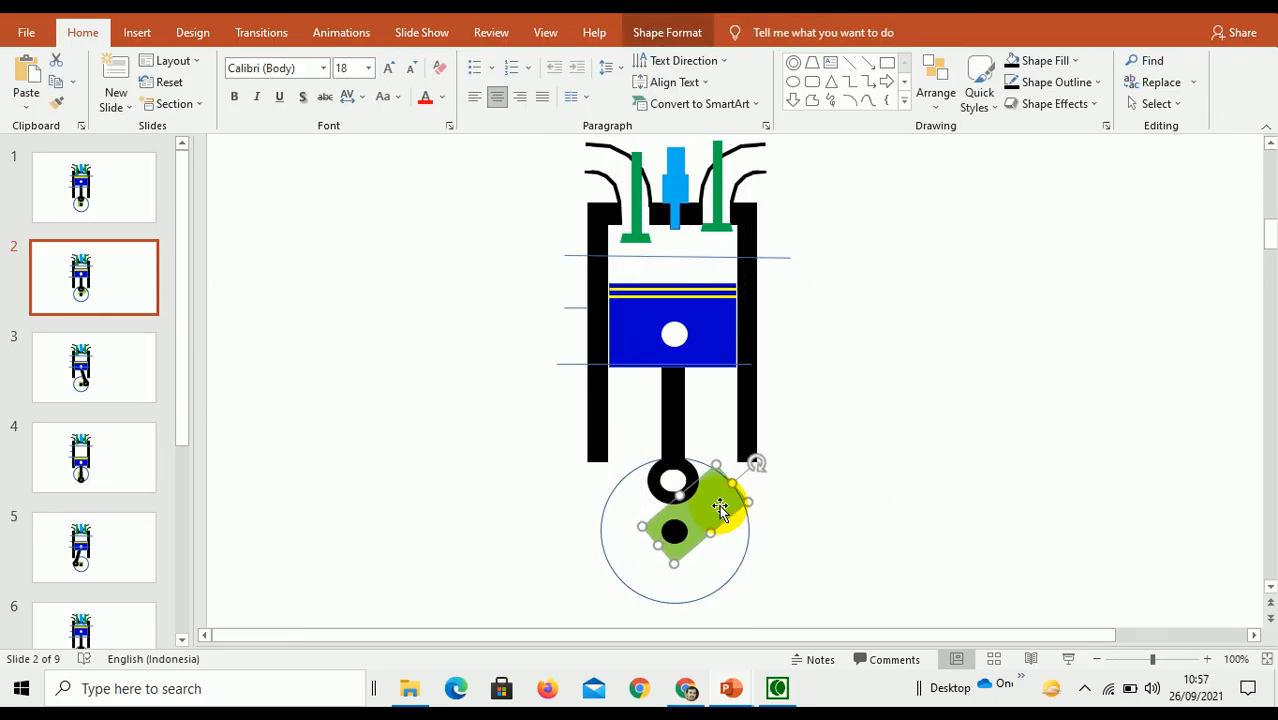
- Tilt the black connecting rod on slide 2 and place its ring on the crank arm's outer end, with its upper end at the piston
click(678, 440)
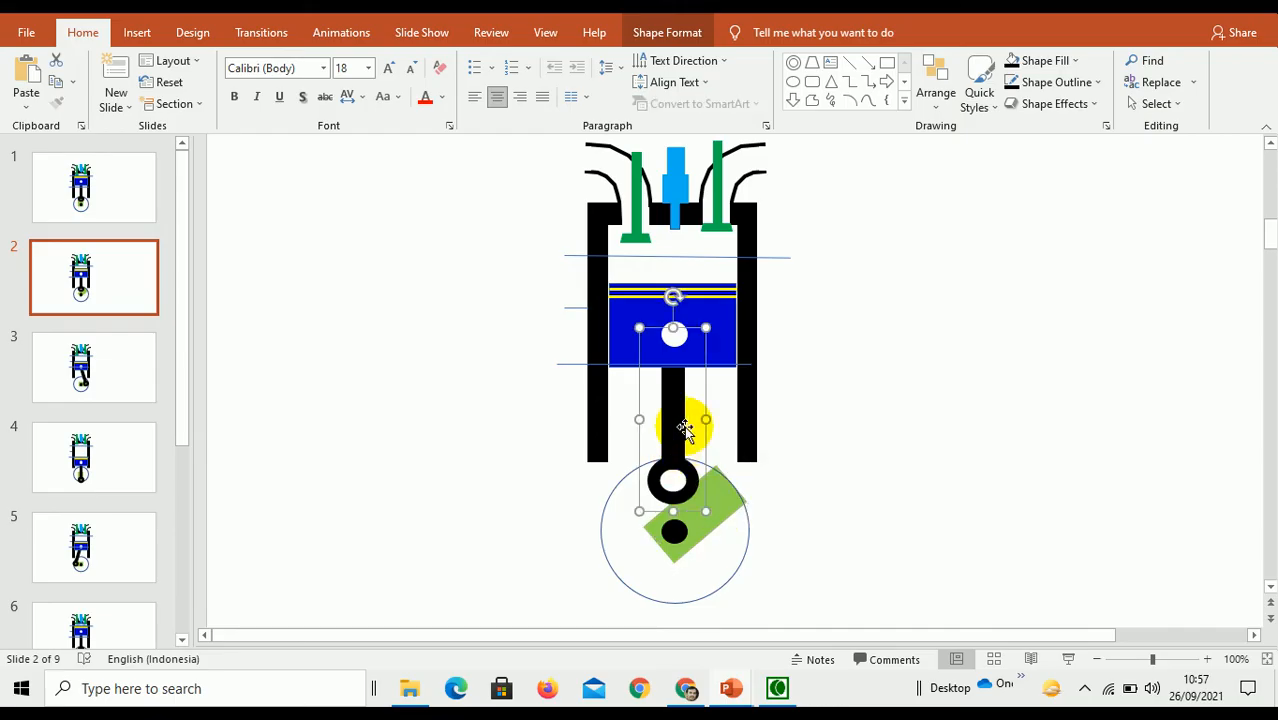
drag(673, 295, 652, 290)
drag(662, 414, 675, 318)
drag(748, 512, 679, 317)
drag(697, 409, 696, 412)
click(870, 402)
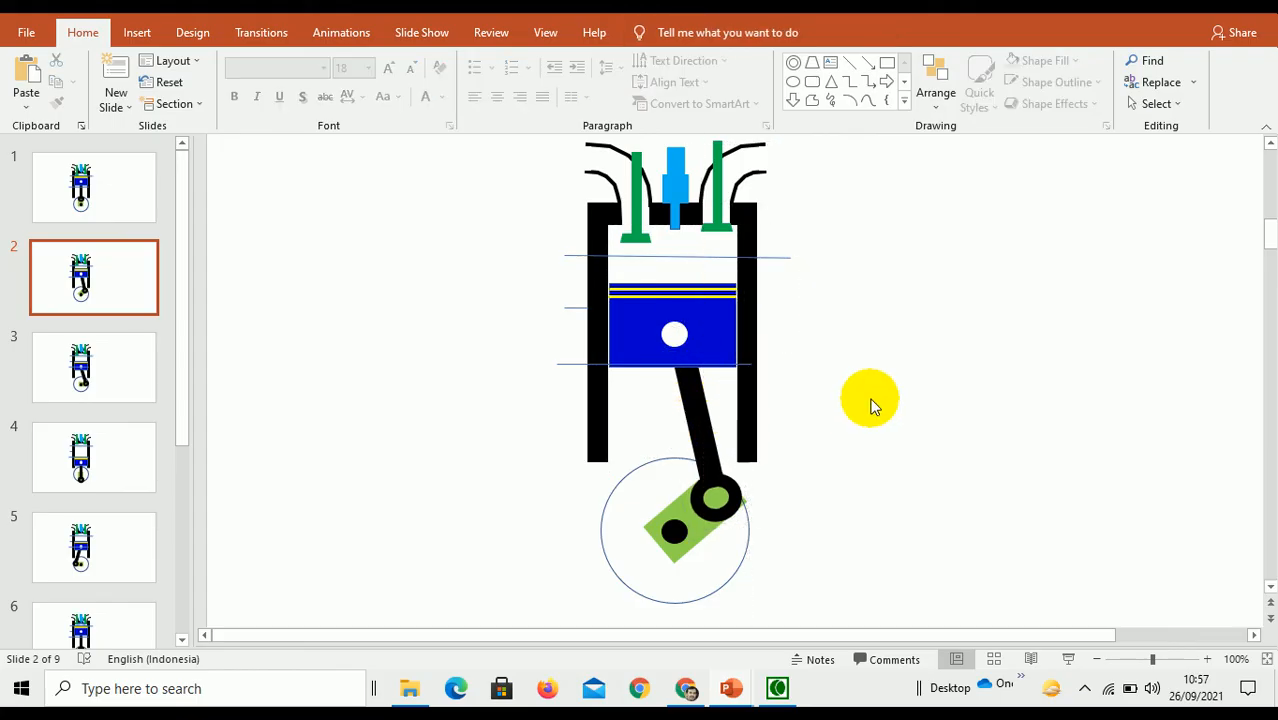
- Compare the crank positions on slides 1 to 4, and insert a copy of slide 3 directly after it
click(118, 192)
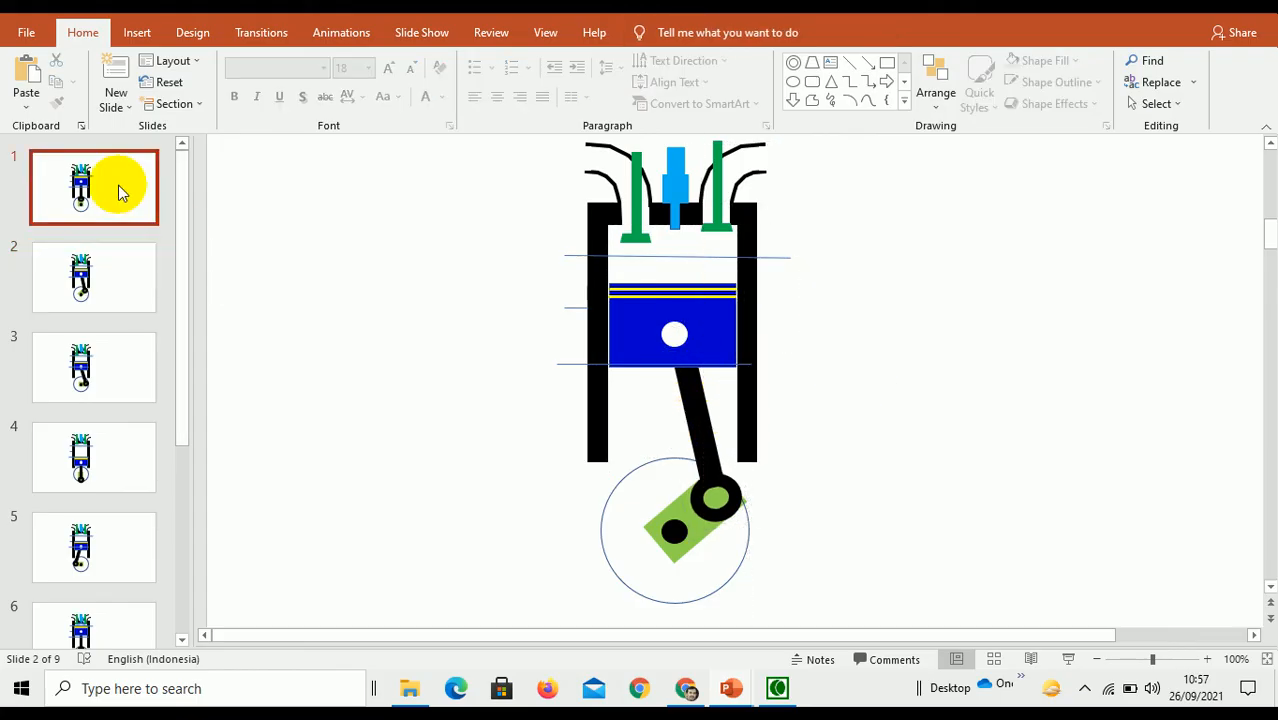
click(121, 270)
click(107, 358)
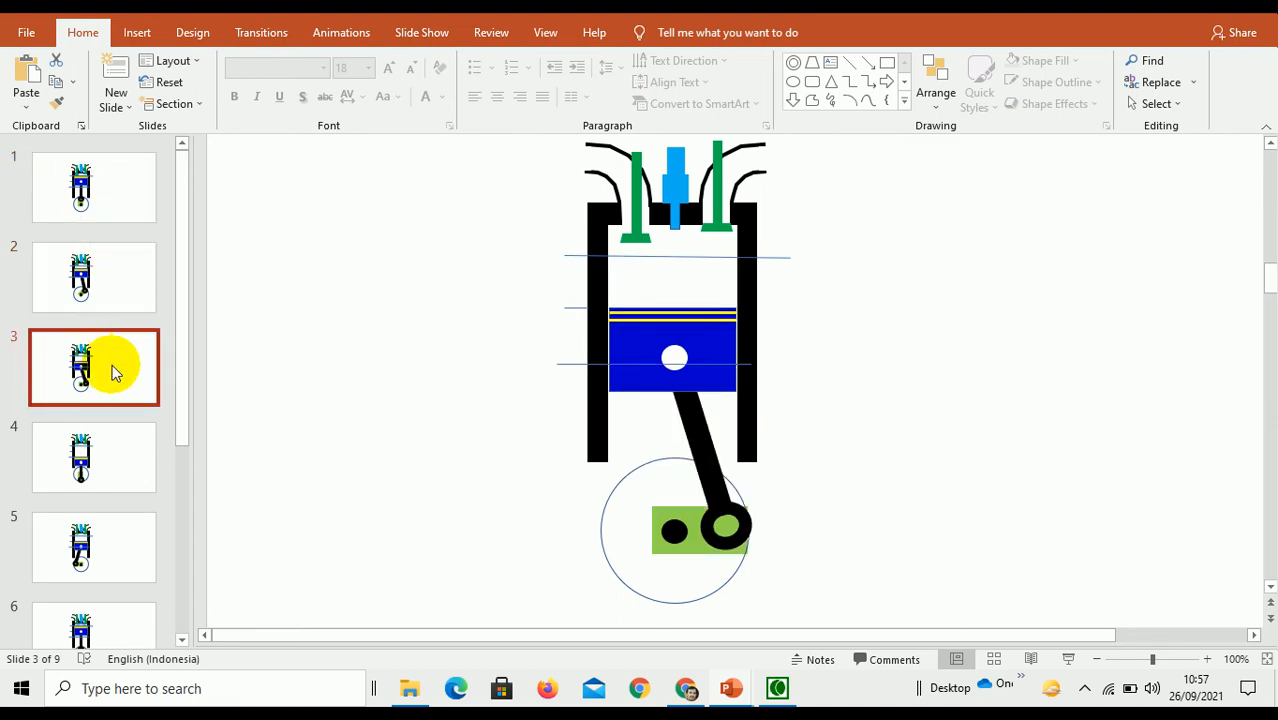
click(113, 457)
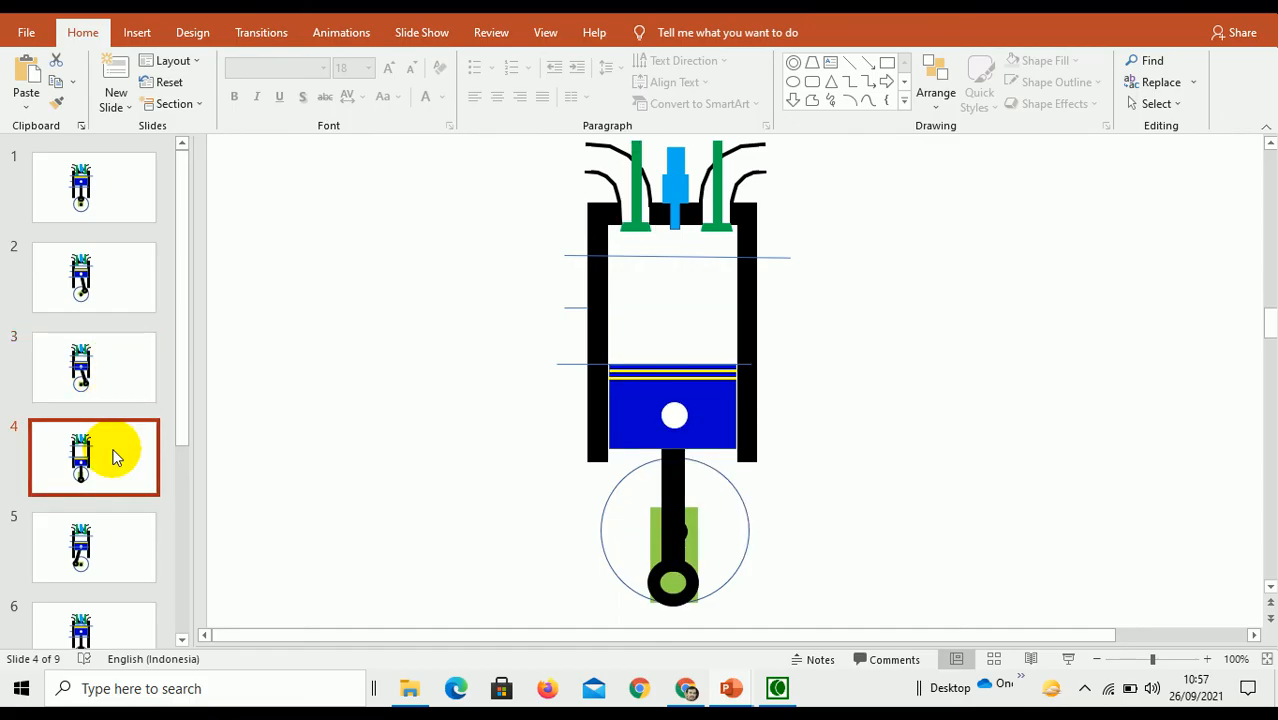
click(118, 382)
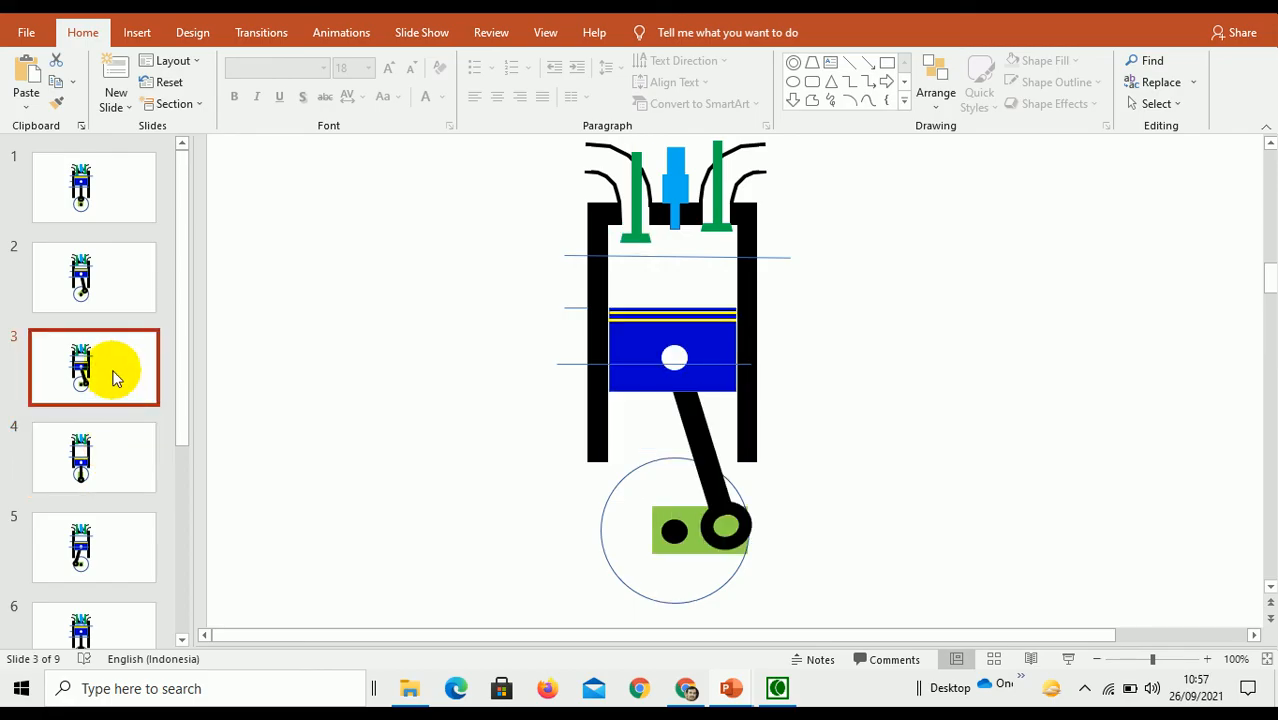
click(30, 70)
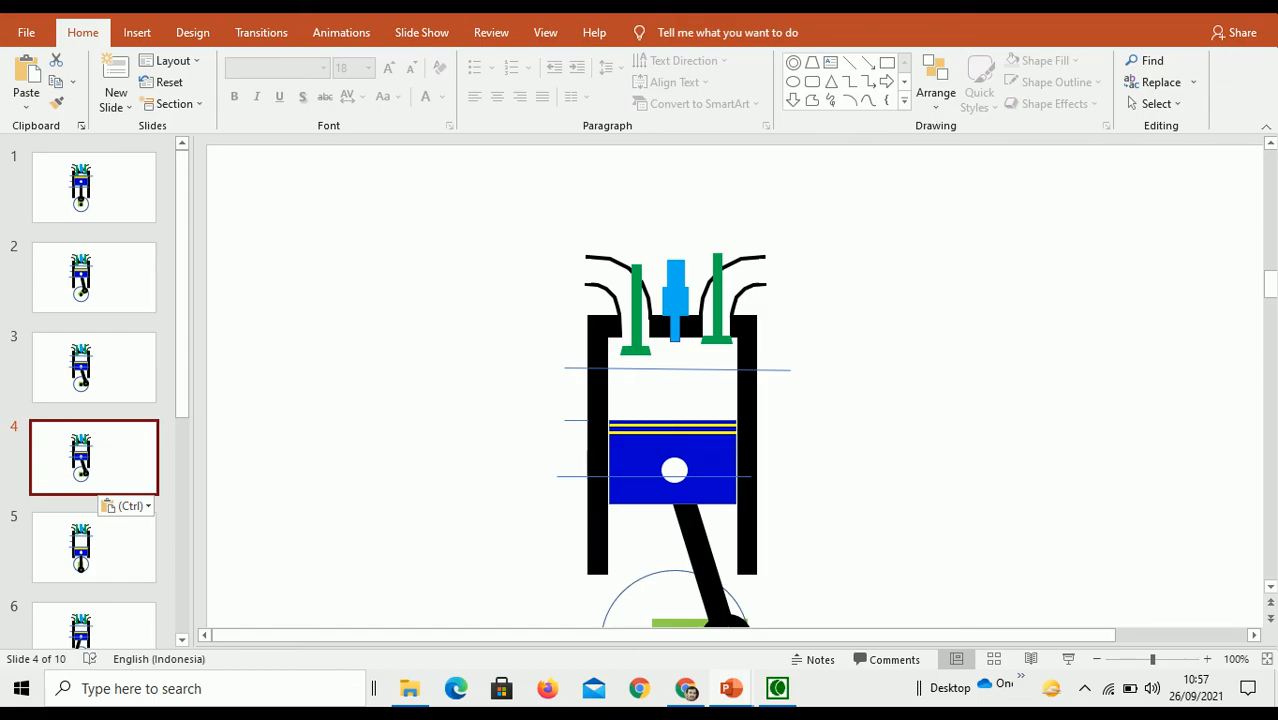
- Lower the blue piston on slide 4 until its top lies about midway between the middle and lowest guide lines
scroll(1270, 592, down, 3)
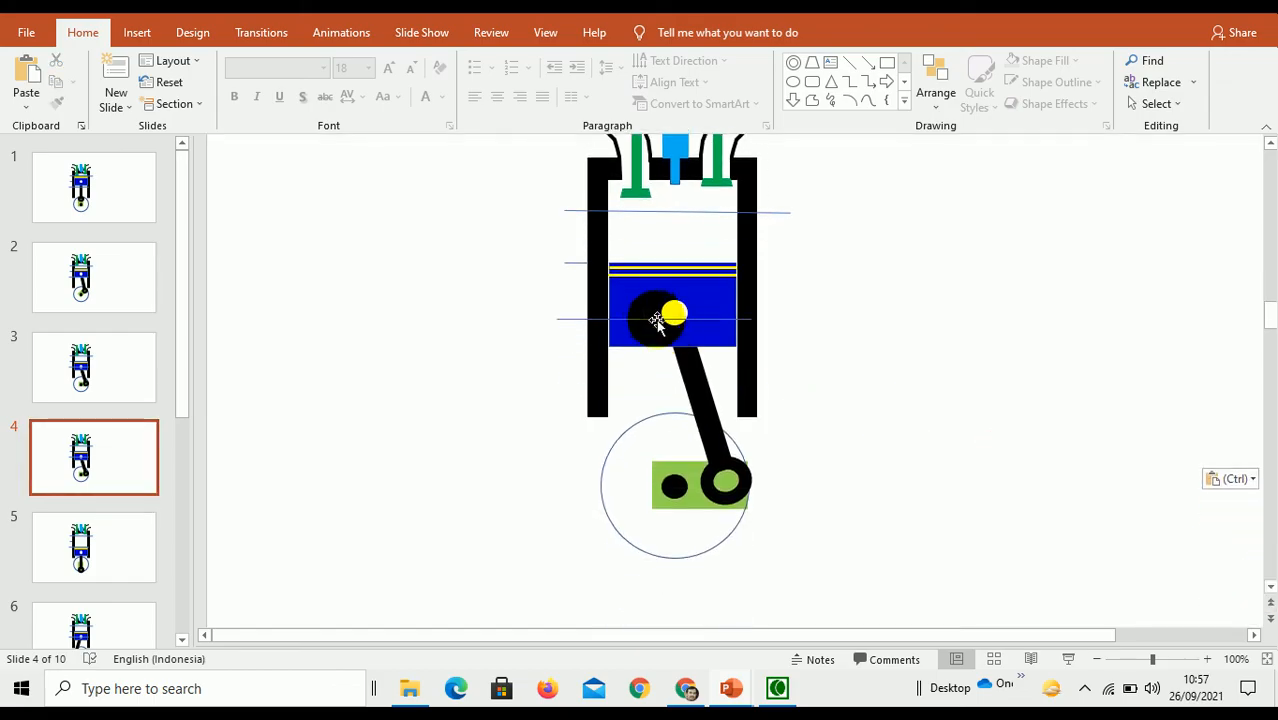
click(650, 301)
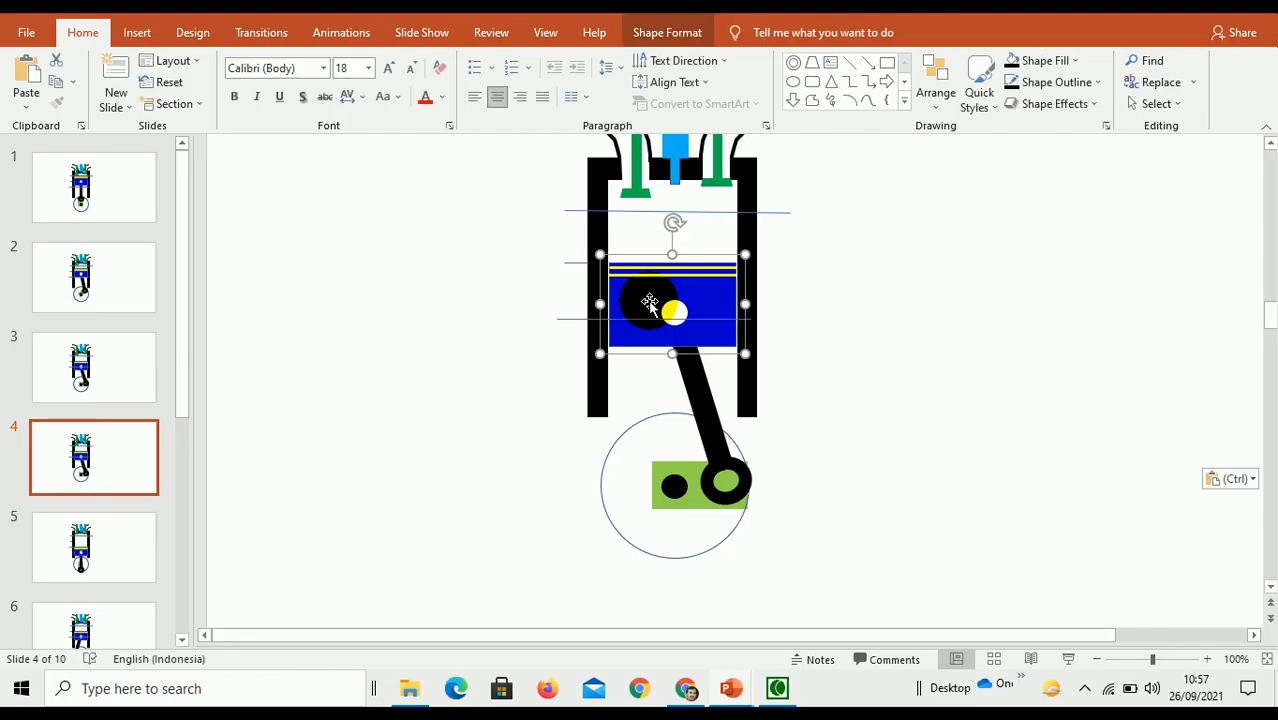
key(Down)
key(Down)
key(Down)
key(Down)
key(Down)
key(Down)
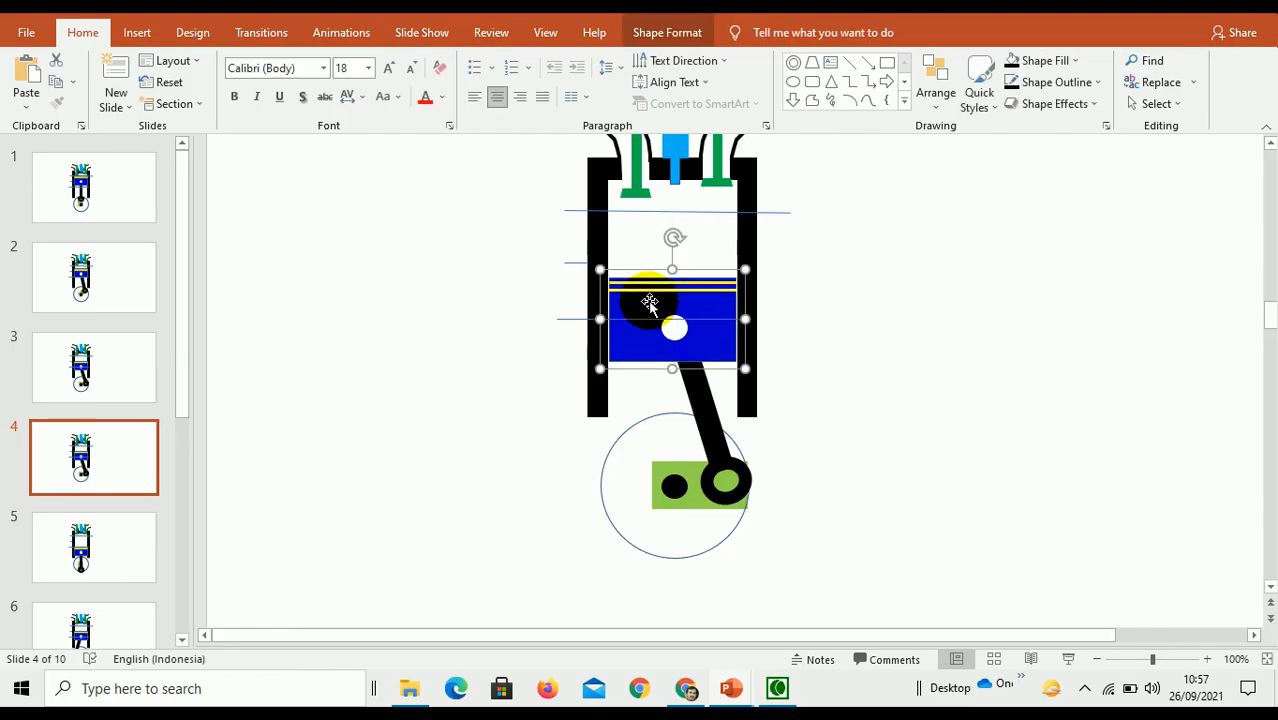
key(Down)
key(Down)
key(Down)
key(Down)
key(Down)
key(Down)
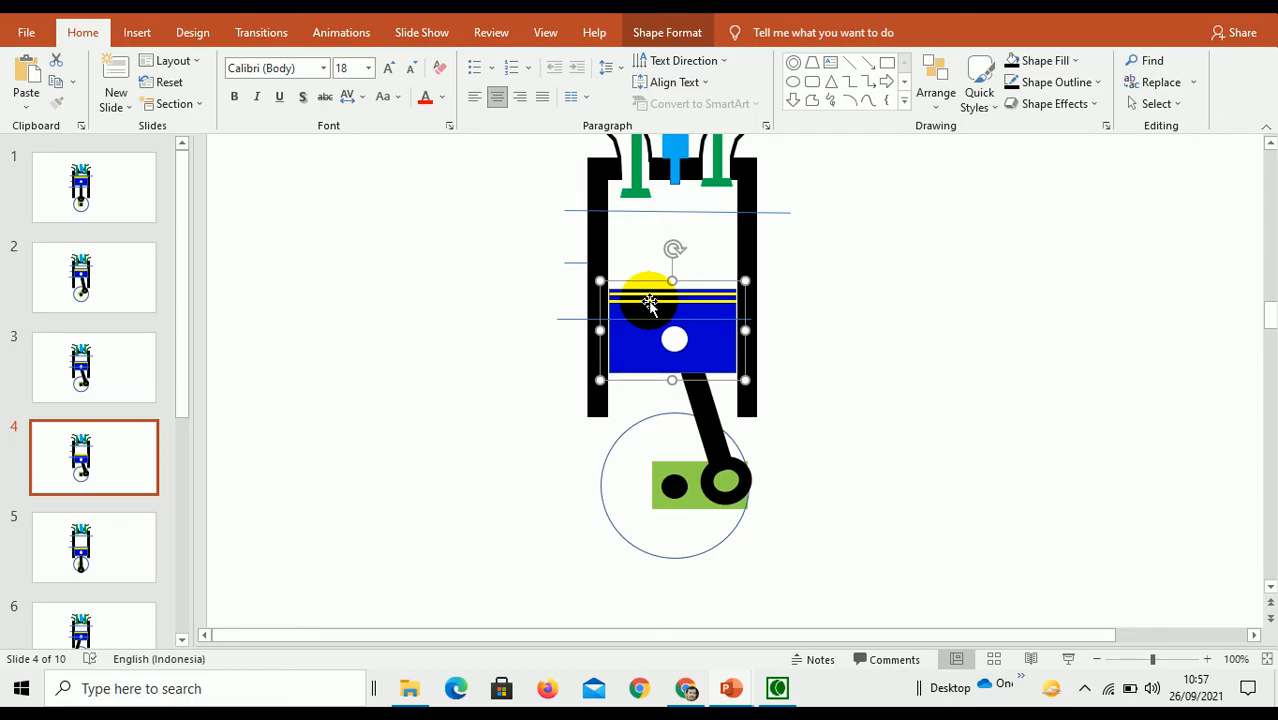
key(Down)
key(Down)
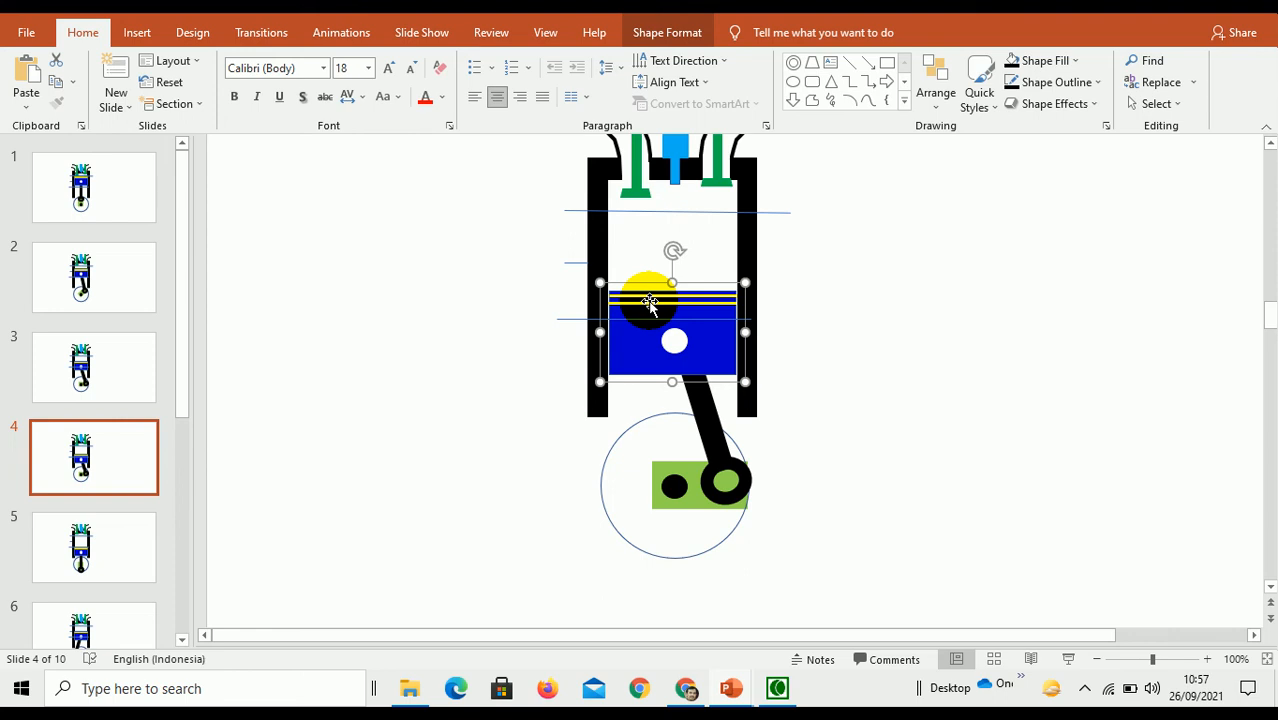
- Rotate the green crank arm on slide 4 to point diagonally down to the right and align it over the central crankshaft dot
click(690, 500)
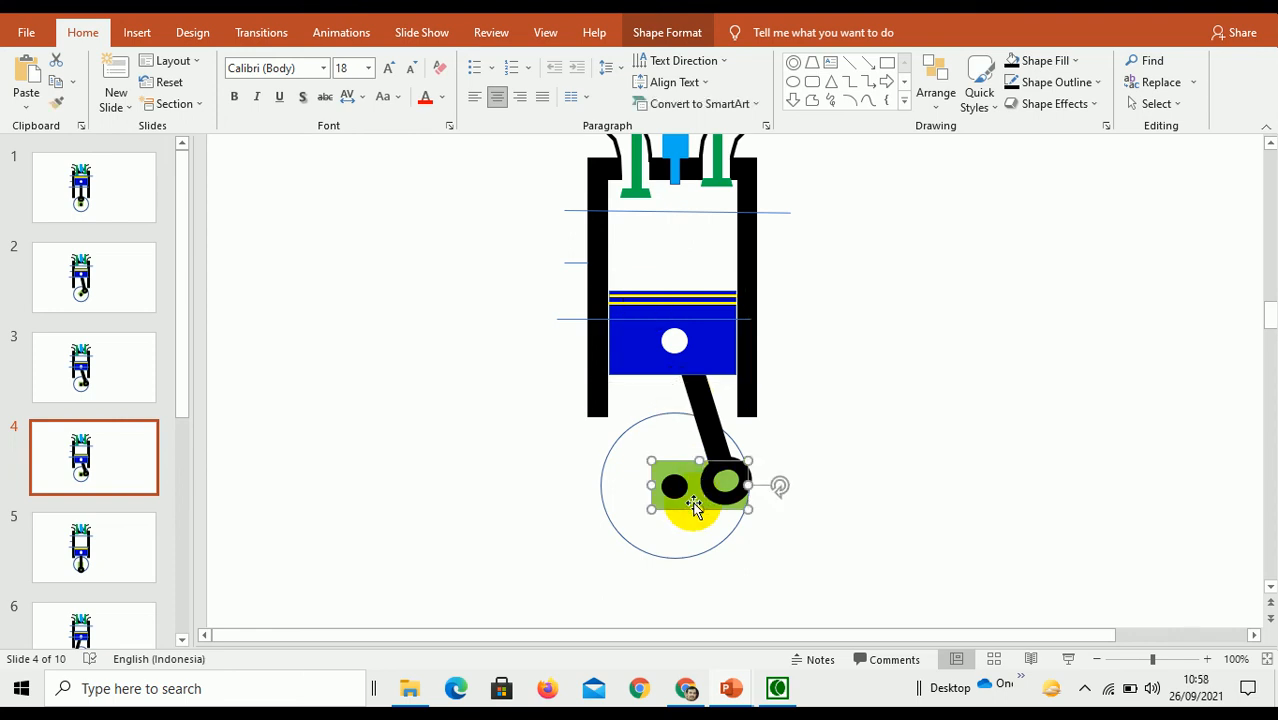
drag(781, 484, 765, 532)
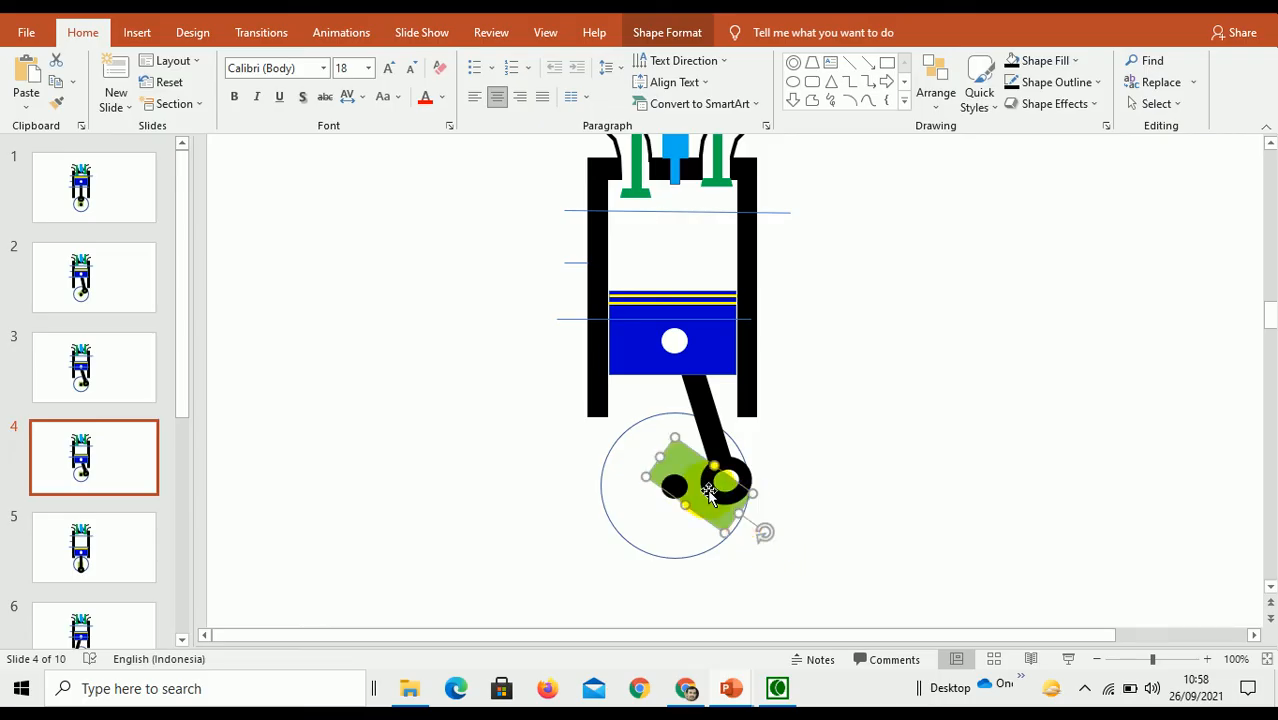
mouse_move(698, 505)
mouse_down()
mouse_move(692, 496)
mouse_move(686, 517)
mouse_up()
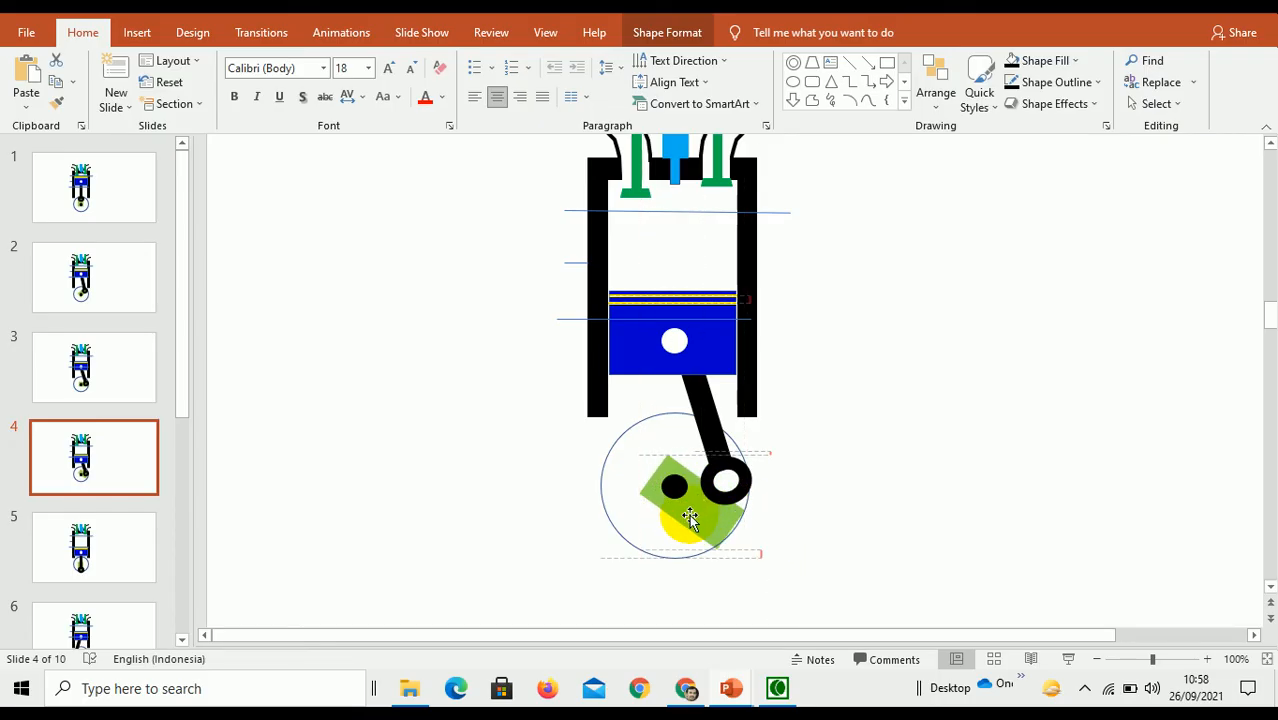
drag(756, 545, 753, 554)
drag(704, 516, 705, 520)
key(Up)
key(Up)
key(Up)
key(Up)
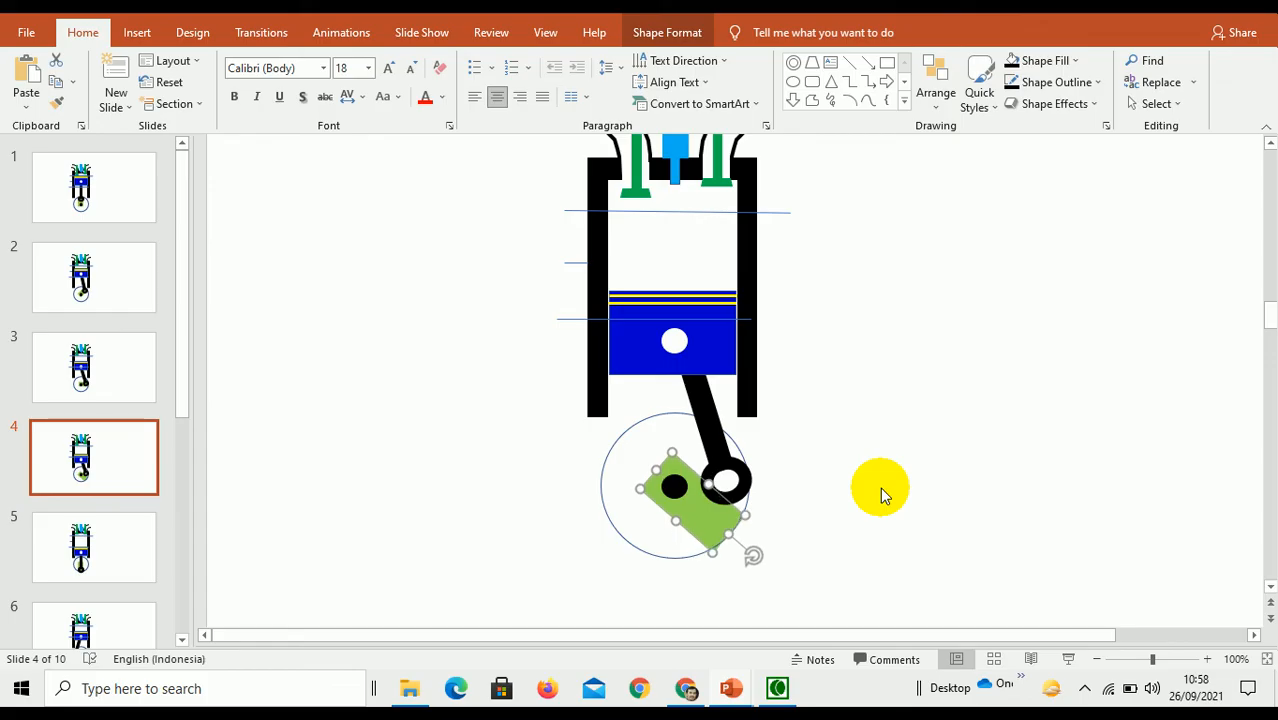
- Tilt the connecting rod on slide 4 and place its ring on the lower end of the crank arm
scroll(881, 488, down, 1)
drag(718, 434, 674, 314)
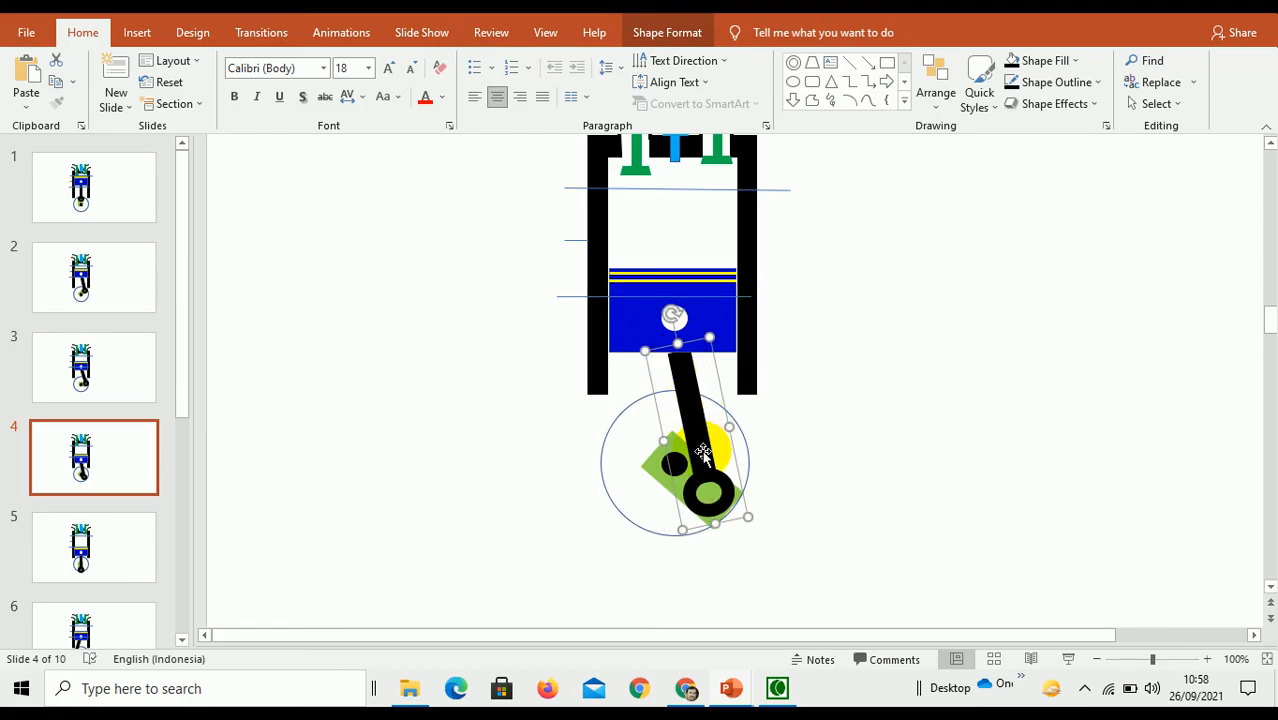
drag(706, 456, 683, 346)
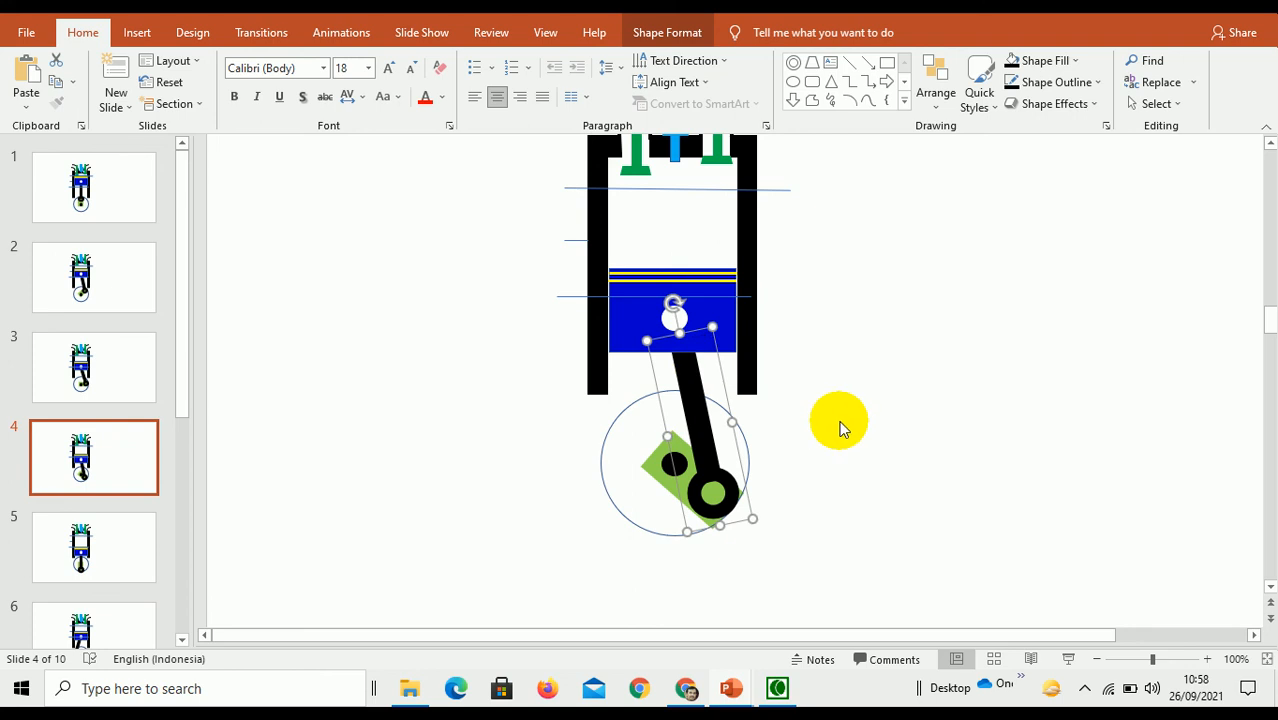
click(810, 428)
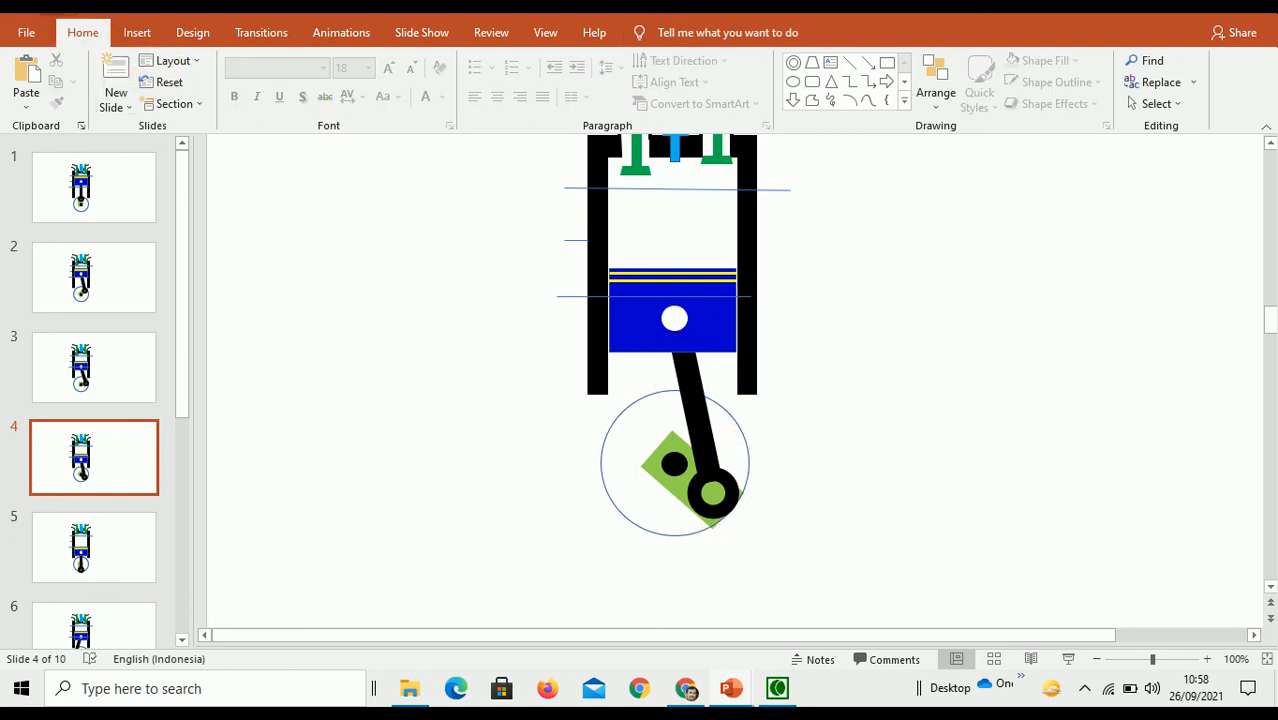
- Fine-tune the connecting rod bar on slide 4 so its upper end meets the bottom edge of the piston
click(52, 3)
click(695, 416)
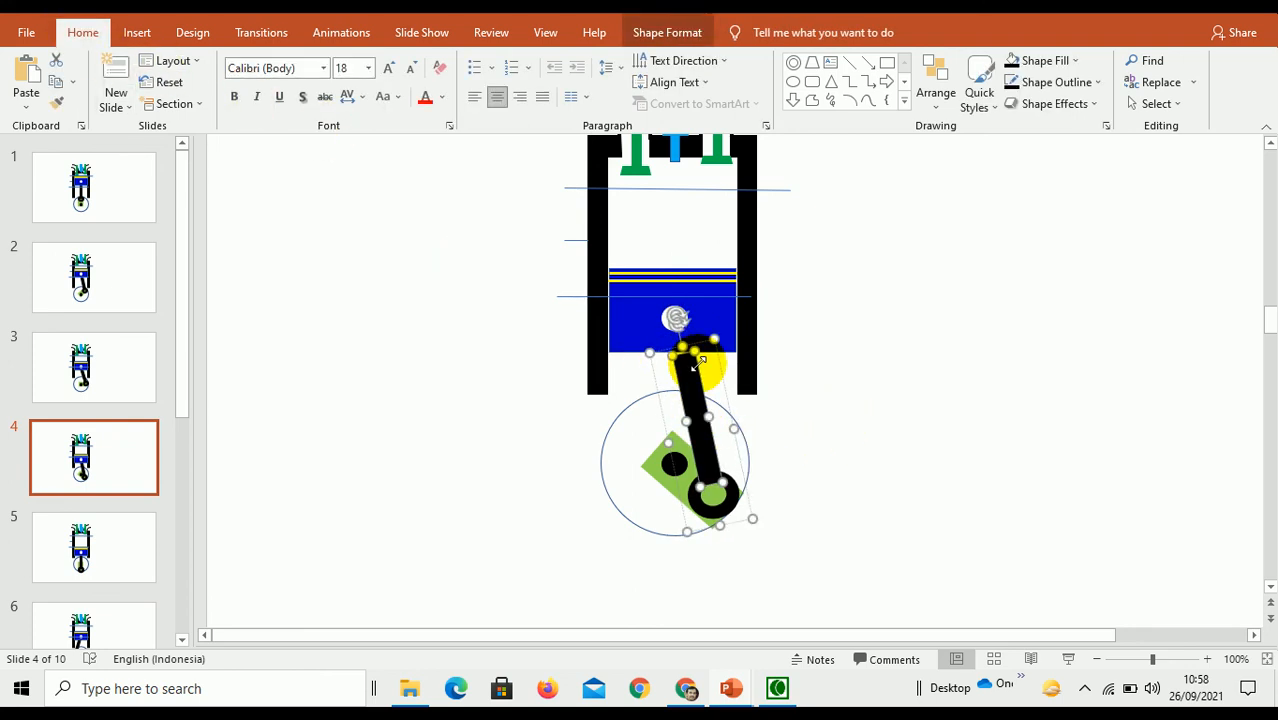
click(1167, 659)
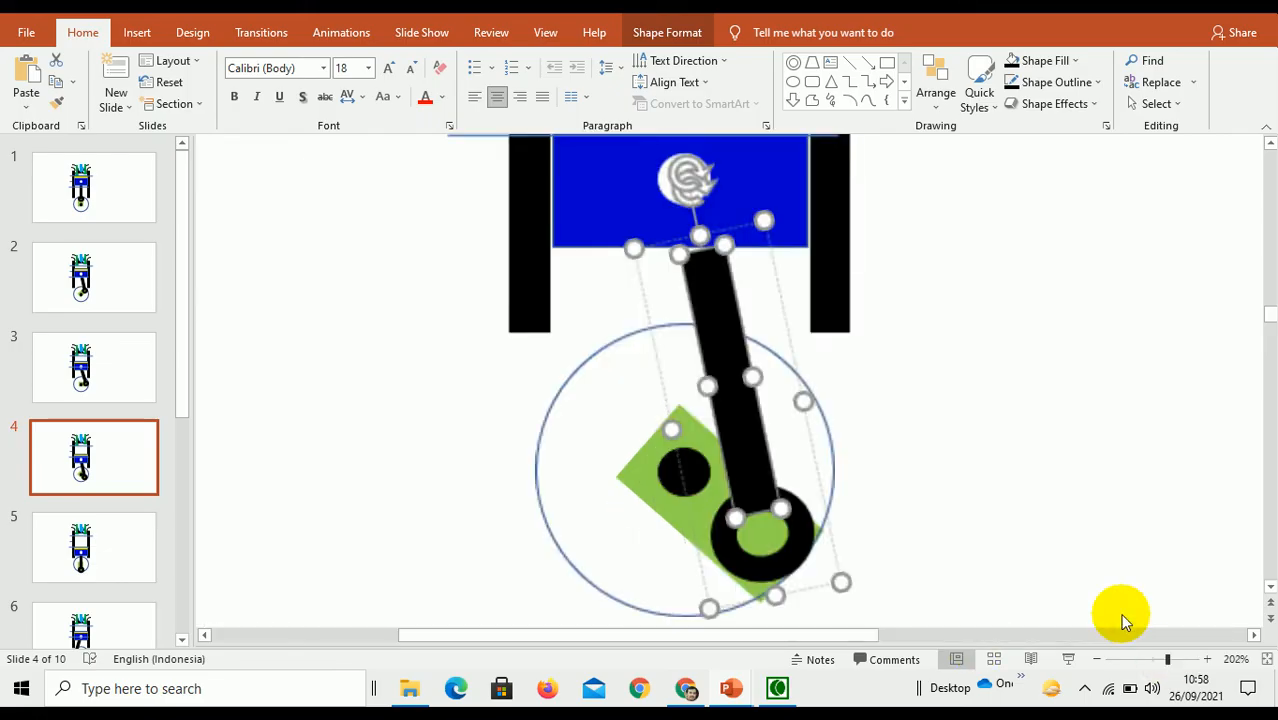
drag(702, 248, 699, 242)
click(1000, 285)
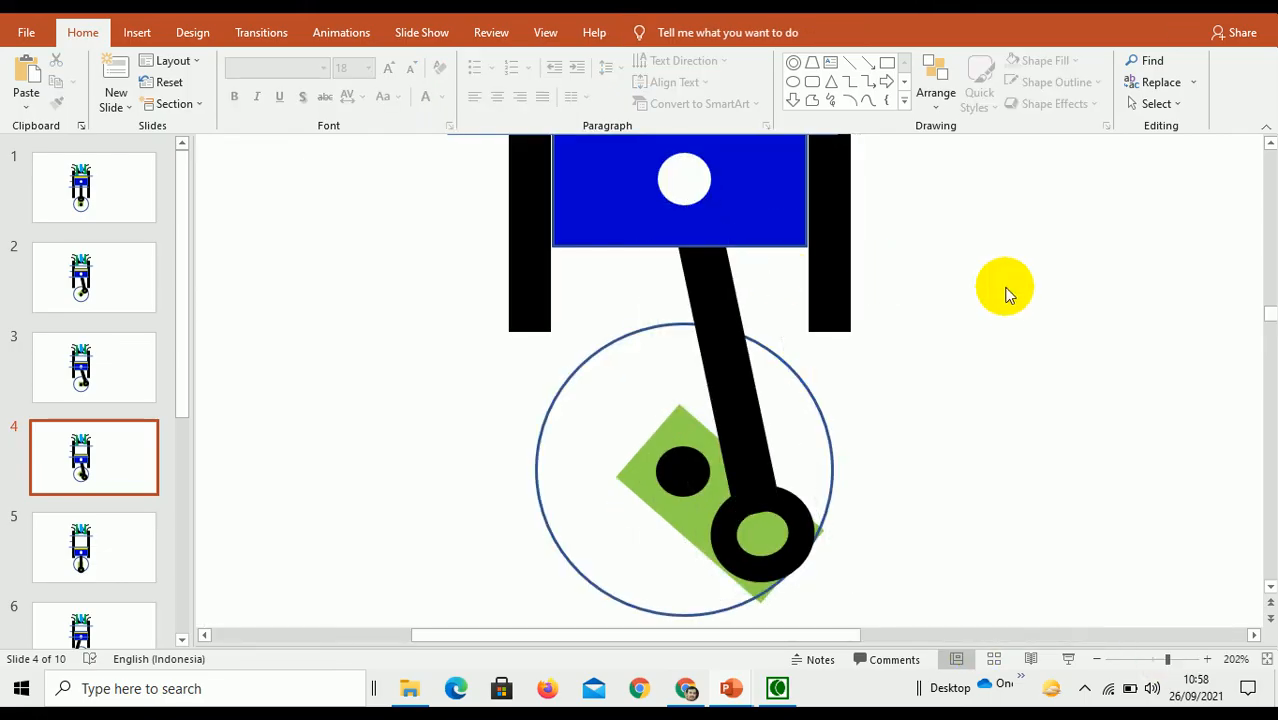
click(1150, 659)
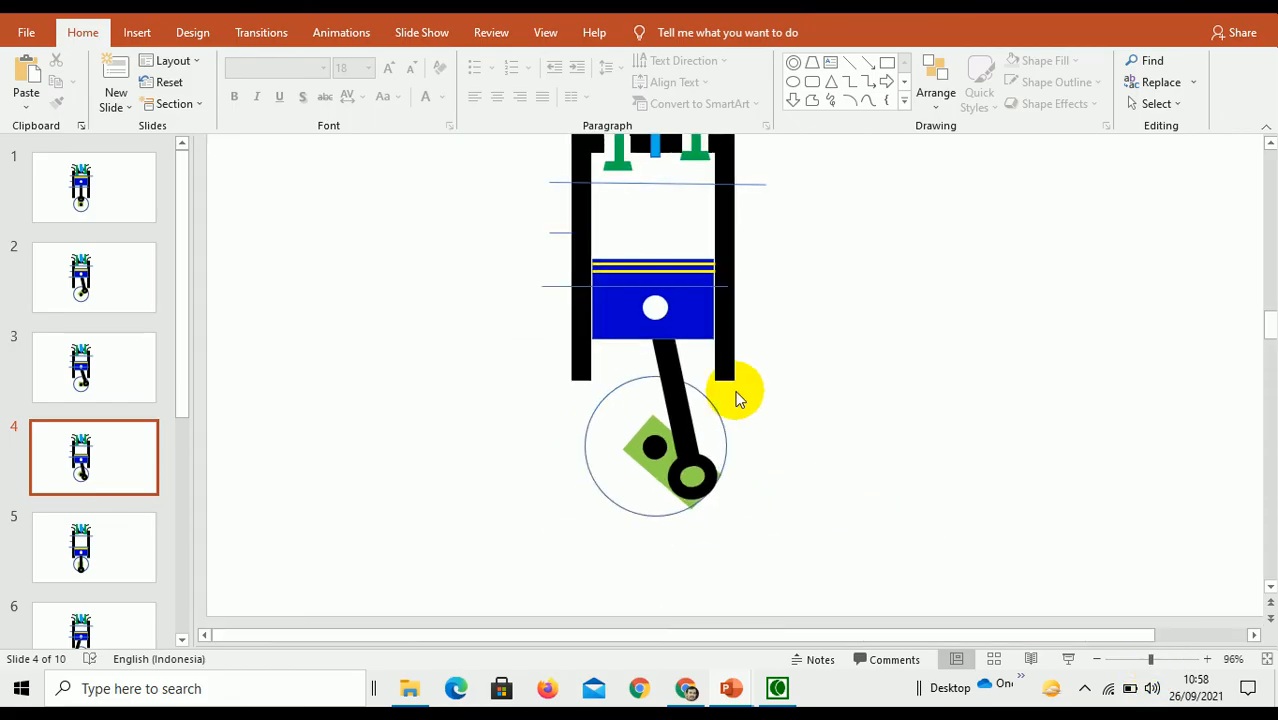
- Compare the crank positions on slides 3 to 6, and insert a copy of slide 5 directly after it
click(124, 374)
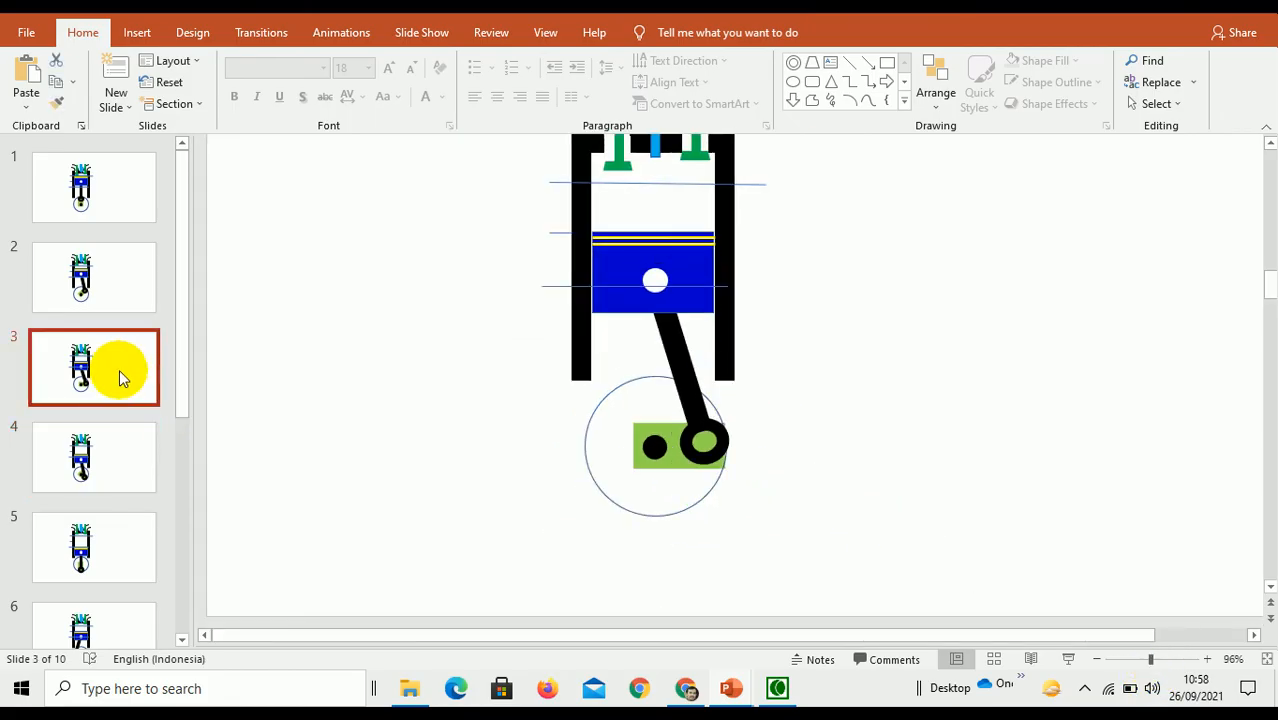
click(84, 446)
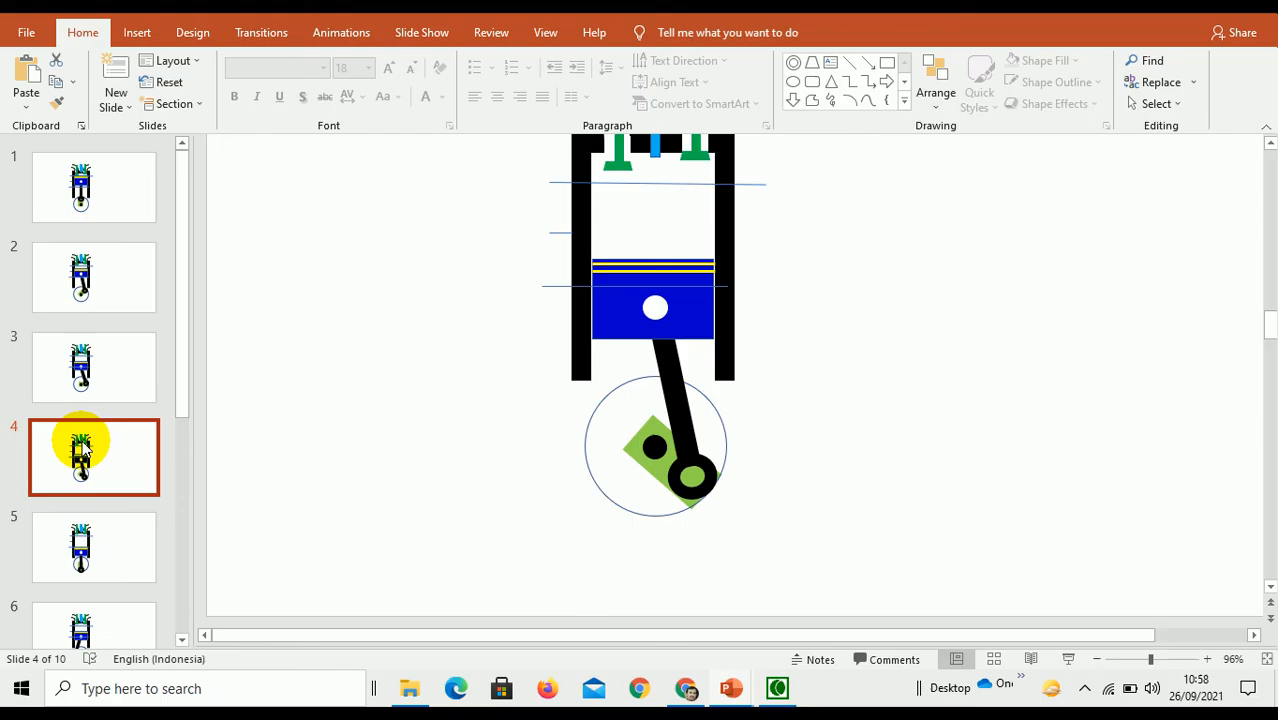
click(75, 535)
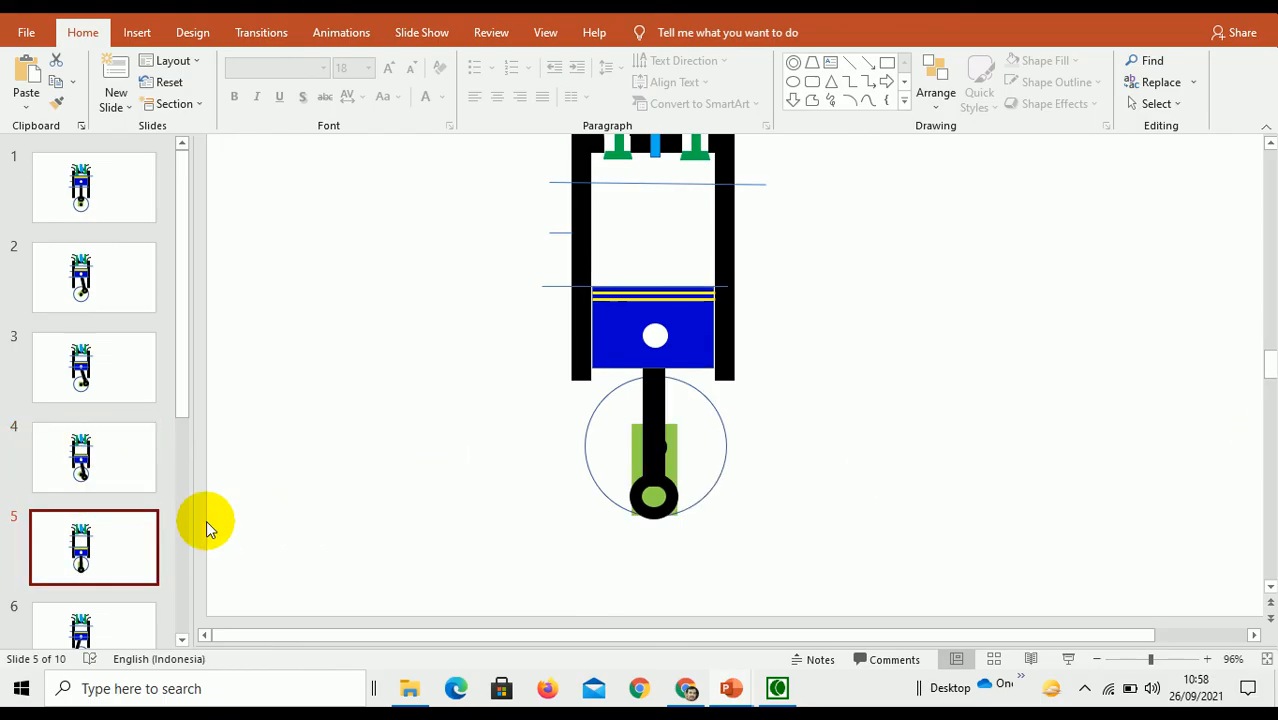
drag(183, 409, 184, 508)
click(111, 440)
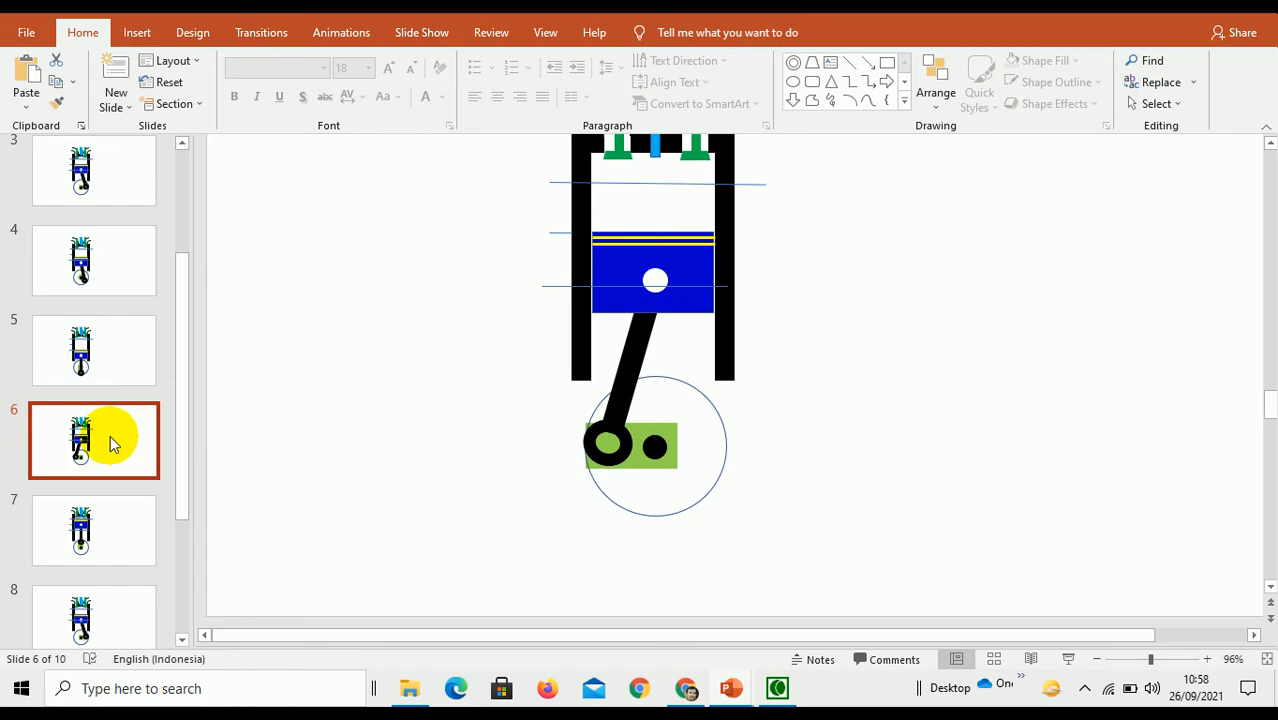
click(118, 364)
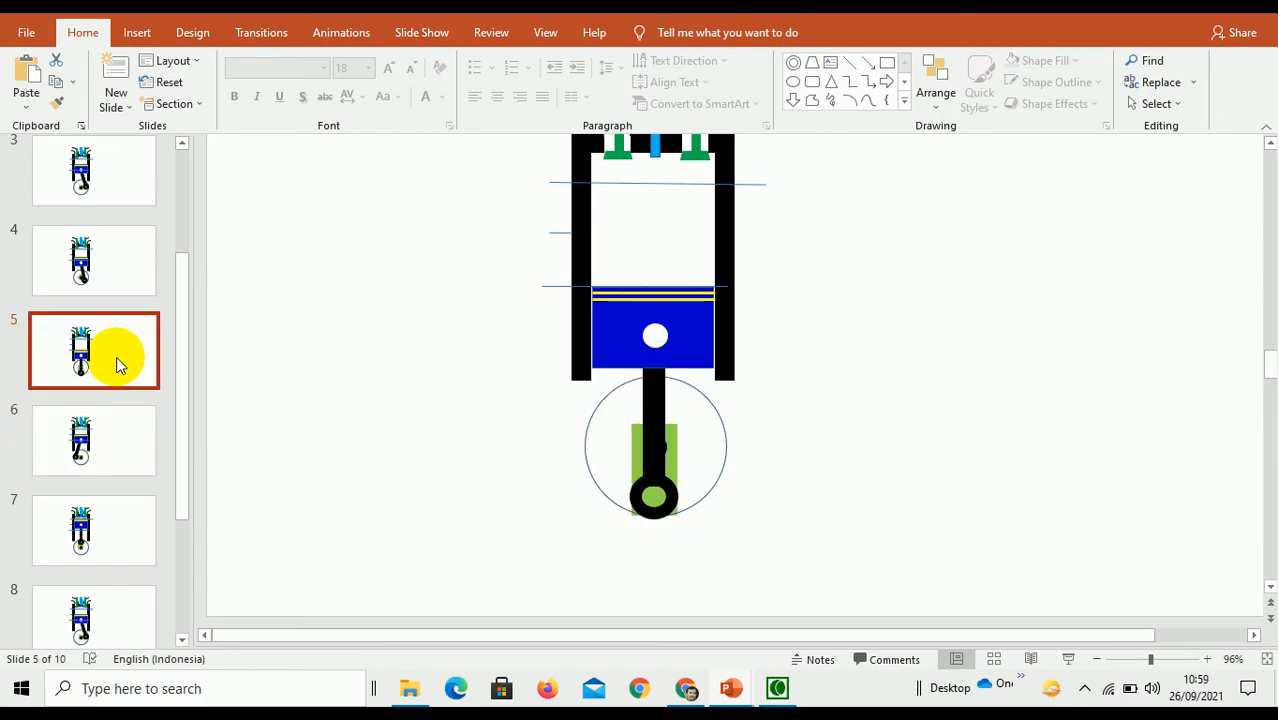
click(27, 70)
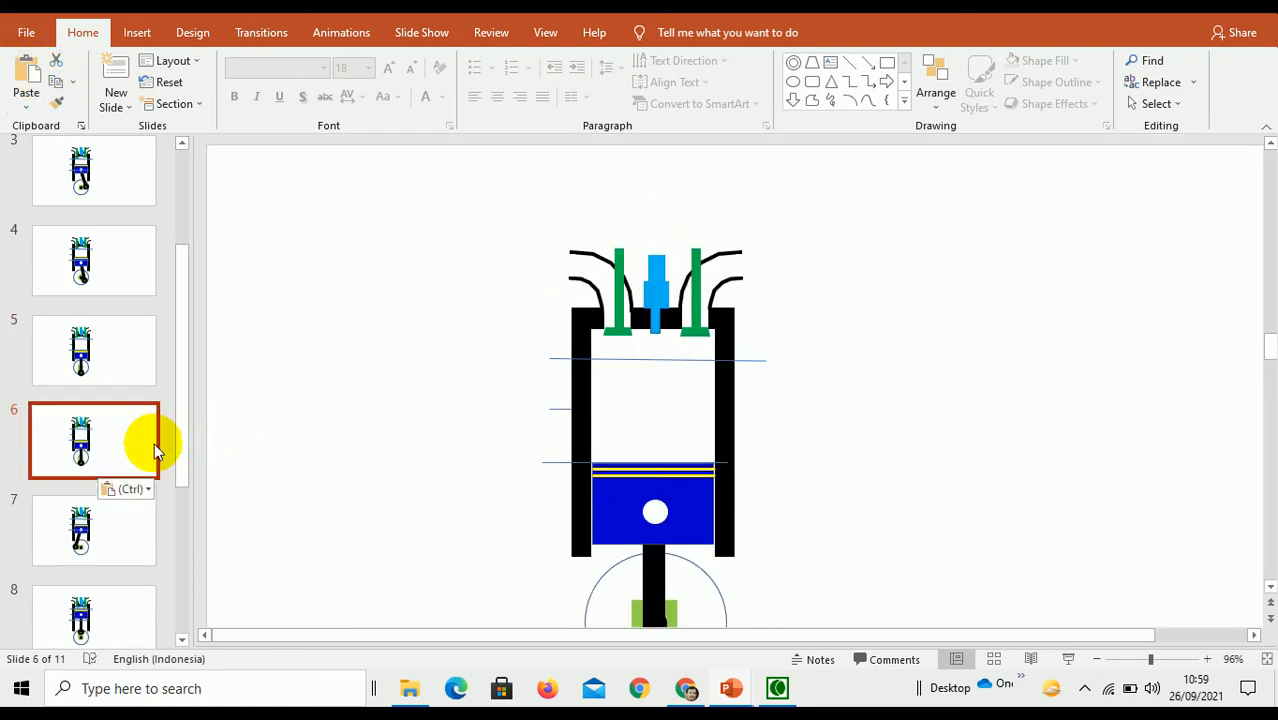
- Rotate the green crank arm on slide 6 to point diagonally down to the left and align it over the central crankshaft dot
click(1270, 589)
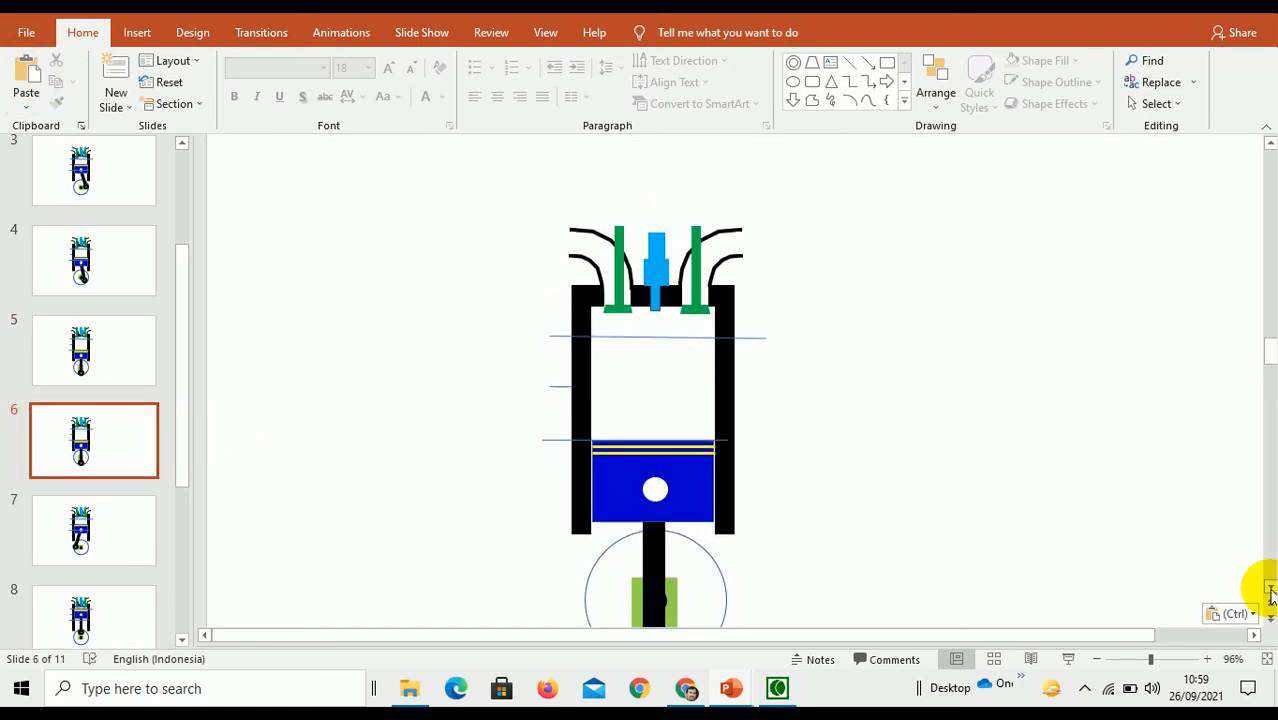
click(1270, 590)
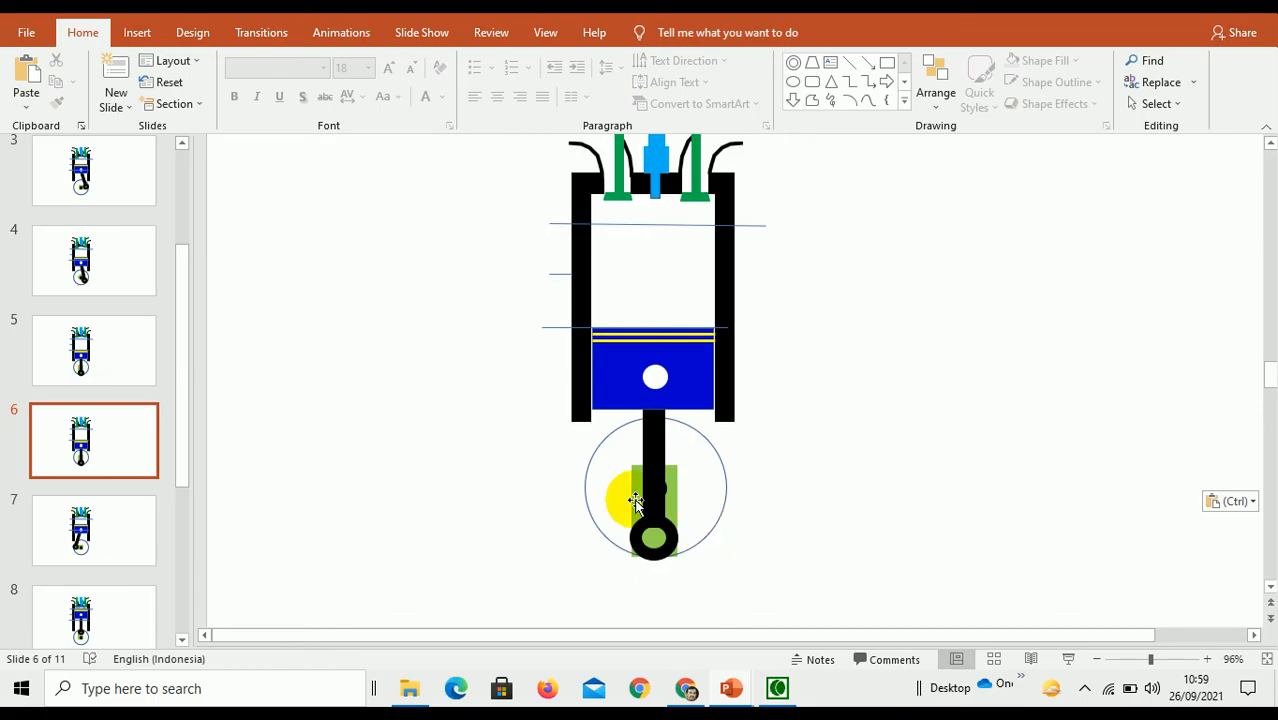
click(637, 505)
click(656, 434)
drag(656, 434, 658, 488)
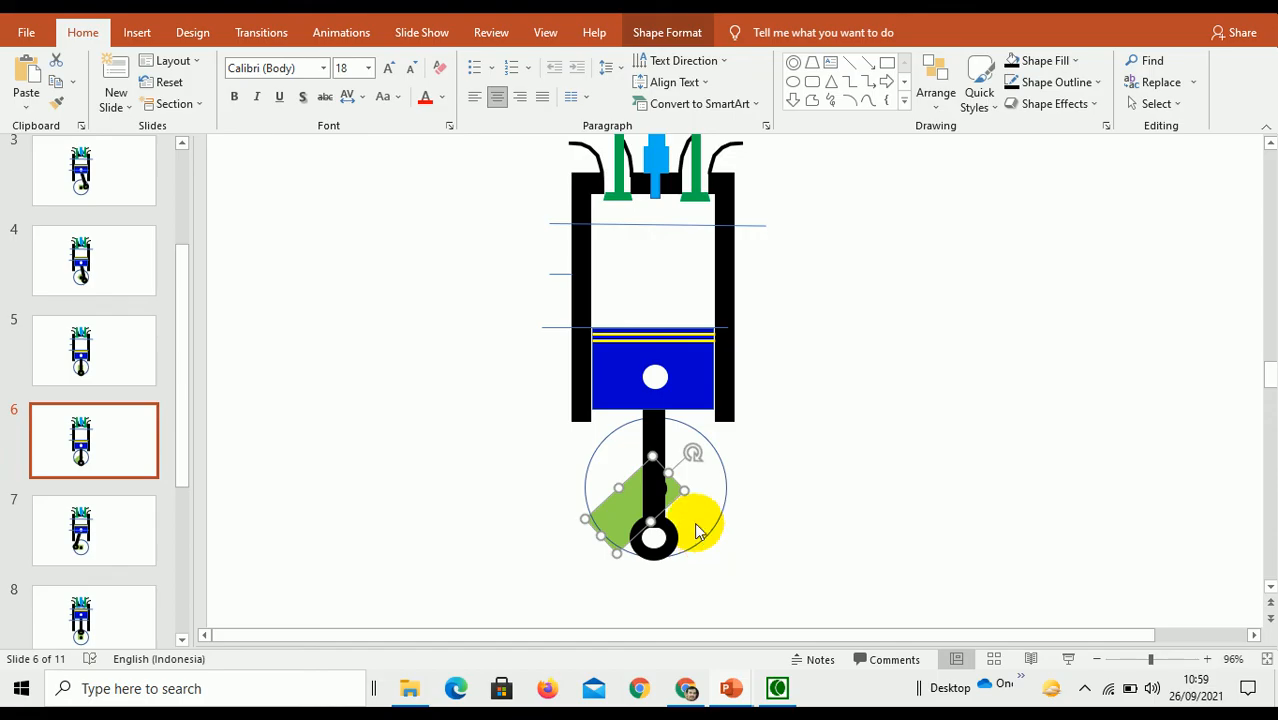
- Raise the piston on slide 6 so its top edge sits slightly above the lowest horizontal guide line
click(692, 395)
key(Up)
key(Up)
key(Up)
key(Up)
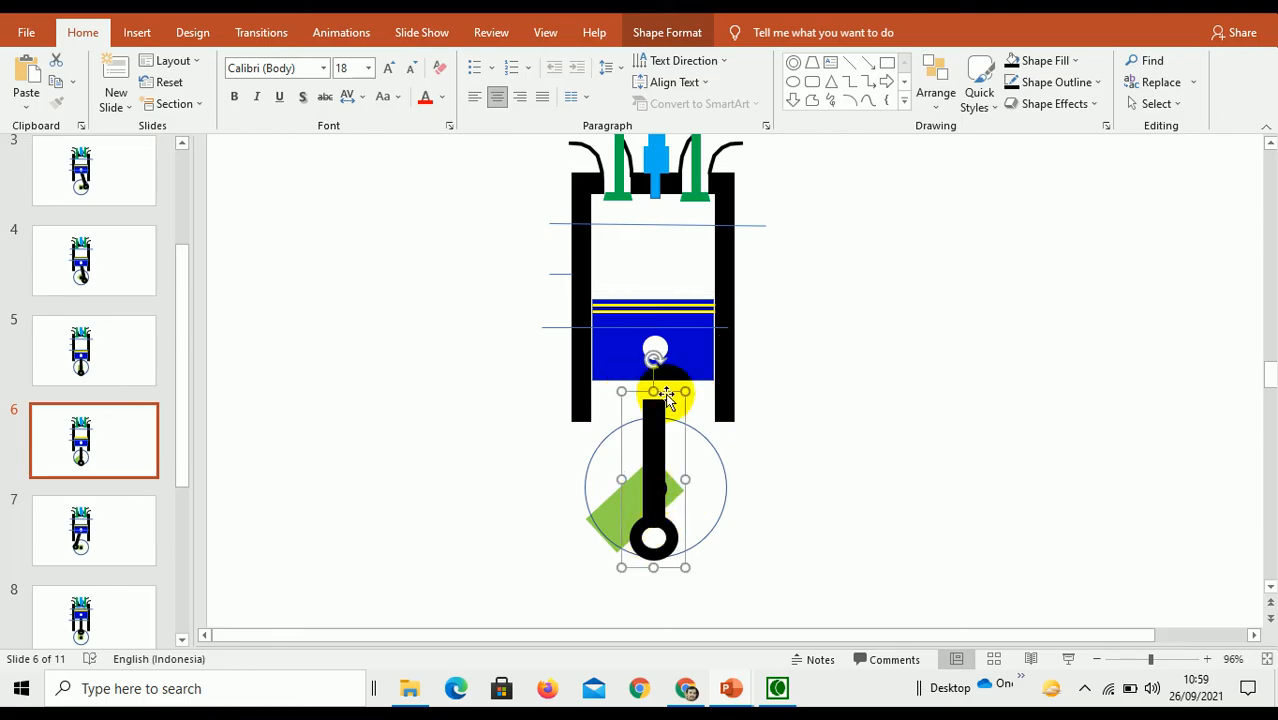
- Tilt the connecting rod on slide 6 and adjust the crank arm's angle so the rod joins the piston's bottom edge to the arm's outer end
drag(653, 352, 683, 365)
drag(639, 507, 617, 488)
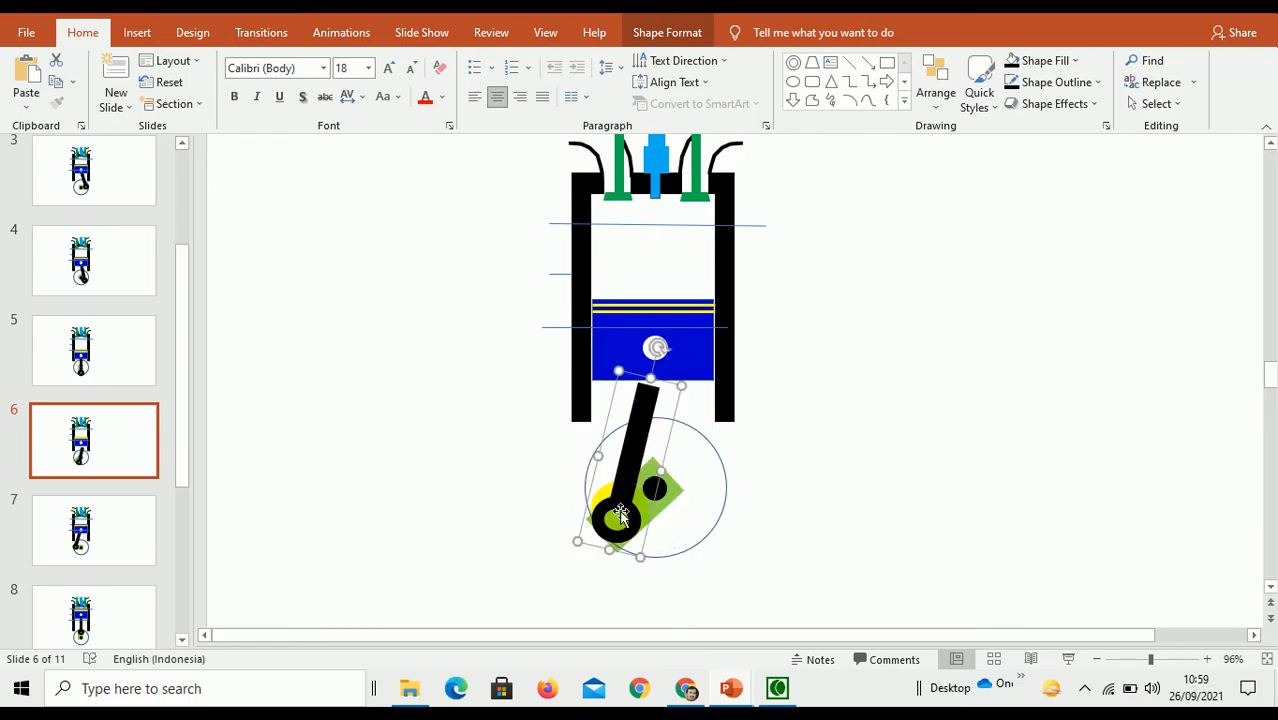
click(658, 510)
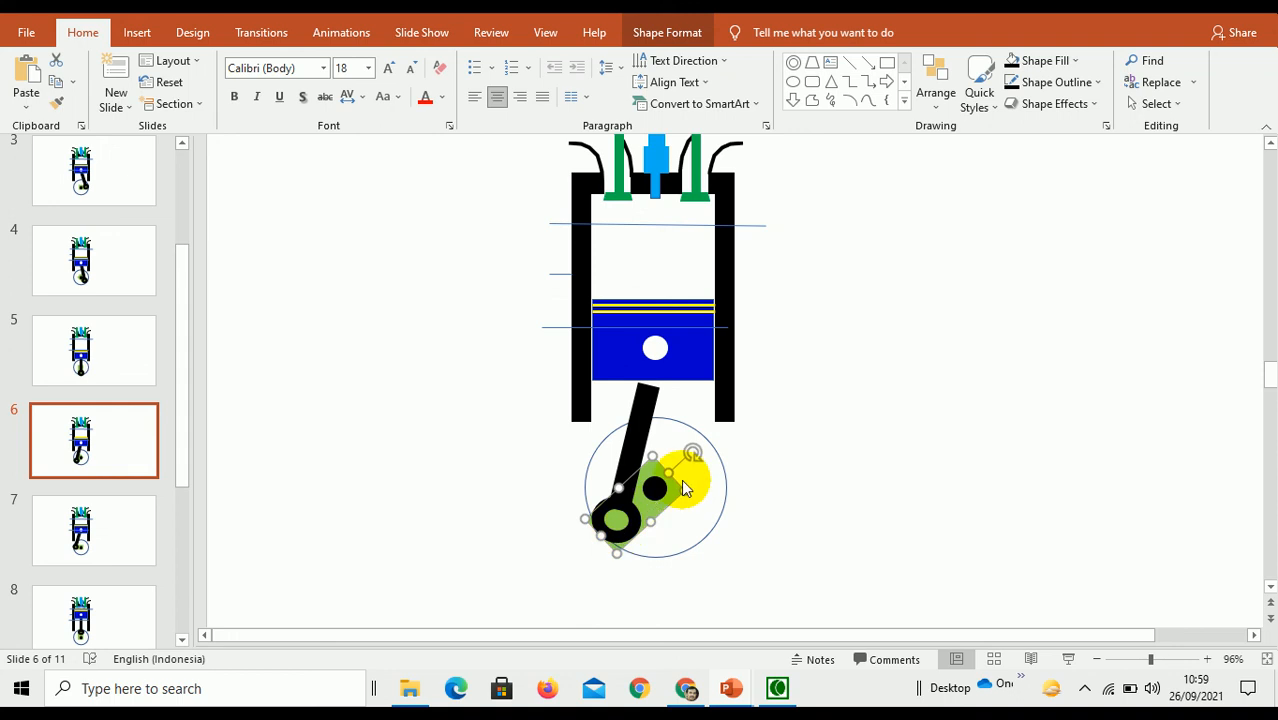
drag(692, 452, 697, 465)
drag(665, 507, 643, 420)
click(628, 493)
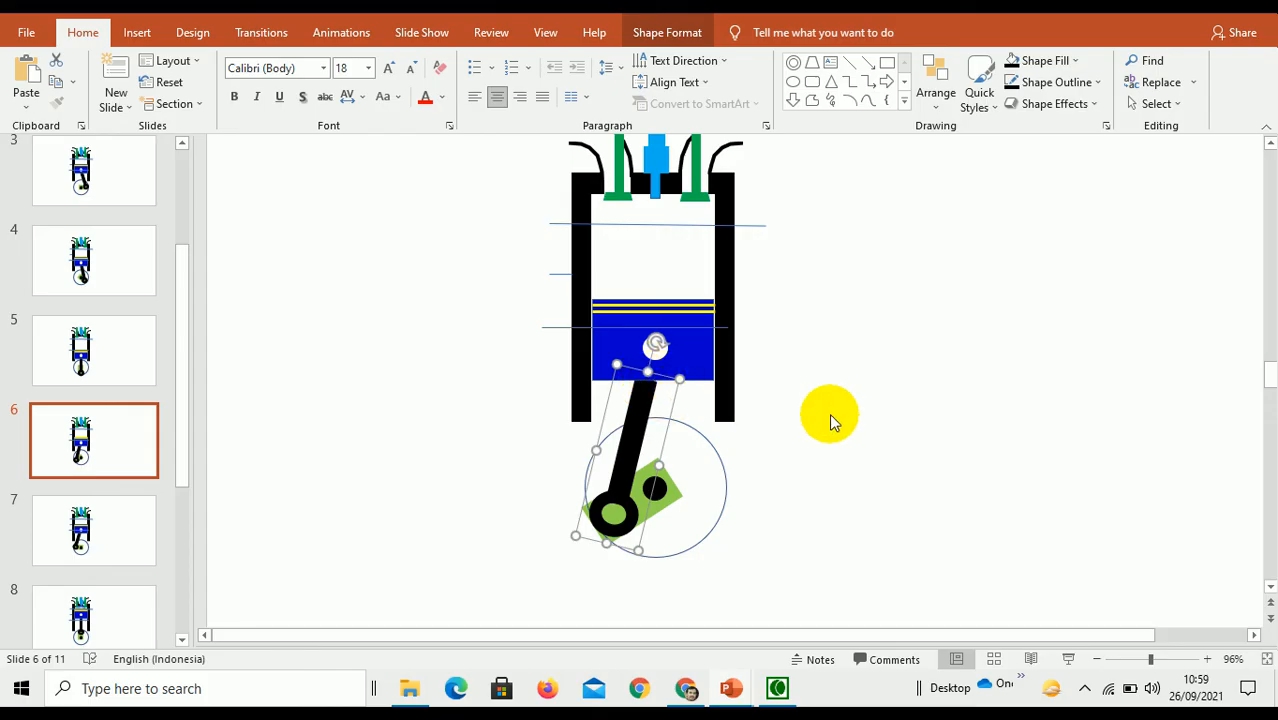
key(ctrl+Up)
key(ctrl+Up)
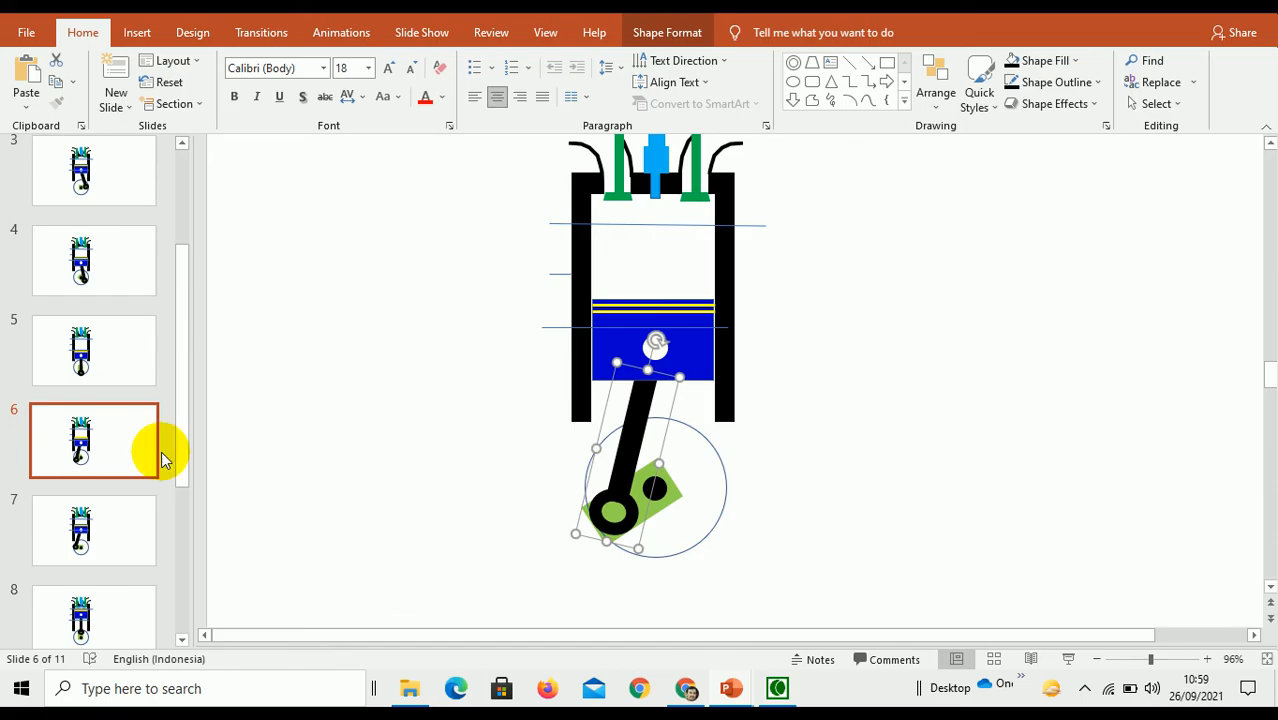
- Compare the piston positions on slides 7 and 8, and insert a copy of slide 7 directly after it
click(138, 518)
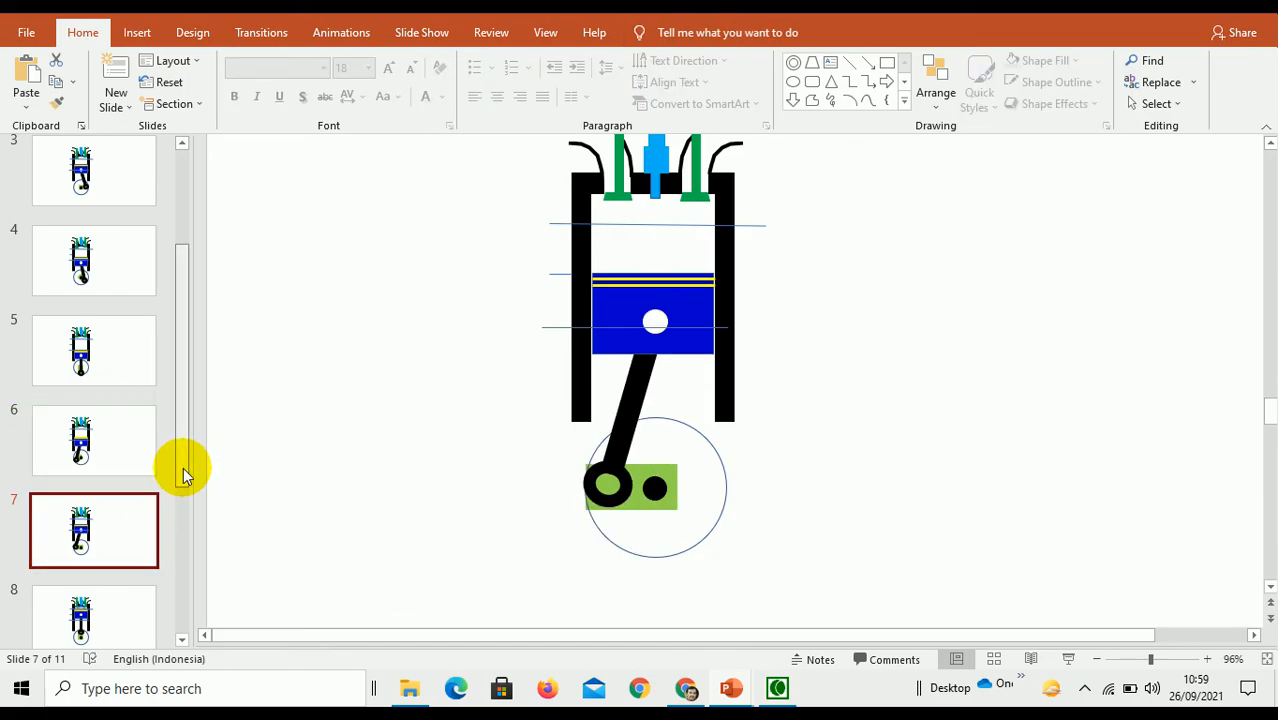
scroll(183, 475, down, 2)
click(96, 501)
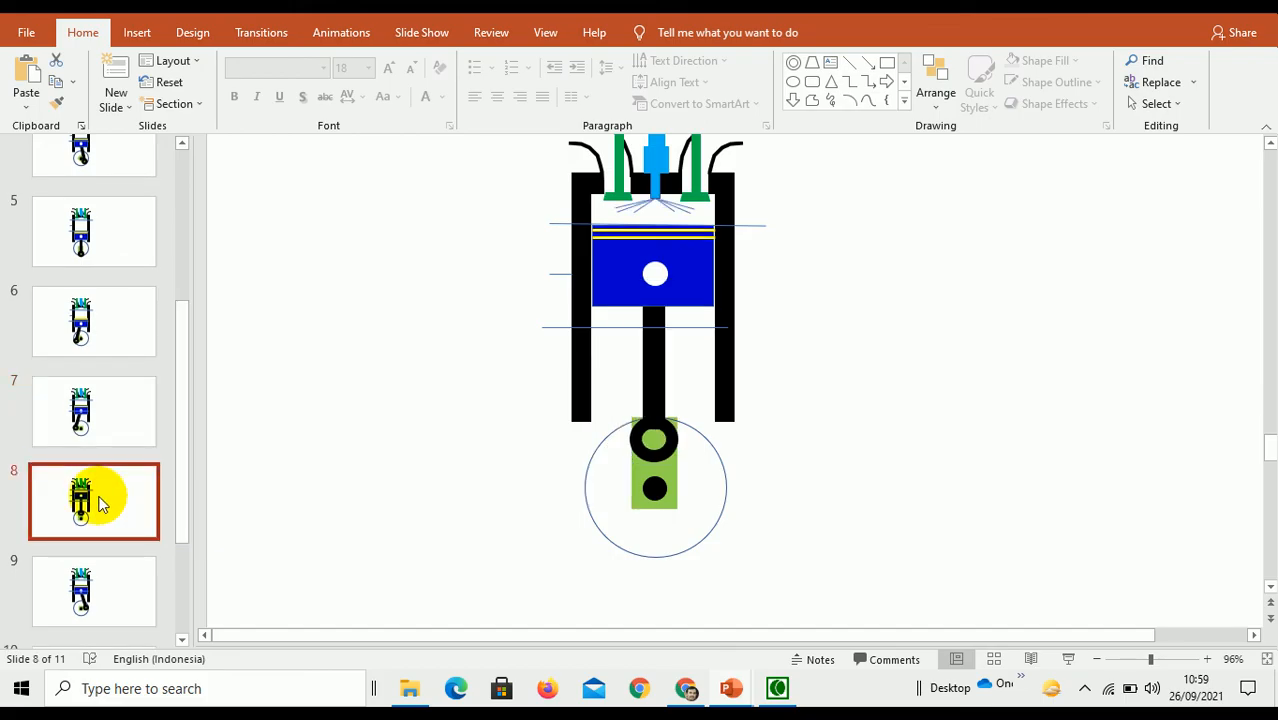
click(100, 430)
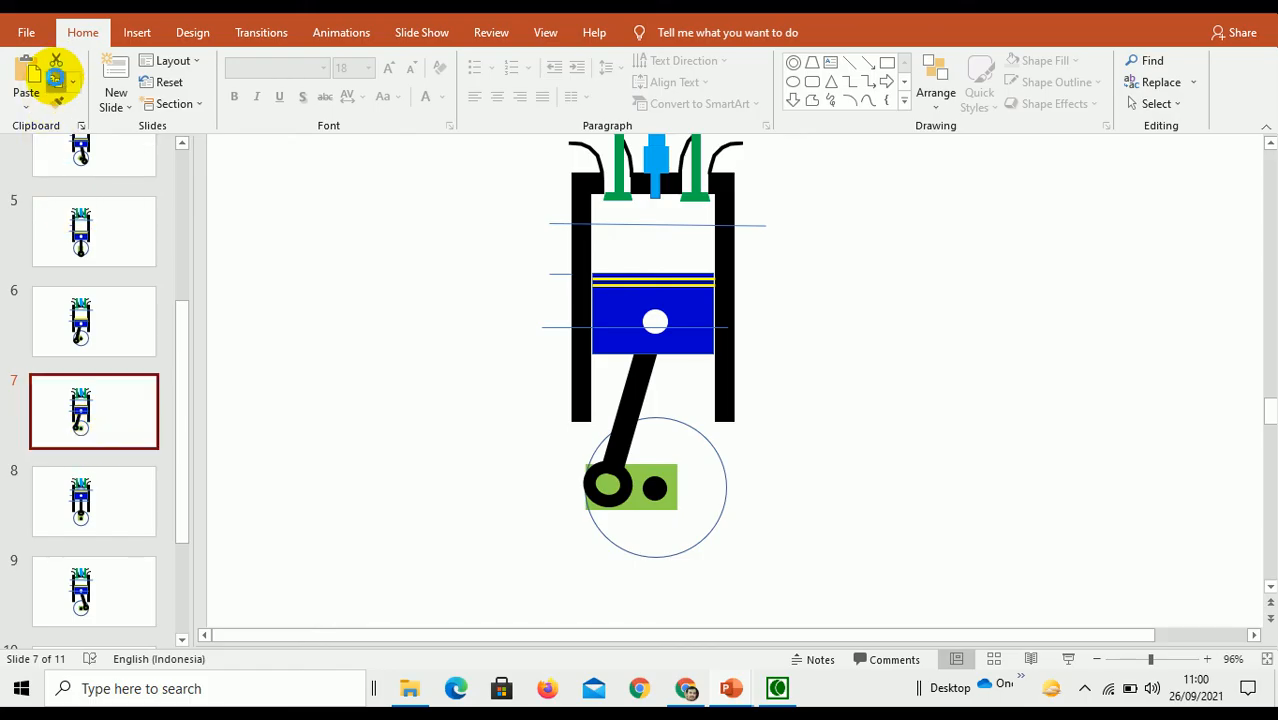
click(56, 79)
click(28, 74)
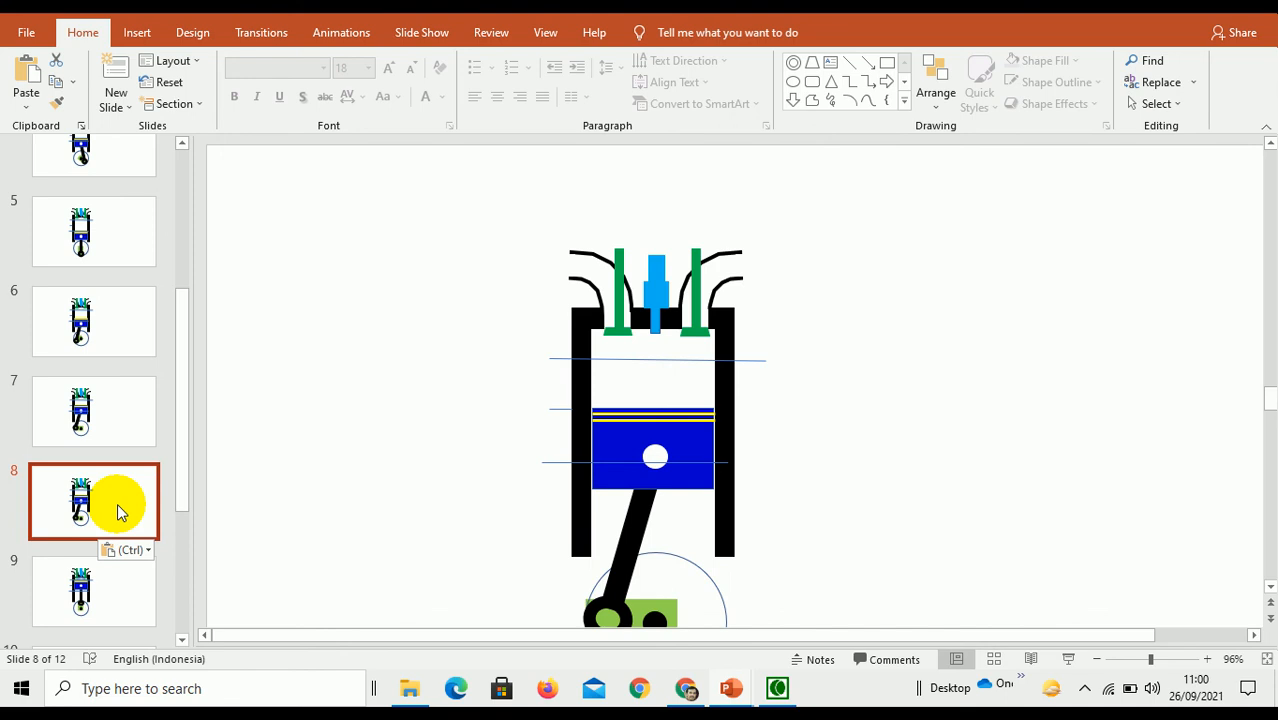
- Raise the piston on slide 8 so its top edge lies midway between the upper and middle guide lines
click(610, 437)
key(Up)
key(Up)
key(Up)
key(Up)
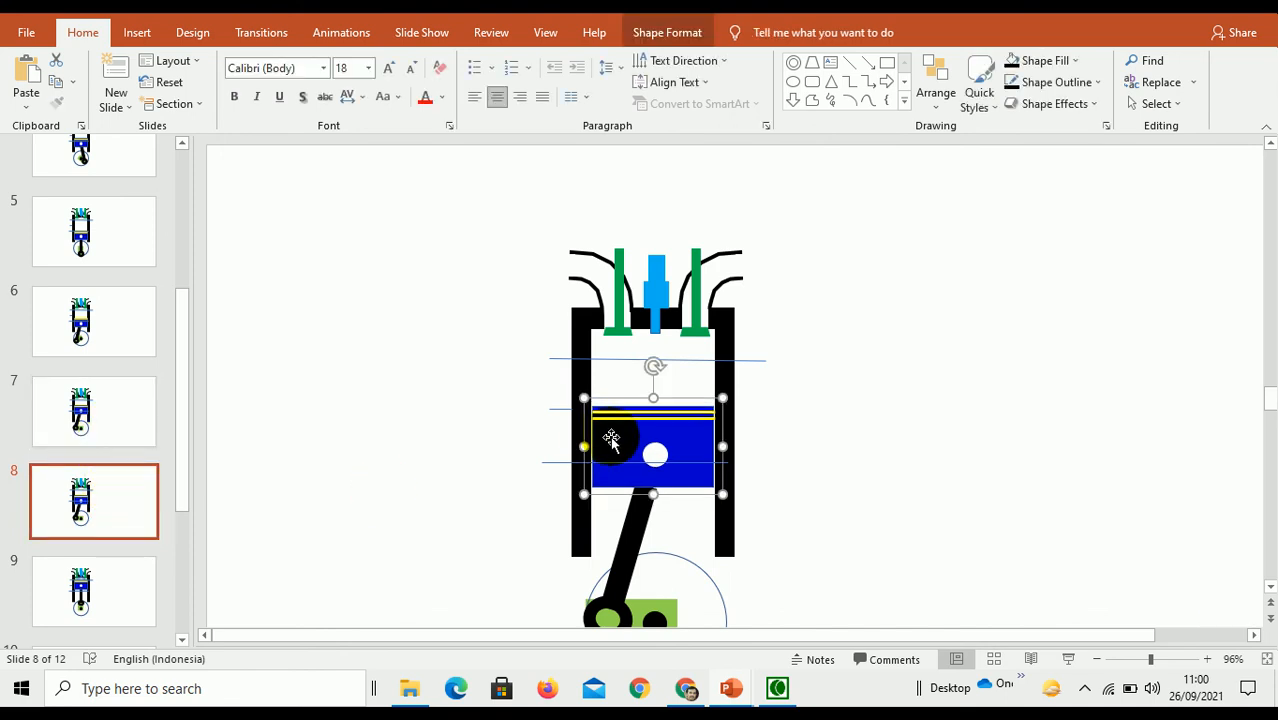
key(Up)
key(Up)
key(Up)
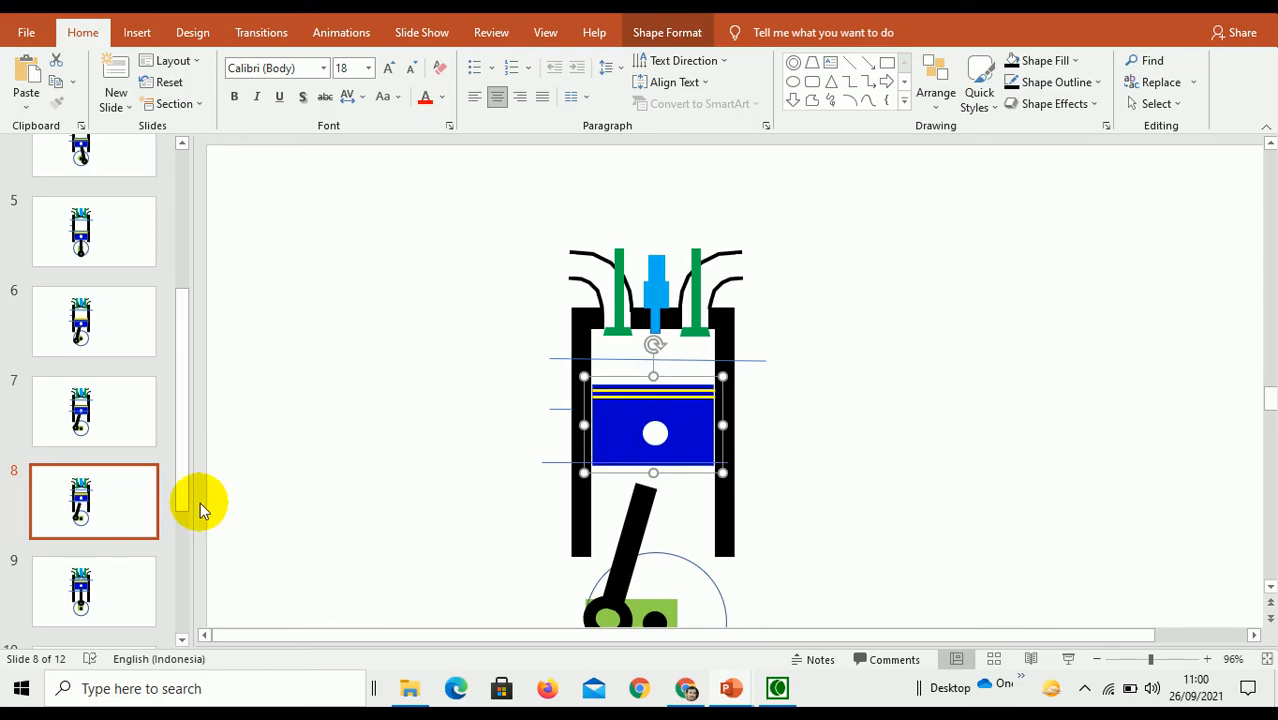
- Rotate the green crank arm on slide 8 to point diagonally up to the left, keeping it over the central crankshaft dot
drag(183, 508, 188, 548)
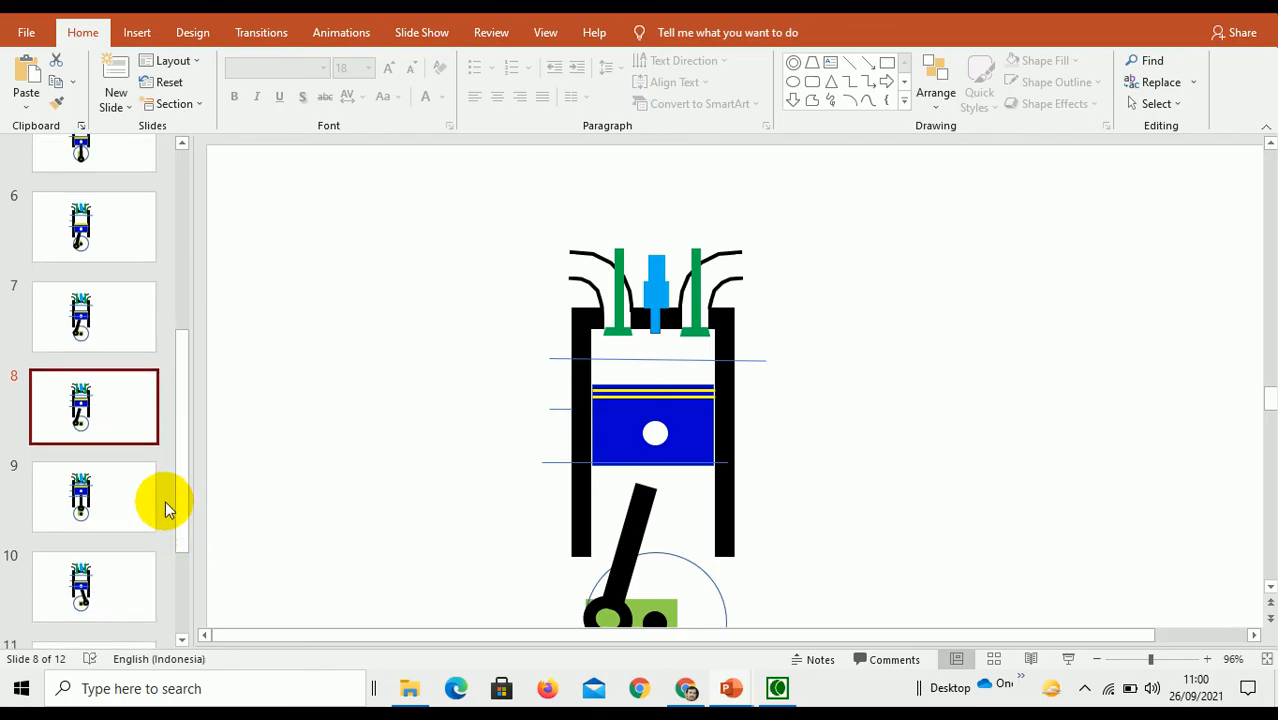
click(1270, 588)
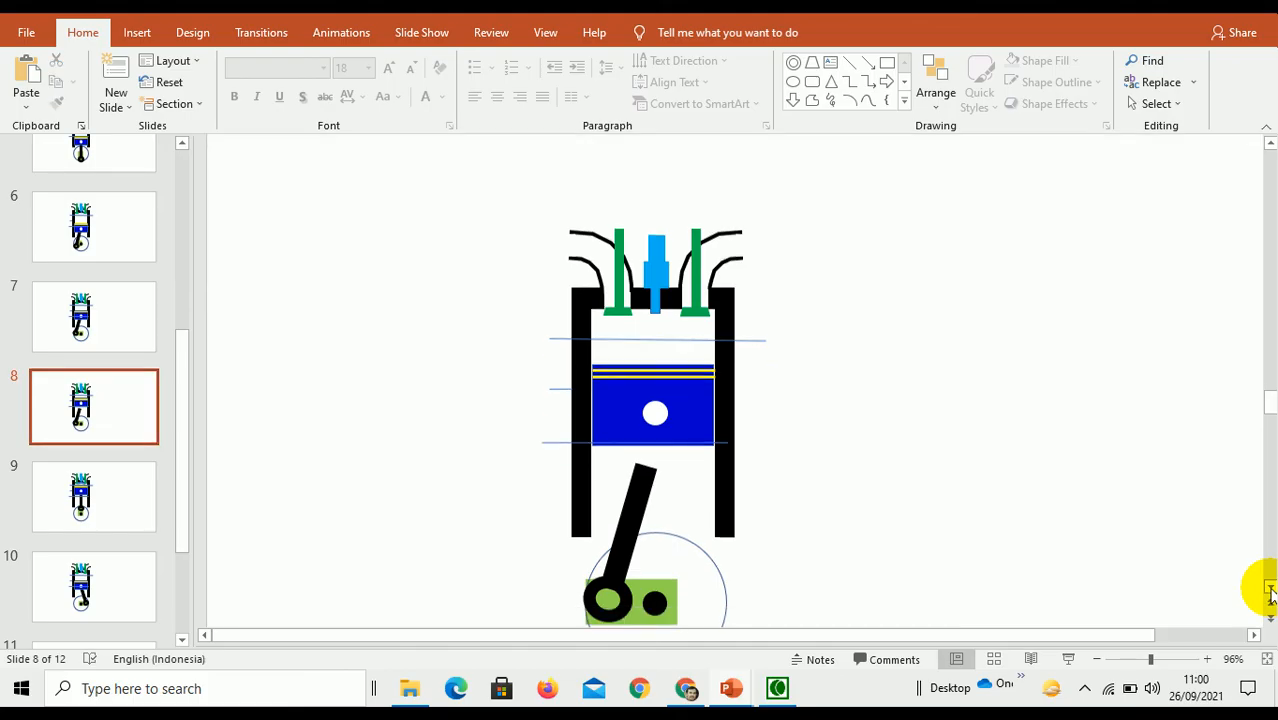
click(1270, 588)
click(1270, 588)
click(1270, 588)
click(1270, 588)
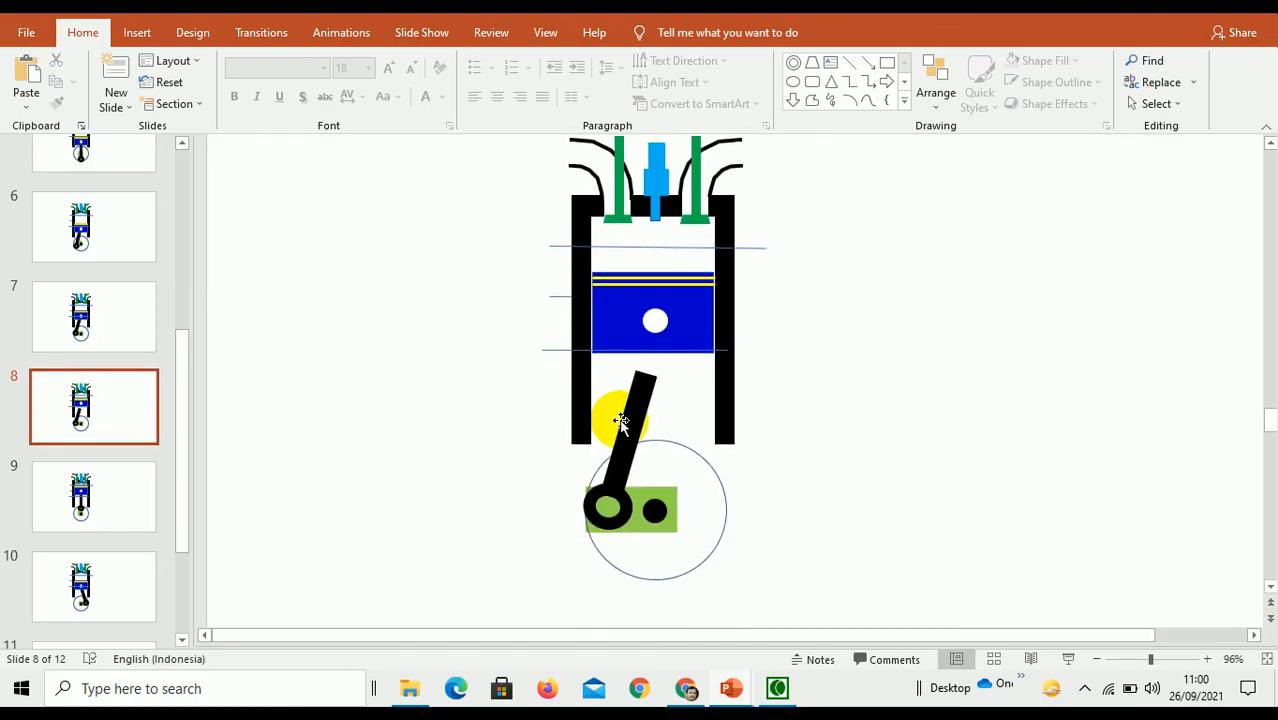
click(641, 412)
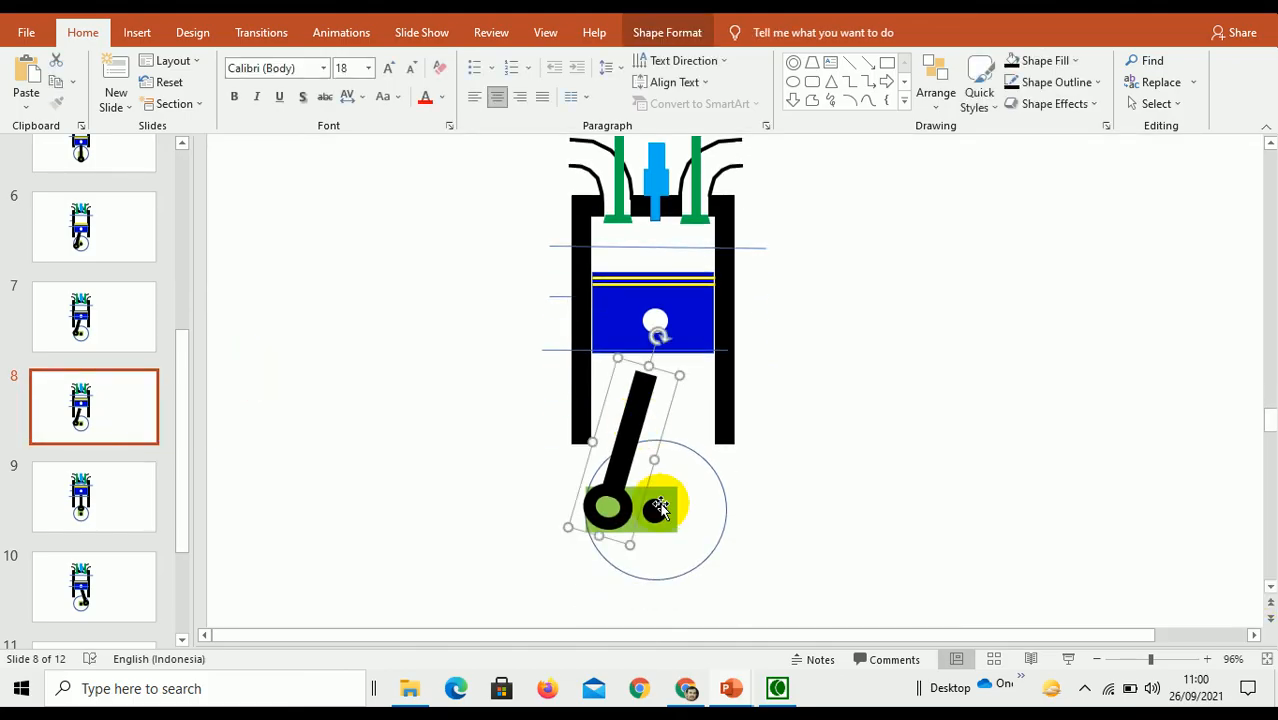
click(587, 503)
drag(707, 508, 655, 521)
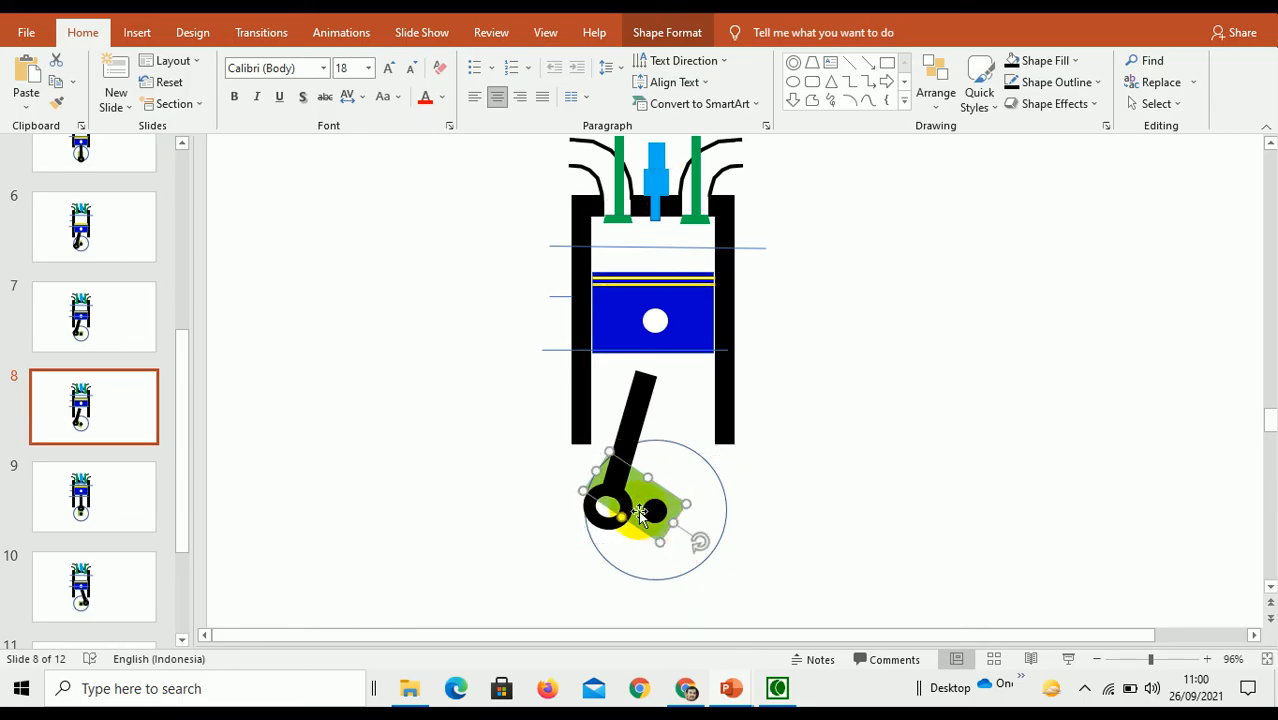
click(617, 475)
drag(622, 452, 657, 327)
click(56, 5)
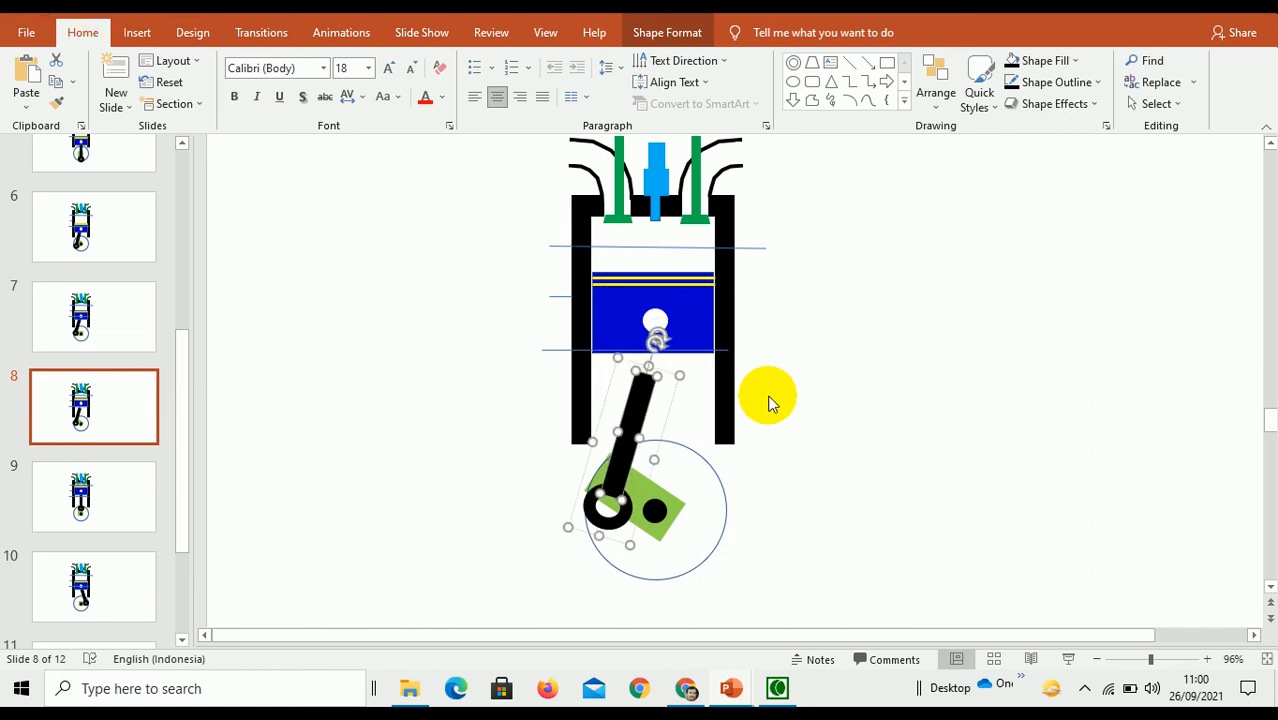
- Move the whole connecting rod on slide 8 so its ring sits on the crank arm's outer end and its top meets the piston
click(804, 395)
click(628, 423)
drag(628, 423, 660, 308)
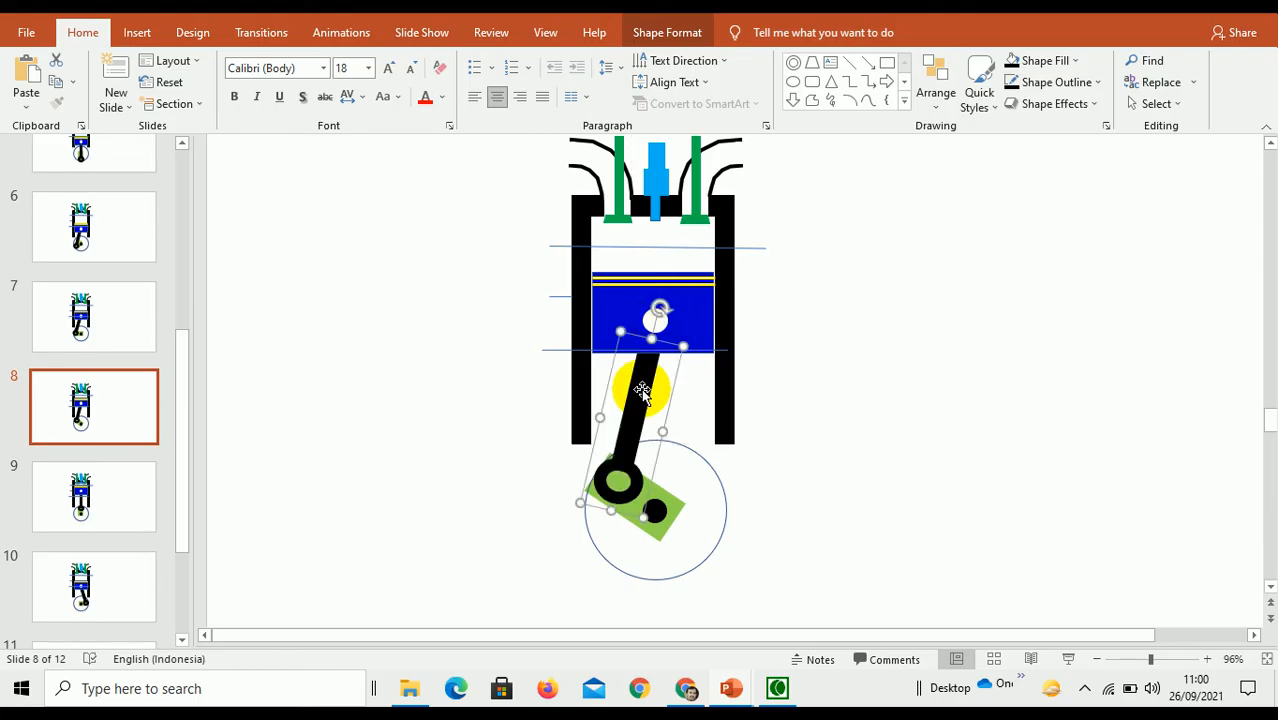
drag(640, 393, 645, 400)
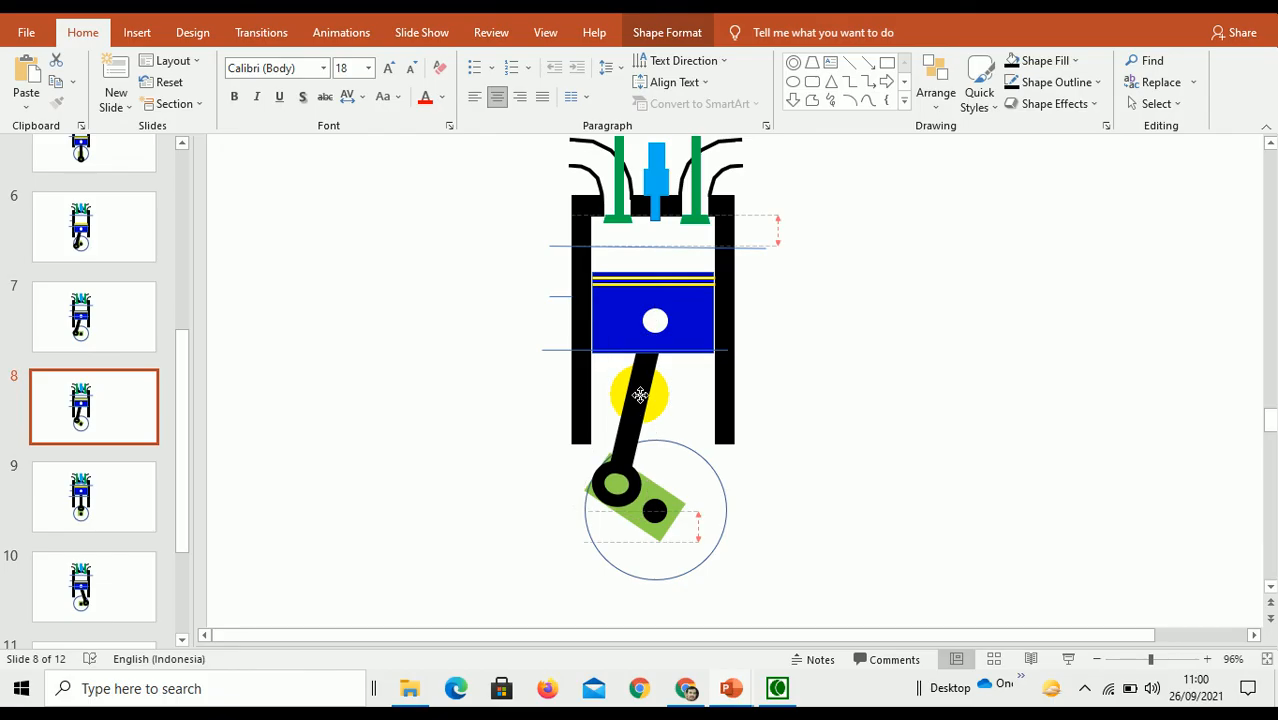
click(856, 377)
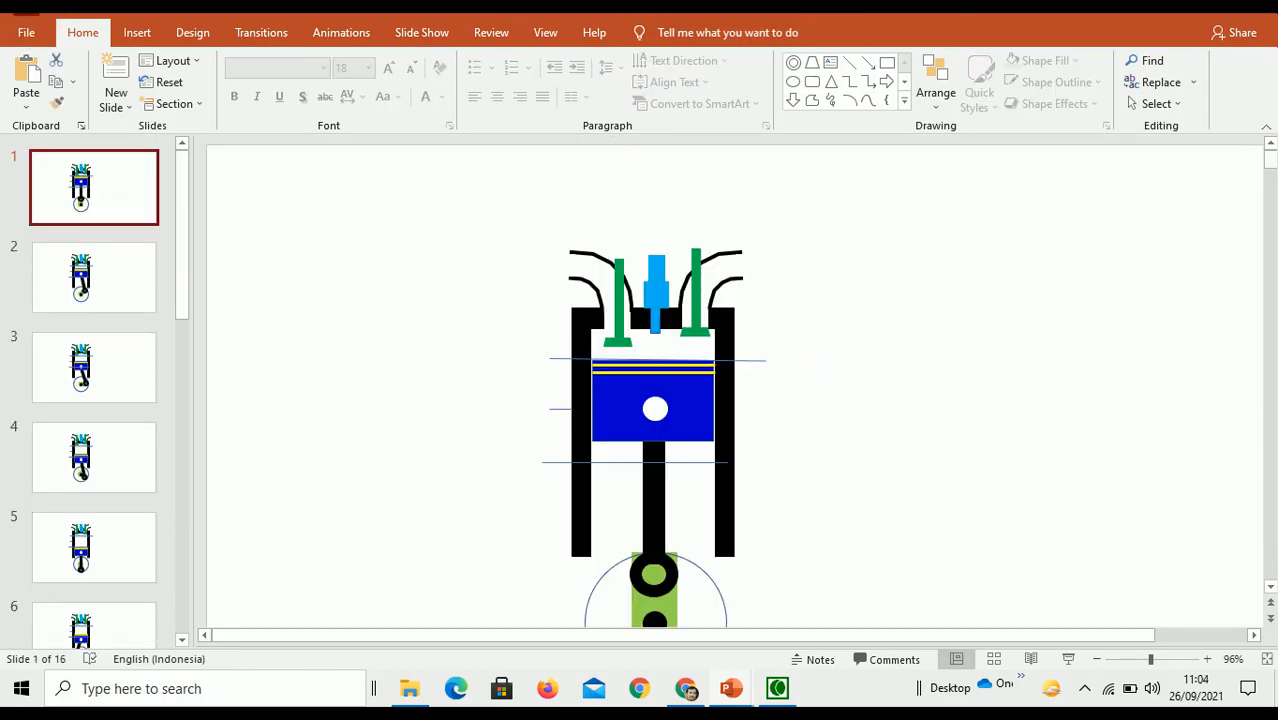
- Save the presentation in the Materi Kuliah folder as "7 mesin diesel"
click(28, 32)
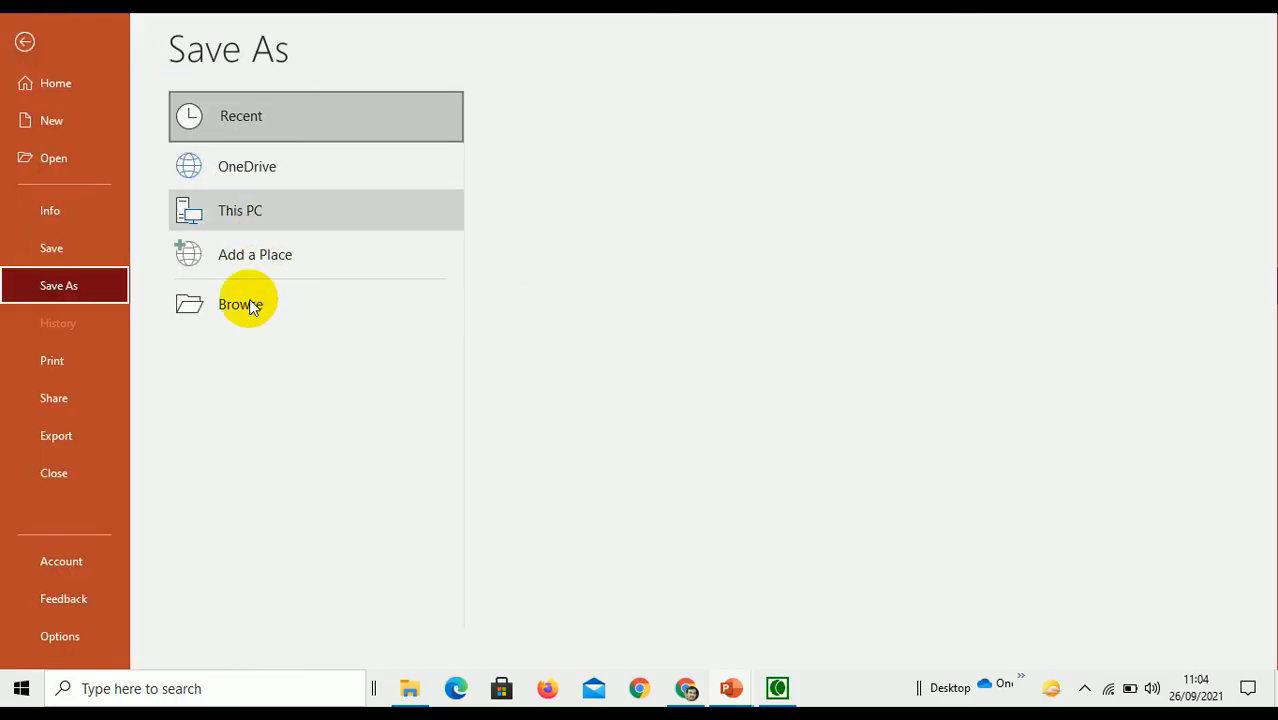
click(249, 302)
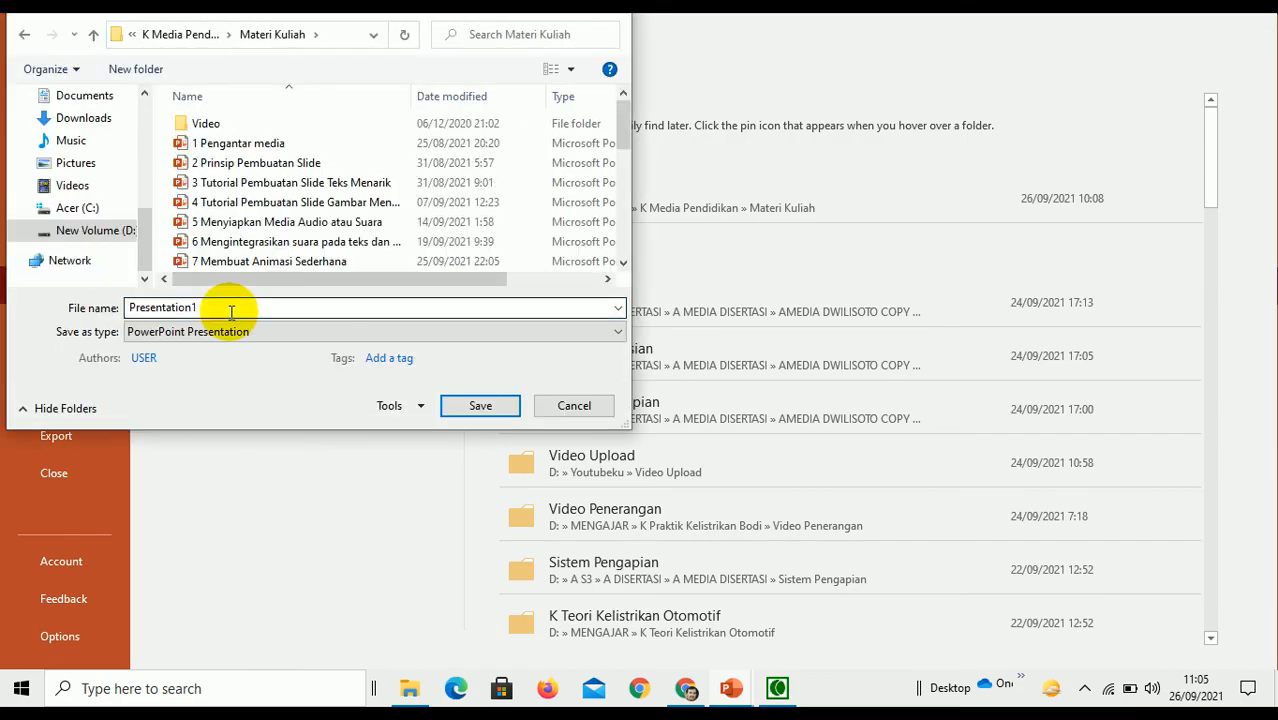
text(7)
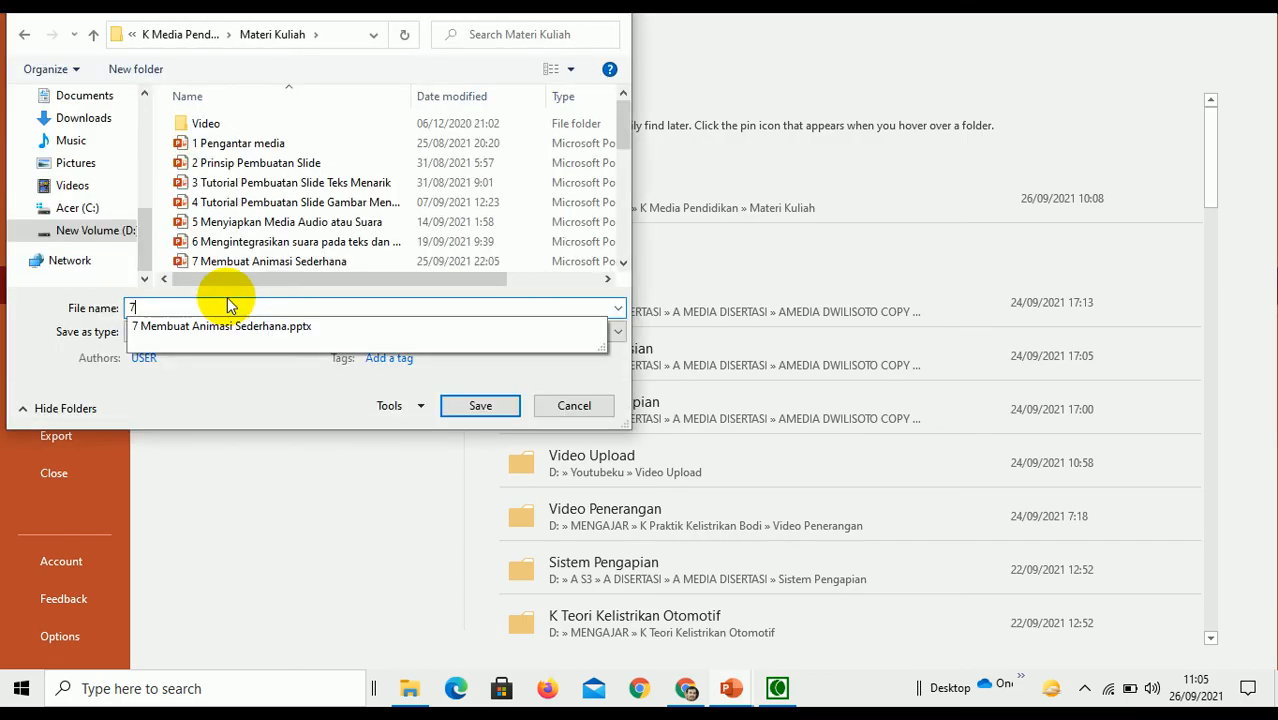
text( mesin diesel)
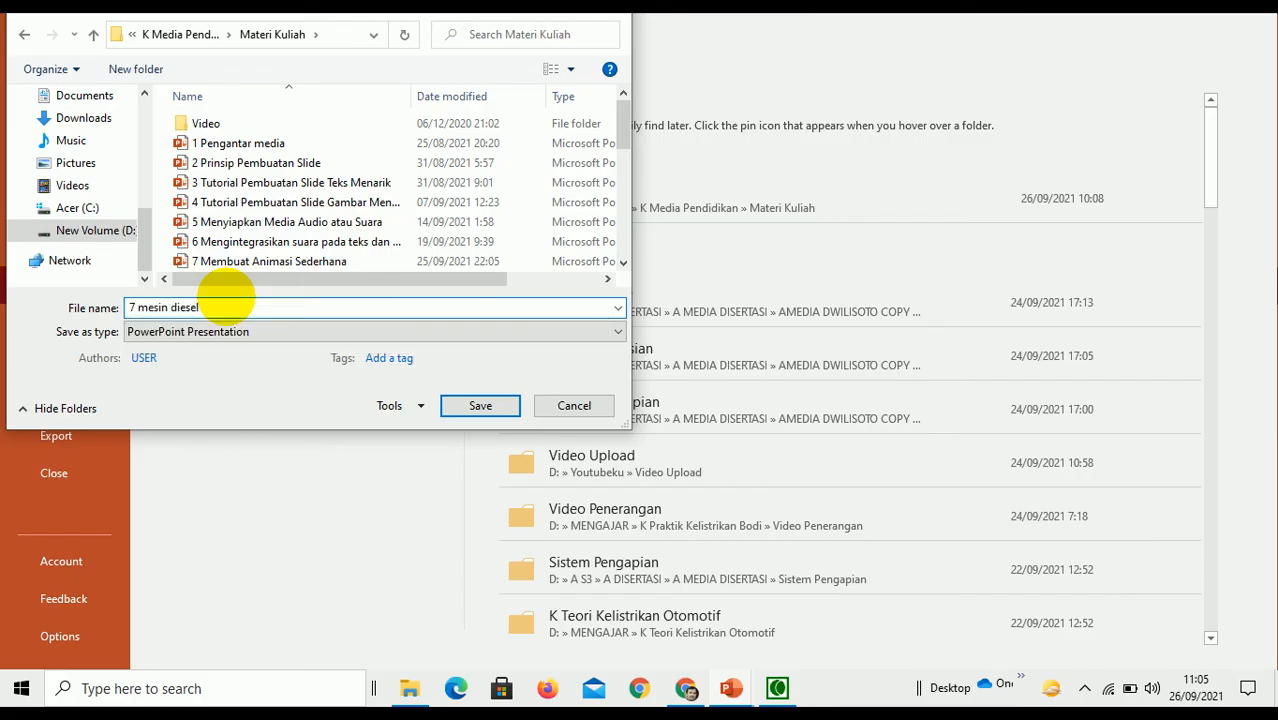
click(476, 406)
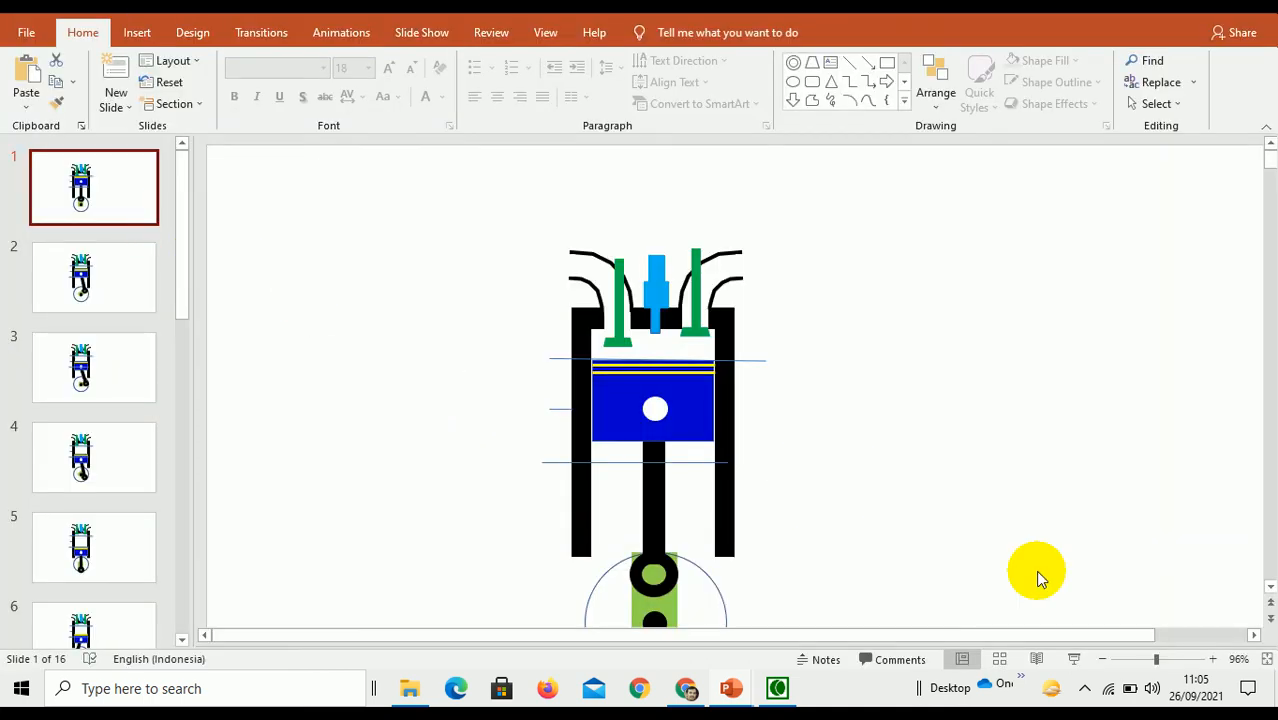
- Set all slides to advance automatically after 00:00,20 and play the slide show before and after to compare the animation speed
click(1075, 661)
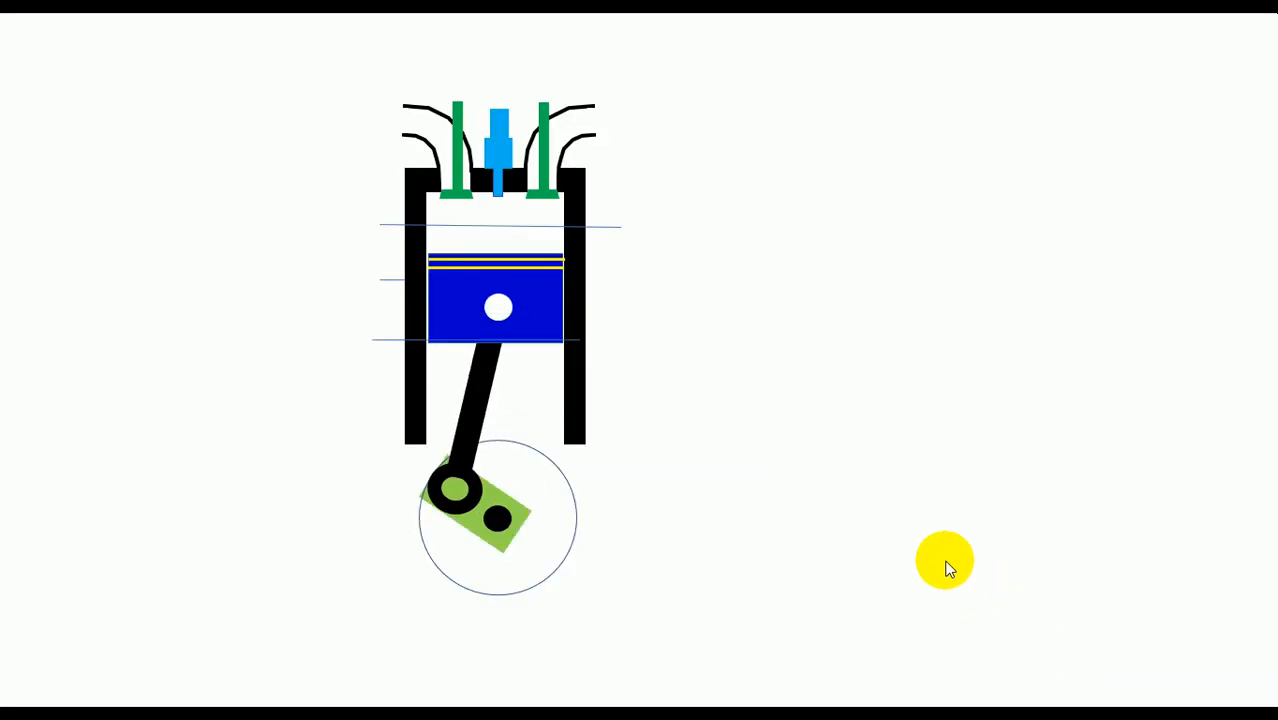
key(Escape)
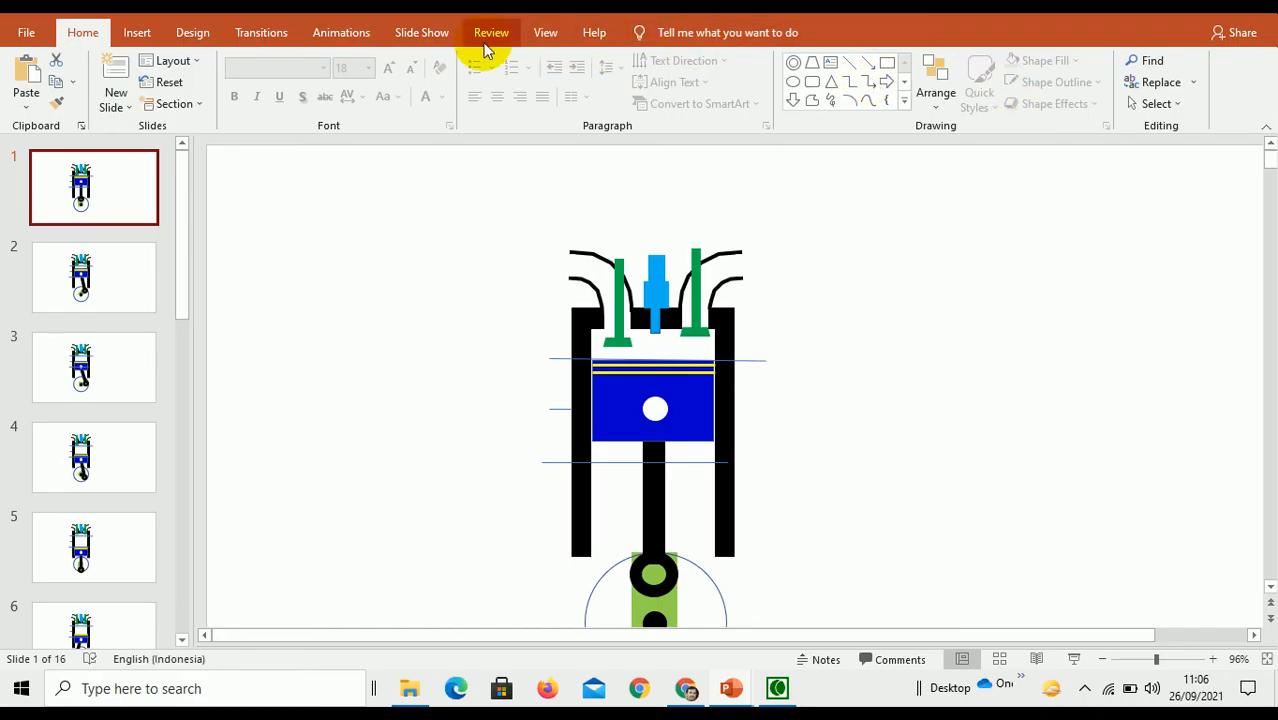
click(266, 34)
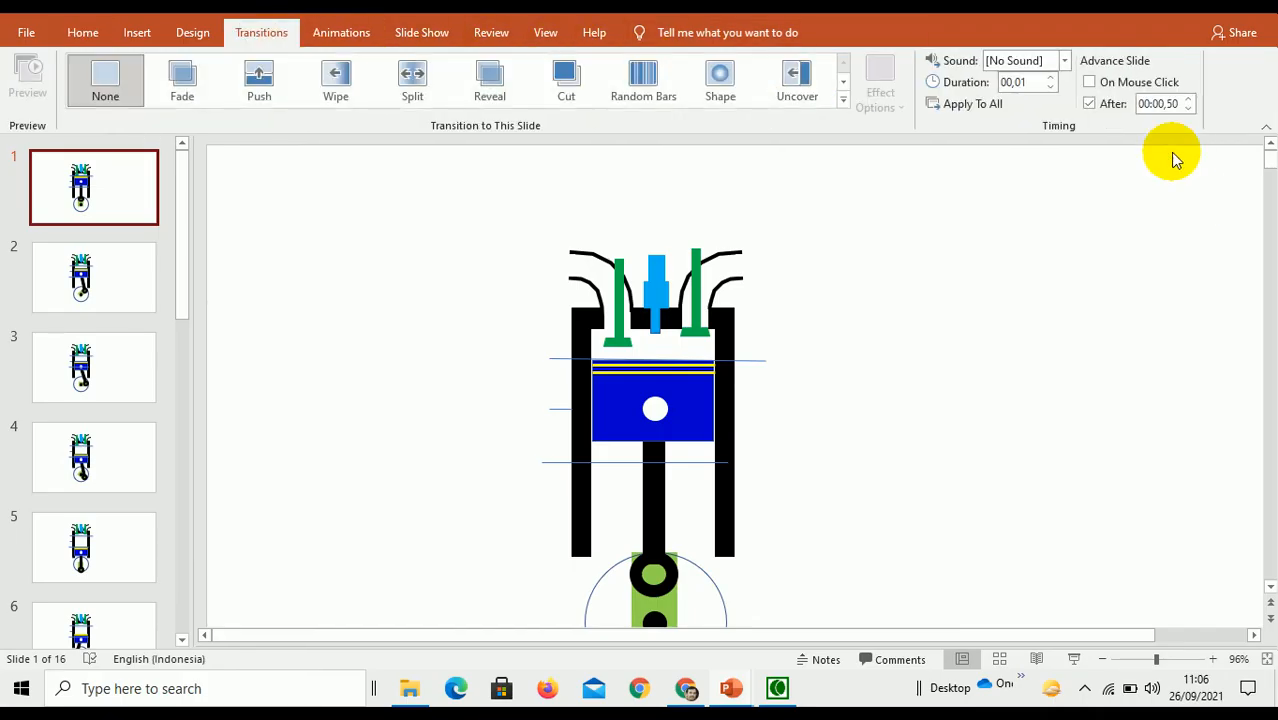
click(1178, 102)
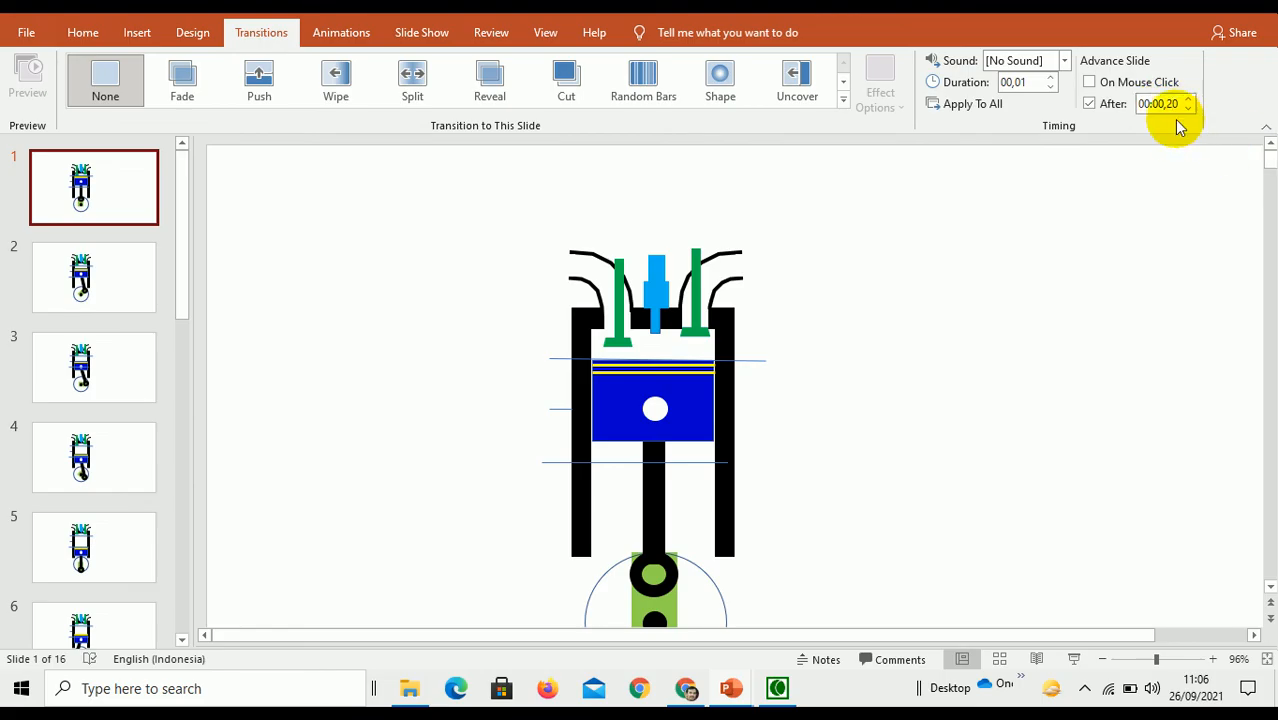
click(972, 105)
click(1074, 659)
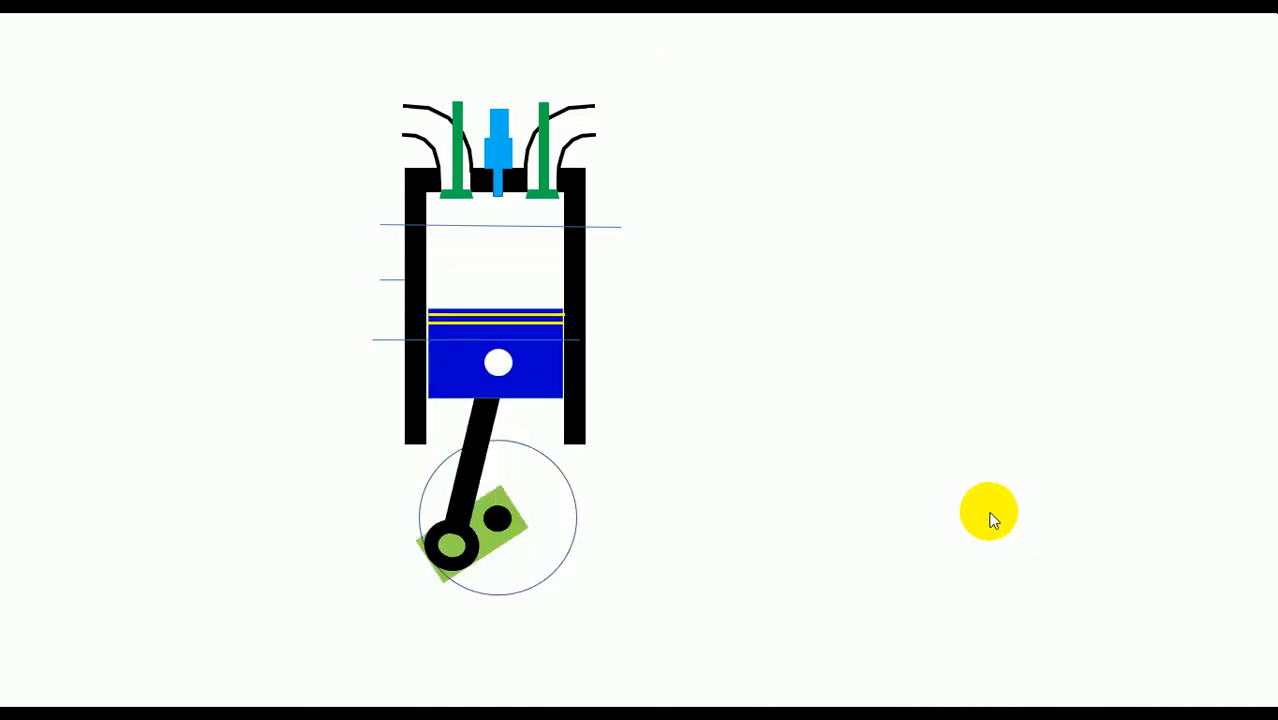
key(Escape)
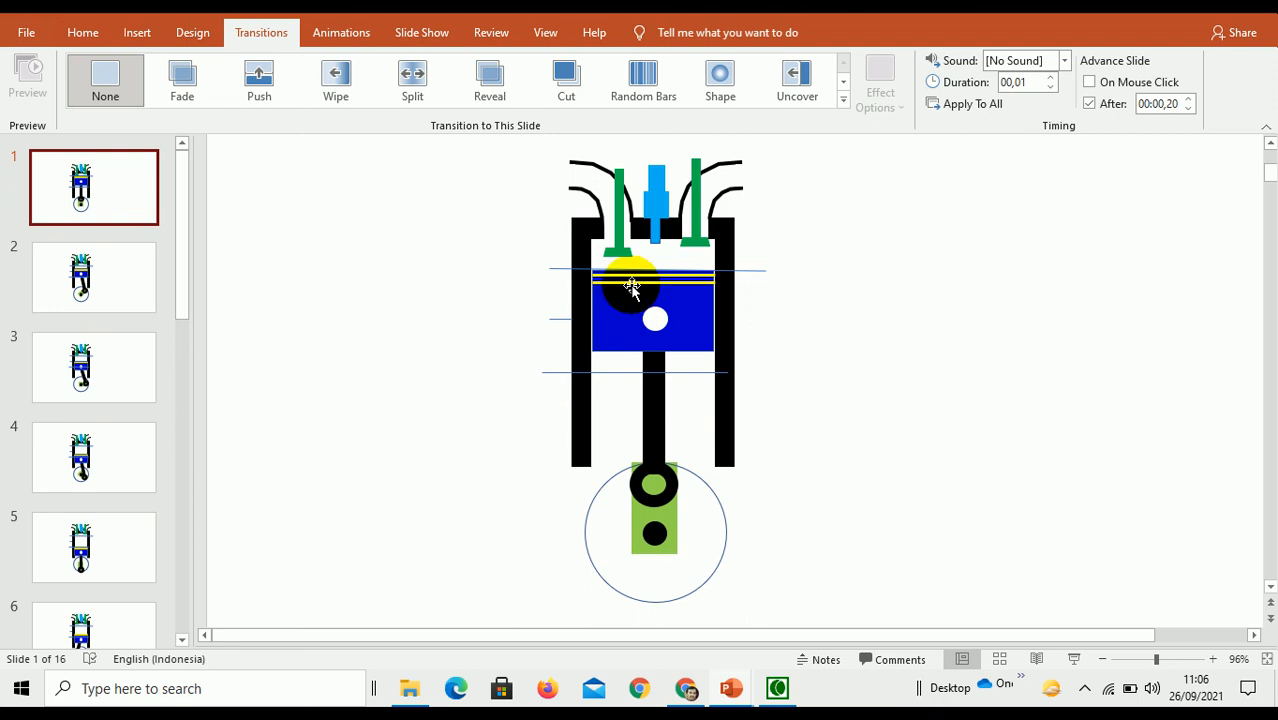
- Delete the horizontal guide lines and the crank circle outline from slide 1
click(555, 271)
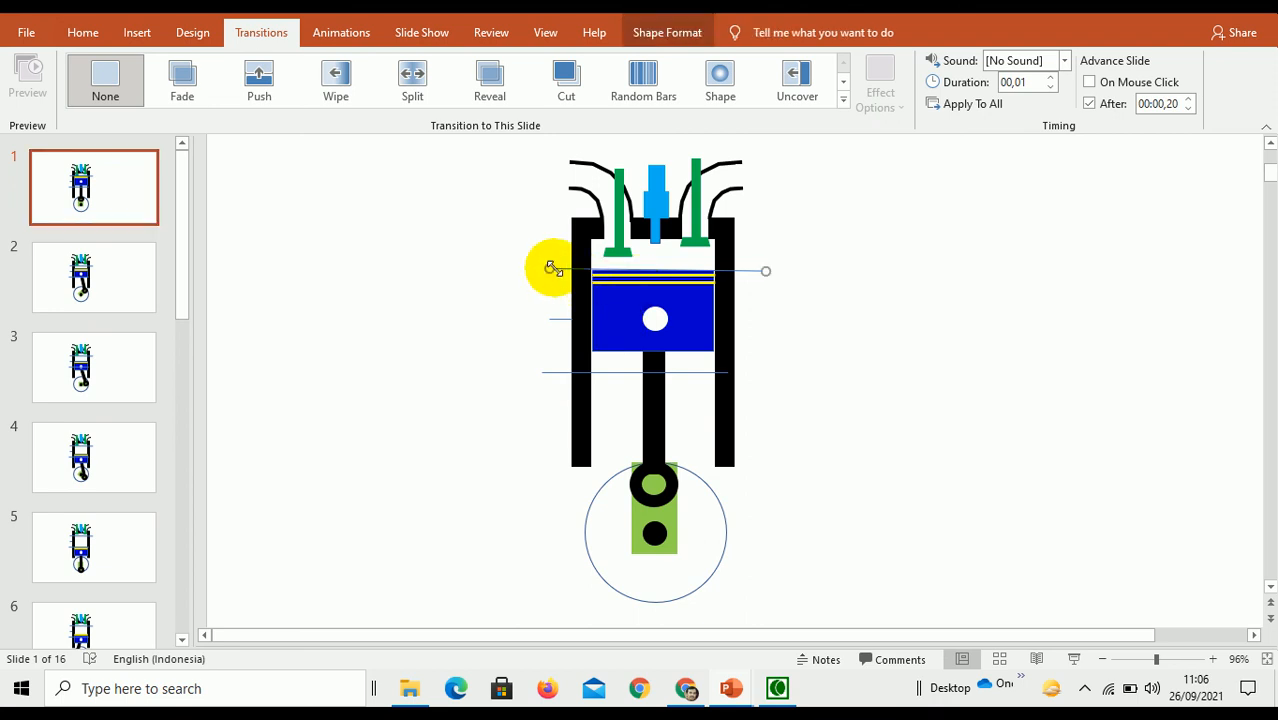
click(562, 372)
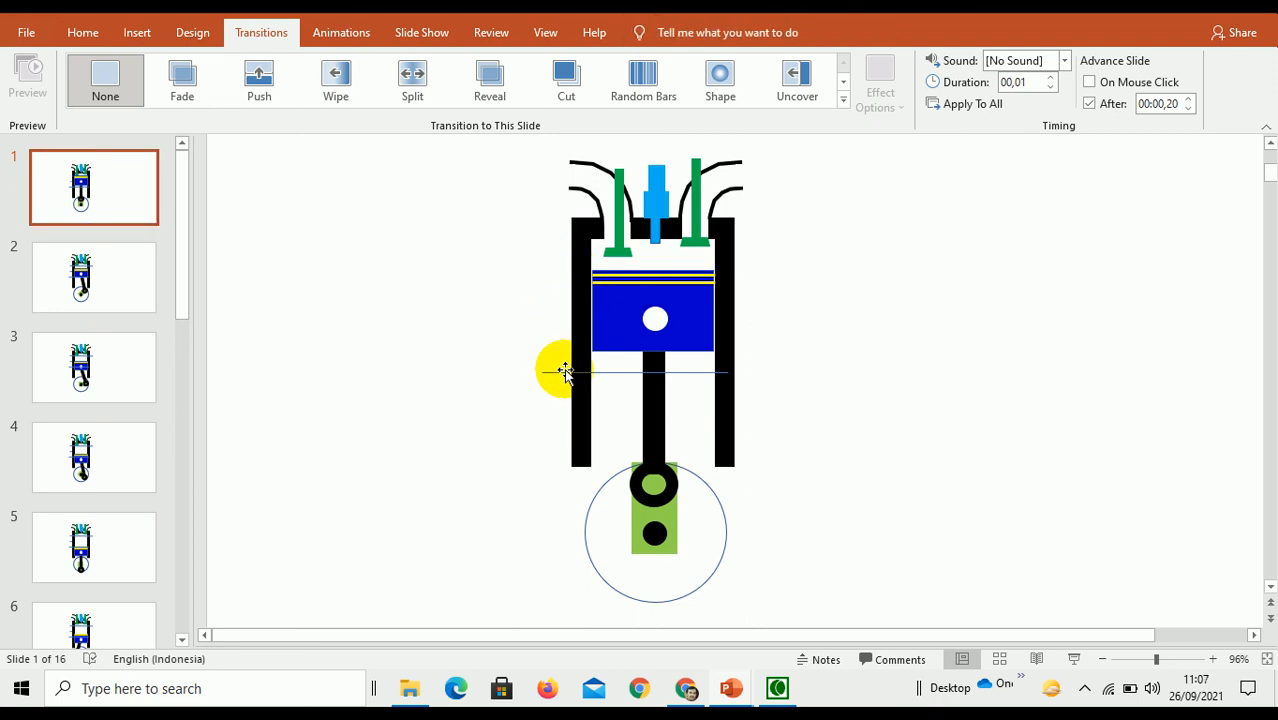
key(Delete)
click(713, 497)
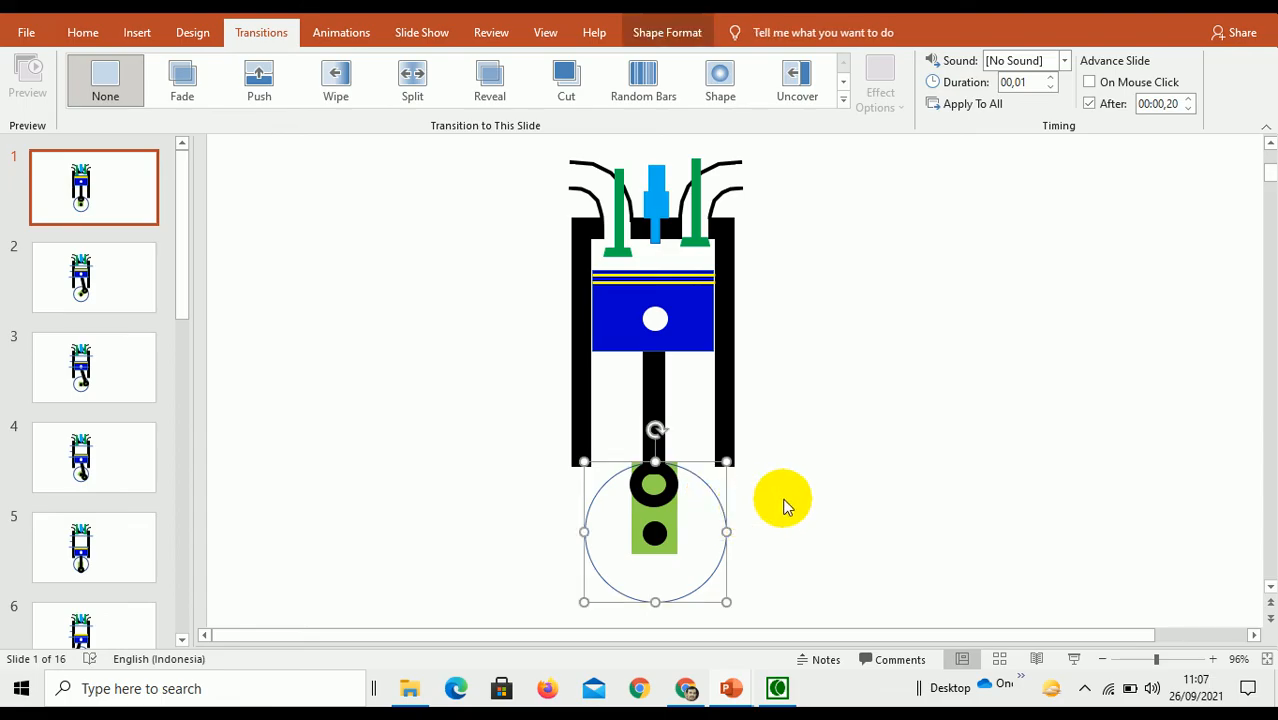
key(Delete)
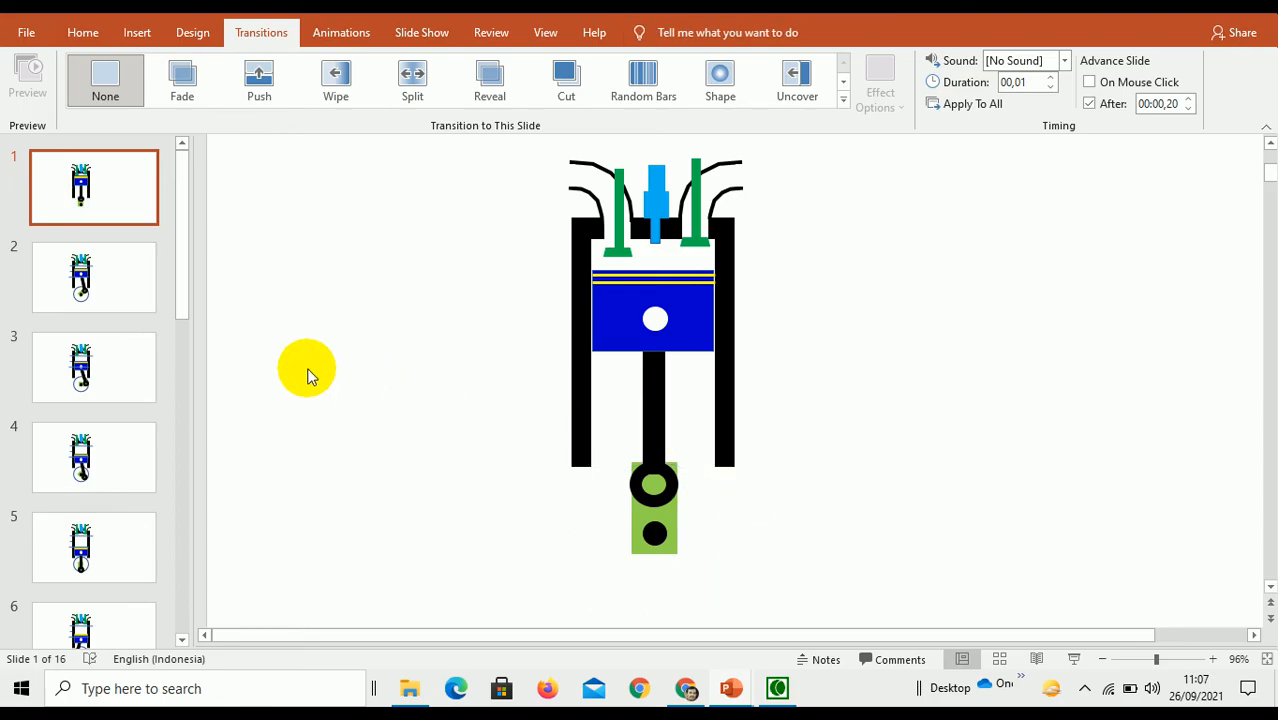
- Fill the intake port beside the left valve and the valve passage below it on slide 1 with light blue
click(110, 277)
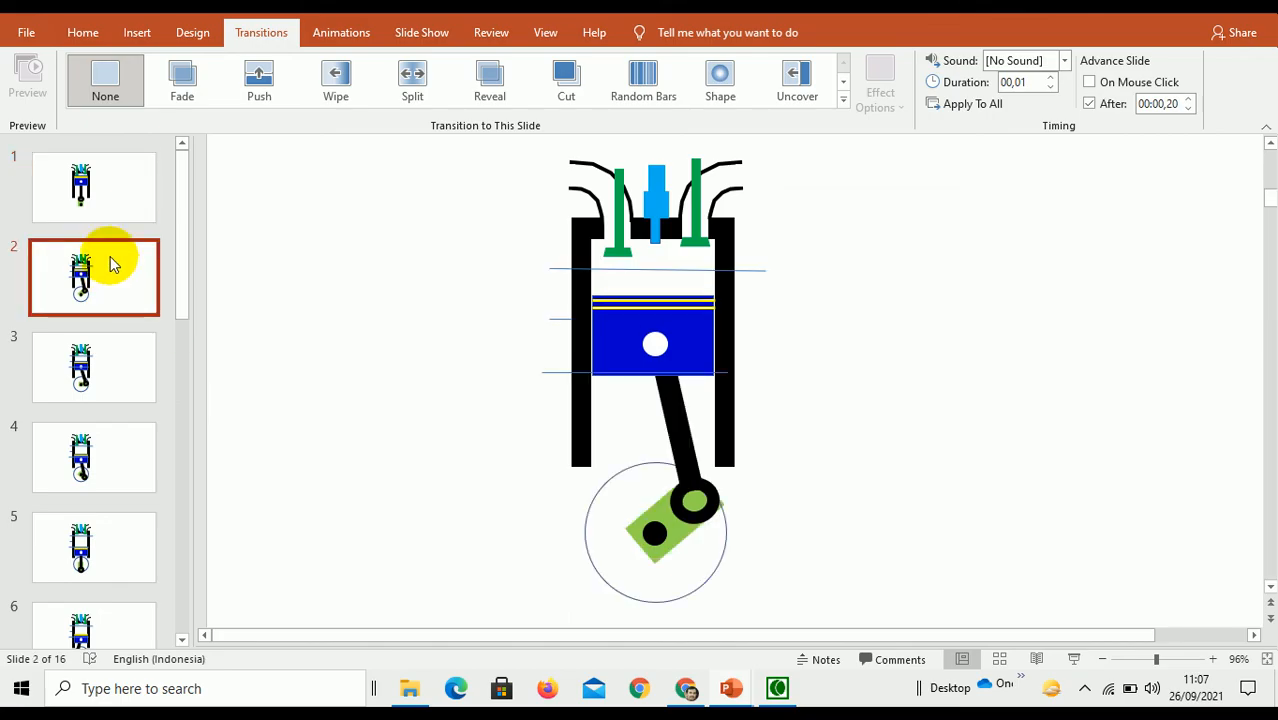
click(120, 190)
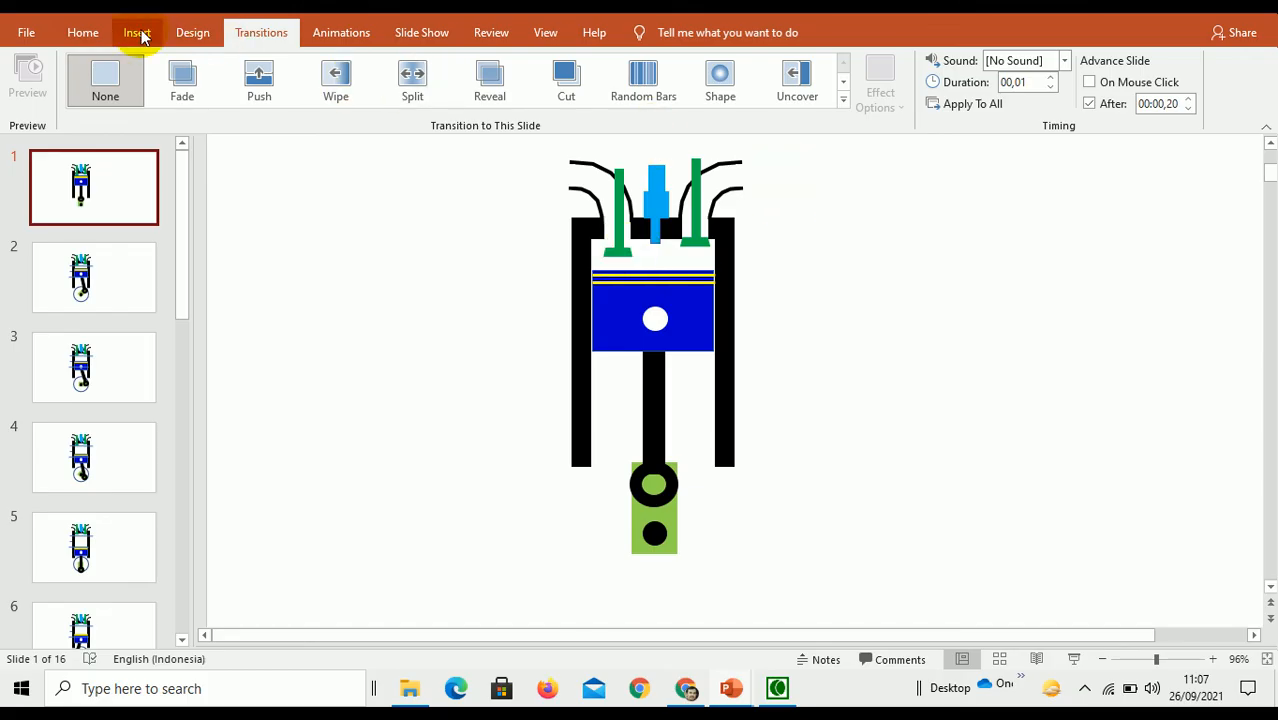
click(85, 36)
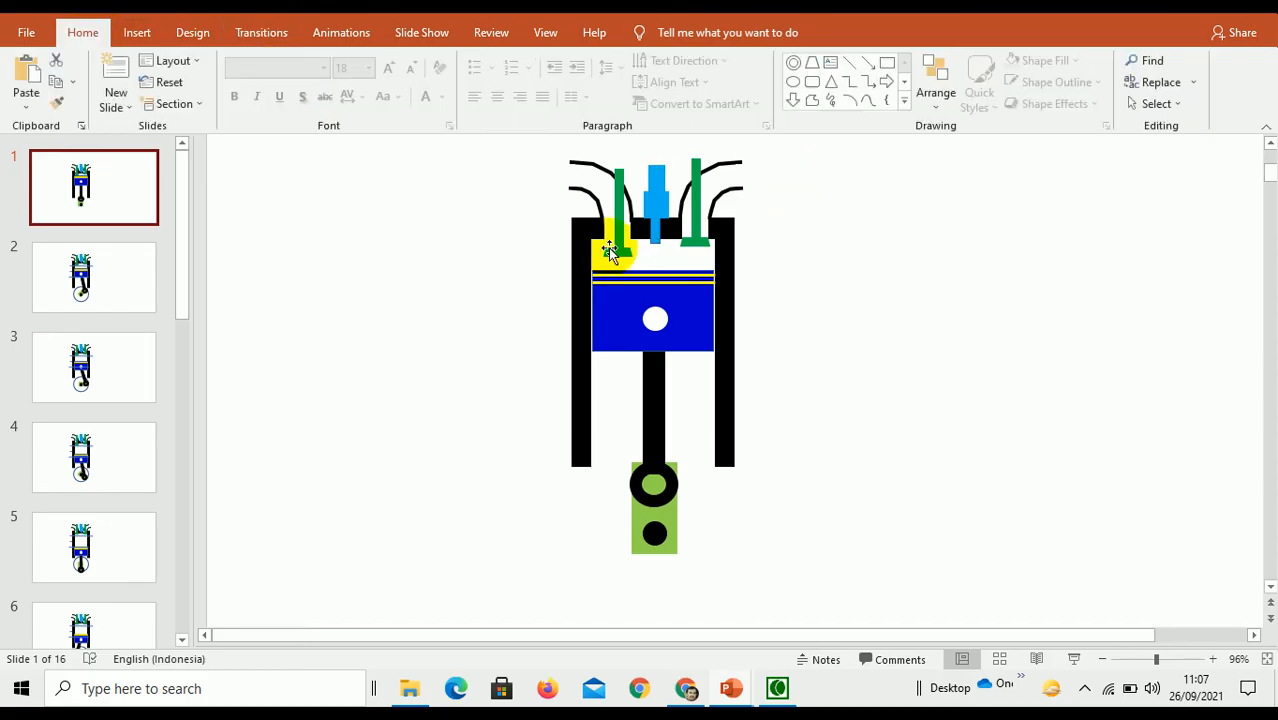
click(1270, 143)
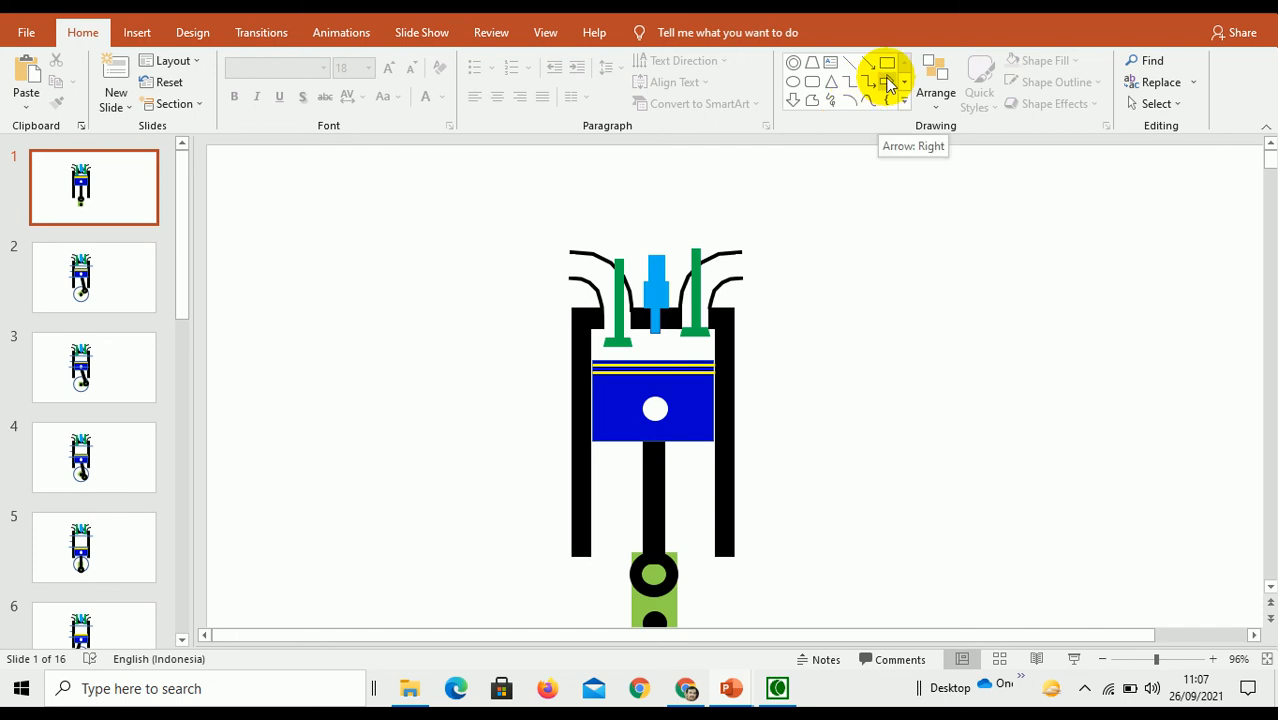
click(605, 271)
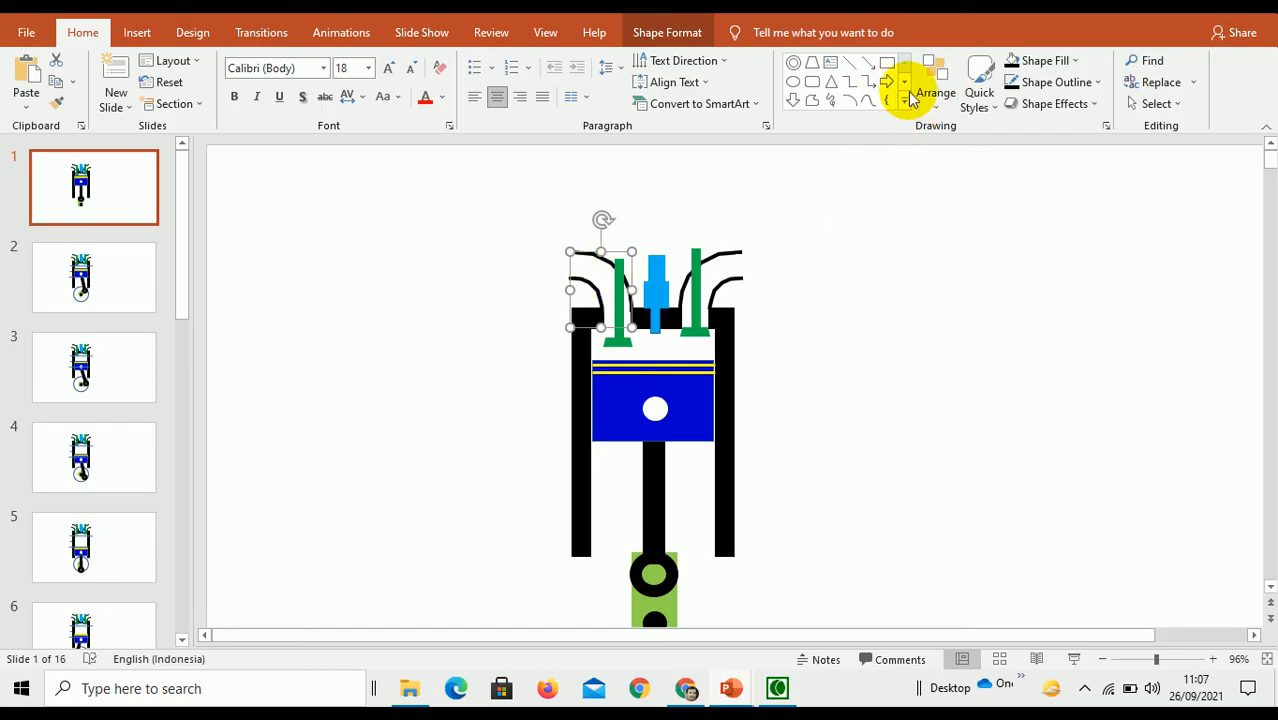
click(1077, 61)
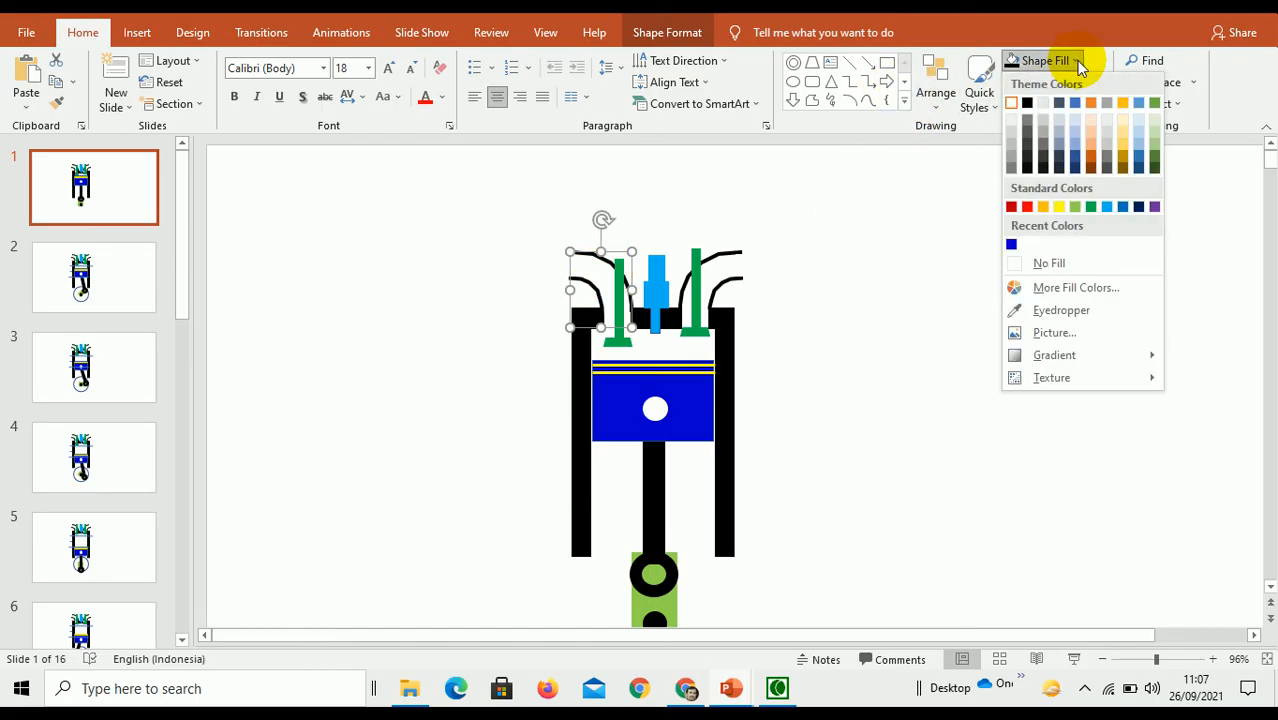
click(1078, 133)
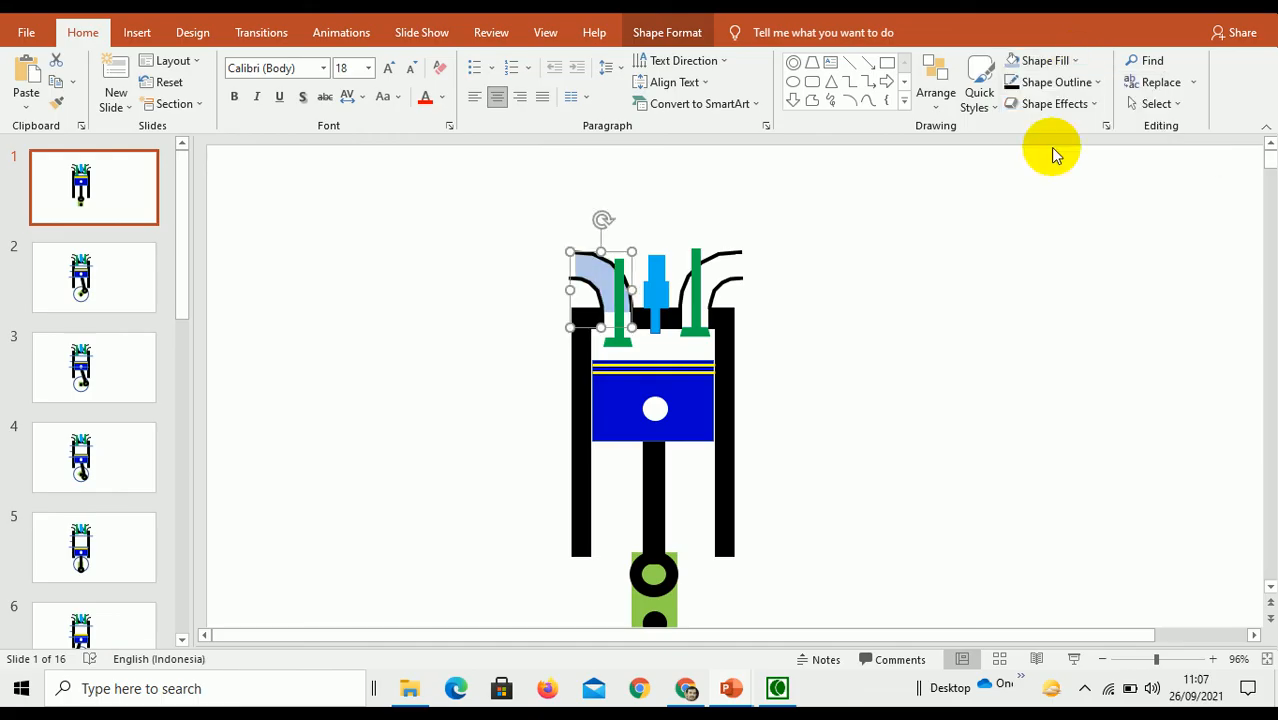
click(613, 323)
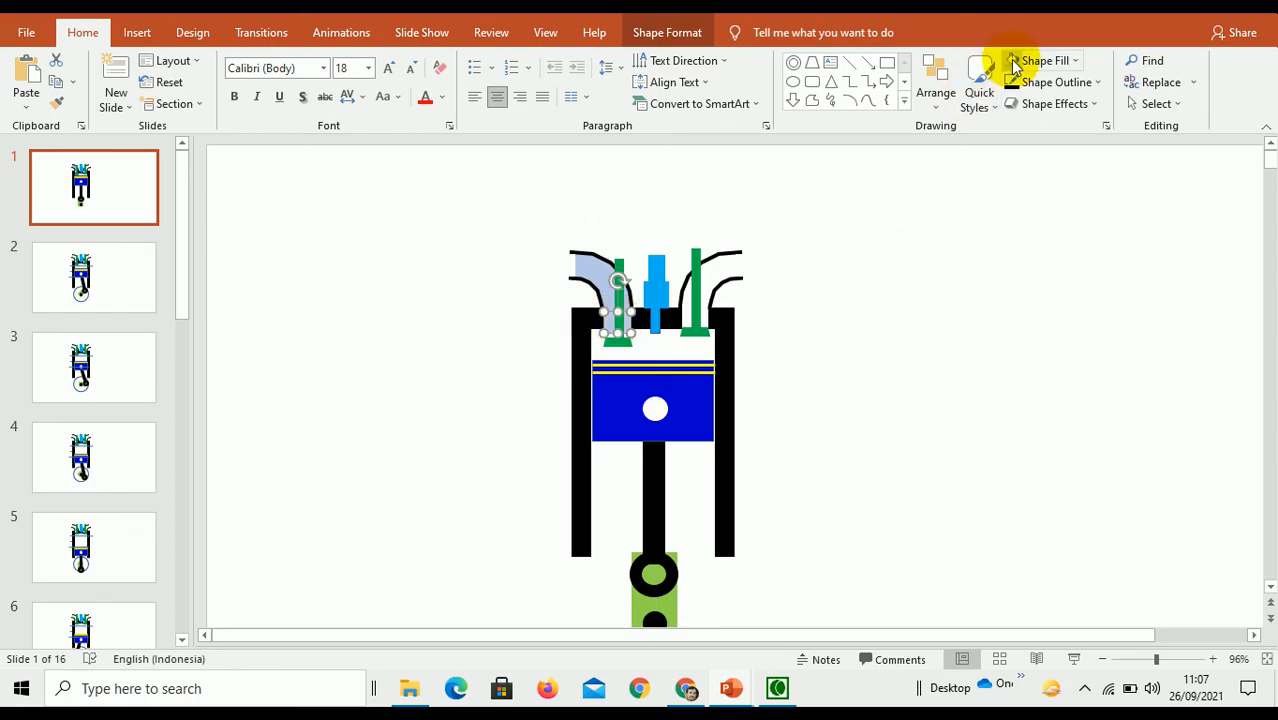
click(930, 280)
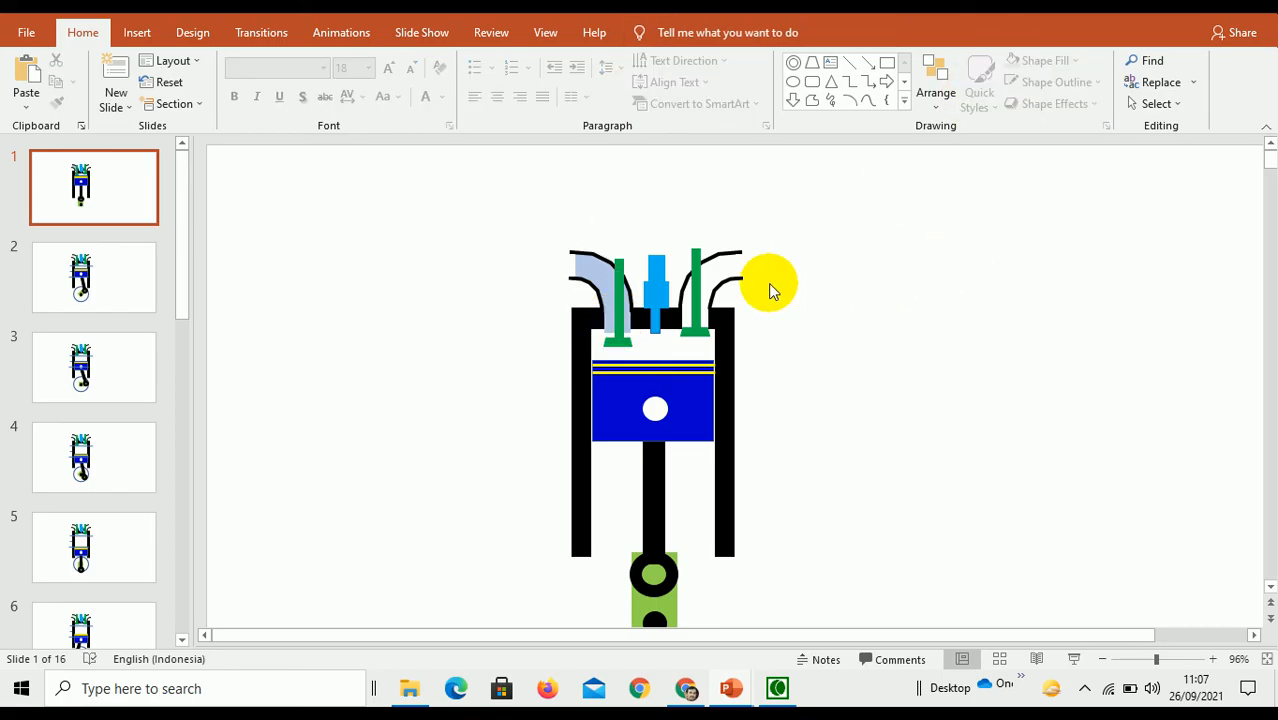
- Draw a rectangle about 0.92 cm high and 3.61 cm wide between slide 1's cylinder head and piston, filled light blue with no outline
drag(657, 283, 722, 328)
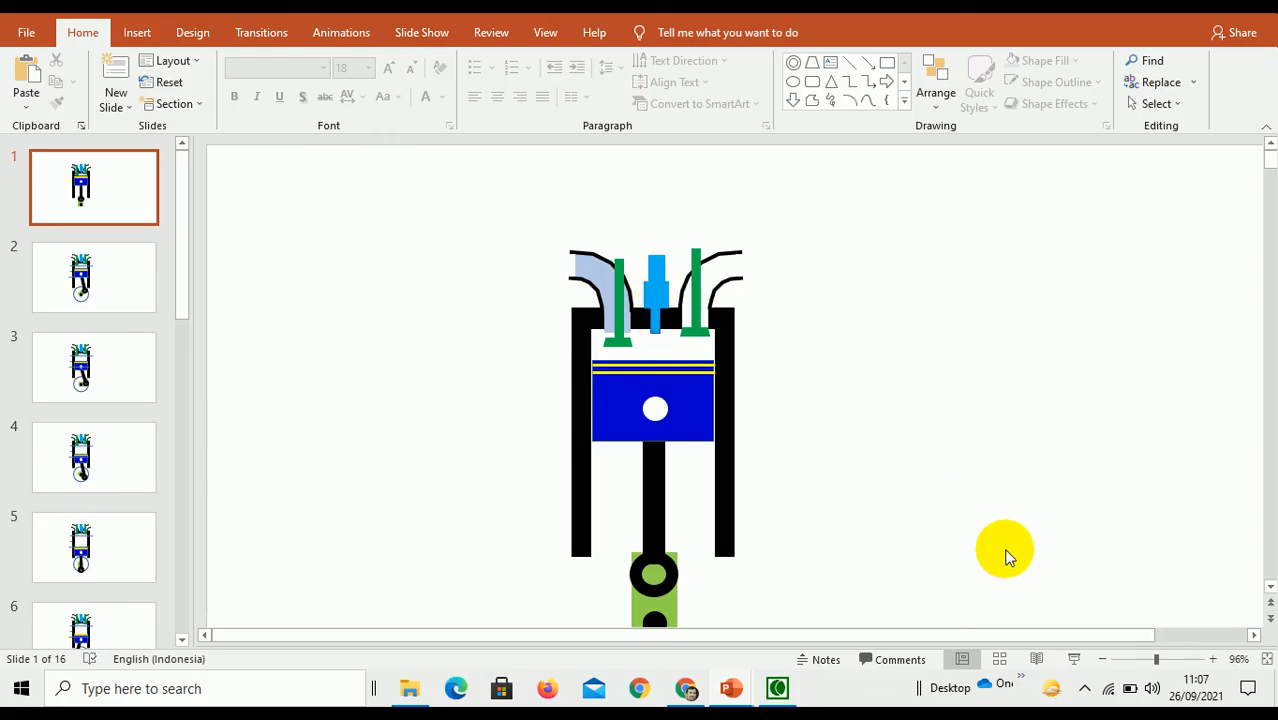
click(1180, 665)
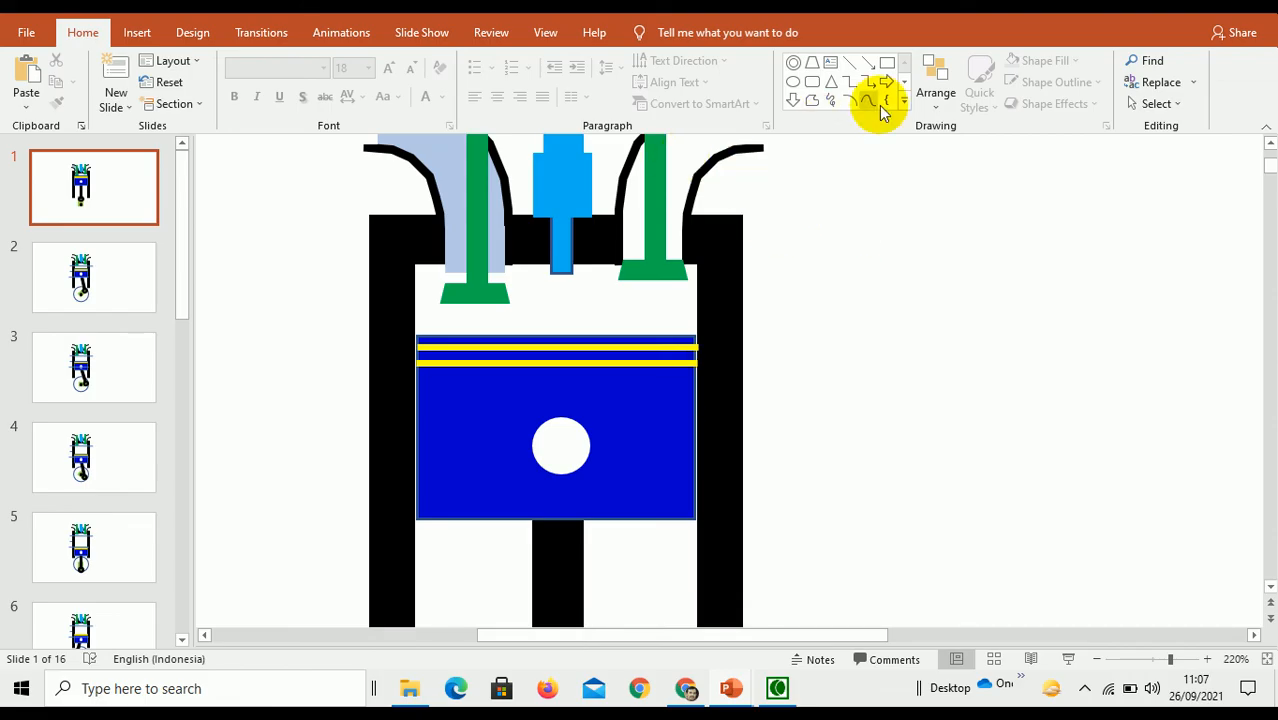
click(887, 62)
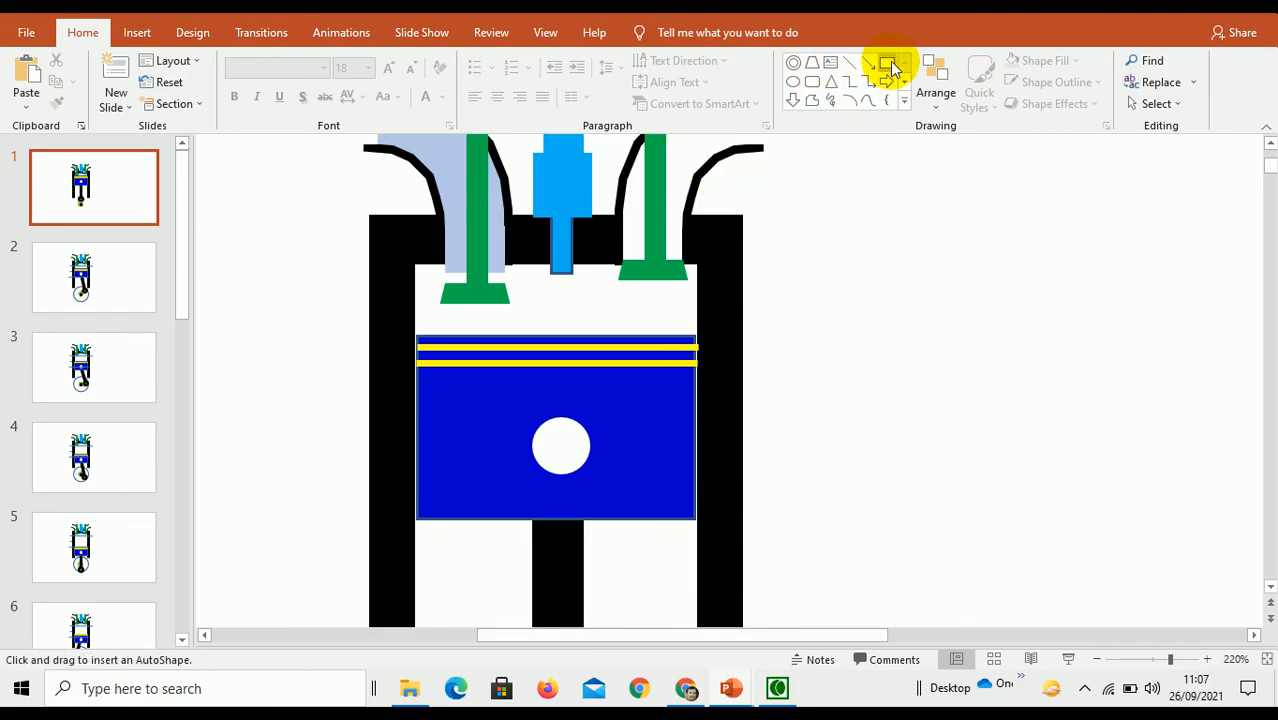
drag(414, 263, 697, 335)
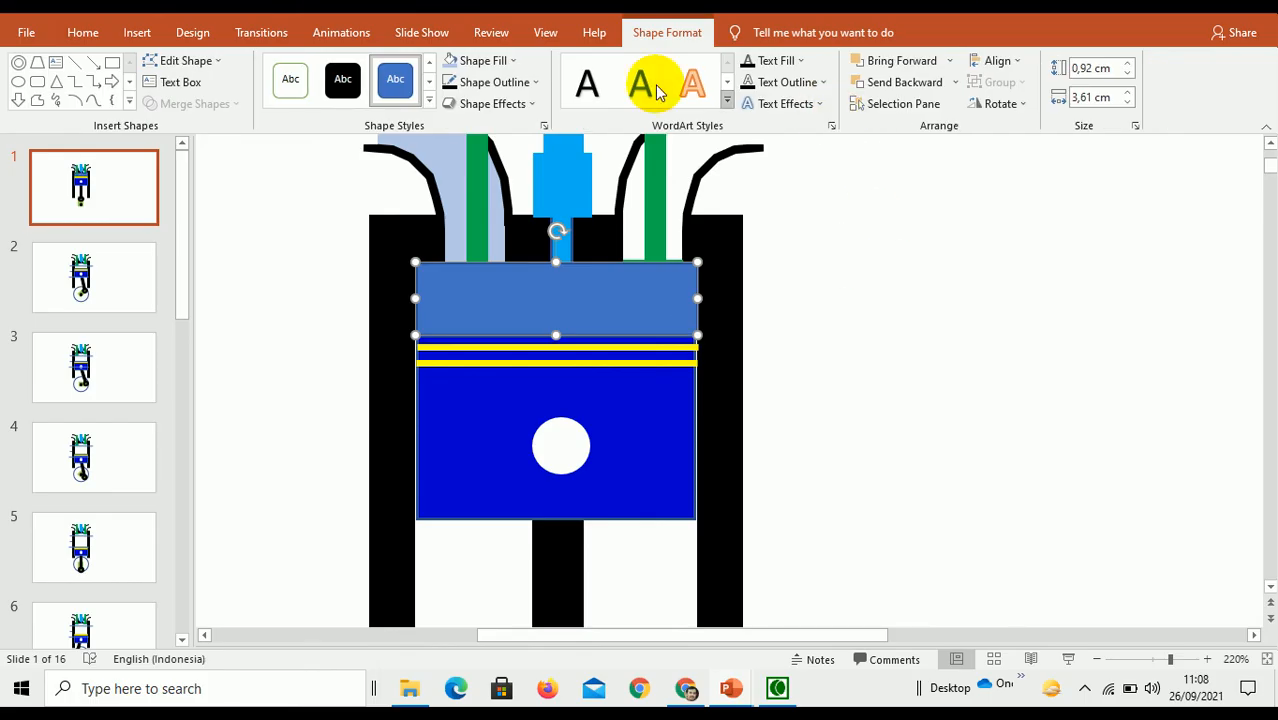
click(451, 62)
click(488, 82)
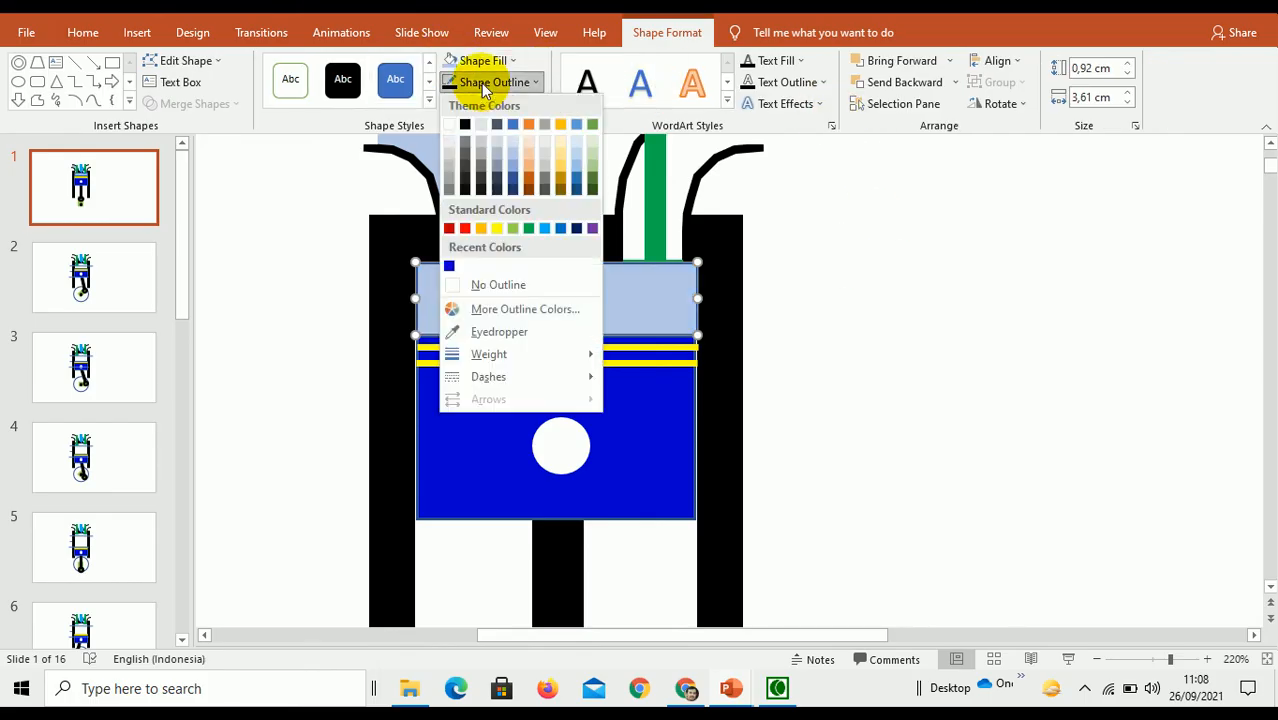
click(487, 284)
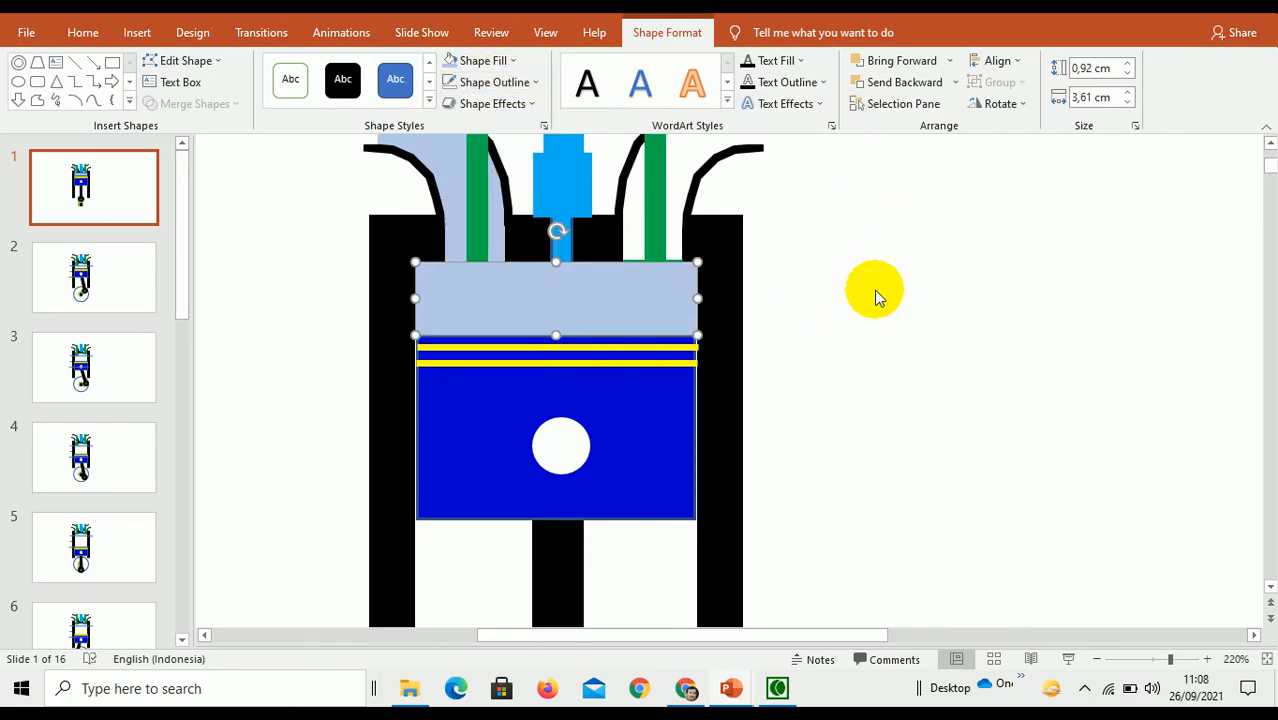
- Send the light-blue chamber rectangle on slide 1 to the back, behind the valves and injector
click(876, 291)
click(587, 296)
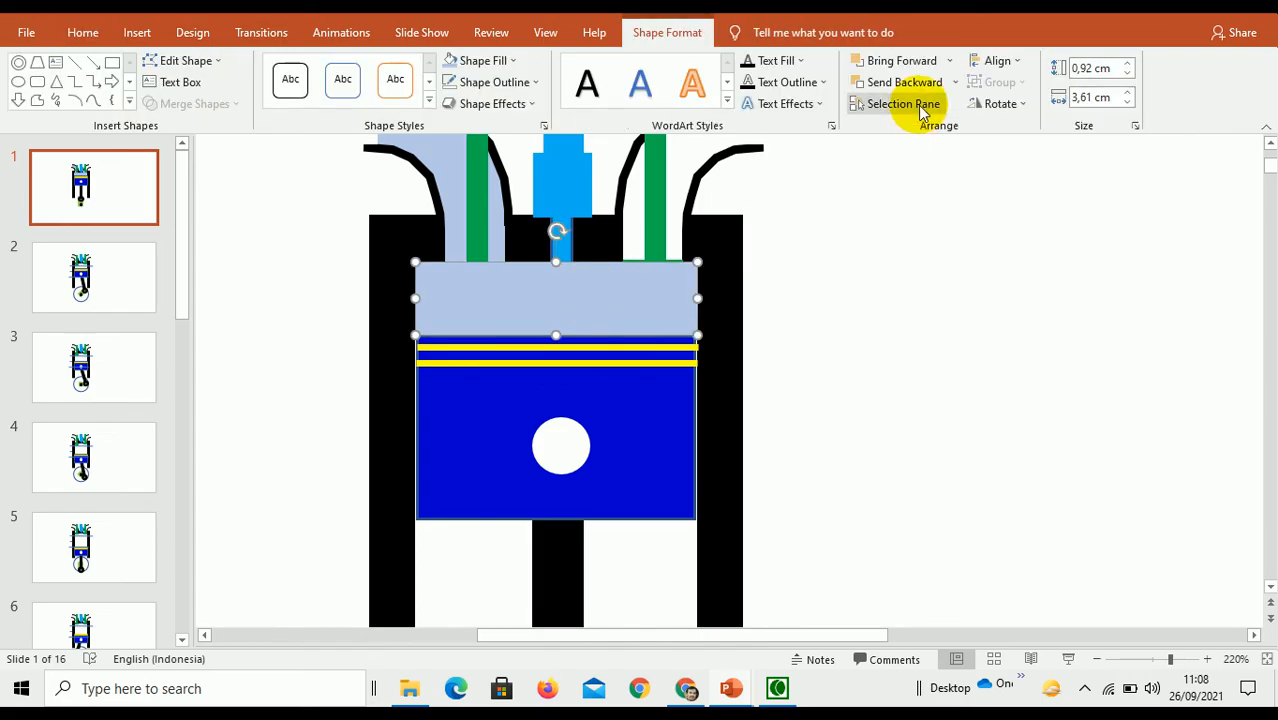
click(957, 87)
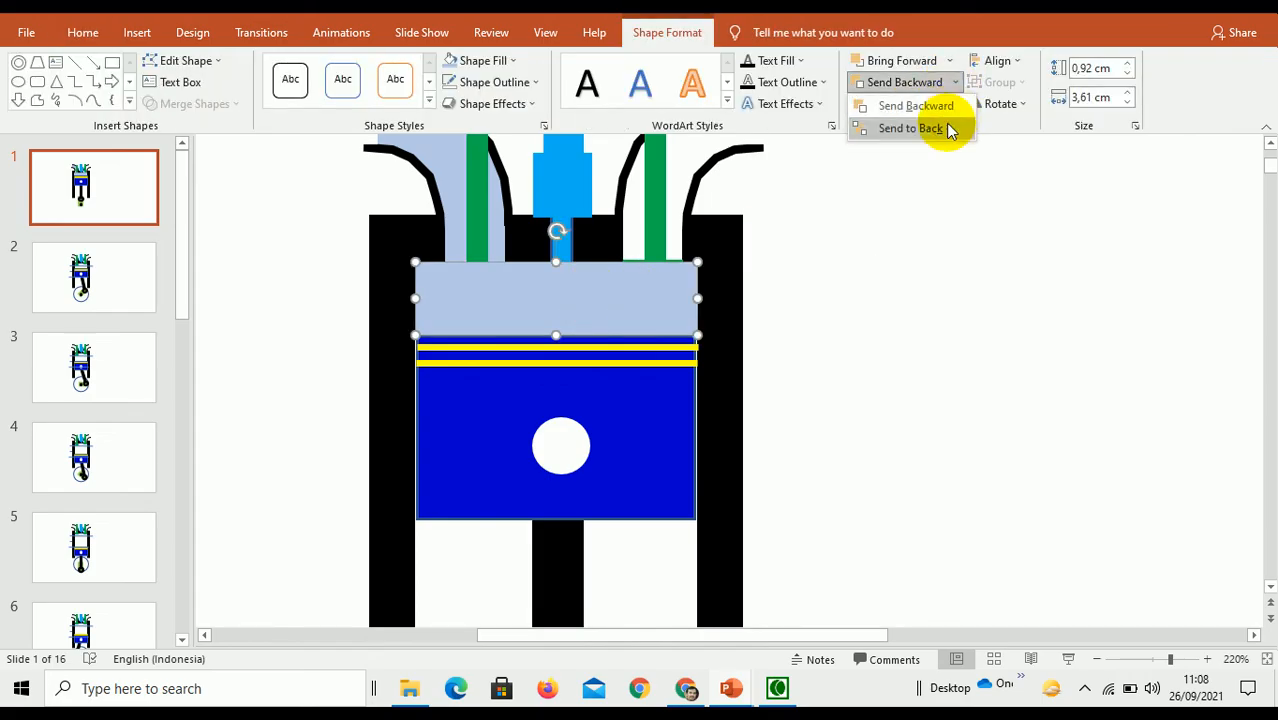
click(950, 124)
click(955, 250)
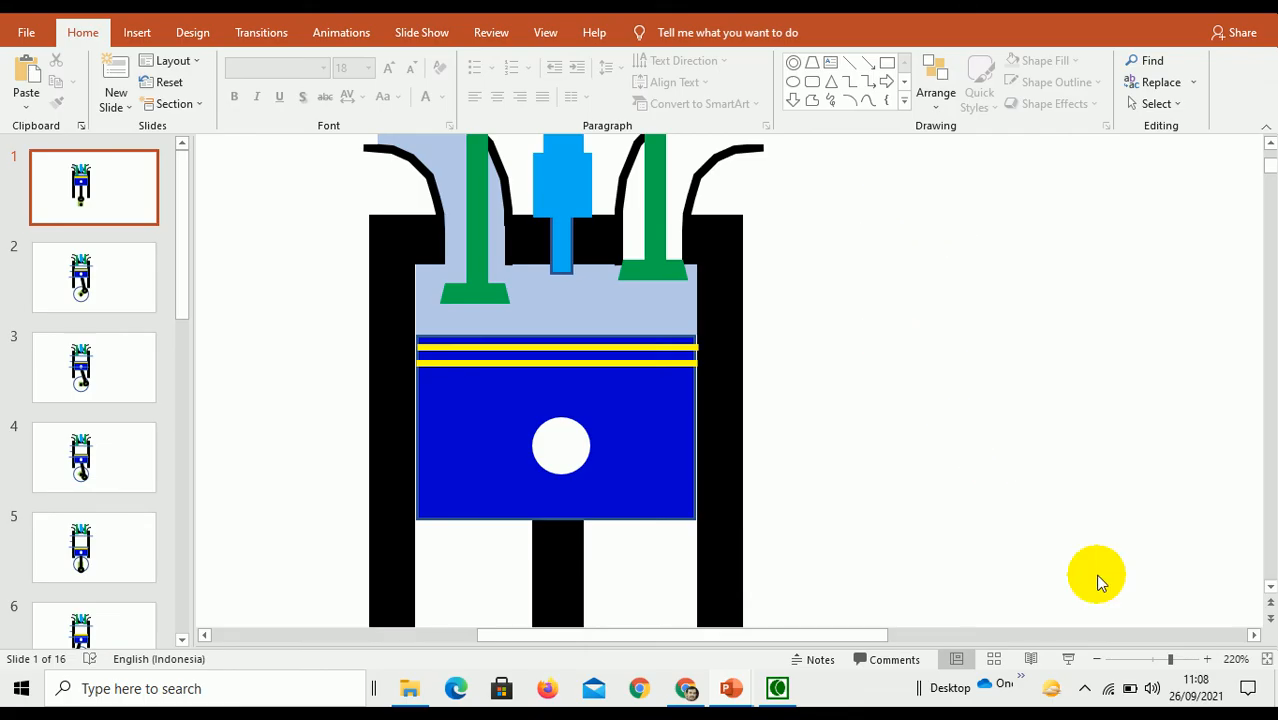
click(1155, 660)
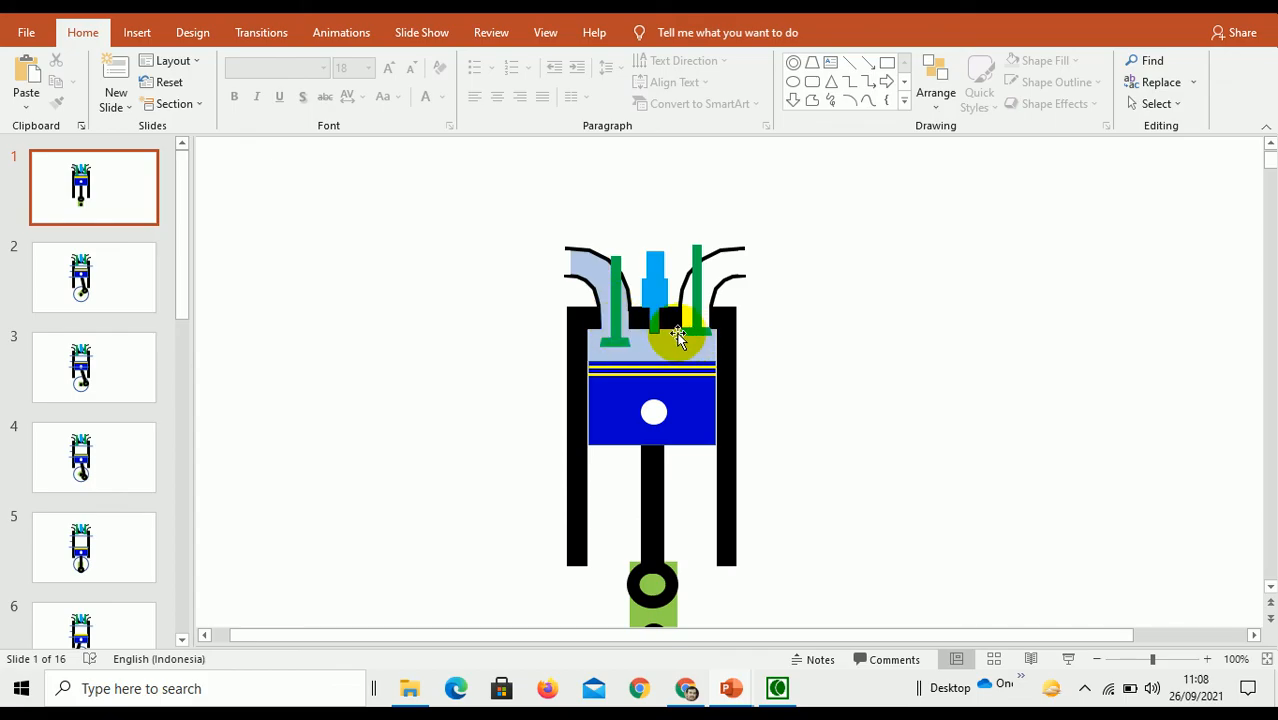
- Copy the light-blue chamber rectangle from slide 1 onto slide 2
click(594, 273)
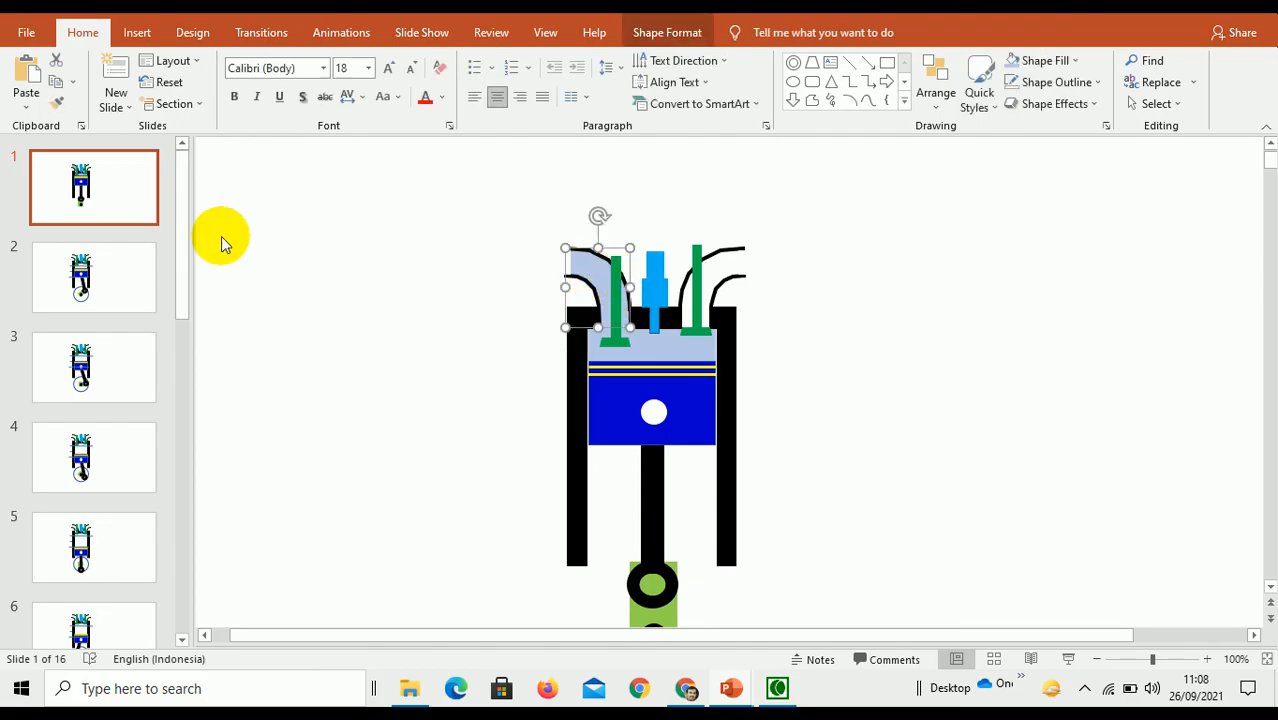
click(119, 281)
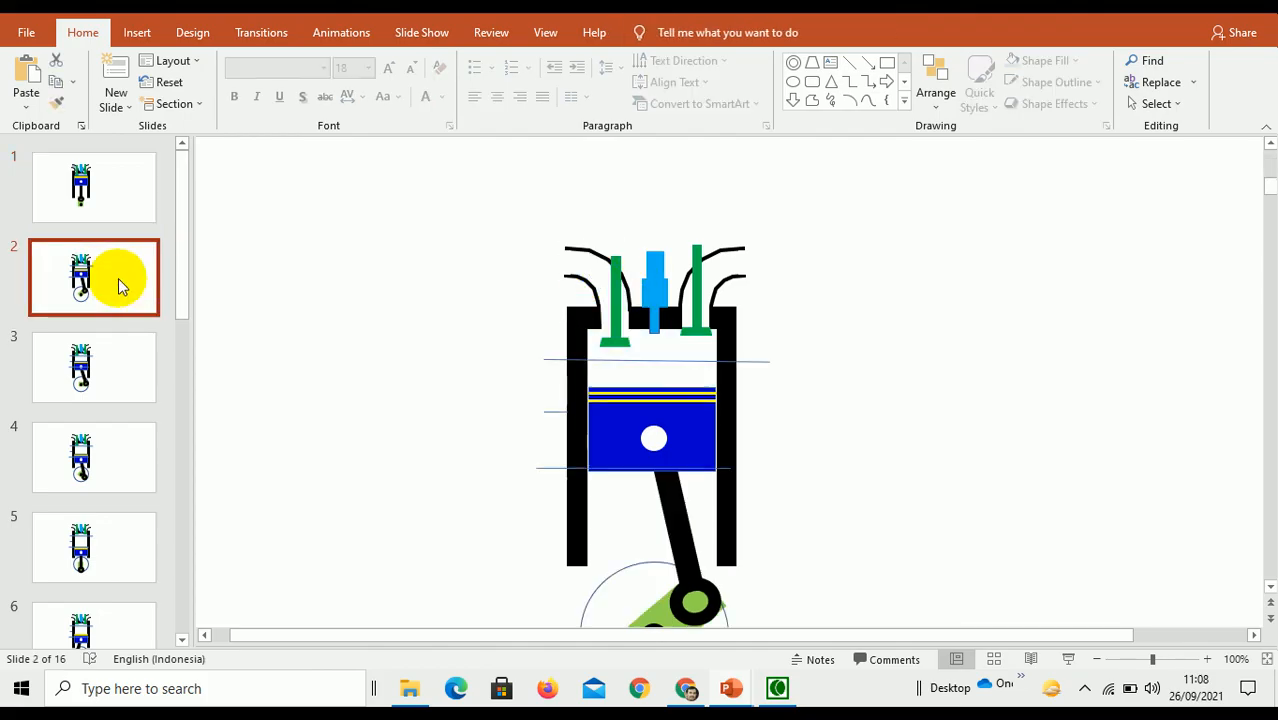
click(118, 206)
click(655, 347)
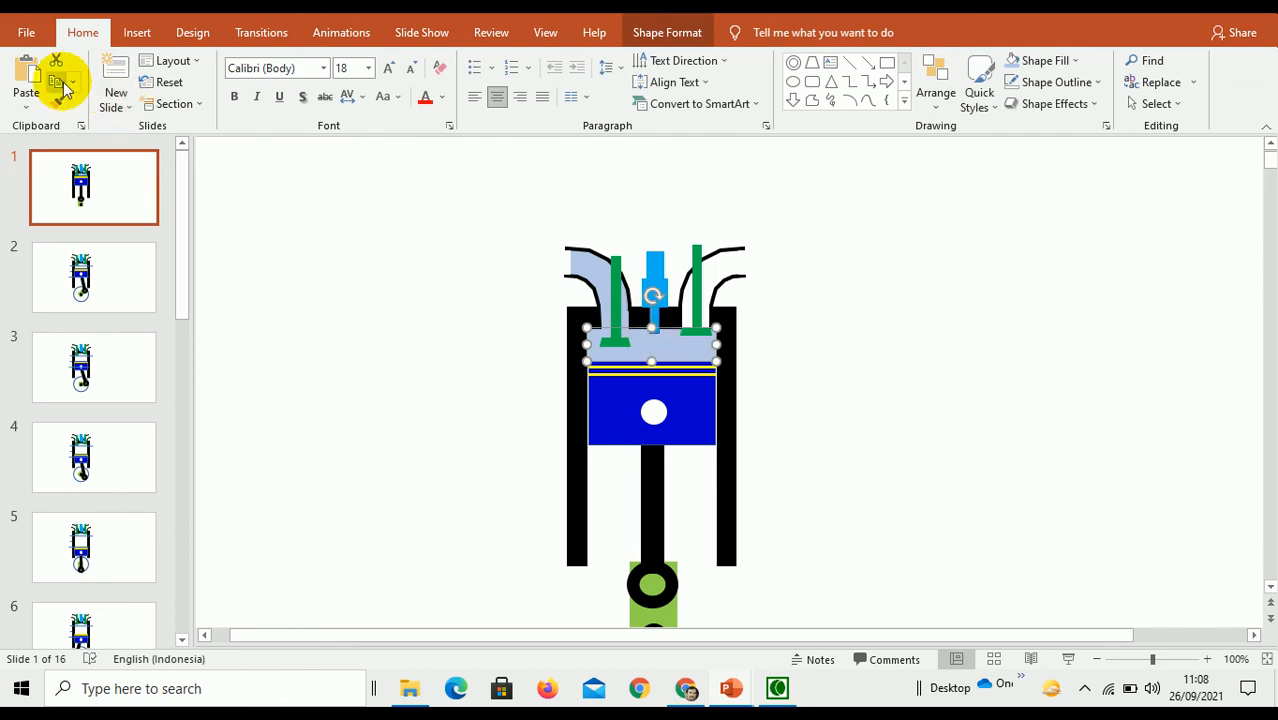
click(94, 295)
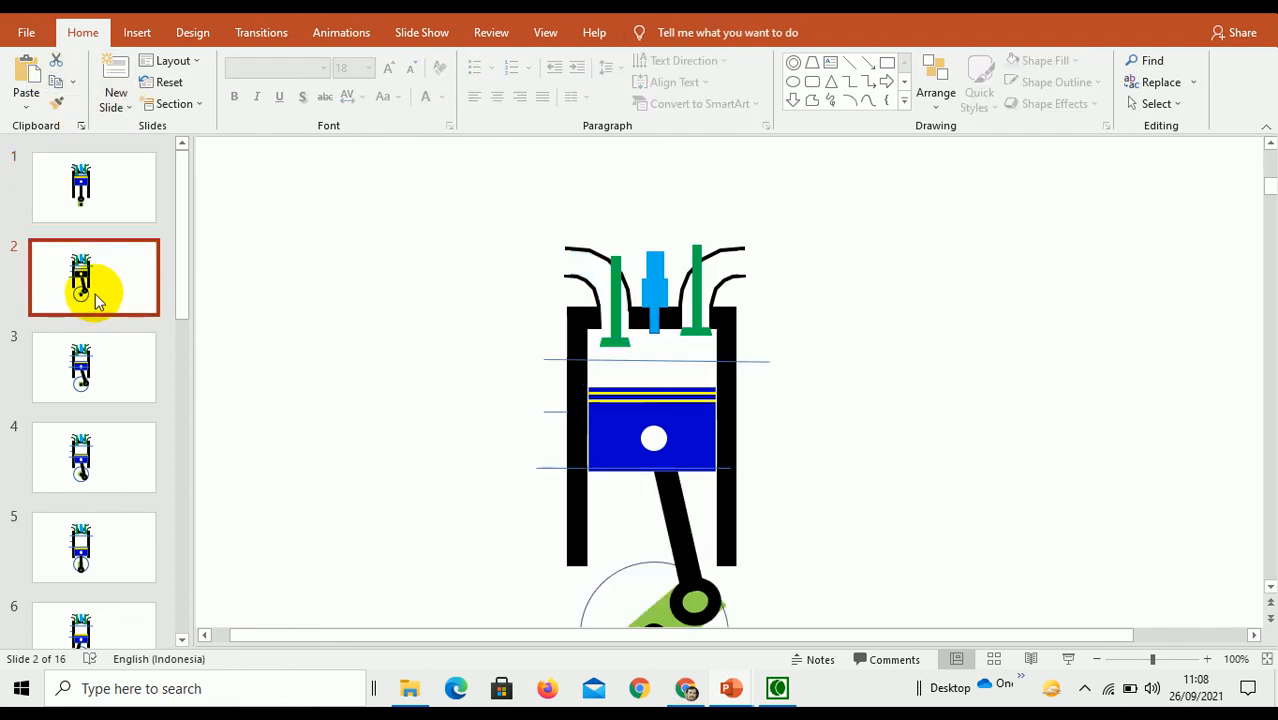
click(30, 76)
- Stretch the rectangle on slide 2 down to the piston's top edge and send it to the back
drag(649, 358, 649, 390)
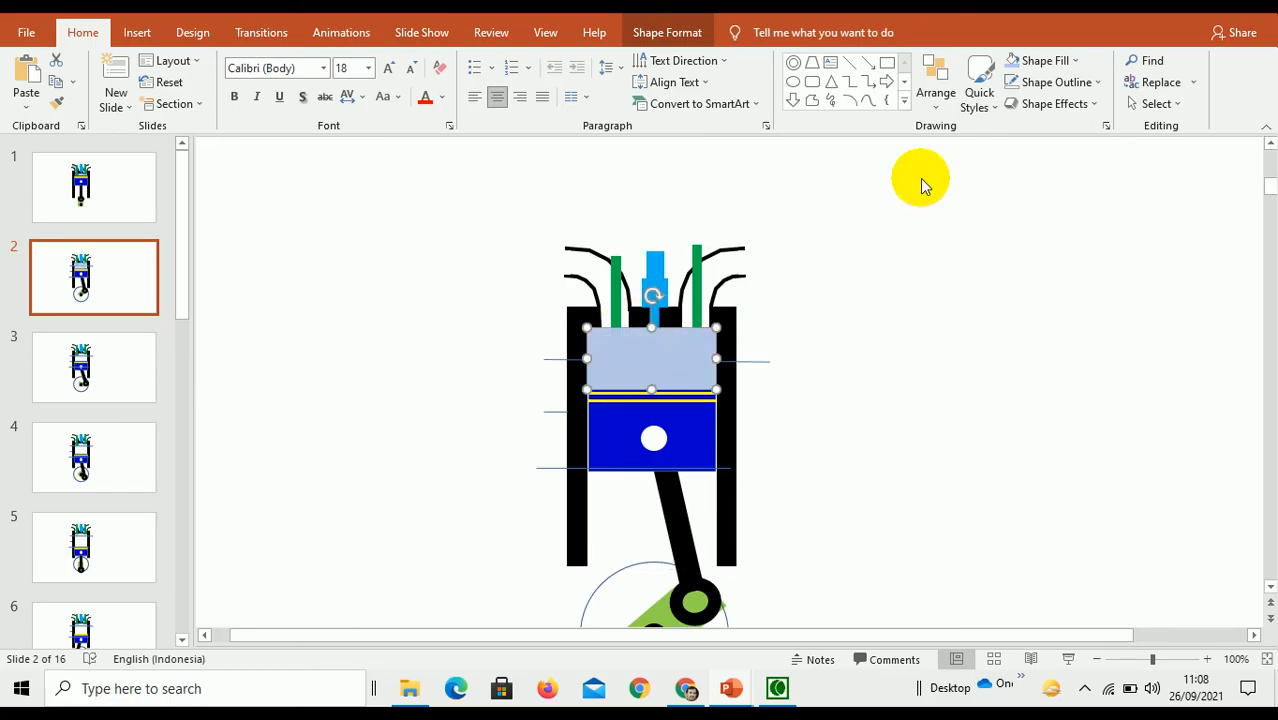
click(946, 112)
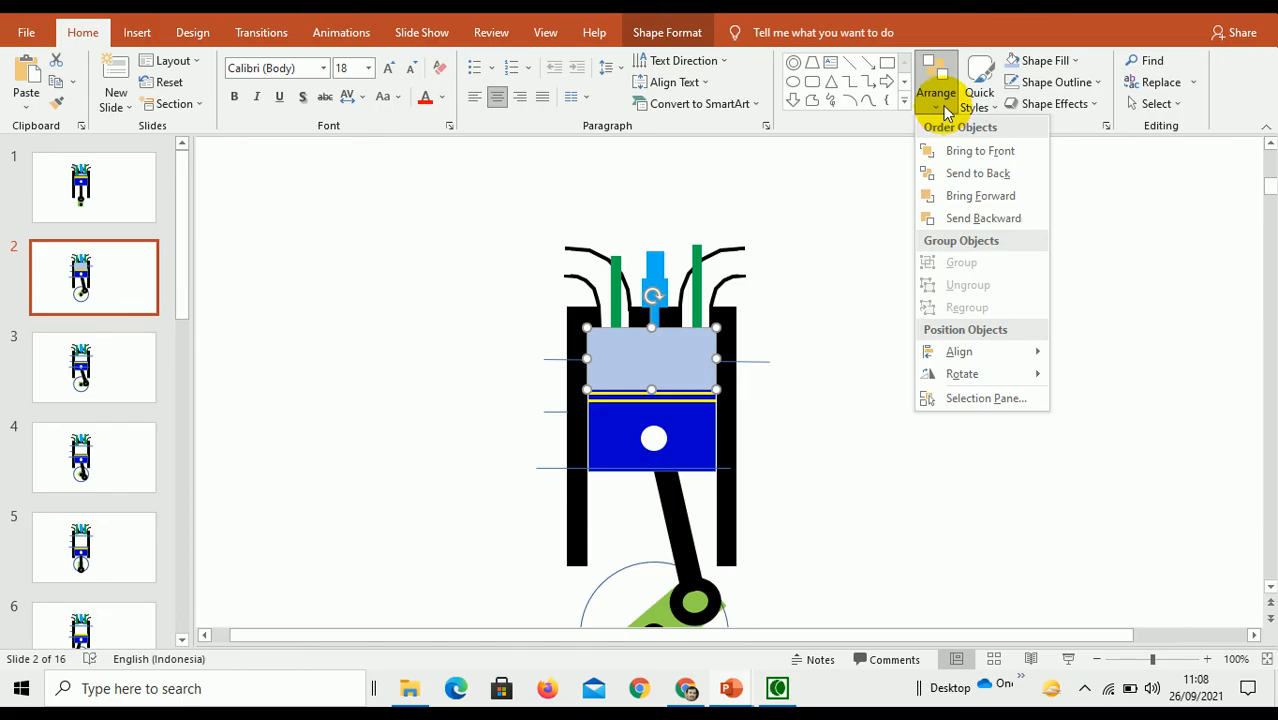
click(970, 173)
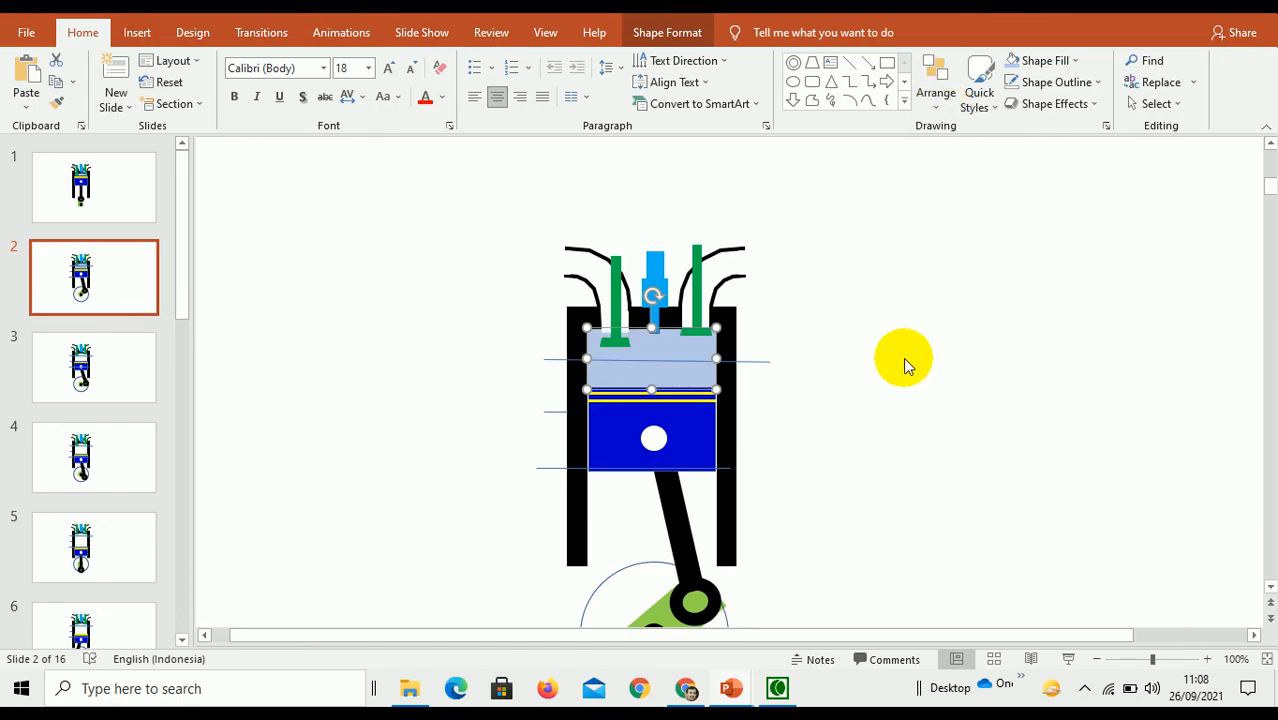
- Fill the intake port and its valve passage on slide 2 with the same light blue
click(605, 283)
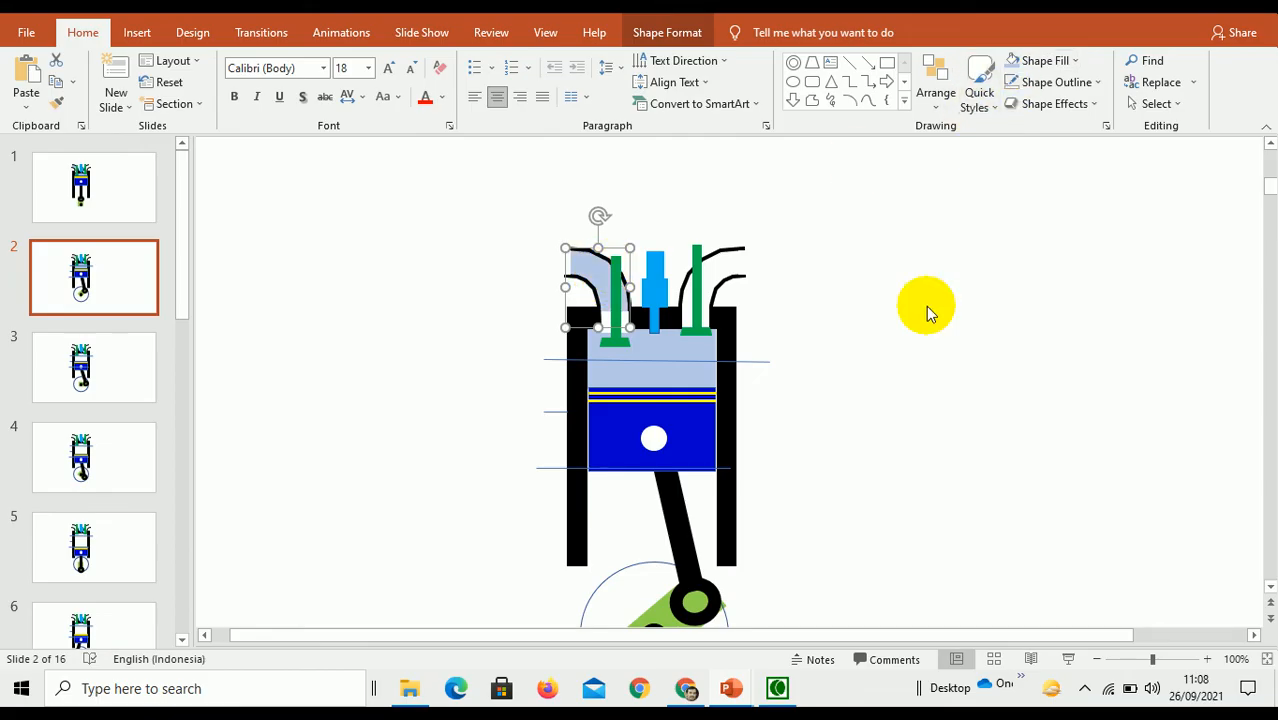
click(608, 322)
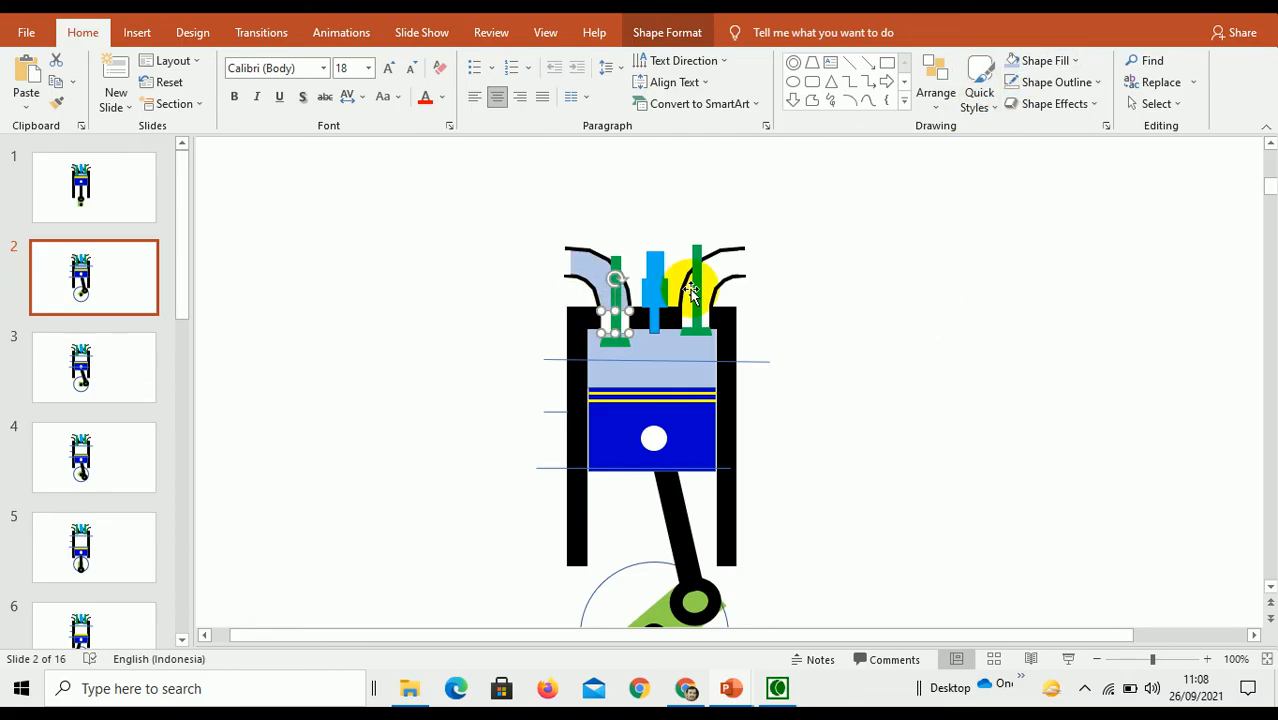
click(1000, 278)
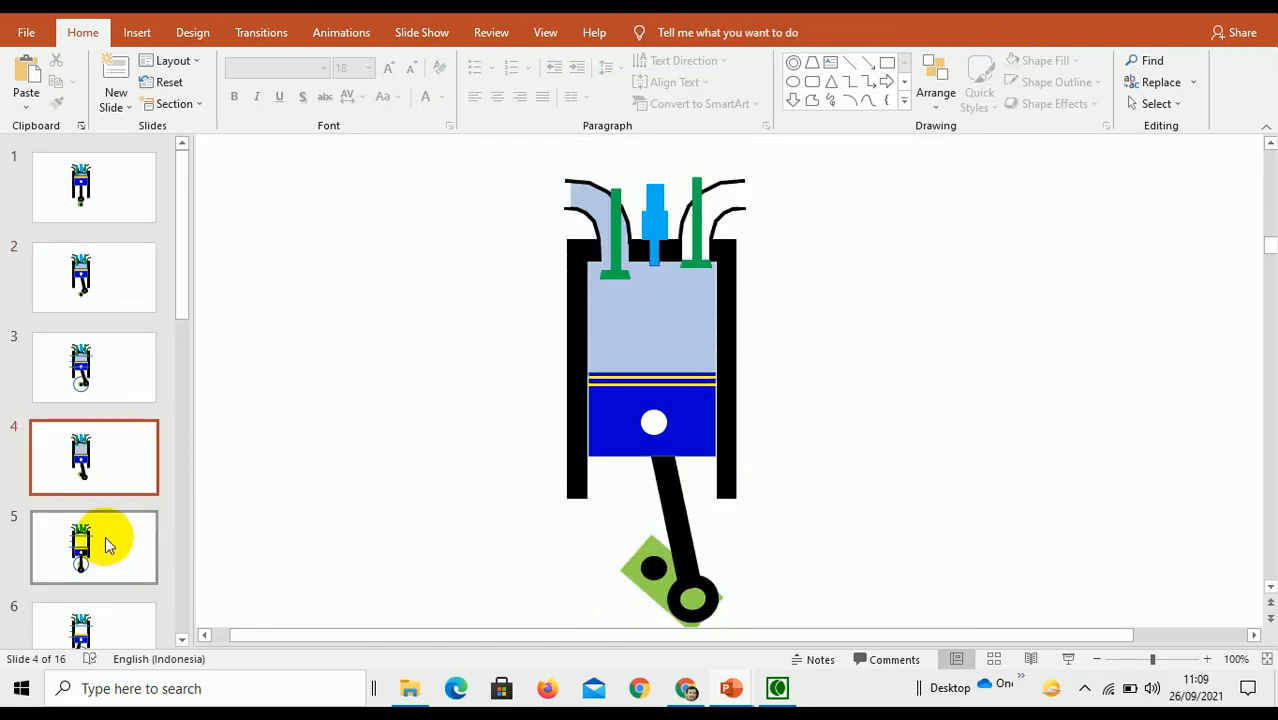
- Copy the light-blue cylinder rectangle from slide 5 onto slide 6
click(103, 537)
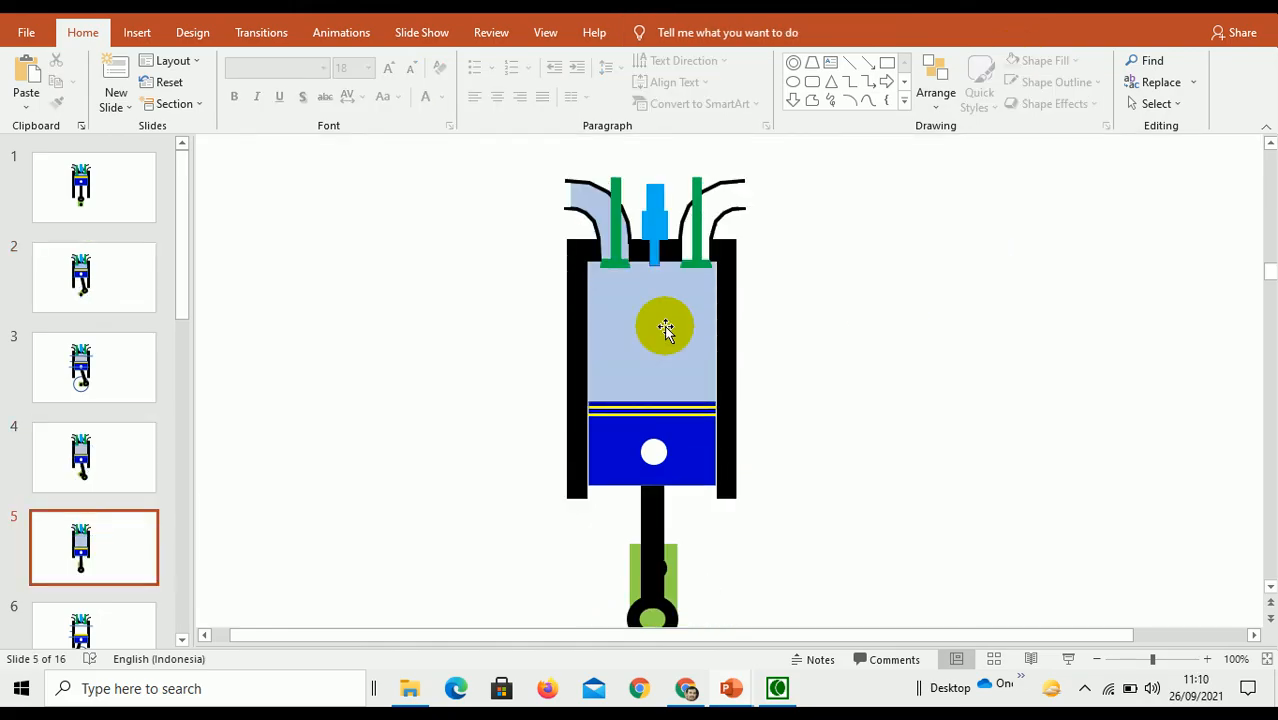
click(665, 328)
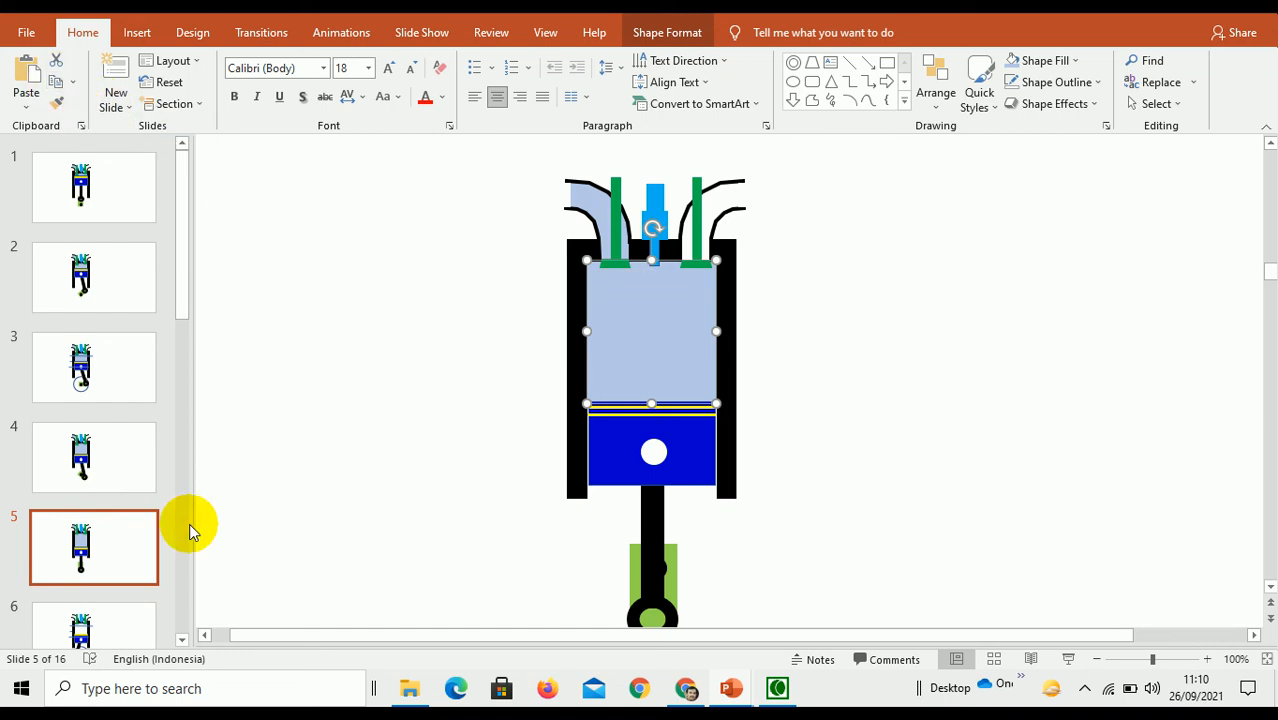
drag(183, 297, 187, 343)
scroll(154, 463, down, 1)
click(48, 477)
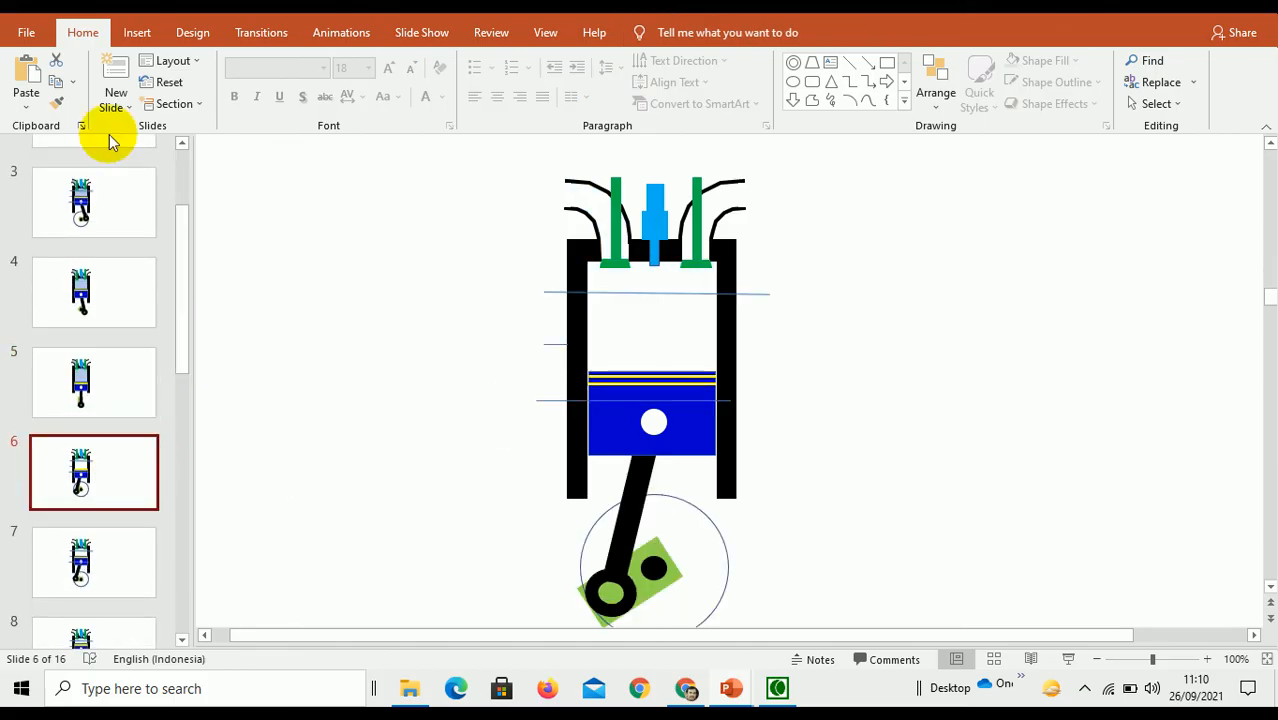
click(26, 74)
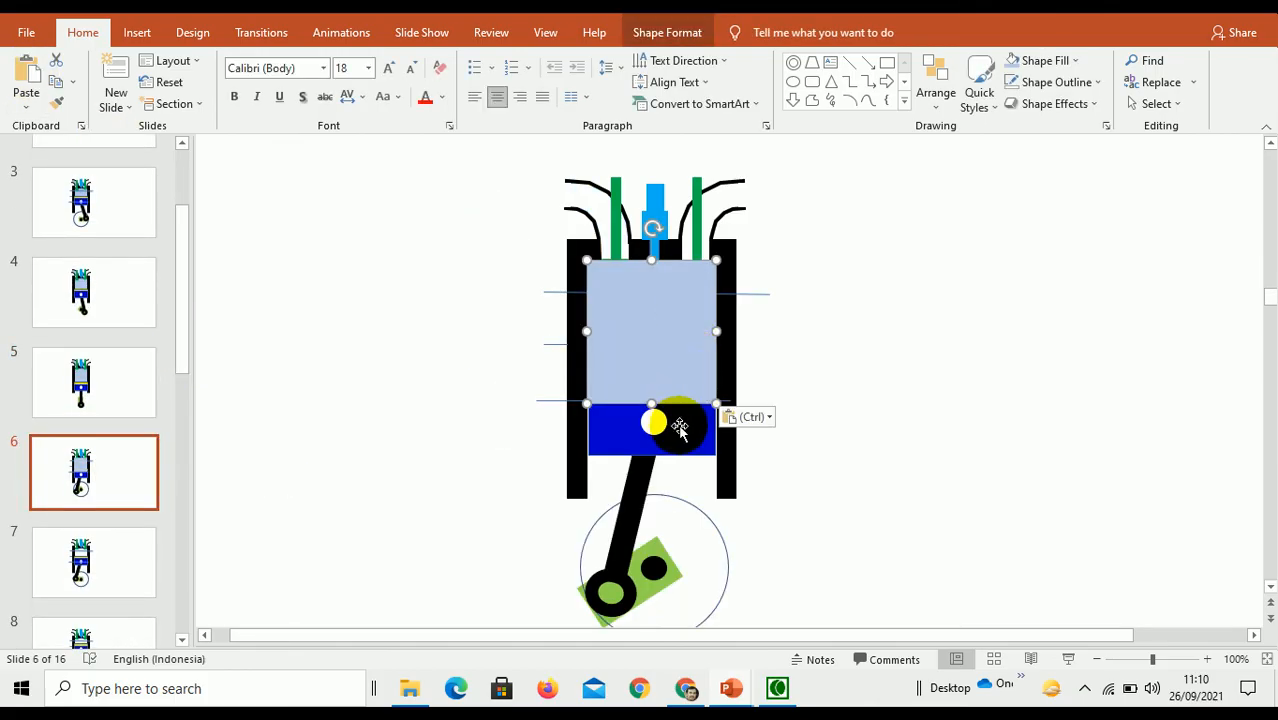
- Send the pasted rectangle on slide 6 to the back and delete the uppermost horizontal guide line
click(940, 110)
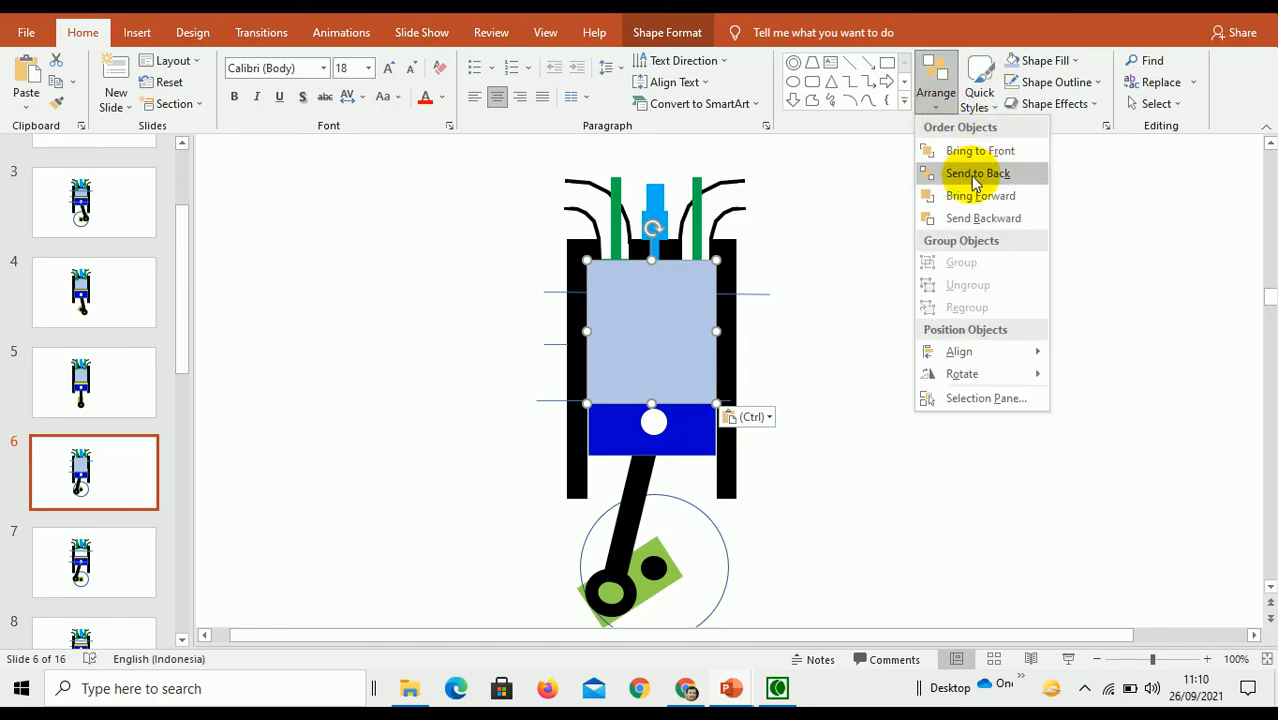
click(975, 175)
click(805, 360)
click(765, 292)
key(Delete)
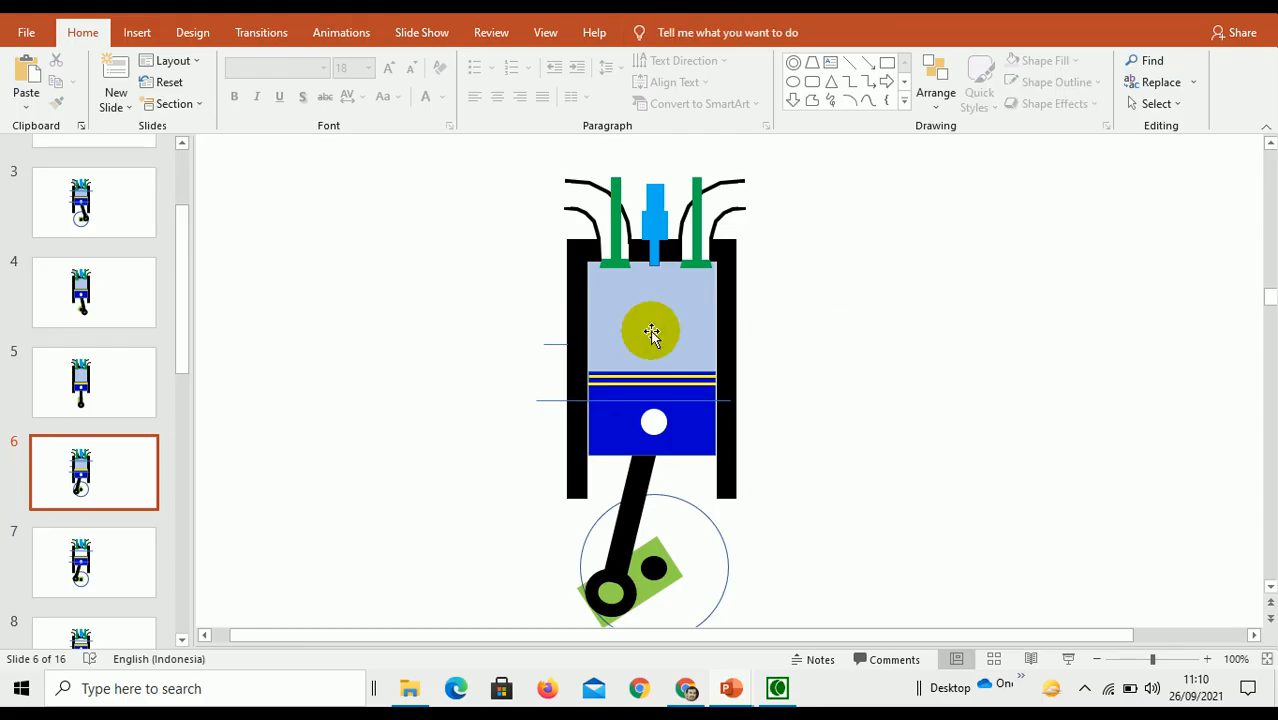
- Delete the two remaining horizontal guide lines on slide 6
click(550, 343)
key(Delete)
click(556, 401)
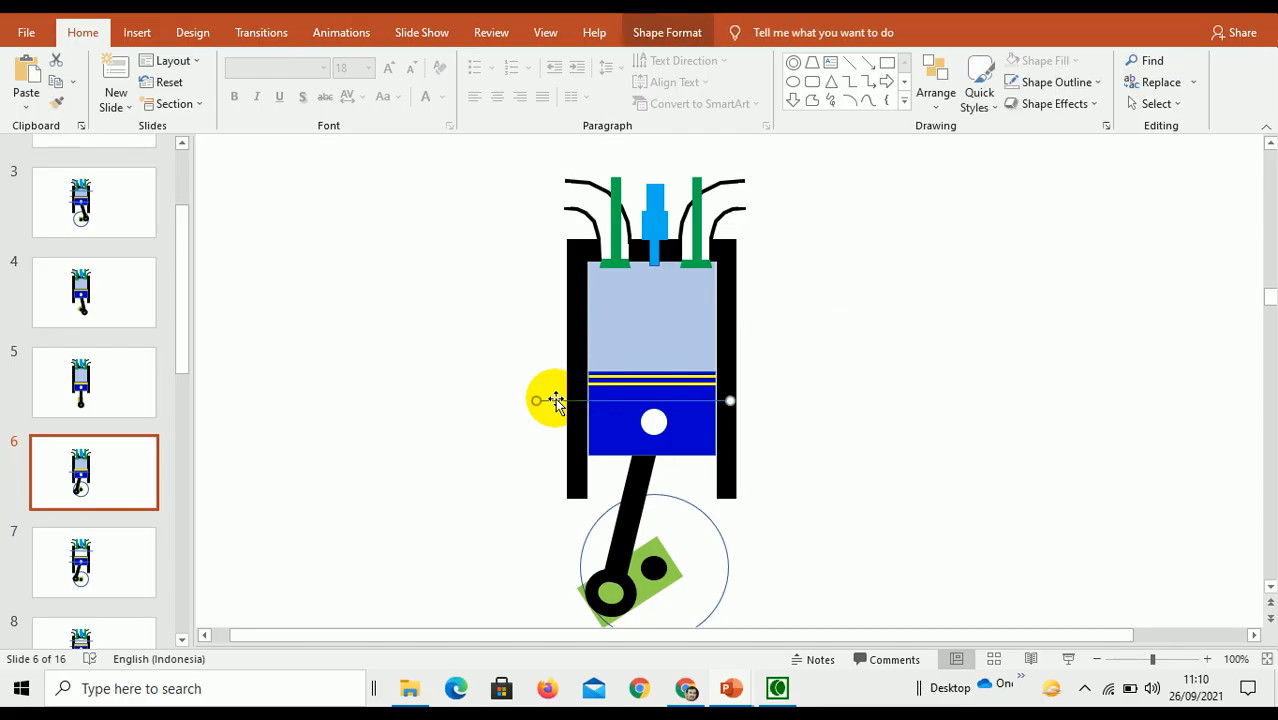
key(Delete)
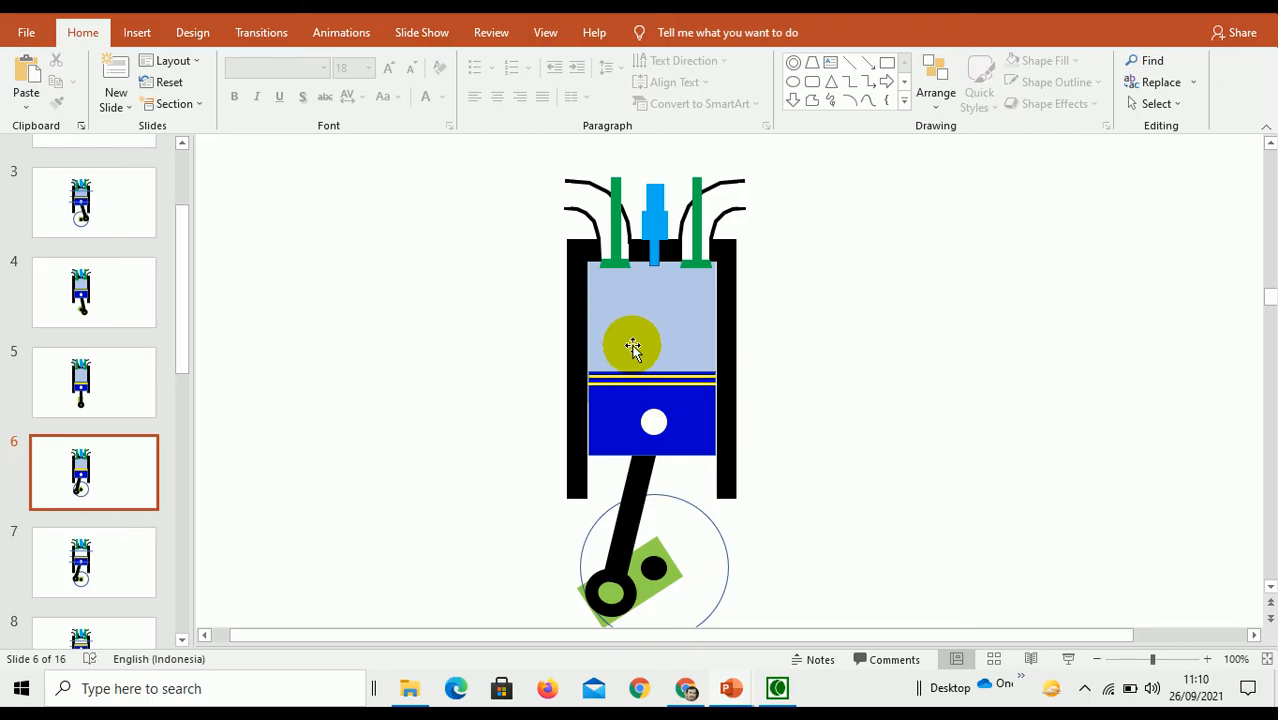
- Recolour the cylinder rectangle on slide 6 with the lightest orange theme tint
click(645, 332)
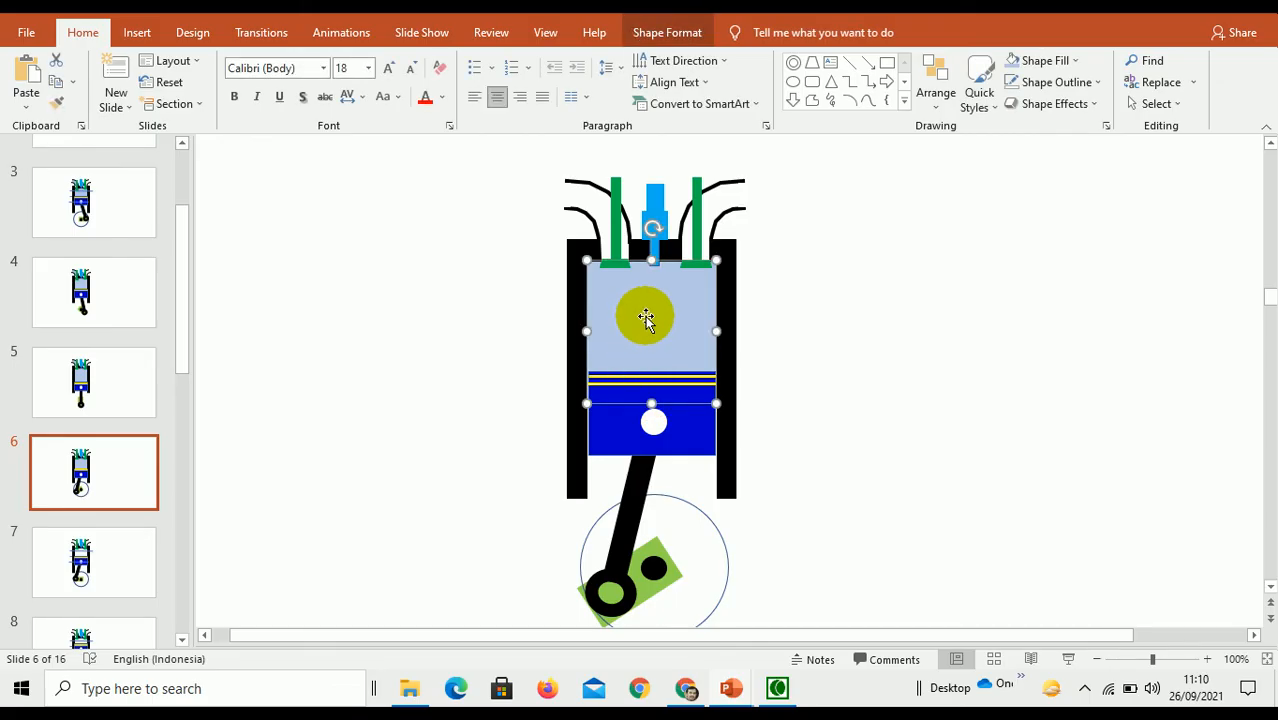
click(1077, 62)
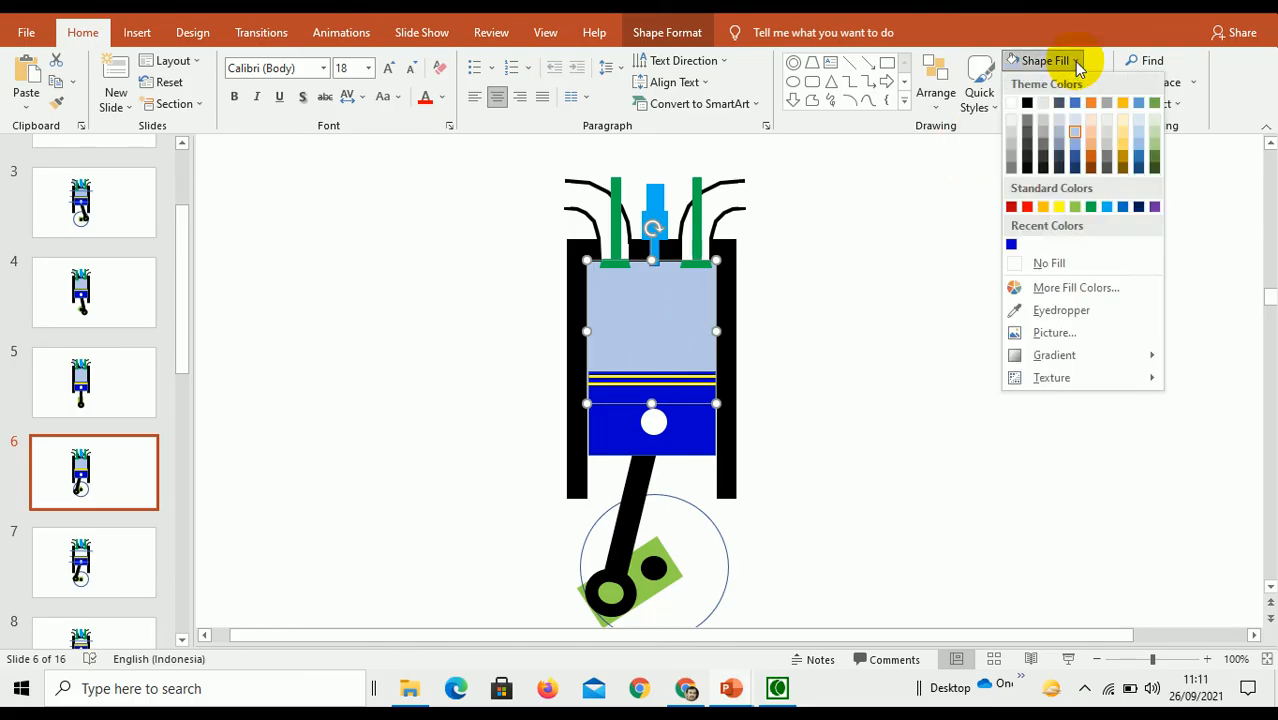
click(1093, 122)
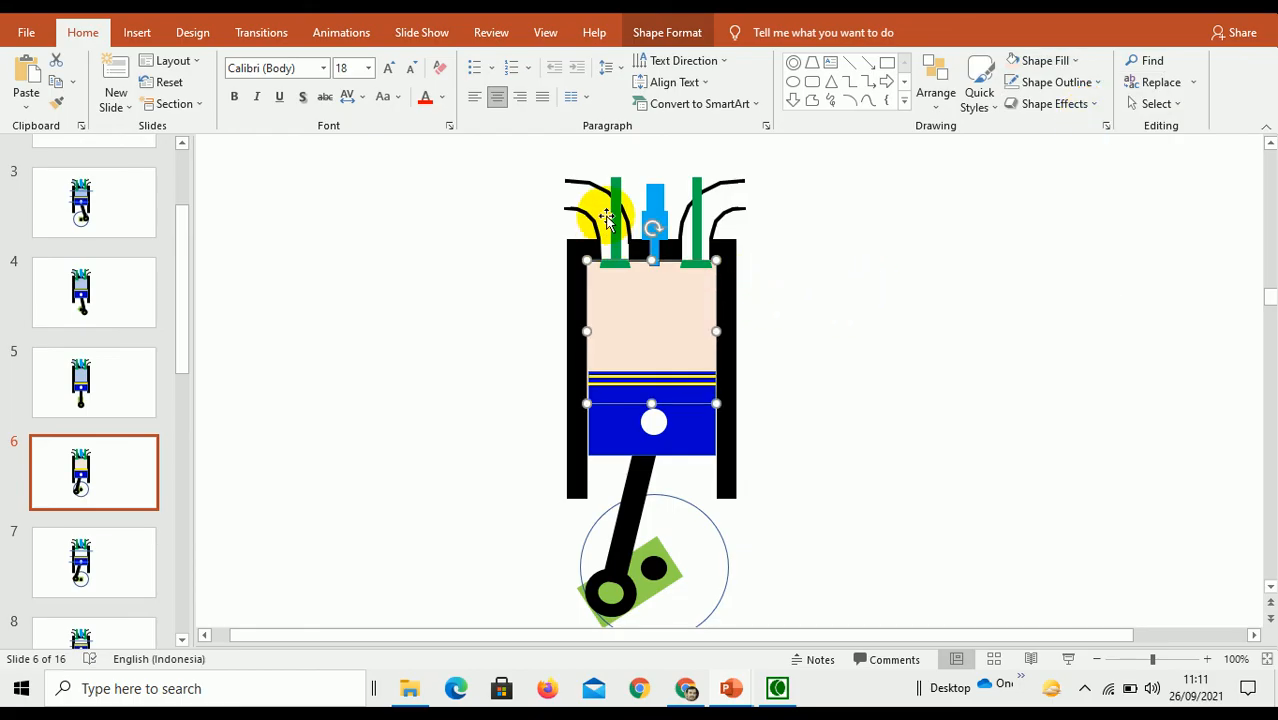
- Fill the intake port and its valve passage on slide 6 with the light blue used for the air
click(605, 218)
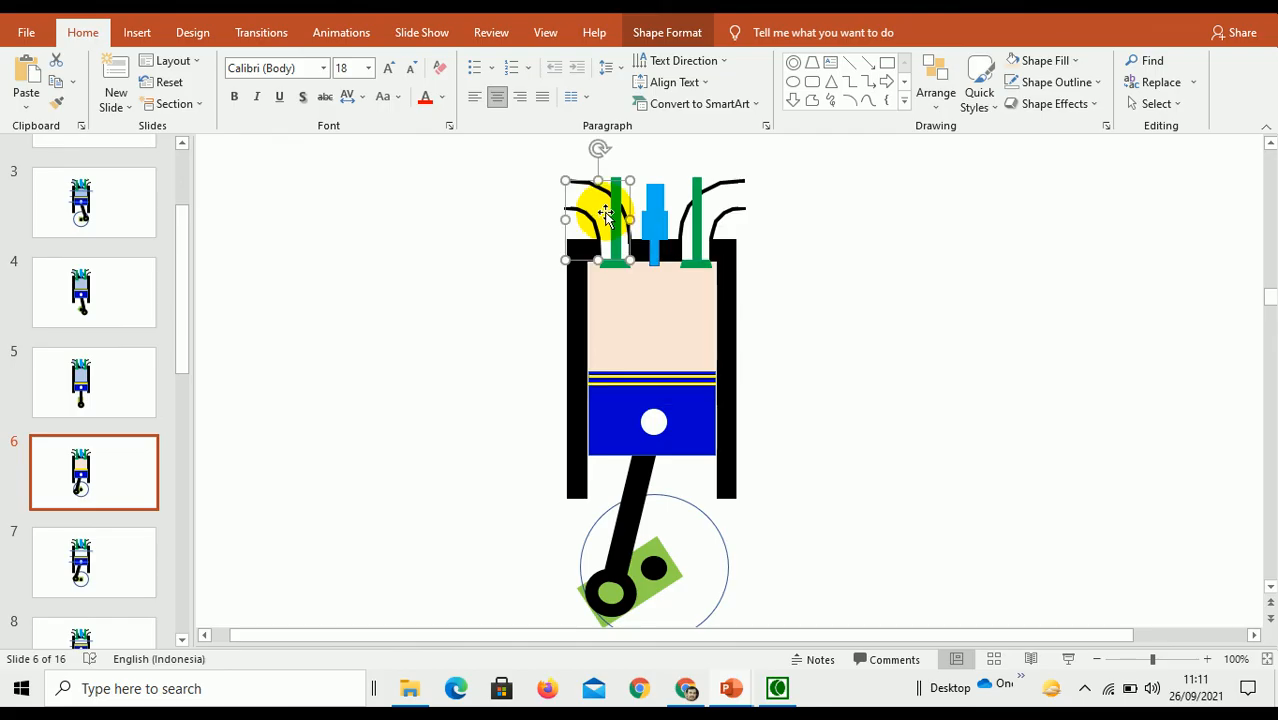
click(1031, 63)
click(1074, 127)
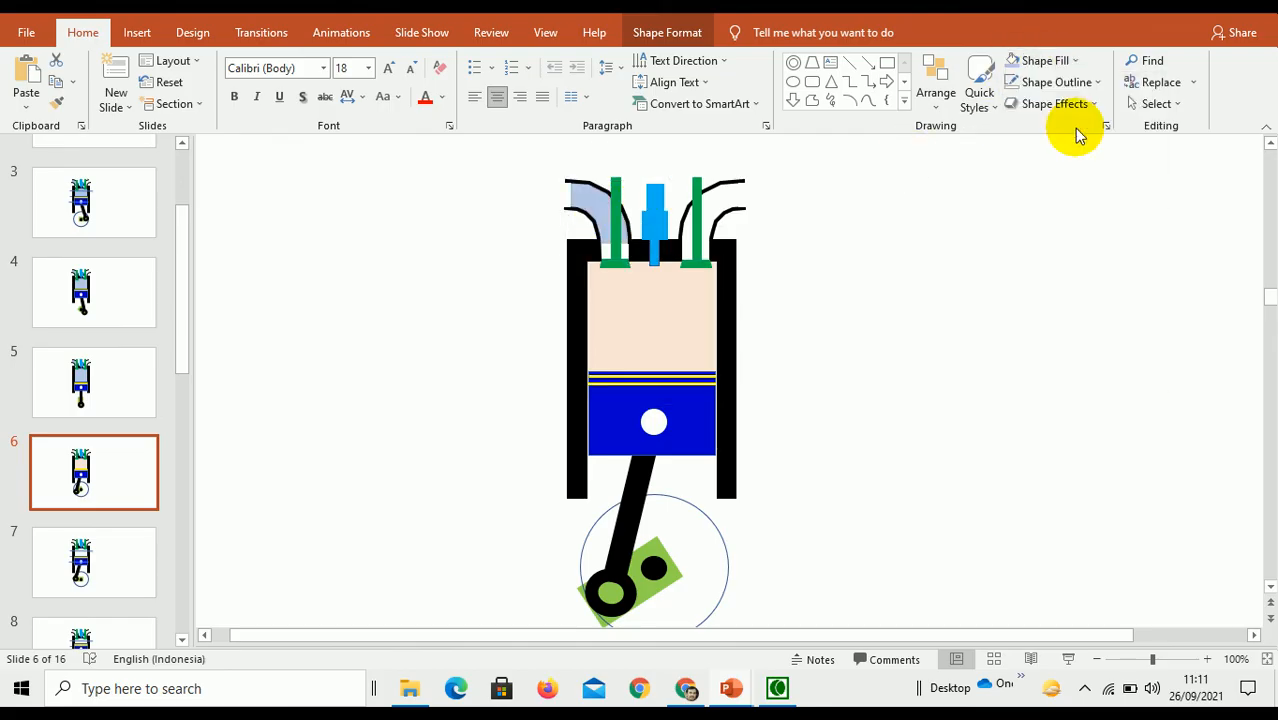
click(622, 258)
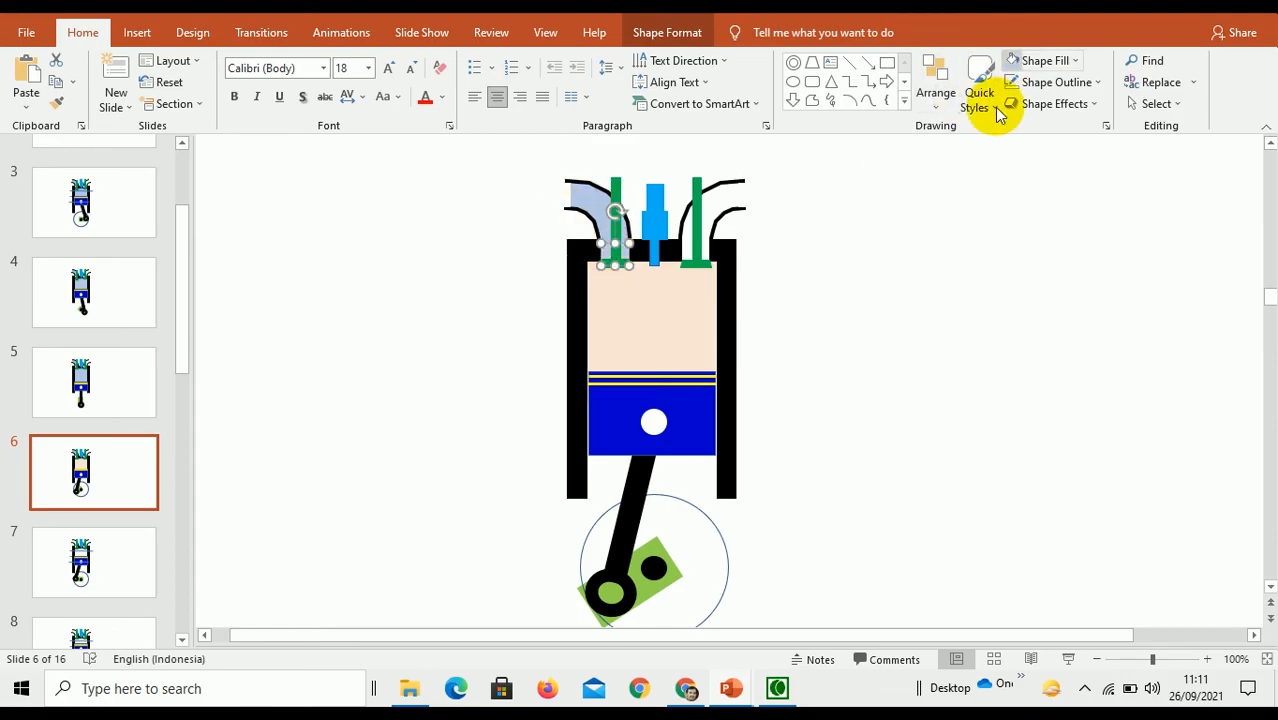
click(810, 269)
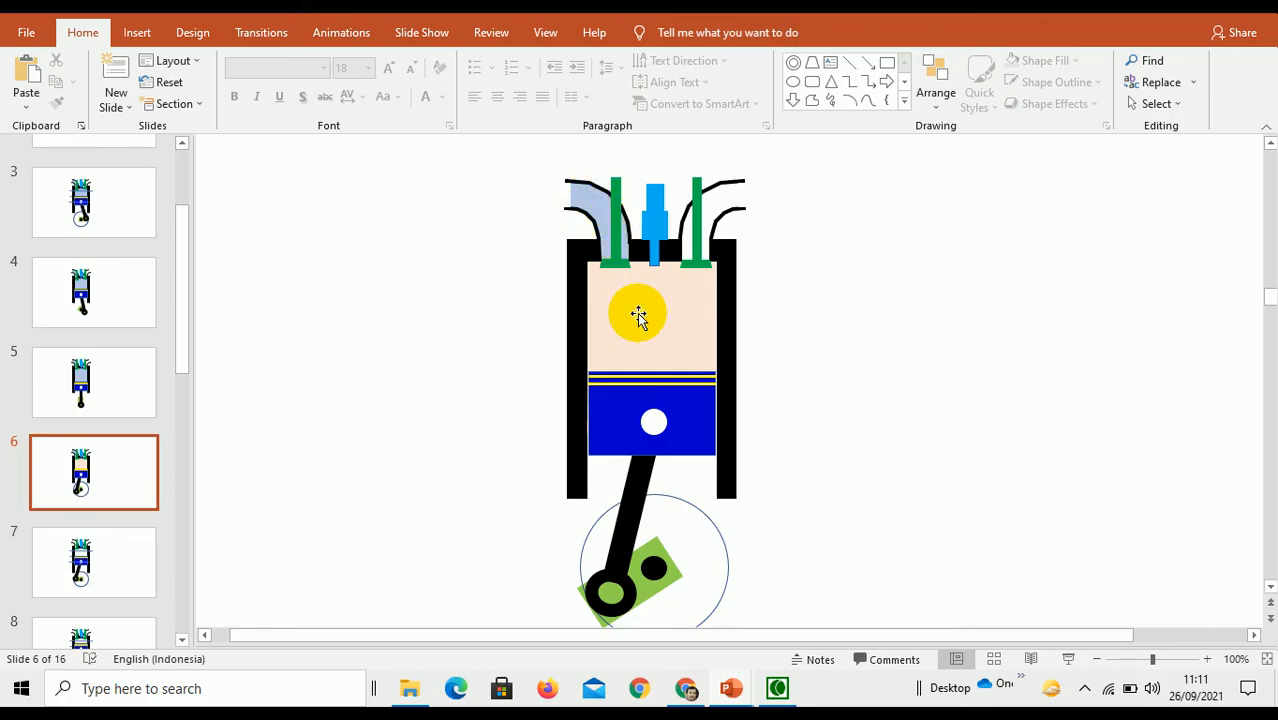
- Copy the pale-orange cylinder rectangle from slide 6 onto slide 7
click(642, 343)
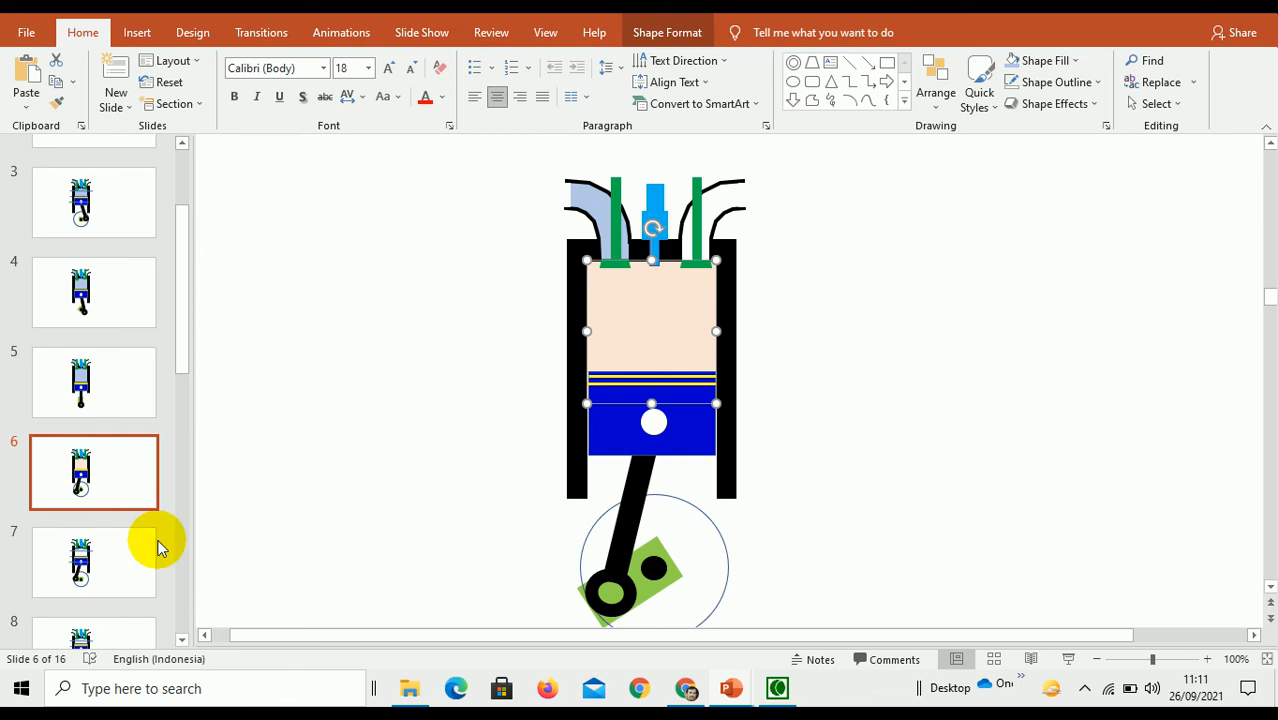
click(118, 553)
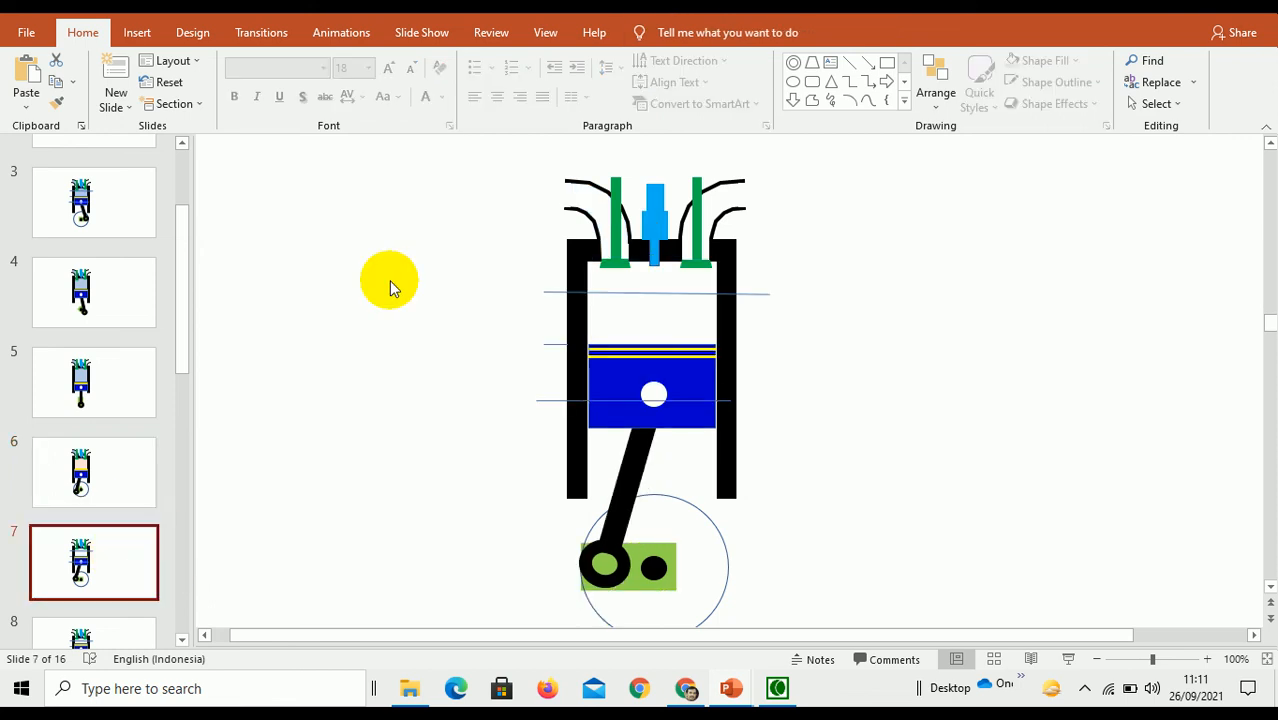
click(40, 78)
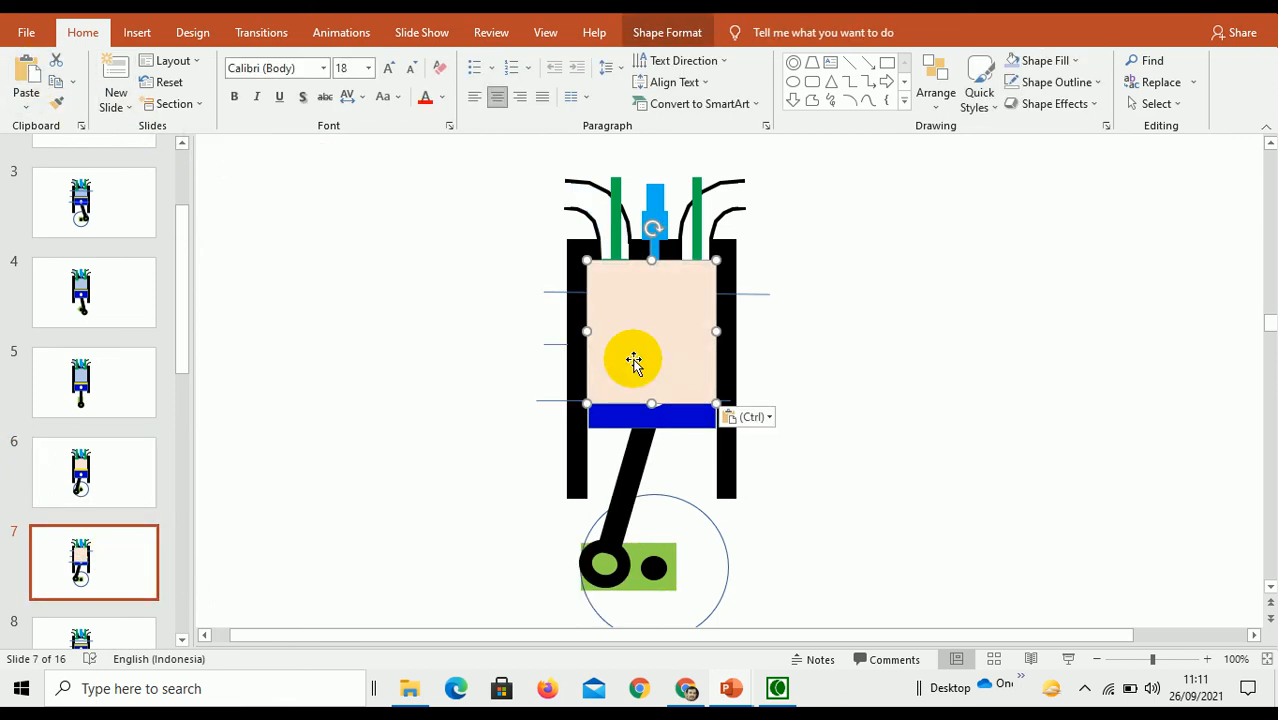
- Shorten the pasted rectangle on slide 7 to just below the piston's top edge and send it to the back
drag(648, 392, 651, 355)
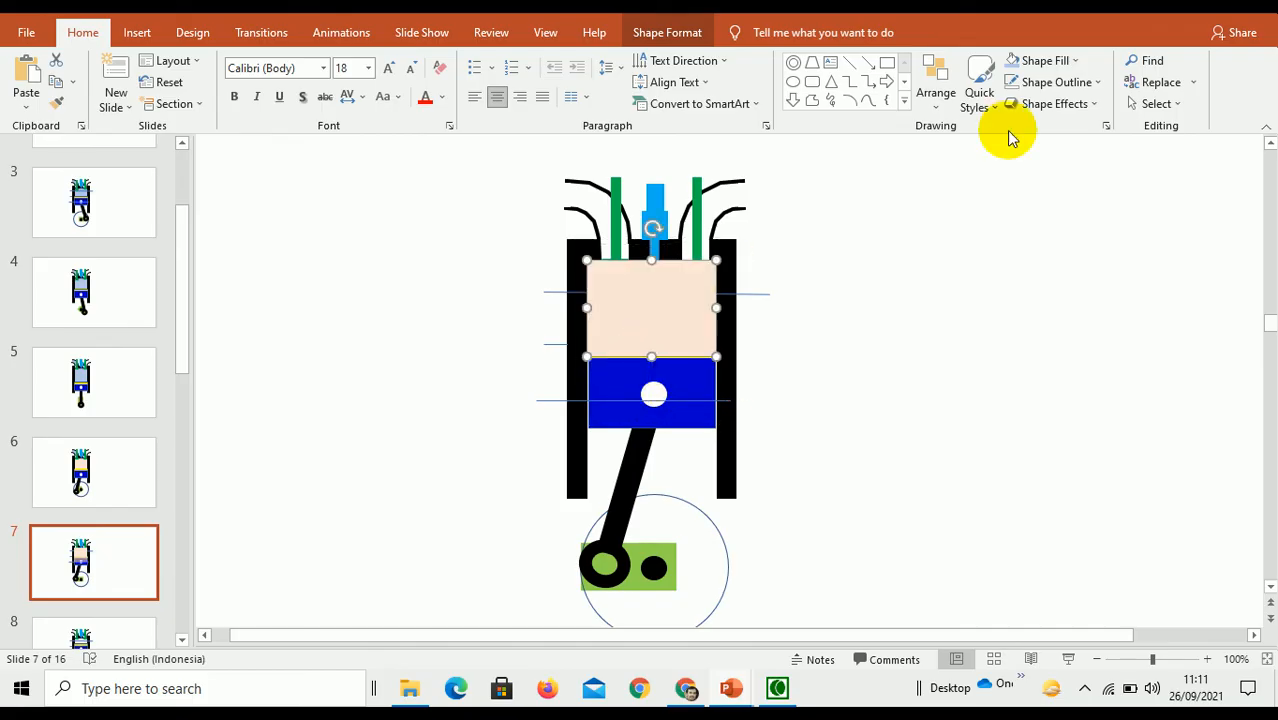
click(939, 90)
click(963, 175)
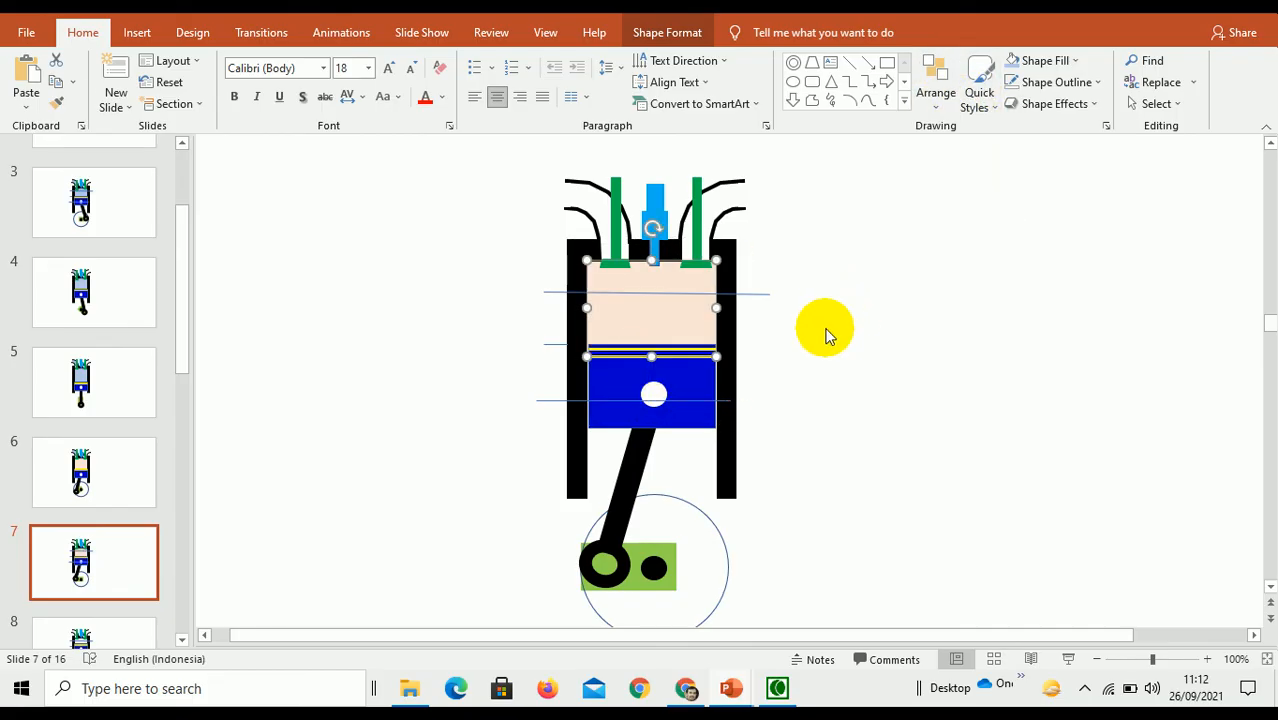
click(760, 345)
- Fill the cylinder rectangle on slide 7 with the next darker orange theme tint
click(685, 320)
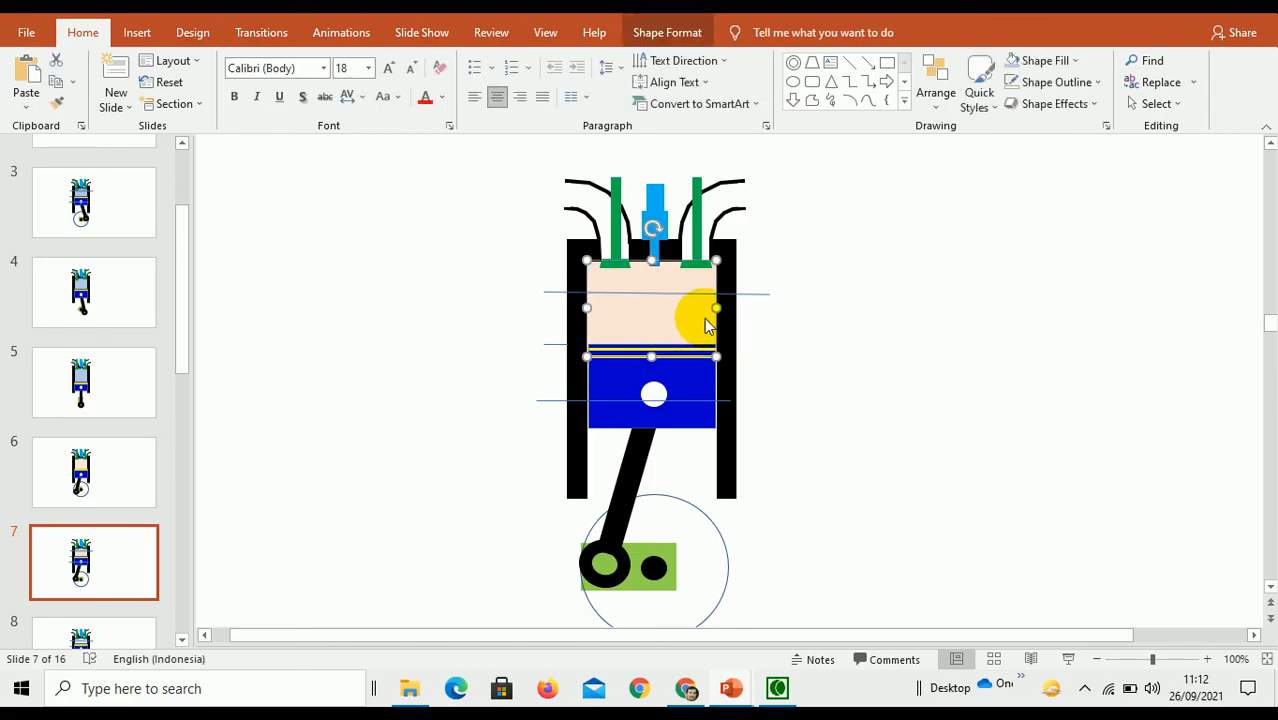
click(1076, 62)
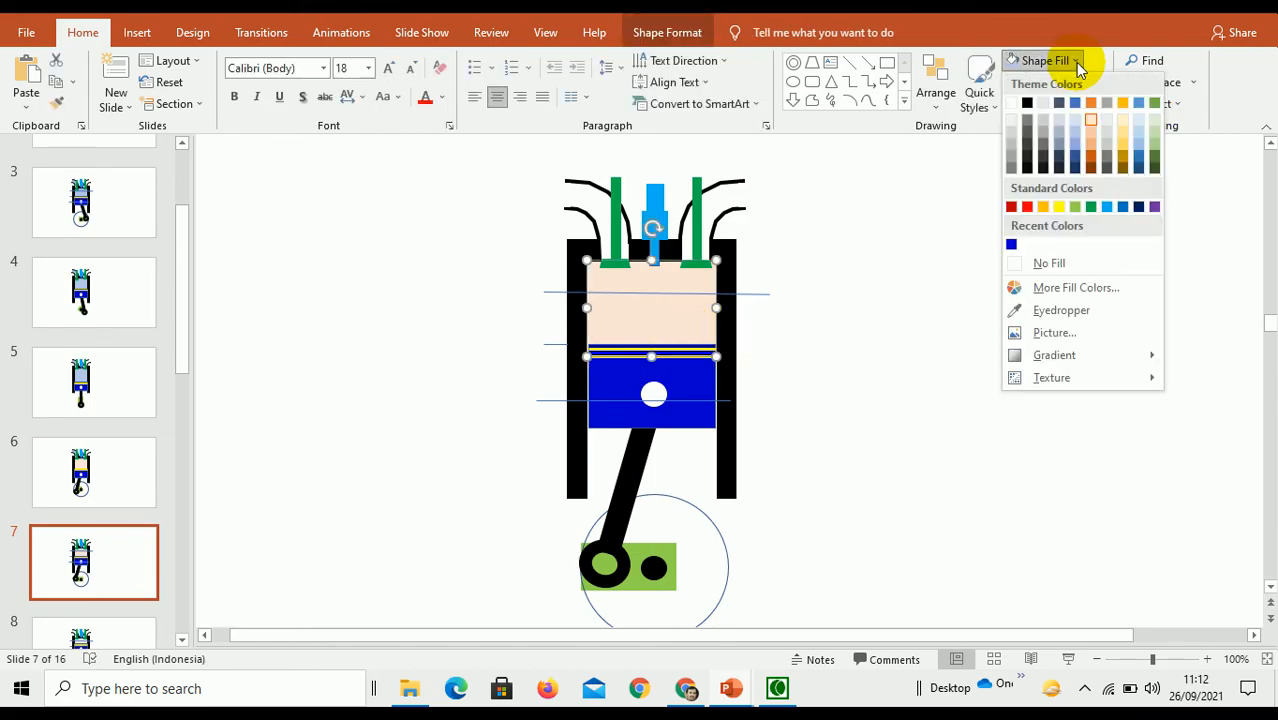
click(1091, 128)
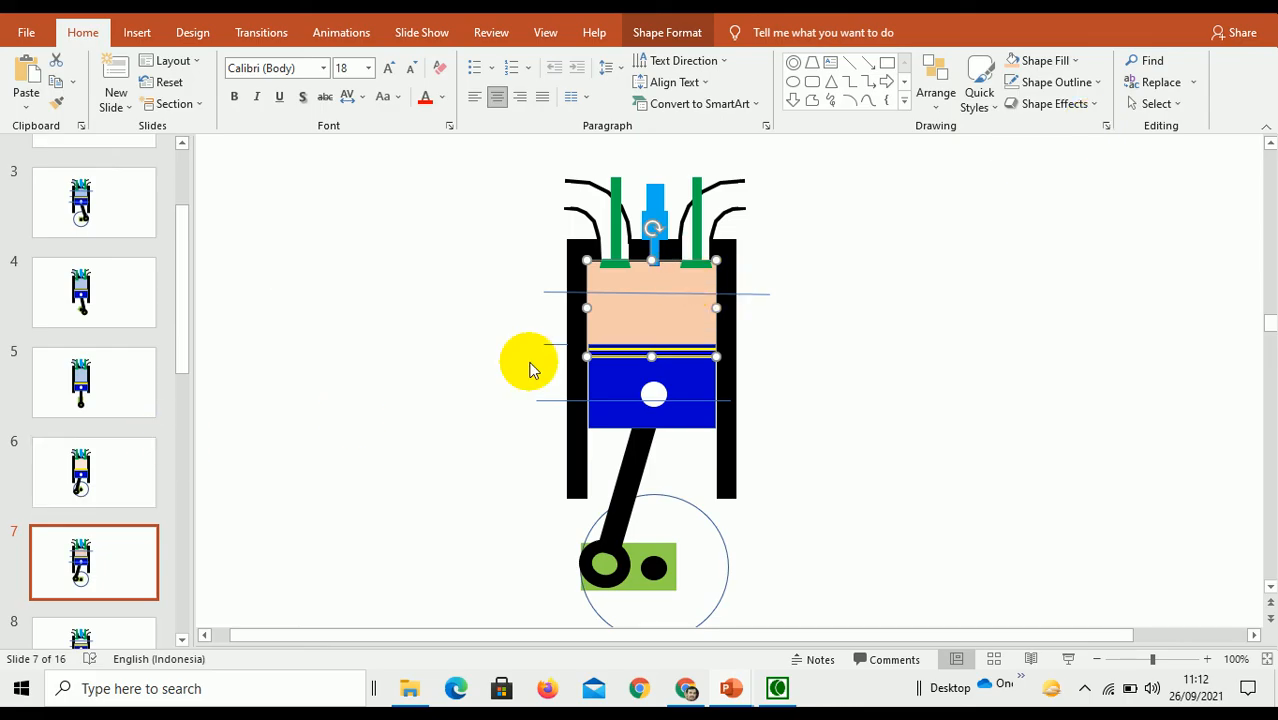
- Fill the intake port and its valve passage on slide 7 with the same light blue
drag(613, 230, 592, 202)
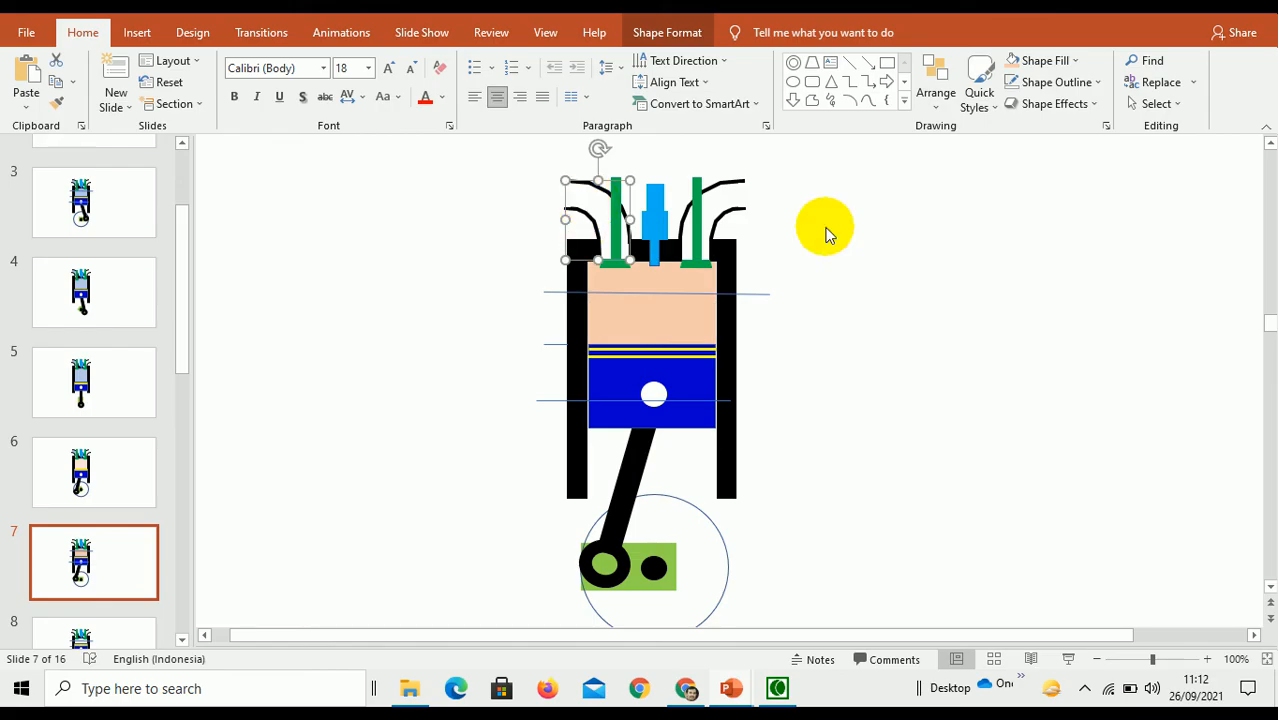
click(1045, 61)
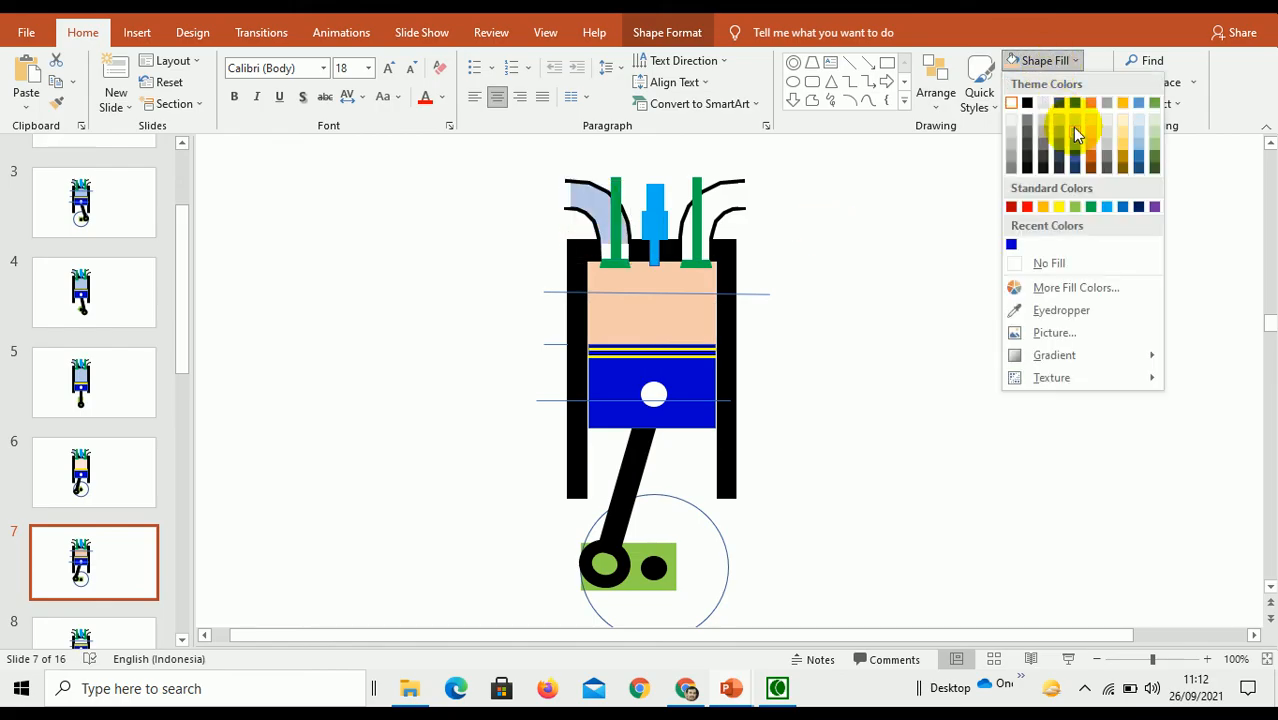
click(1070, 122)
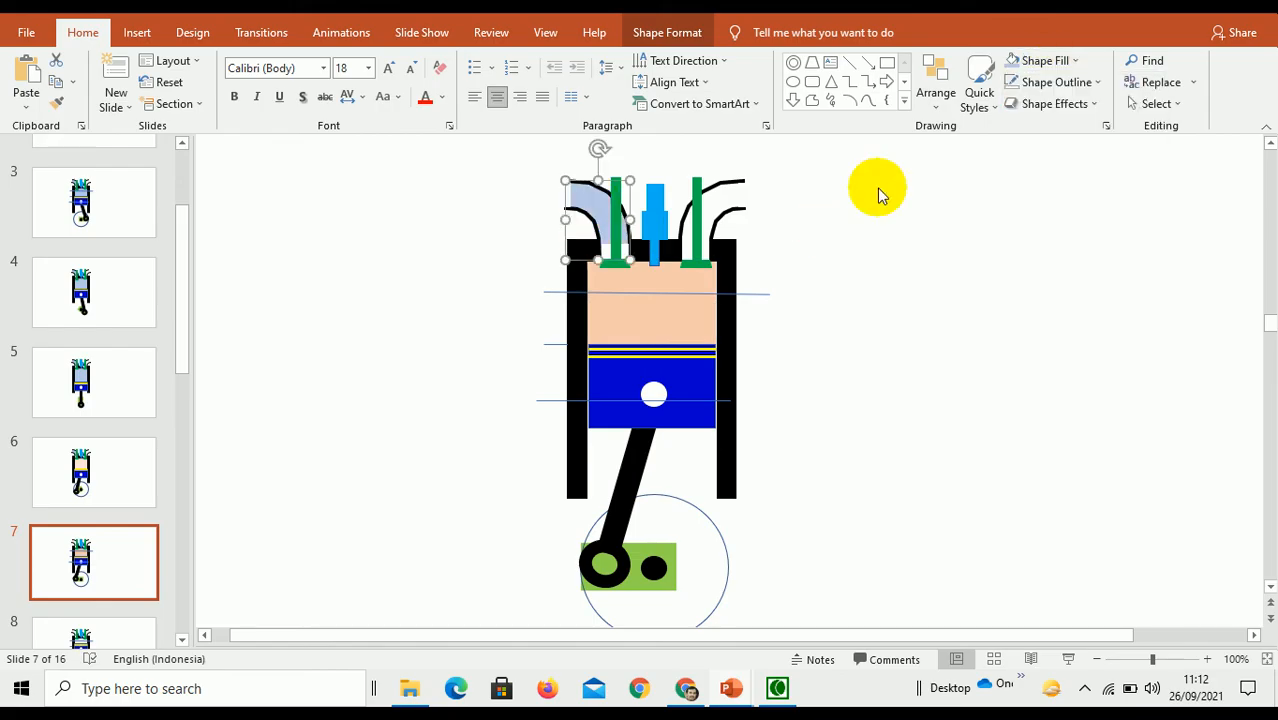
click(607, 254)
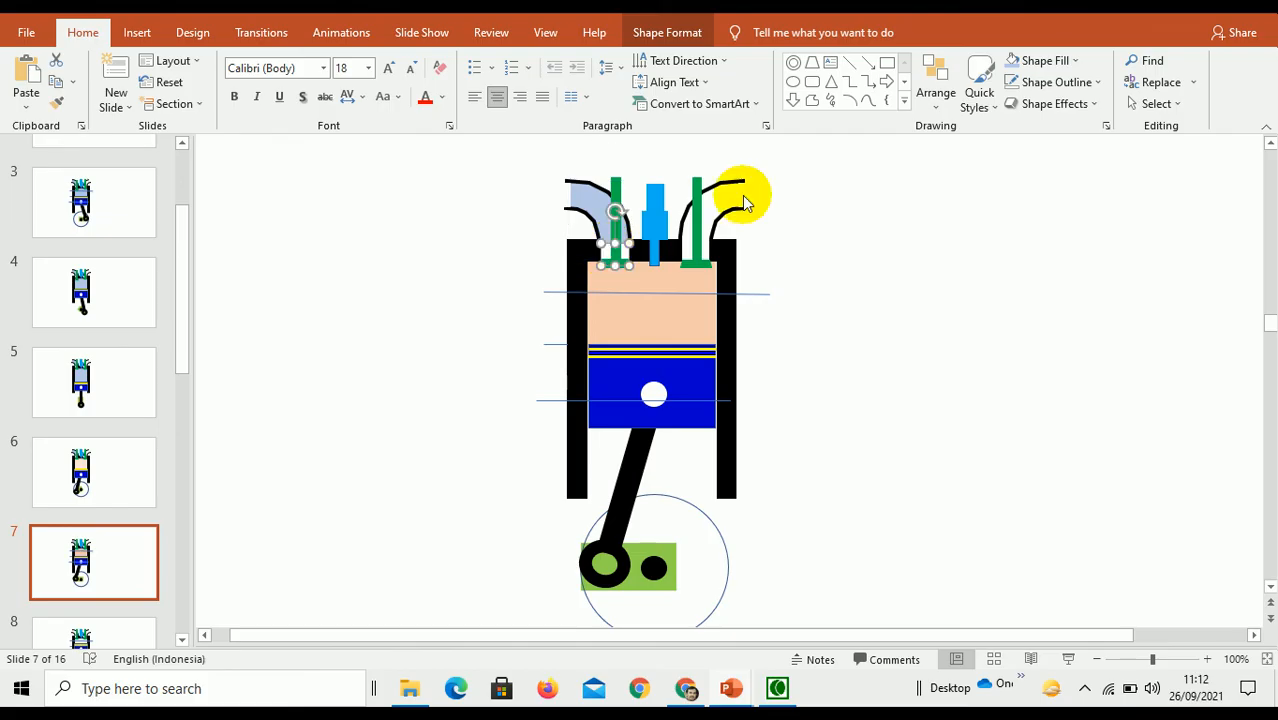
click(965, 289)
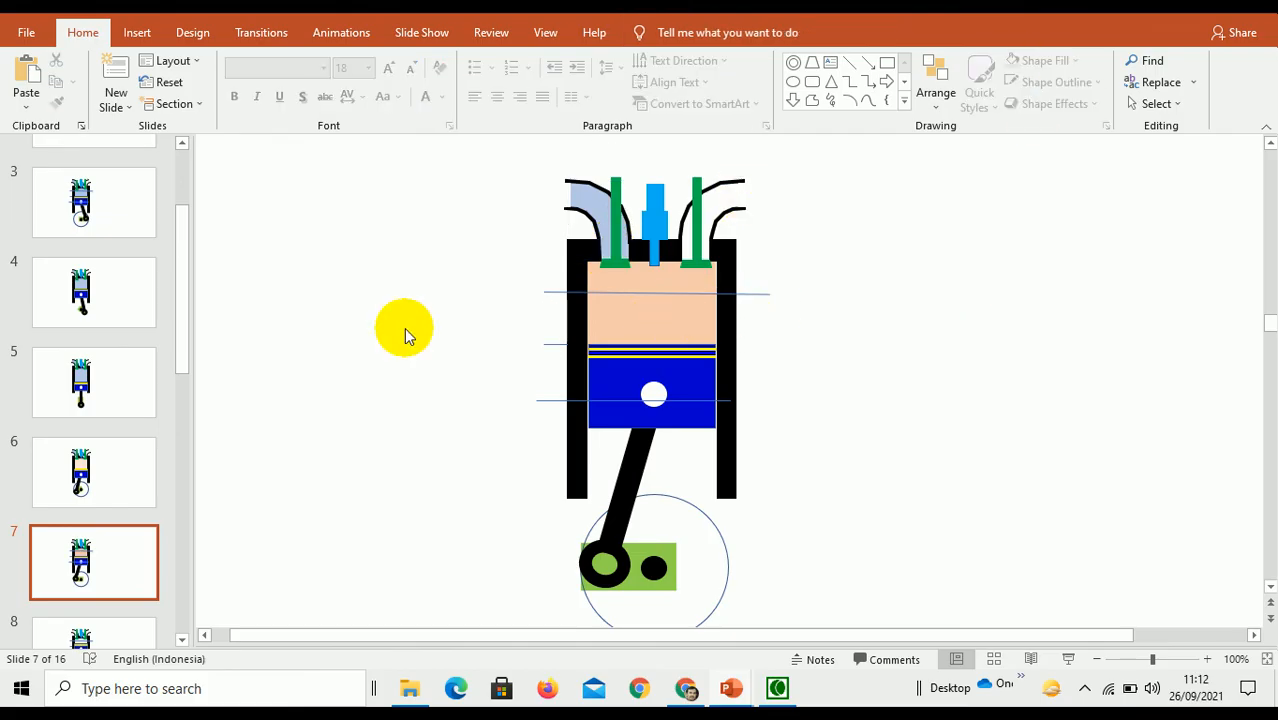
drag(186, 360, 190, 408)
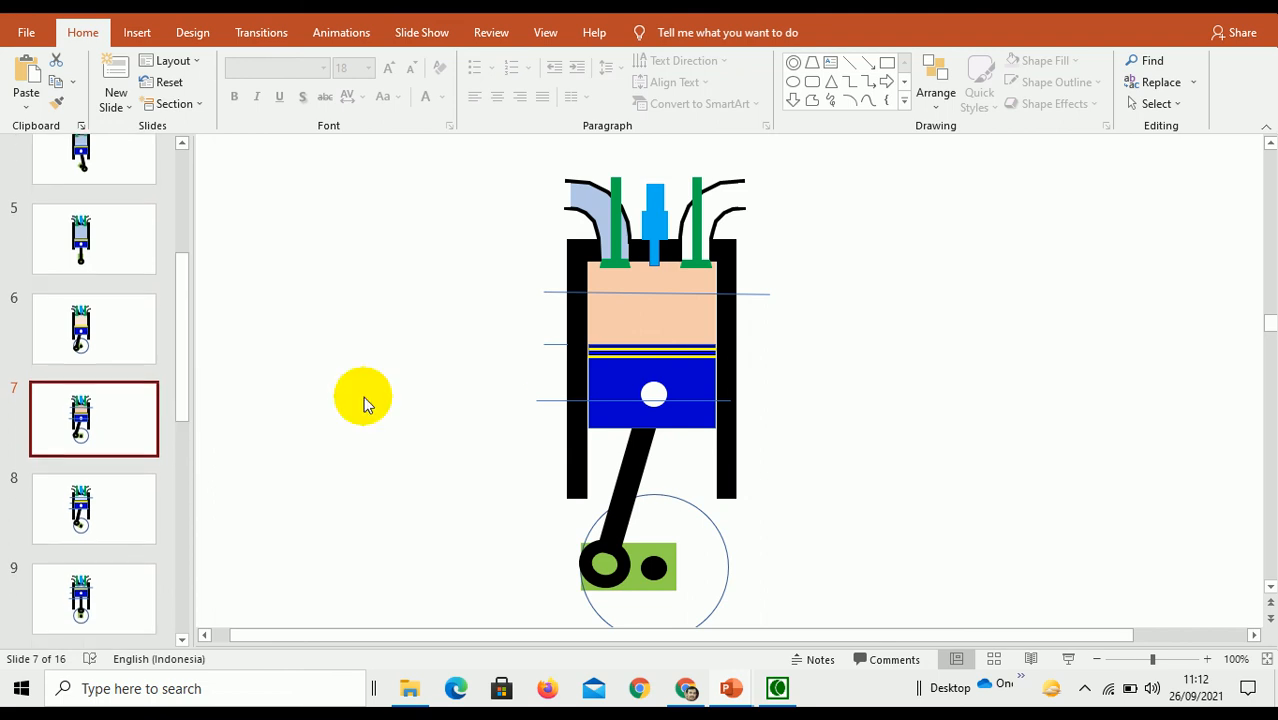
click(70, 510)
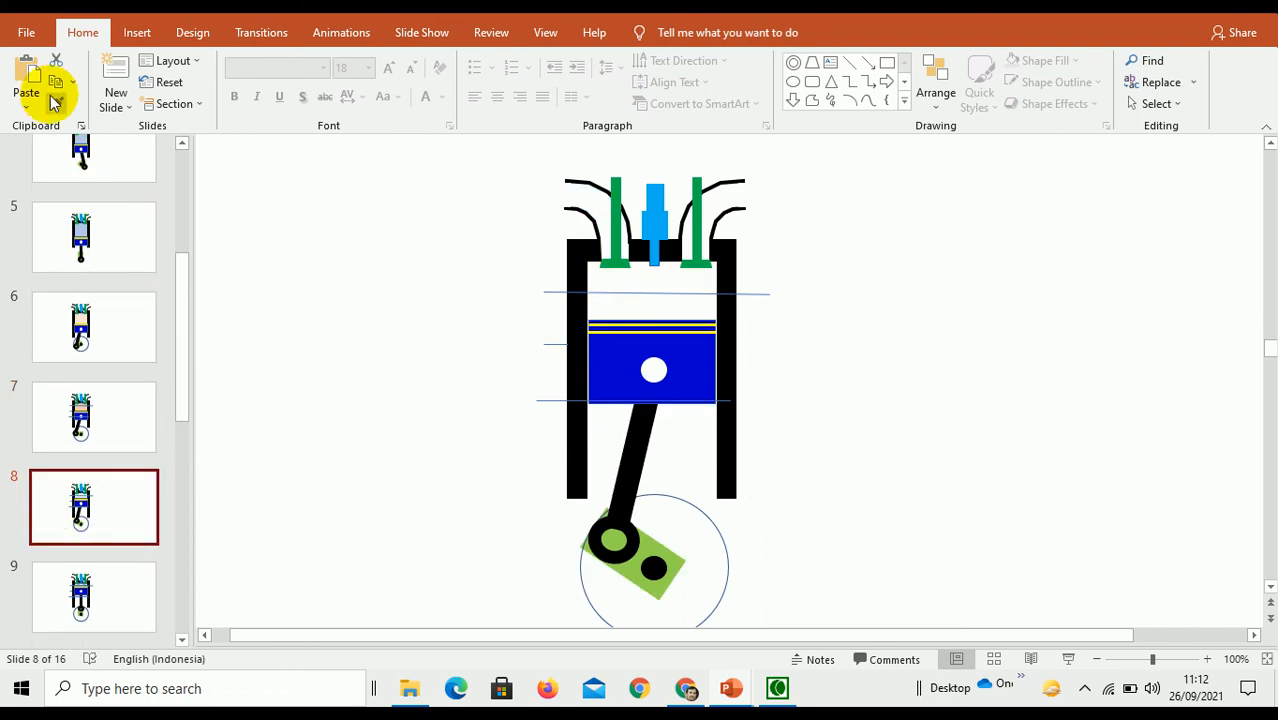
click(30, 72)
drag(651, 401, 651, 326)
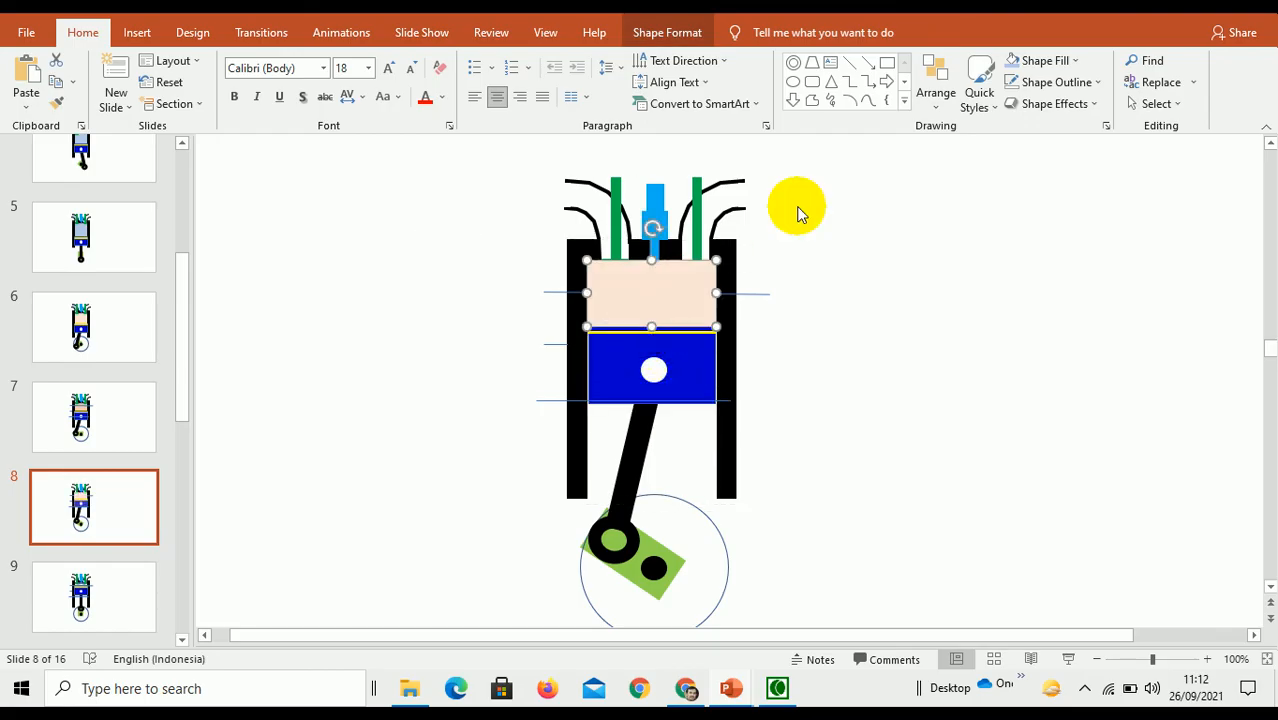
click(935, 90)
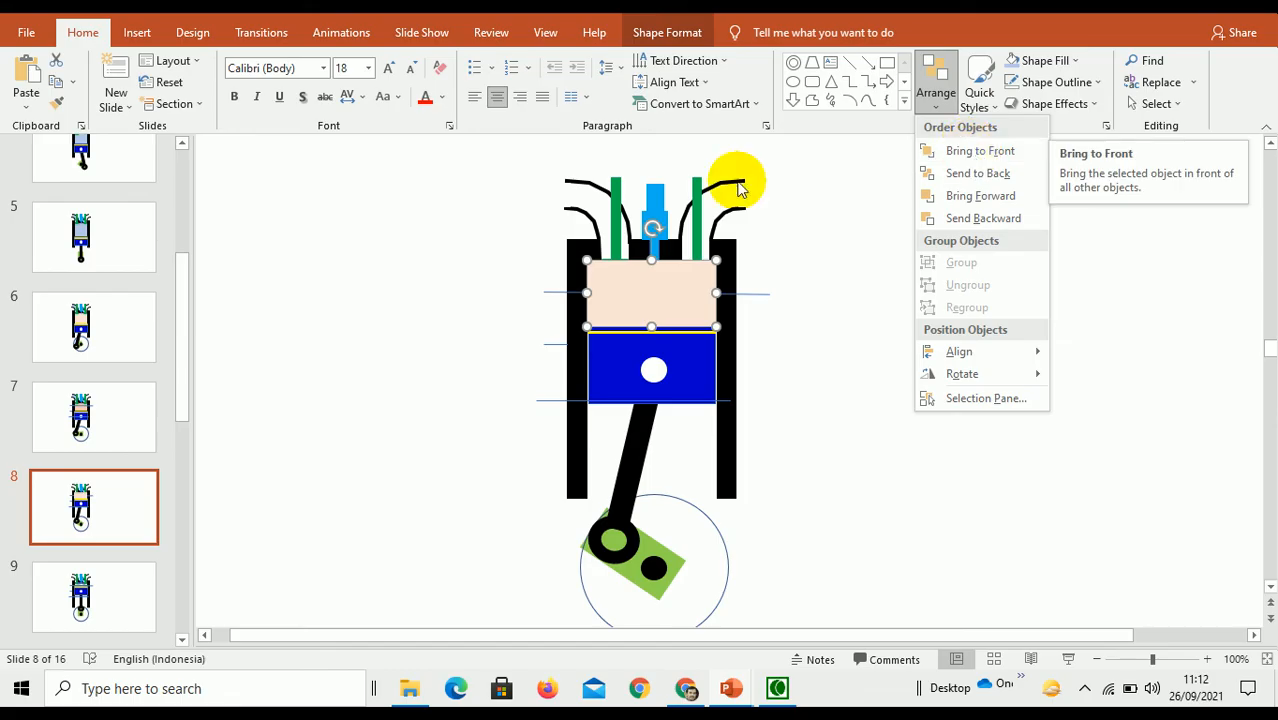
click(792, 278)
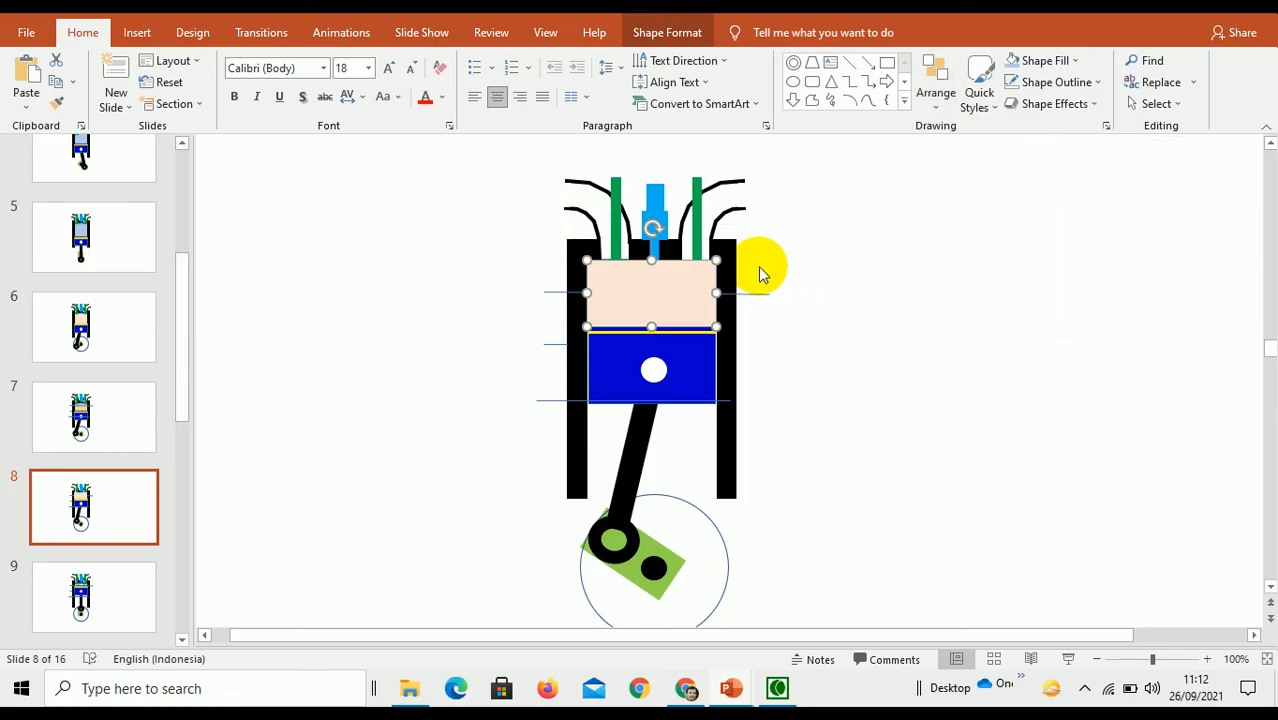
click(764, 266)
- Copy the light-orange cylinder rectangle from slide 7 onto slide 8
click(80, 432)
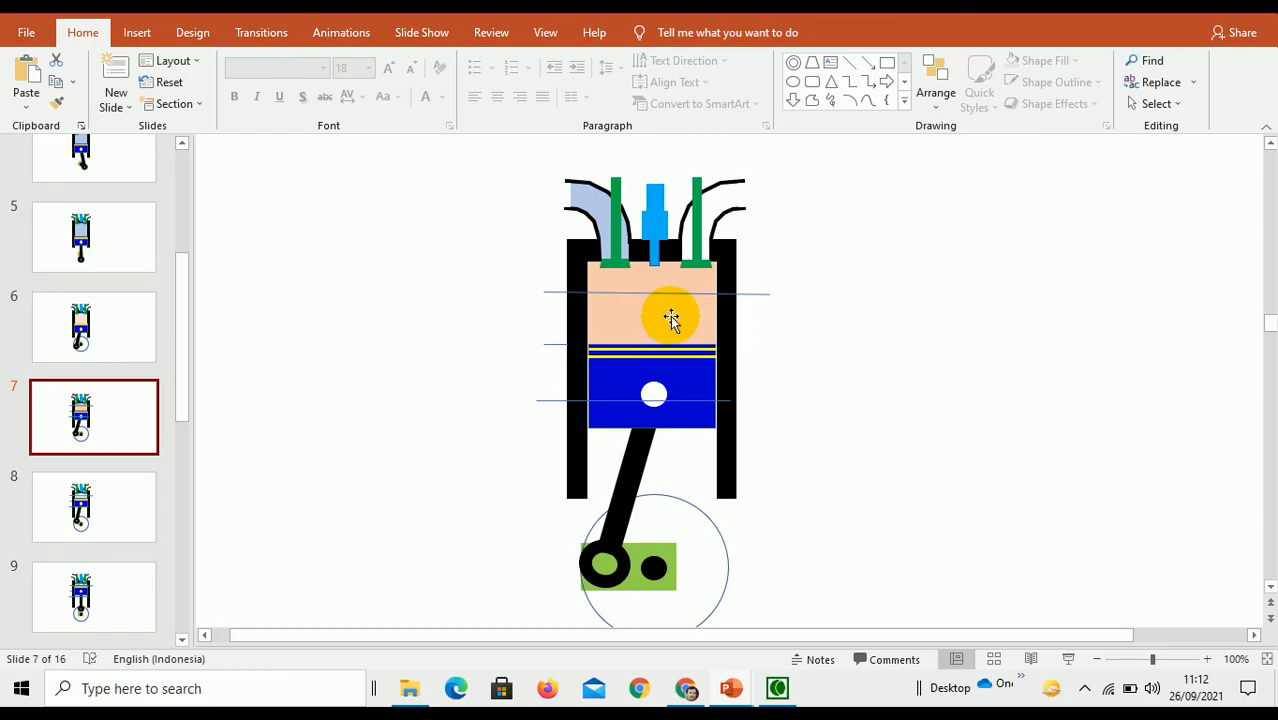
click(670, 316)
click(57, 84)
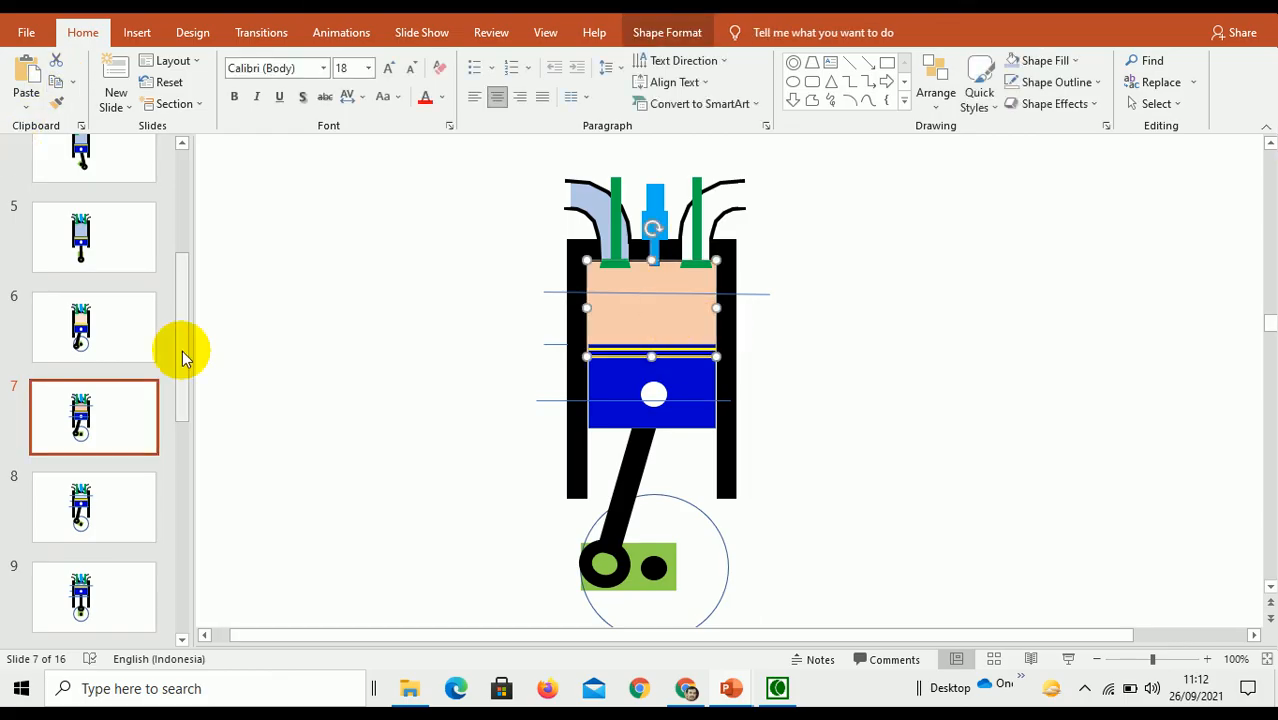
click(134, 499)
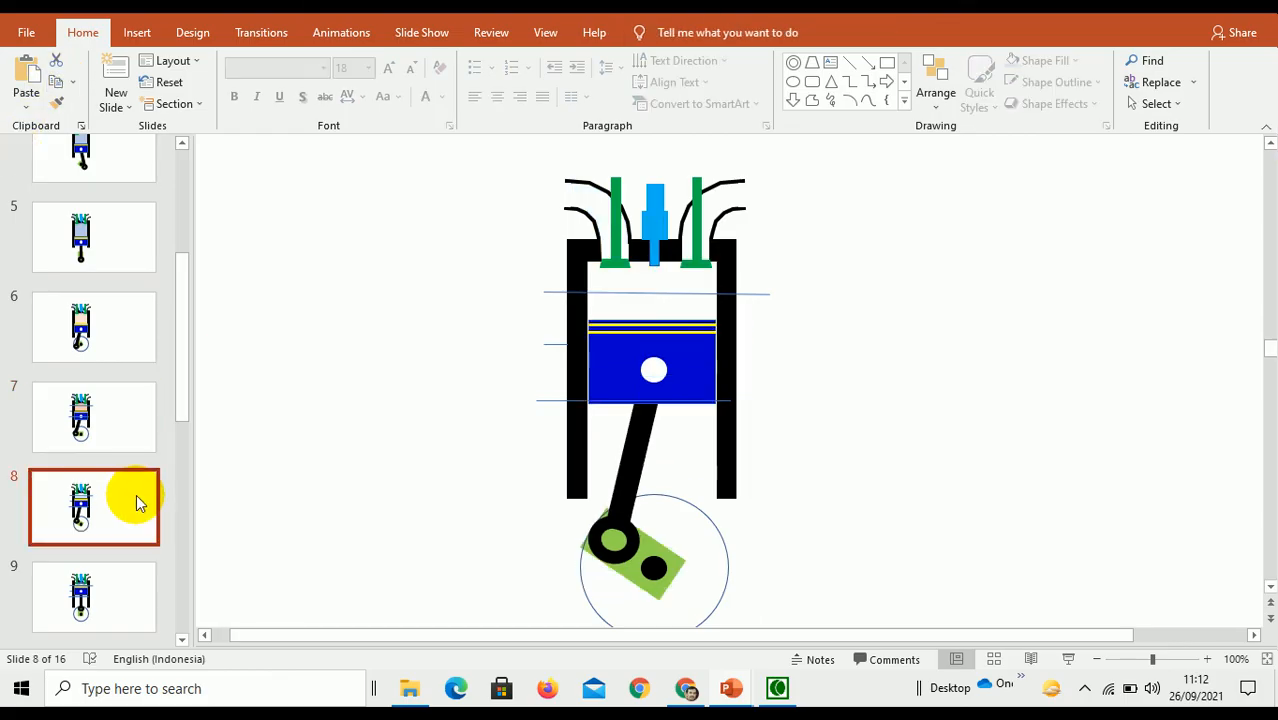
click(28, 72)
- Shorten the pasted rectangle on slide 8 to just below the piston's top edge and send it to the back
mouse_move(651, 357)
mouse_down()
mouse_move(642, 328)
mouse_move(651, 338)
mouse_up()
click(948, 108)
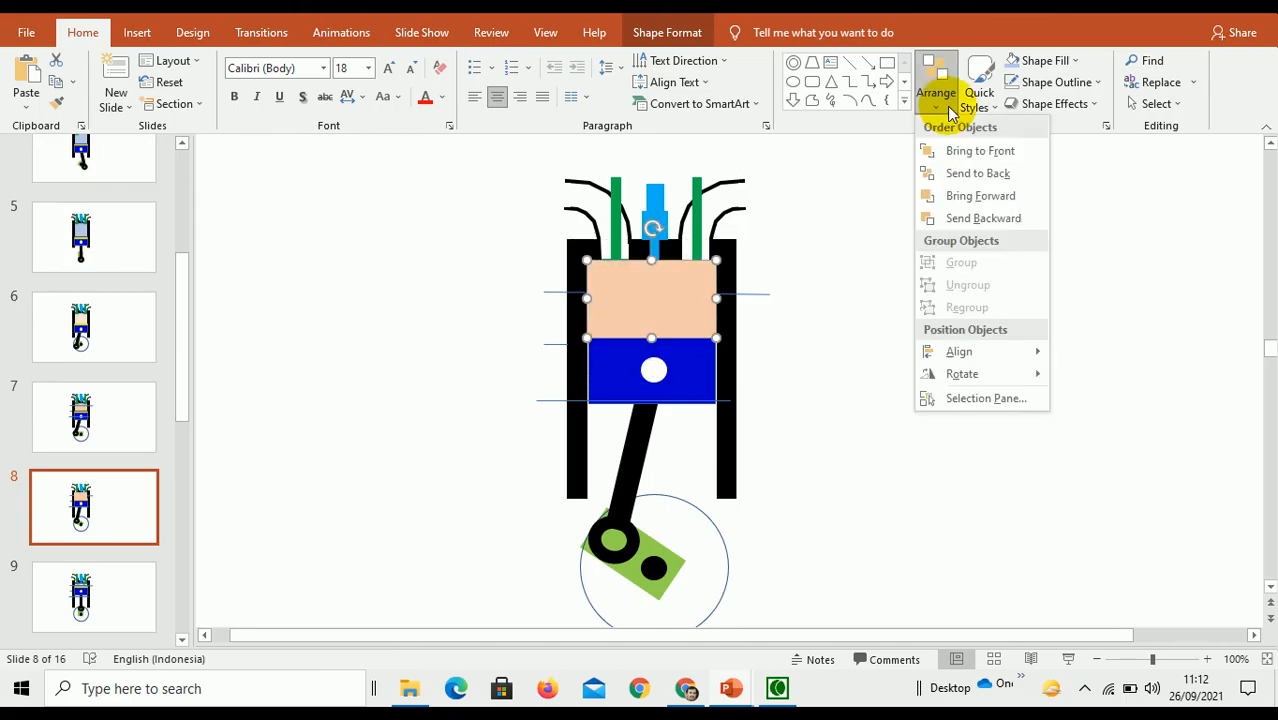
click(978, 174)
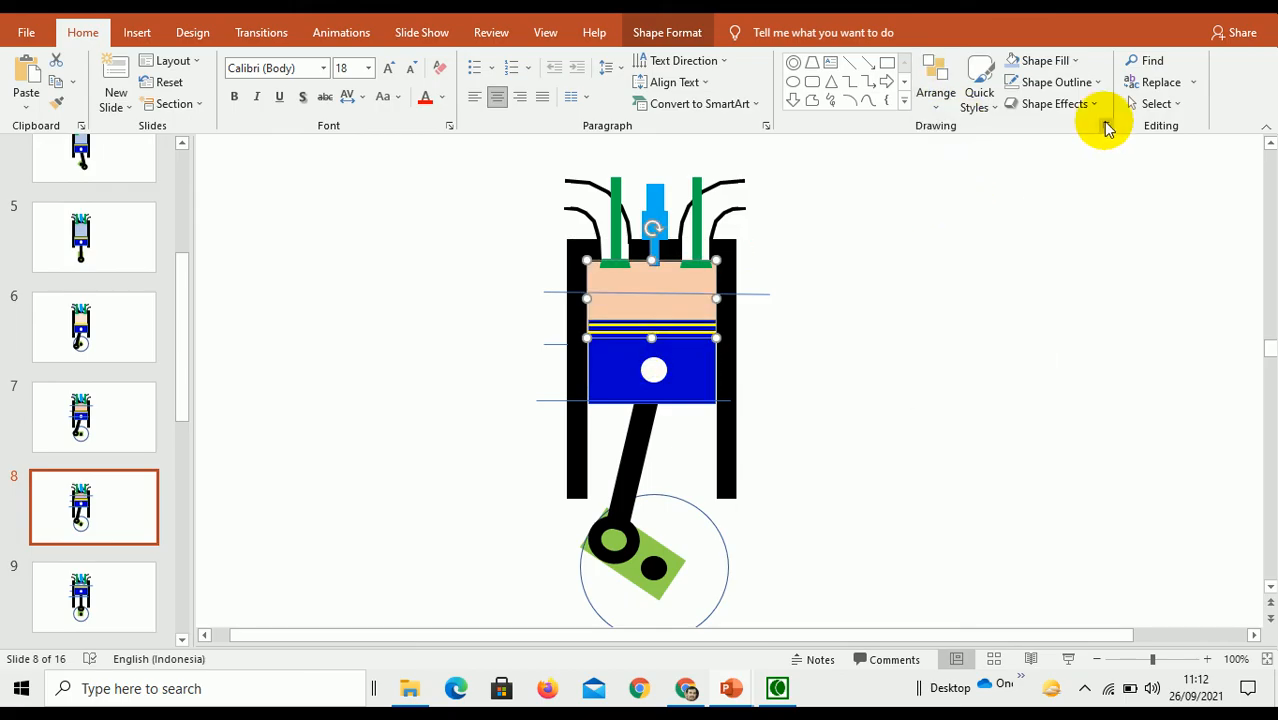
- Fill the cylinder rectangle on slide 8 with the next darker orange theme tint and keep it selected
click(1080, 62)
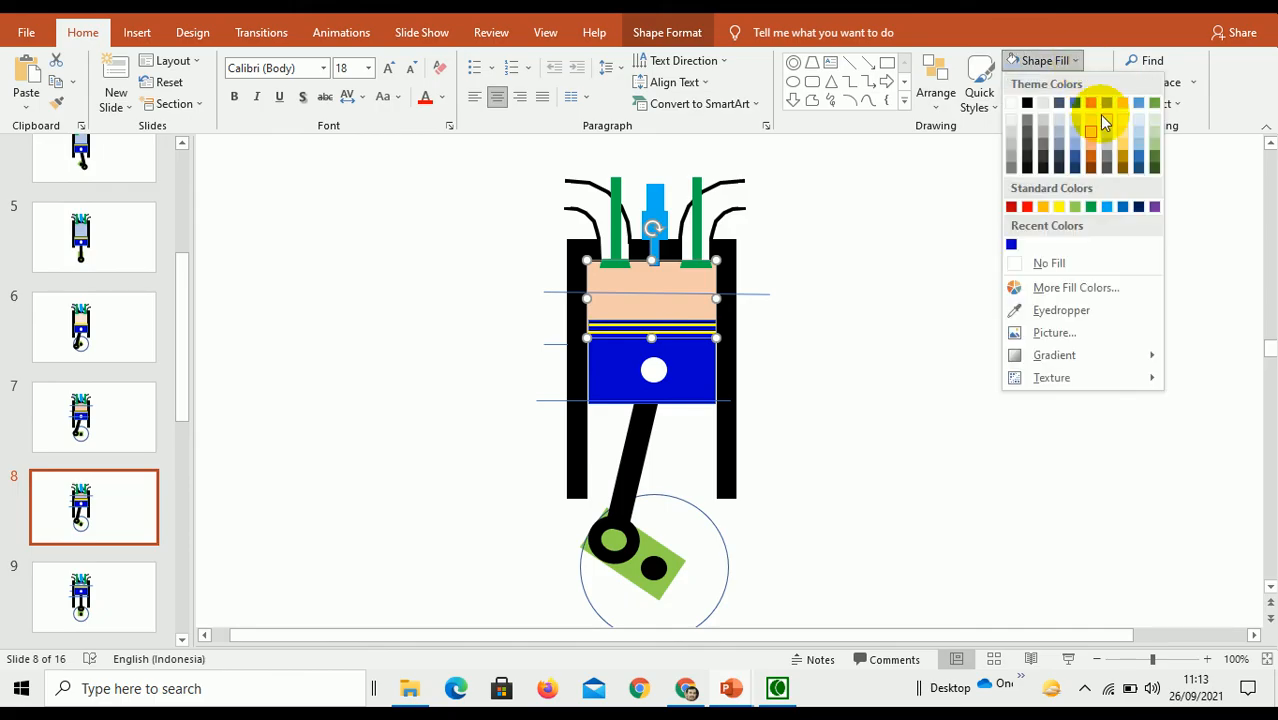
click(1090, 142)
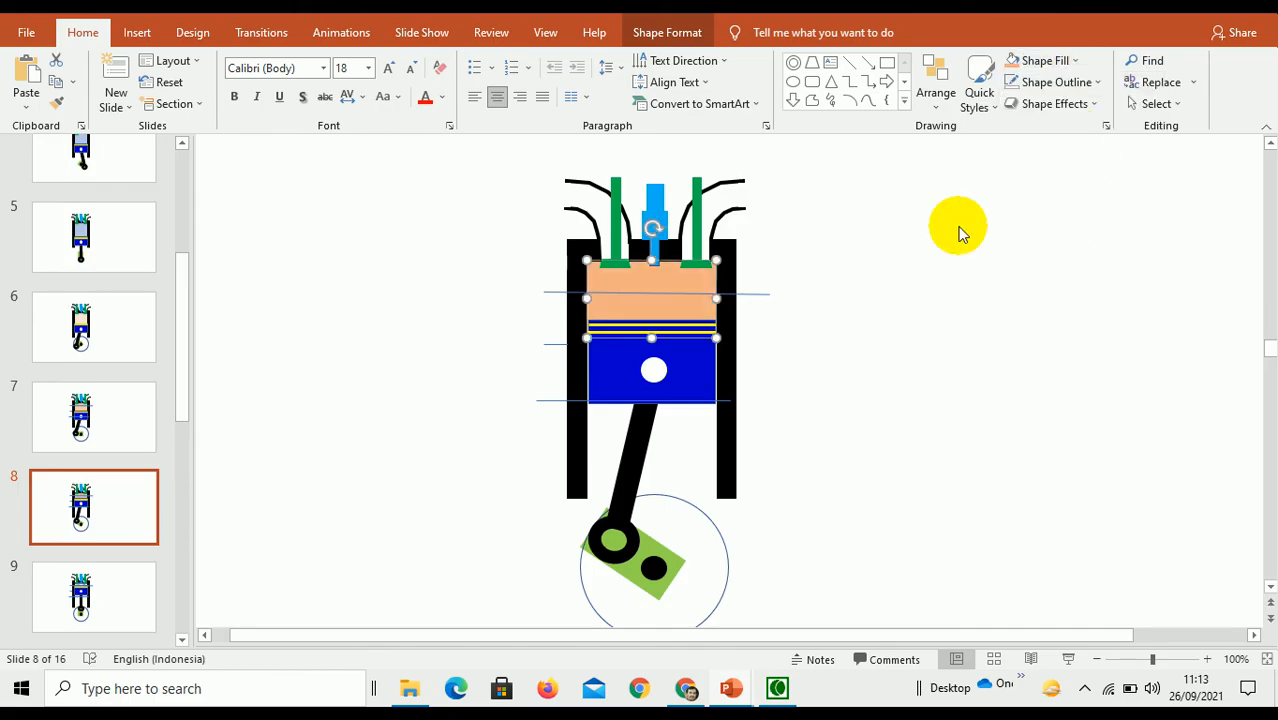
click(654, 292)
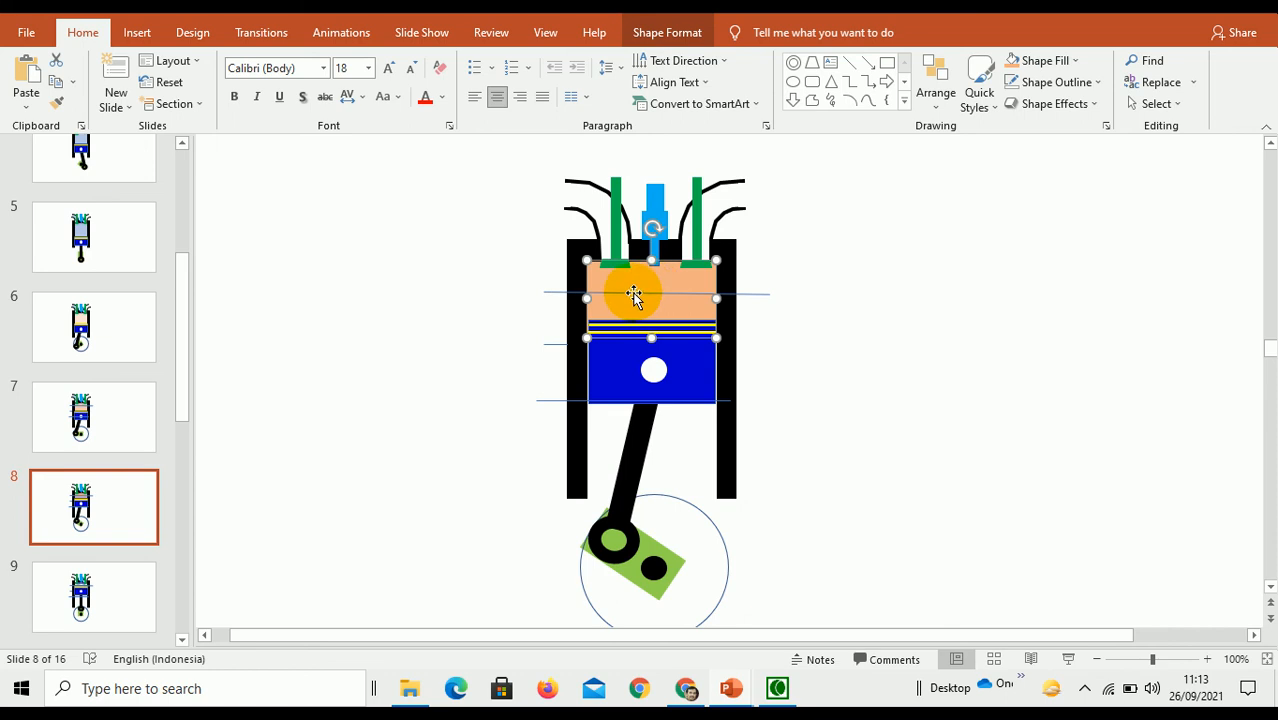
- Fill the intake port and its valve passage on slide 8 with the light blue used on slide 6
click(118, 330)
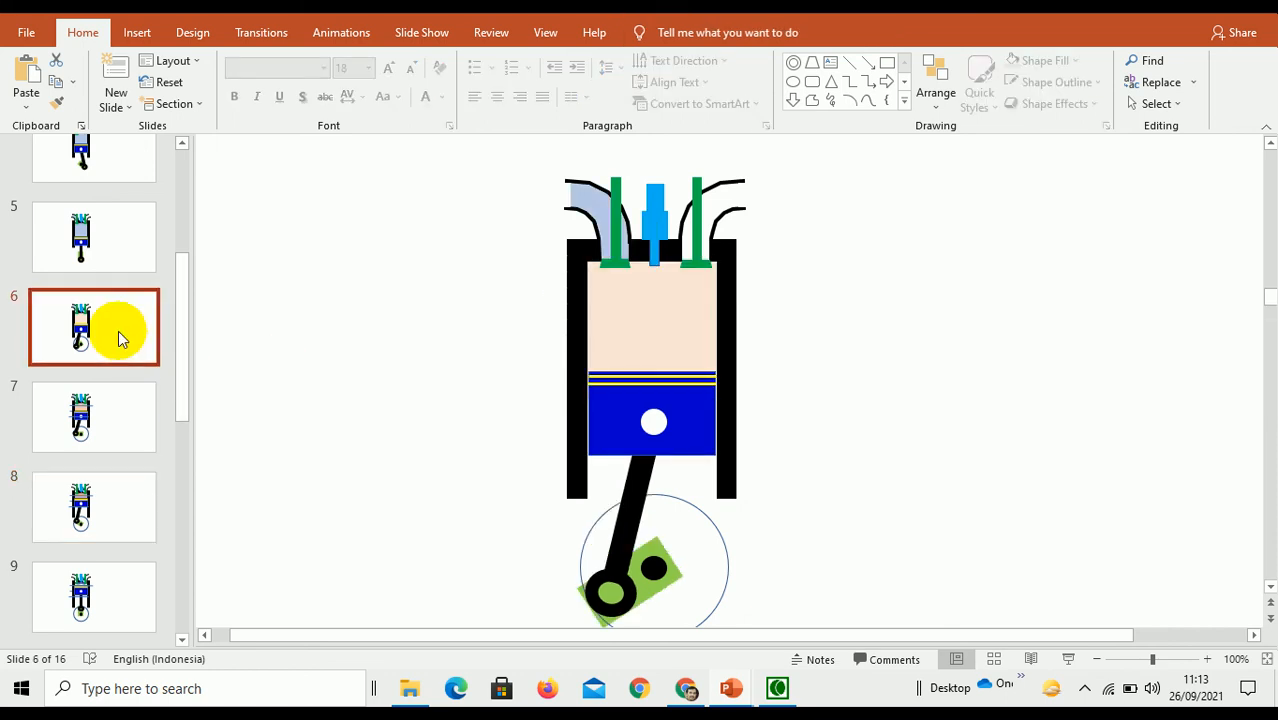
click(108, 408)
click(101, 490)
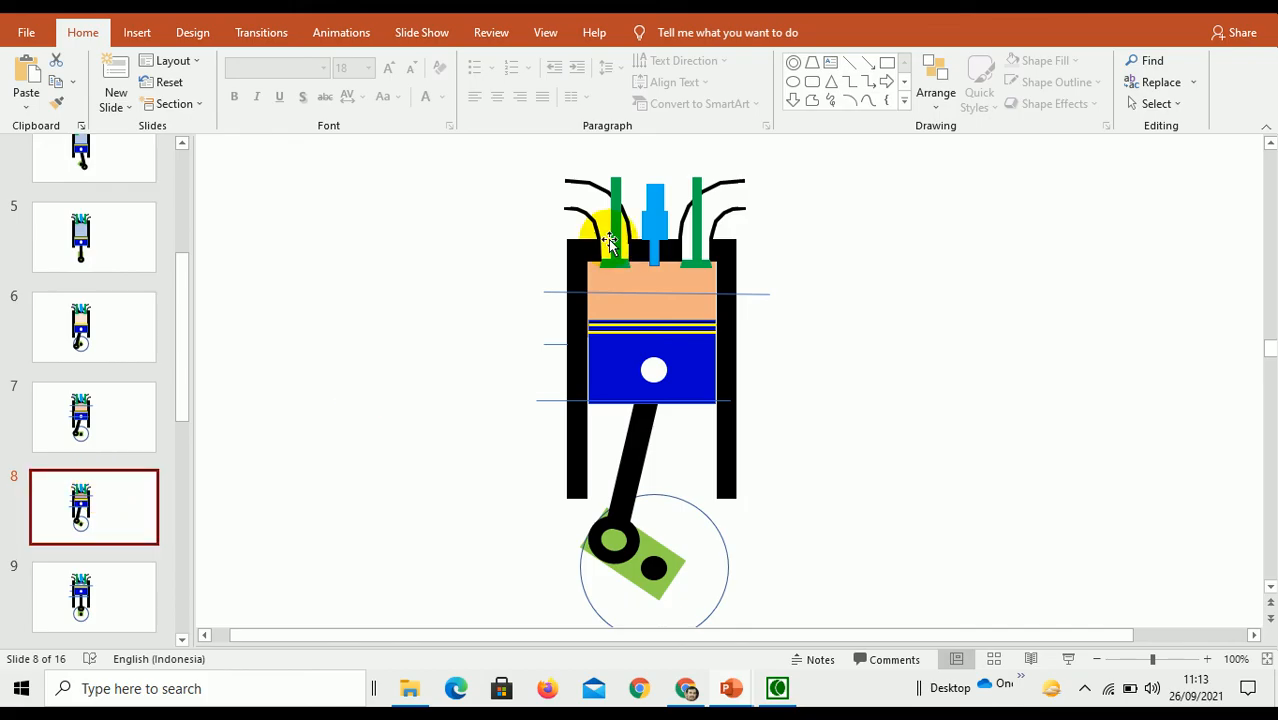
click(596, 203)
click(1047, 66)
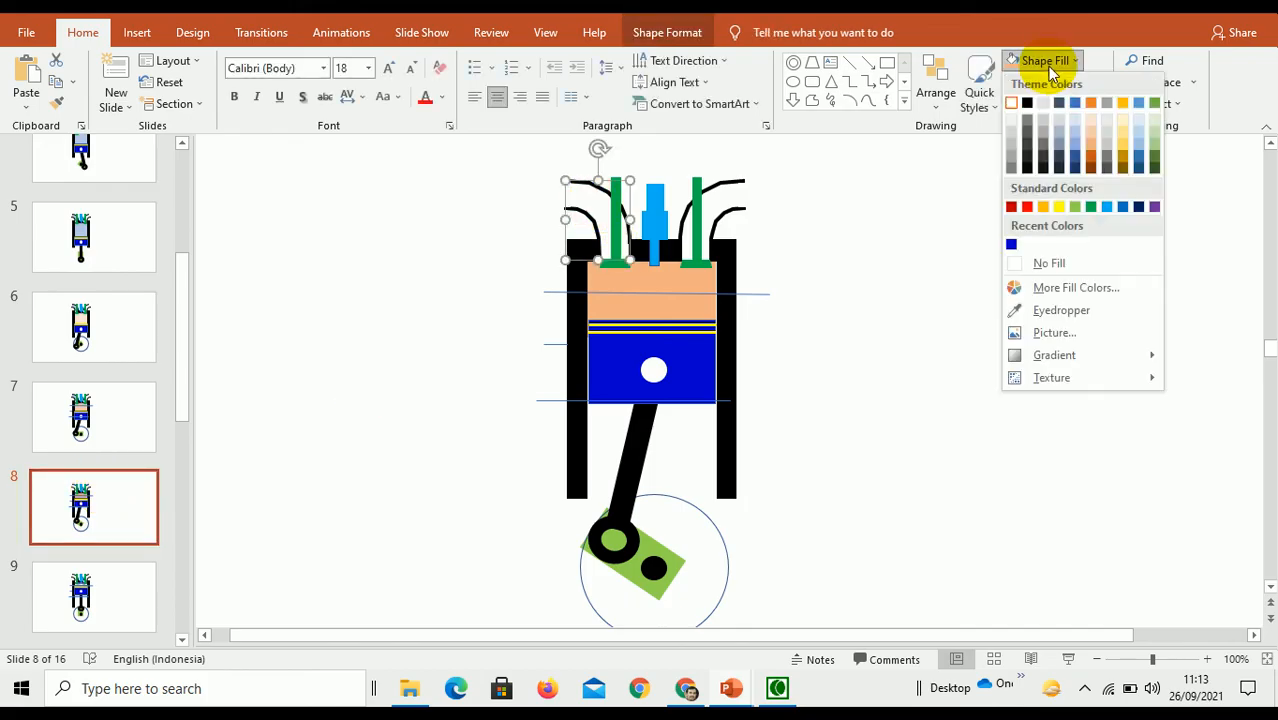
click(1073, 131)
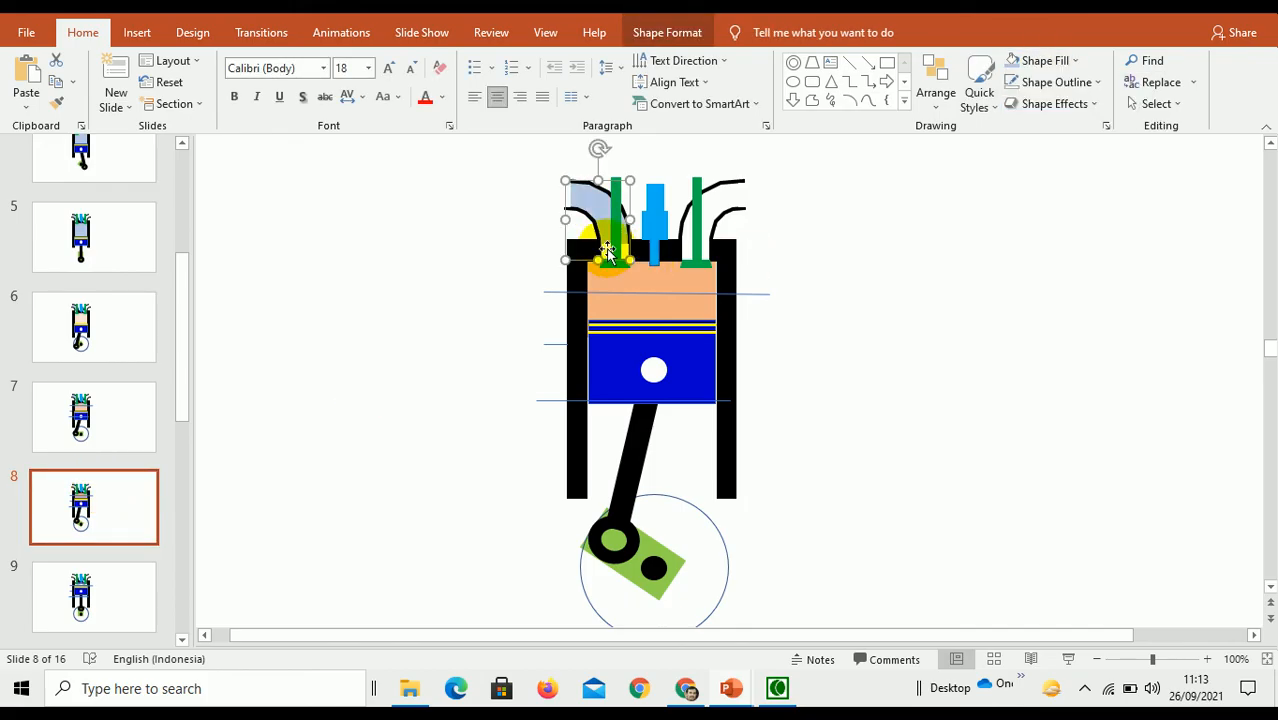
click(610, 250)
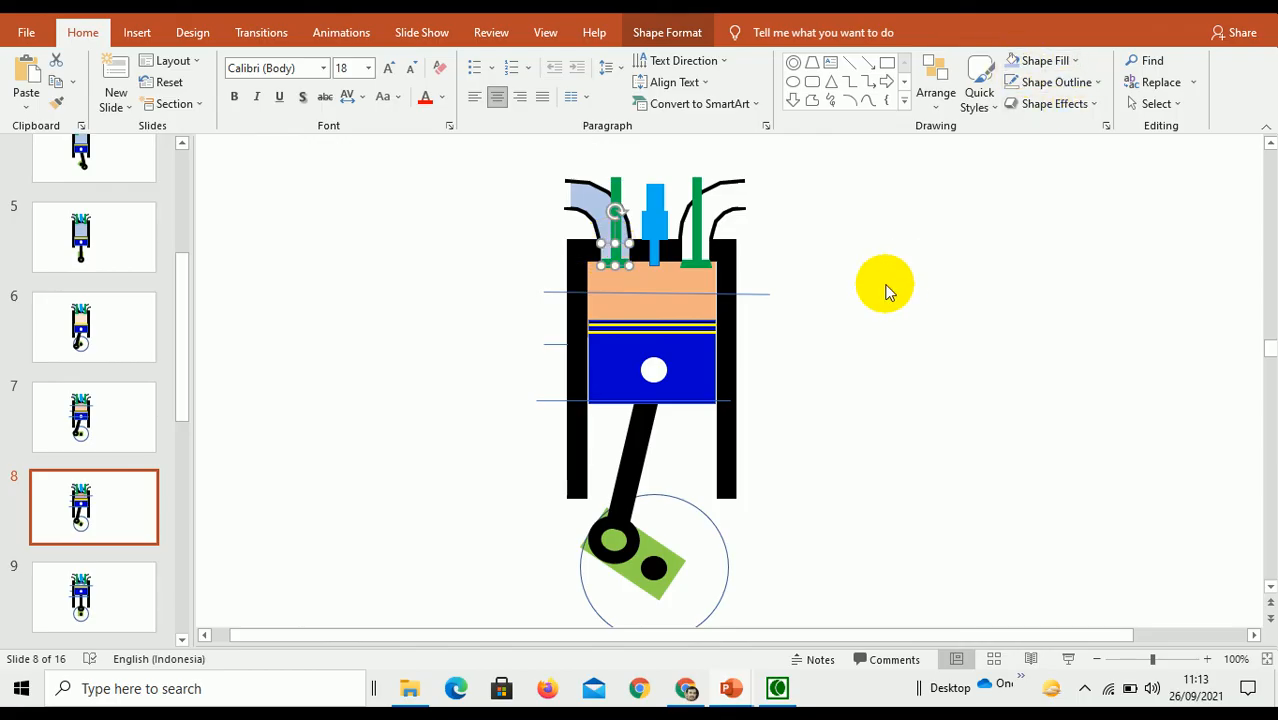
- Copy the orange cylinder rectangle from slide 8 onto slide 9
click(641, 310)
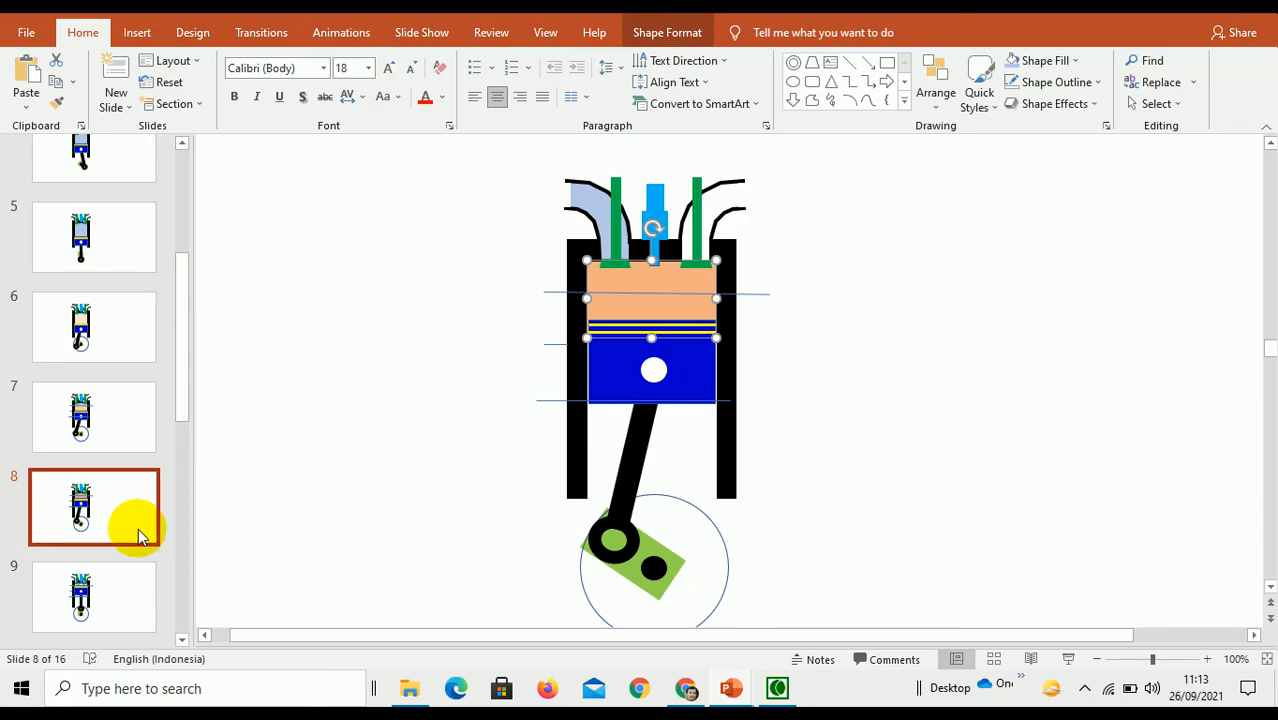
click(80, 587)
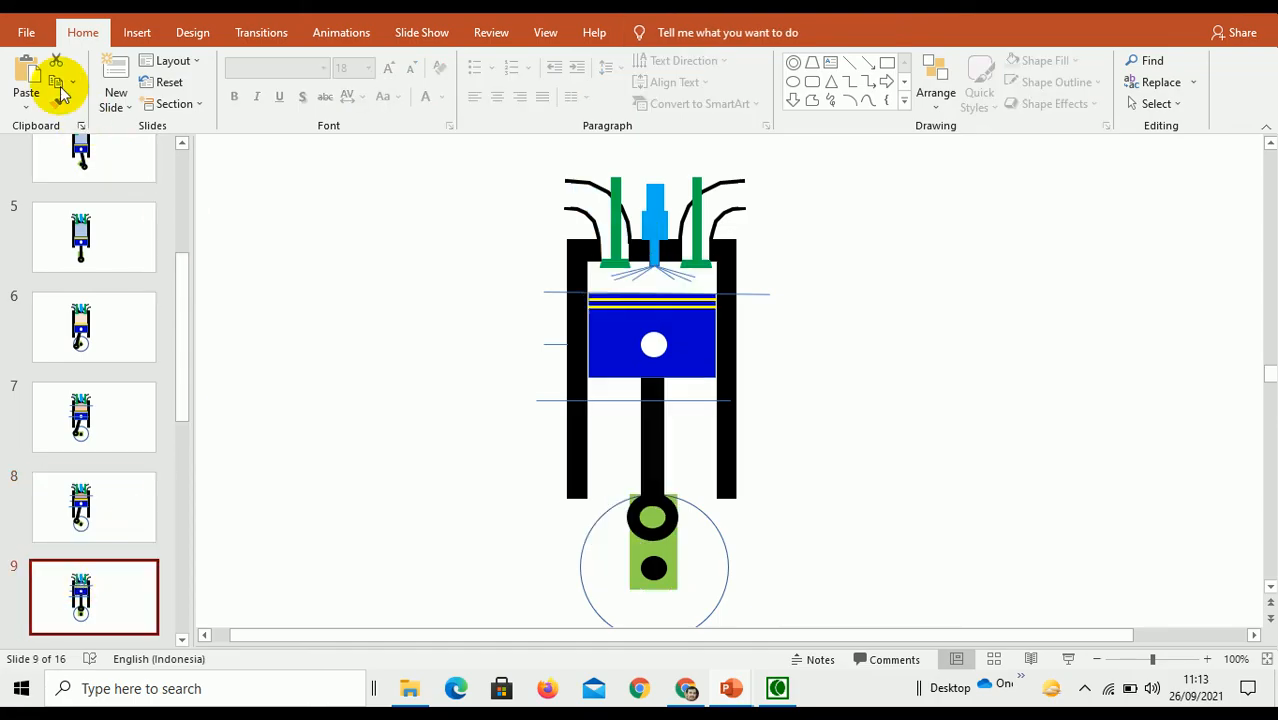
click(28, 70)
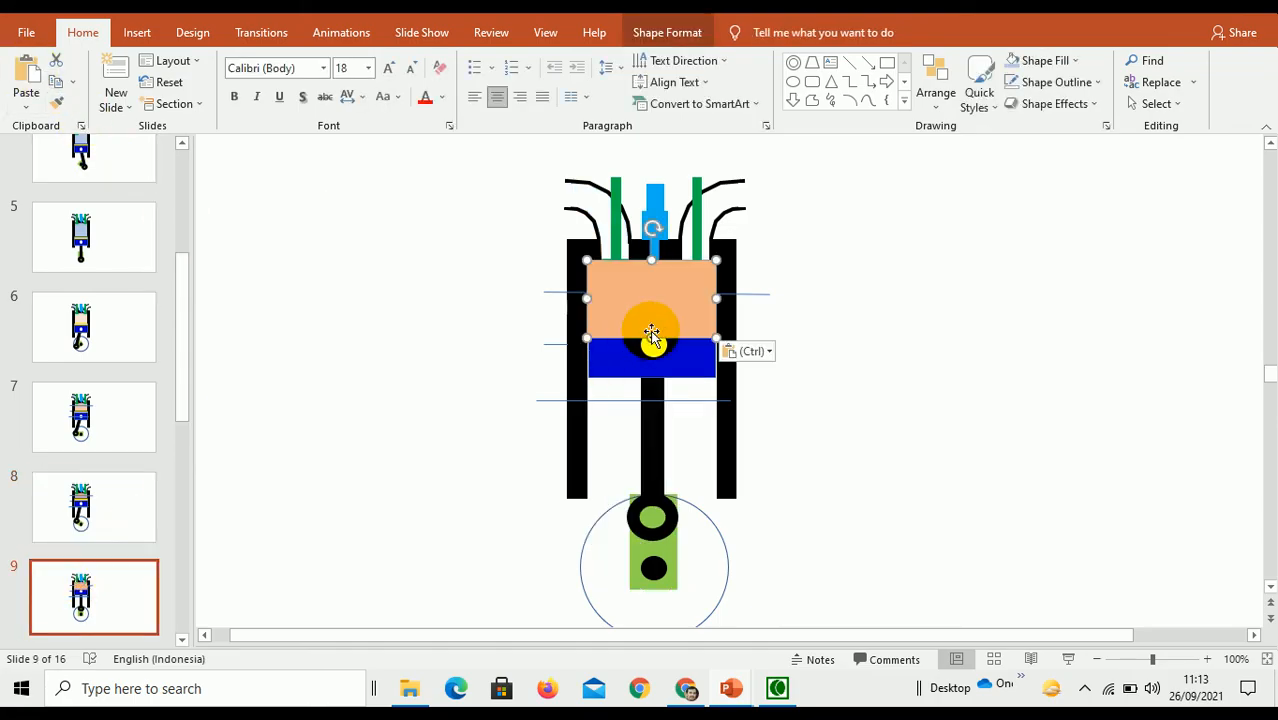
- Shorten the pasted rectangle on slide 9 to just below the piston's top edge and send it to the back
drag(652, 338, 656, 302)
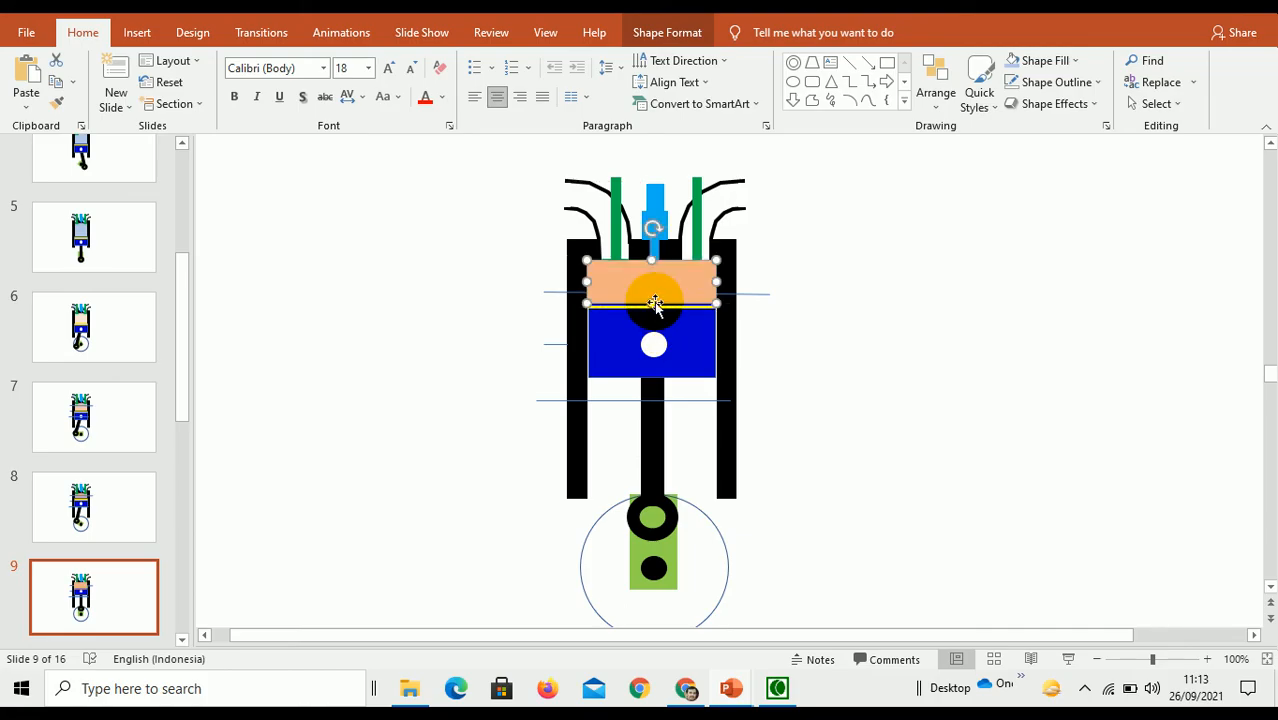
click(936, 92)
click(962, 155)
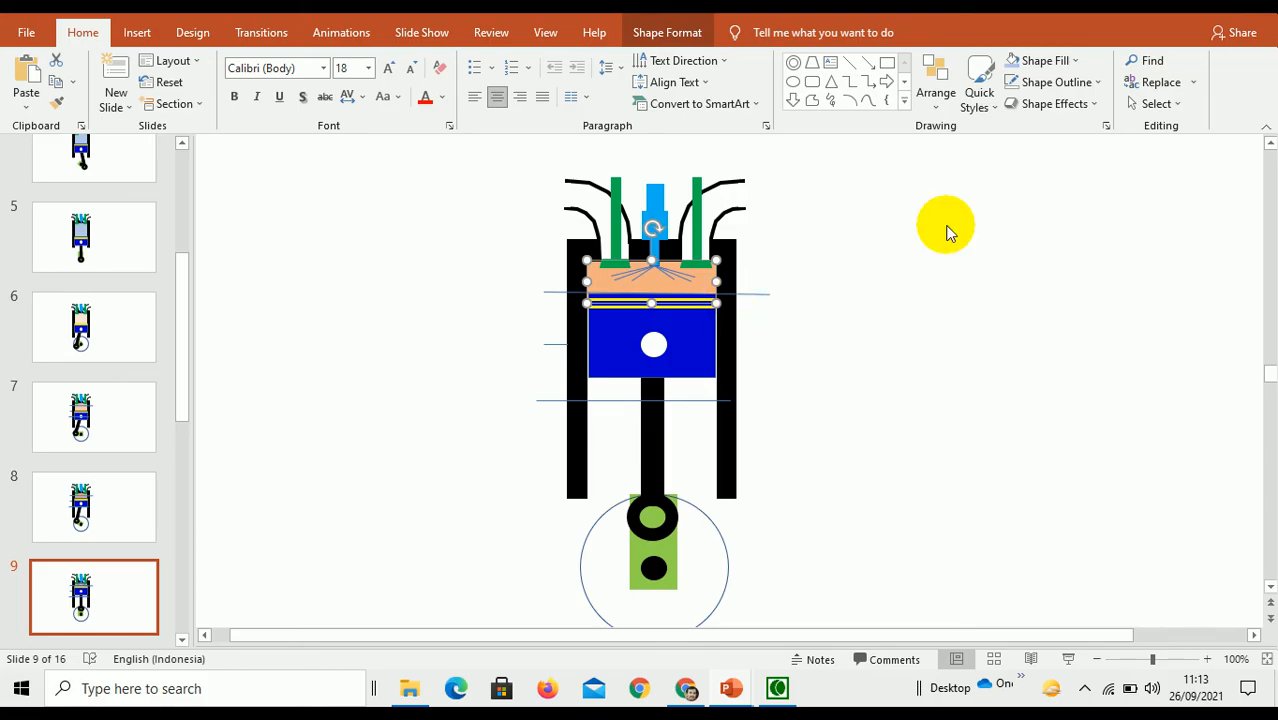
- Fill the cylinder rectangle on slide 9 with the next darker orange theme shade and compare it with slide 8
click(1077, 63)
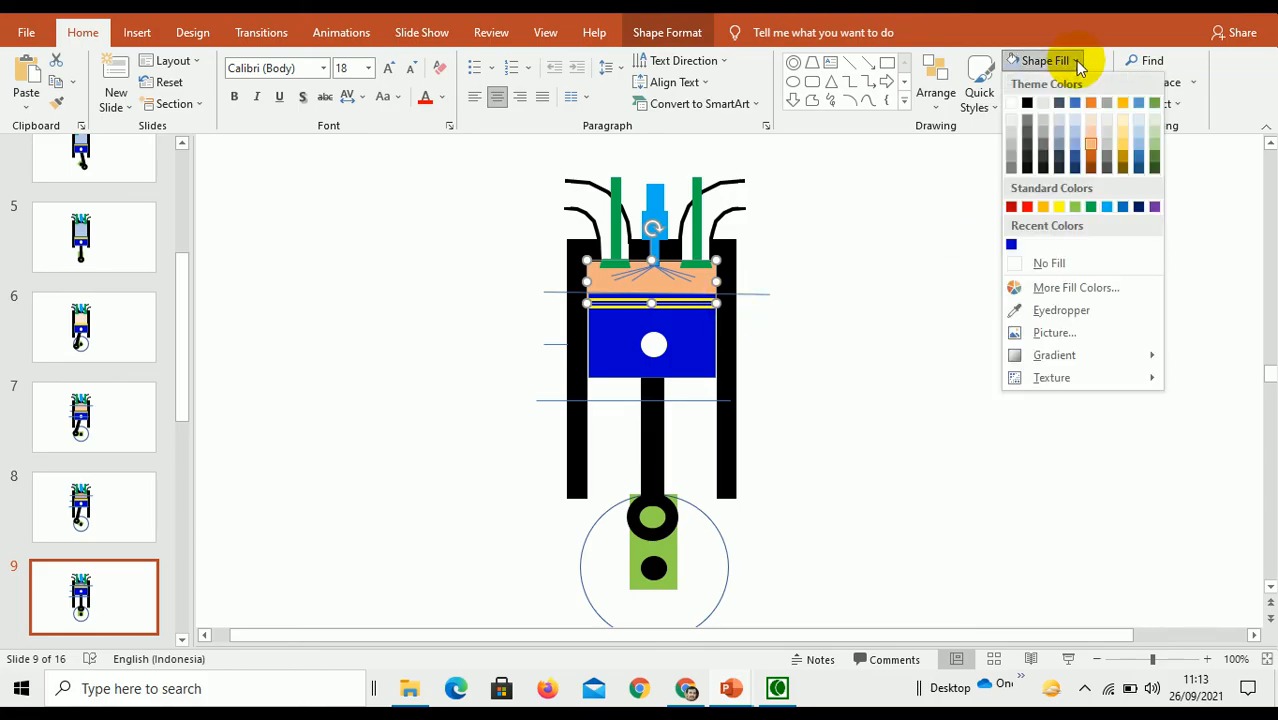
click(1091, 157)
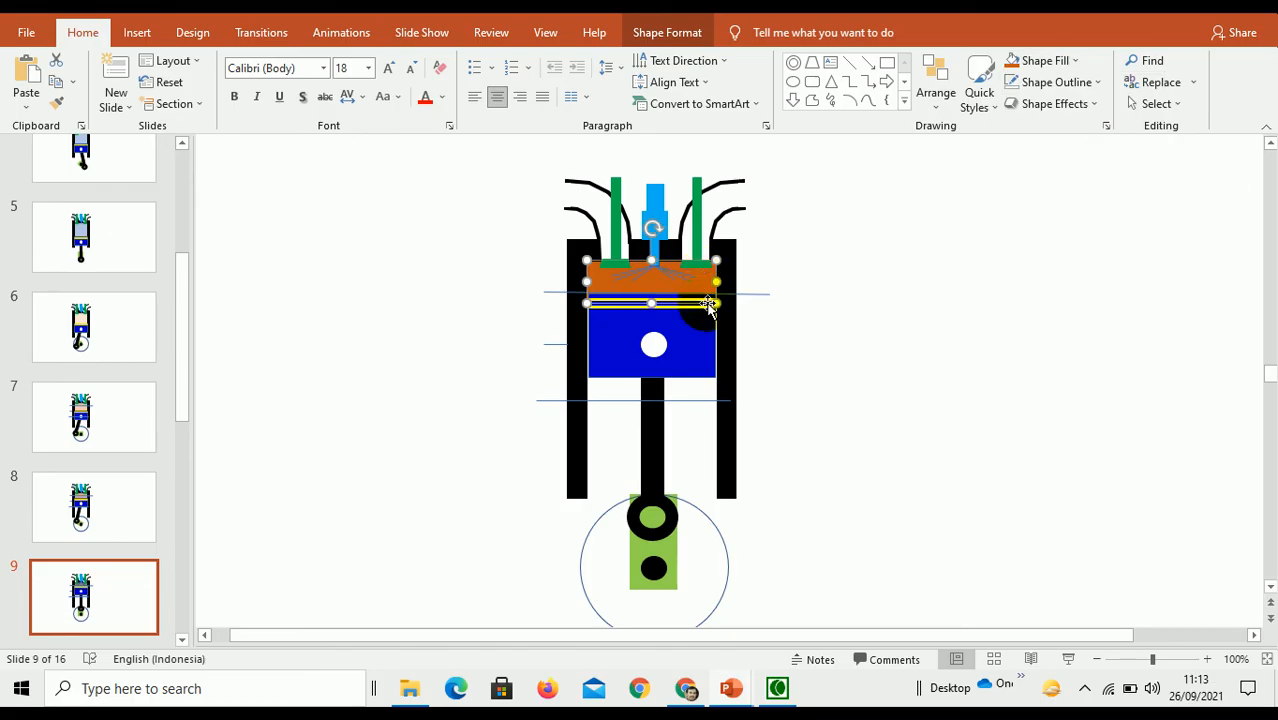
click(98, 518)
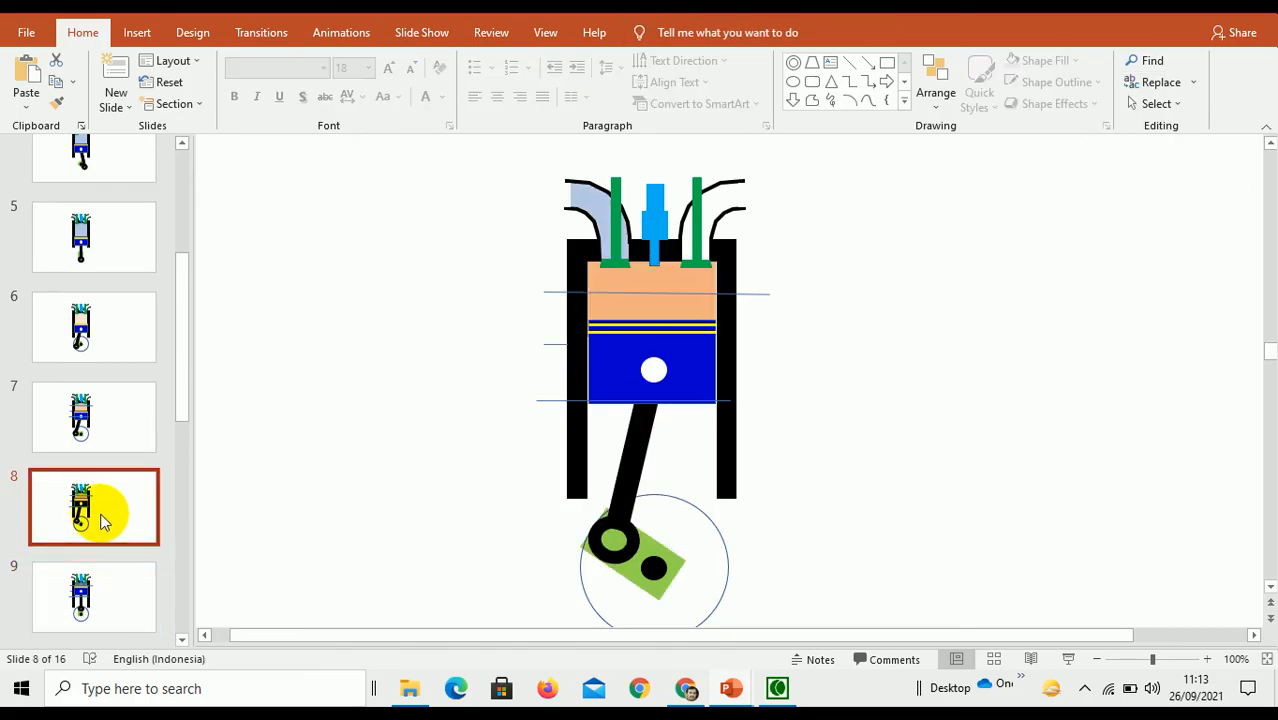
click(88, 583)
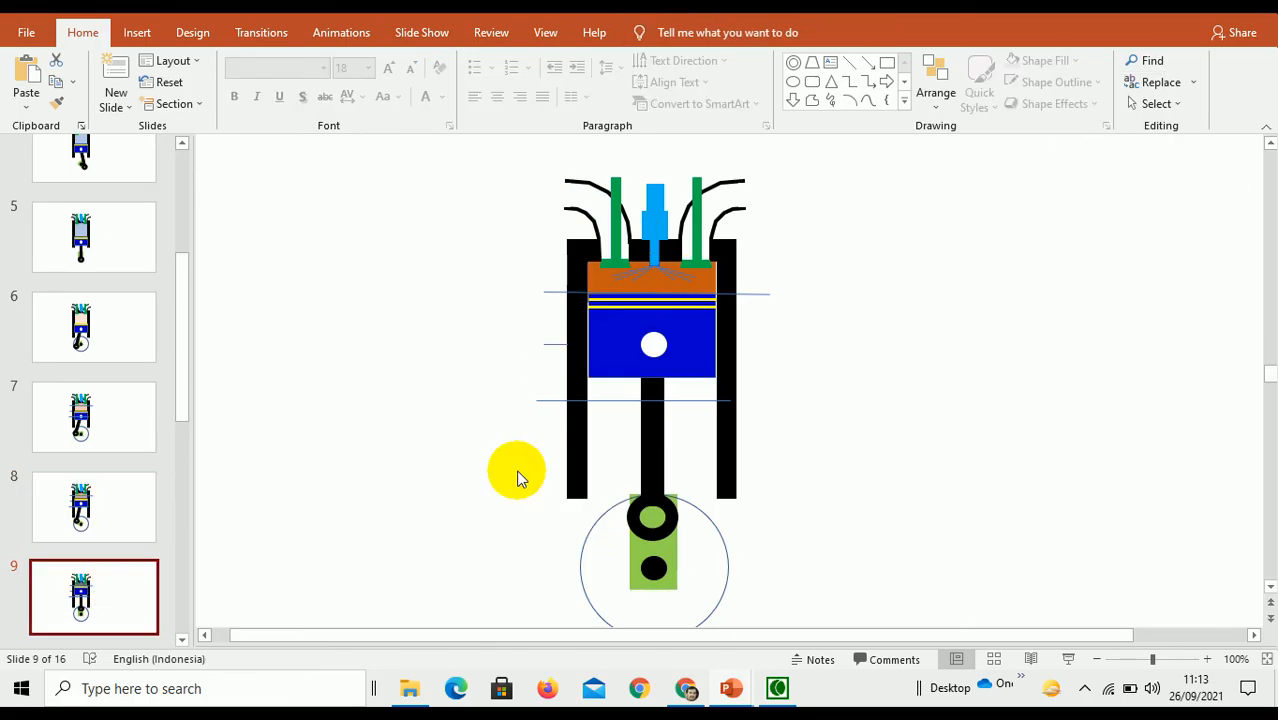
- Select all six fuel spray lines below the injector on slide 9 and change their outline colour to white
drag(702, 345, 681, 287)
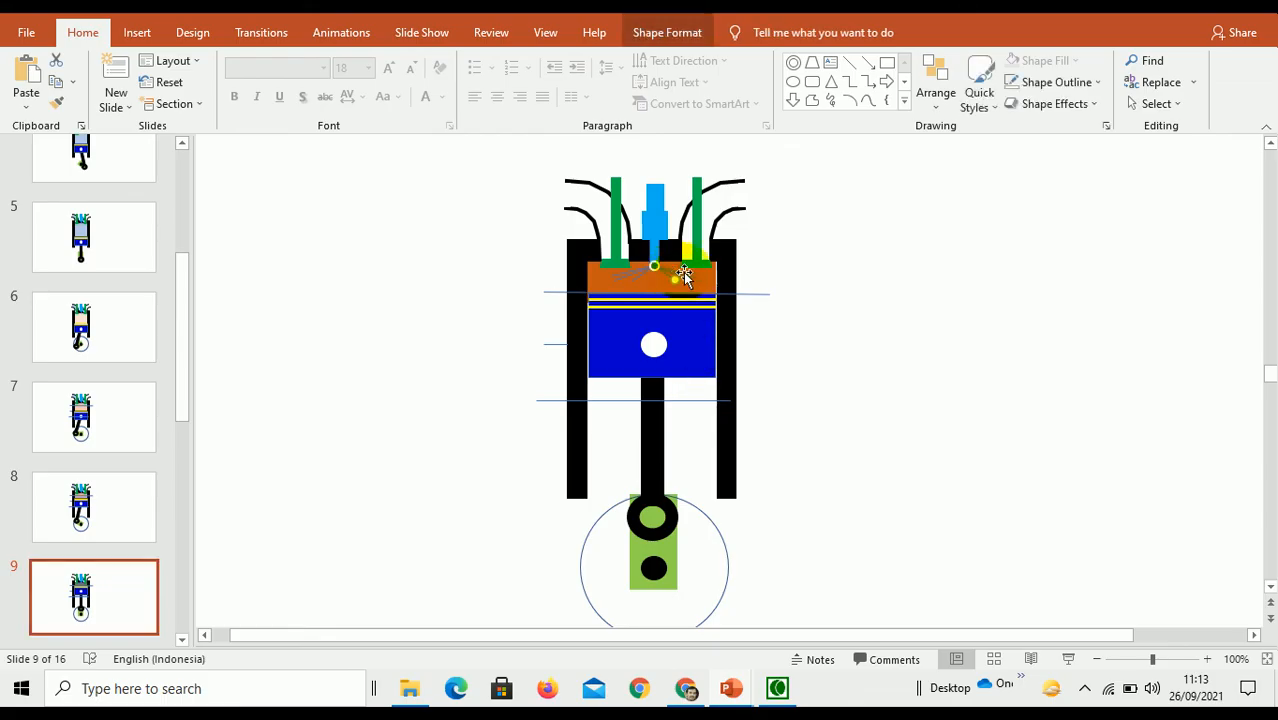
click(1175, 665)
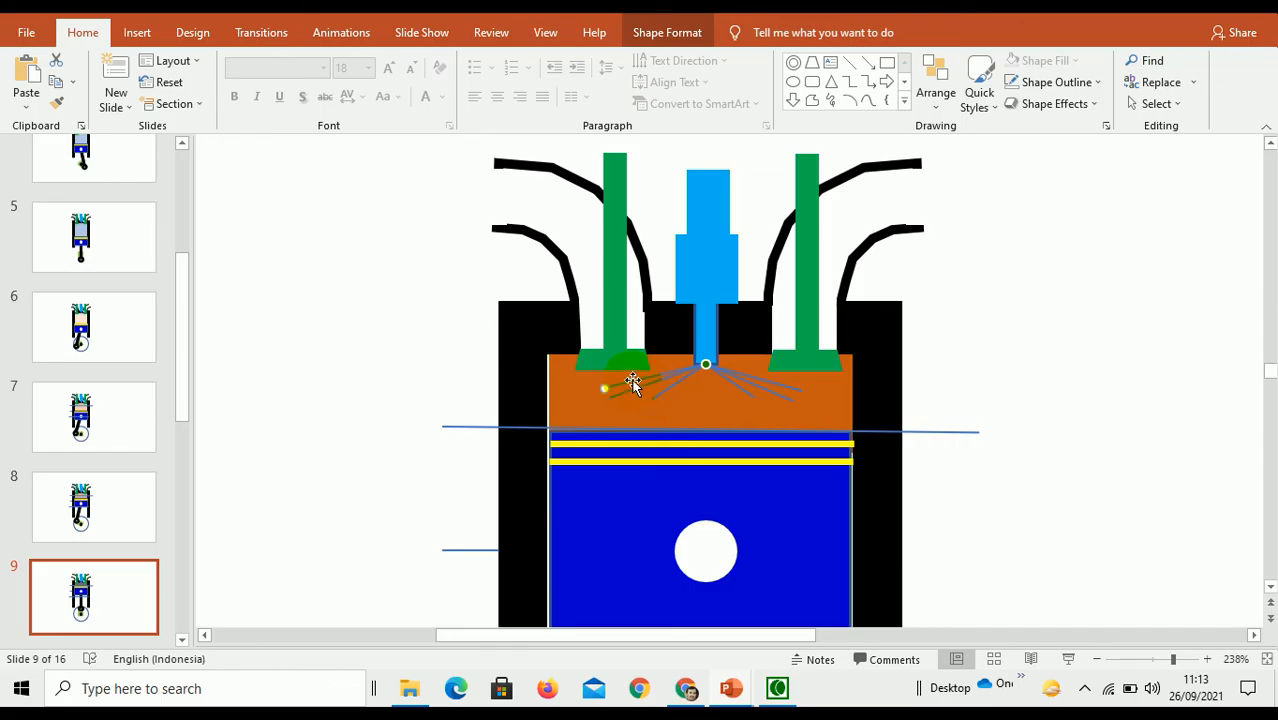
ctrl+click(659, 393)
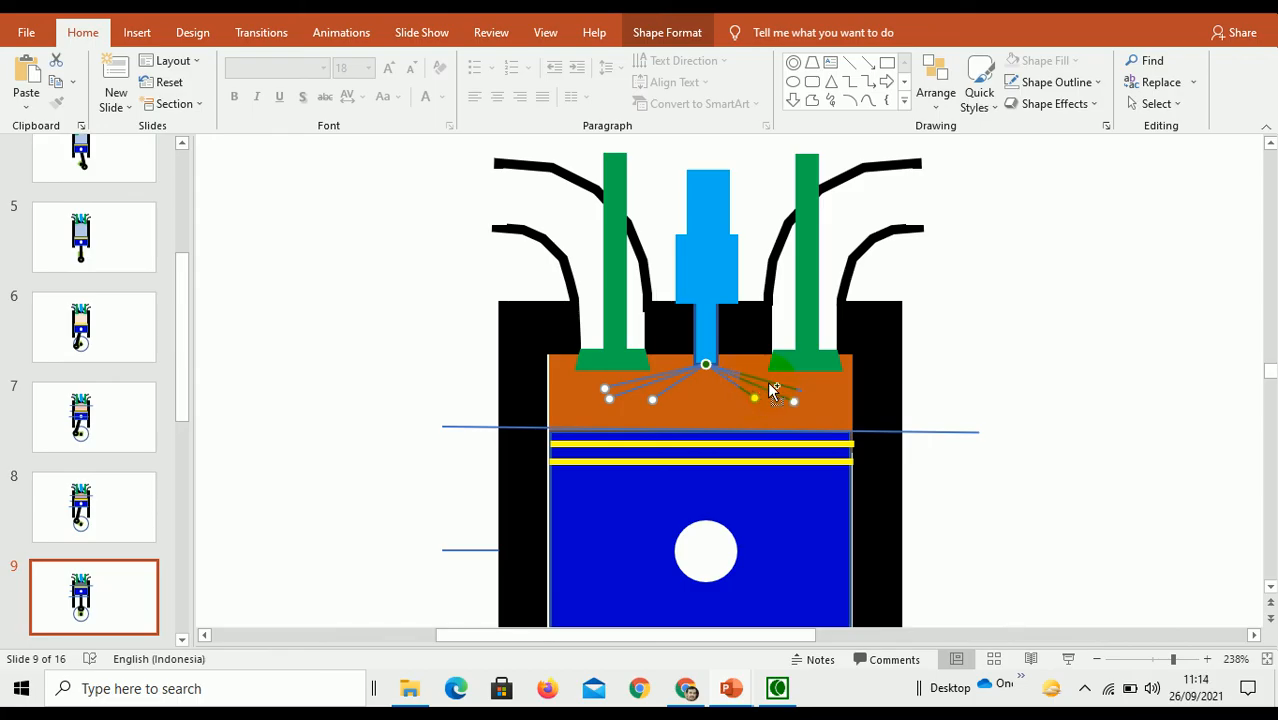
ctrl+click(770, 381)
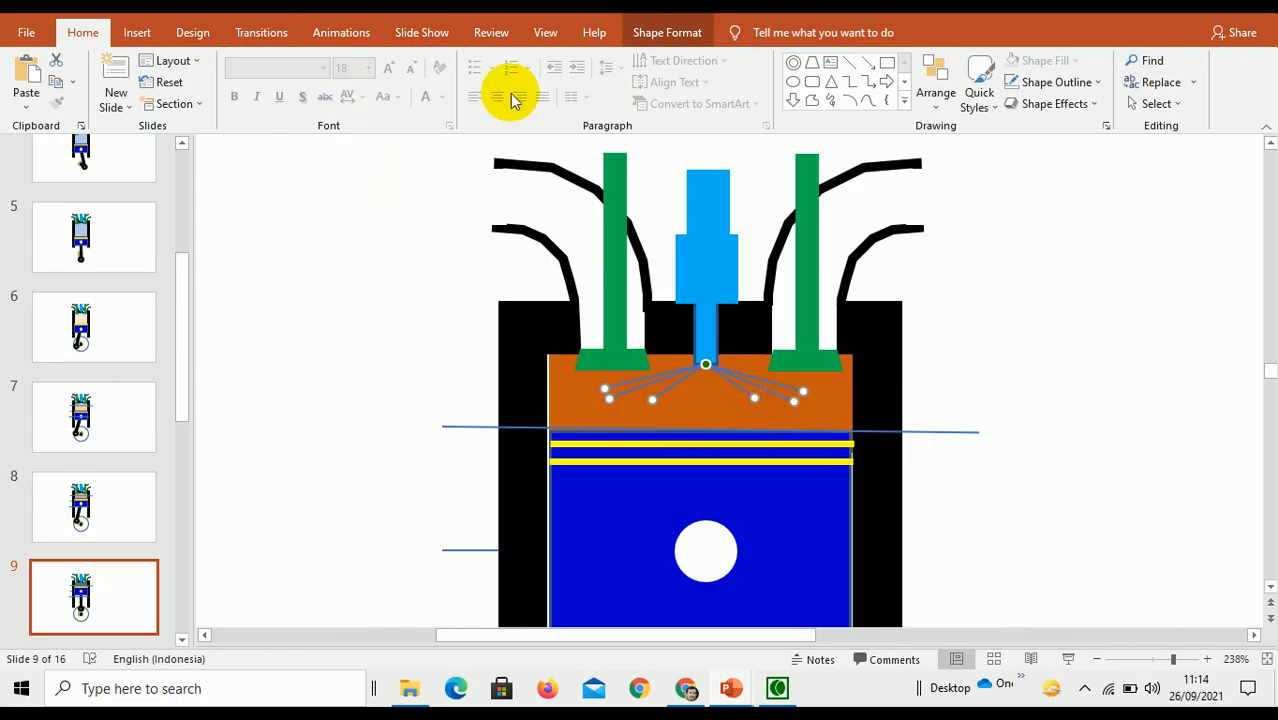
click(1095, 83)
click(1012, 124)
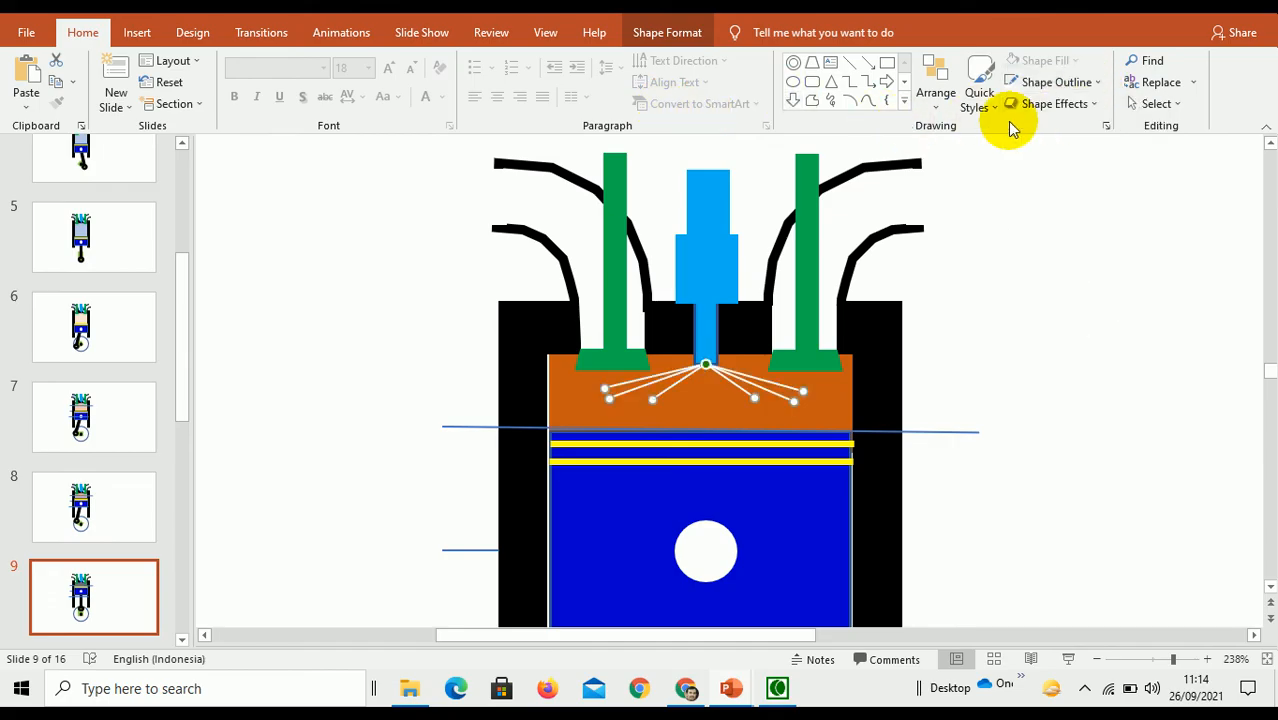
- Set the line weight of the selected fuel spray lines on slide 9 to 1 pt
click(1090, 82)
mouse_move(1067, 350)
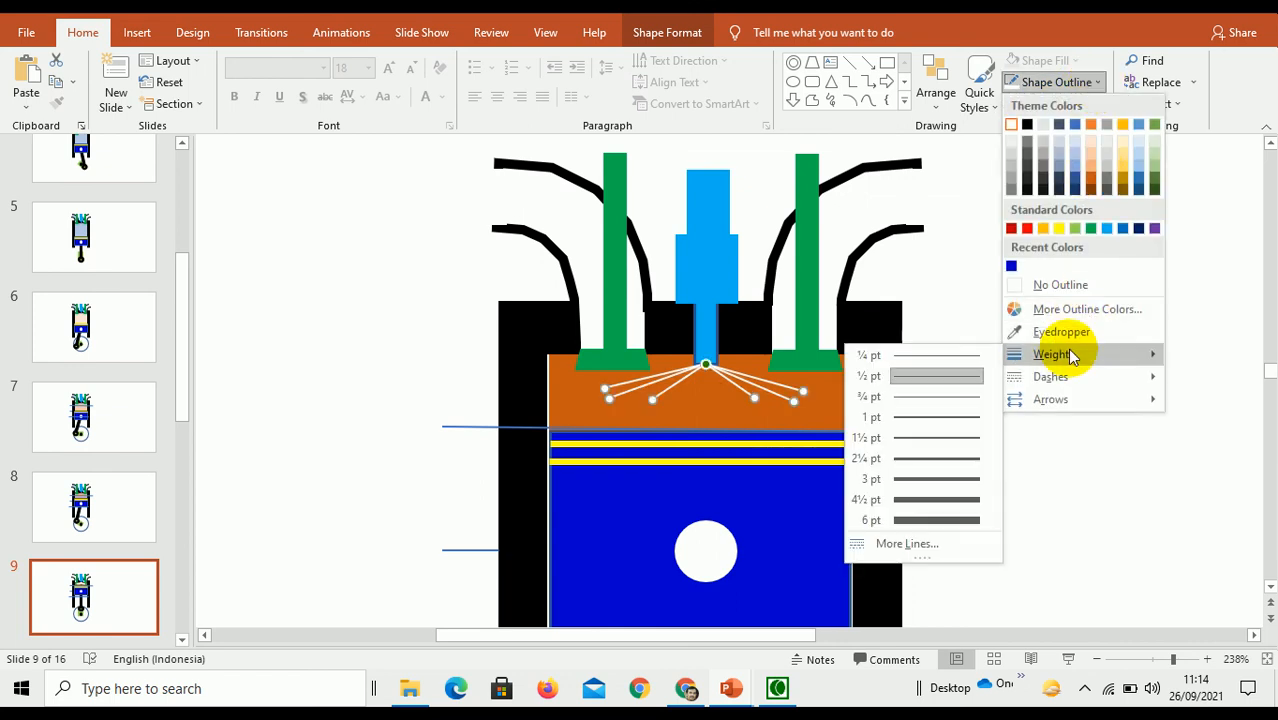
click(949, 415)
click(1070, 345)
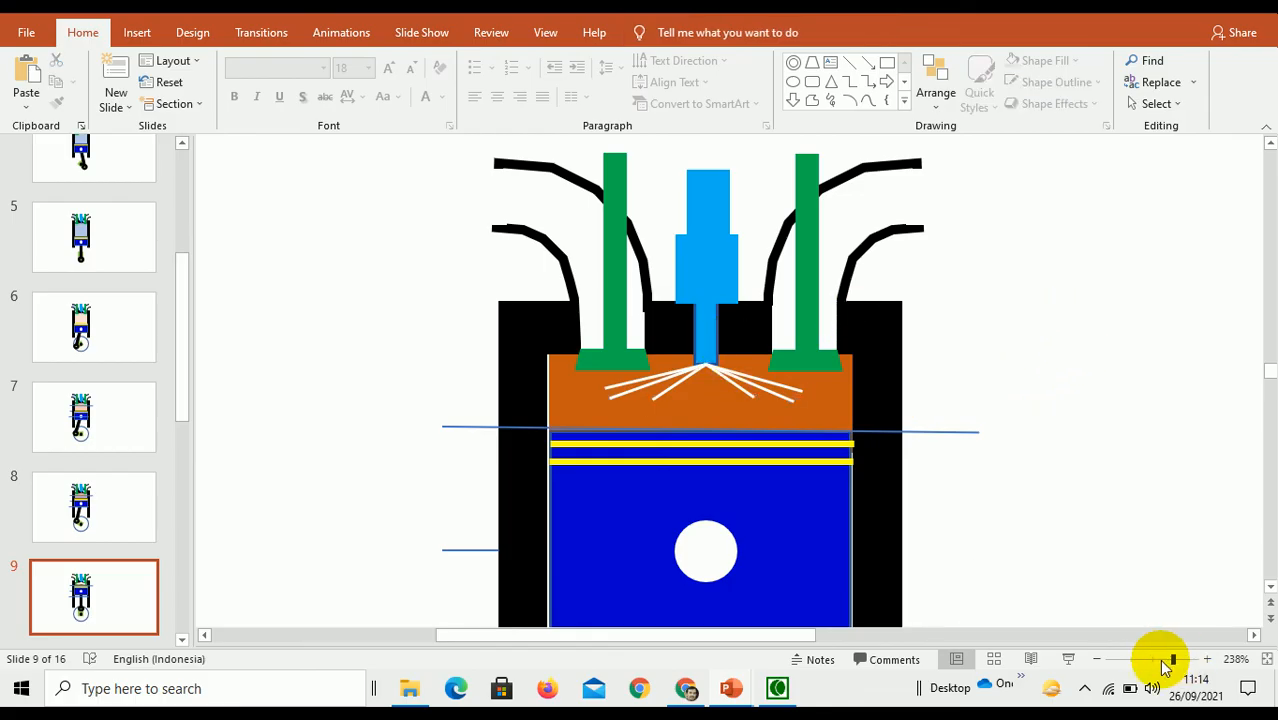
- Copy the dark-orange cylinder rectangle from slide 9 onto slide 10
drag(1164, 662, 1156, 664)
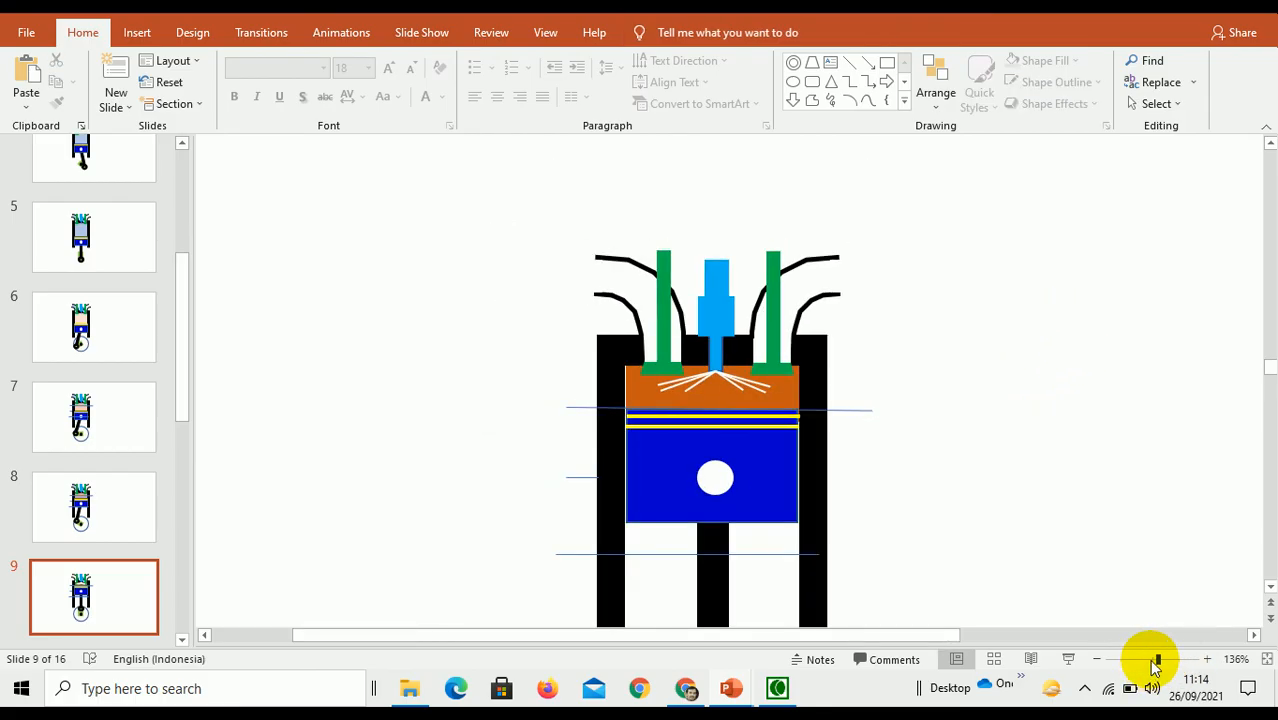
drag(185, 342, 203, 433)
drag(605, 440, 725, 408)
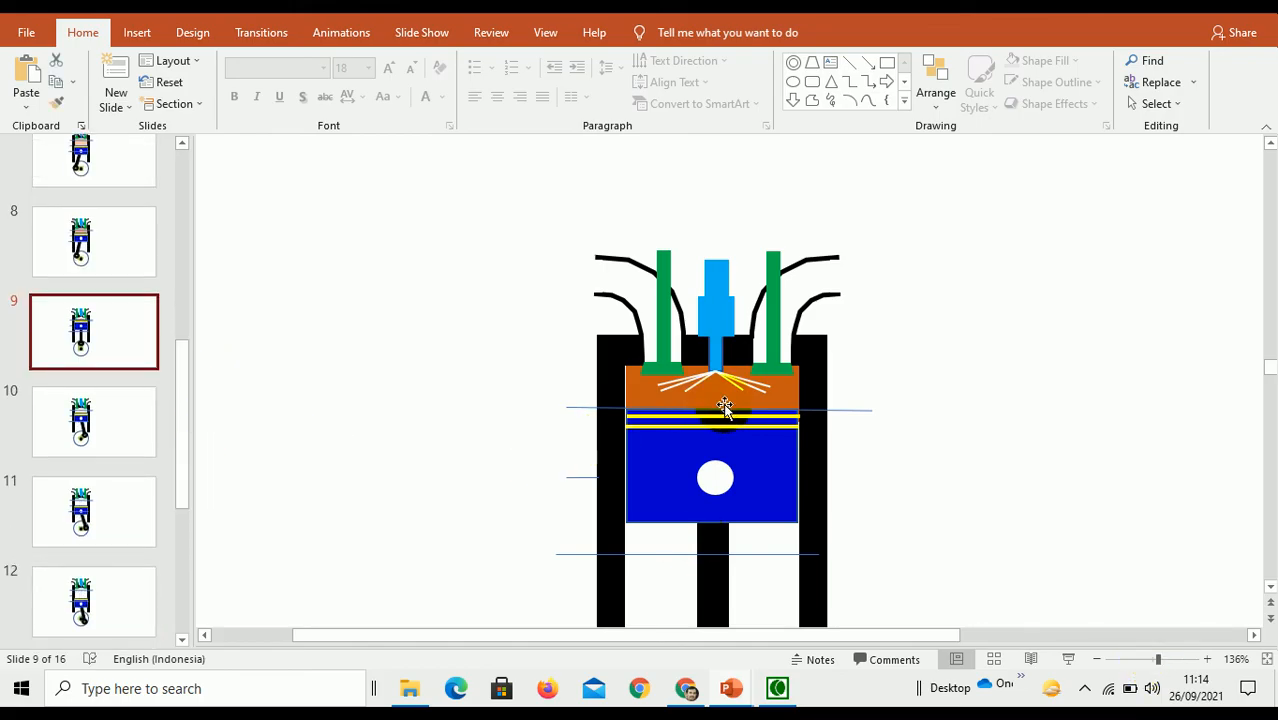
click(725, 400)
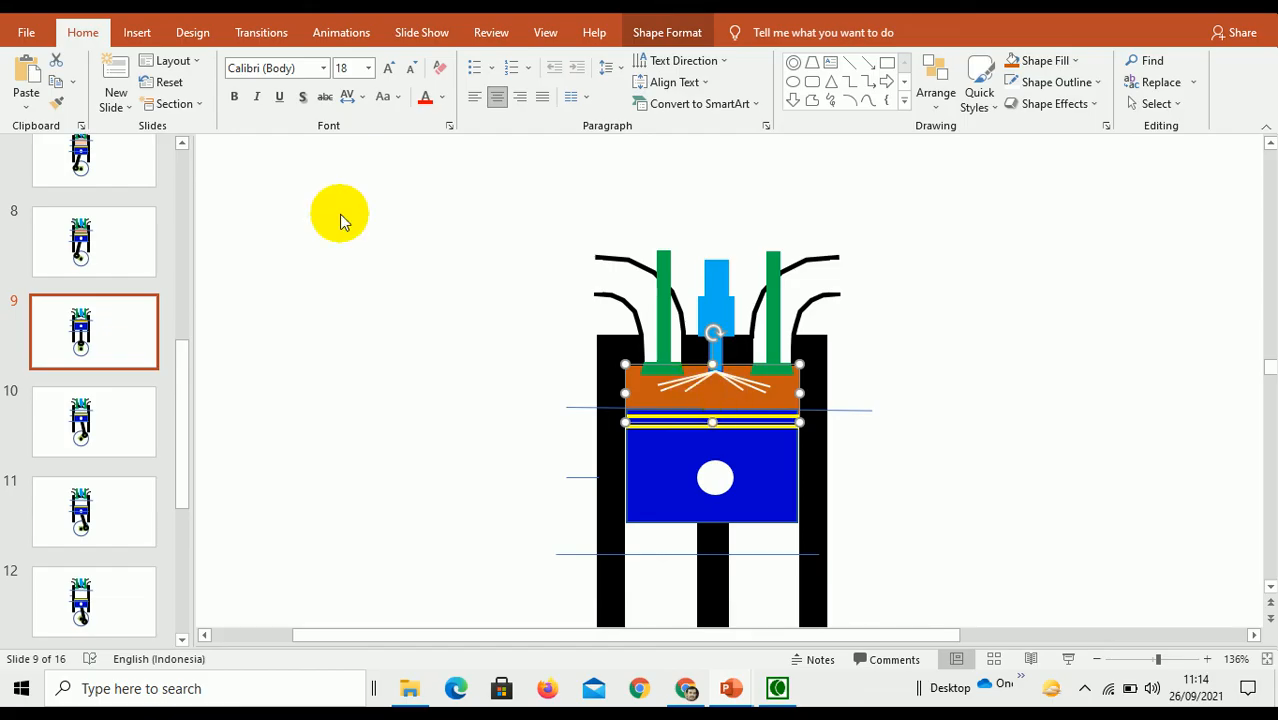
click(108, 430)
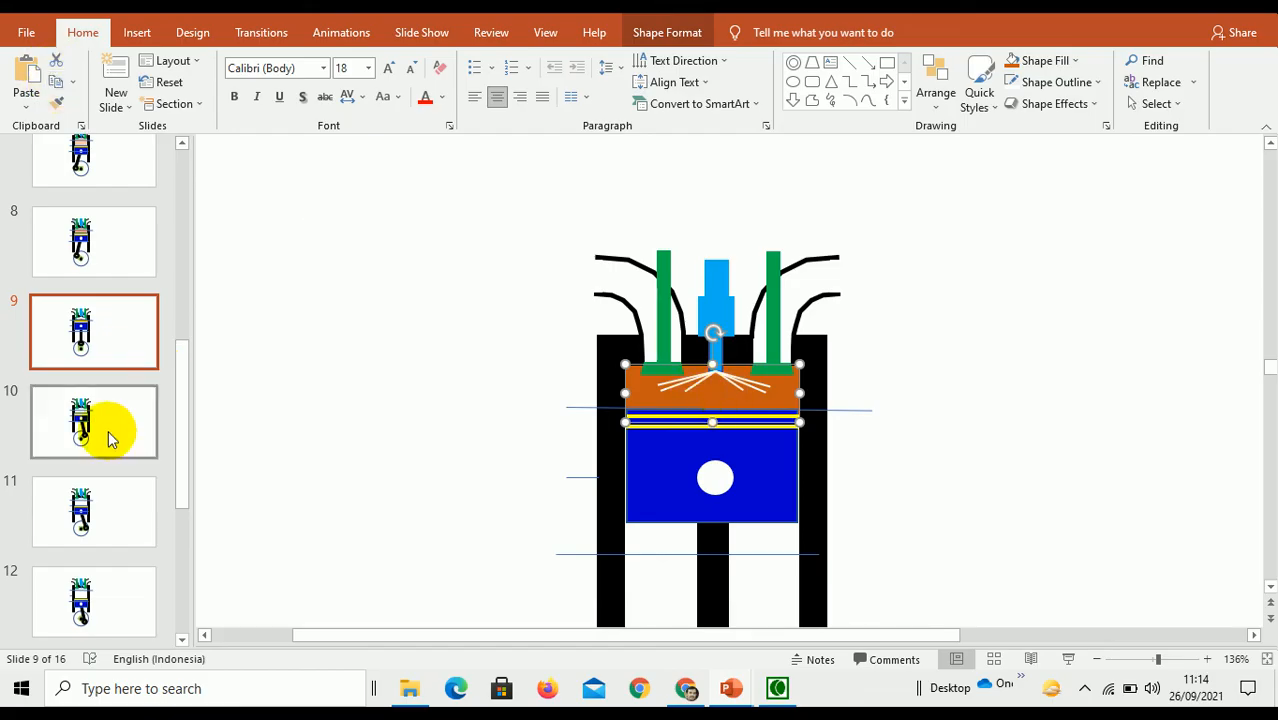
click(24, 82)
- Extend the pasted rectangle on slide 10 down behind the piston's top edge and fill it with standard red
drag(708, 426, 708, 450)
click(936, 90)
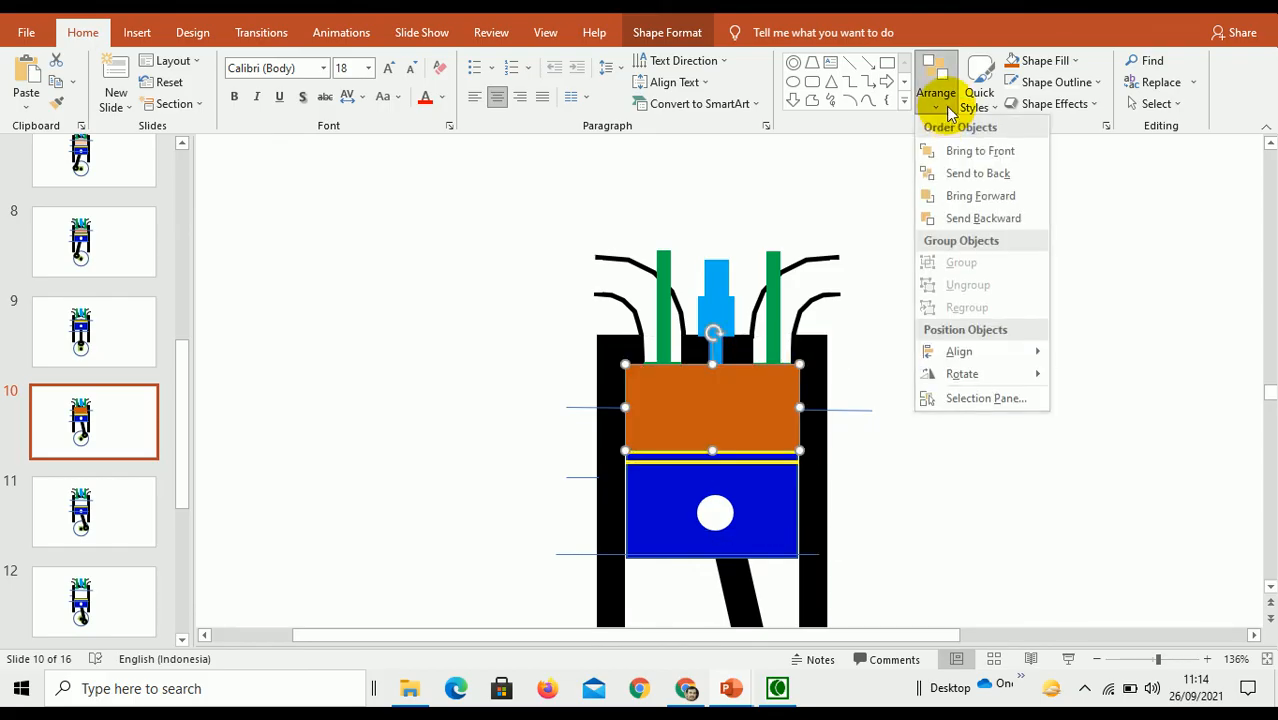
click(976, 172)
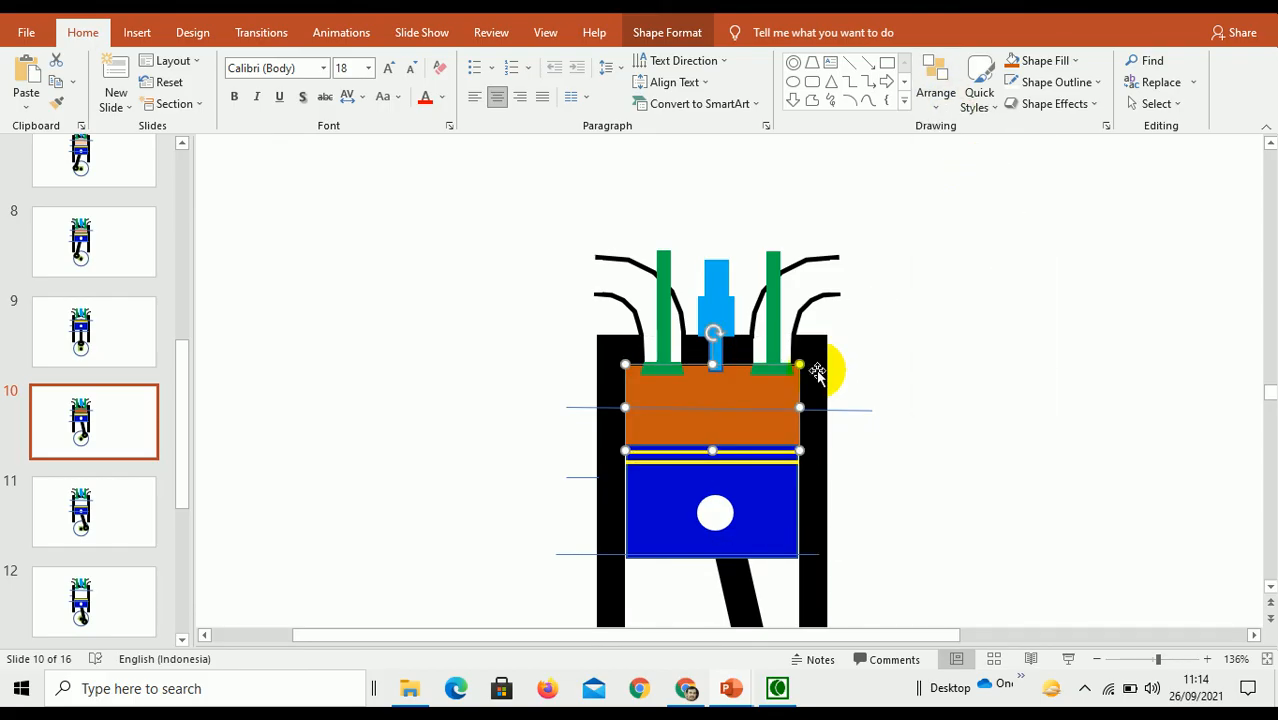
click(1076, 64)
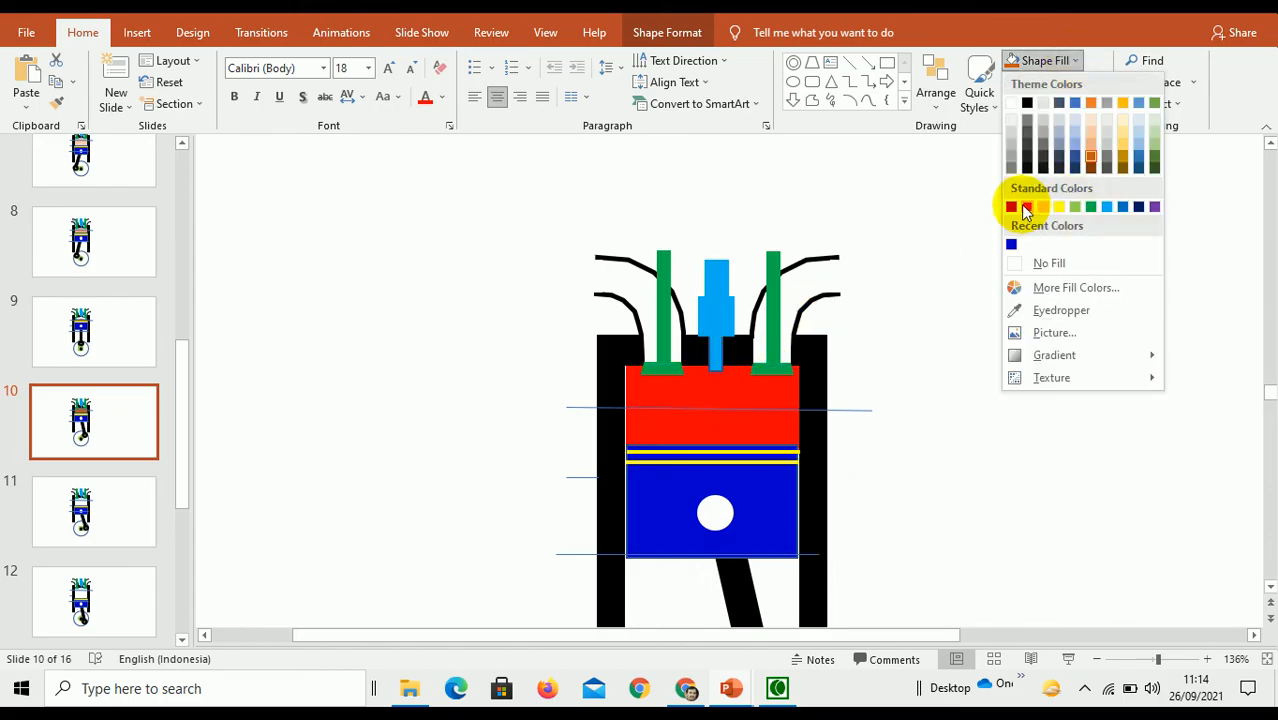
click(1025, 207)
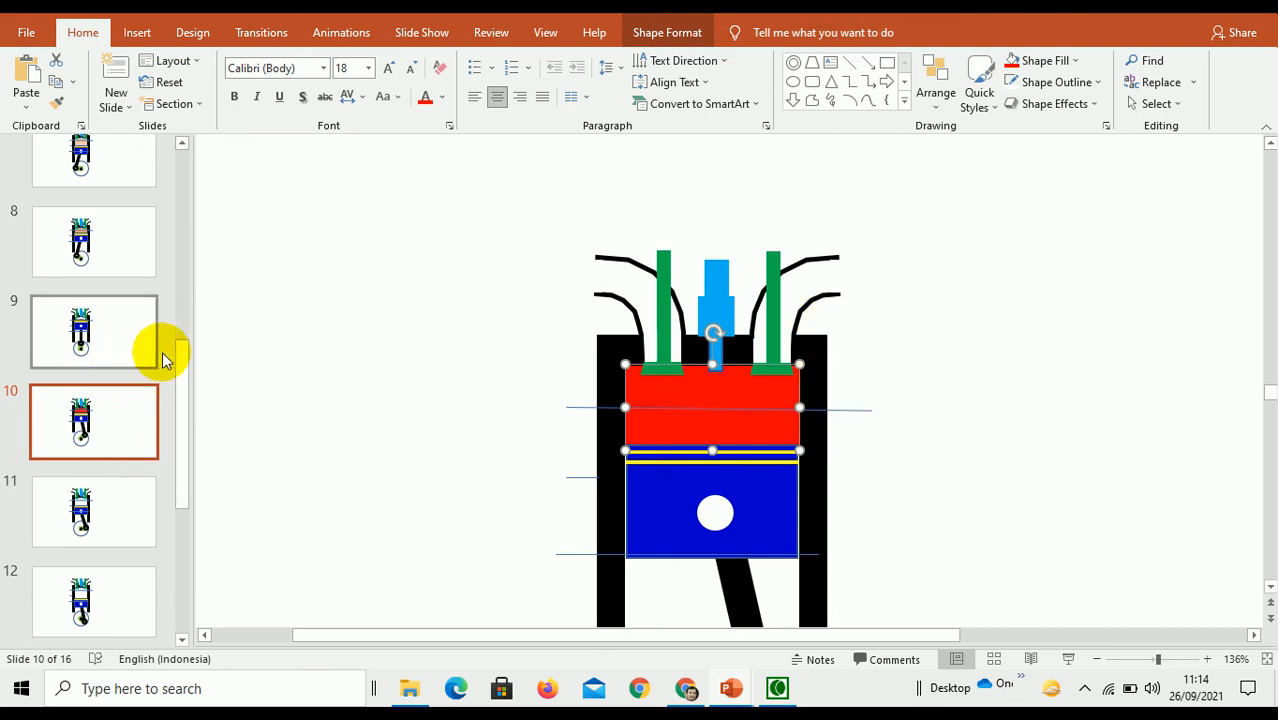
- Delete the three thin horizontal guide lines across the engine on slide 10
click(855, 411)
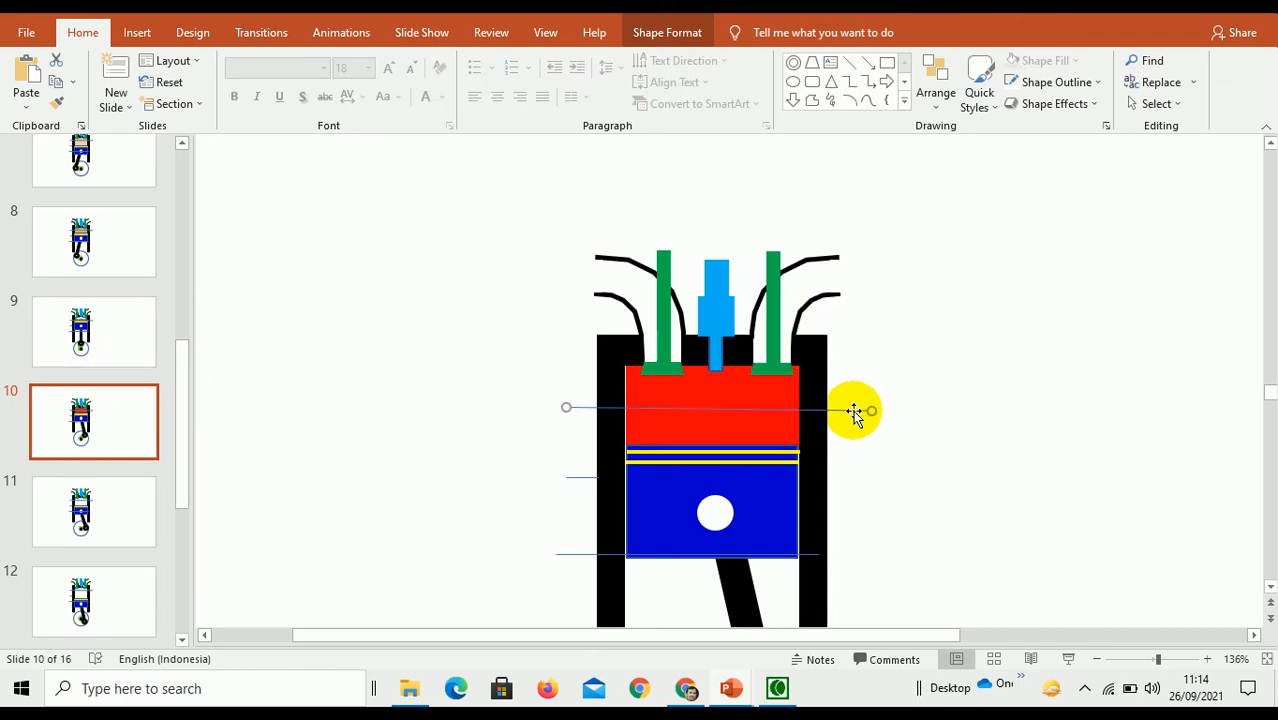
key(Delete)
click(571, 479)
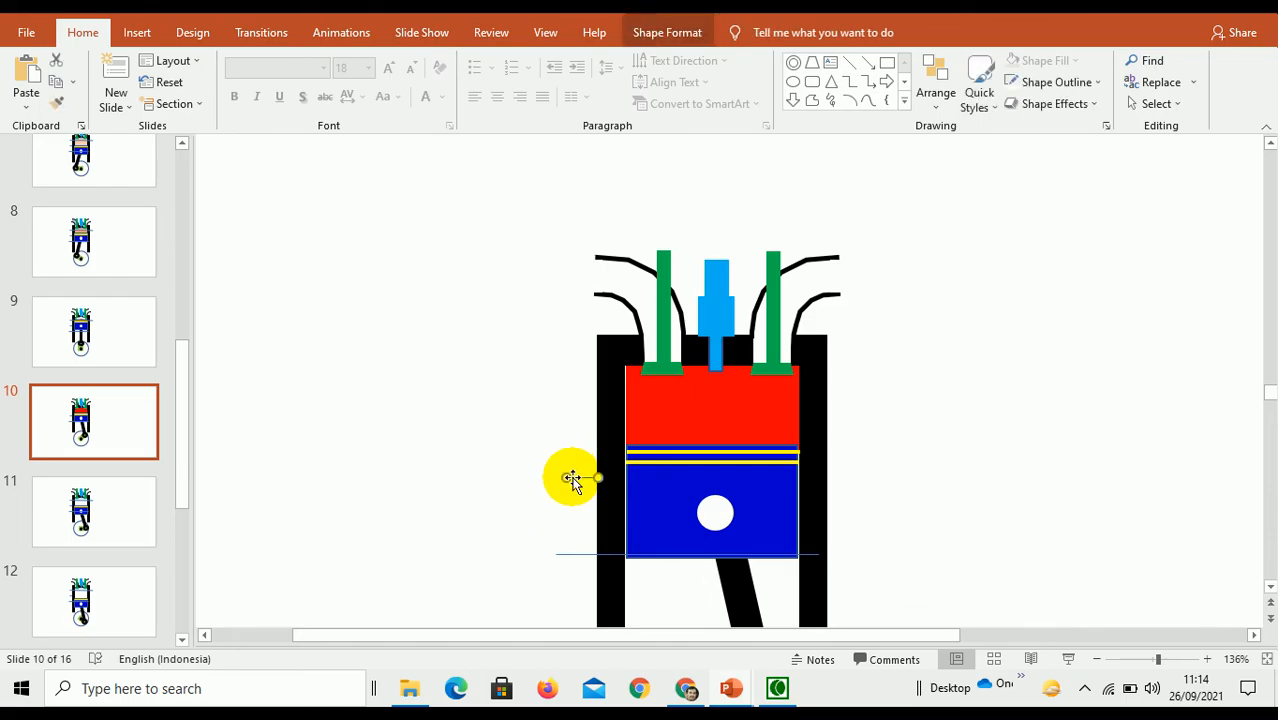
key(Delete)
key(Delete)
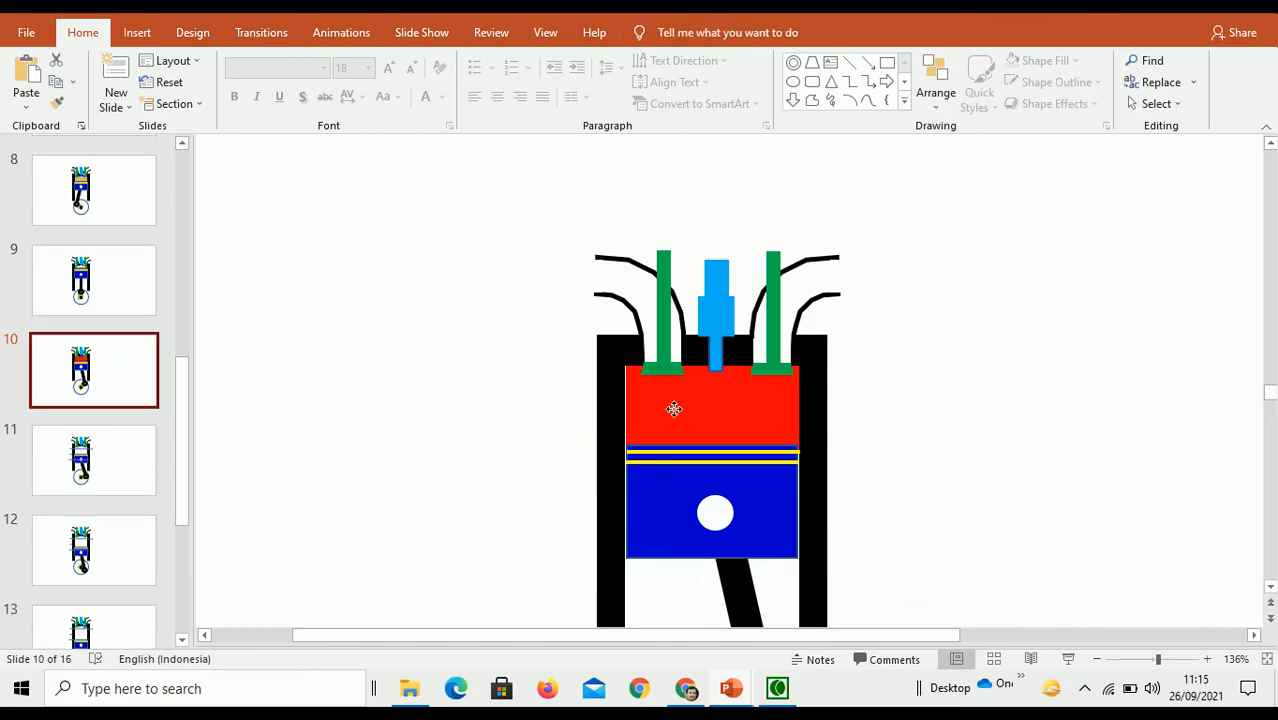
- Copy the red cylinder rectangle from slide 10 onto slide 11
click(673, 408)
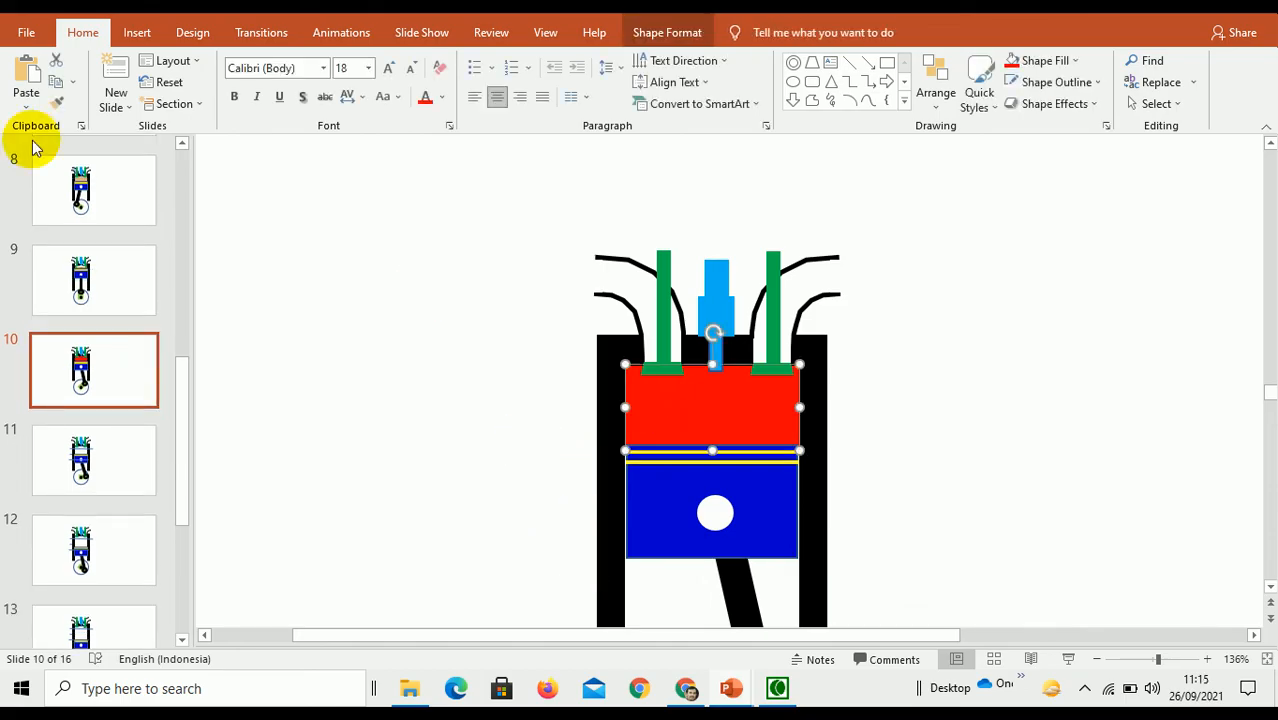
click(122, 440)
click(25, 75)
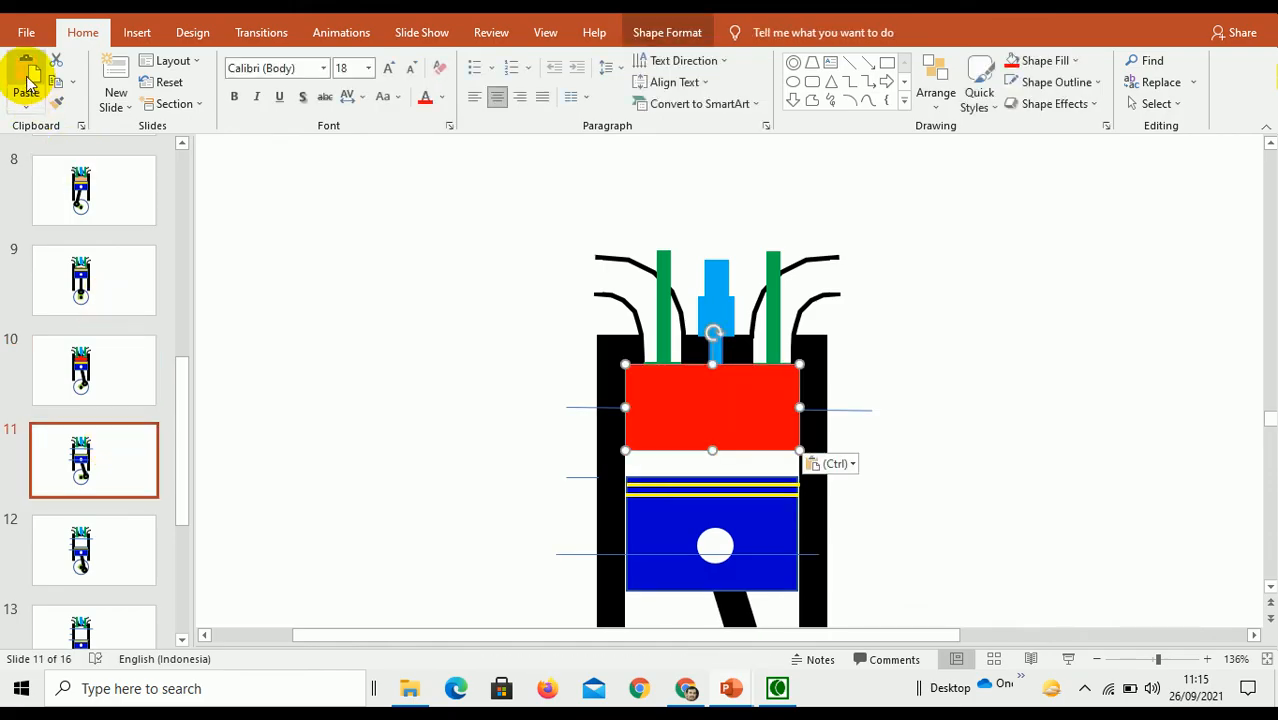
- Extend the red rectangle on slide 11 down past the piston's top edge and send it to the back
drag(712, 450, 712, 486)
click(936, 92)
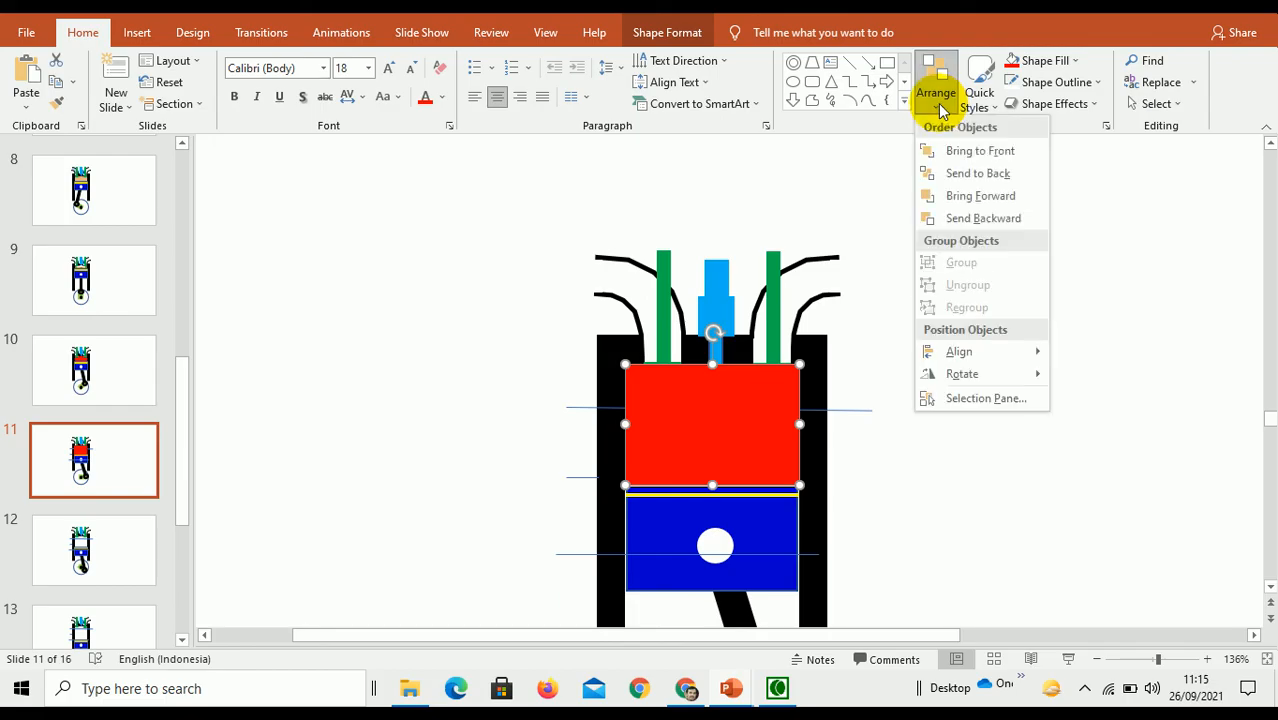
click(976, 171)
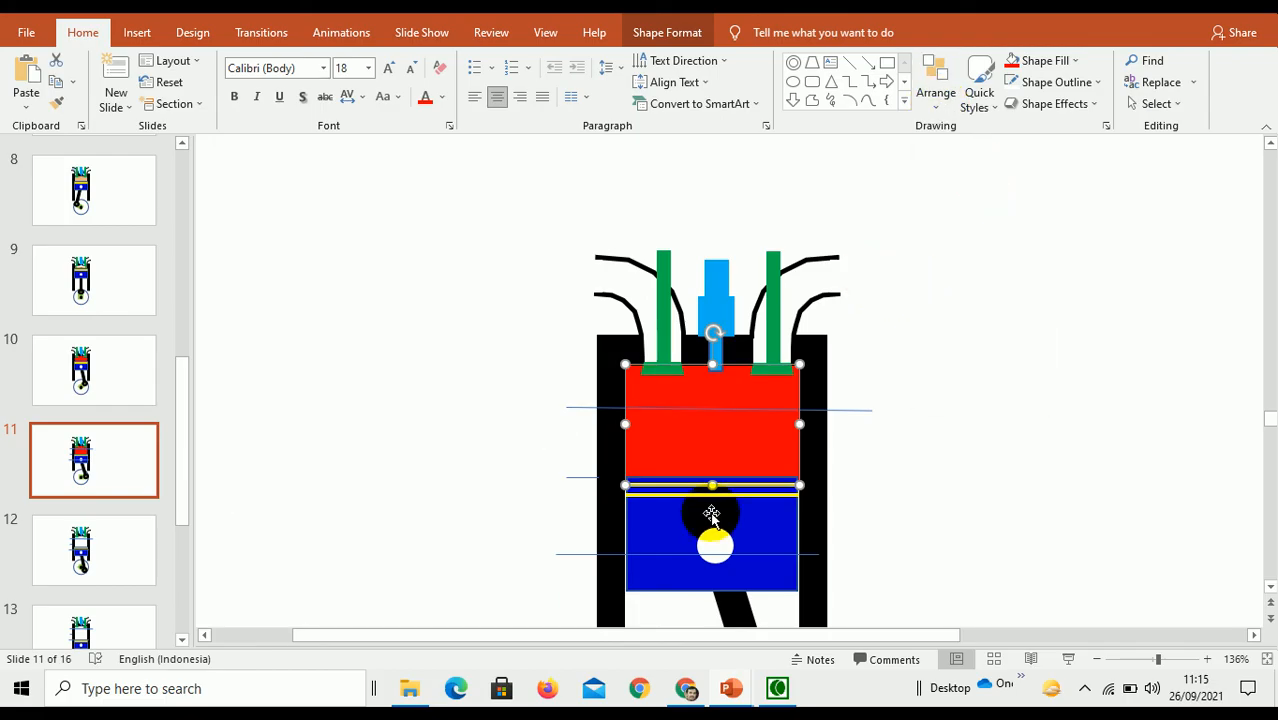
scroll(1262, 586, down, 2)
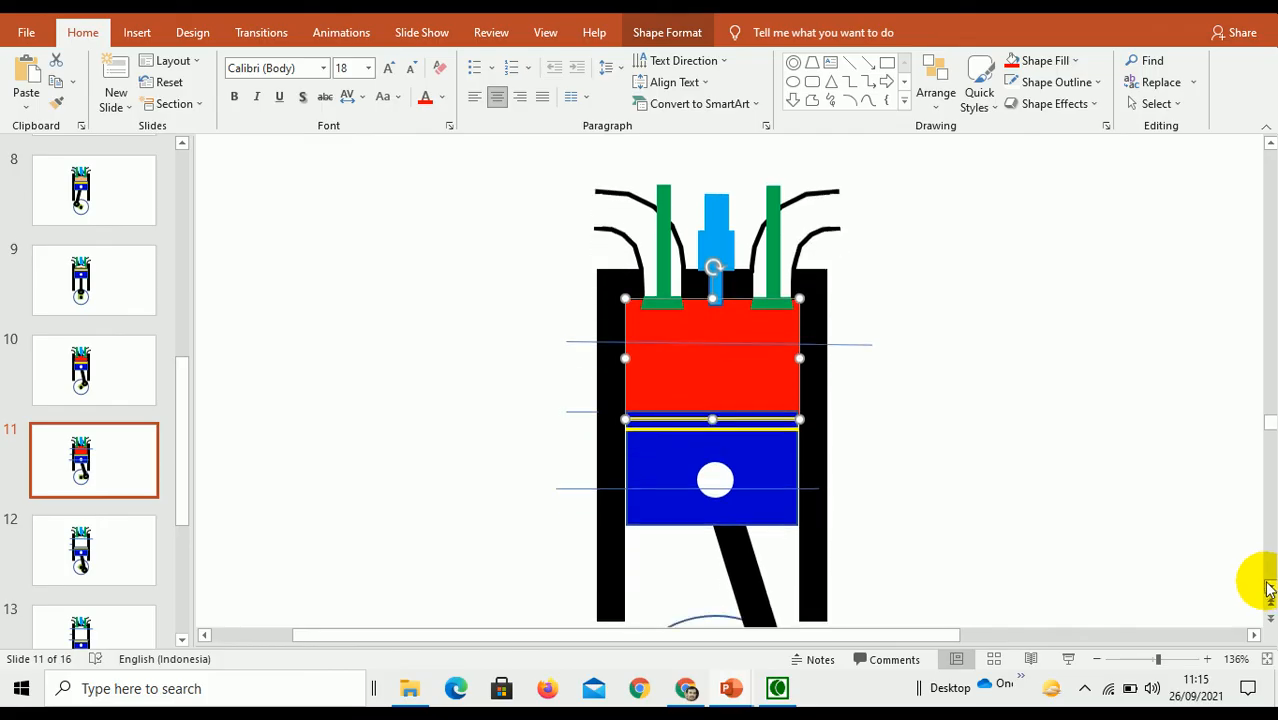
- Fill the cylinder rectangle on slide 11 with a lighter coral red and compare it with slide 10
click(1077, 64)
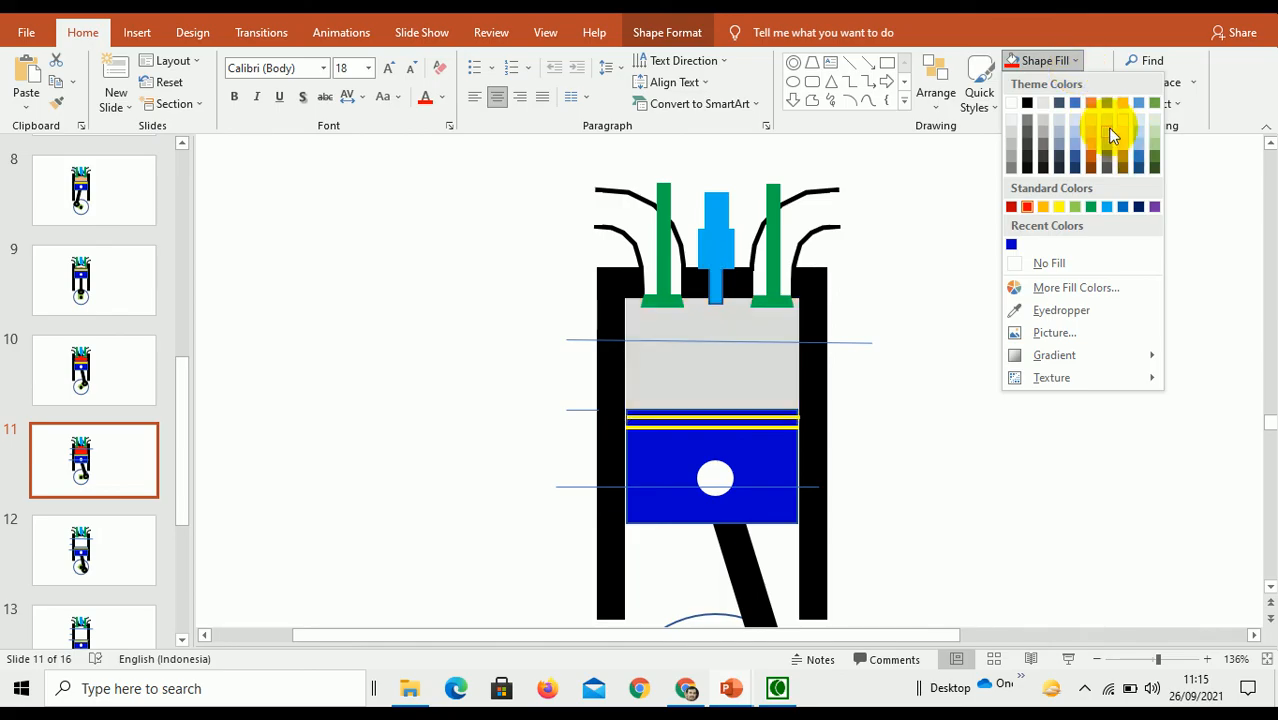
click(1064, 290)
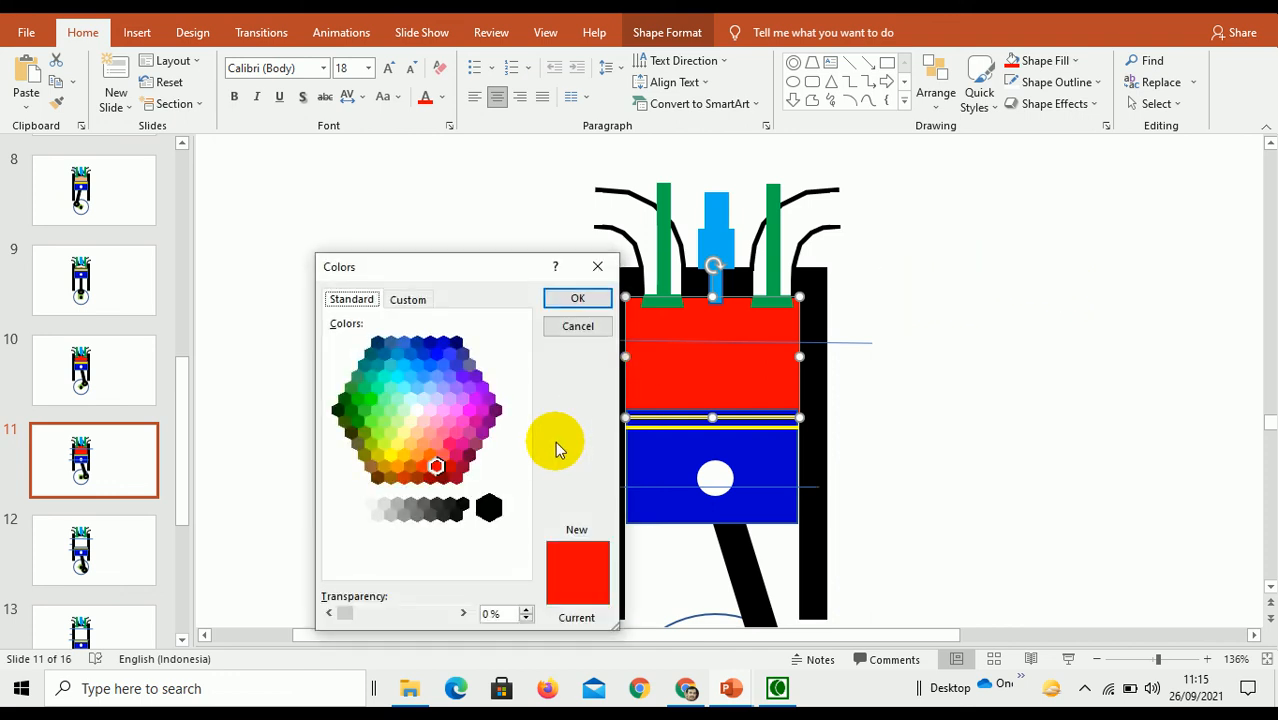
click(443, 456)
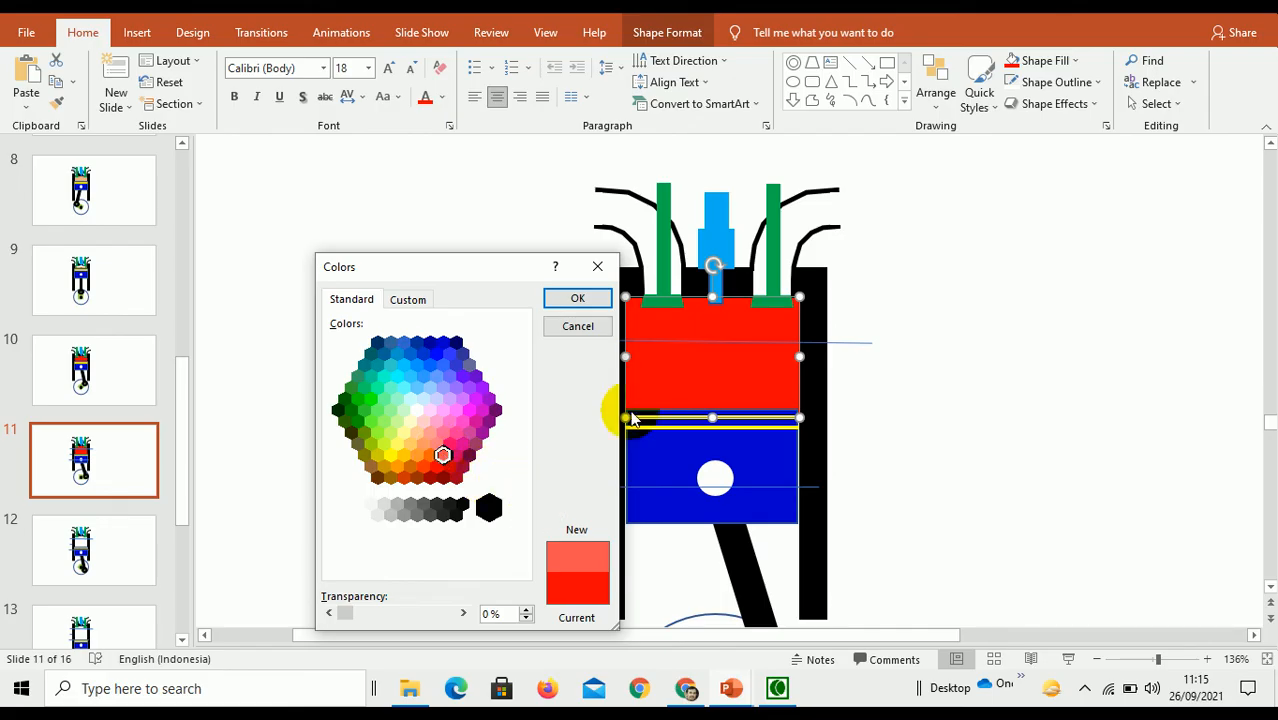
click(592, 297)
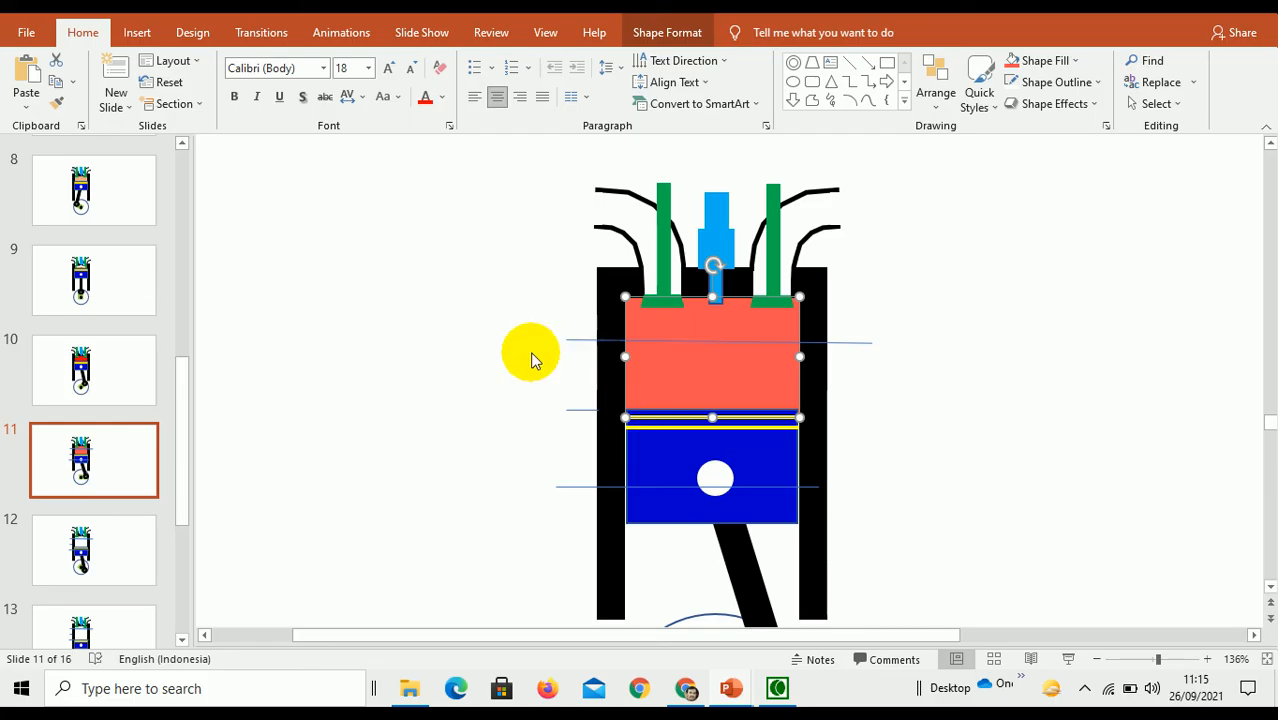
click(116, 385)
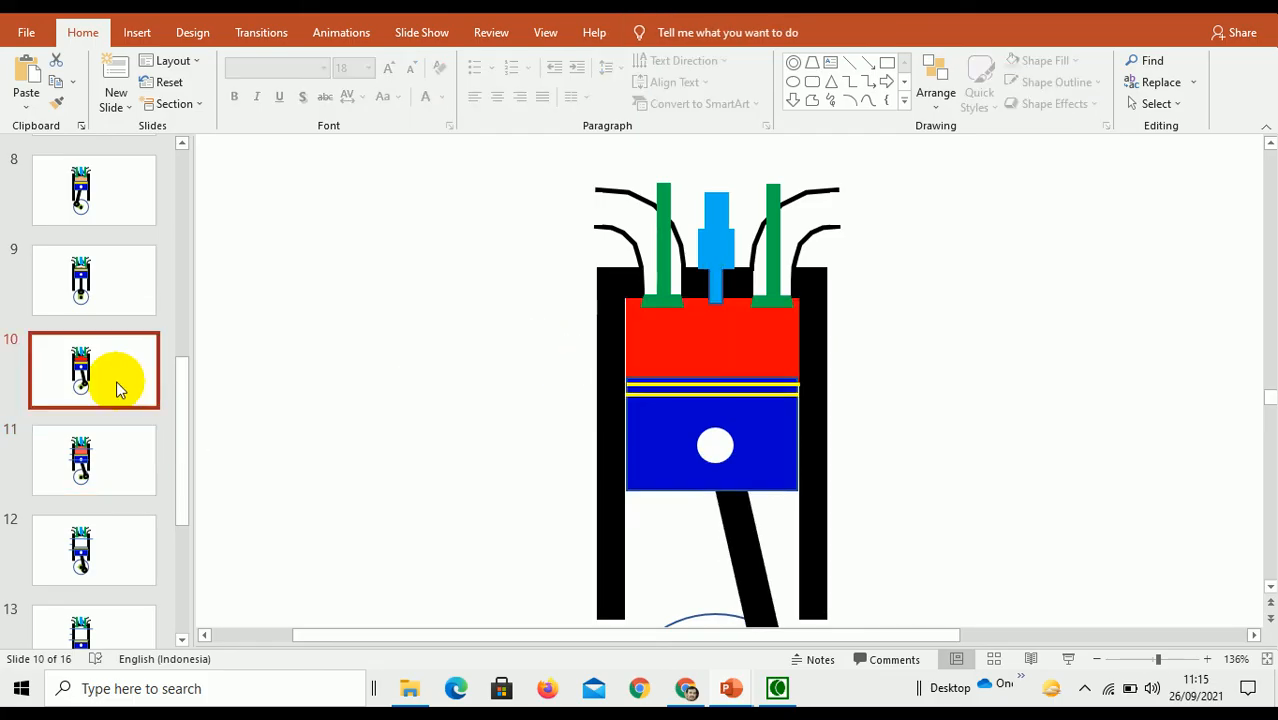
click(102, 446)
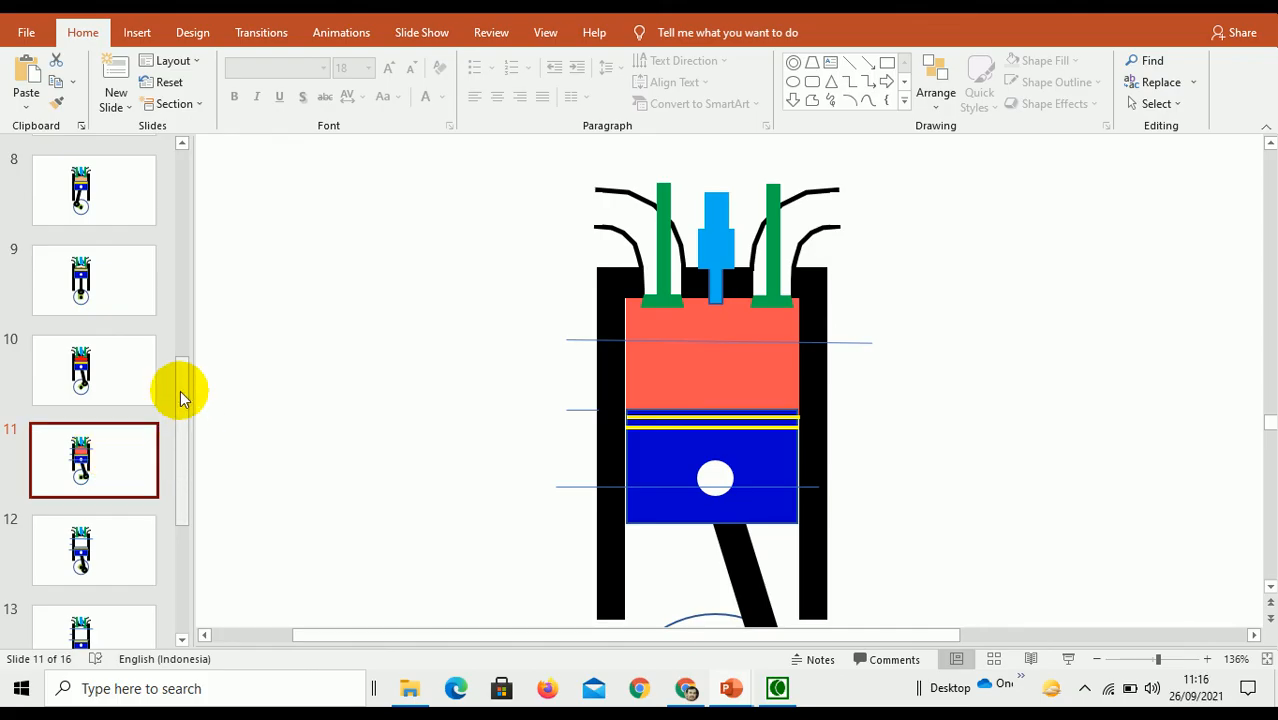
- Copy the coral-red cylinder rectangle from slide 11 onto slide 12 and extend it down past the piston's top edge
drag(180, 390, 178, 438)
click(718, 391)
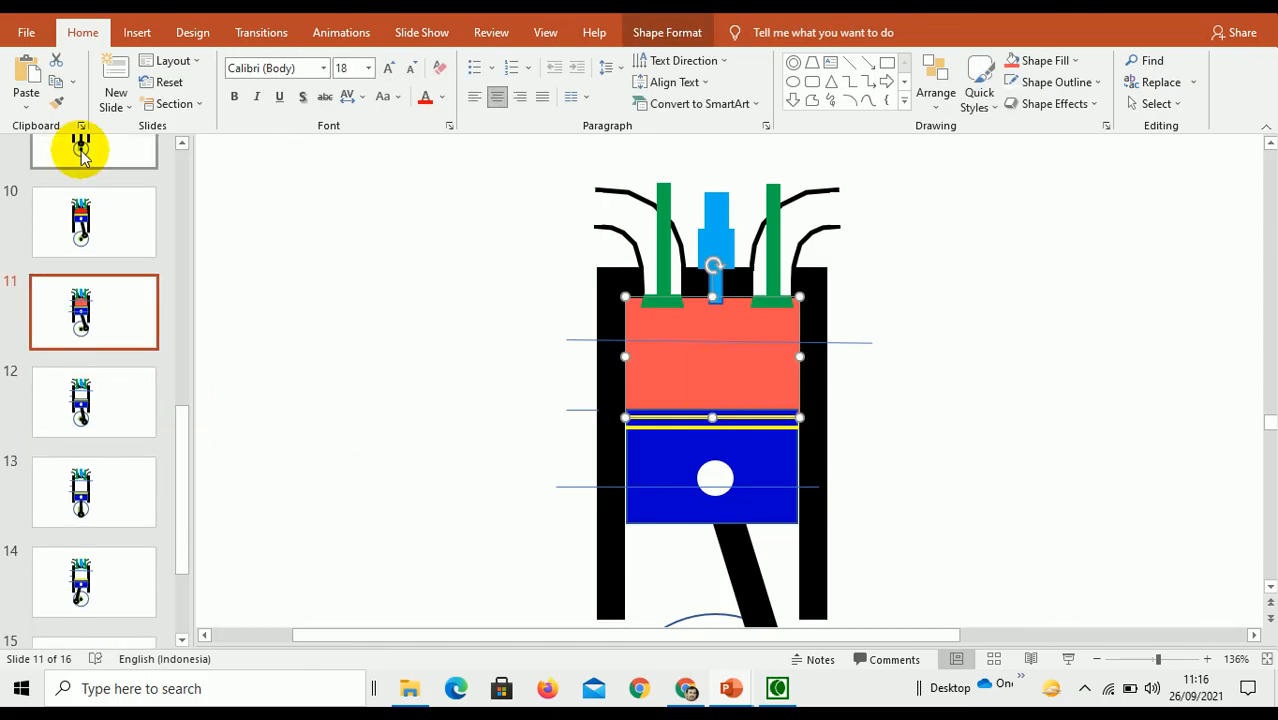
click(56, 82)
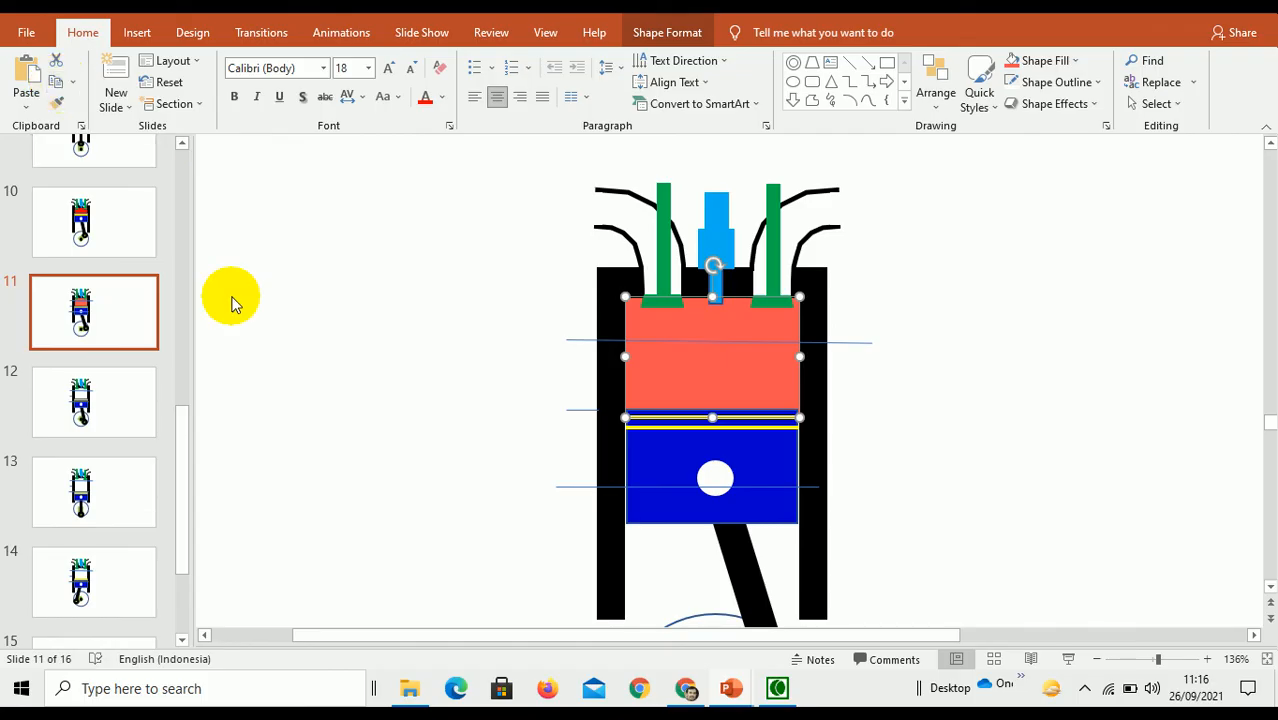
click(108, 400)
click(26, 78)
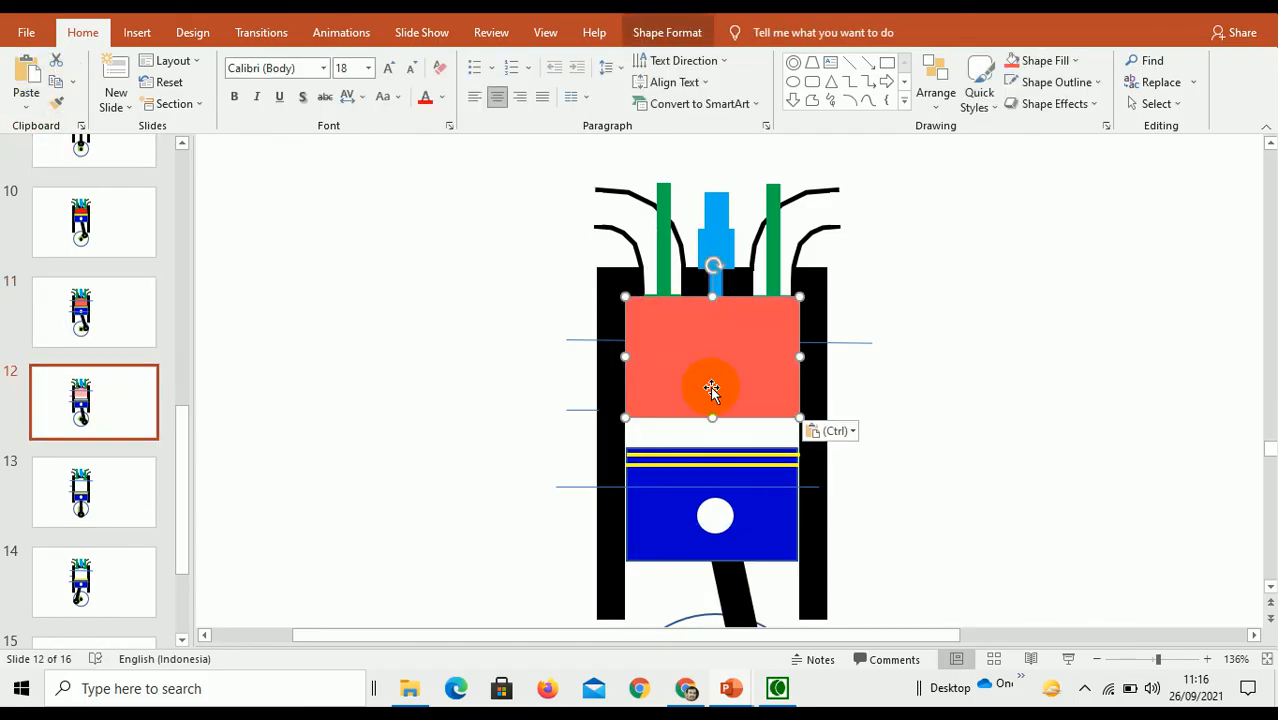
drag(710, 422, 709, 452)
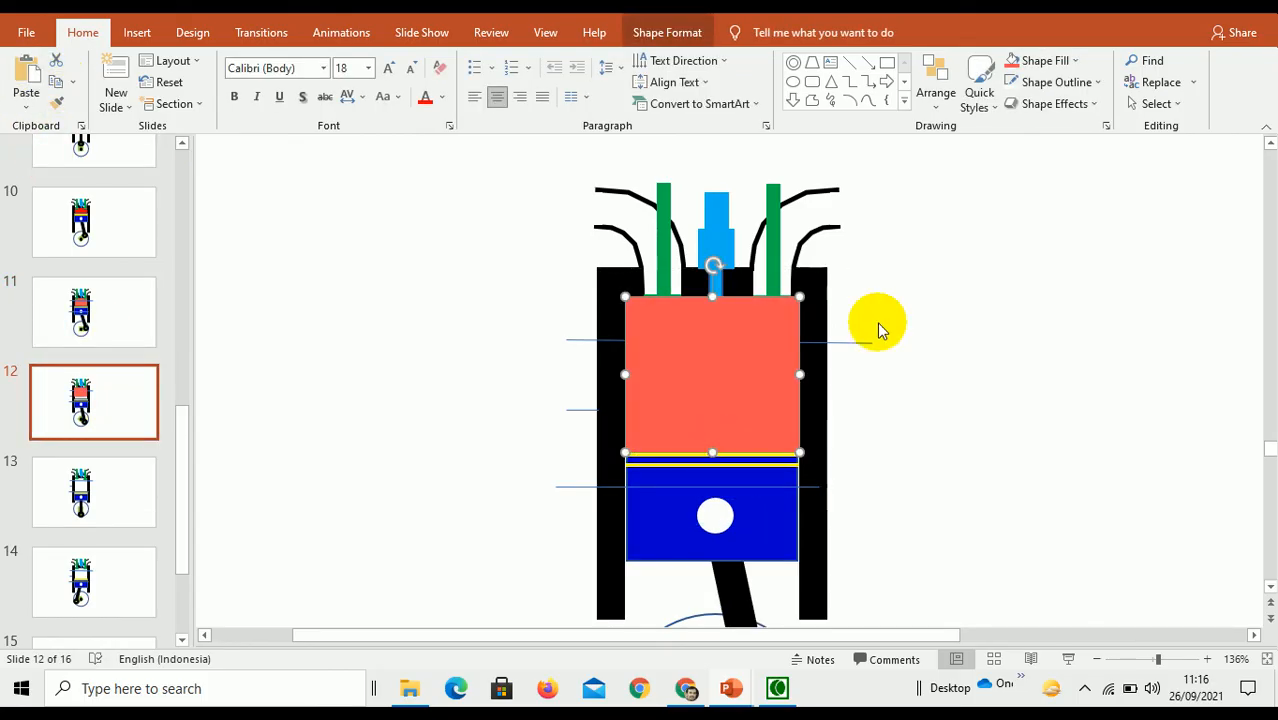
- Fill the cylinder rectangle on slide 12 with a dark plum colour and compare it with slide 11
click(1078, 64)
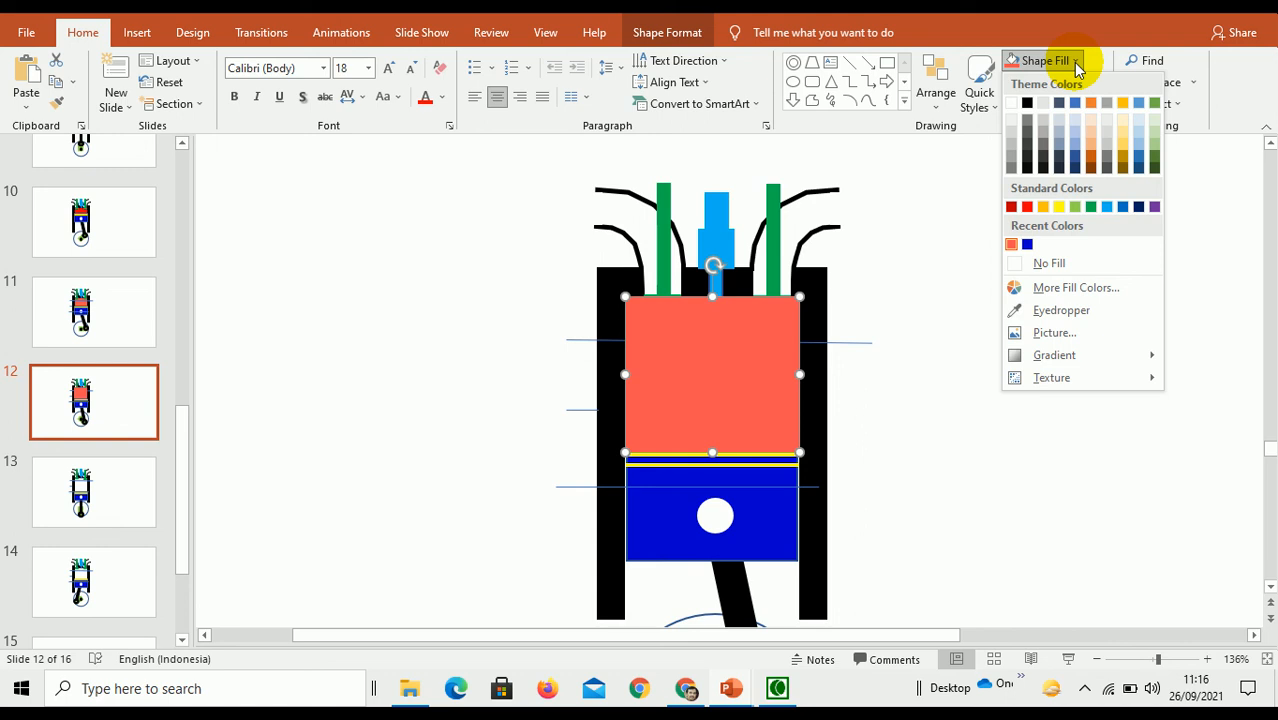
click(1044, 287)
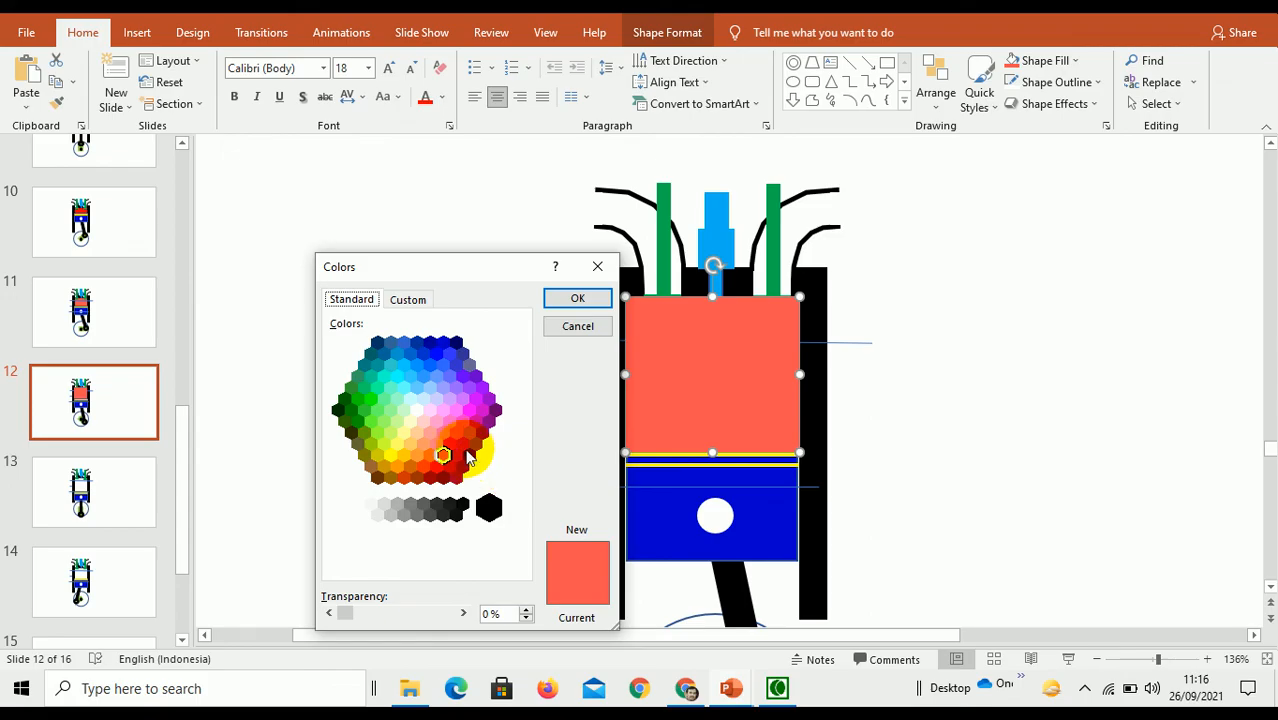
click(456, 456)
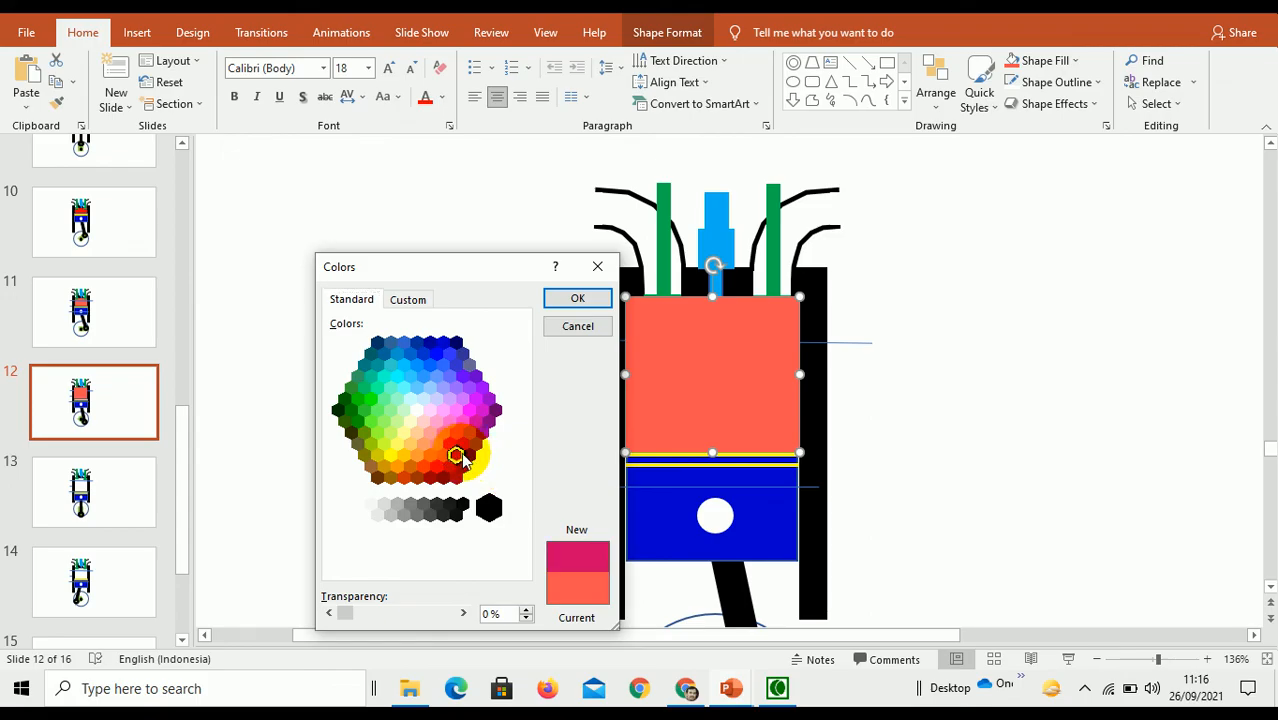
click(477, 446)
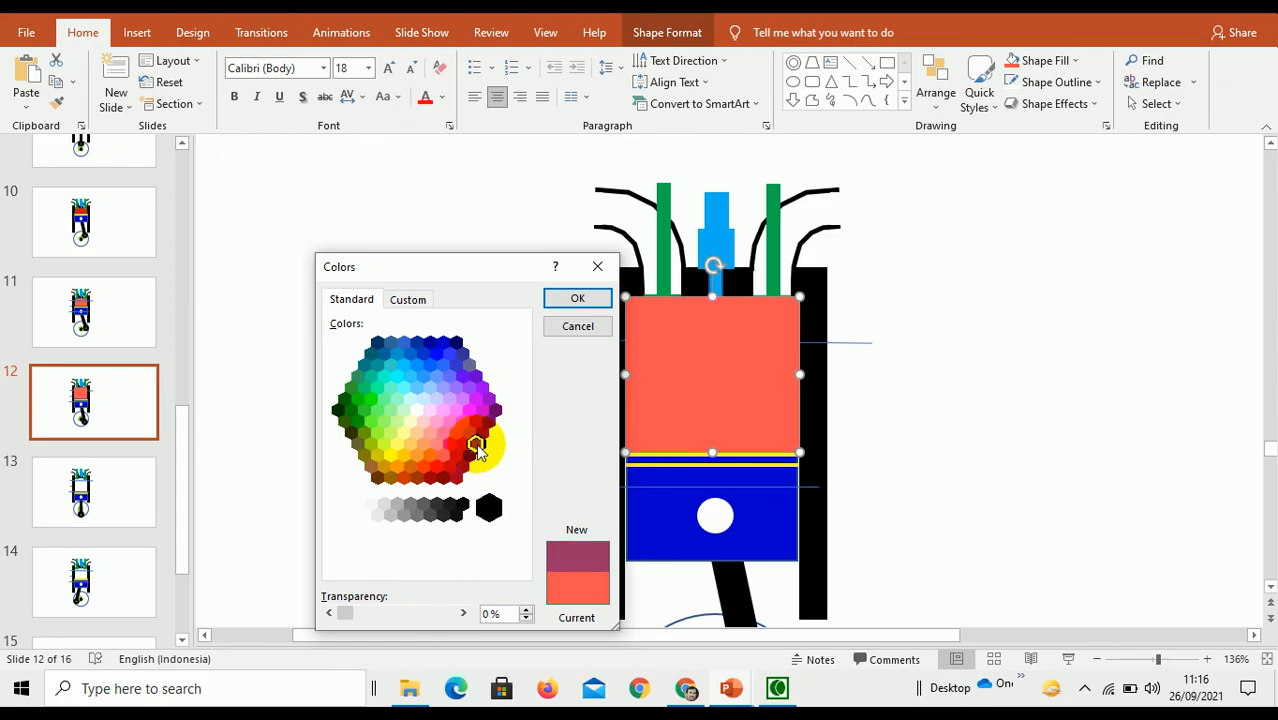
click(577, 298)
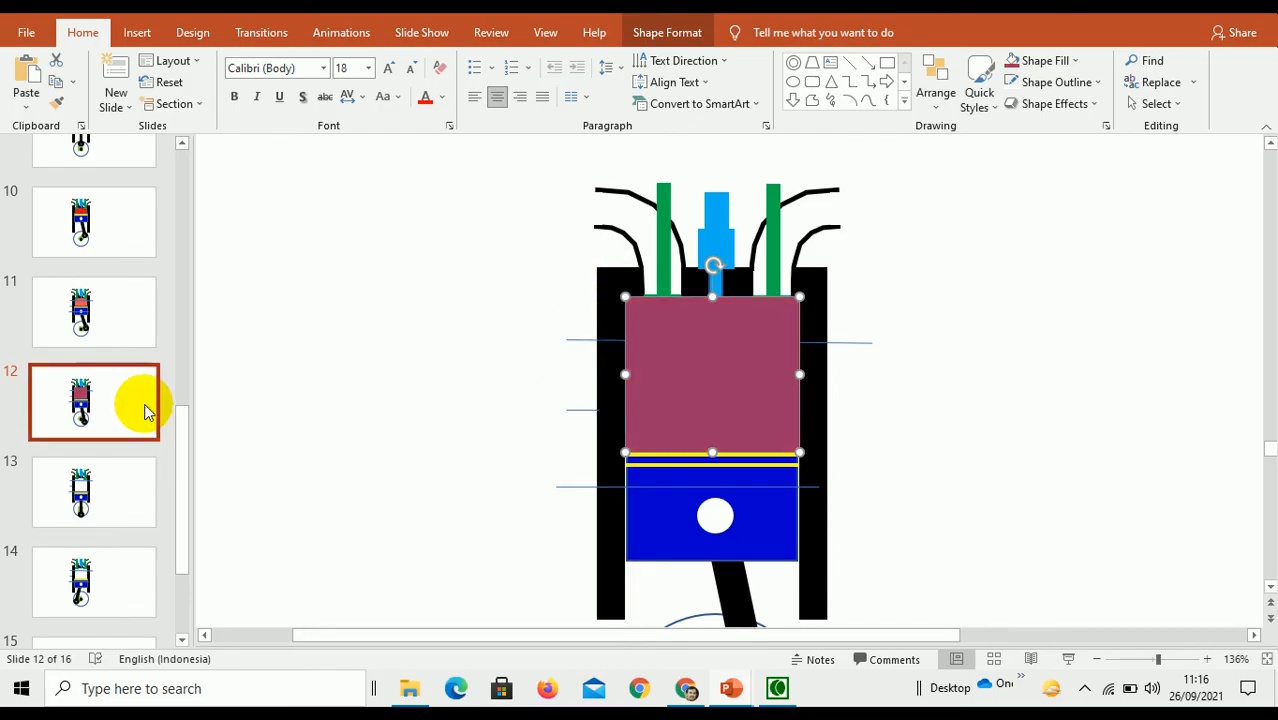
click(113, 342)
click(103, 385)
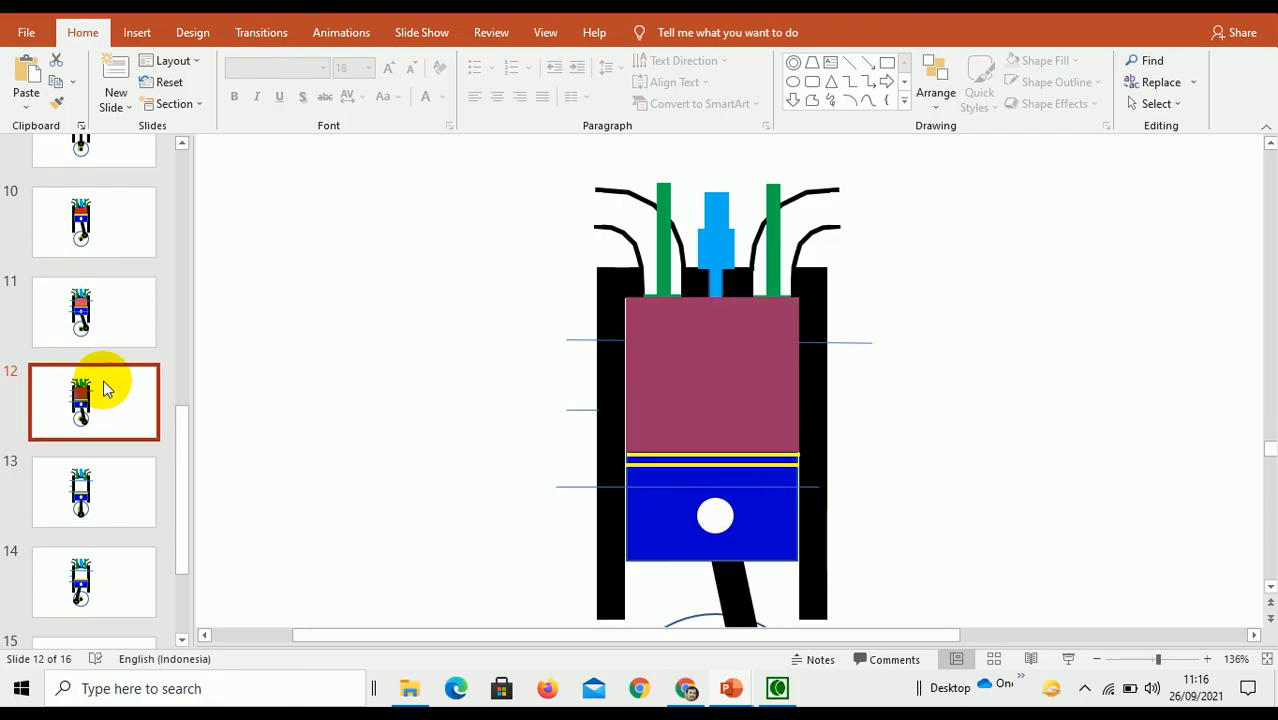
- Change the slide 12 cylinder rectangle's fill to pink and compare it with slide 11
click(672, 382)
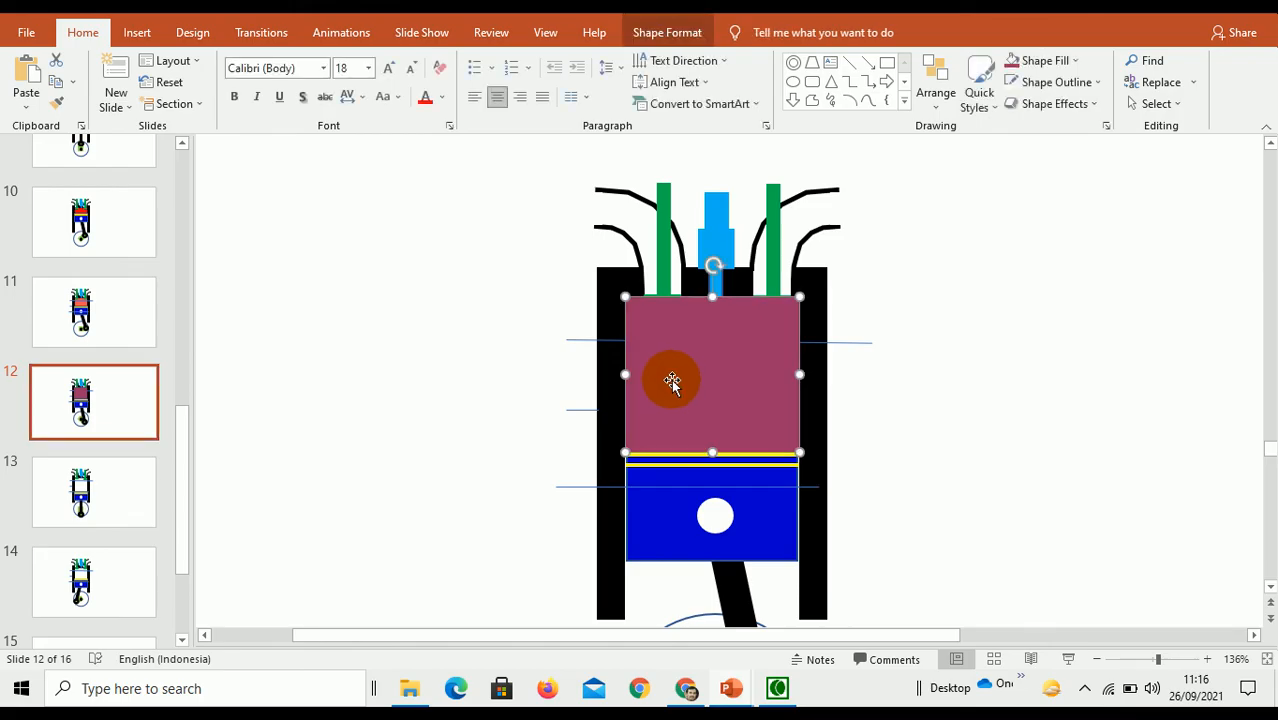
click(1068, 62)
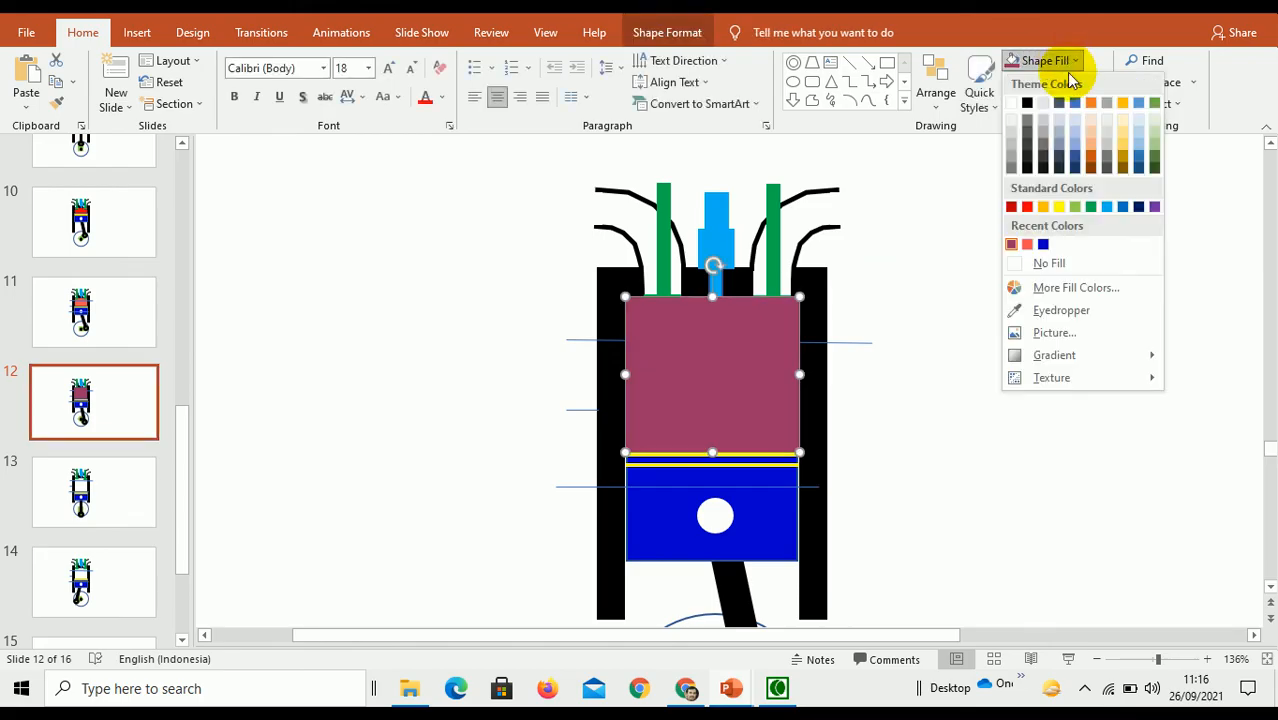
click(1056, 292)
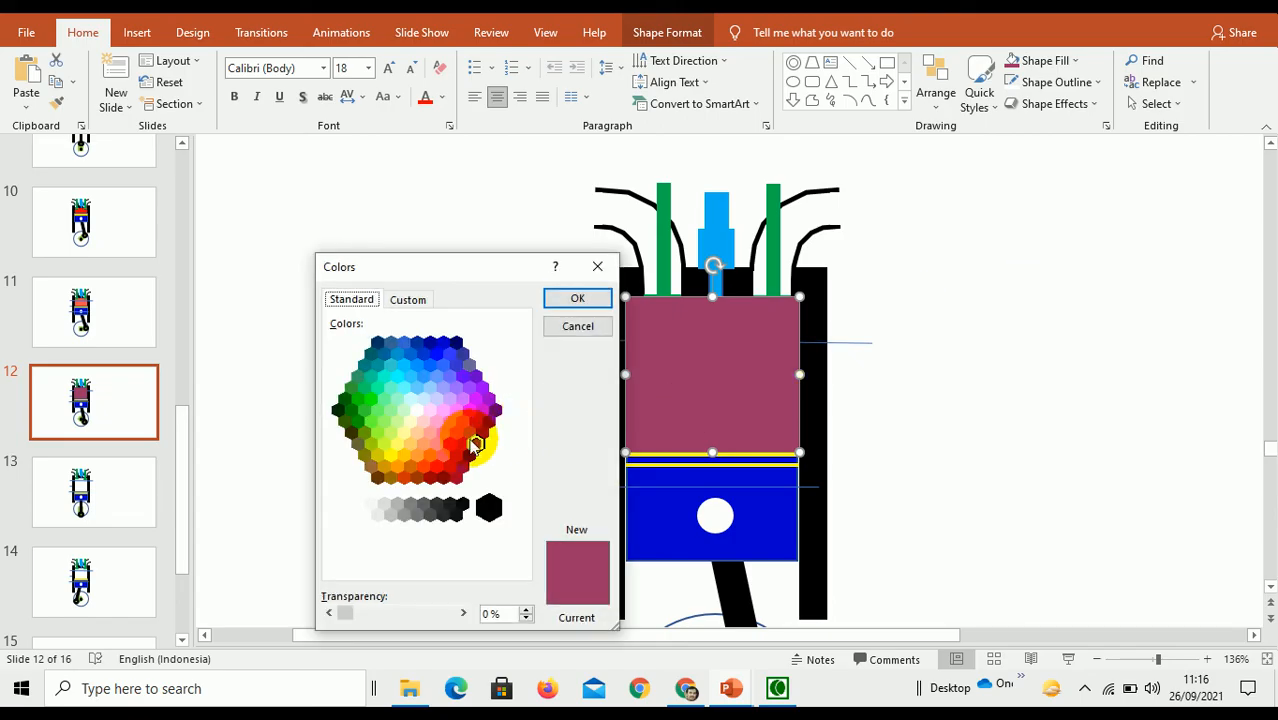
click(469, 432)
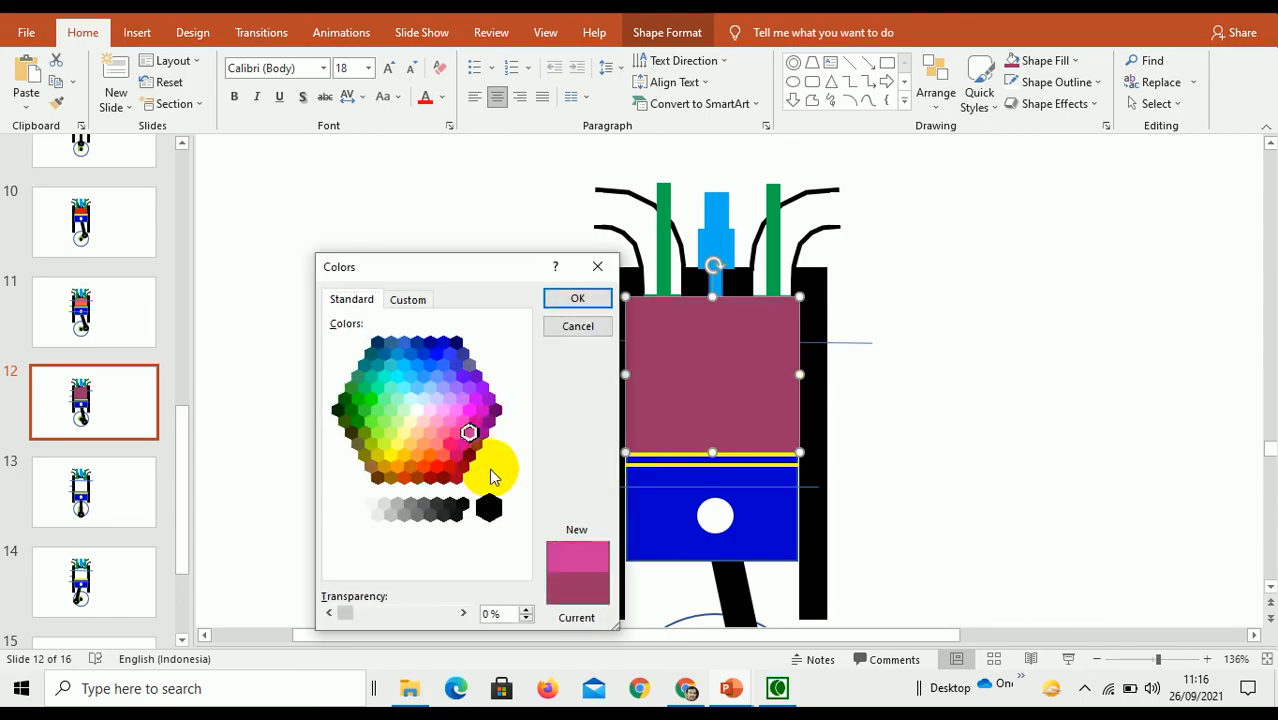
click(578, 299)
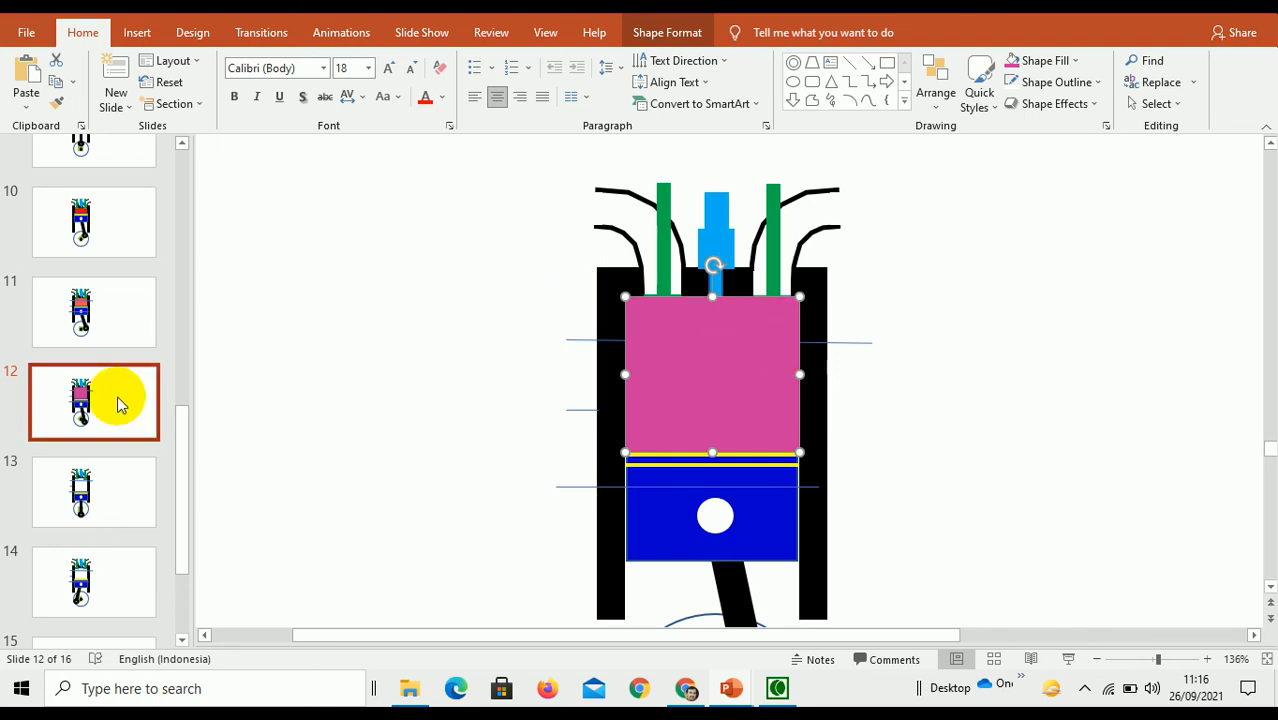
click(120, 312)
click(117, 400)
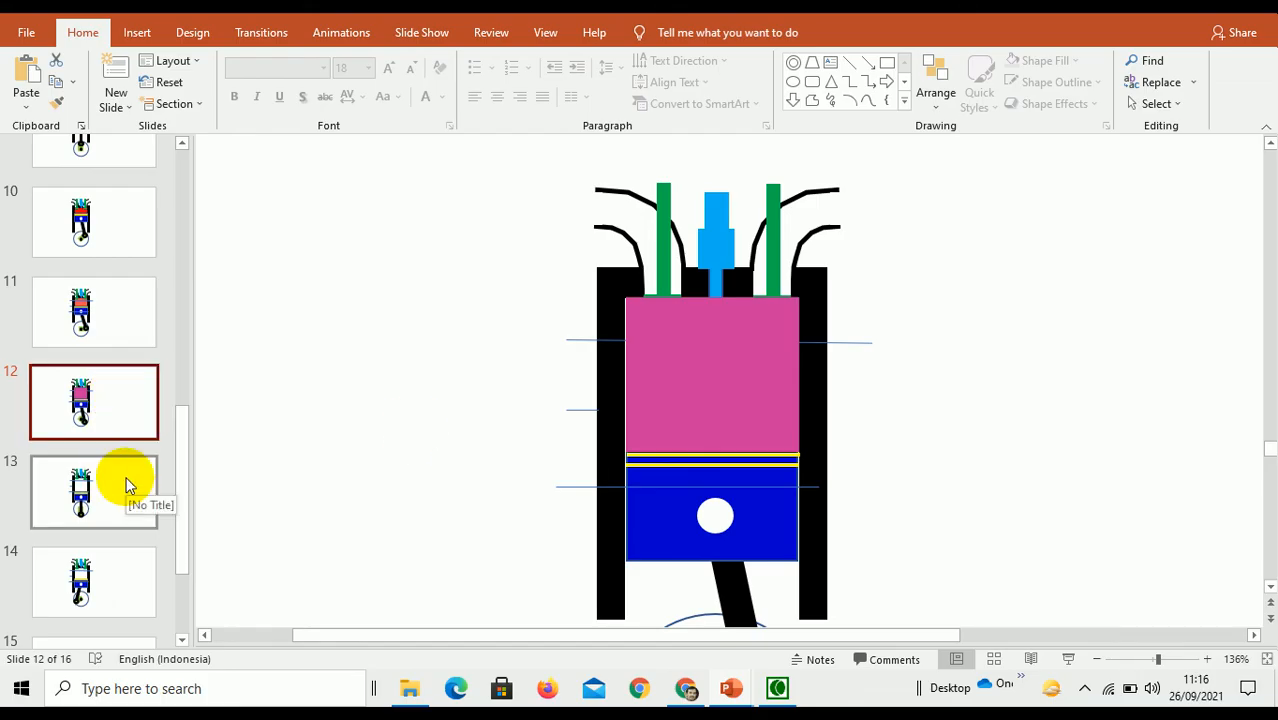
- Send the pink cylinder rectangle on slide 12 behind the piston and valves
click(670, 386)
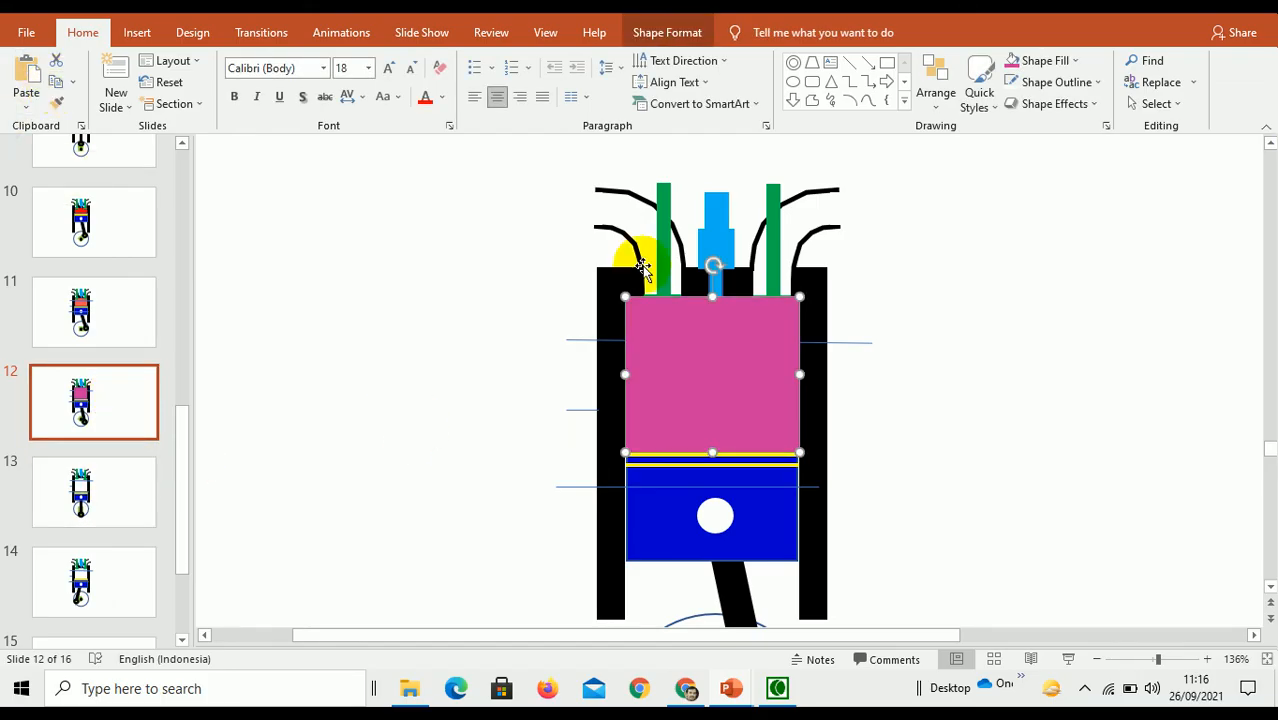
click(937, 112)
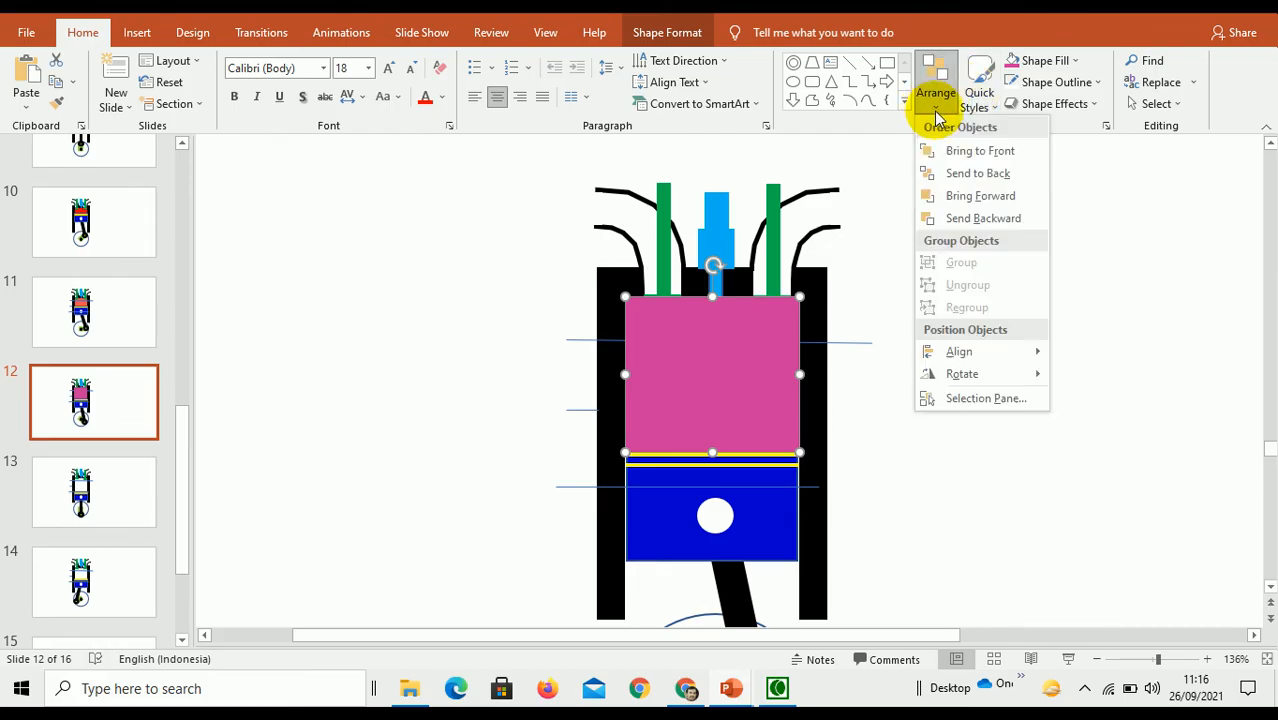
click(960, 173)
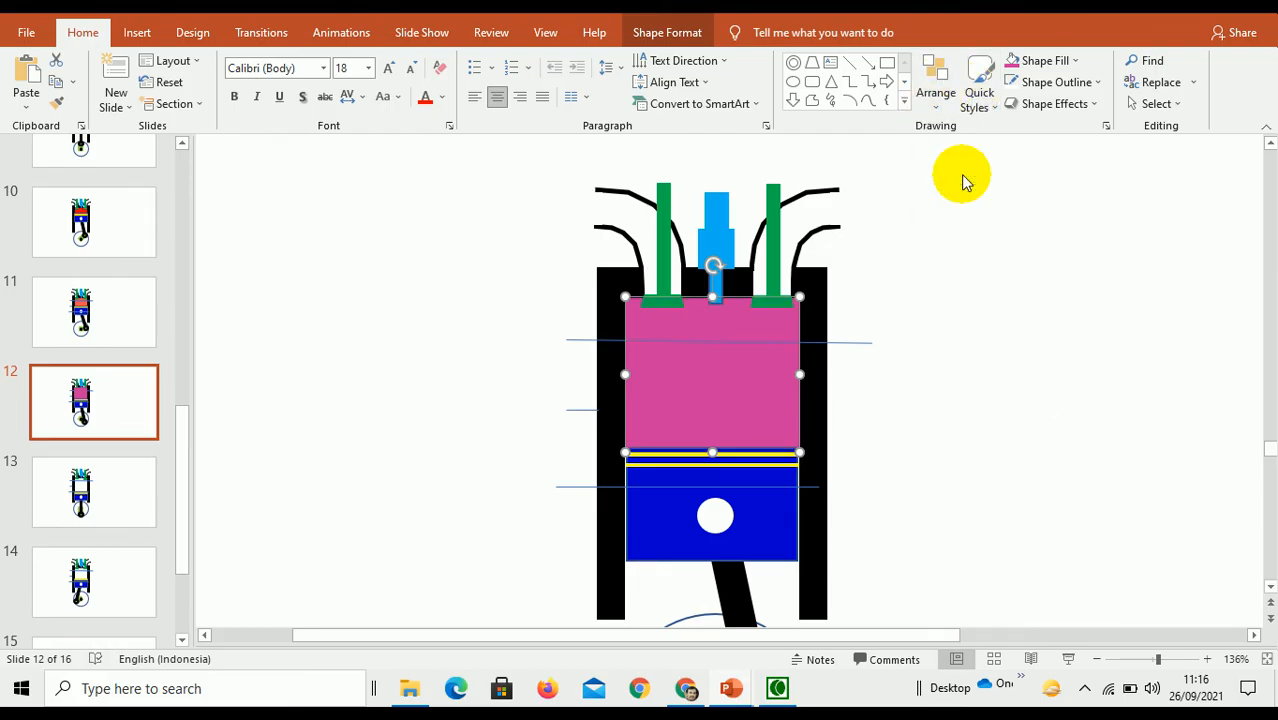
- Copy the pink rectangle onto slide 13, extend it down to the lowered piston, and send it to the back
click(120, 495)
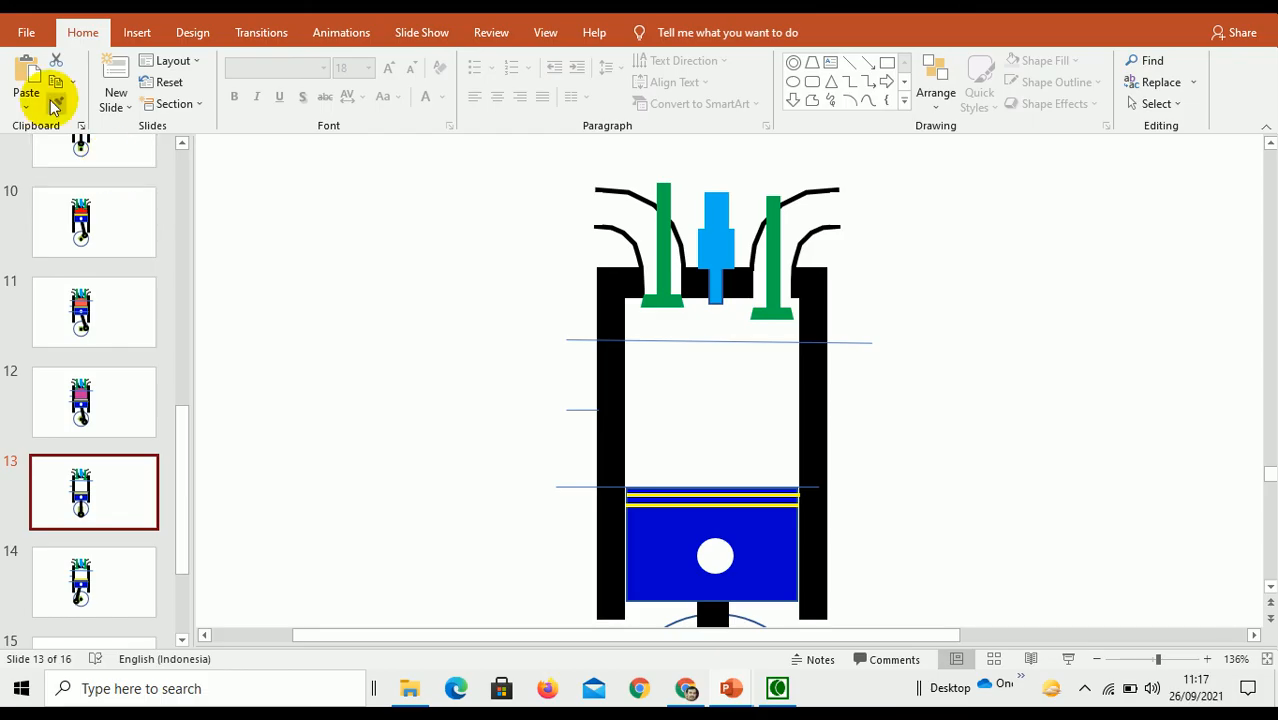
click(26, 80)
drag(704, 455, 709, 492)
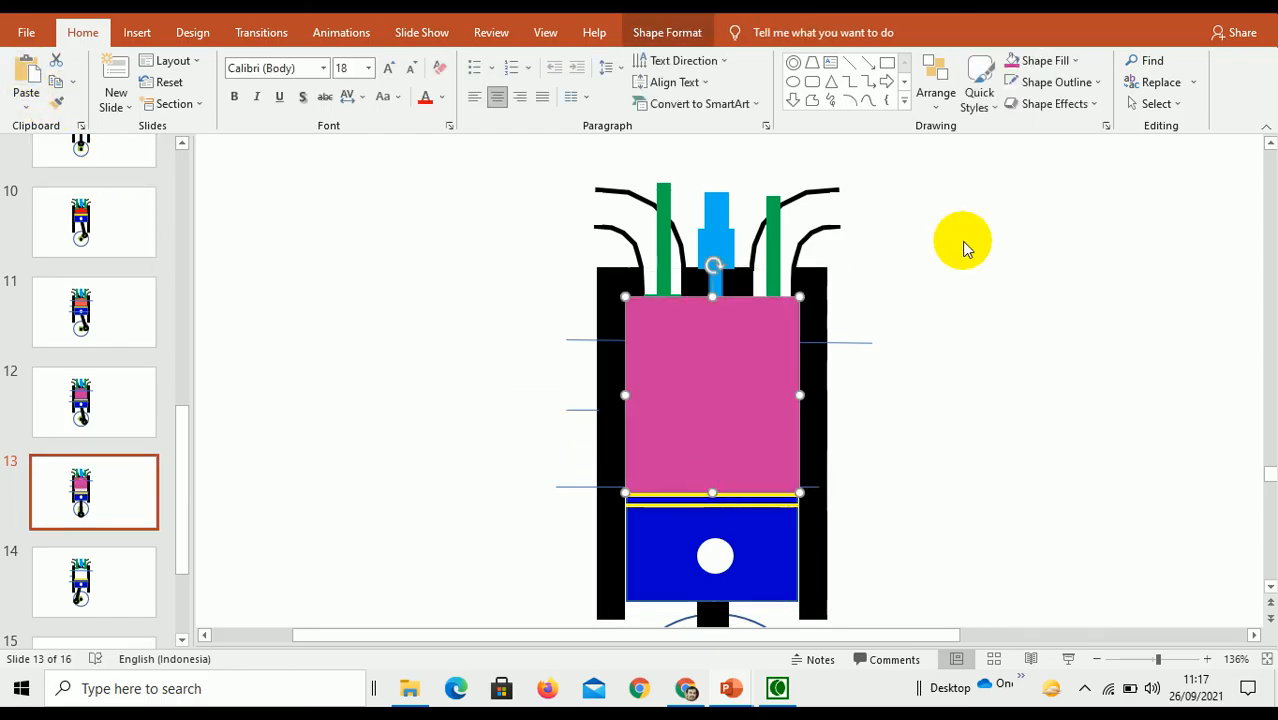
click(936, 100)
click(961, 171)
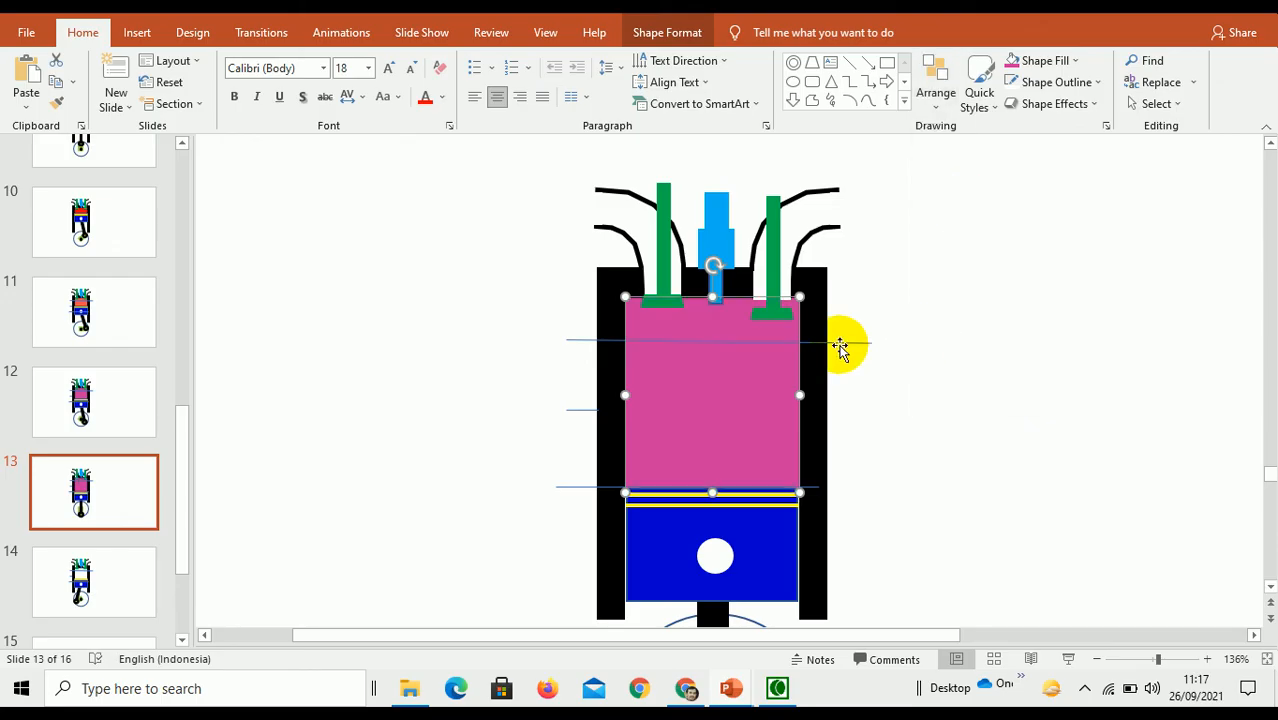
- Fill the cylinder rectangle on slide 13 with dark gray, the darkest shade of white, and compare it with slide 12
click(1068, 61)
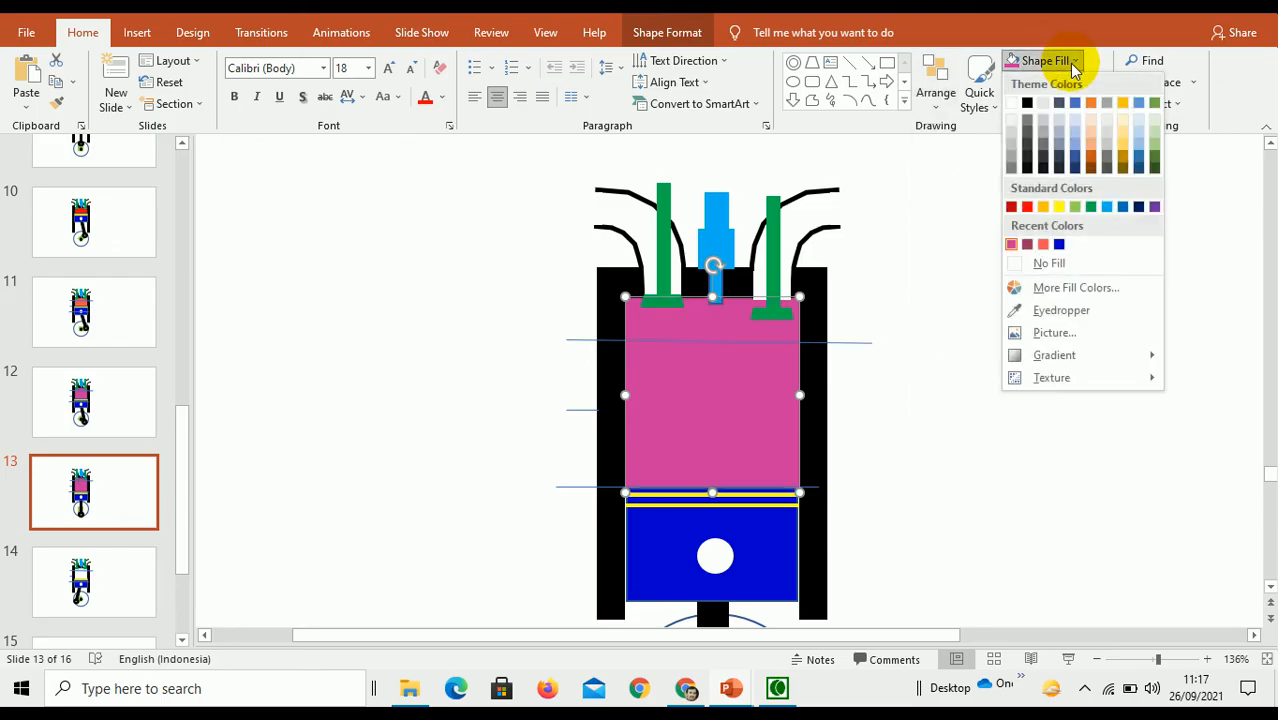
click(1010, 172)
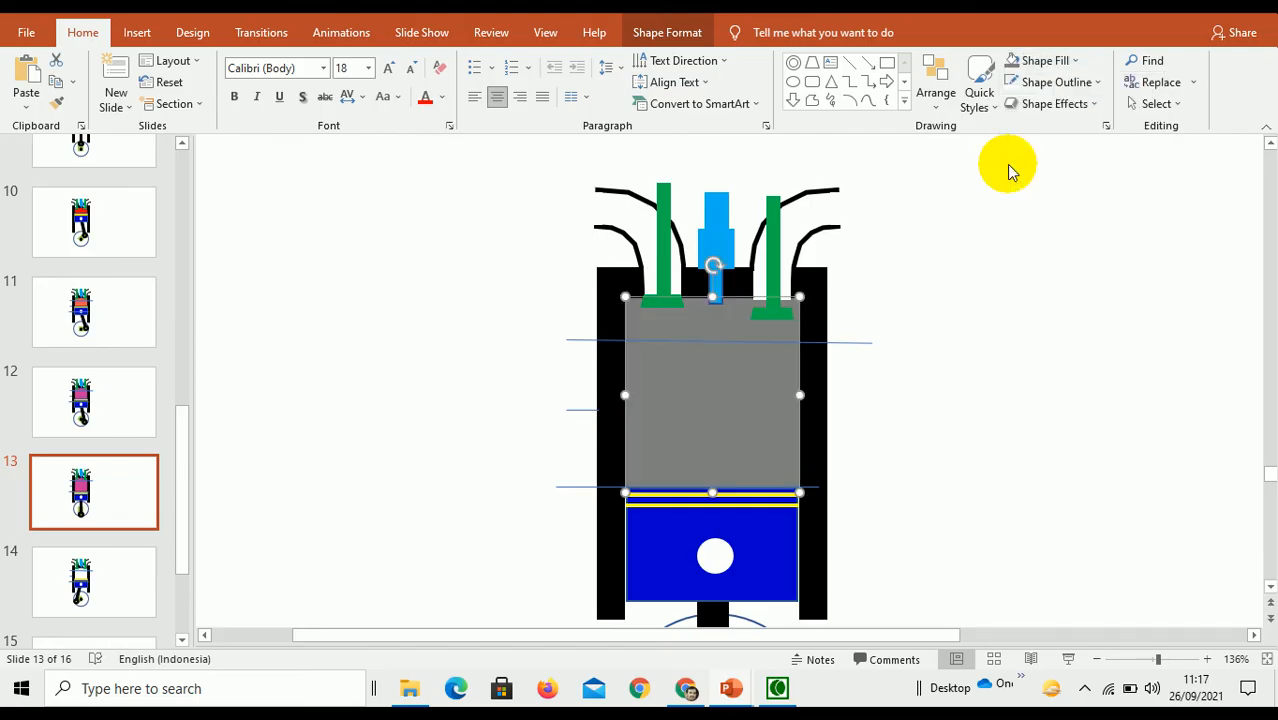
click(63, 388)
click(101, 488)
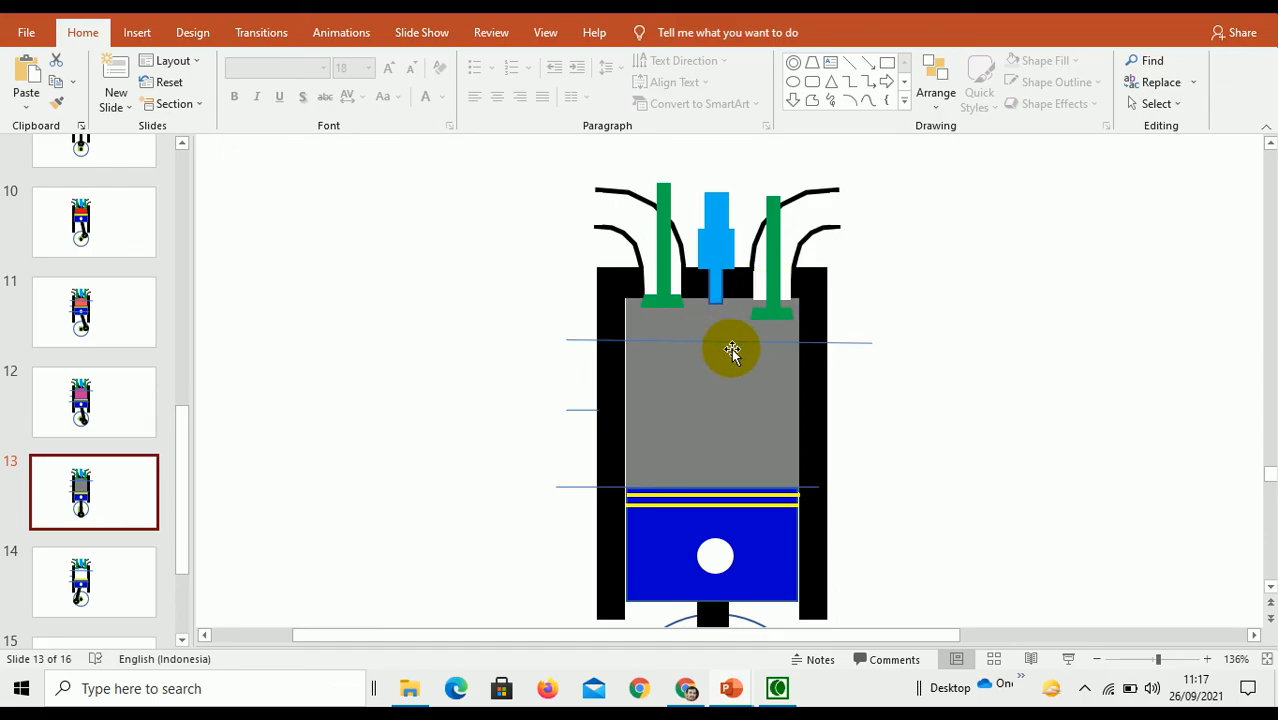
- Fill the exhaust port and the curved exhaust passage on slide 13 with the same dark gray as the cylinder
click(765, 286)
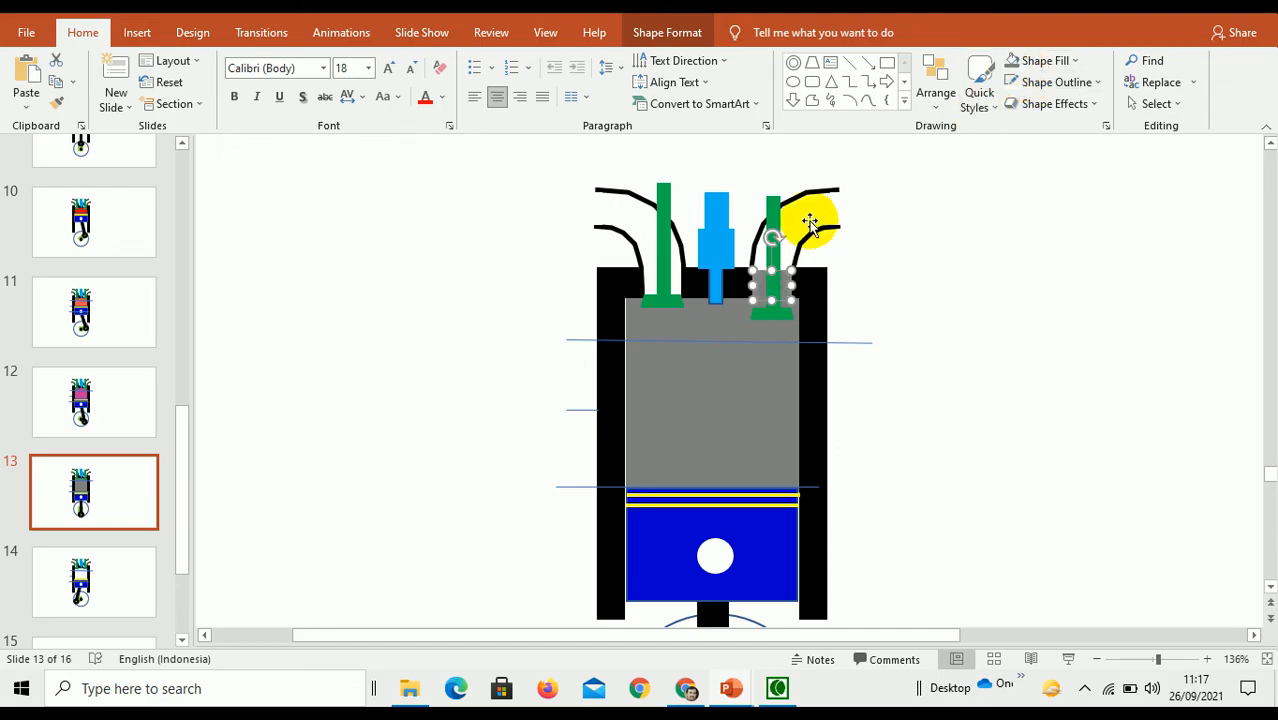
click(810, 218)
click(1014, 64)
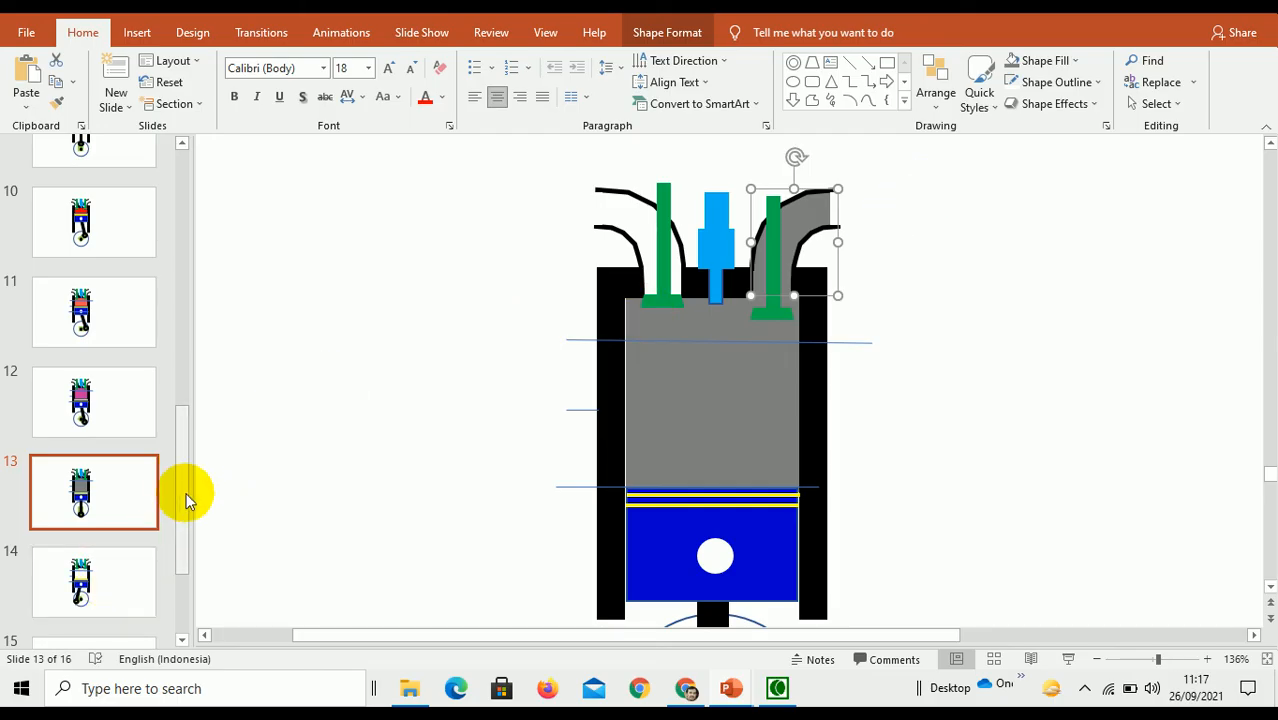
- Copy the gray cylinder rectangle from slide 13 to slide 14, shorten it to the piston crown, and send it to the back
drag(188, 500, 188, 548)
click(115, 410)
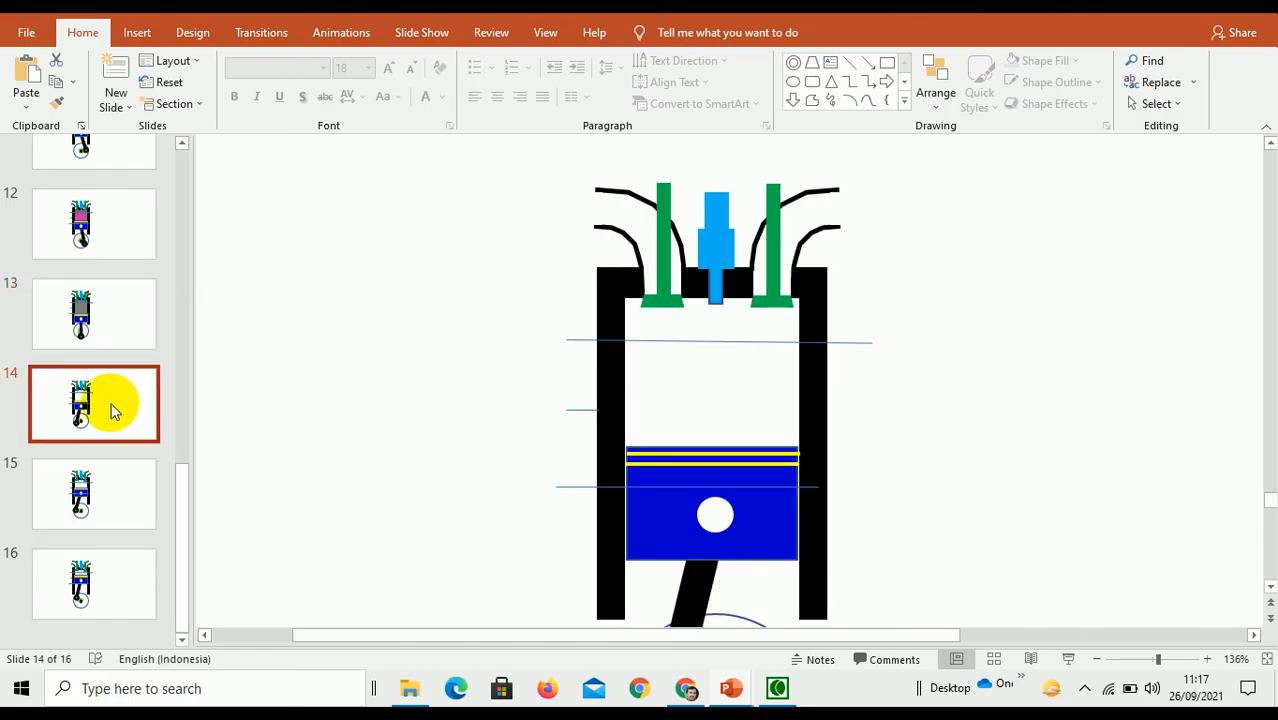
click(102, 340)
click(707, 451)
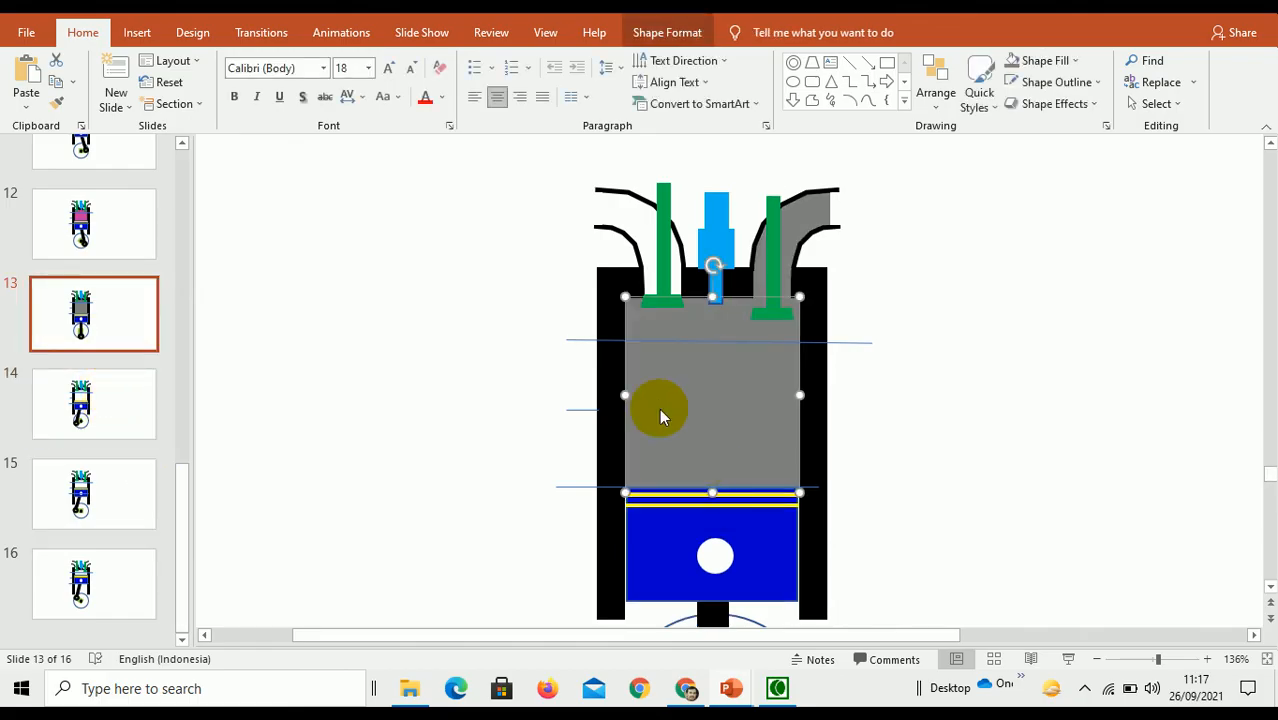
click(58, 88)
click(120, 400)
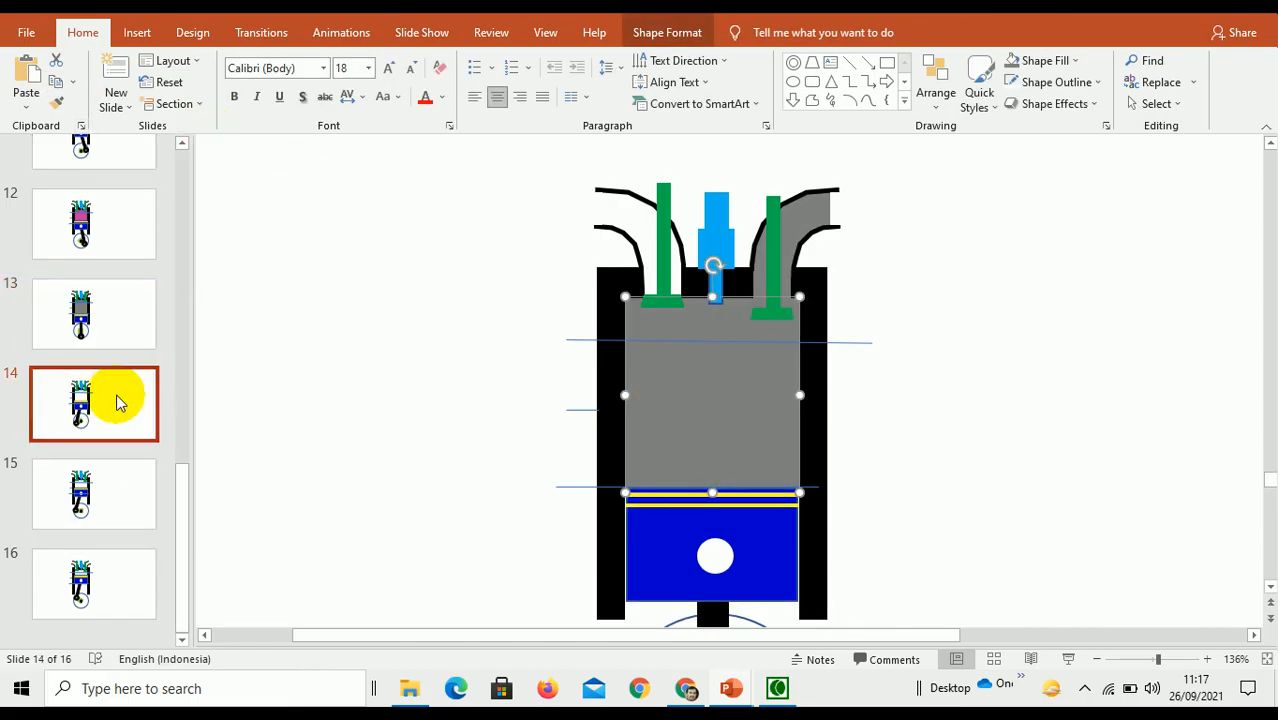
click(30, 75)
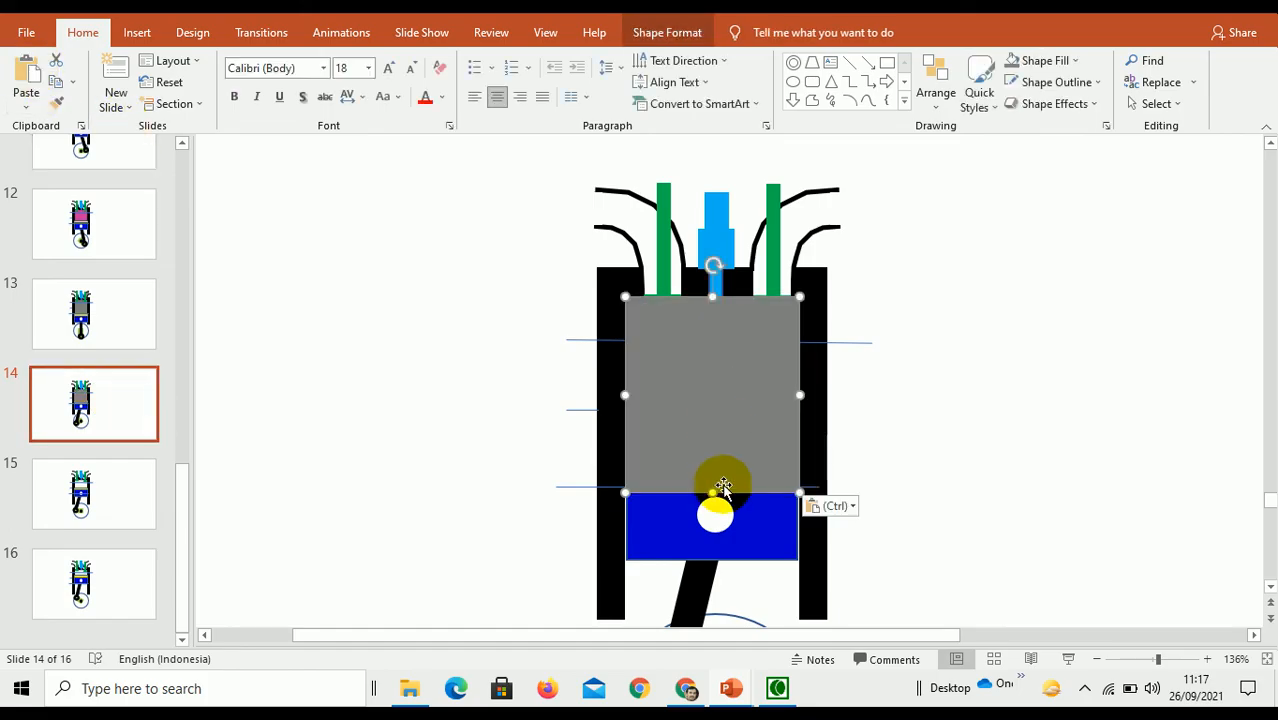
drag(713, 492, 714, 455)
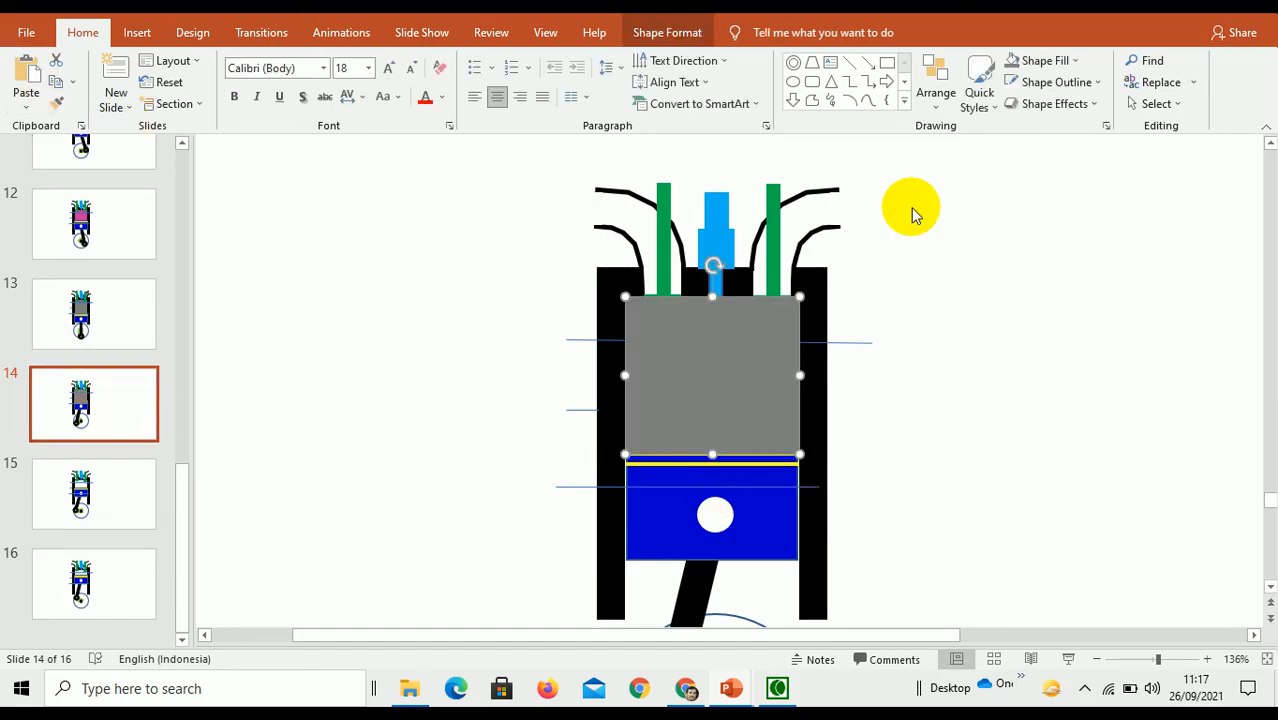
click(938, 106)
click(979, 172)
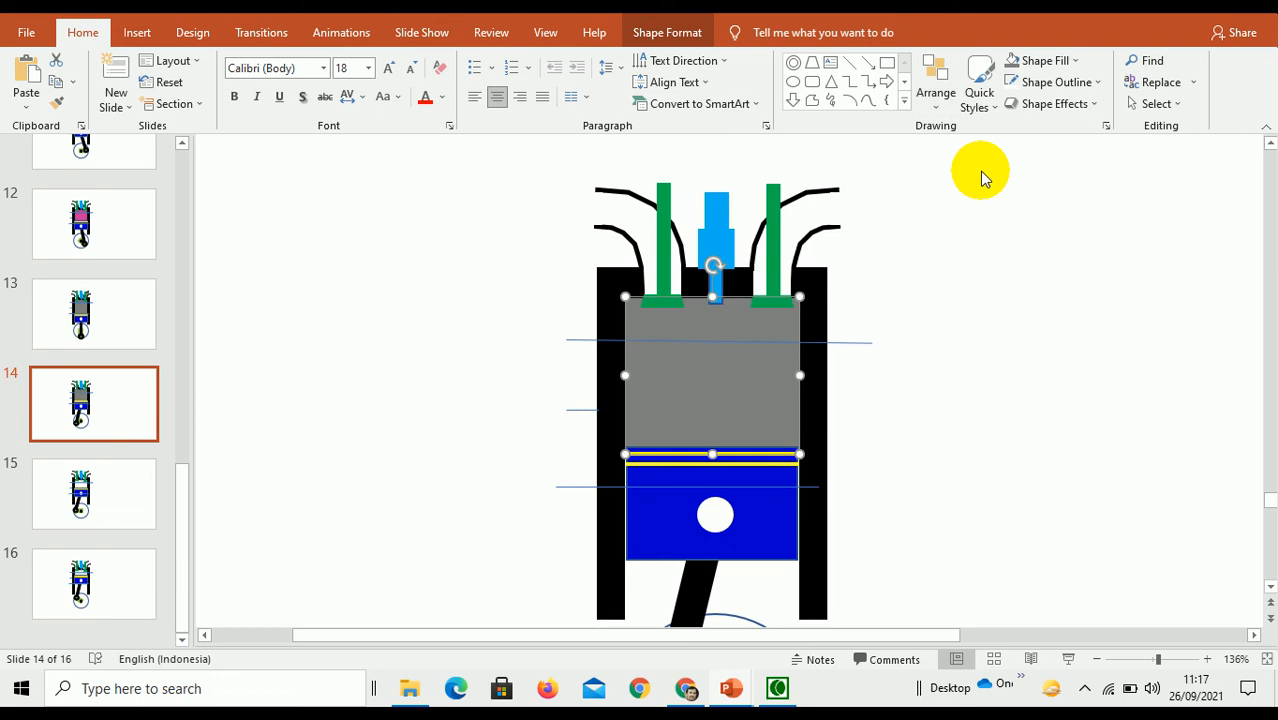
- Fill the exhaust port and curved exhaust passage on slide 14 with dark gray
click(762, 276)
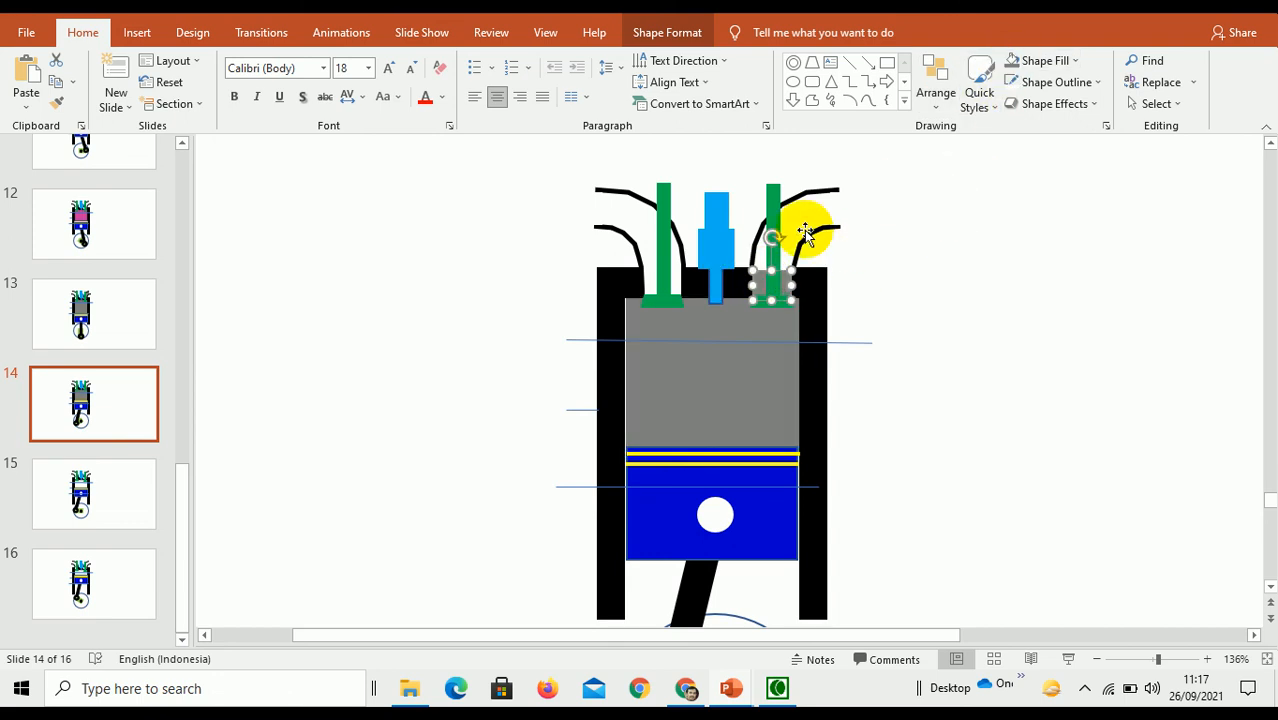
click(789, 200)
click(1010, 61)
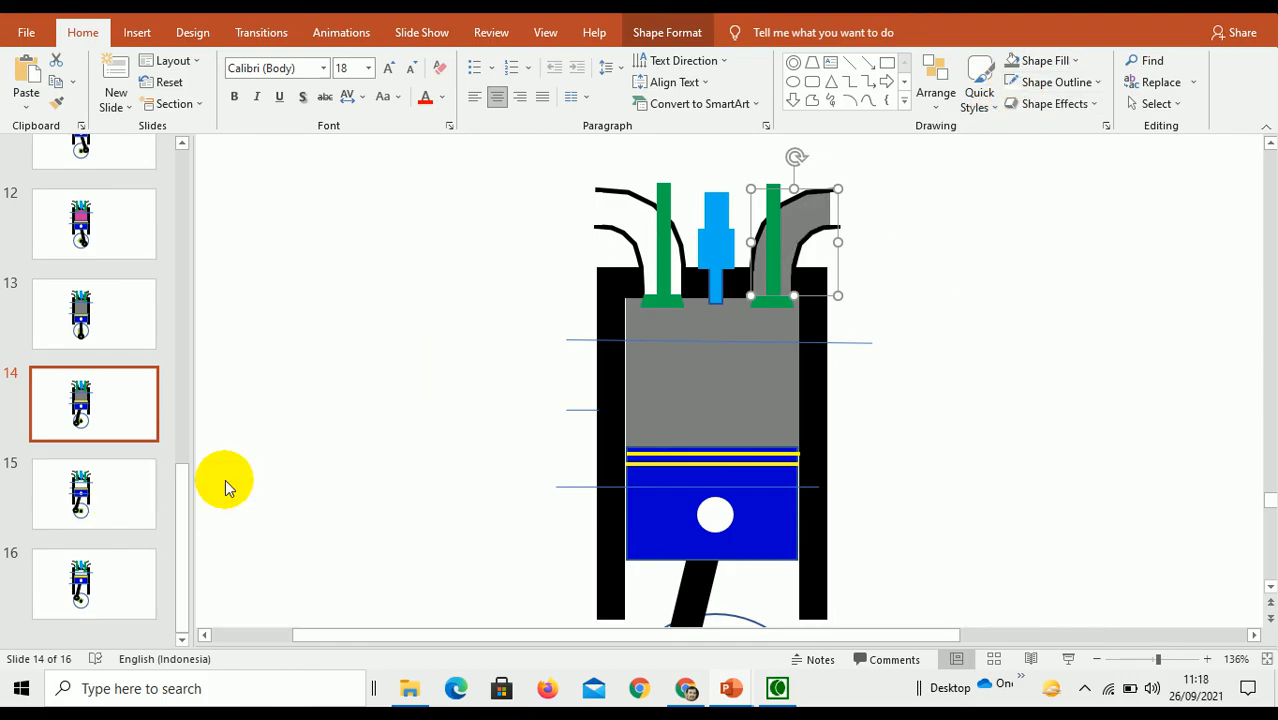
- Paste the gray rectangle on slide 15, shorten it to the piston crown behind the engine parts, and gray the exhaust passage
click(126, 484)
click(26, 72)
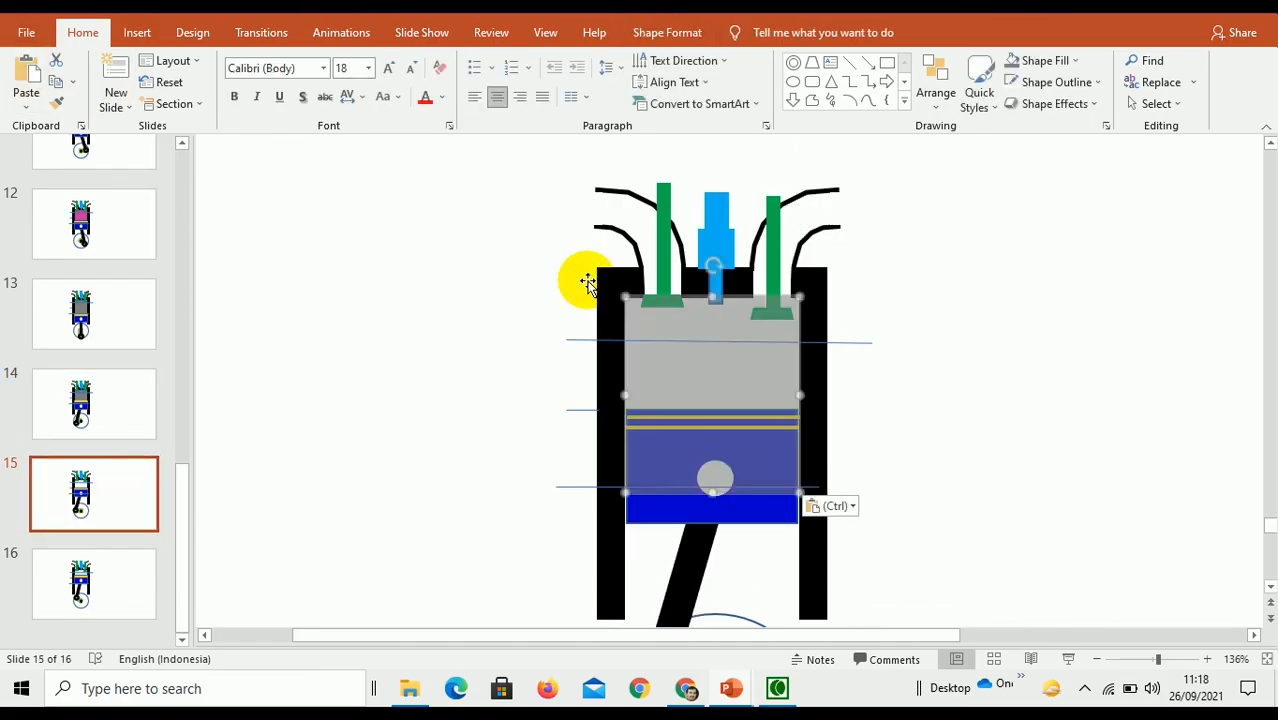
drag(711, 474, 712, 420)
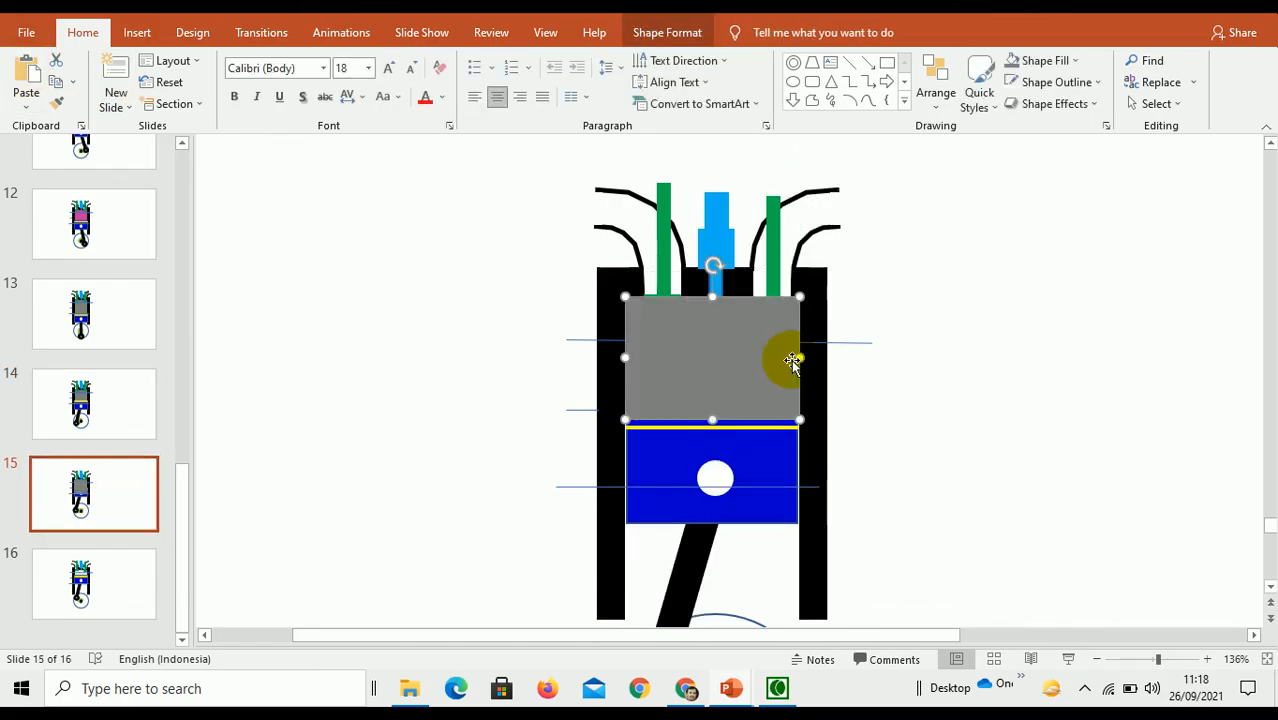
click(933, 78)
click(977, 173)
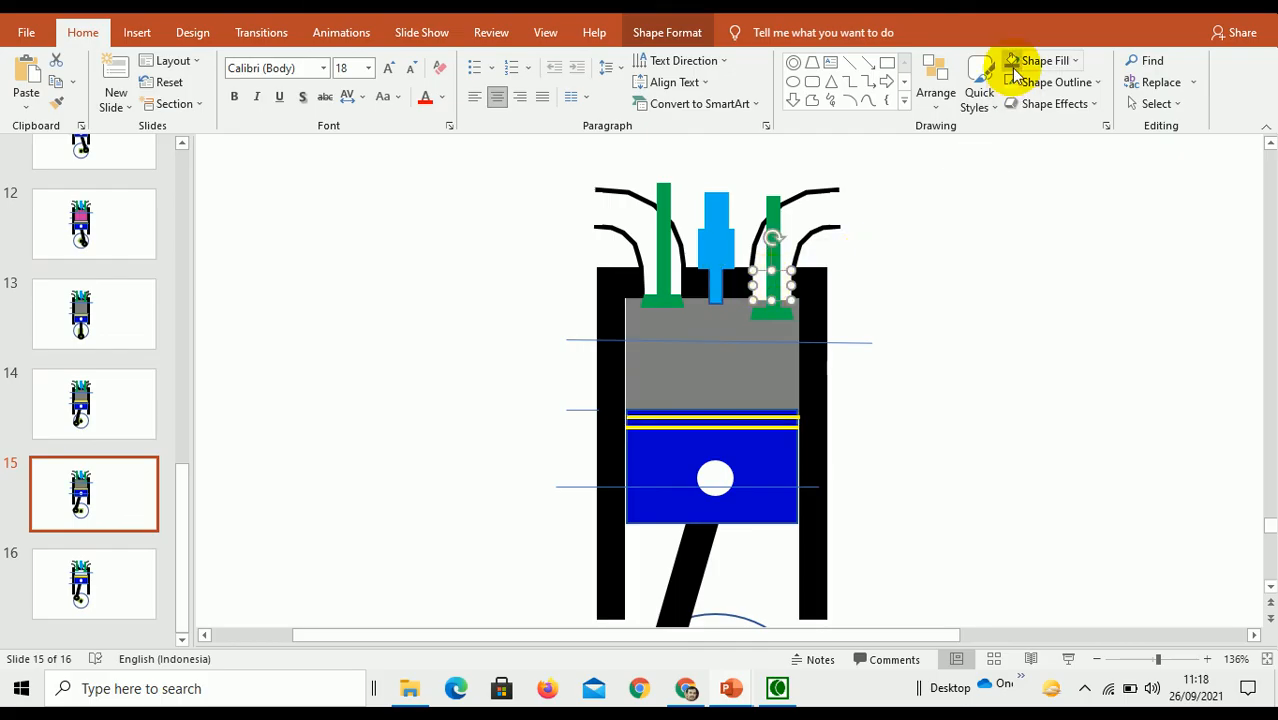
click(829, 204)
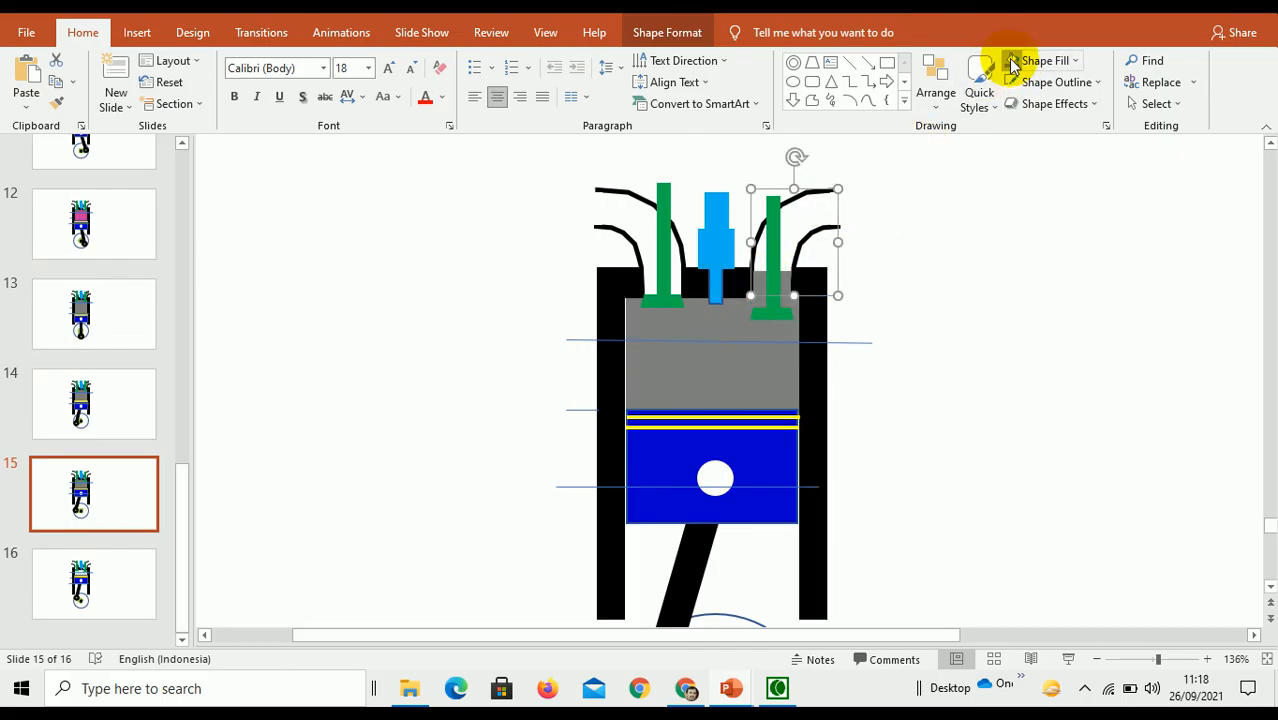
- Paste the gray cylinder rectangle on slide 16, shorten it to the raised piston's crown, and send it to the back
click(140, 575)
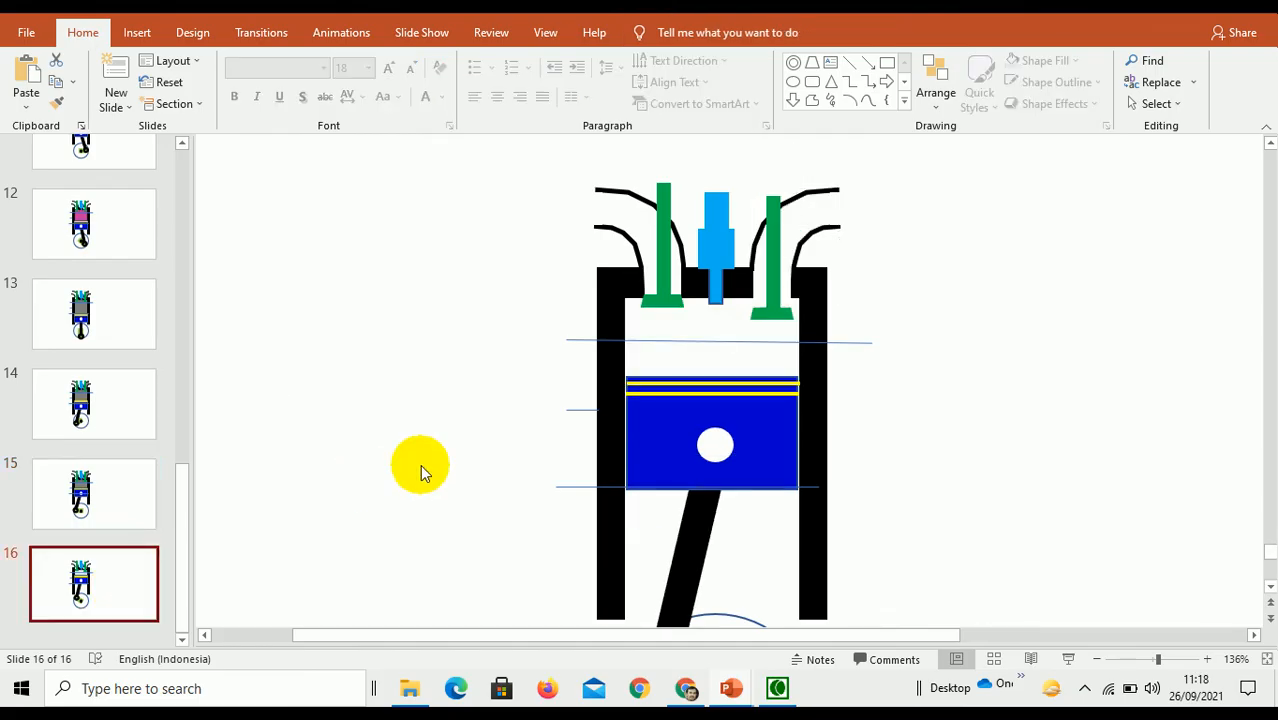
click(24, 68)
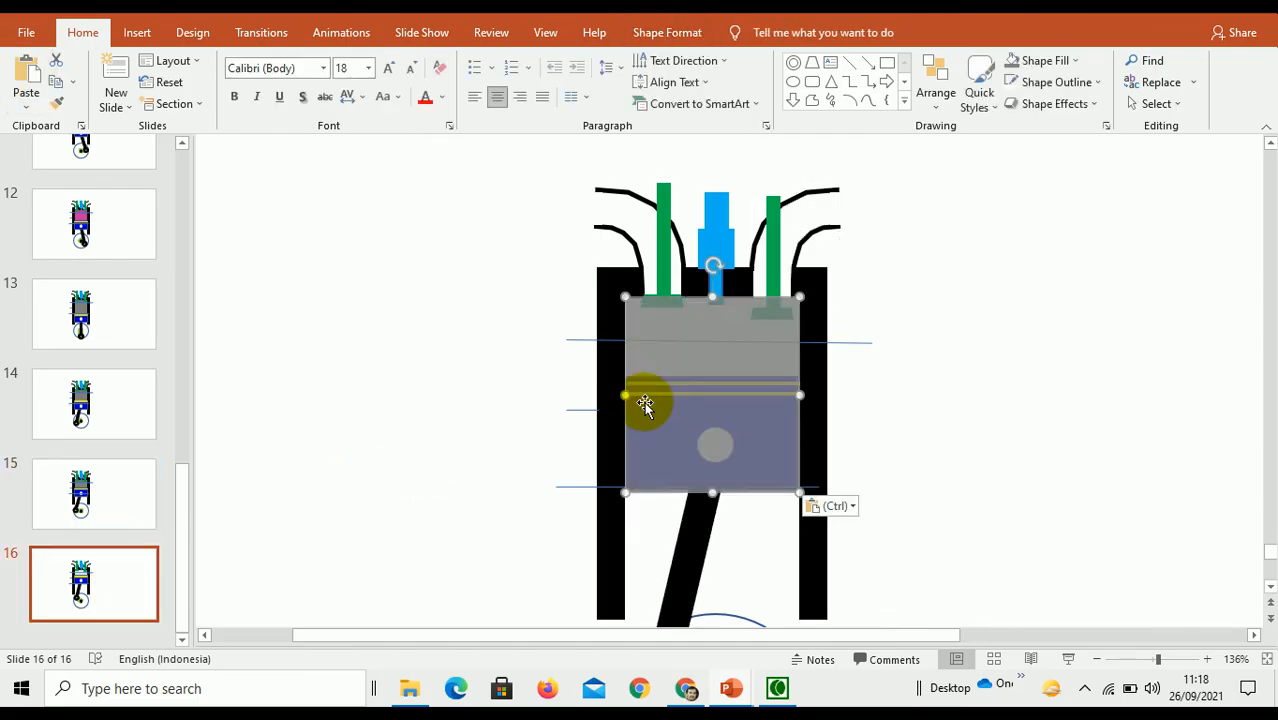
drag(712, 450, 713, 384)
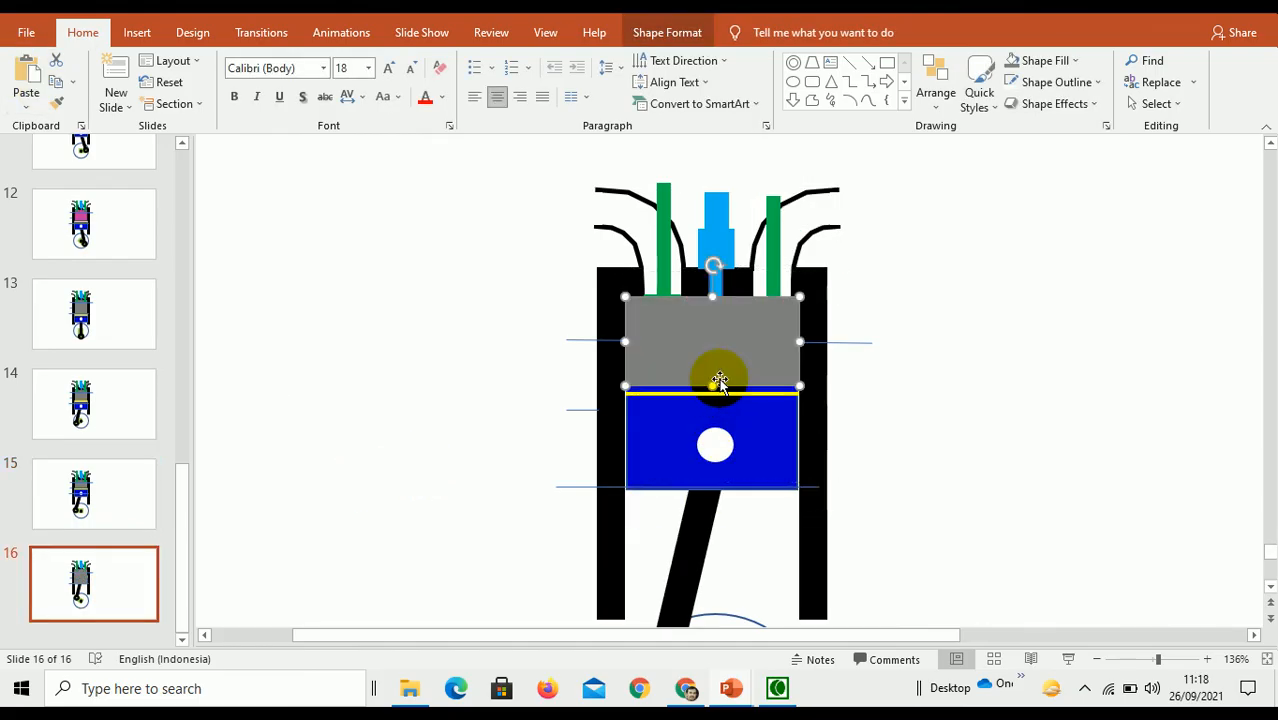
click(943, 112)
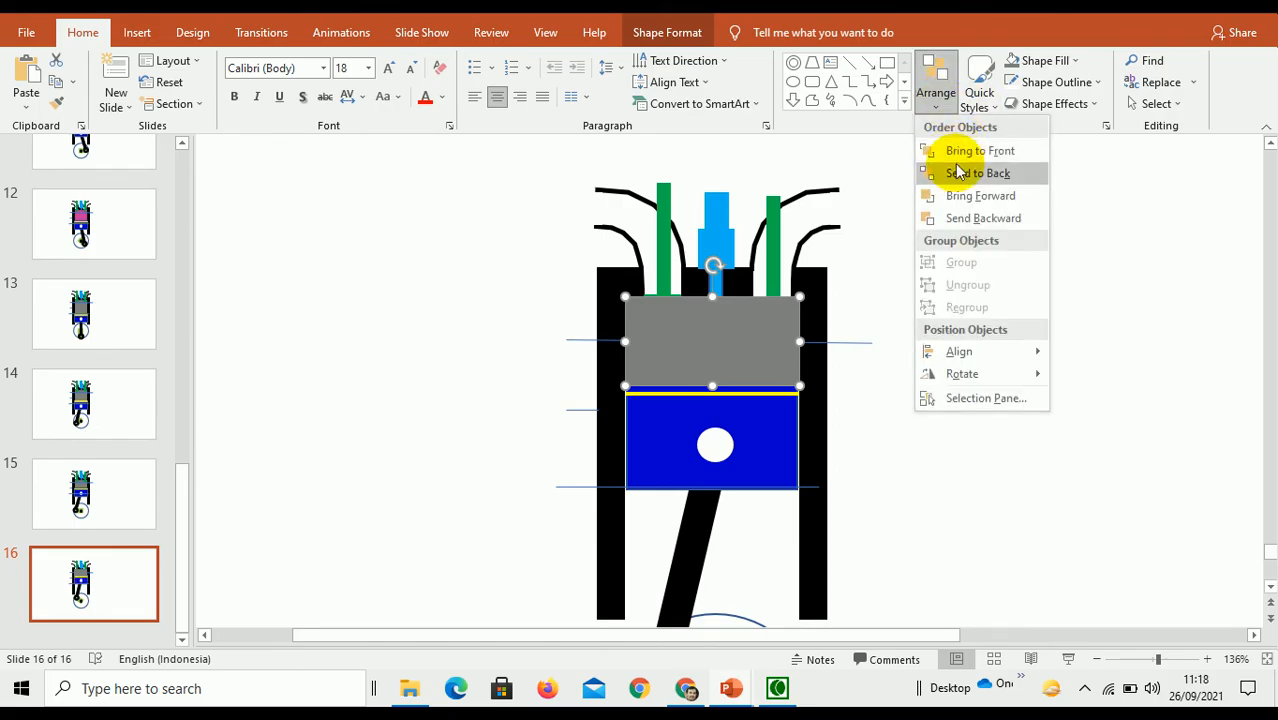
click(946, 171)
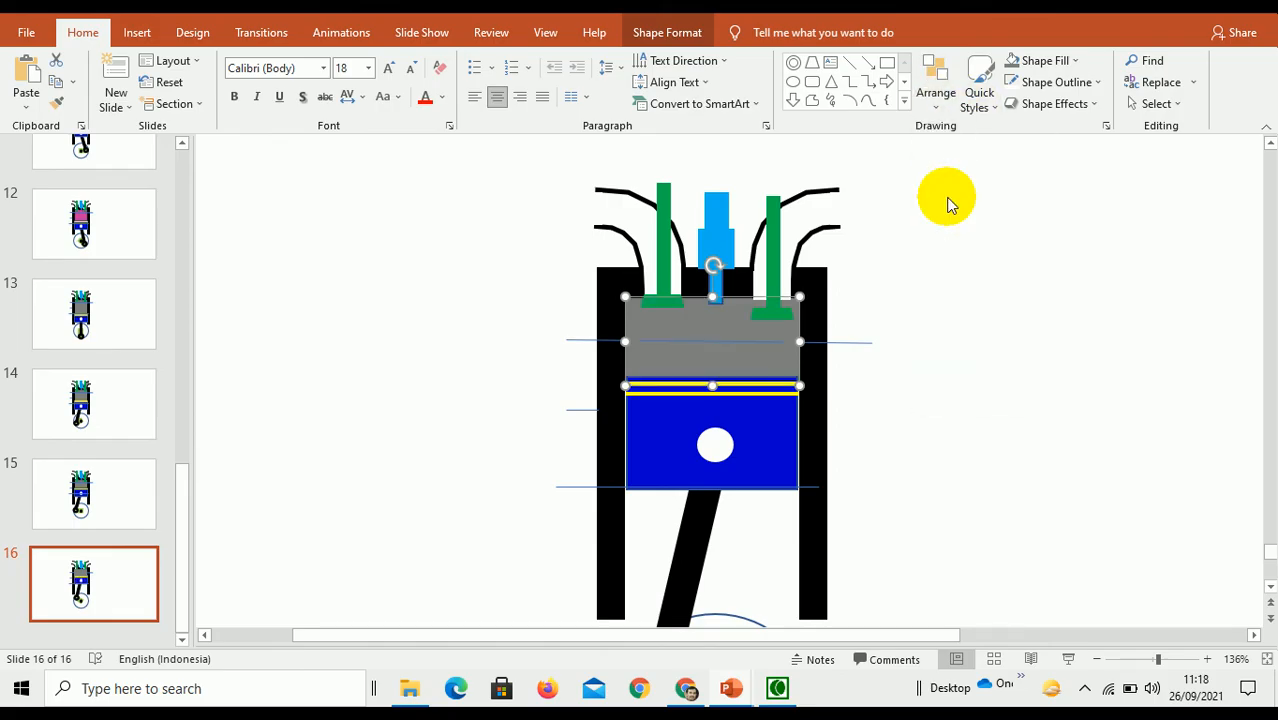
- Fill the exhaust port and curved exhaust passage on slide 16 with dark gray
click(767, 285)
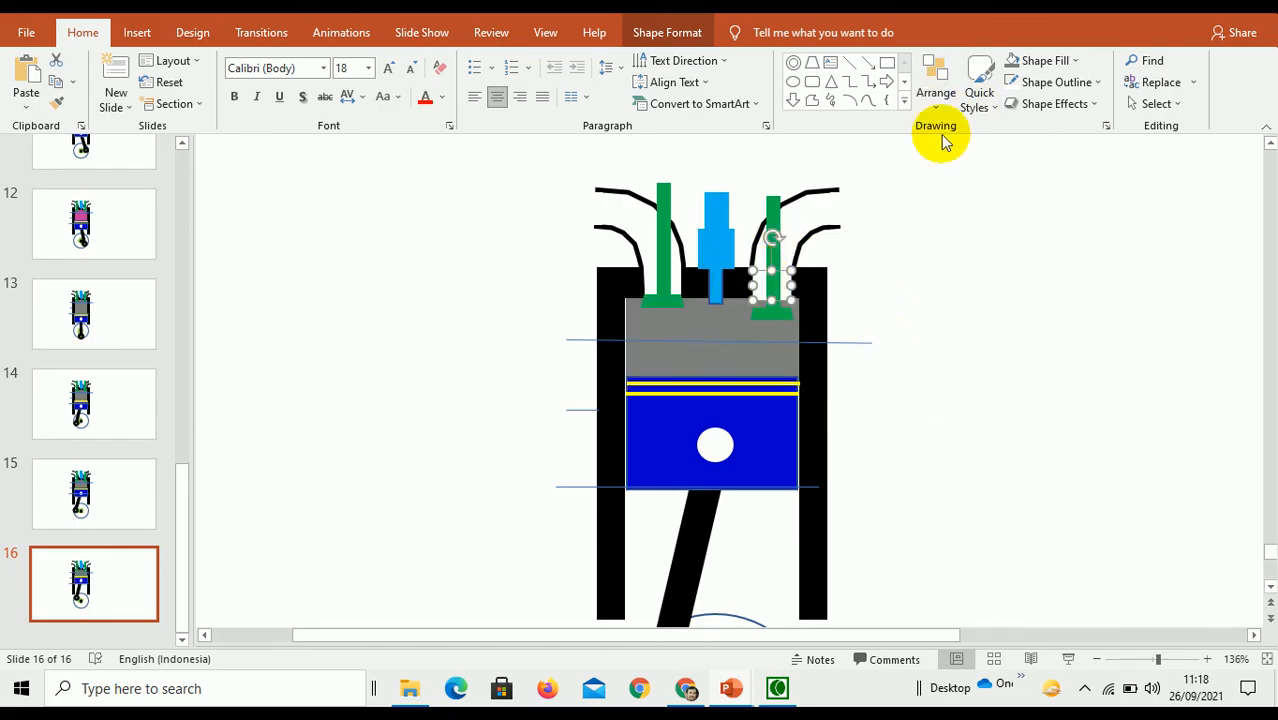
click(819, 226)
click(1013, 64)
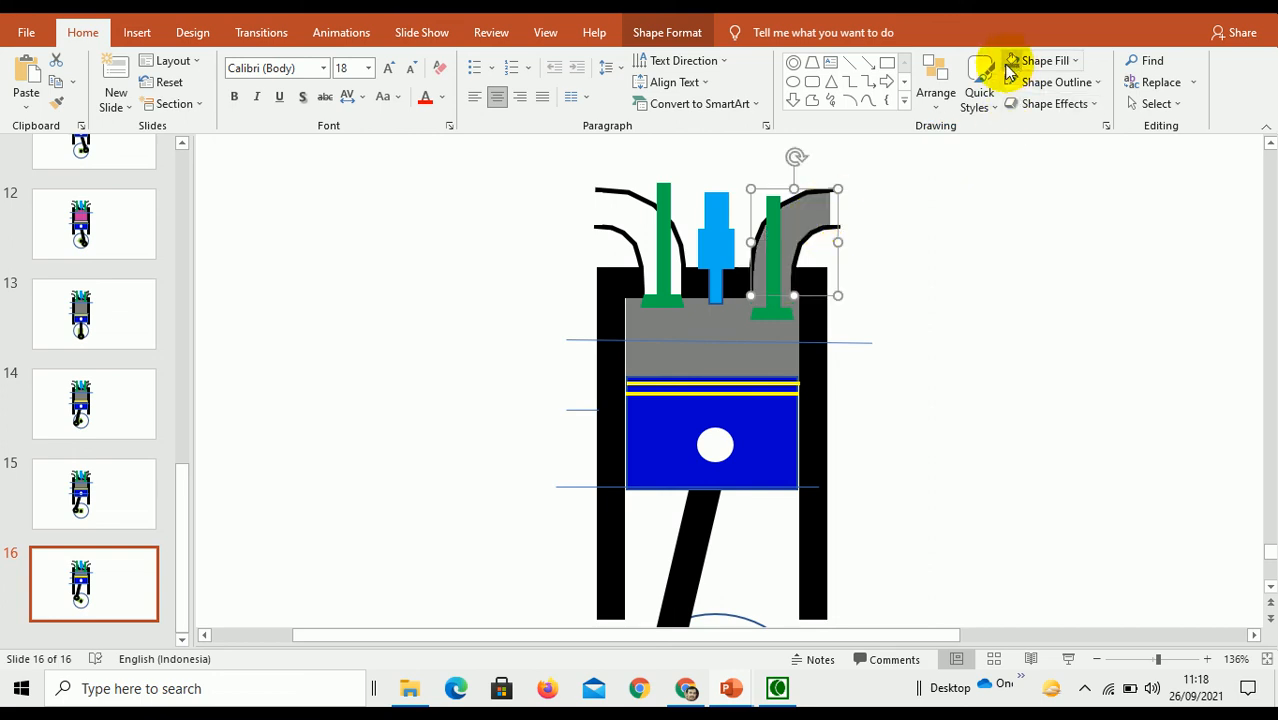
- Fill the exhaust port and curved passage on slide 1 with dark gray, and play the slide show from the beginning
drag(182, 545, 226, 227)
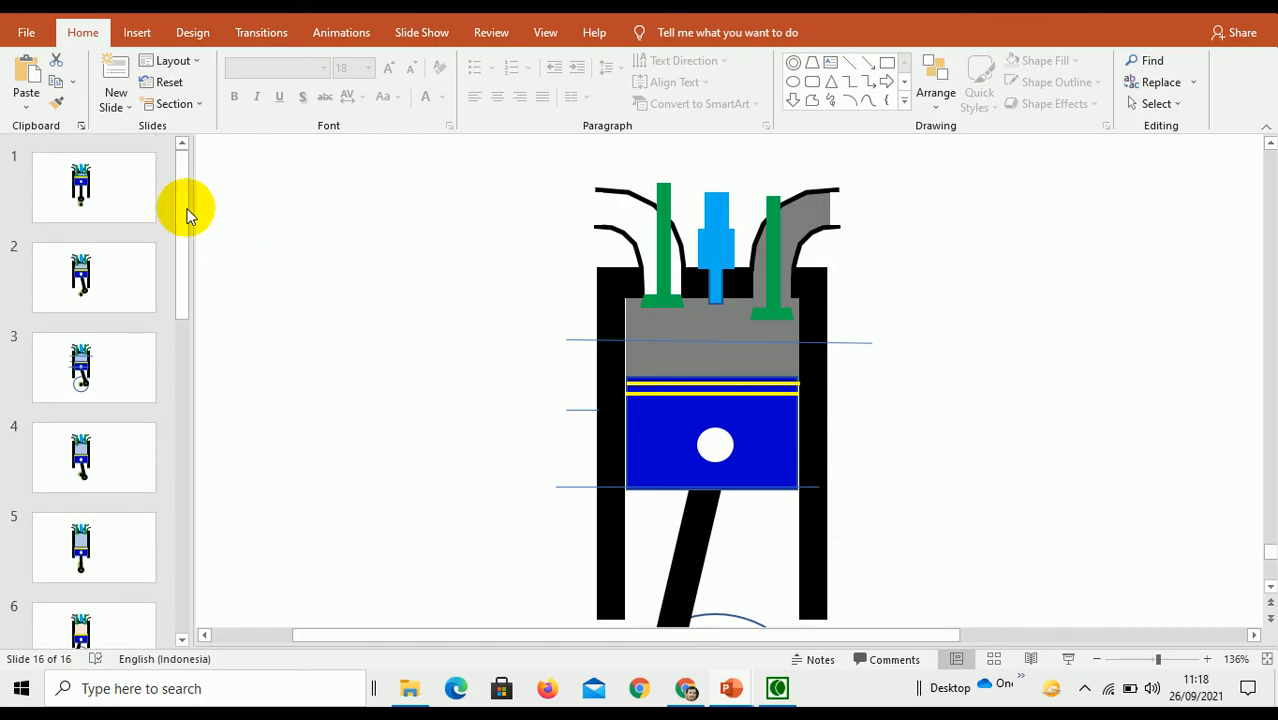
click(123, 195)
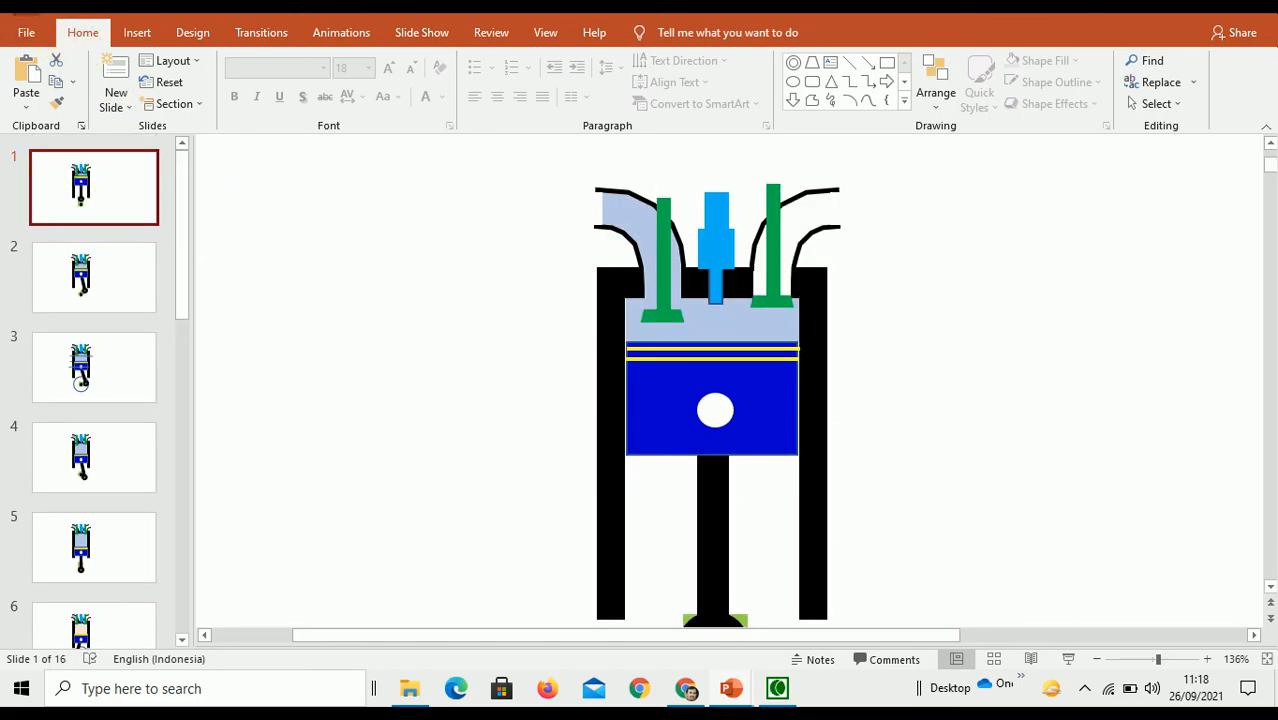
click(760, 283)
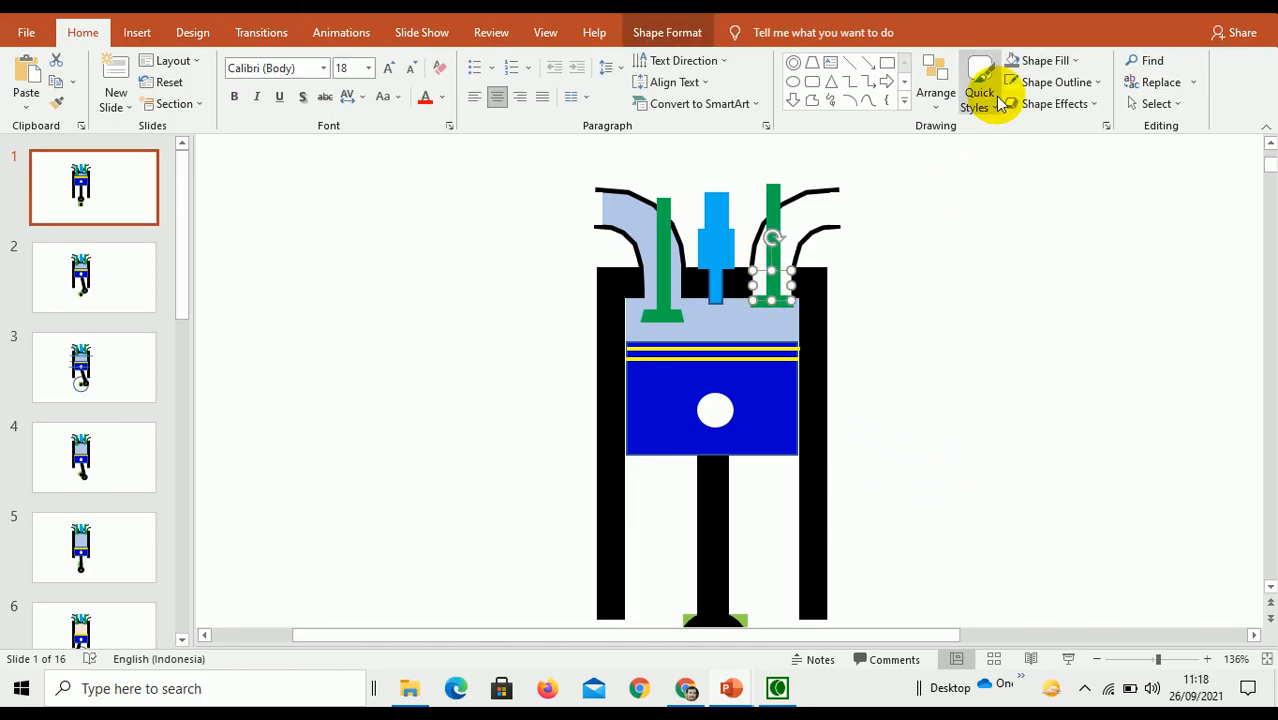
click(807, 217)
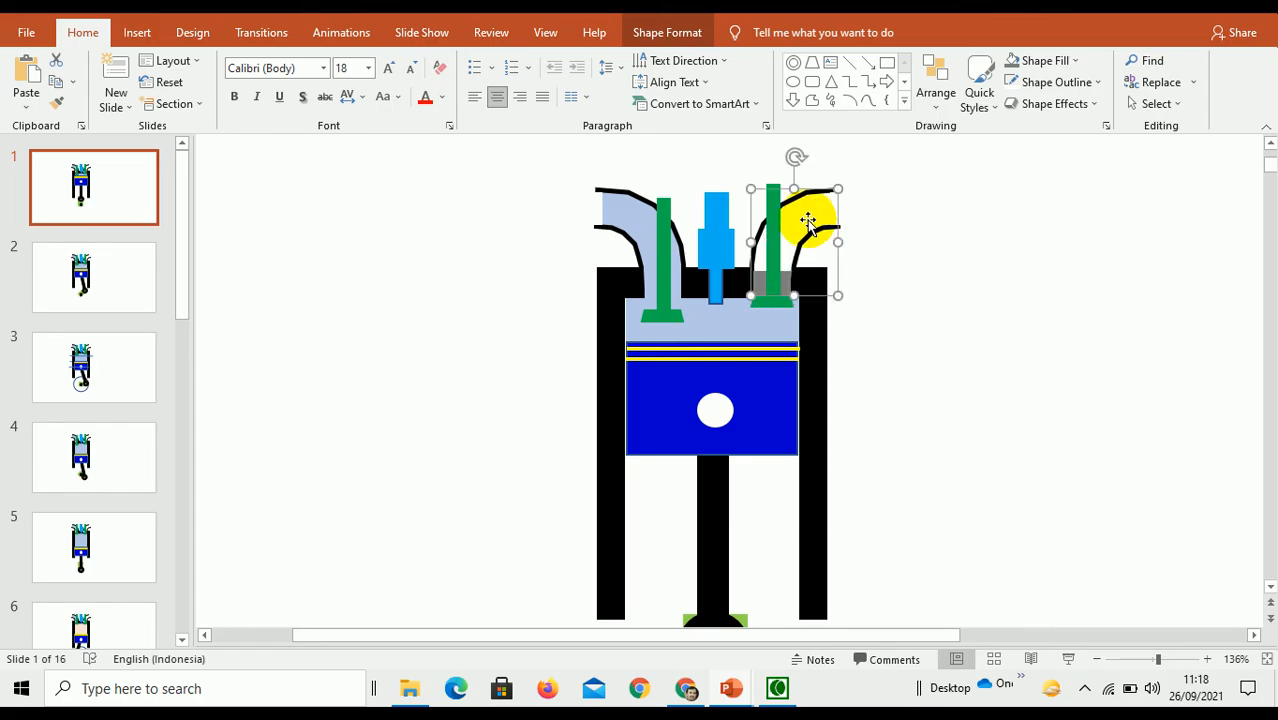
click(1013, 66)
click(1004, 260)
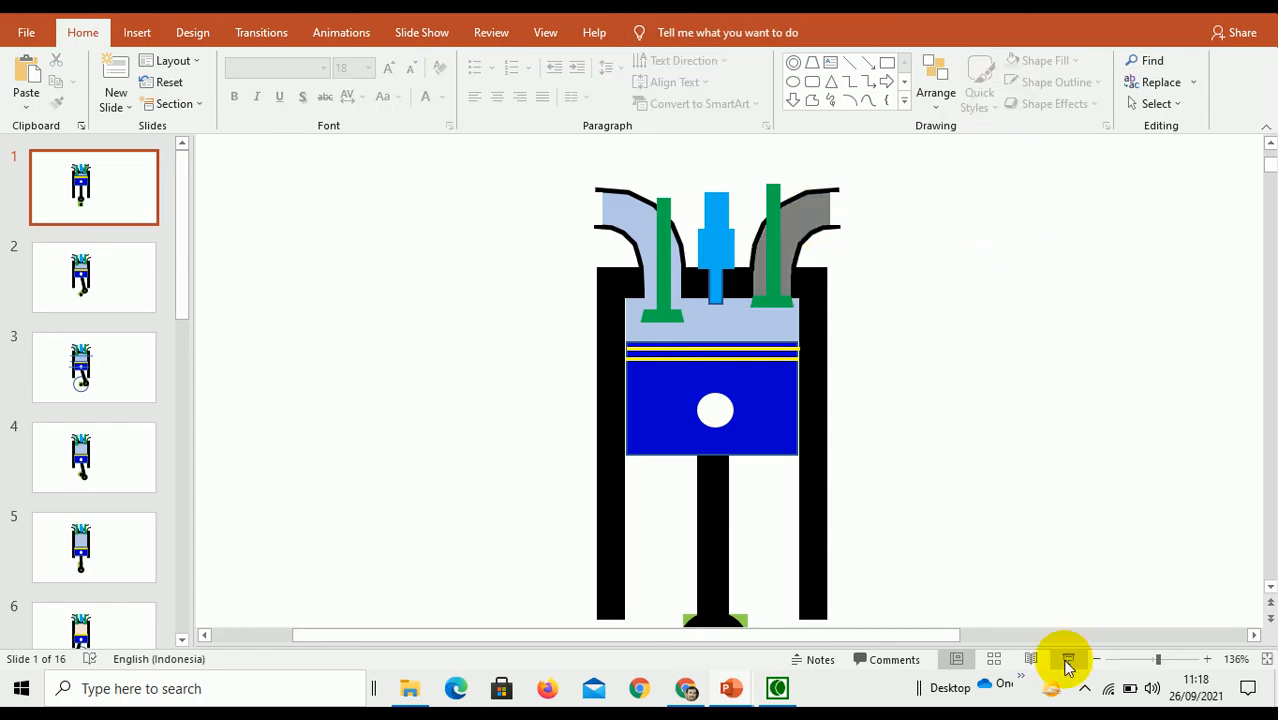
key(F5)
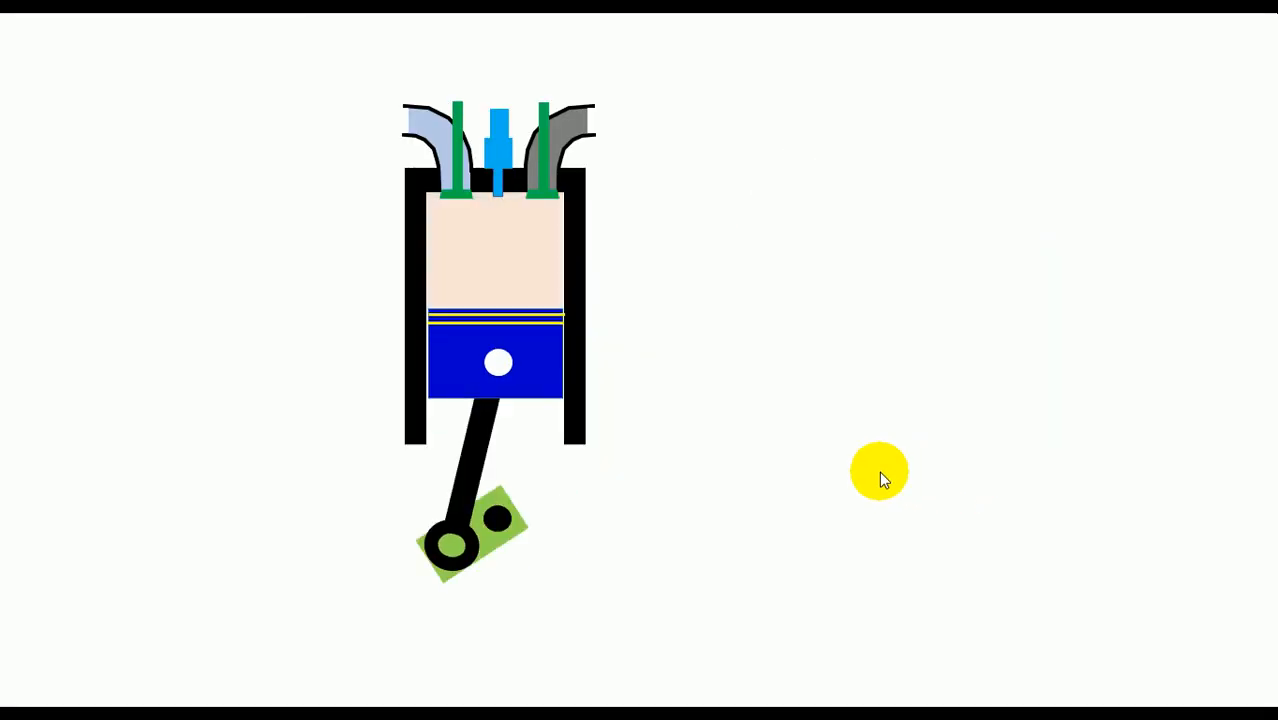